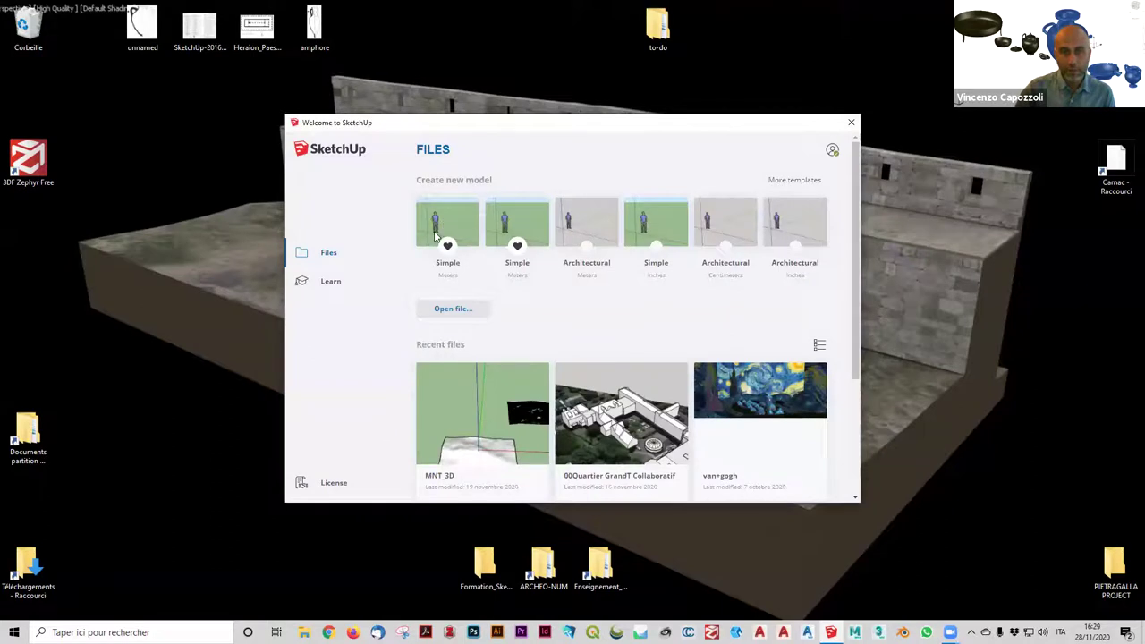
Start a Simple Meters model, dismiss the extensions notice and delete the Marc person figure.
left_click(436, 234)
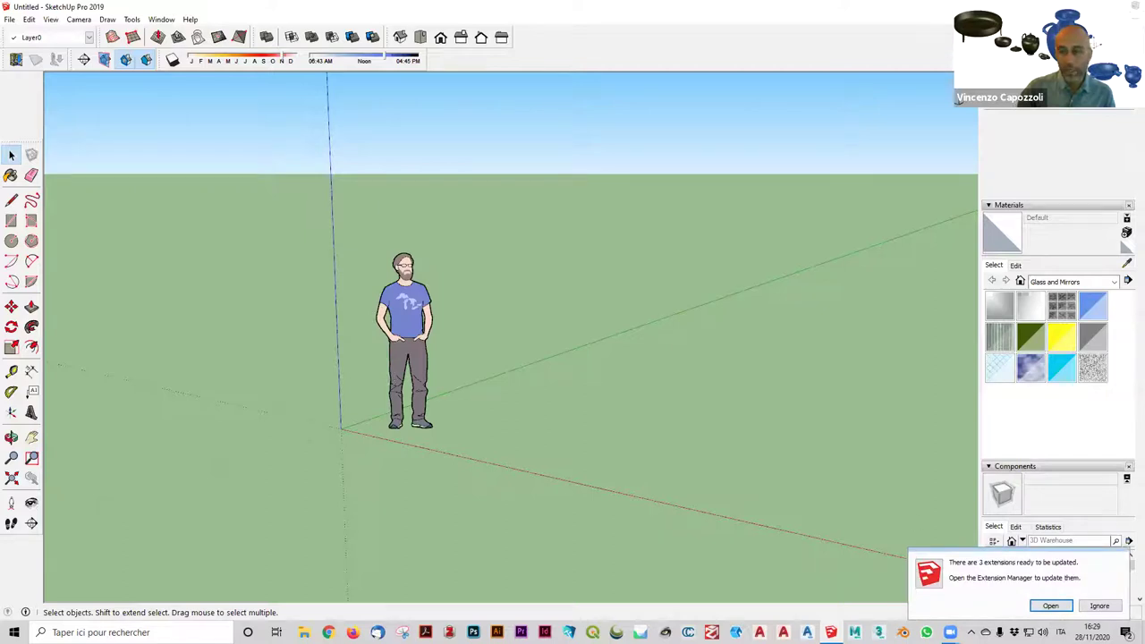
left_click(1115, 607)
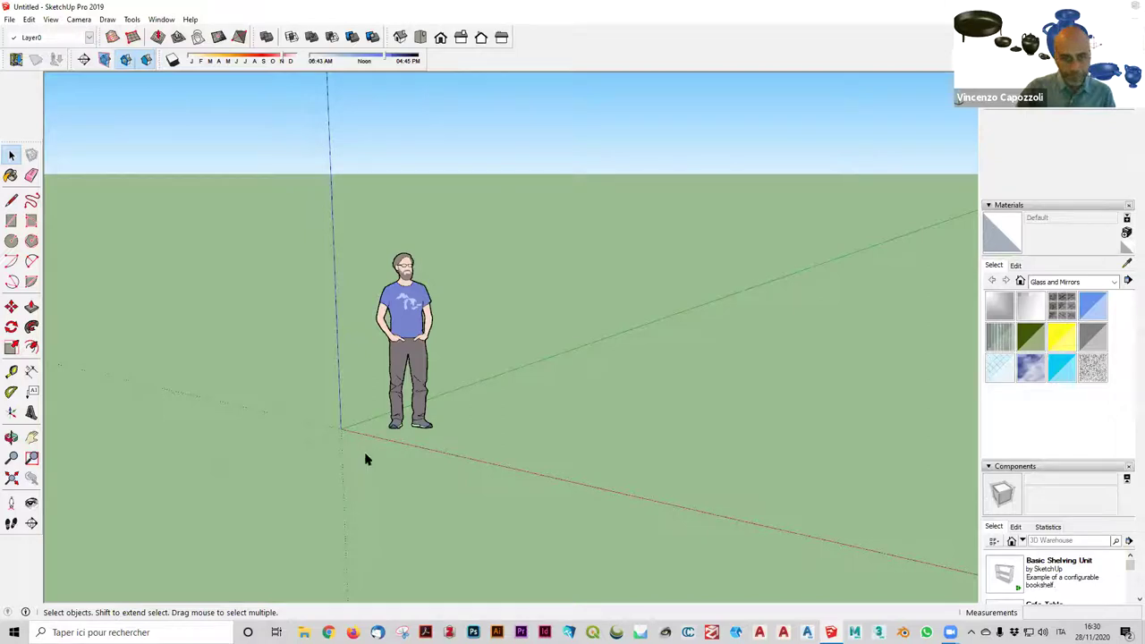
scroll(365, 458, "down", 1)
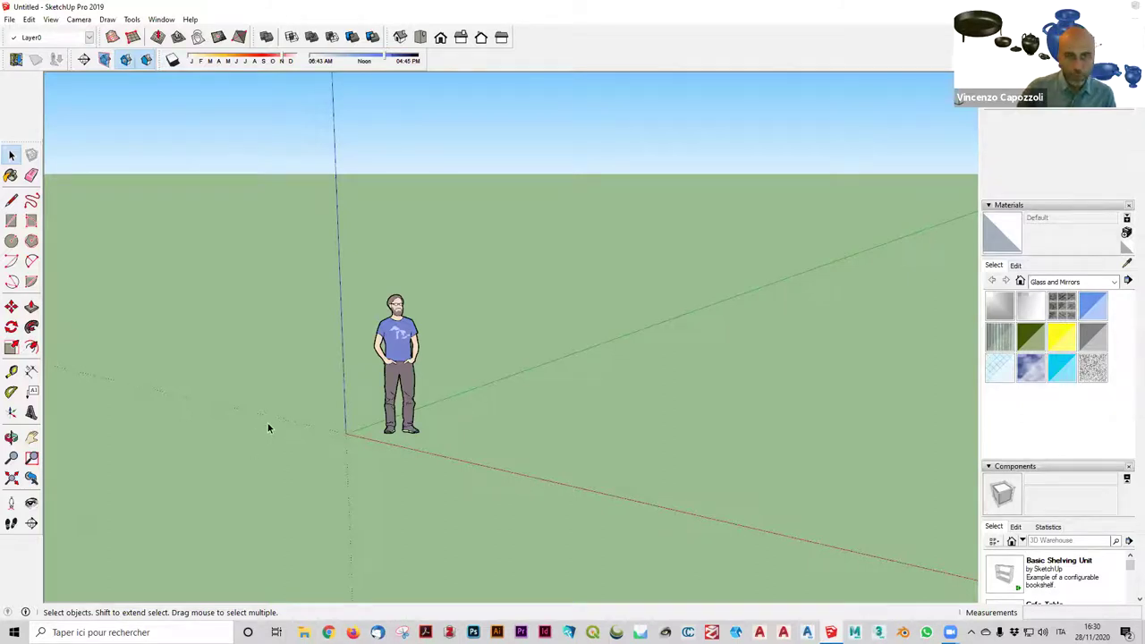
left_click(407, 356)
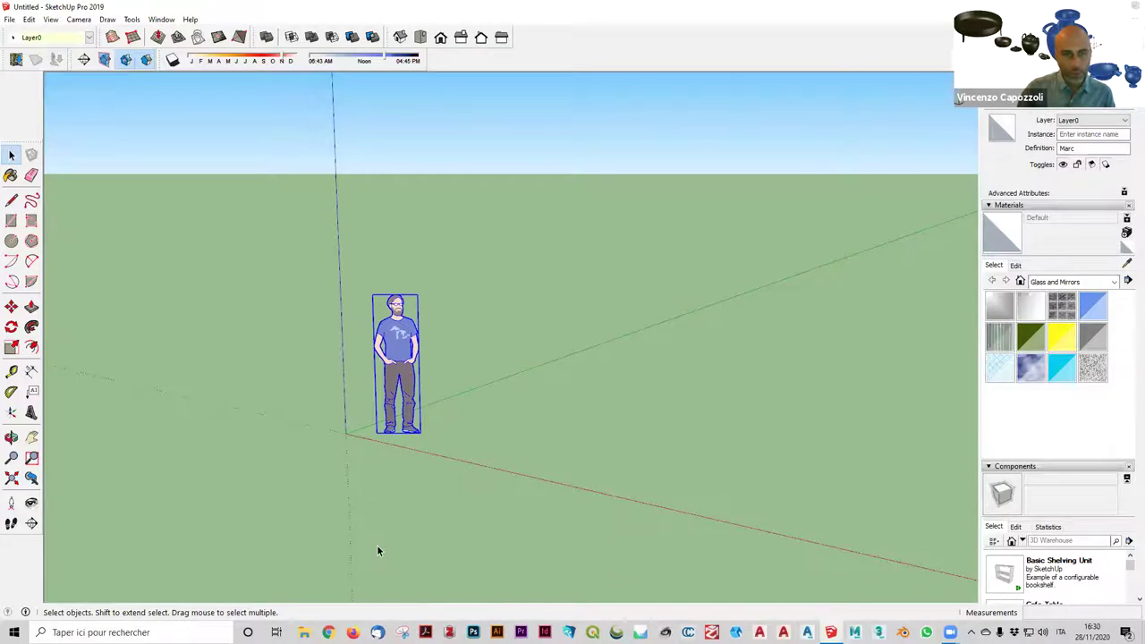
scroll(386, 491, "down", 1)
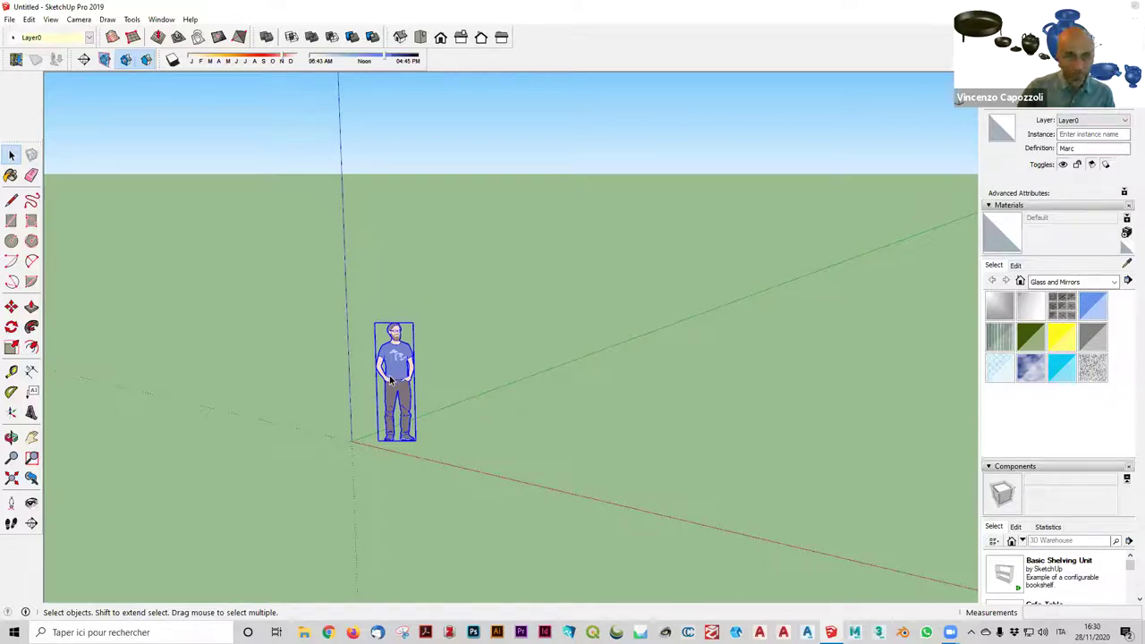
key("Delete")
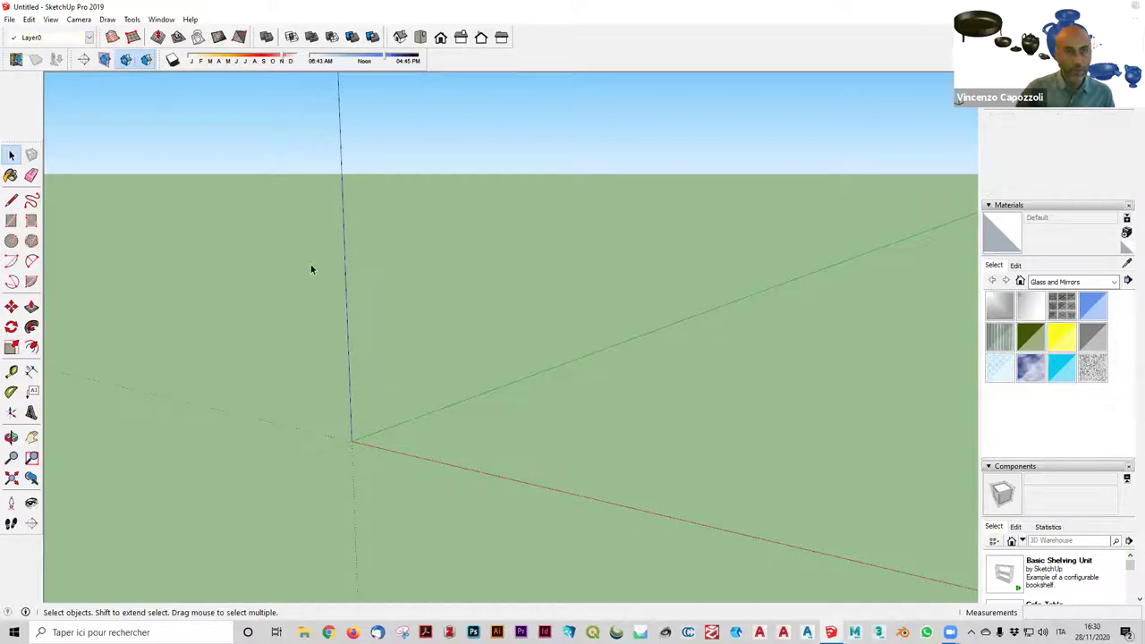
middle_click_drag(203, 301, 828, 411)
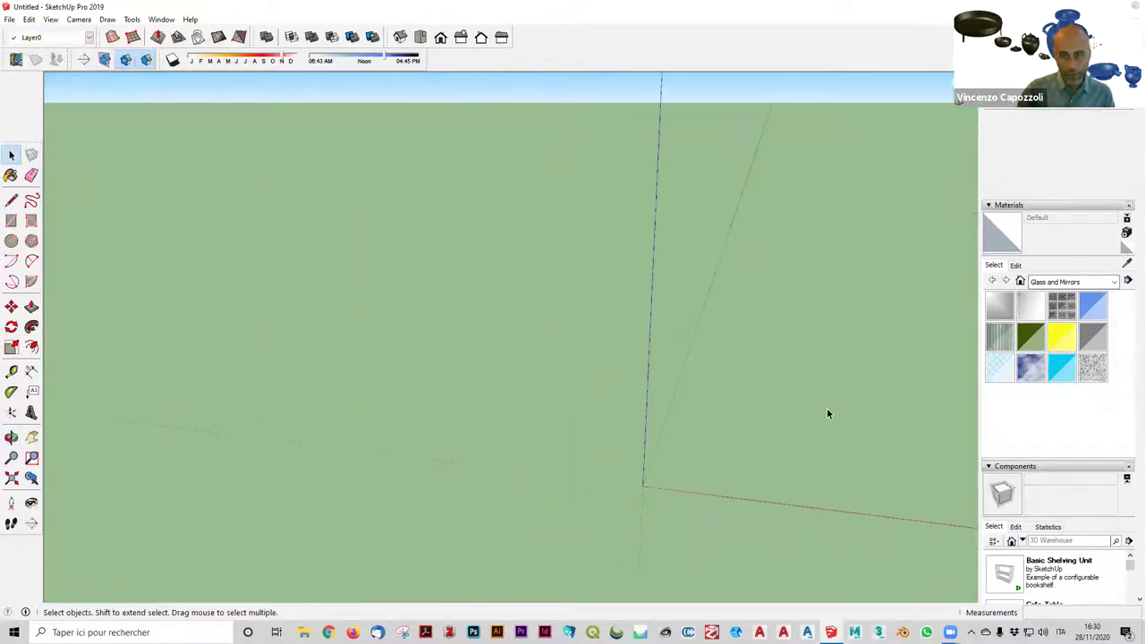
left_click(9, 20)
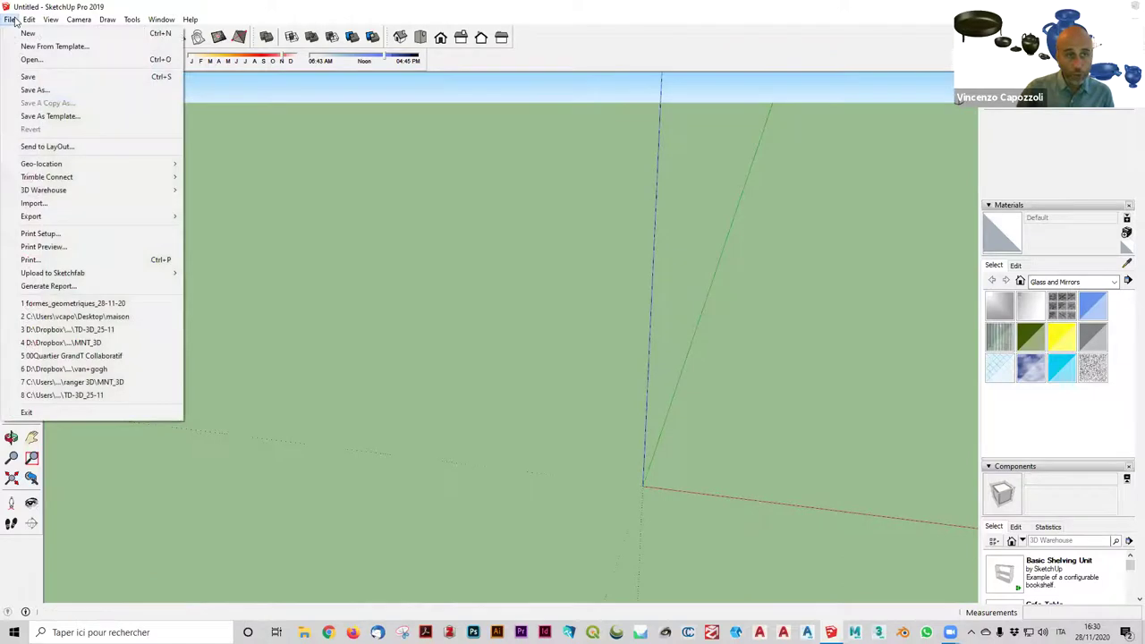
Save the model as formes_geometriques_28-11-20 in Ce PC > Bureau > Formation_SketchUp_2020-2021.
left_click(39, 81)
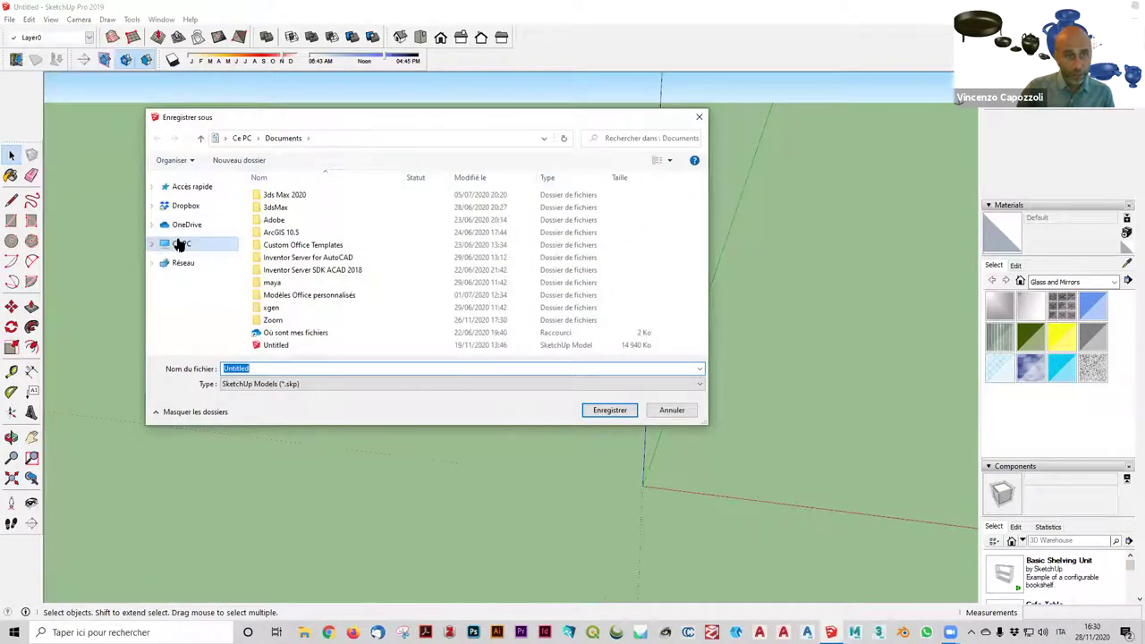
left_click(213, 243)
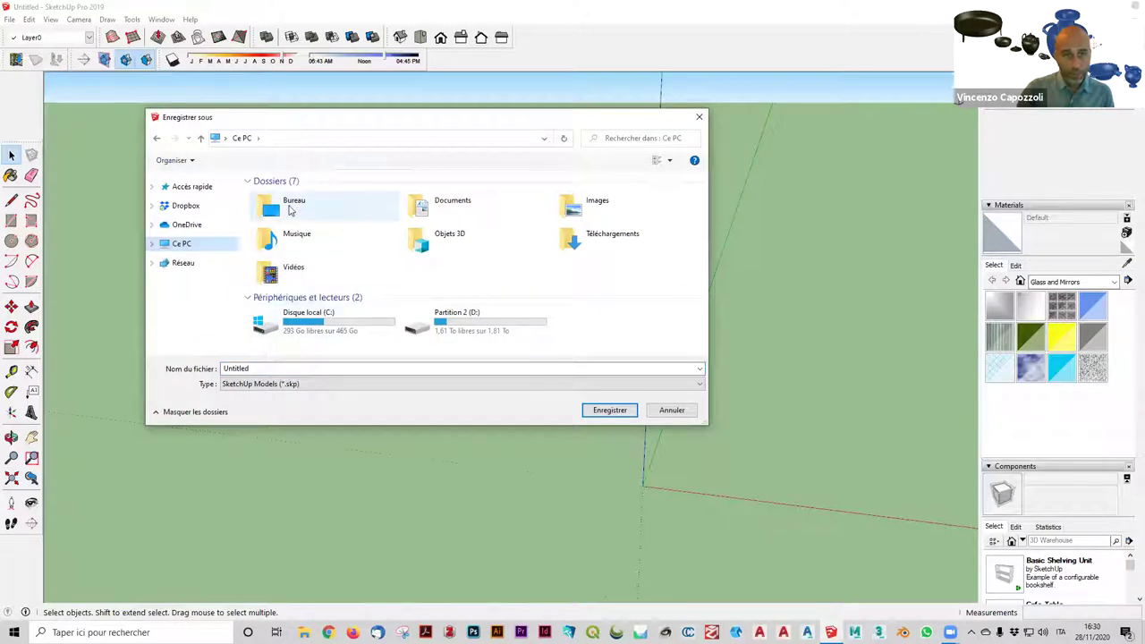
double_click(284, 208)
double_click(280, 218)
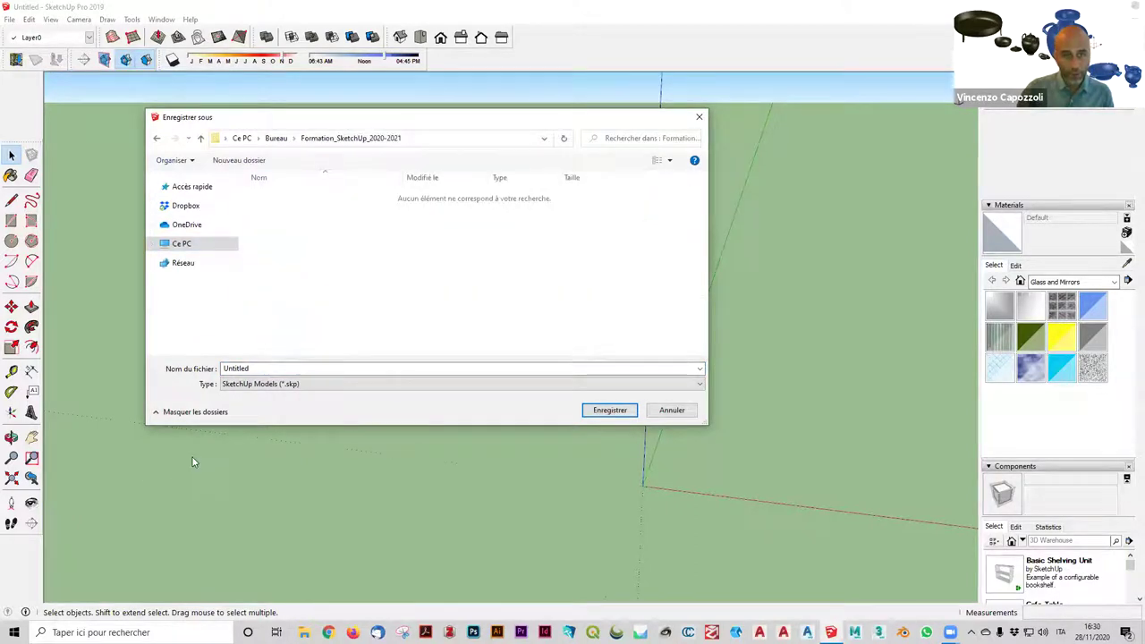
double_click(237, 368)
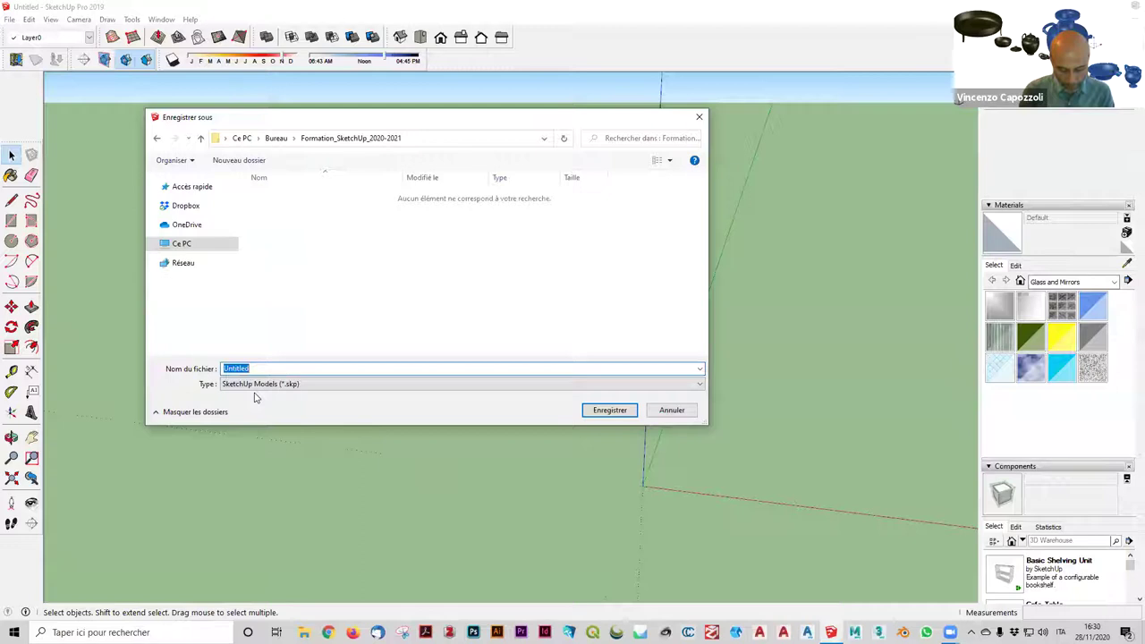
type("formes_geometriques_28-11-20")
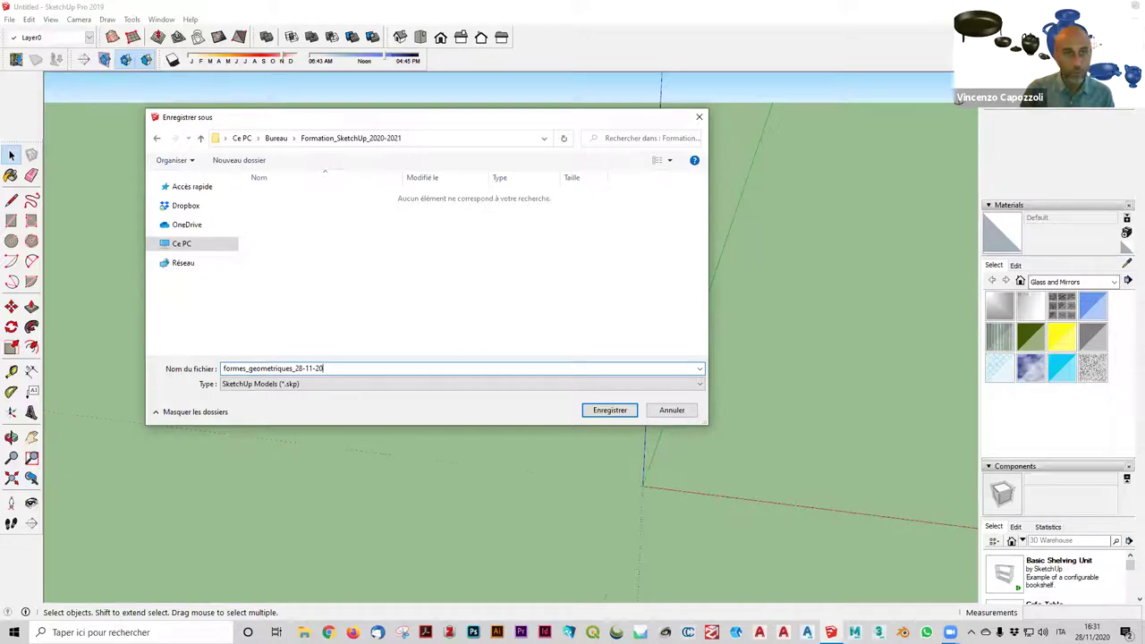
key("Return")
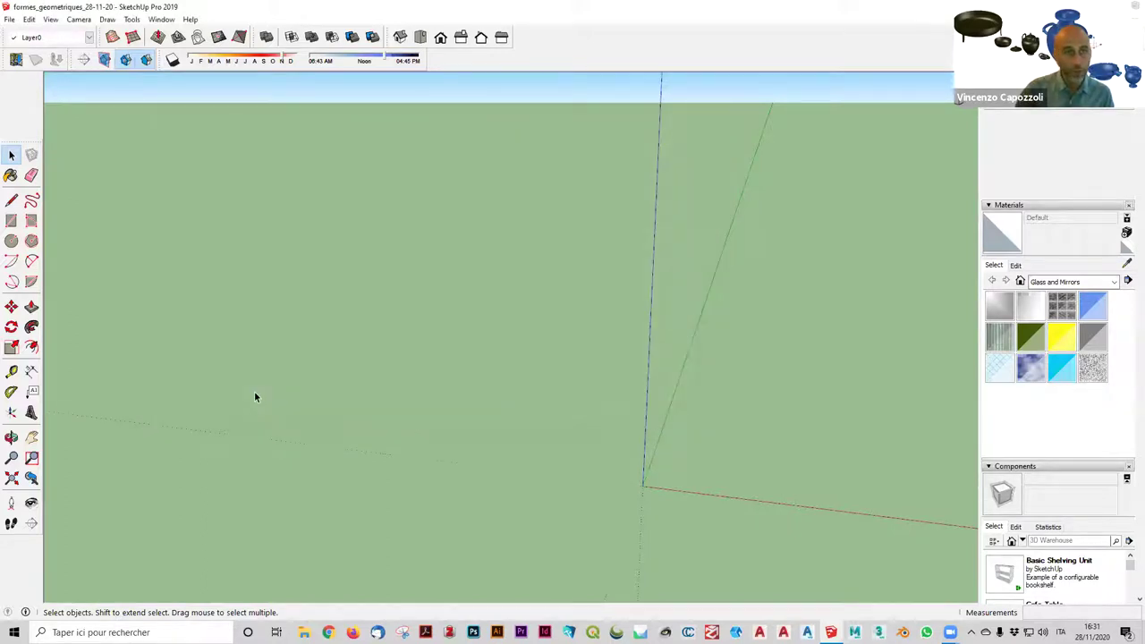
scroll(265, 431, "down", 1)
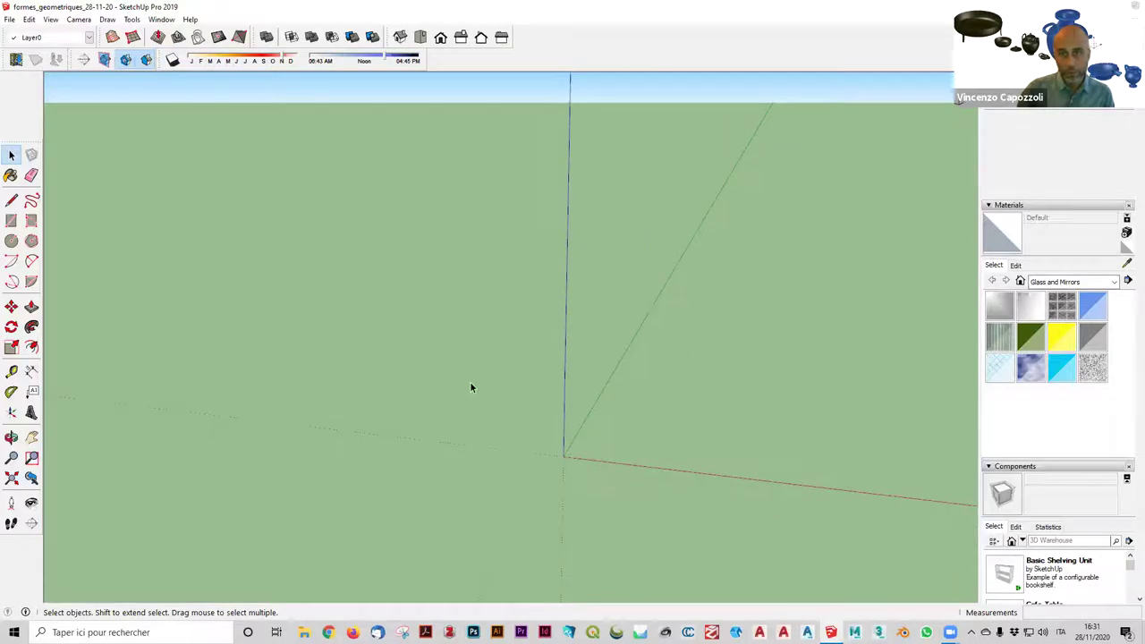
middle_click_drag(683, 406, 716, 419)
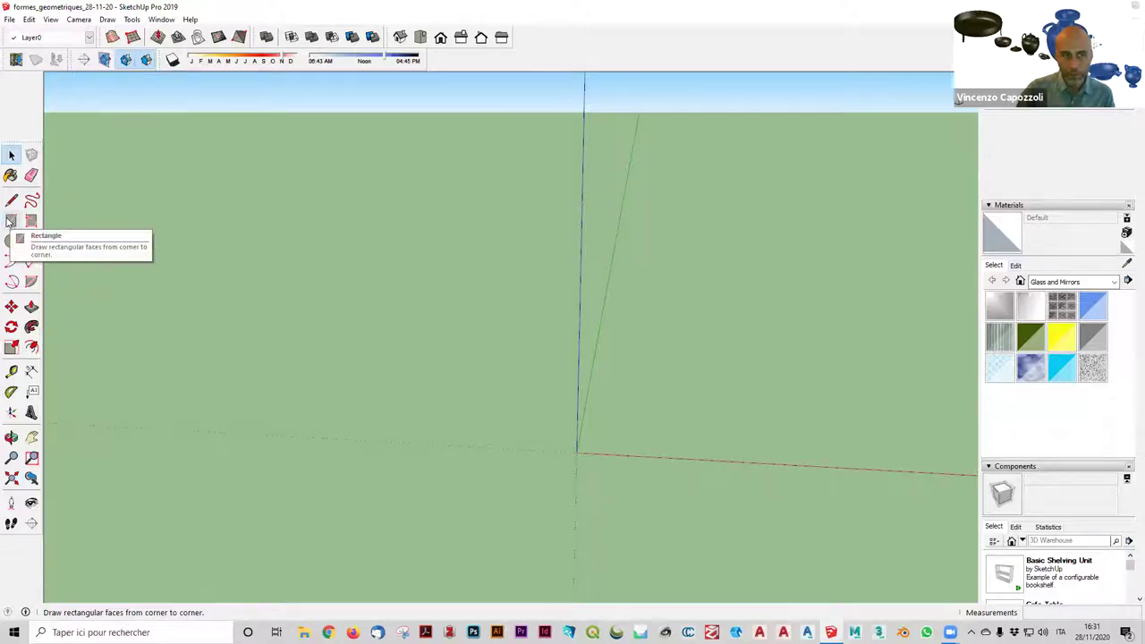
Draw a rectangle from the axis origin with dimensions 10;20, then return to Select.
left_click(10, 221)
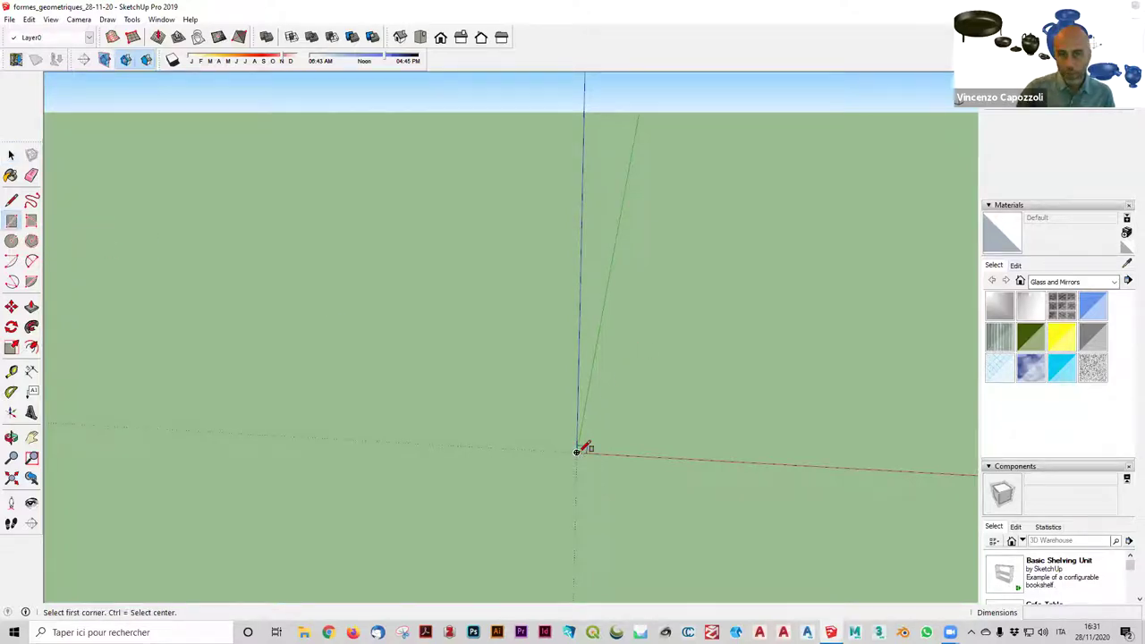
mouse_move(577, 450)
middle_mouse_down()
mouse_move(536, 452)
mouse_move(572, 454)
middle_mouse_up()
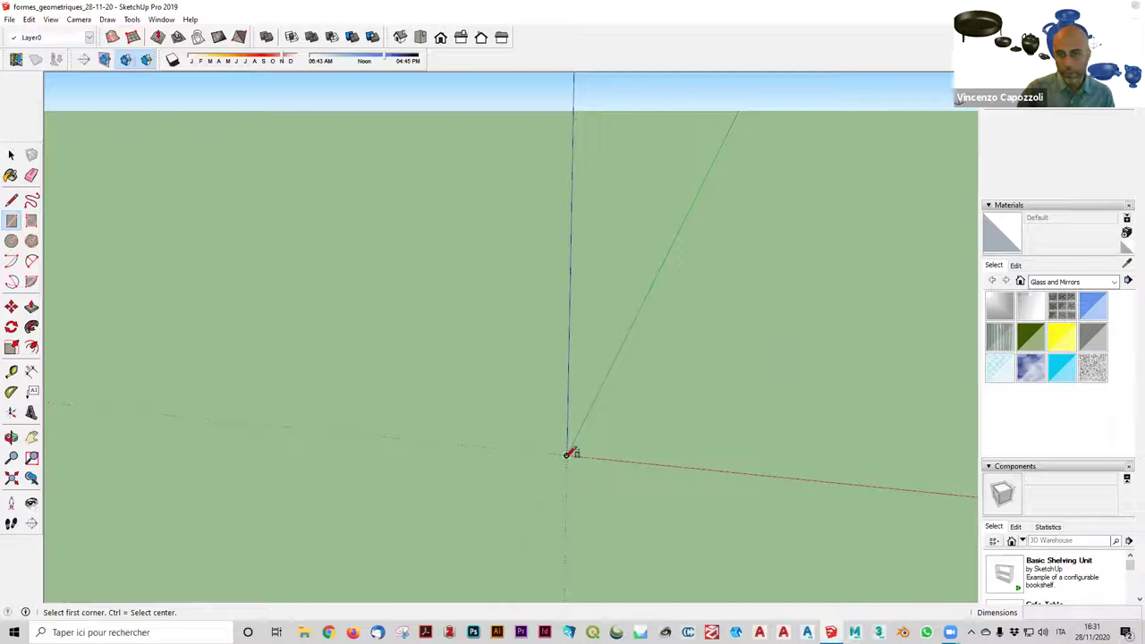
left_click(567, 454)
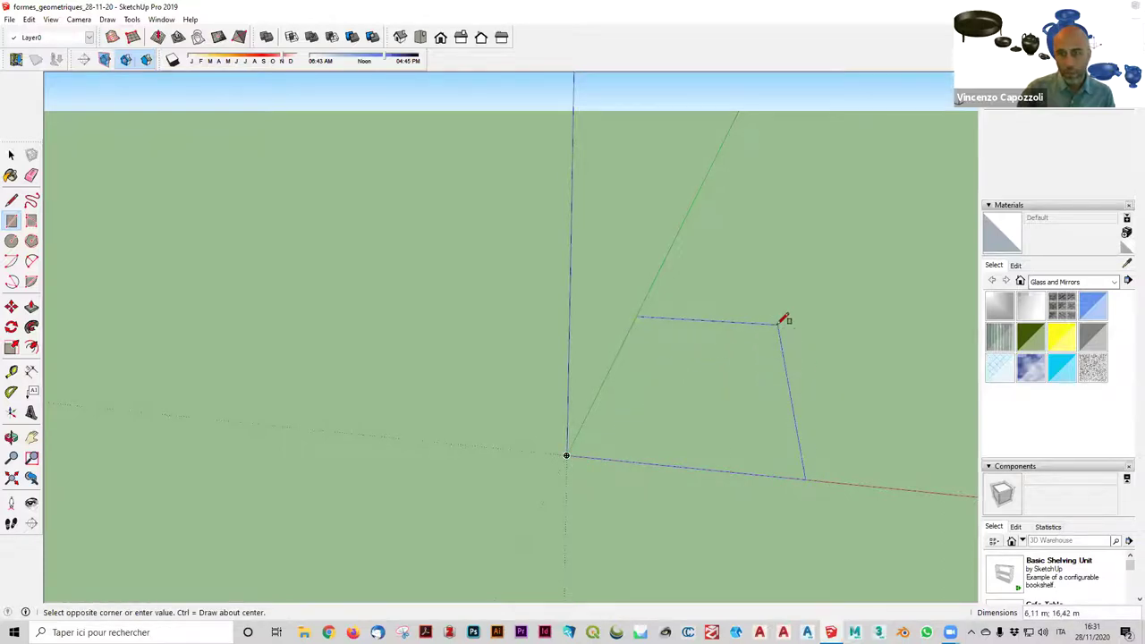
middle_click_drag(784, 319, 802, 304)
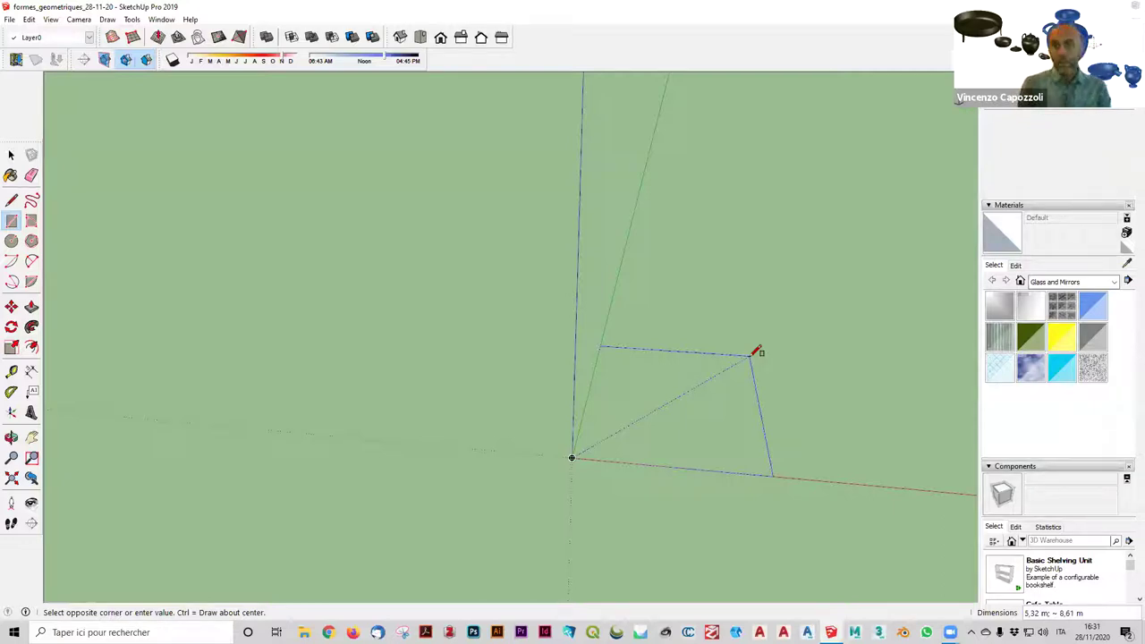
type("10")
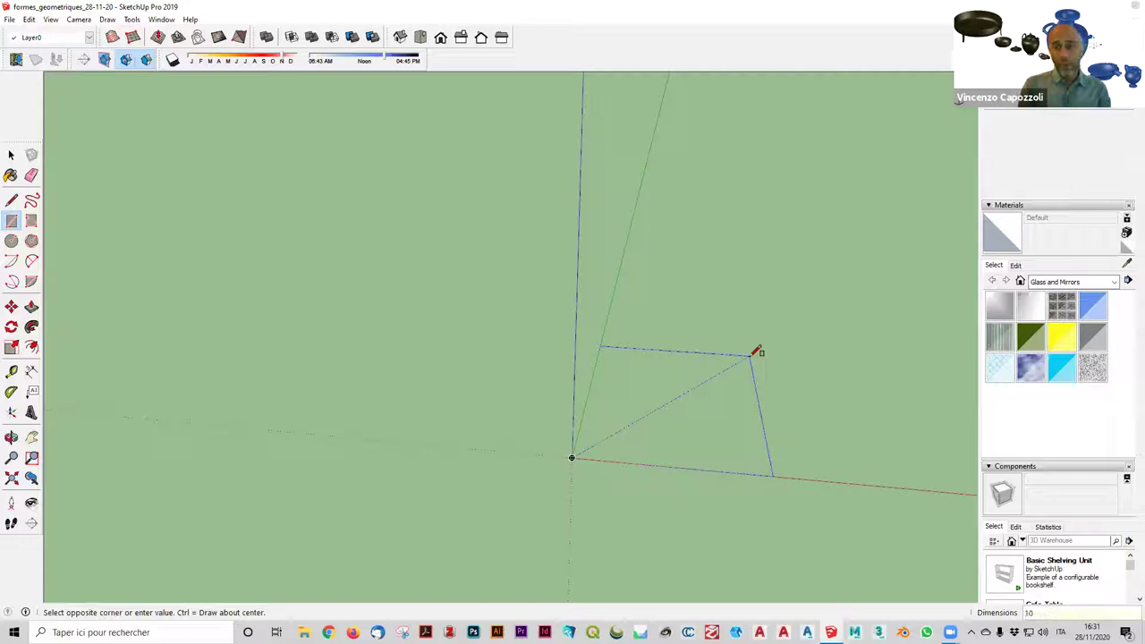
key("BackSpace")
key("BackSpace")
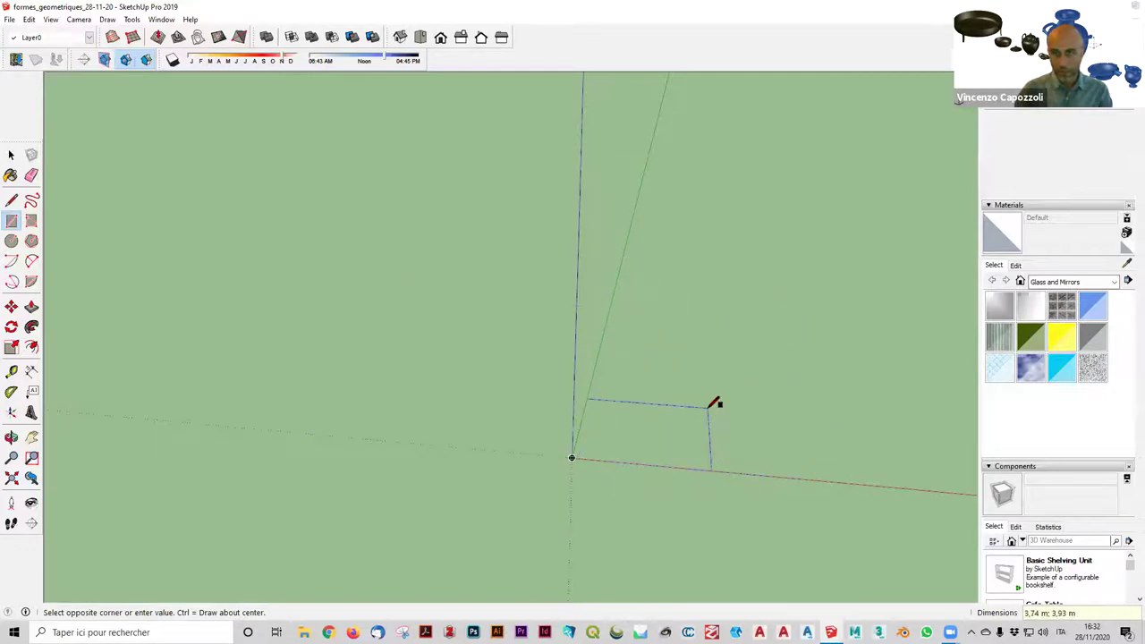
type("1")
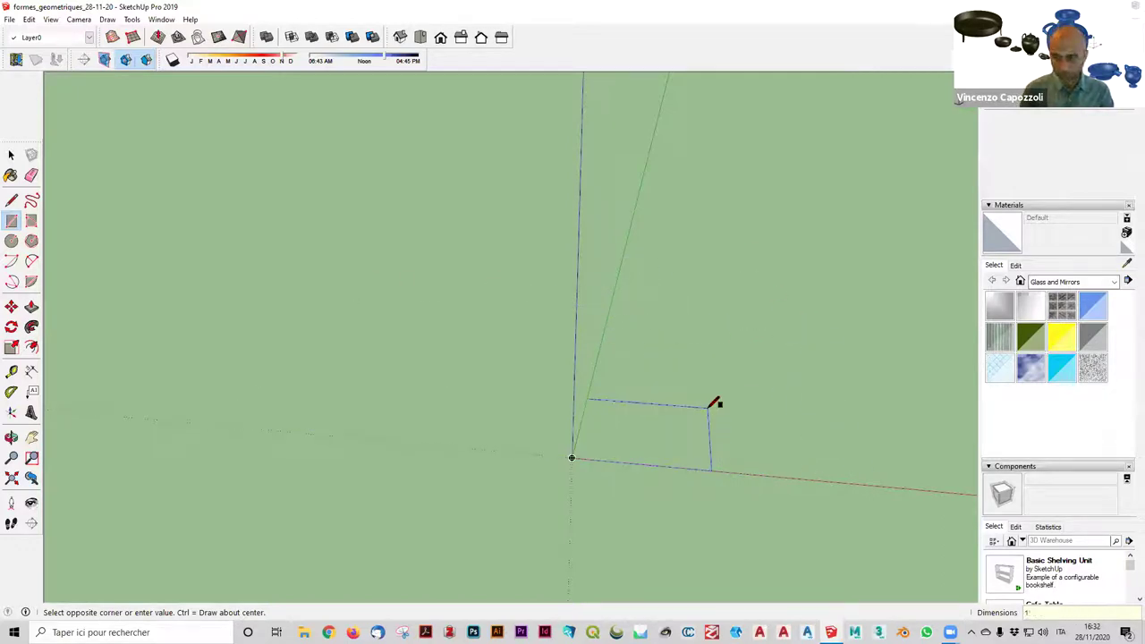
type("0;20")
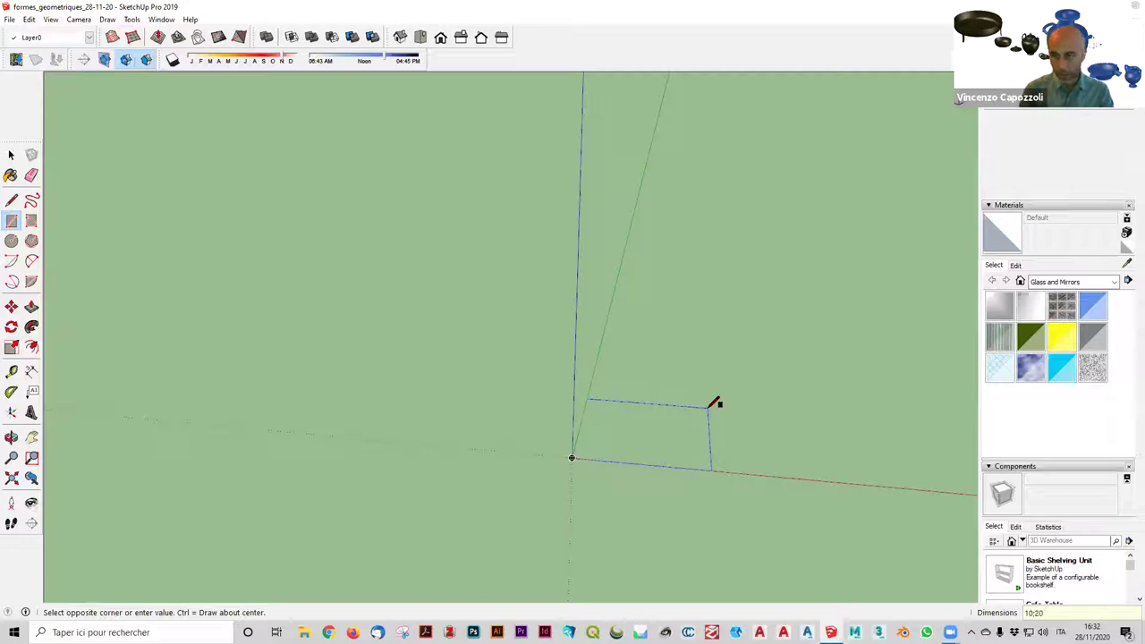
key("Return")
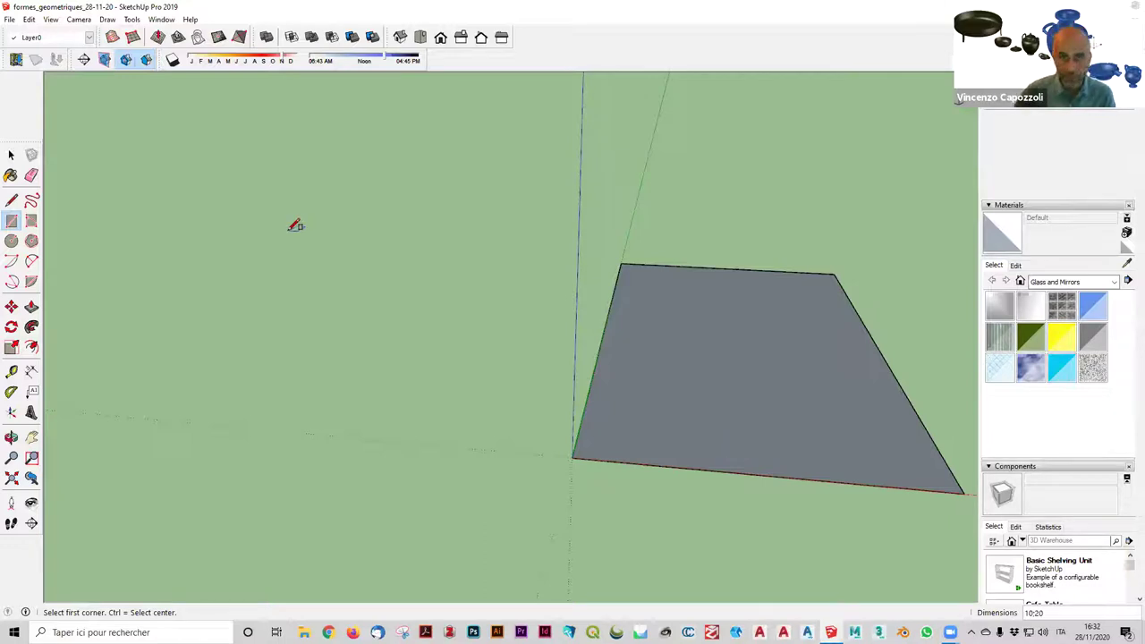
left_click(10, 156)
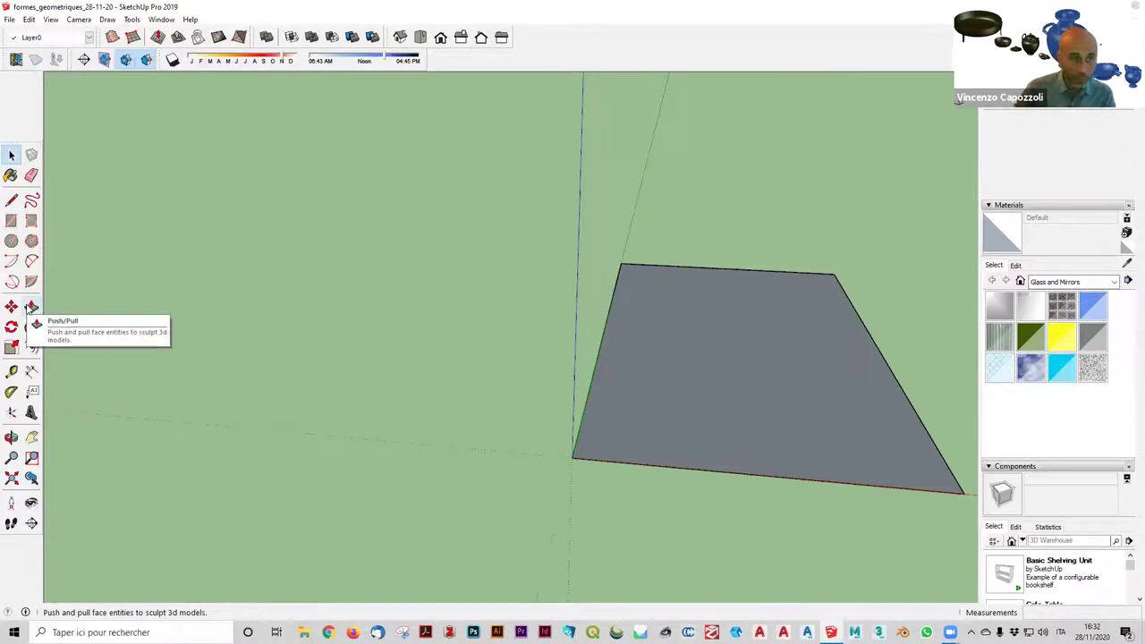
Push/Pull the rectangle's face up 10 m to form a solid box.
left_click(31, 307)
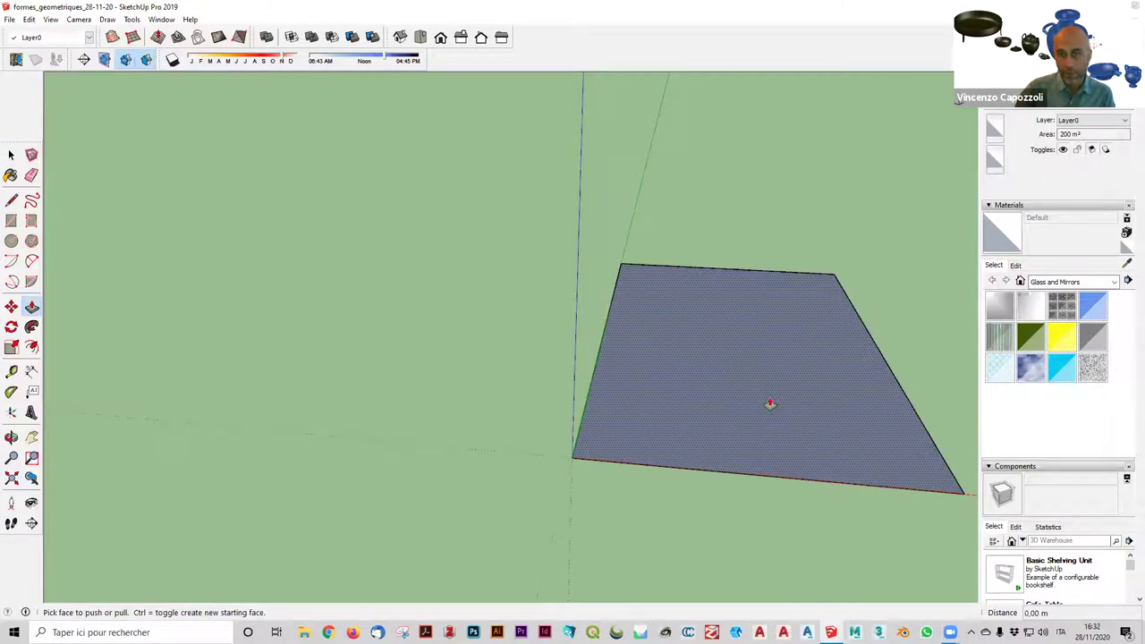
left_click(770, 403)
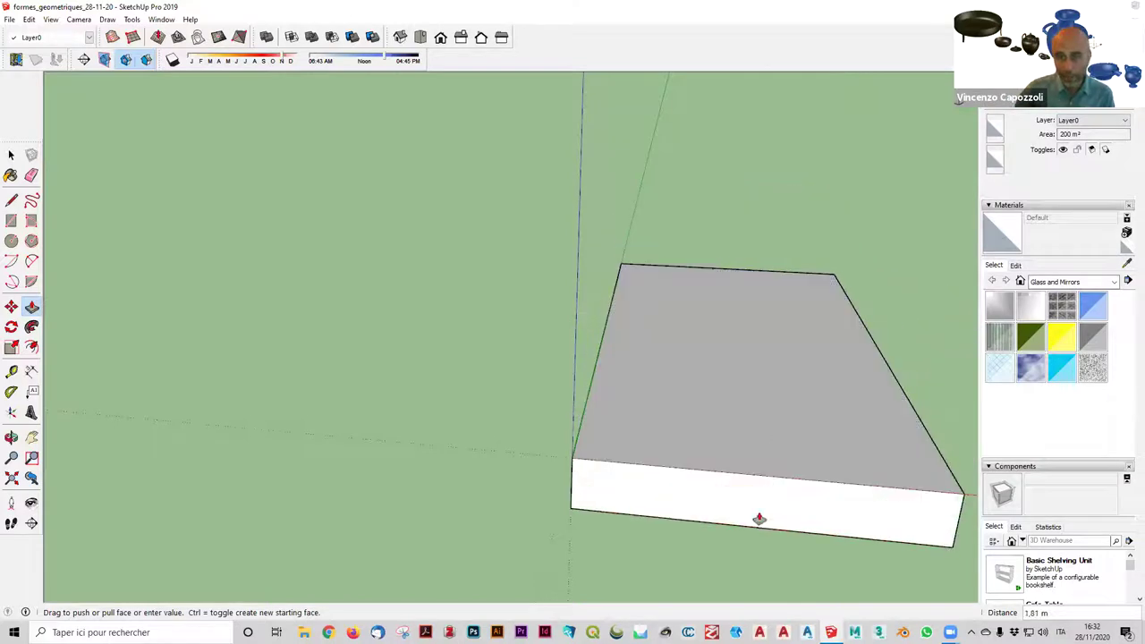
scroll(745, 438, "down", 2)
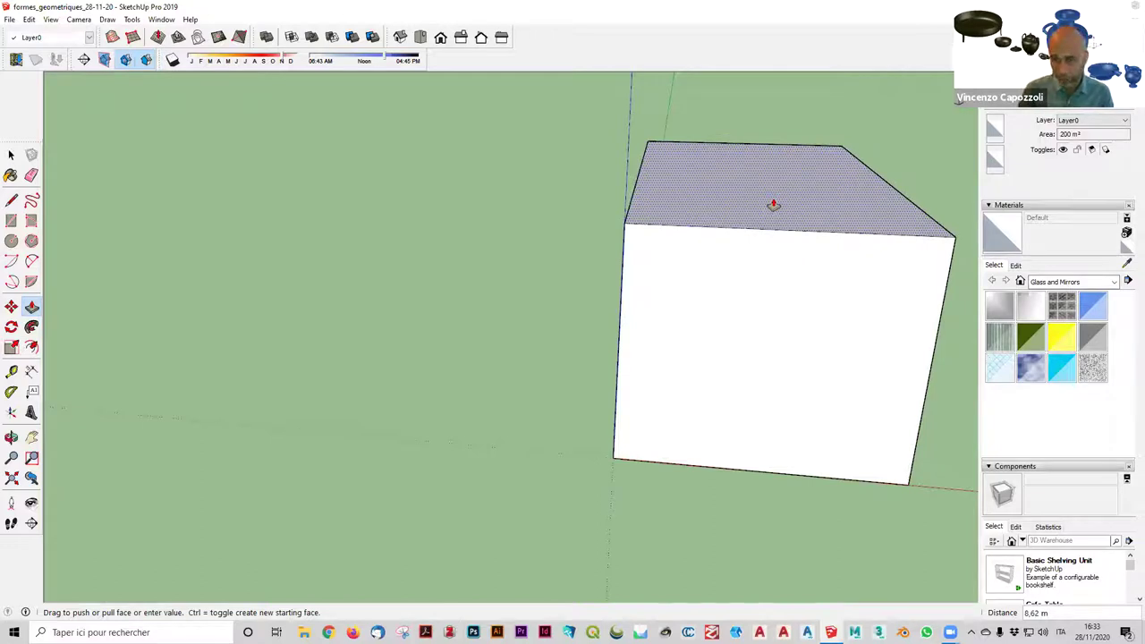
type("10")
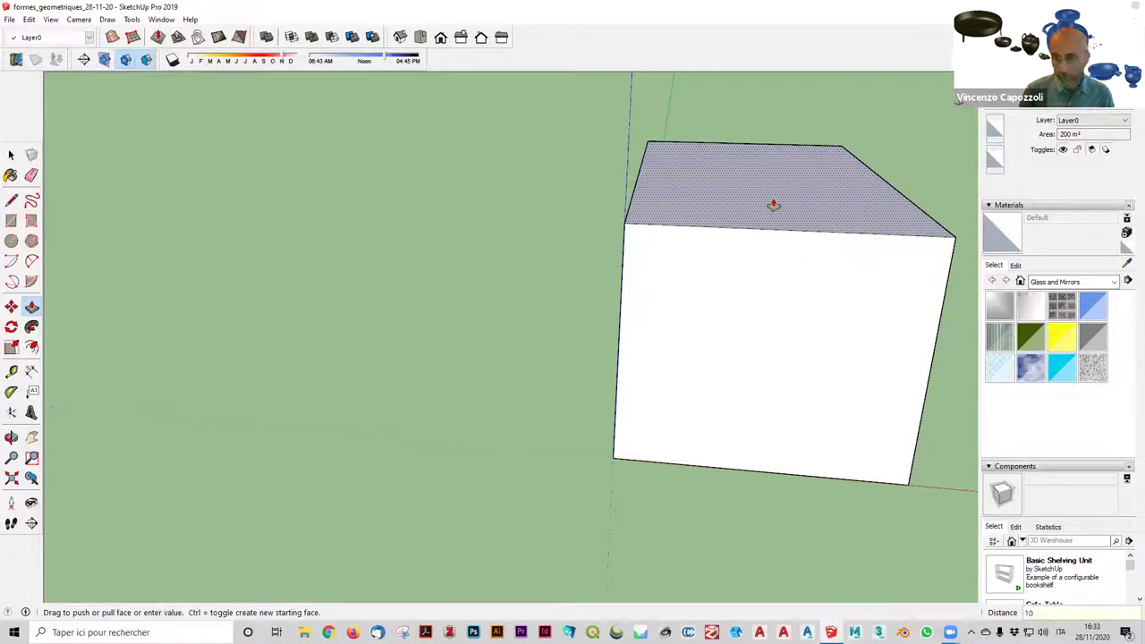
key("Return")
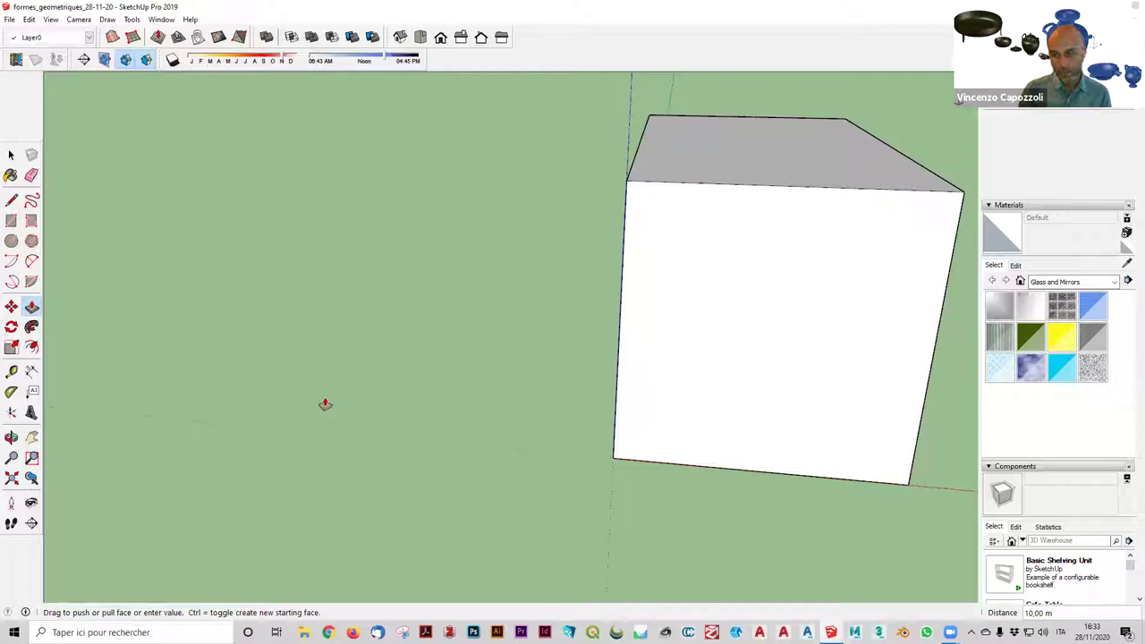
left_click(9, 155)
mouse_move(355, 243)
middle_mouse_down()
mouse_move(501, 310)
mouse_move(680, 343)
mouse_move(777, 335)
mouse_move(685, 211)
mouse_move(582, 179)
mouse_move(348, 242)
mouse_move(110, 281)
mouse_move(57, 303)
mouse_move(417, 399)
mouse_move(749, 384)
mouse_move(707, 312)
mouse_move(715, 218)
mouse_move(697, 128)
mouse_move(575, 72)
mouse_move(468, 84)
mouse_move(638, 148)
mouse_move(670, 277)
mouse_move(624, 112)
mouse_move(573, 64)
middle_mouse_up()
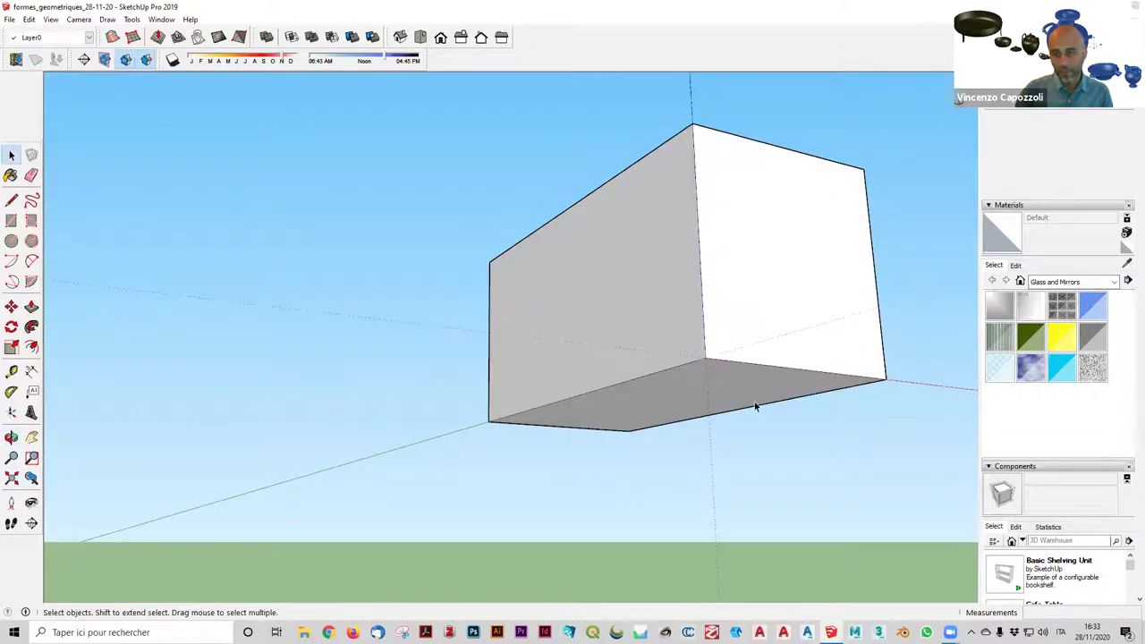
left_click(795, 393)
mouse_move(676, 433)
middle_mouse_down()
mouse_move(675, 468)
mouse_move(708, 493)
mouse_move(406, 506)
mouse_move(513, 466)
middle_mouse_up()
middle_click_drag(519, 532, 544, 351)
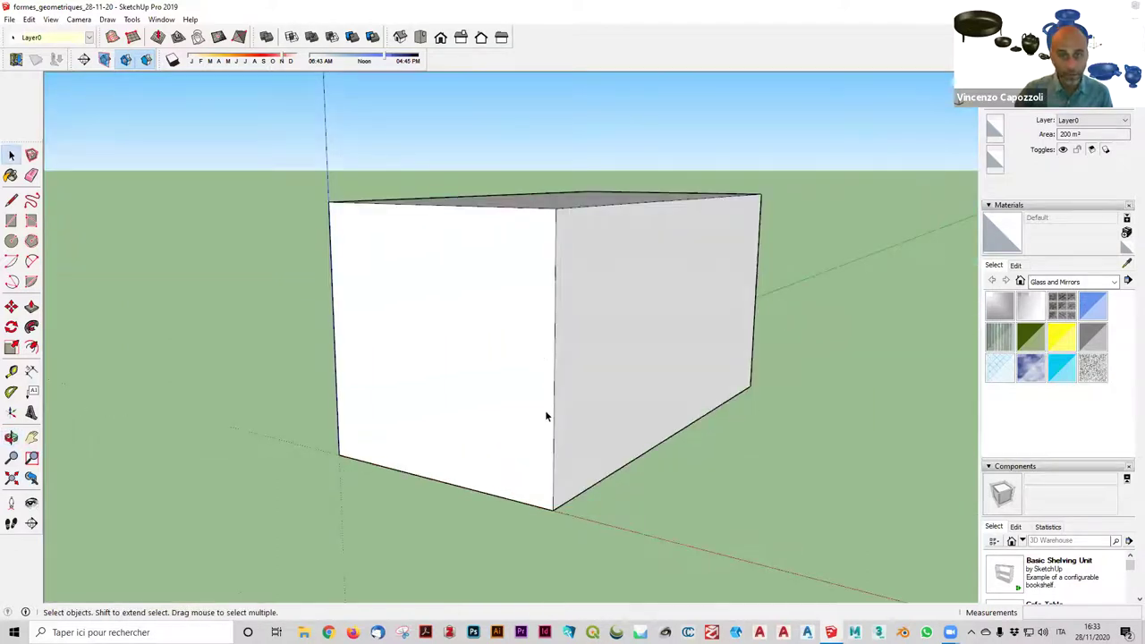
mouse_move(560, 442)
middle_mouse_down()
mouse_move(575, 486)
mouse_move(570, 341)
mouse_move(647, 427)
mouse_move(684, 427)
mouse_move(731, 460)
mouse_move(468, 439)
mouse_move(802, 450)
middle_mouse_up()
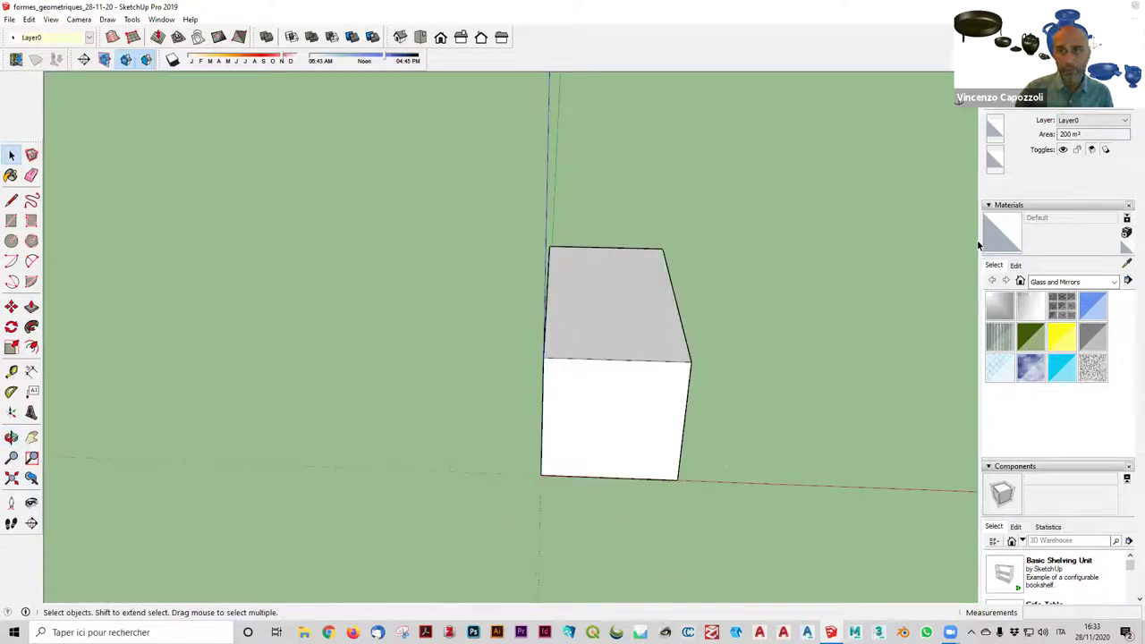
mouse_move(754, 340)
middle_mouse_down()
mouse_move(600, 317)
mouse_move(558, 436)
middle_mouse_up()
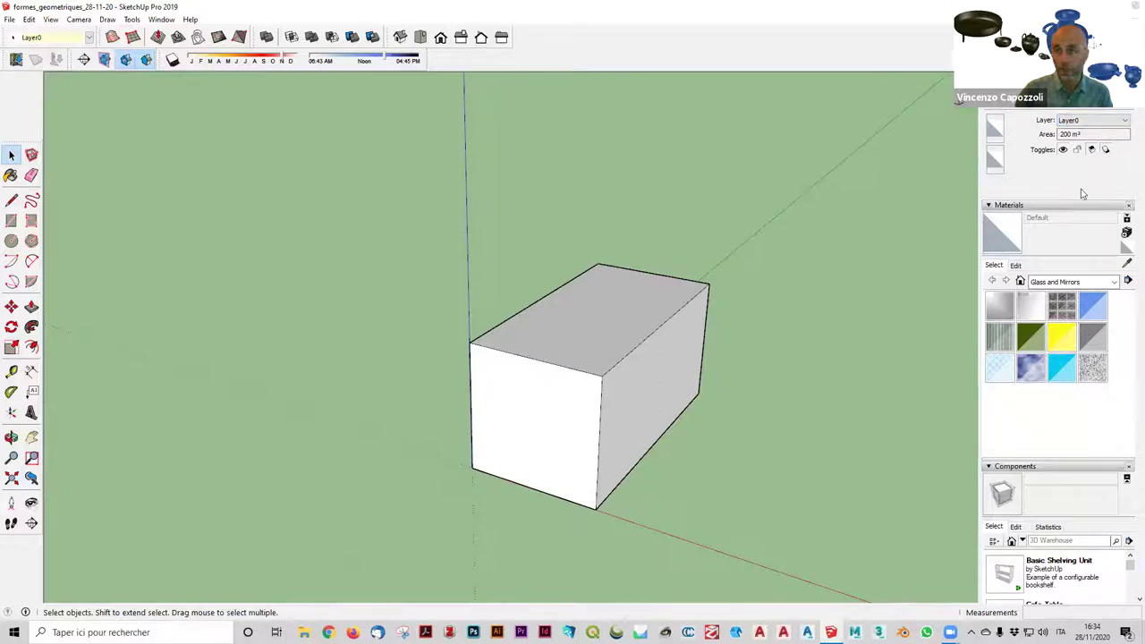
Collapse the Materials, Entity Info and Components tray panels to reveal the Layers list with Layer0.
left_click(1119, 129)
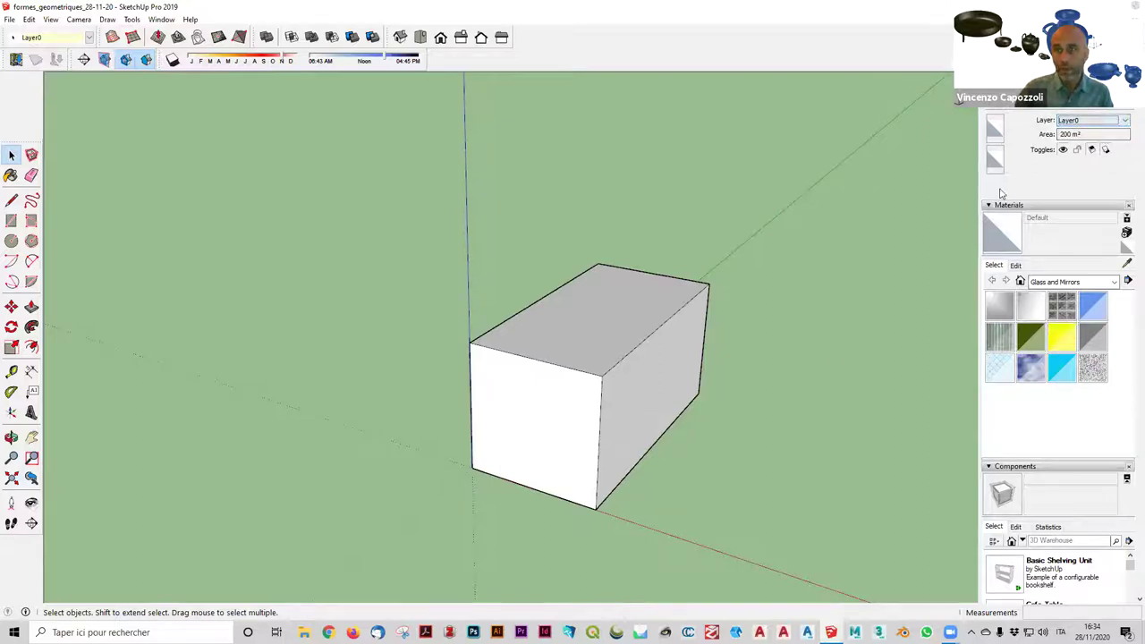
left_click(988, 206)
left_click(990, 115)
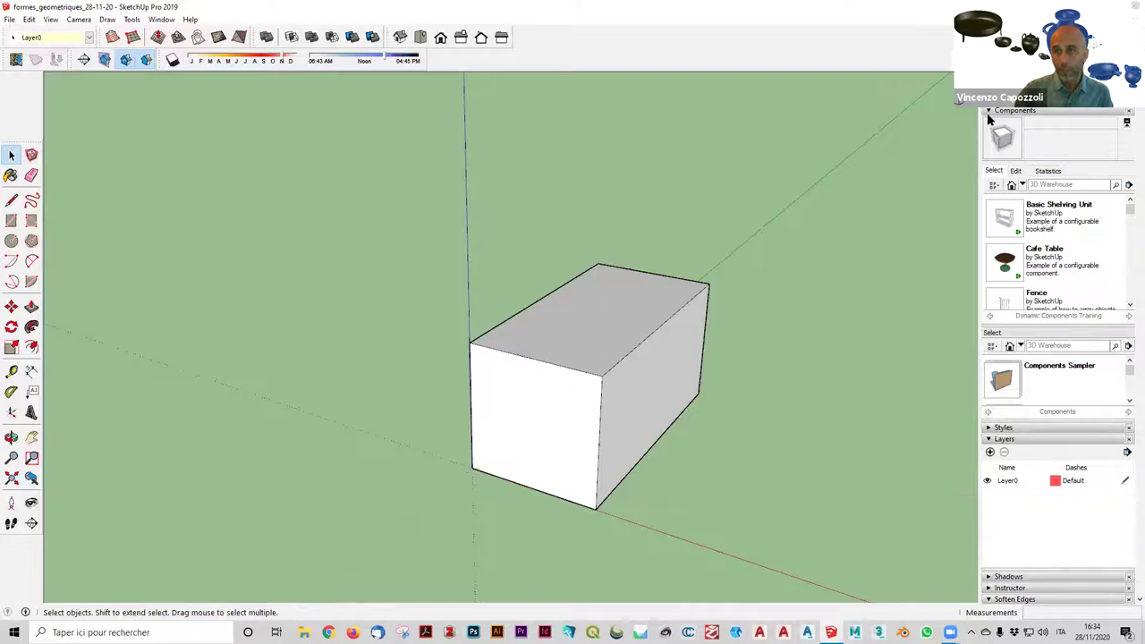
left_click(987, 111)
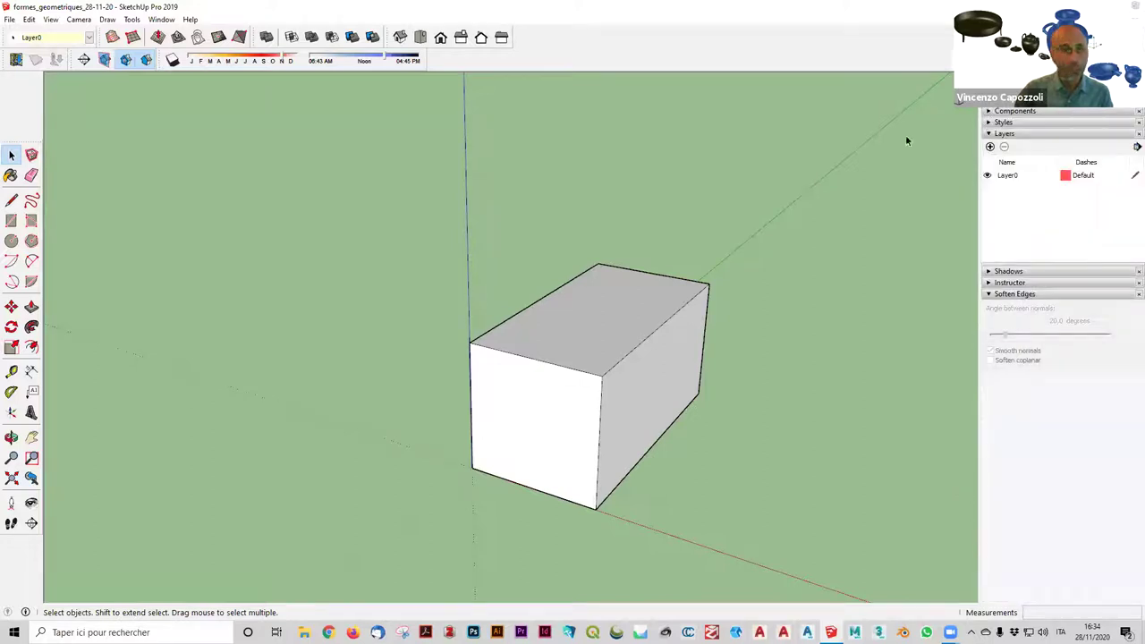
left_click(162, 20)
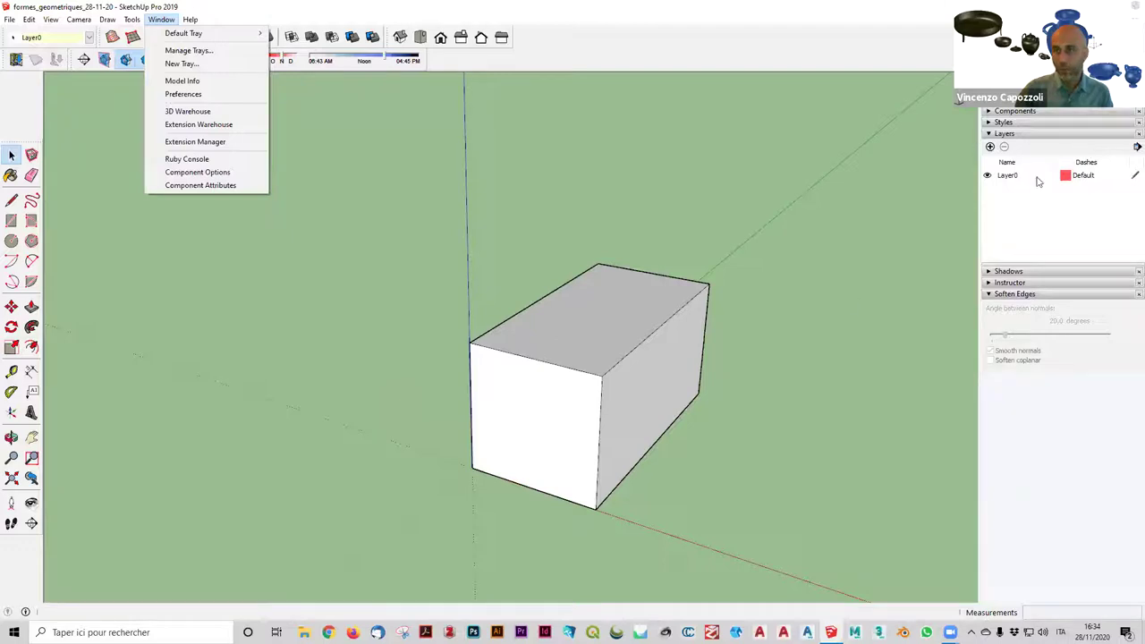
Add a new layer and rename it from Layer1 to formes.
left_click(990, 147)
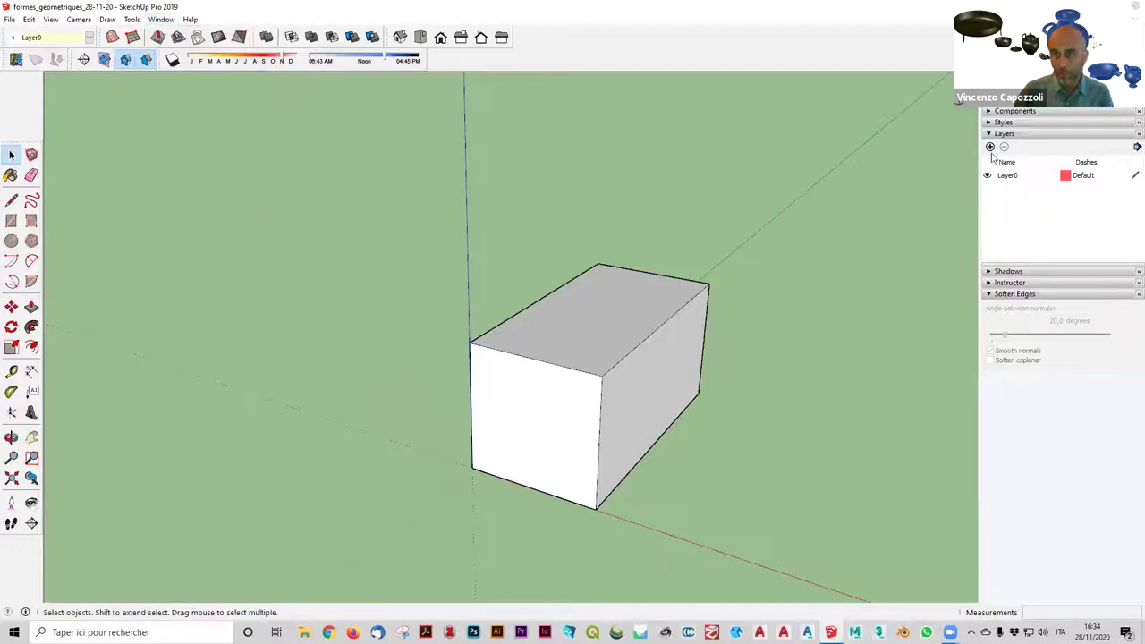
left_click(990, 147)
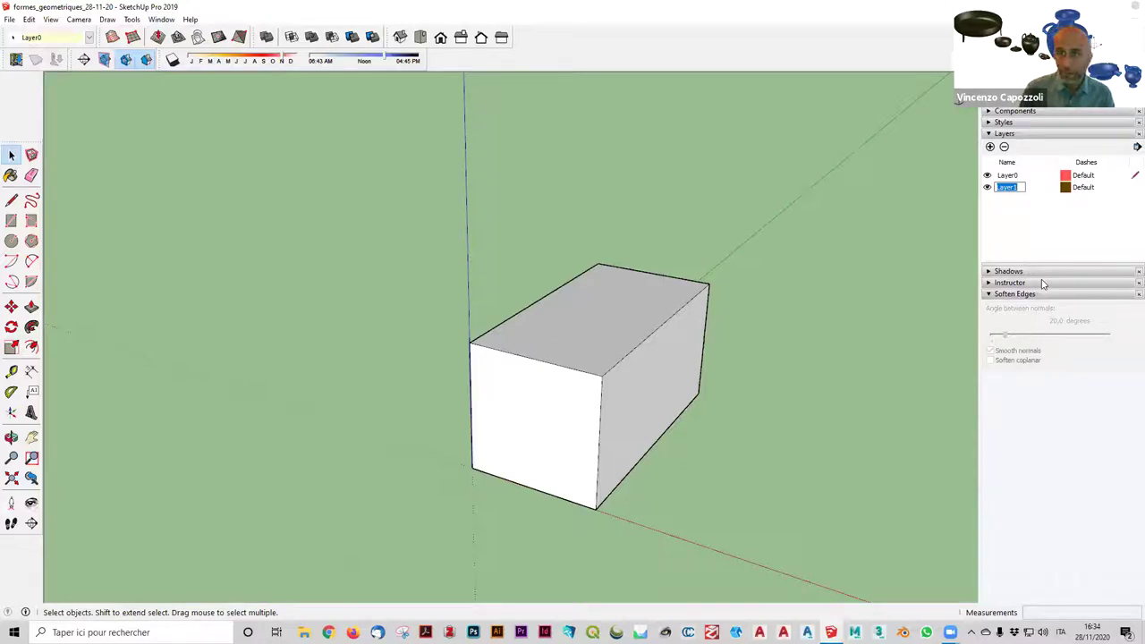
type("formes")
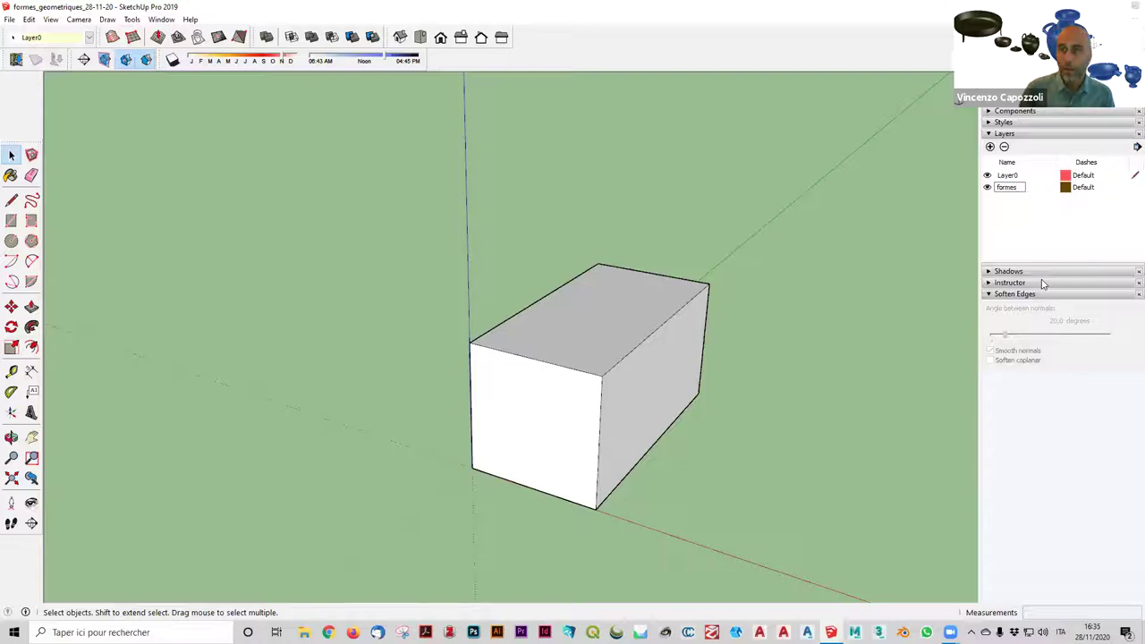
key("Return")
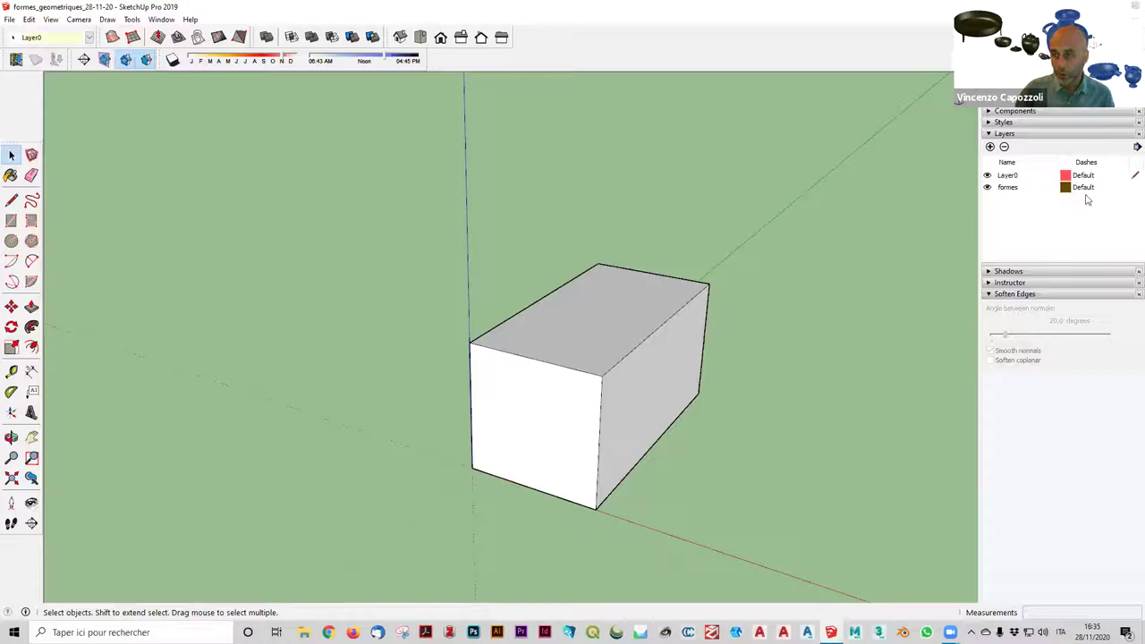
left_click(1084, 191)
left_click(1084, 191)
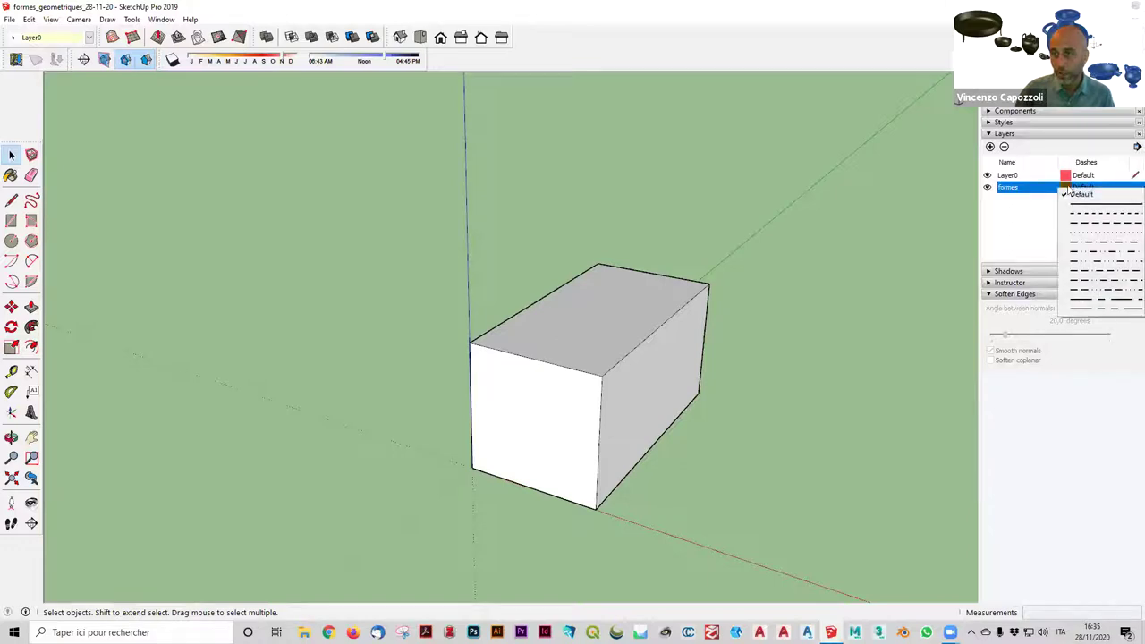
Change the formes layer colour to vivid red on the Edit Material colour wheel.
left_click(1066, 188)
left_click_drag(614, 266, 621, 286)
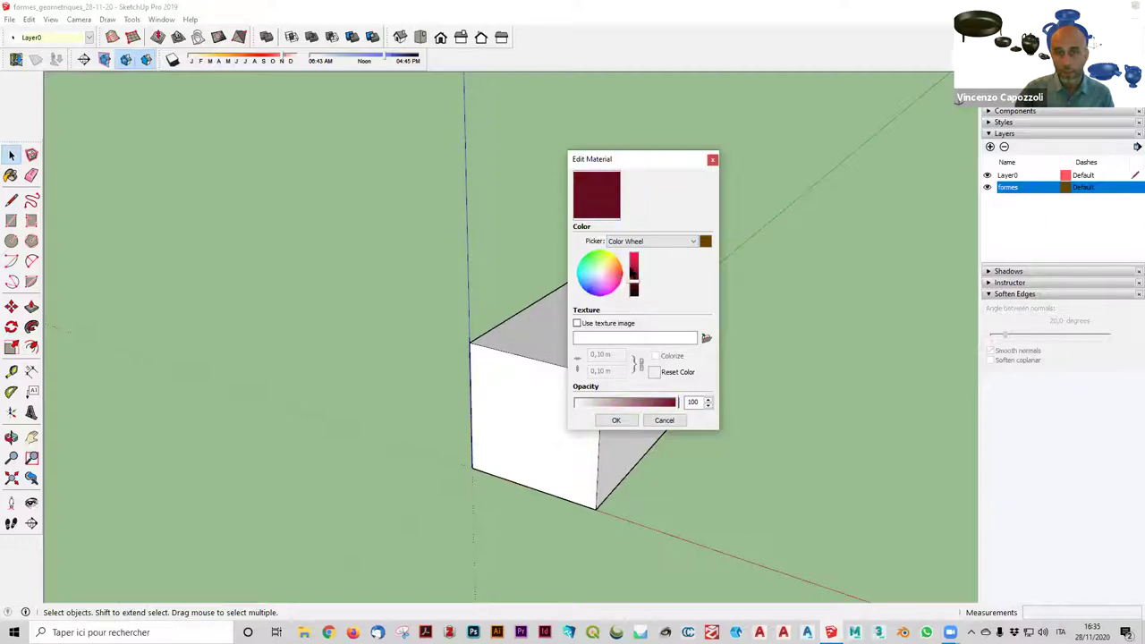
left_click(634, 257)
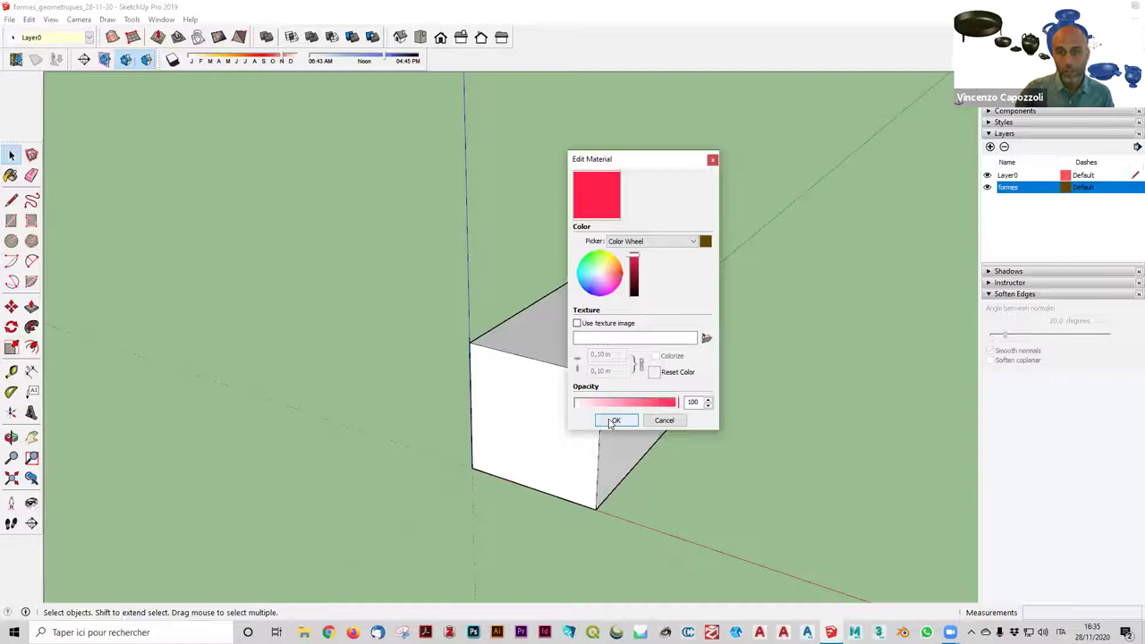
left_click(613, 421)
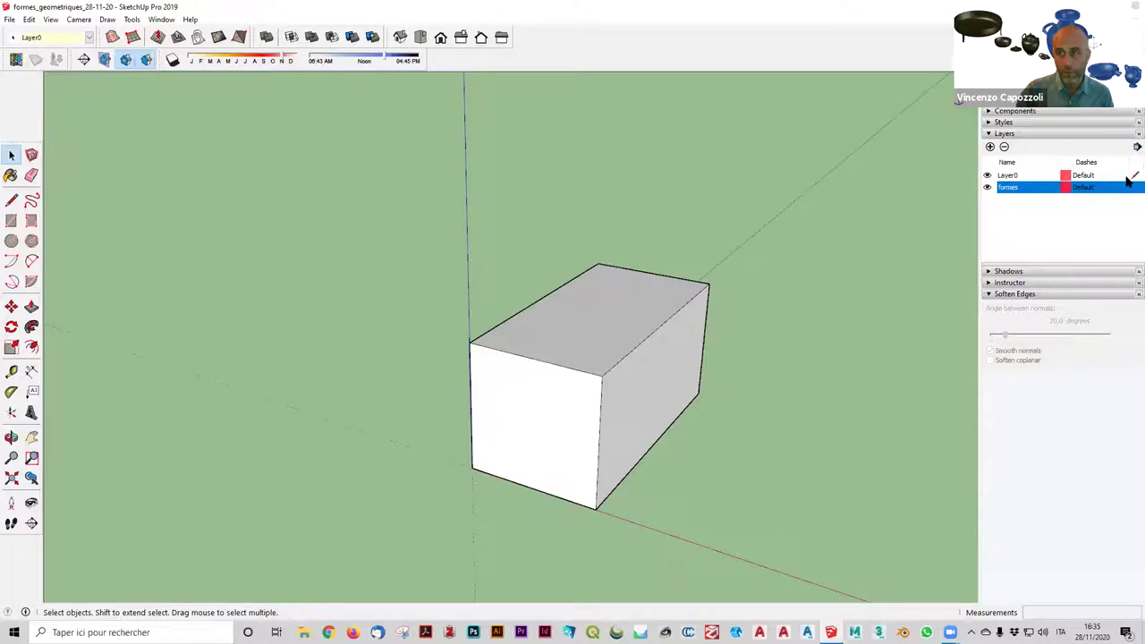
double_click(1003, 187)
Select all of the box's faces and edges with a window selection around it.
scroll(210, 177, "down", 1)
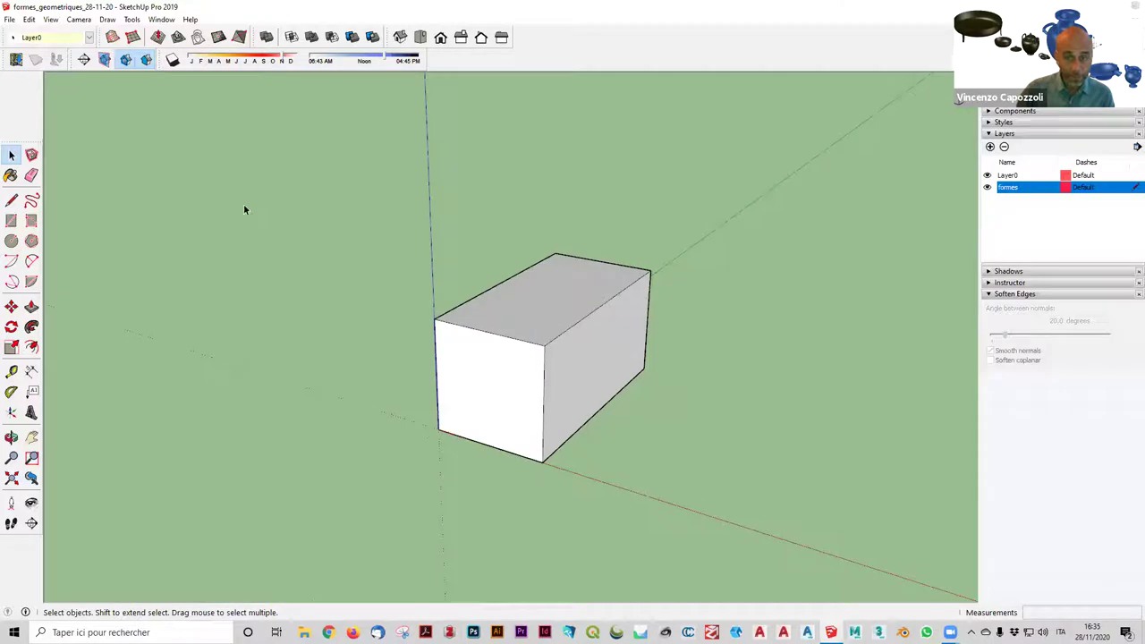
left_click(486, 317)
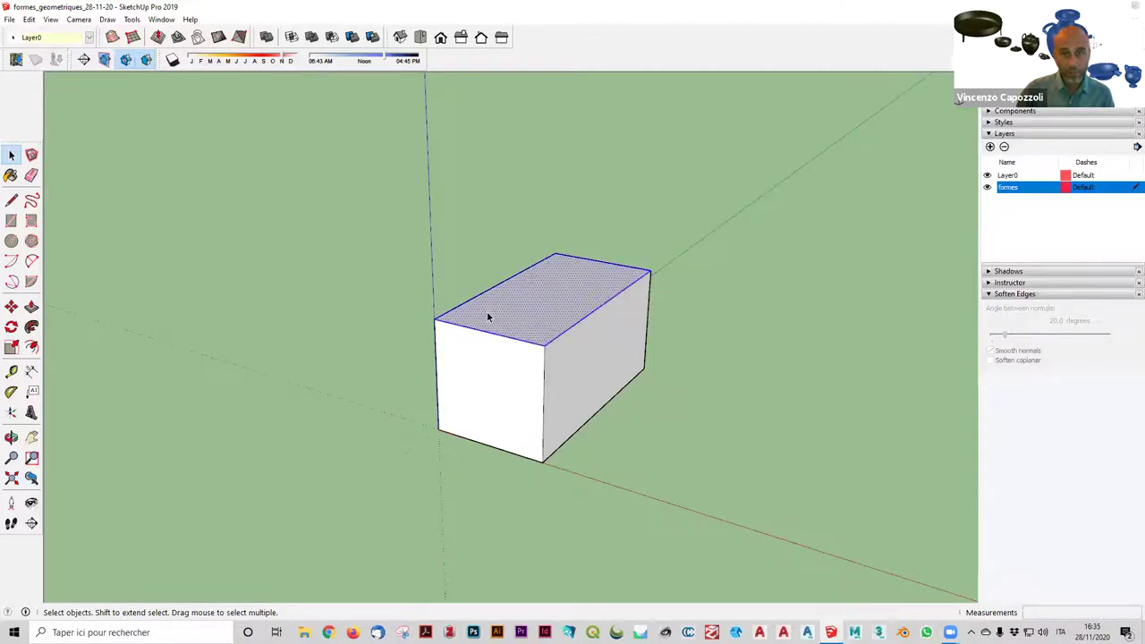
triple_click(502, 367)
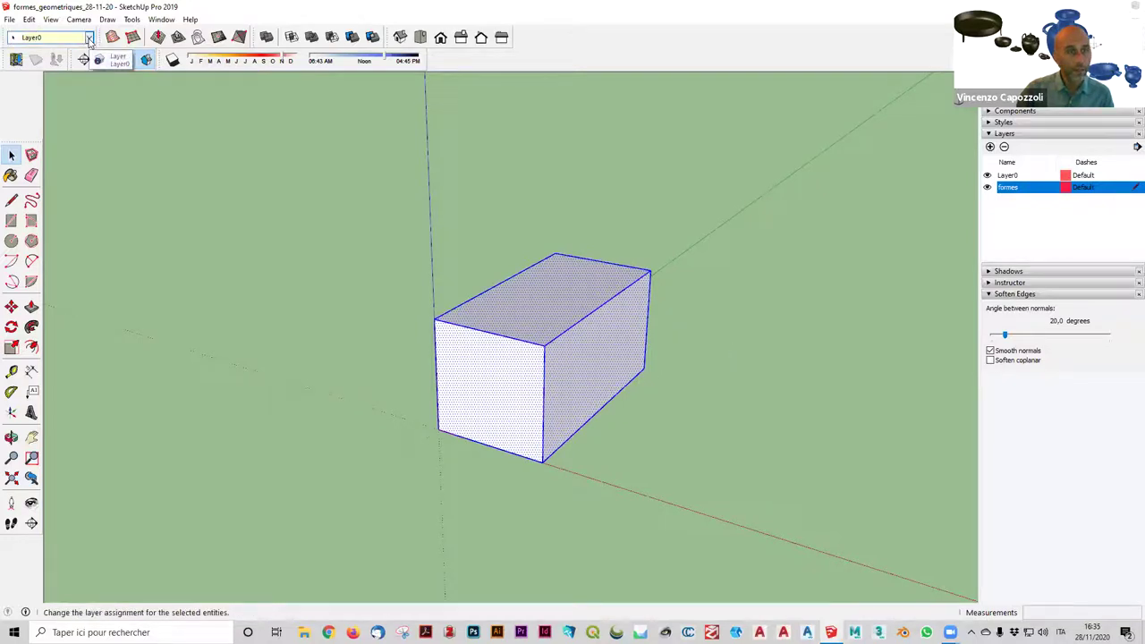
left_click(248, 259)
middle_click_drag(352, 299, 392, 220)
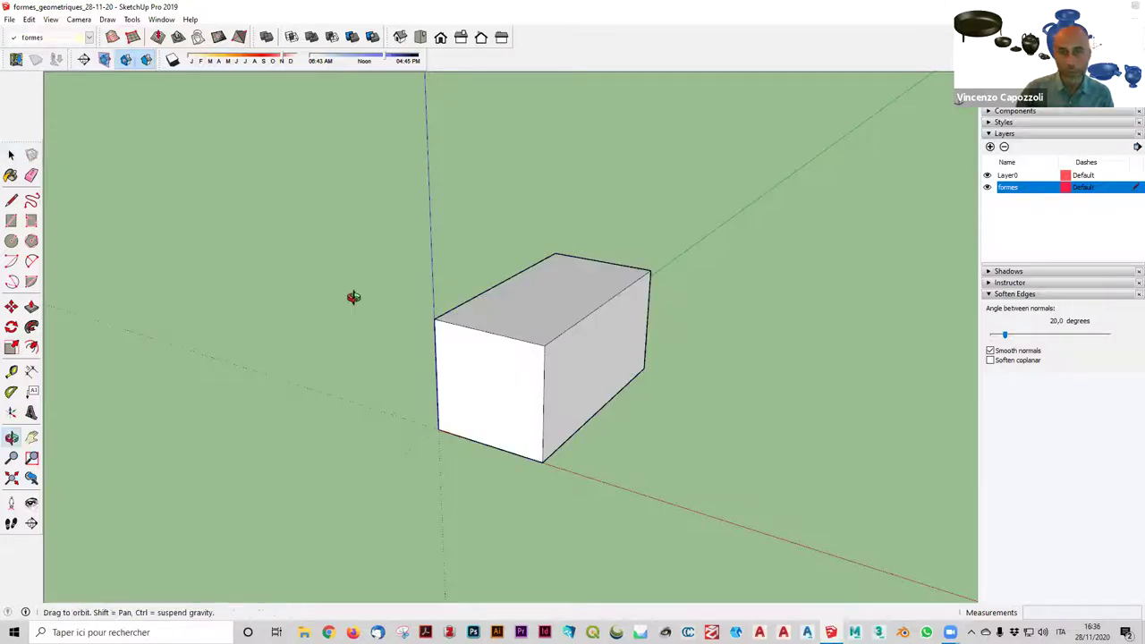
left_click_drag(391, 212, 693, 488)
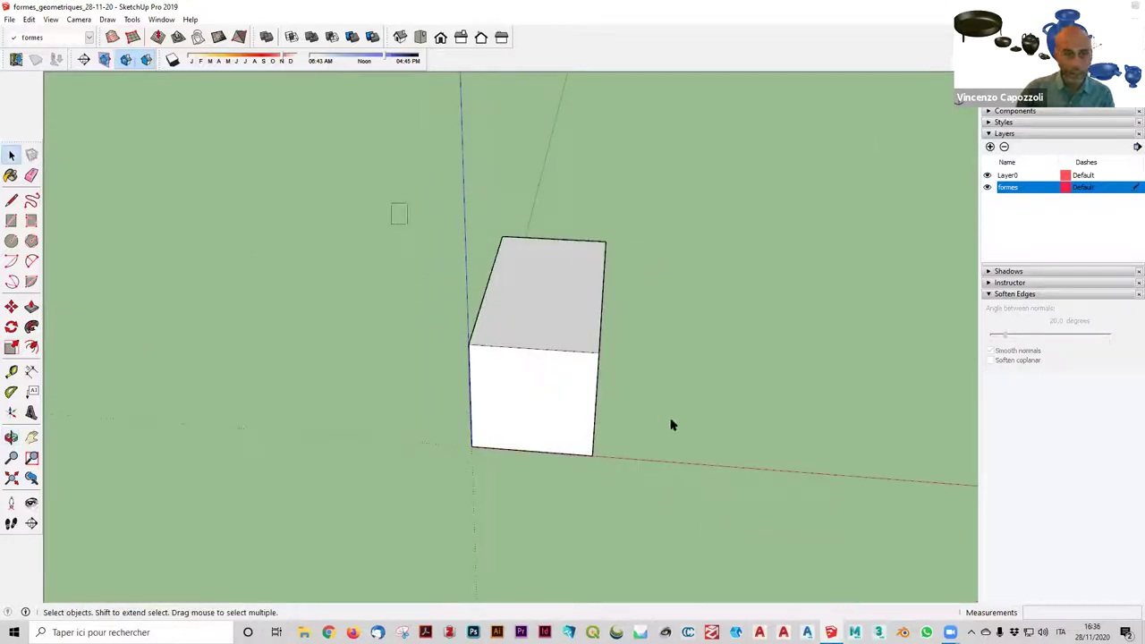
mouse_move(568, 416)
middle_mouse_down()
mouse_move(553, 407)
mouse_move(572, 223)
mouse_move(600, 268)
mouse_move(647, 434)
mouse_move(601, 437)
middle_mouse_up()
left_click(311, 281)
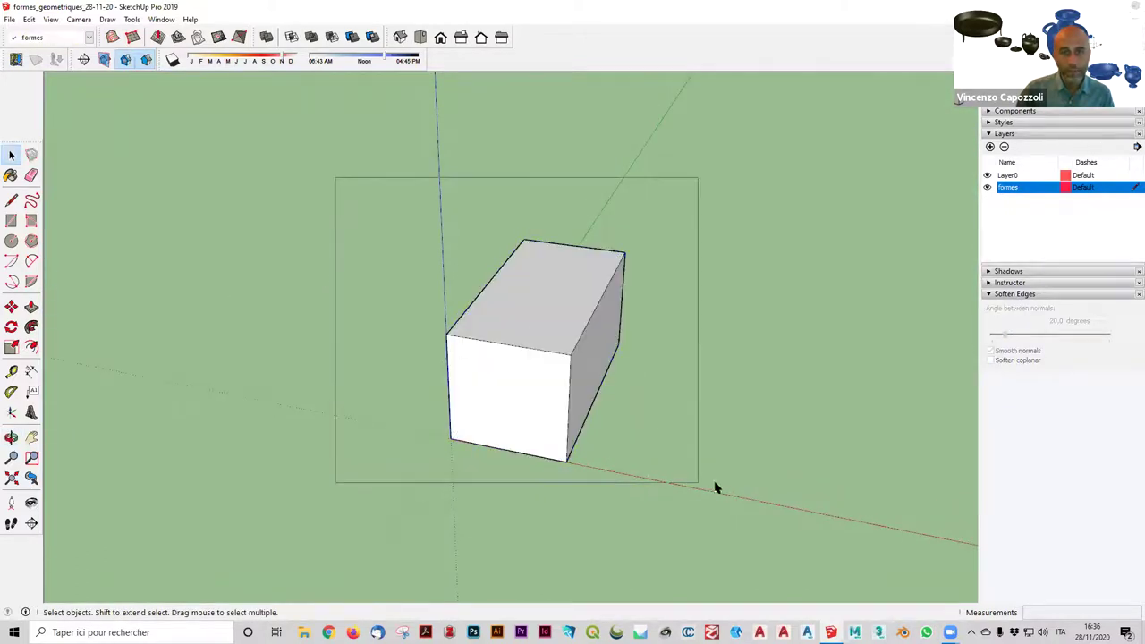
left_click_drag(336, 176, 703, 486)
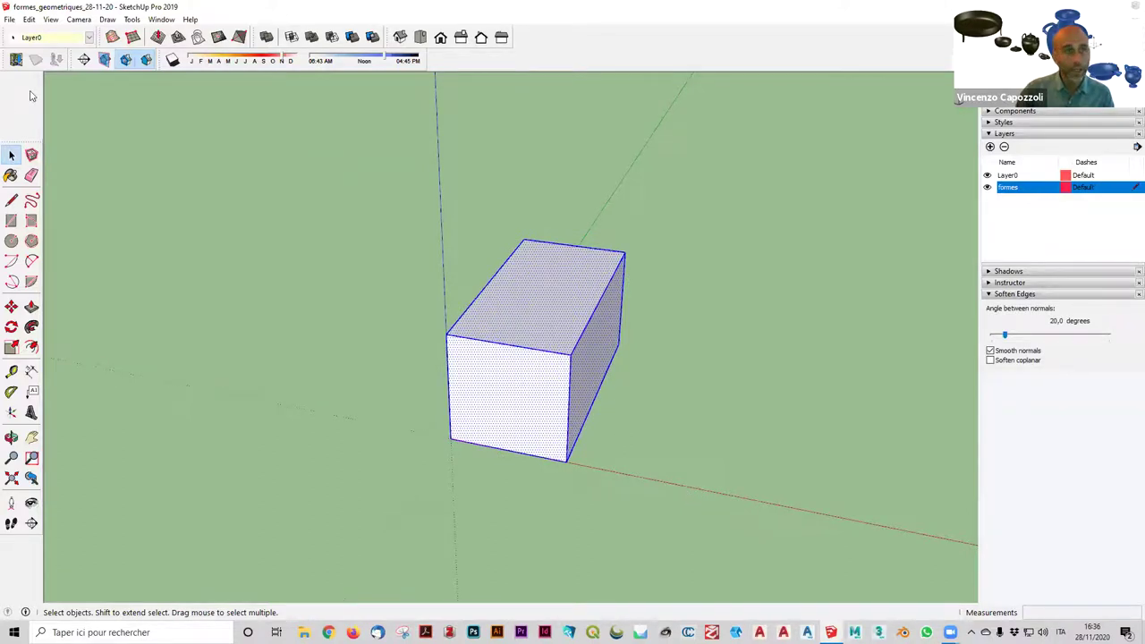
Assign the selected box to the formes layer from the Layer dropdown, then reselect to check it.
left_click(62, 37)
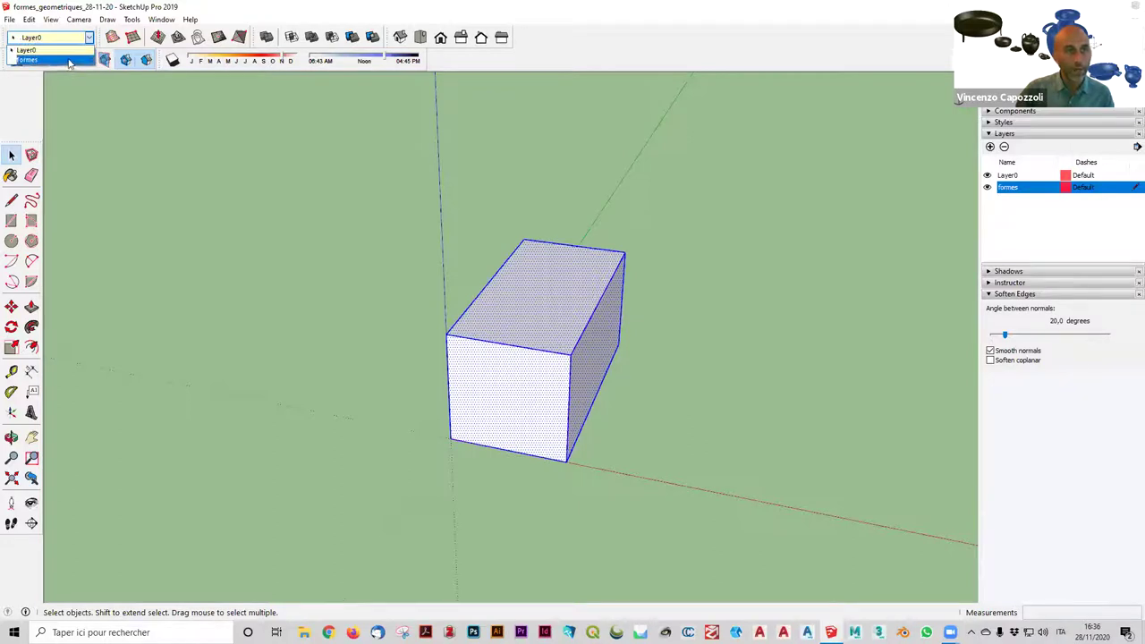
left_click(66, 61)
left_click(354, 341)
mouse_move(332, 256)
middle_mouse_down()
mouse_move(639, 216)
mouse_move(409, 325)
mouse_move(339, 325)
middle_mouse_up()
left_click(513, 375)
double_click(512, 374)
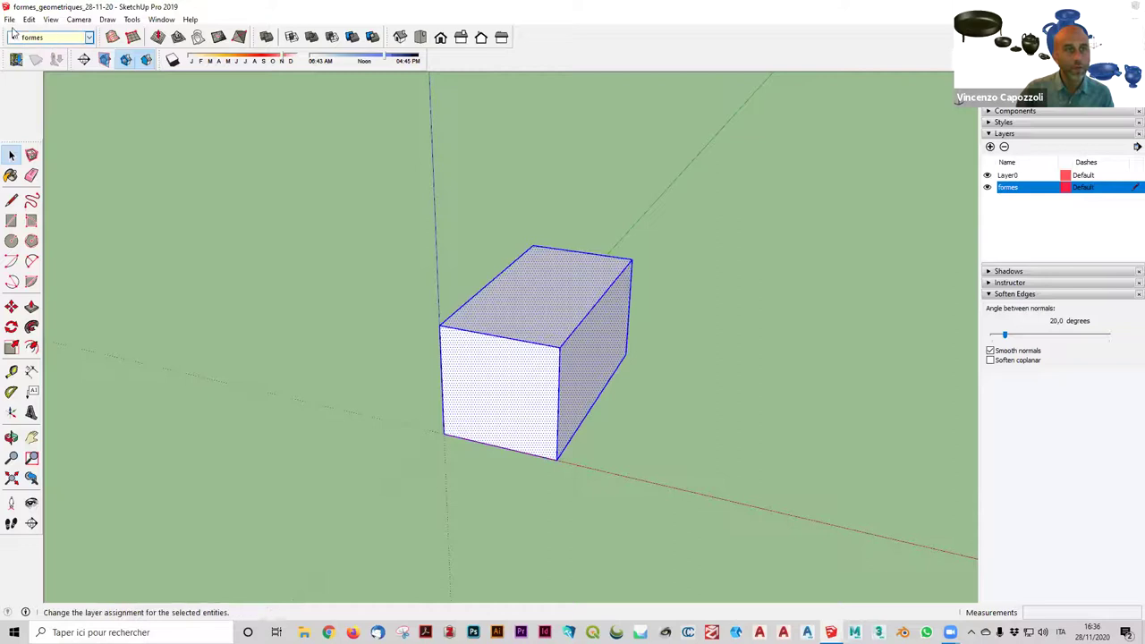
left_click(286, 286)
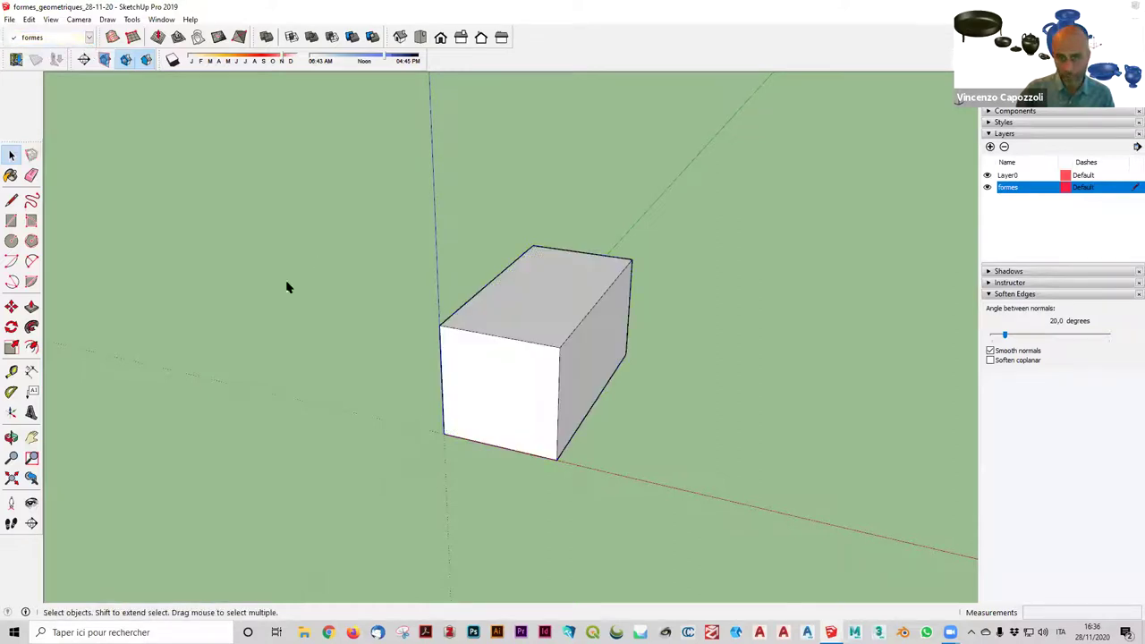
mouse_move(263, 292)
middle_mouse_down()
mouse_move(340, 286)
mouse_move(178, 340)
mouse_move(179, 356)
middle_mouse_up()
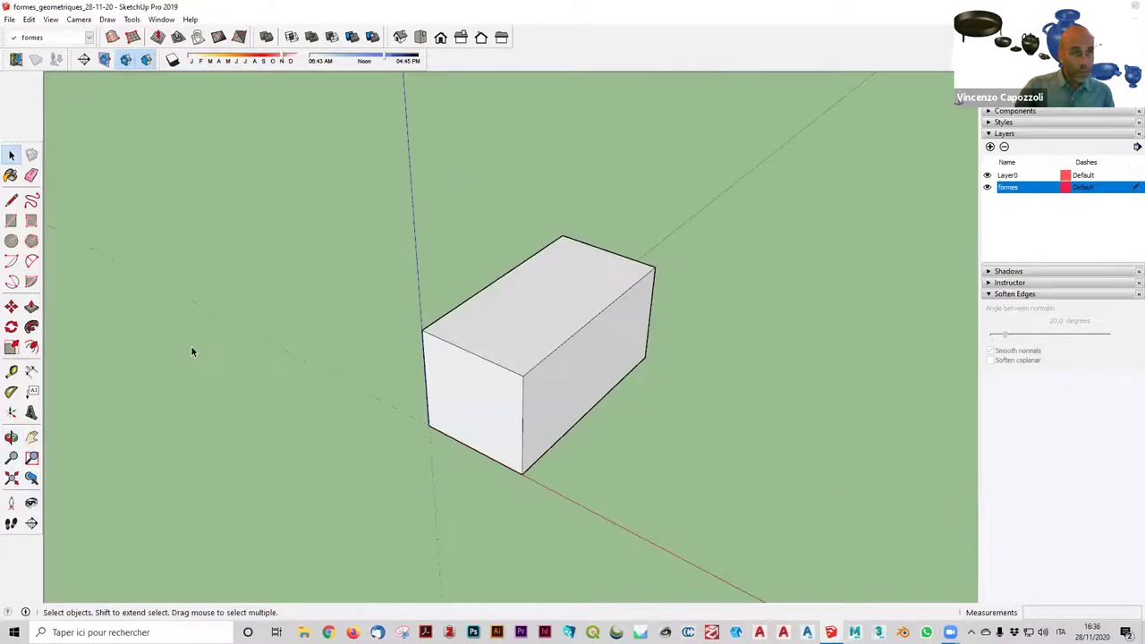
left_click(10, 20)
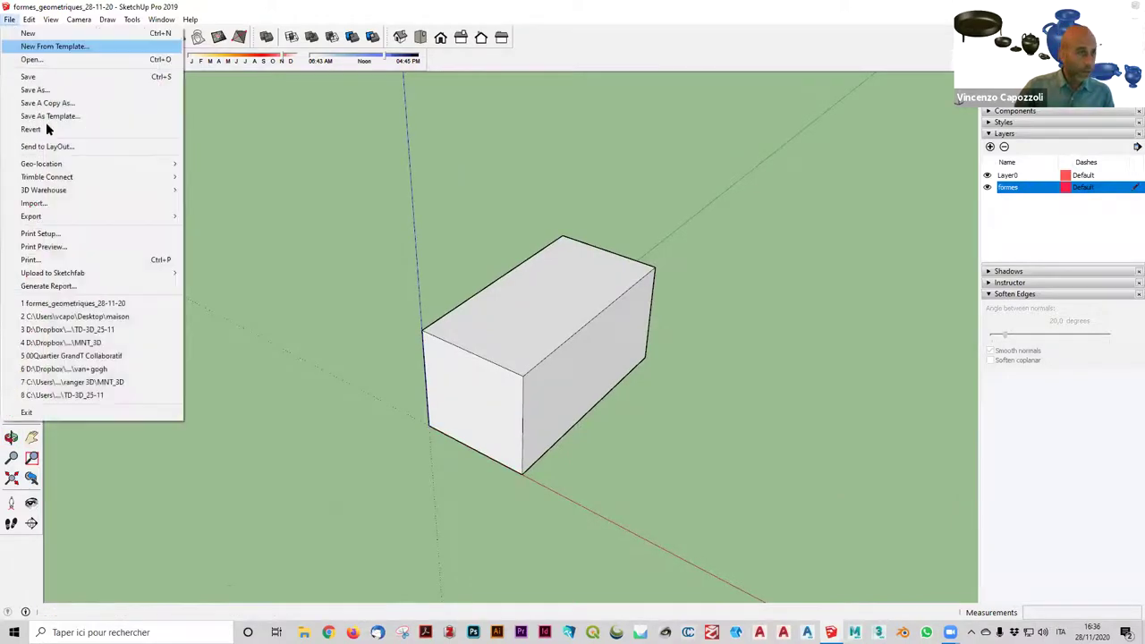
left_click(46, 78)
mouse_move(503, 260)
middle_mouse_down()
mouse_move(542, 128)
mouse_move(524, 129)
mouse_move(315, 310)
mouse_move(603, 325)
mouse_move(378, 327)
mouse_move(386, 339)
middle_mouse_up()
mouse_move(480, 342)
middle_mouse_down()
mouse_move(531, 283)
mouse_move(452, 296)
mouse_move(460, 215)
mouse_move(641, 349)
mouse_move(612, 394)
mouse_move(683, 439)
mouse_move(654, 450)
middle_mouse_up()
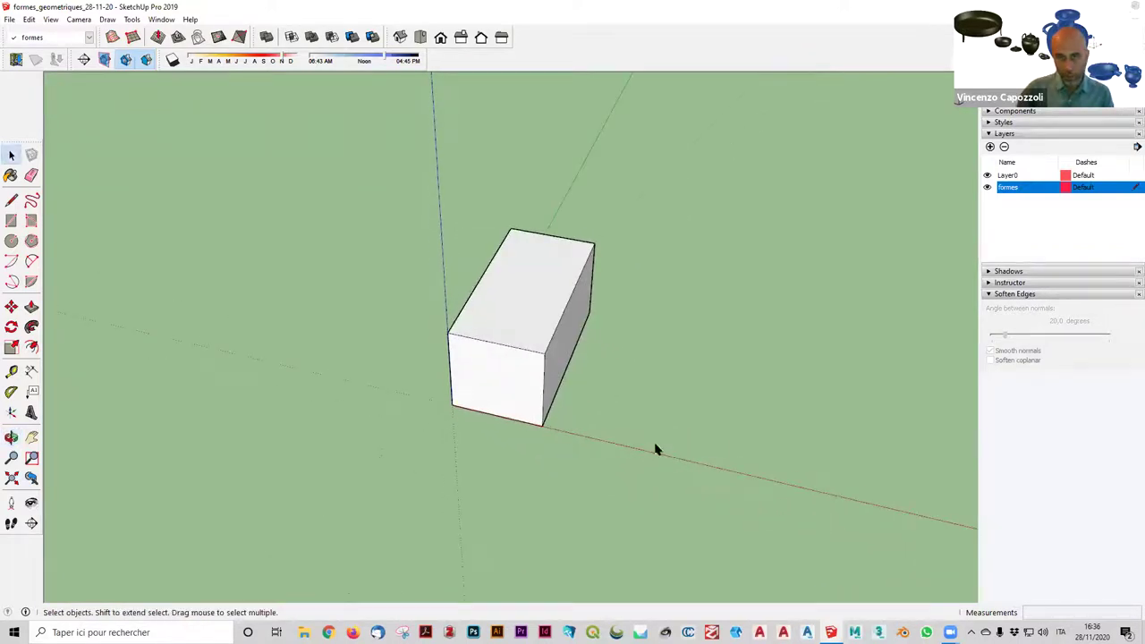
middle_click_drag(605, 402, 606, 400)
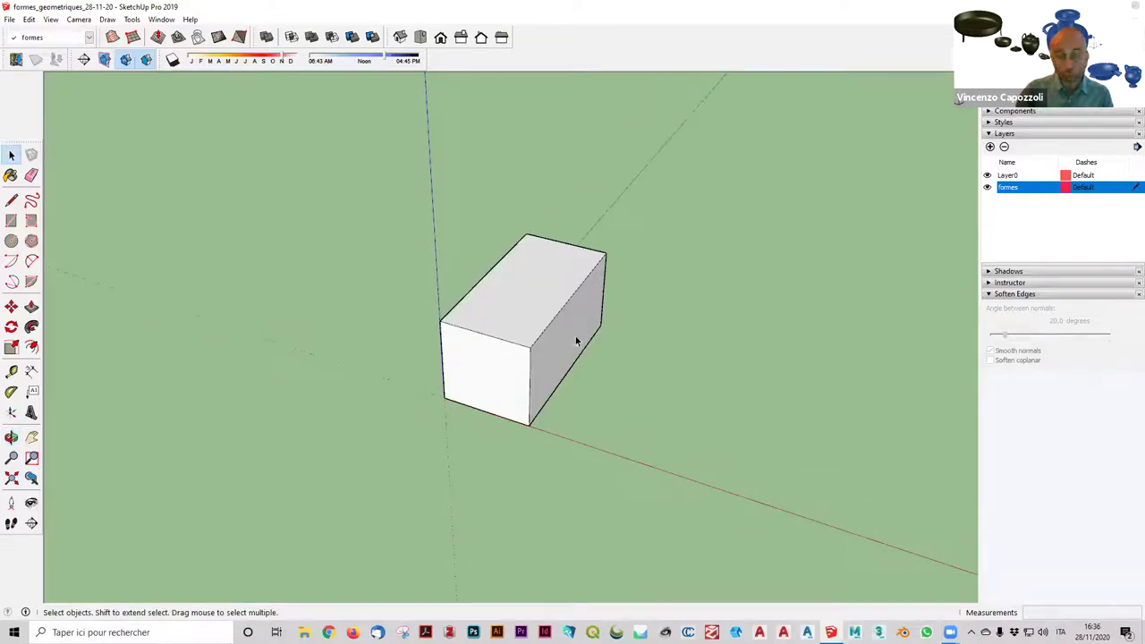
scroll(605, 355, "up", 2)
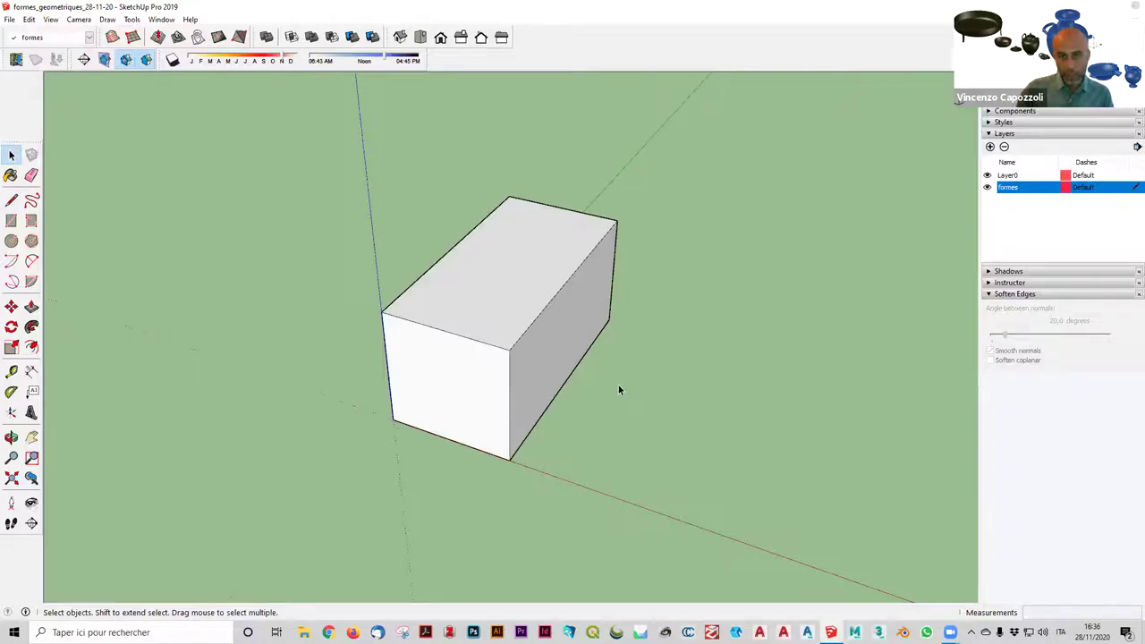
scroll(618, 389, "down", 2)
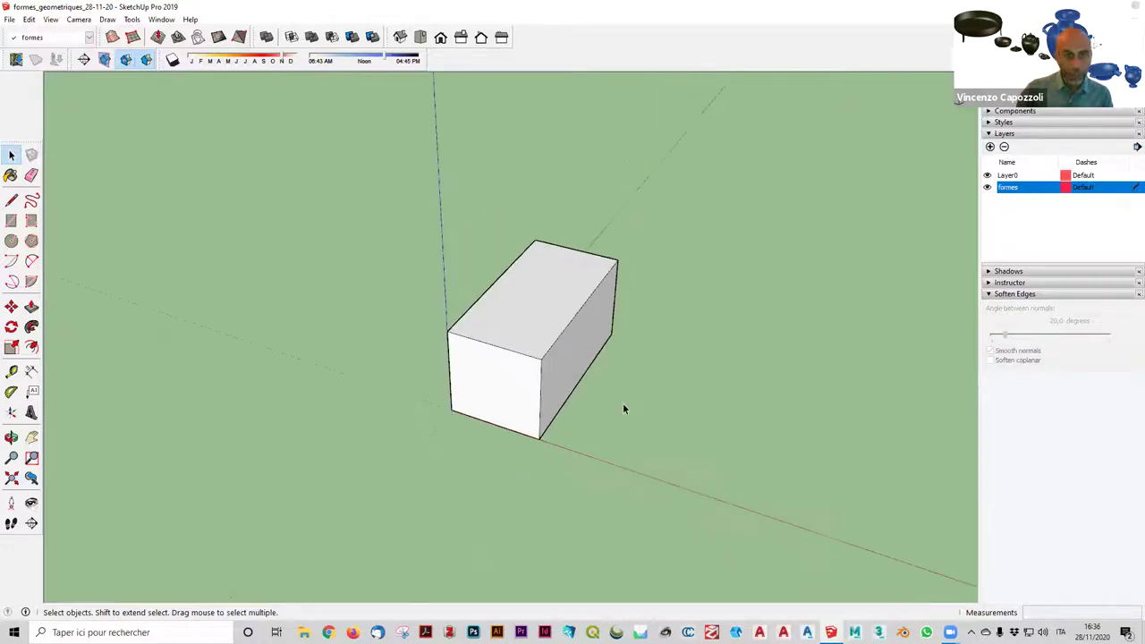
Select the box's front, top and side faces and edges one by one, then the top face with its edges.
left_click(515, 398)
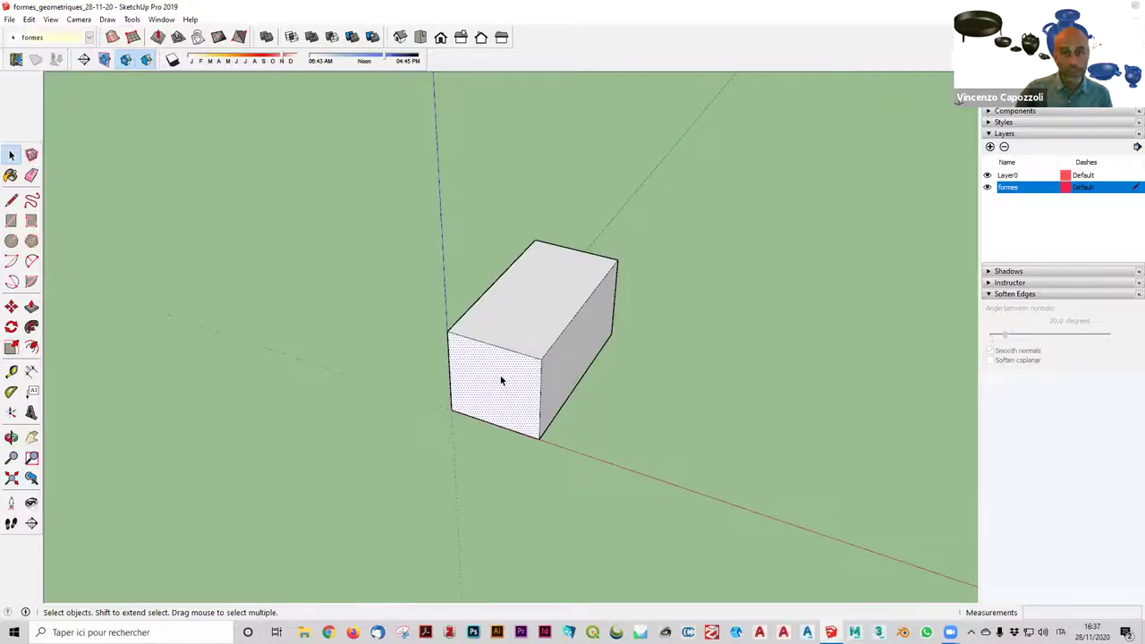
left_click(547, 295)
left_click(579, 352)
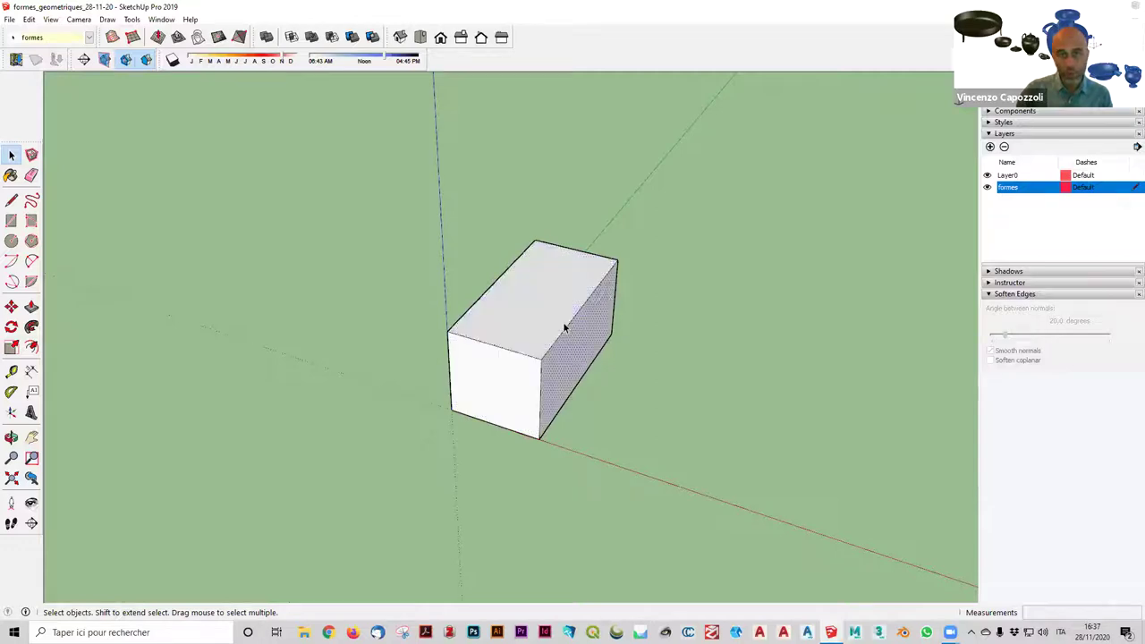
left_click(565, 328)
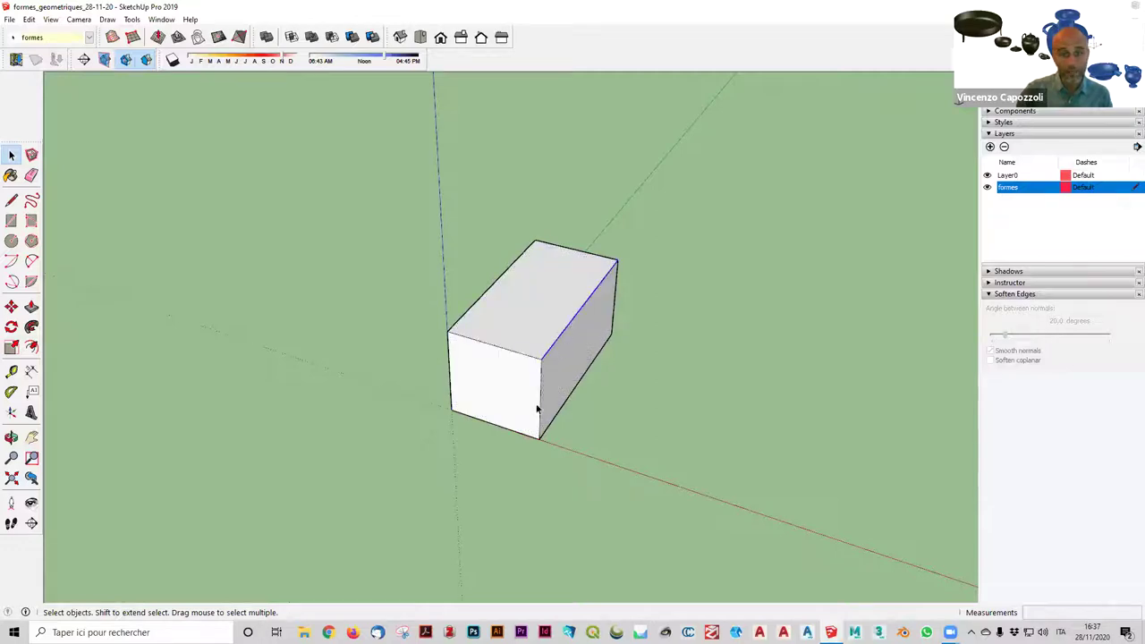
left_click(491, 344)
left_click(600, 419)
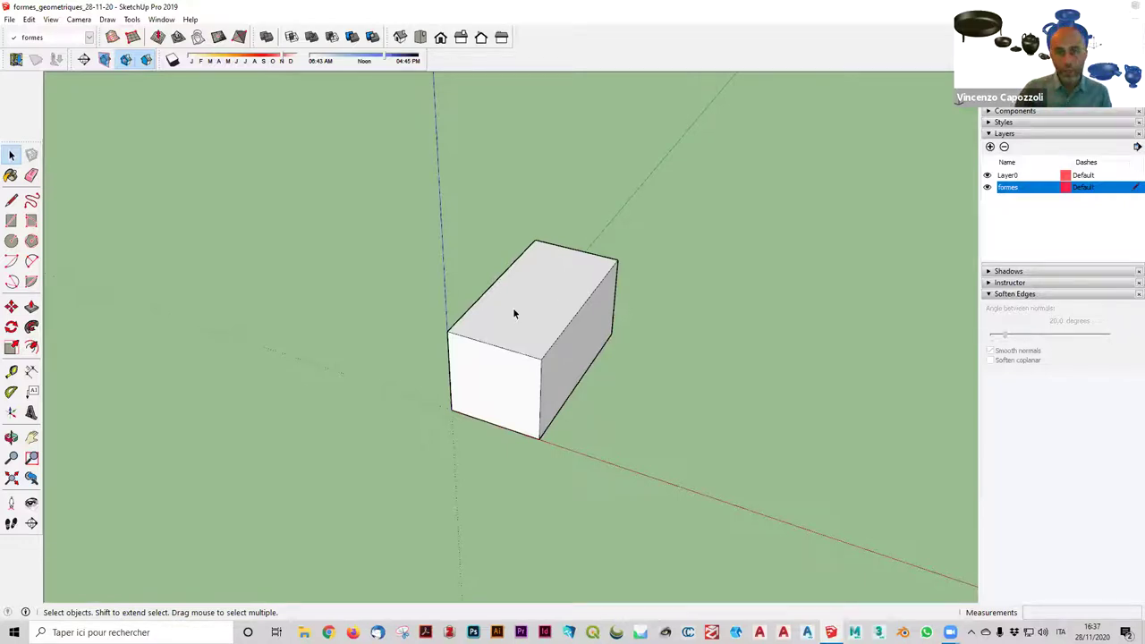
left_click(528, 334)
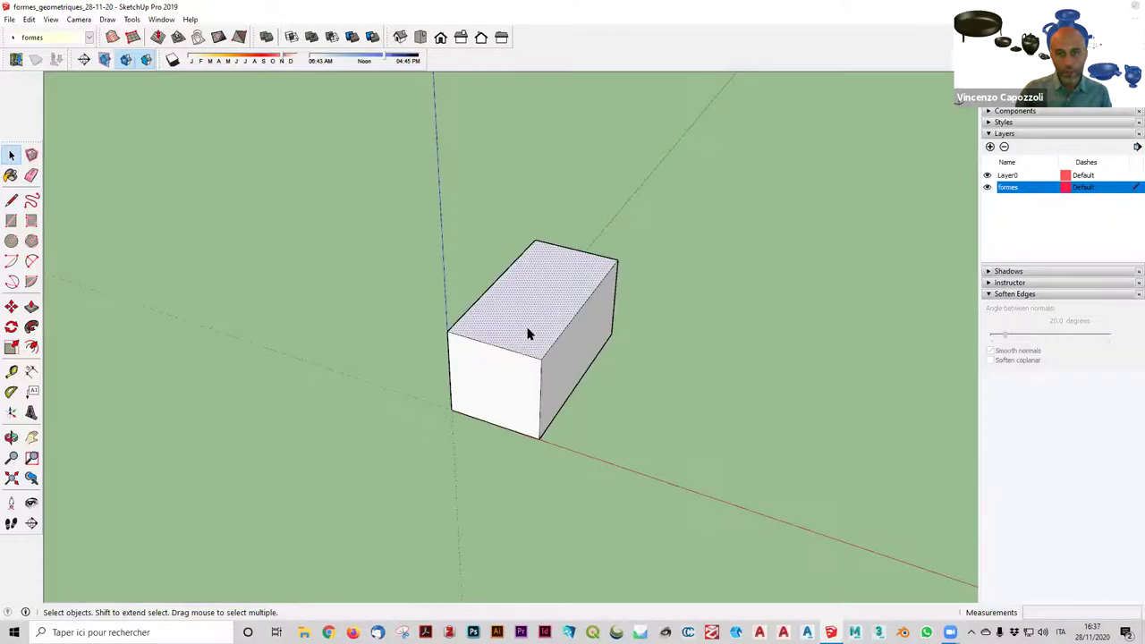
double_click(527, 334)
left_click(615, 386)
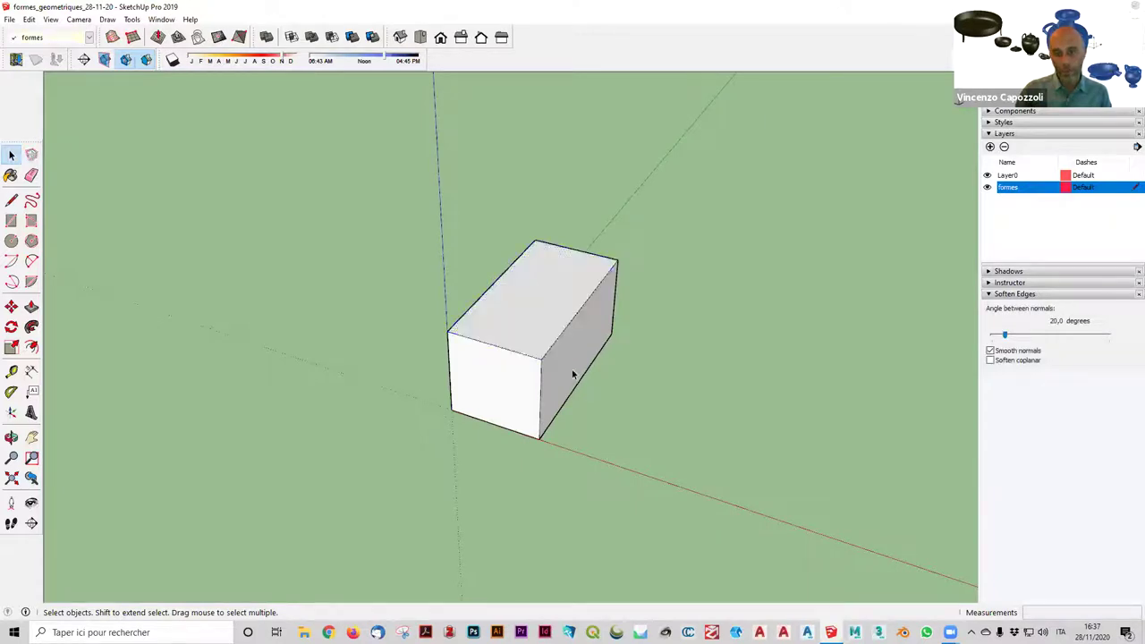
Compare triple-clicking the whole box with selecting the front face alone and with its edges.
triple_click(514, 375)
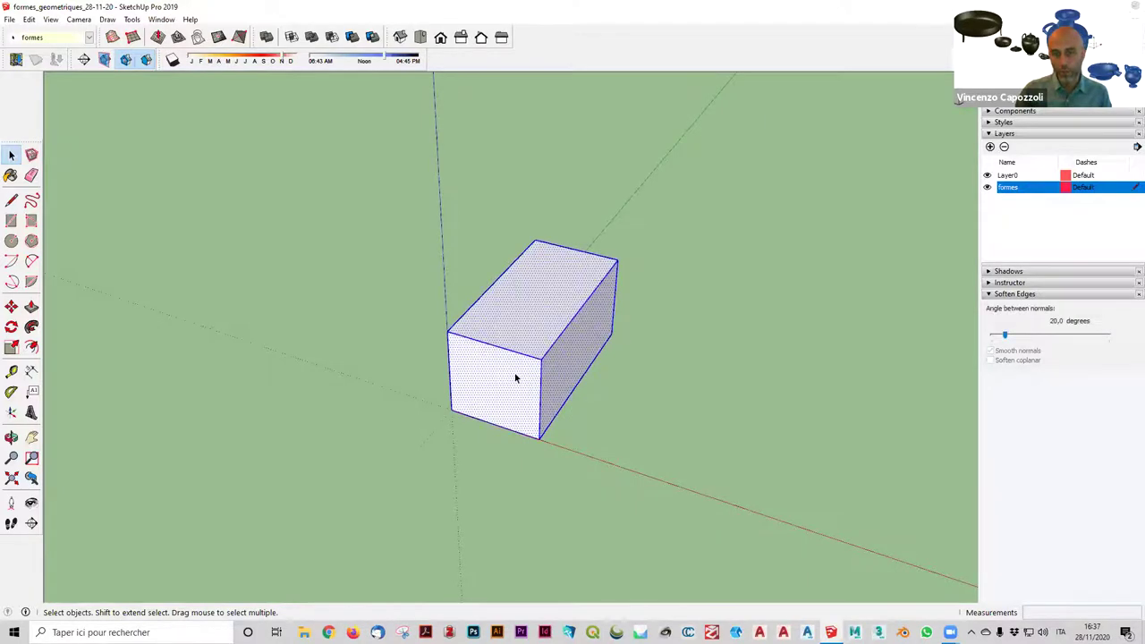
double_click(514, 380)
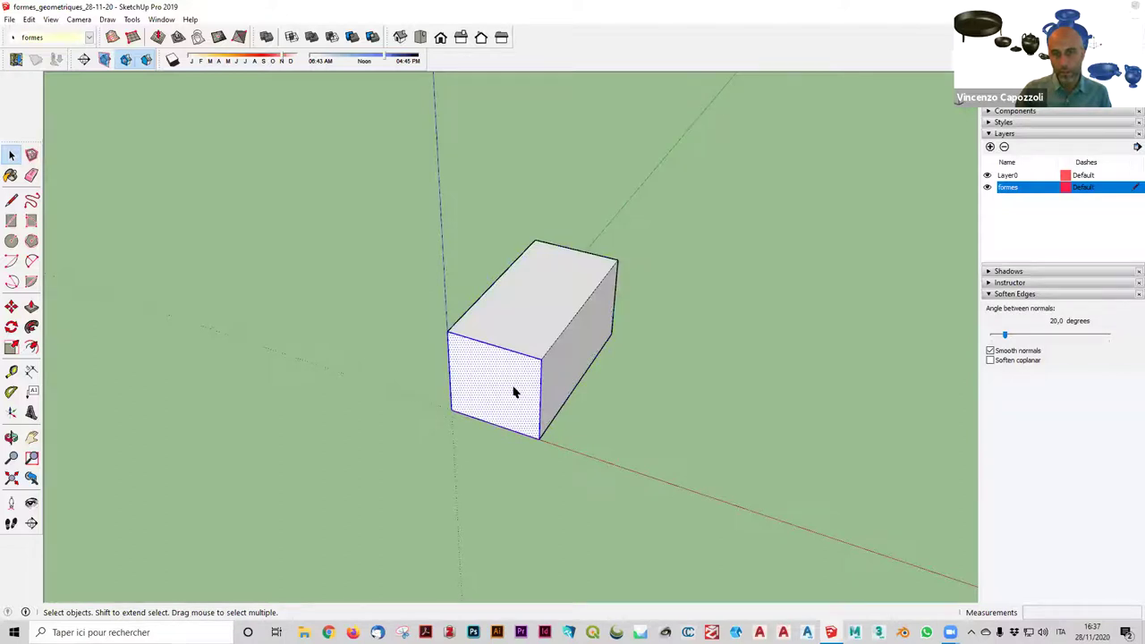
left_click(755, 412)
left_click(490, 388)
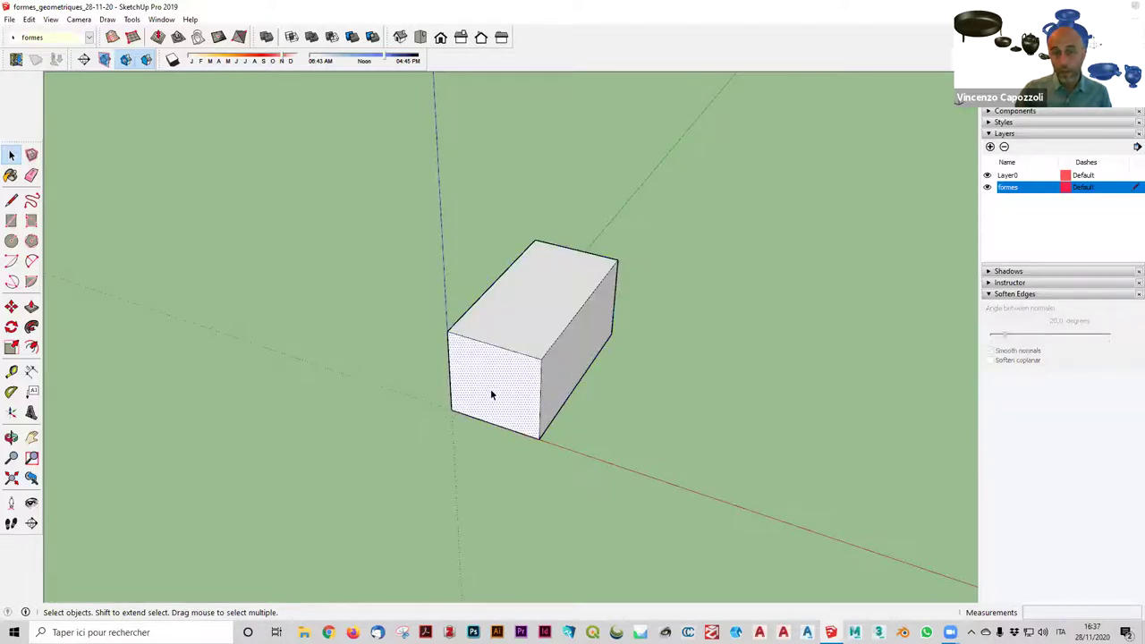
left_click(448, 407)
left_click(492, 394)
double_click(494, 401)
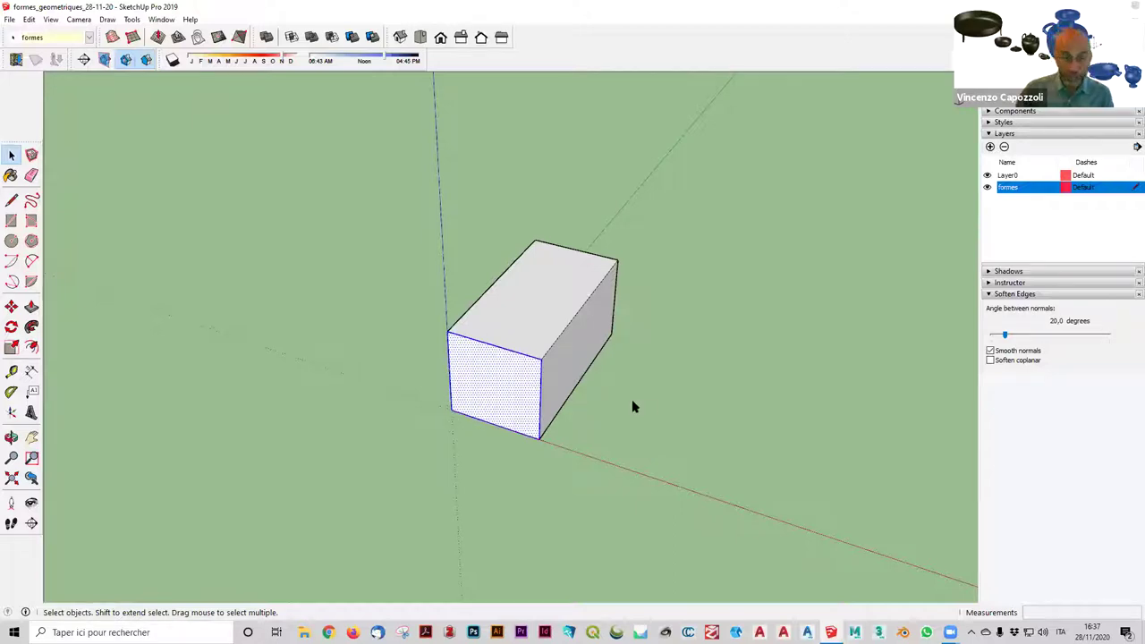
left_click(689, 407)
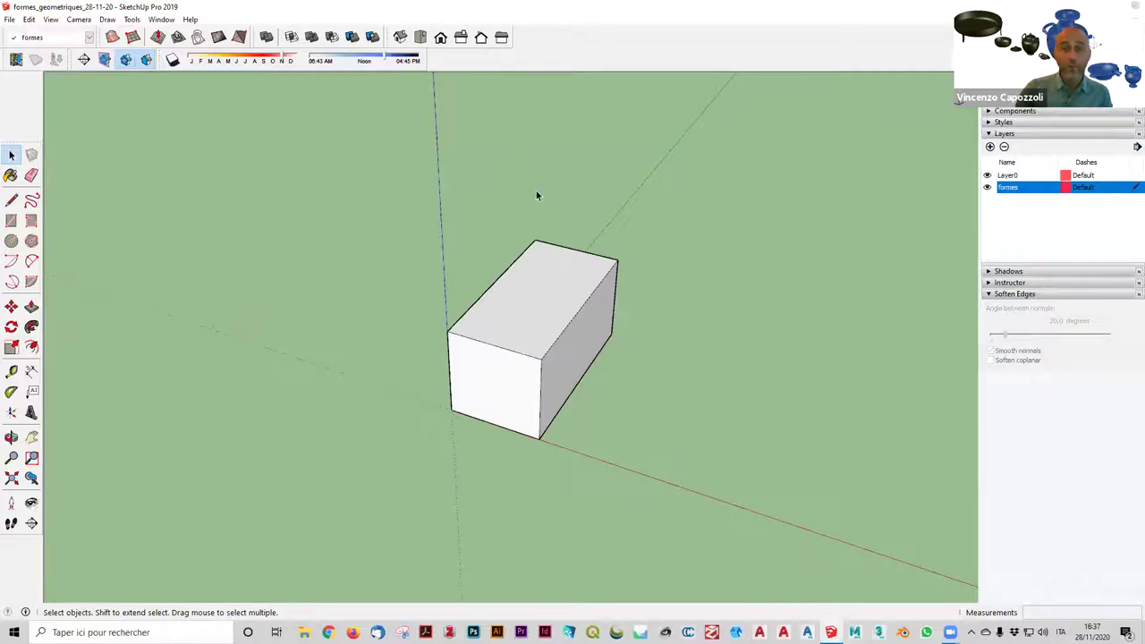
Window-select the box, clear it, then triple-click to select all faces and edges.
left_click_drag(383, 191, 752, 474)
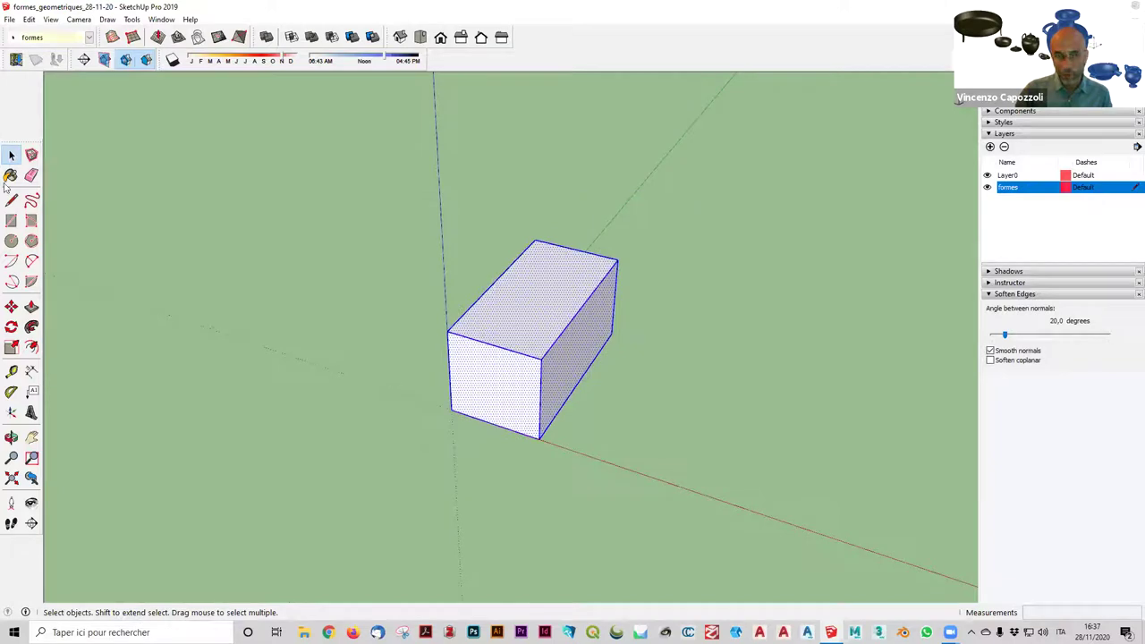
key("Escape")
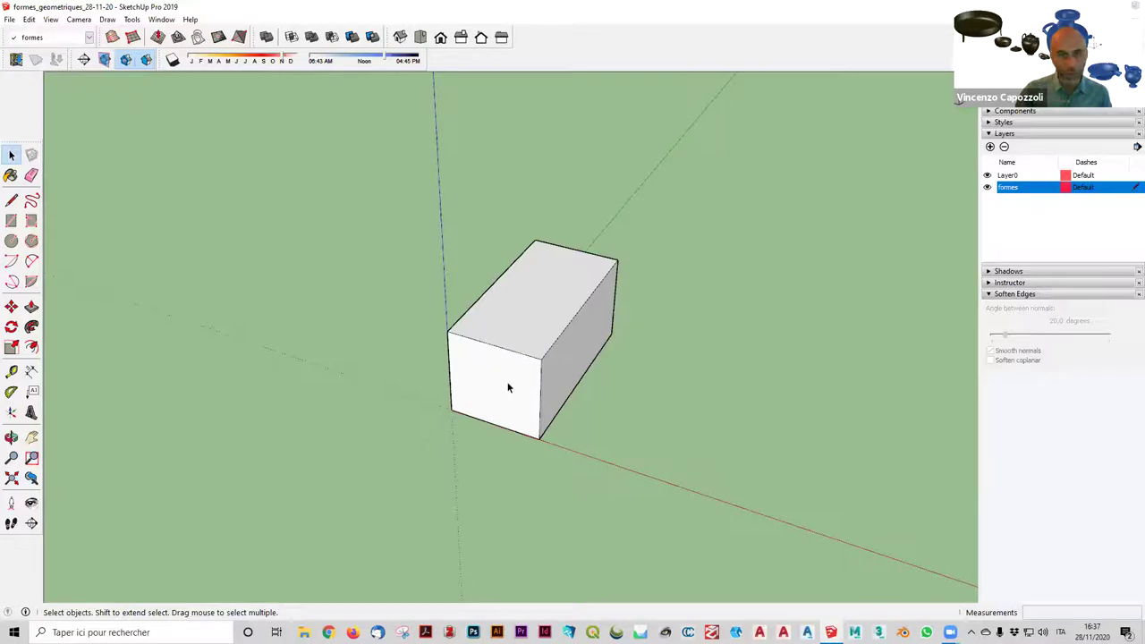
triple_click(501, 391)
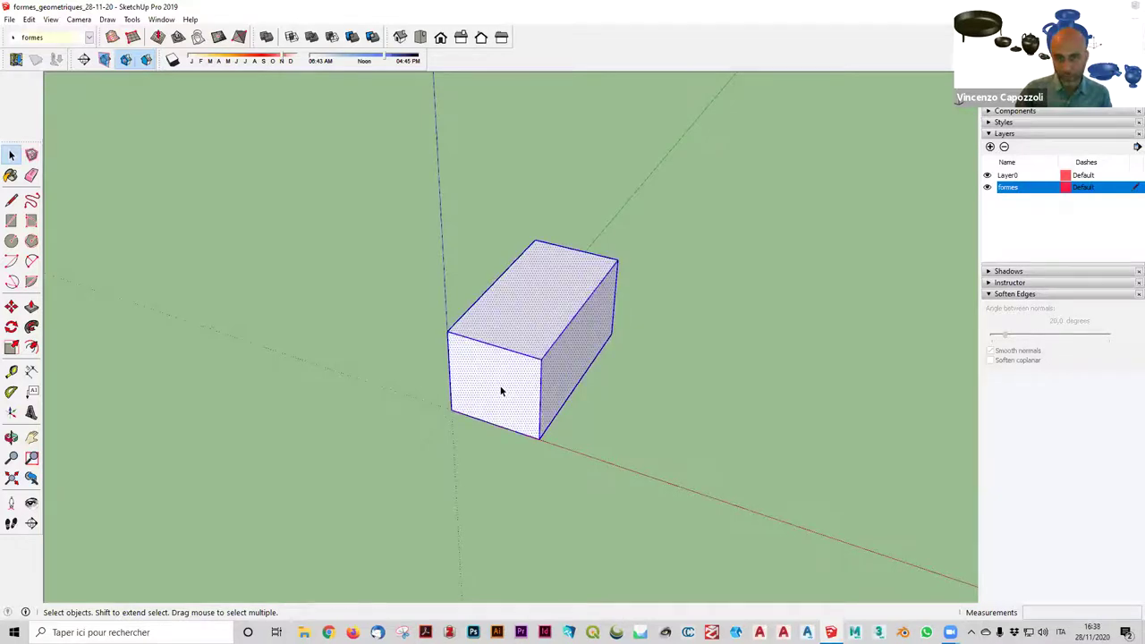
mouse_move(774, 372)
middle_mouse_down()
mouse_move(648, 33)
mouse_move(671, 253)
mouse_move(493, 309)
mouse_move(800, 455)
mouse_move(561, 227)
mouse_move(179, 491)
mouse_move(659, 294)
mouse_move(505, 387)
middle_mouse_up()
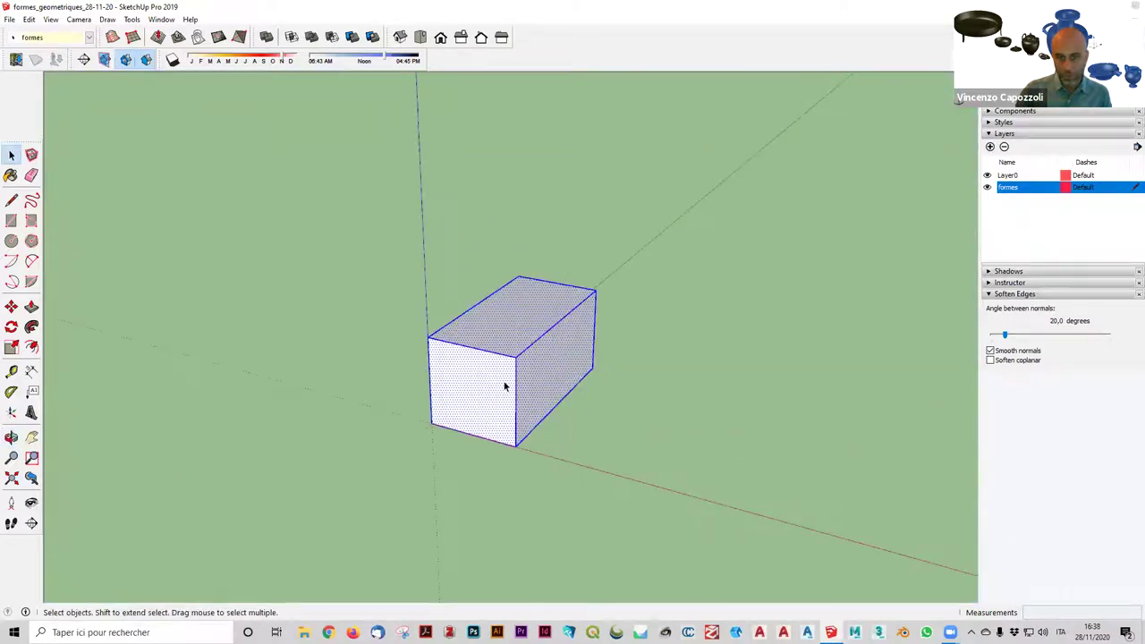
Make the selected box a group and check that one click selects the whole group.
right_click(504, 385)
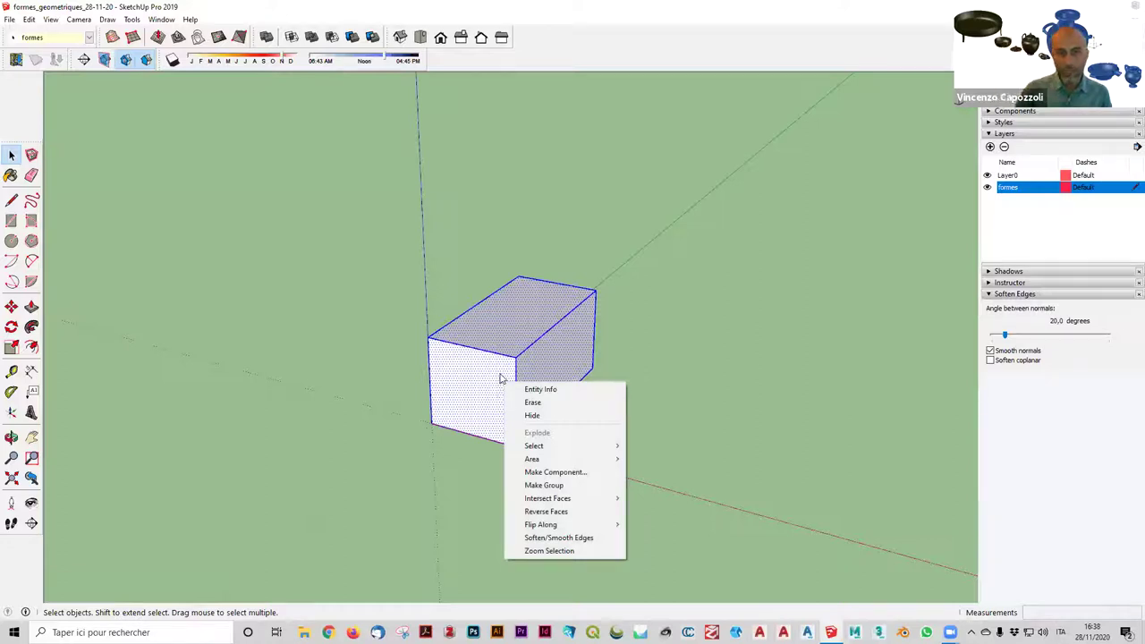
left_click(559, 485)
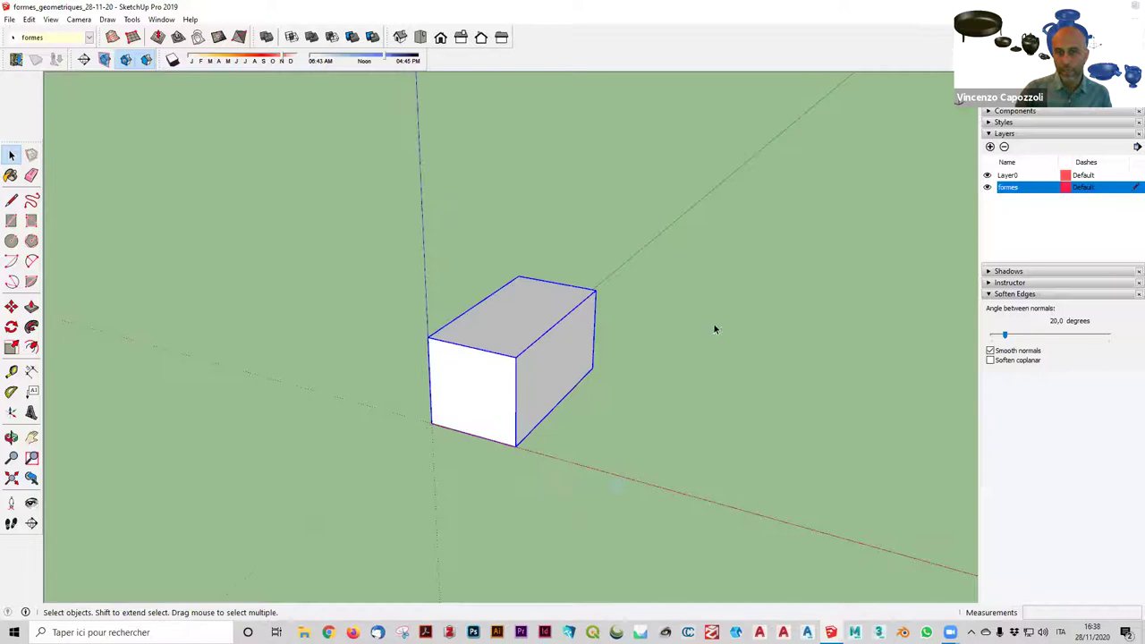
left_click(629, 430)
middle_click_drag(487, 367, 519, 379)
left_click(519, 380)
left_click(560, 349)
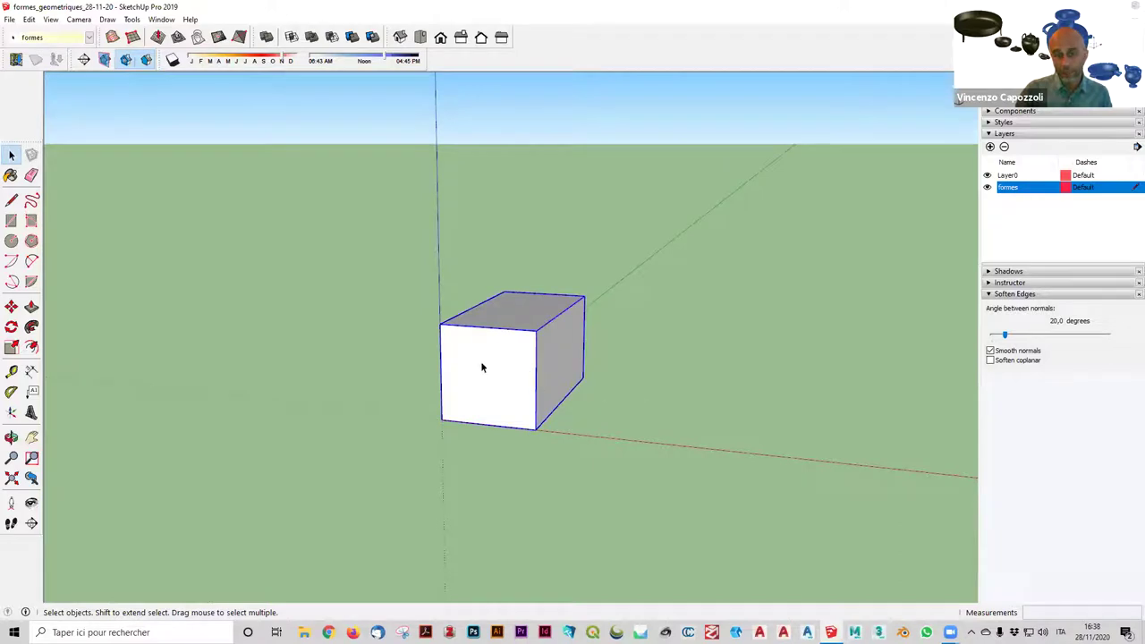
left_click(659, 382)
left_click(552, 353)
Orbit around the grouped box from above, from below, and left of centre.
mouse_move(689, 352)
middle_mouse_down()
mouse_move(536, 383)
mouse_move(480, 346)
middle_mouse_up()
left_click(701, 410)
left_click(517, 328)
mouse_move(727, 409)
middle_mouse_down()
mouse_move(710, 411)
mouse_move(882, 381)
mouse_move(575, 332)
mouse_move(765, 162)
mouse_move(669, 281)
mouse_move(406, 511)
mouse_move(630, 331)
mouse_move(518, 426)
middle_mouse_up()
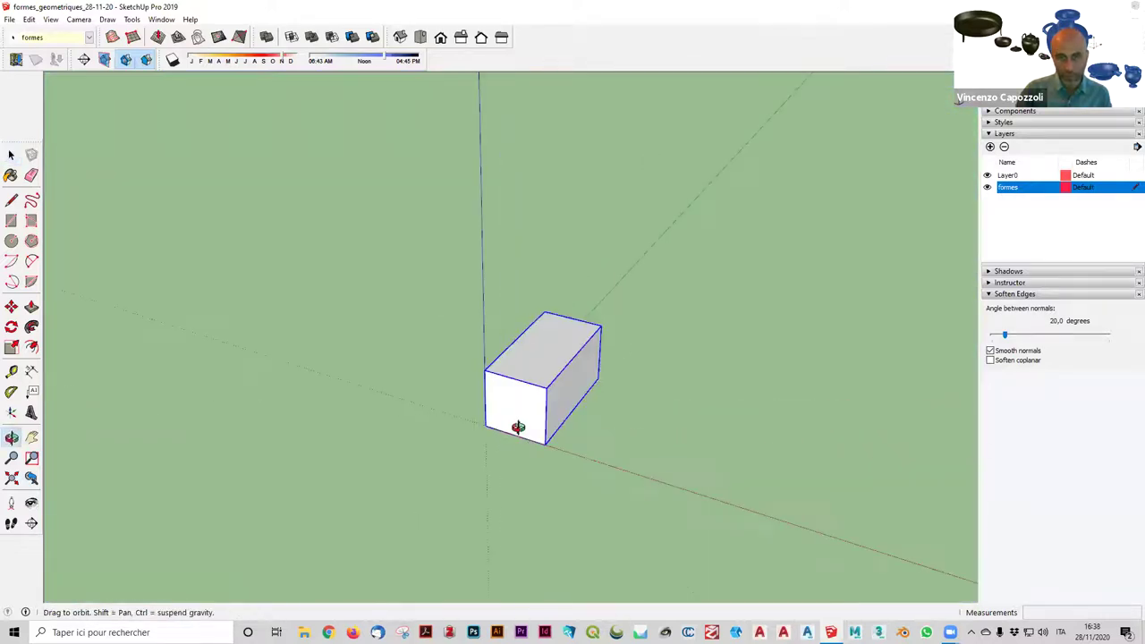
scroll(582, 394, "up", 3)
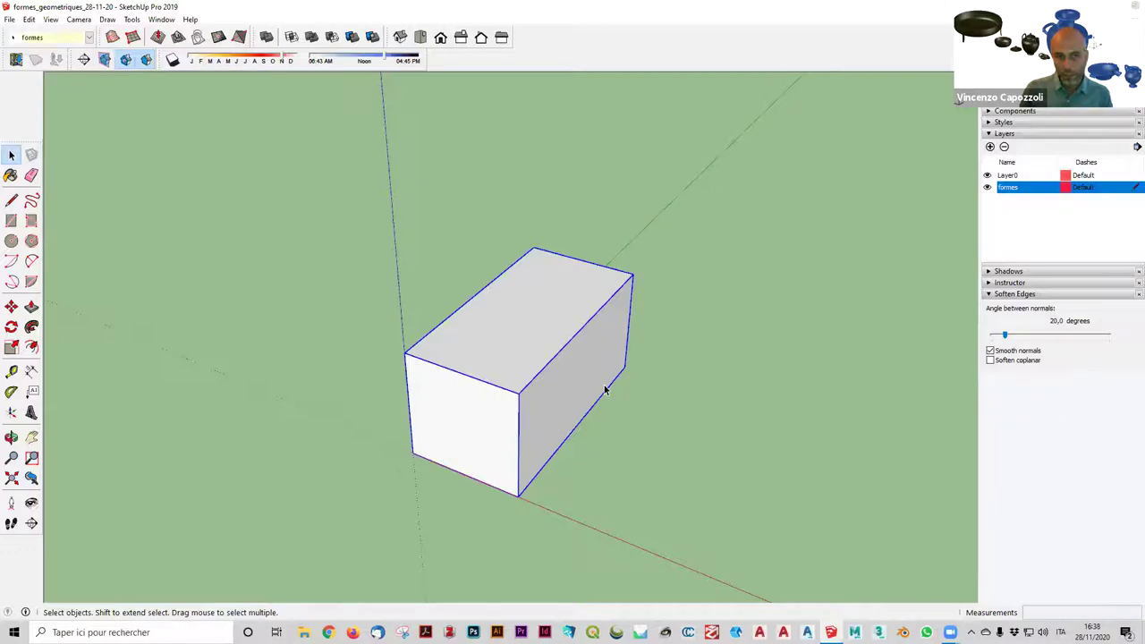
mouse_move(666, 402)
middle_mouse_down()
mouse_move(785, 426)
mouse_move(634, 410)
mouse_move(671, 415)
middle_mouse_up()
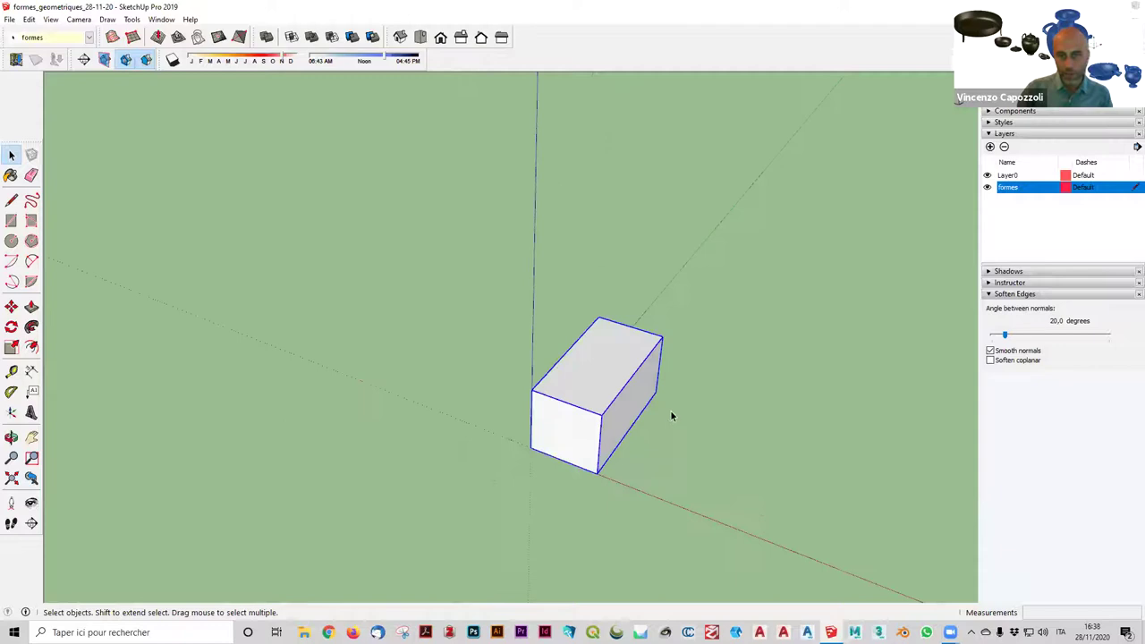
mouse_move(678, 367)
middle_mouse_down()
mouse_move(721, 428)
mouse_move(793, 440)
middle_mouse_up()
left_click(706, 429)
middle_click_drag(754, 371, 759, 366)
mouse_move(826, 355)
middle_mouse_down()
mouse_move(608, 299)
mouse_move(487, 377)
mouse_move(493, 327)
middle_mouse_up()
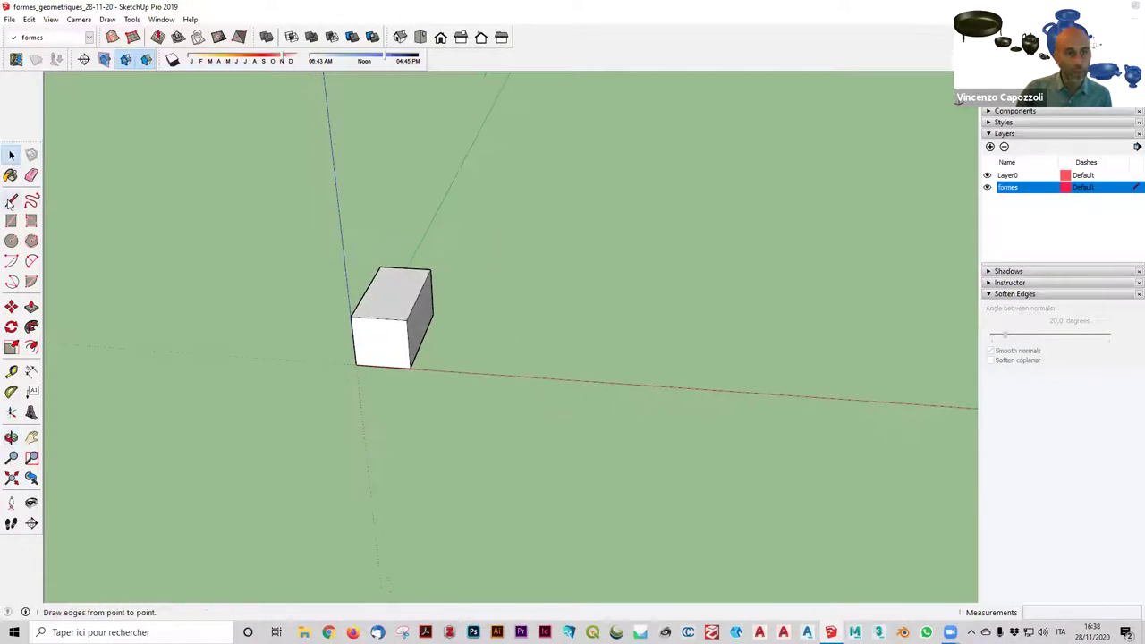
Draw a 10 by 10 rectangle from a first corner on the red axis.
left_click(11, 224)
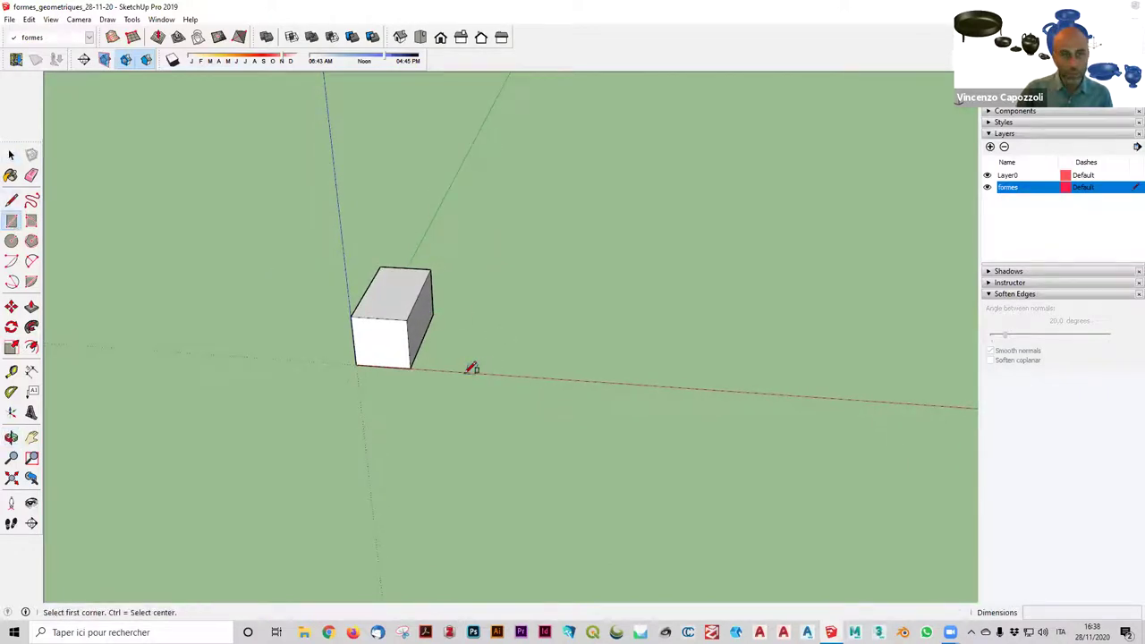
left_click(13, 221)
key("ctrl+z")
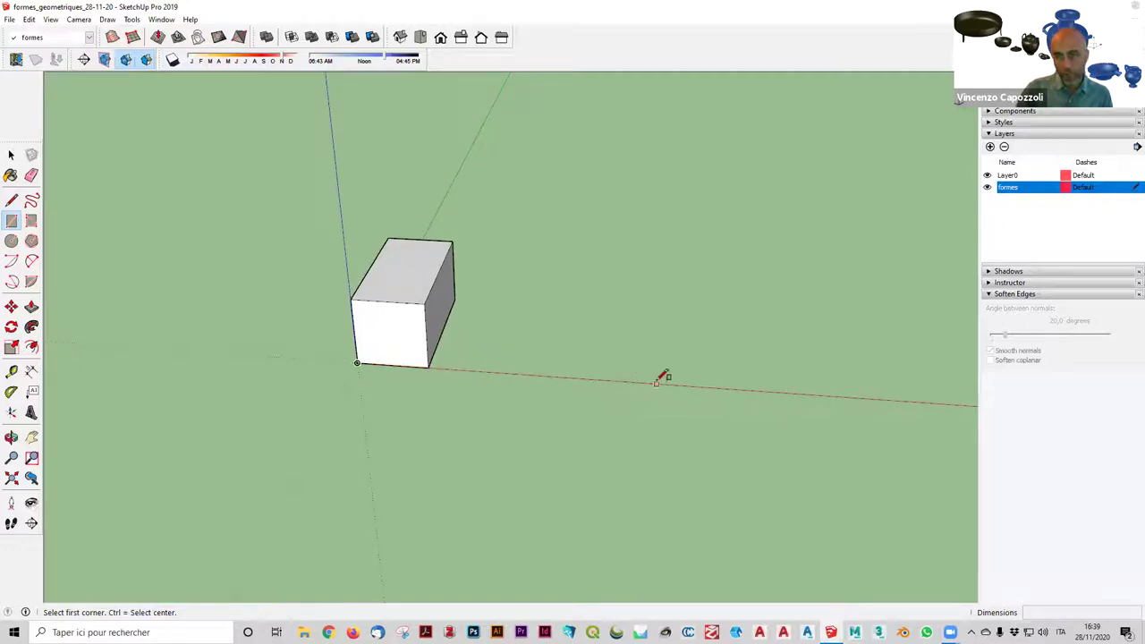
left_click(10, 155)
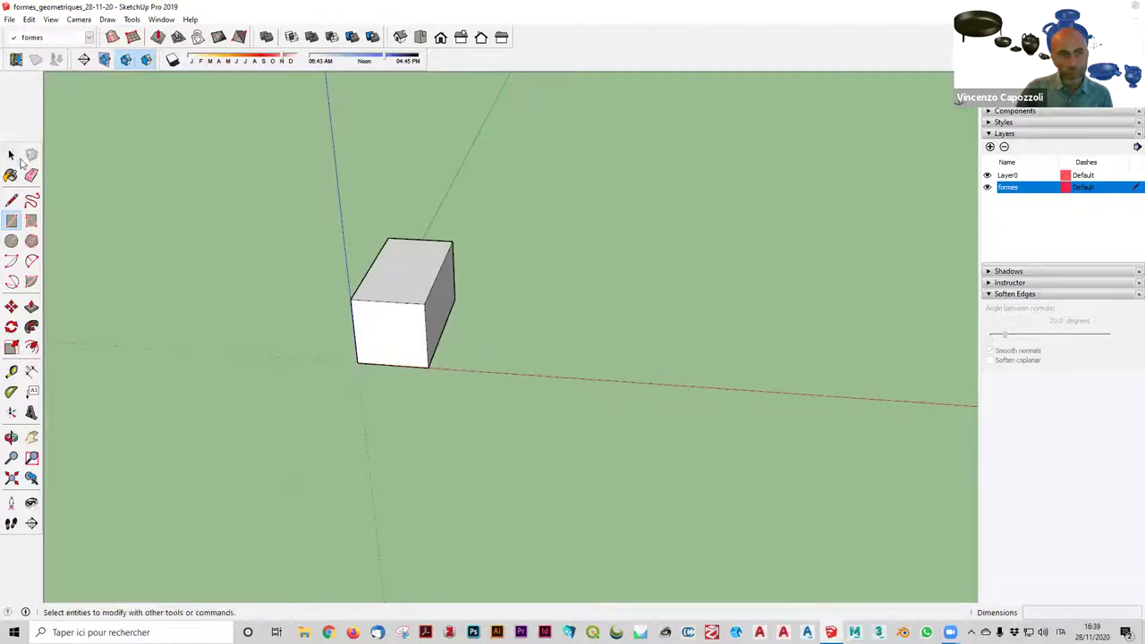
left_click(11, 221)
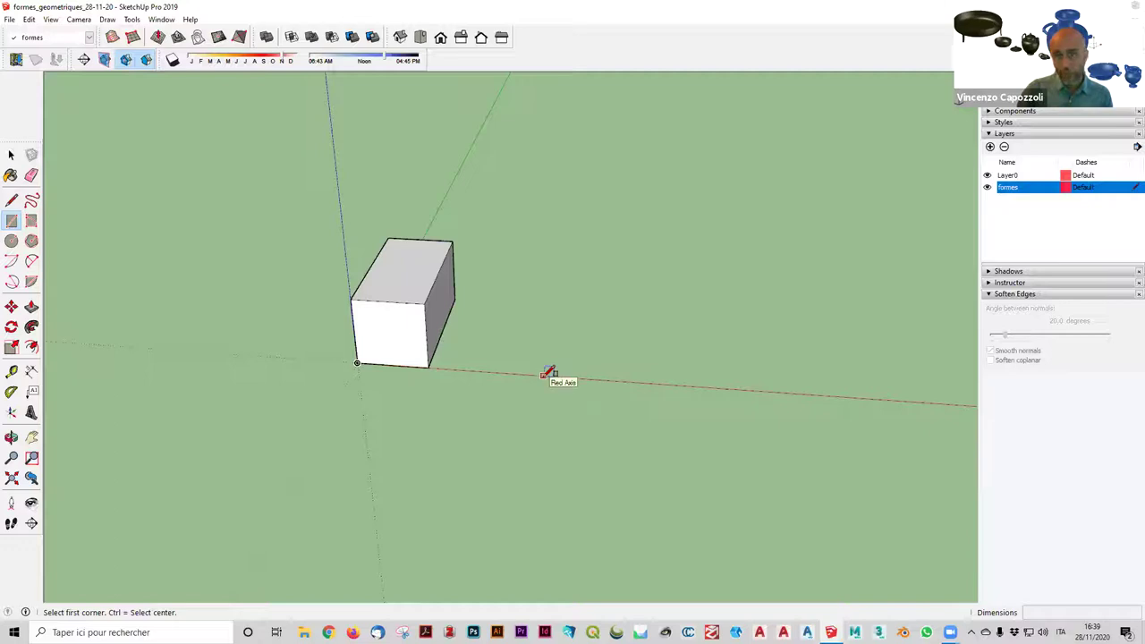
left_click(543, 376)
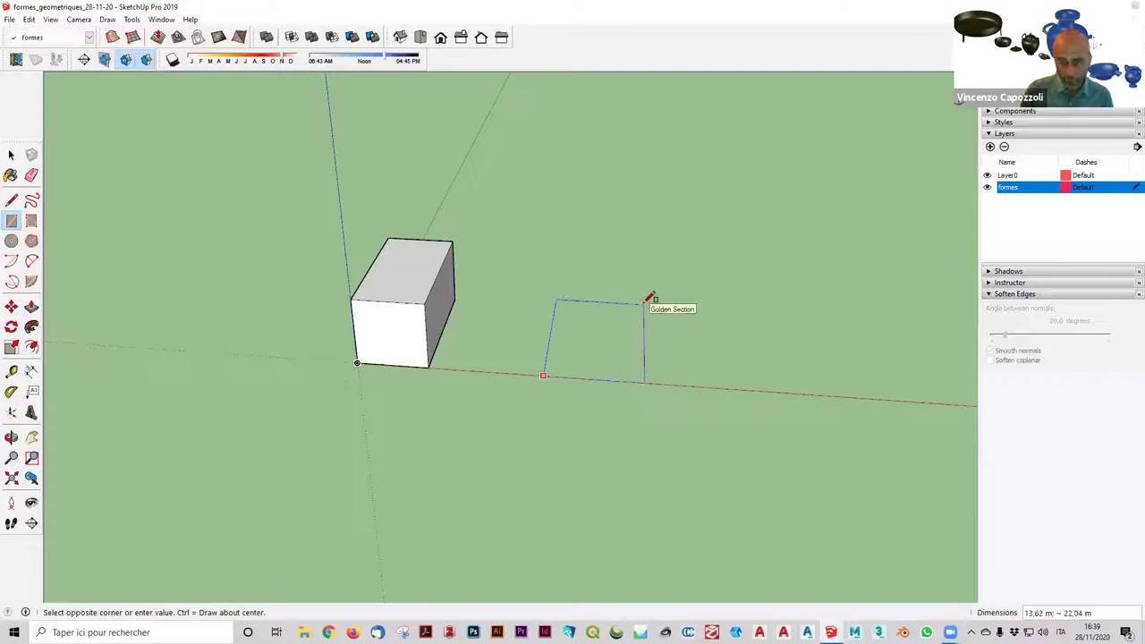
type("1")
key("BackSpace")
key("BackSpace")
key("BackSpace")
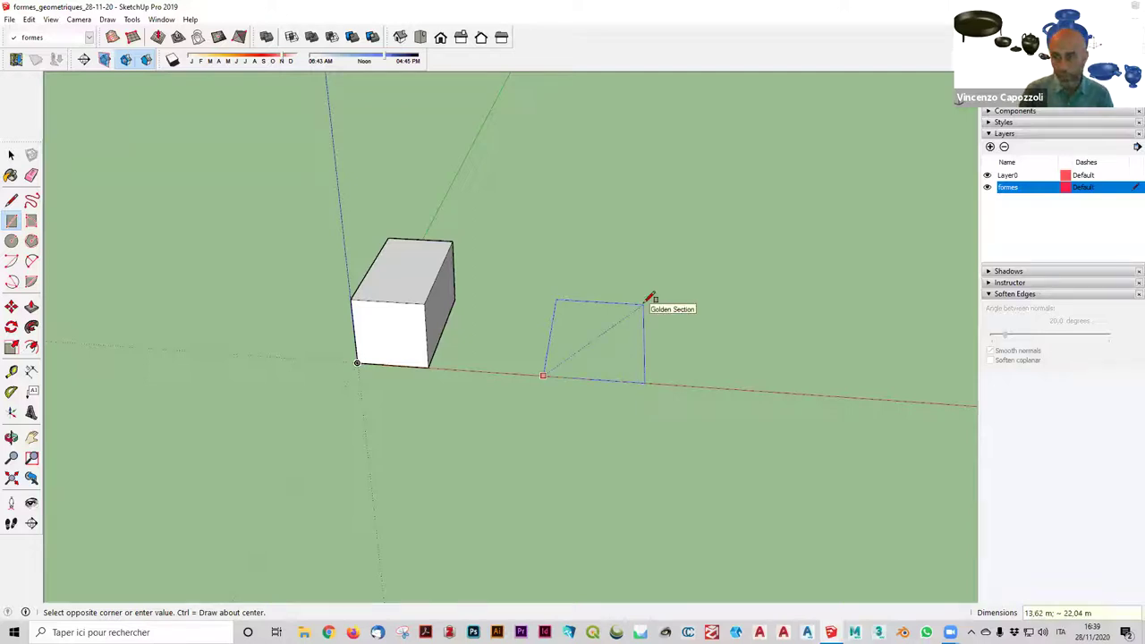
type("10")
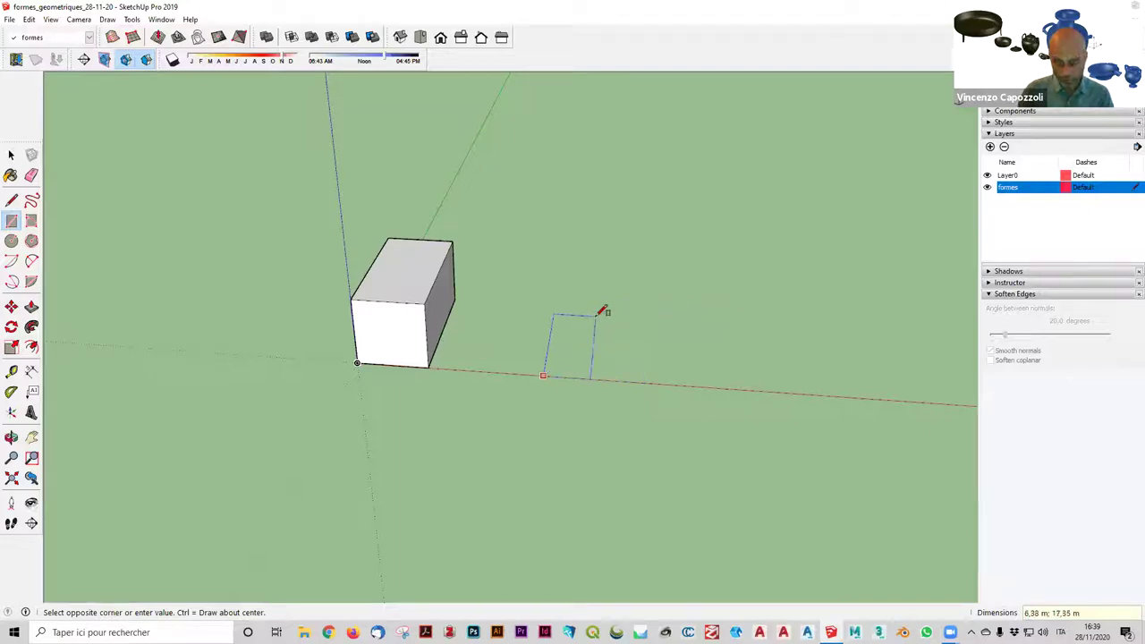
type("10")
key("Return")
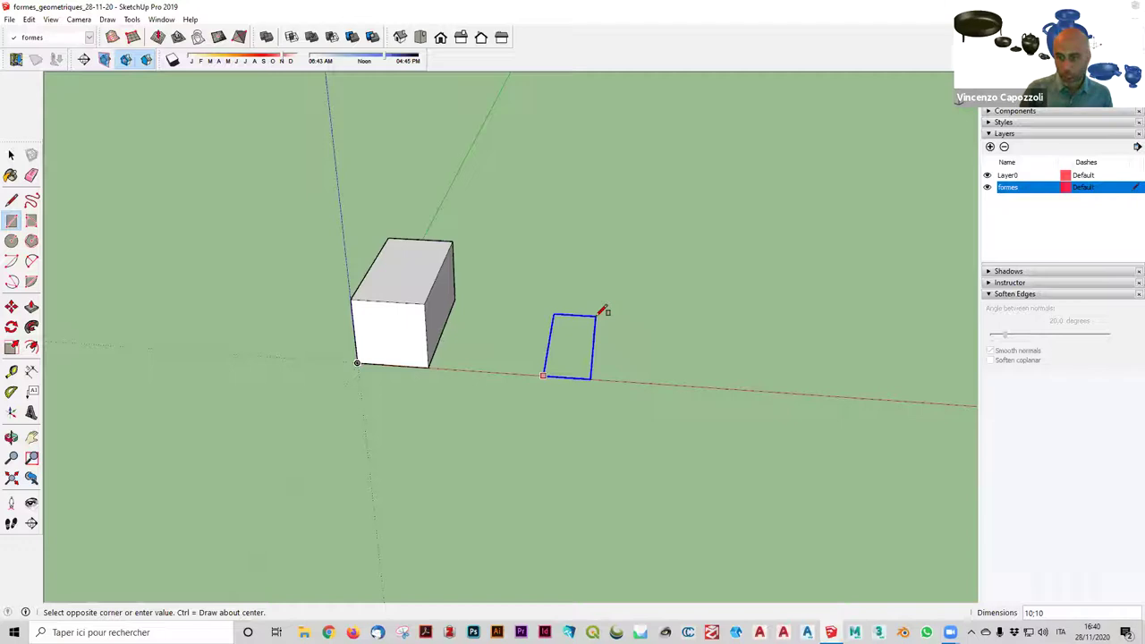
key("Return")
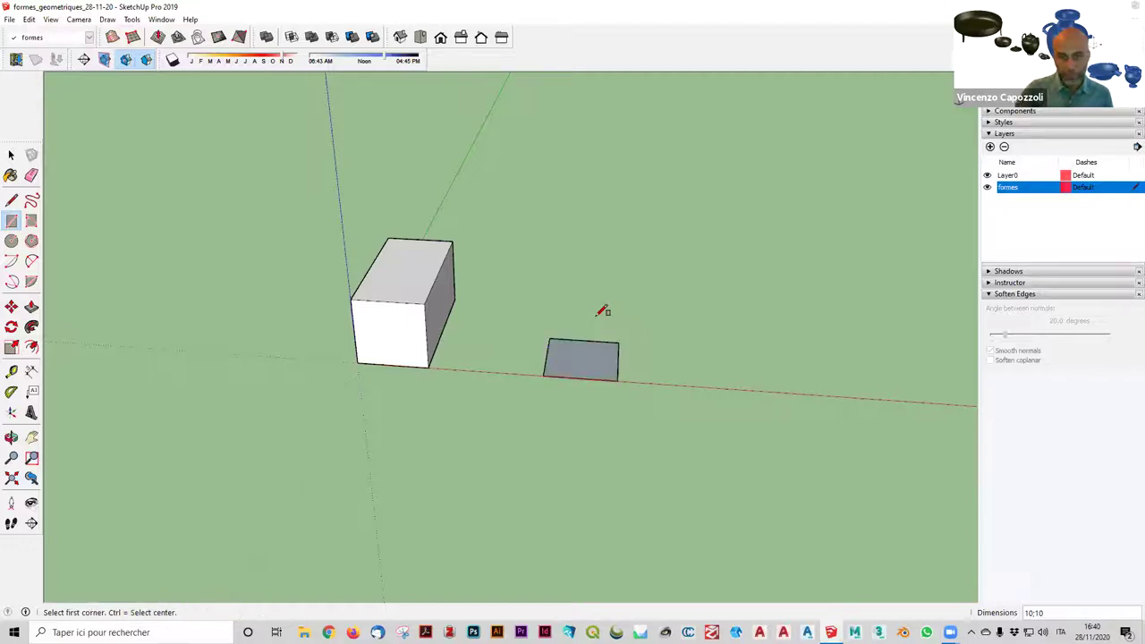
key("space")
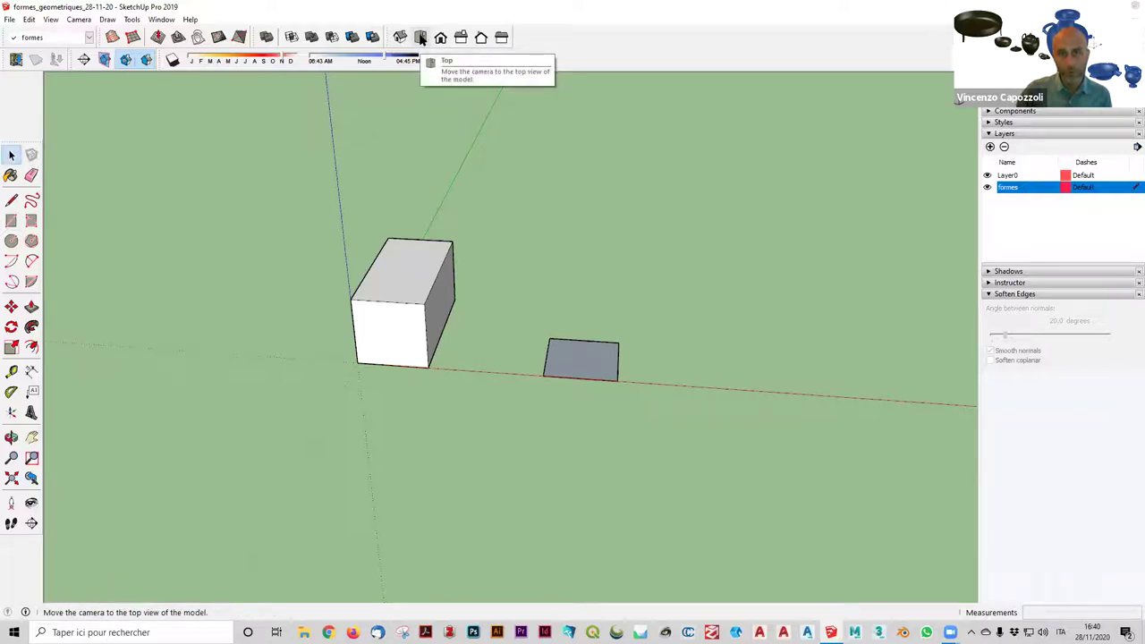
In Top view, measure the square's top edge as 10 m, then return to Iso view.
left_click(421, 40)
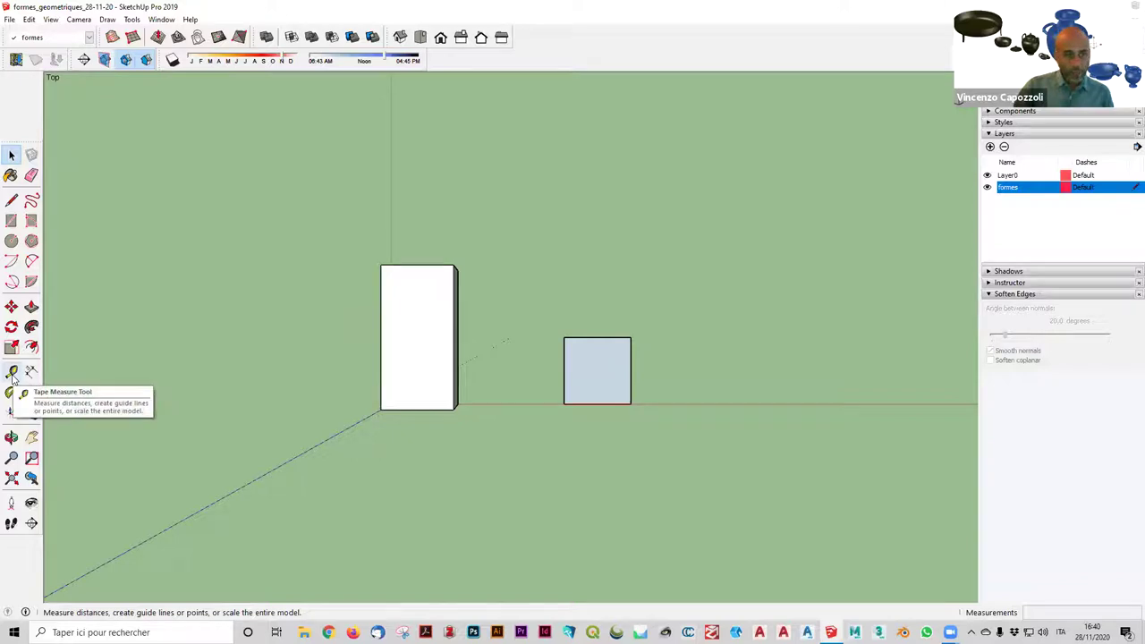
left_click(12, 374)
scroll(571, 336, "up", 1)
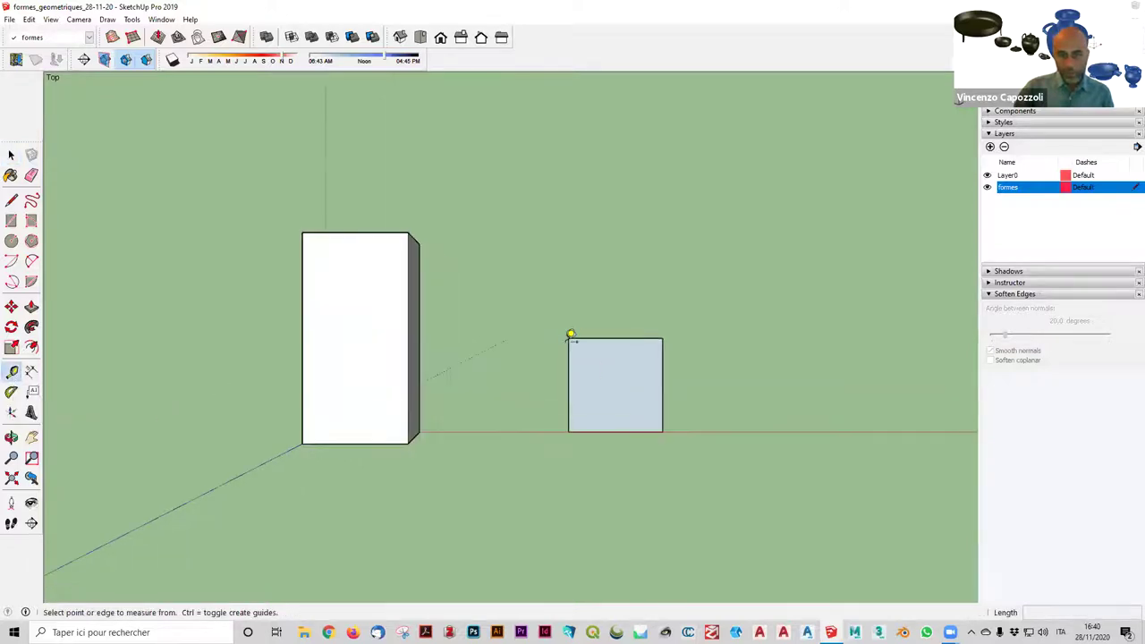
left_click(571, 335)
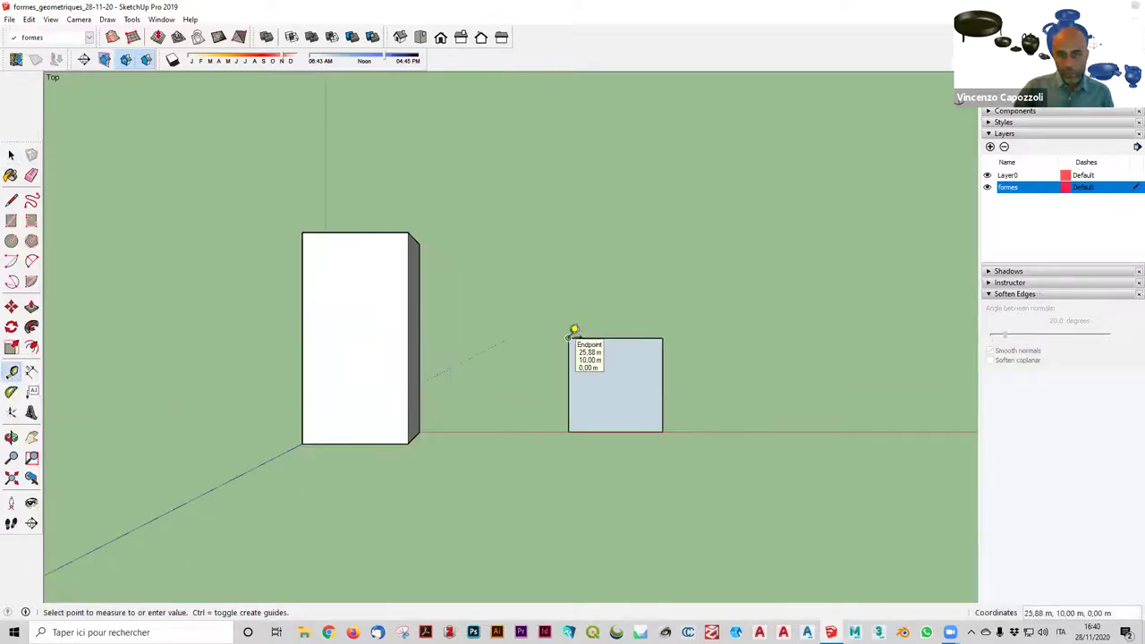
left_click(668, 333)
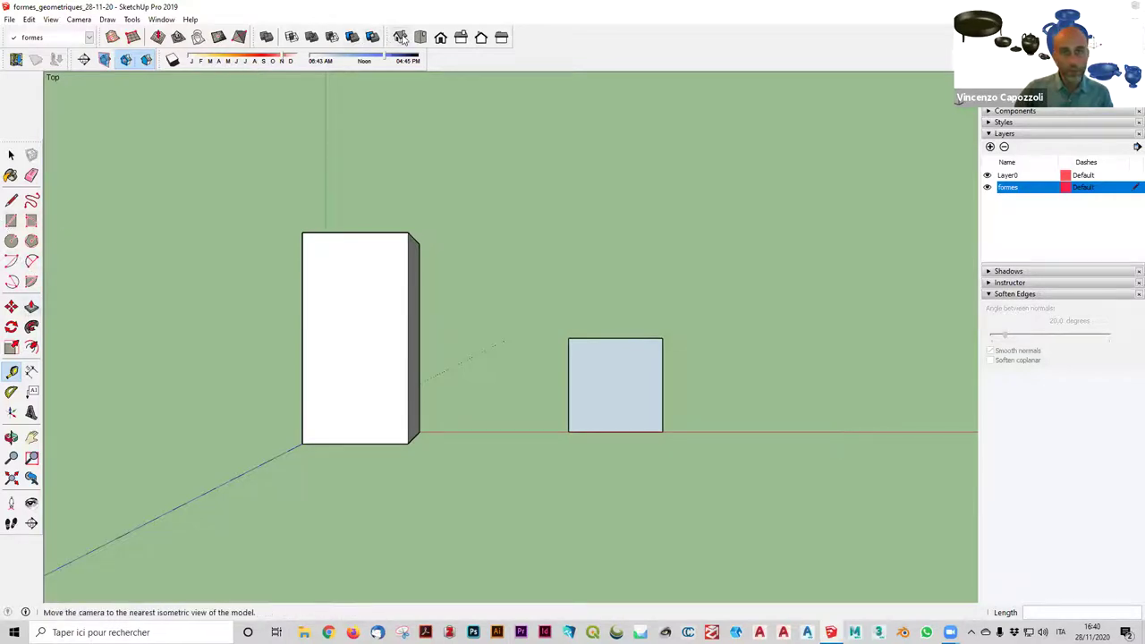
left_click(440, 37)
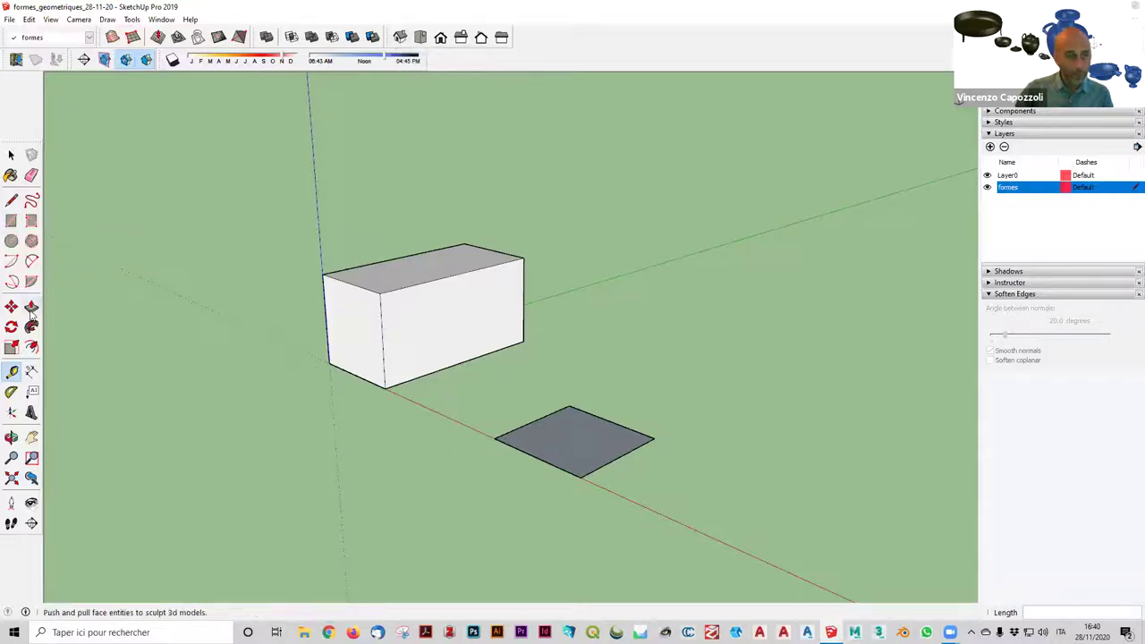
Push/pull the square face 10 m upward into a cube.
left_click(32, 307)
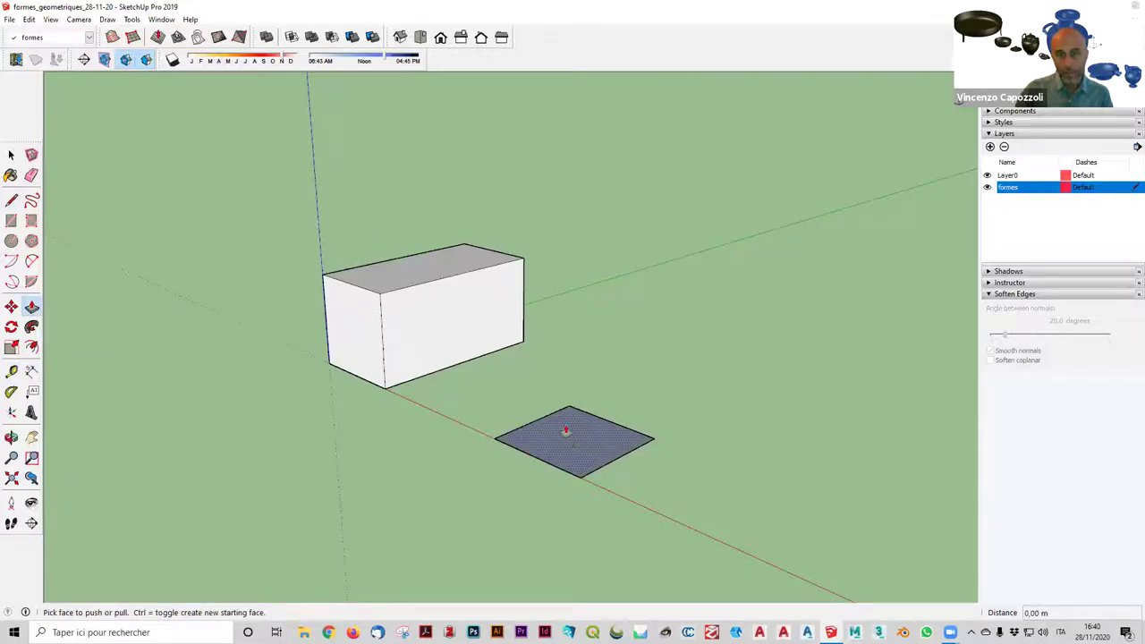
left_click_drag(567, 431, 570, 383)
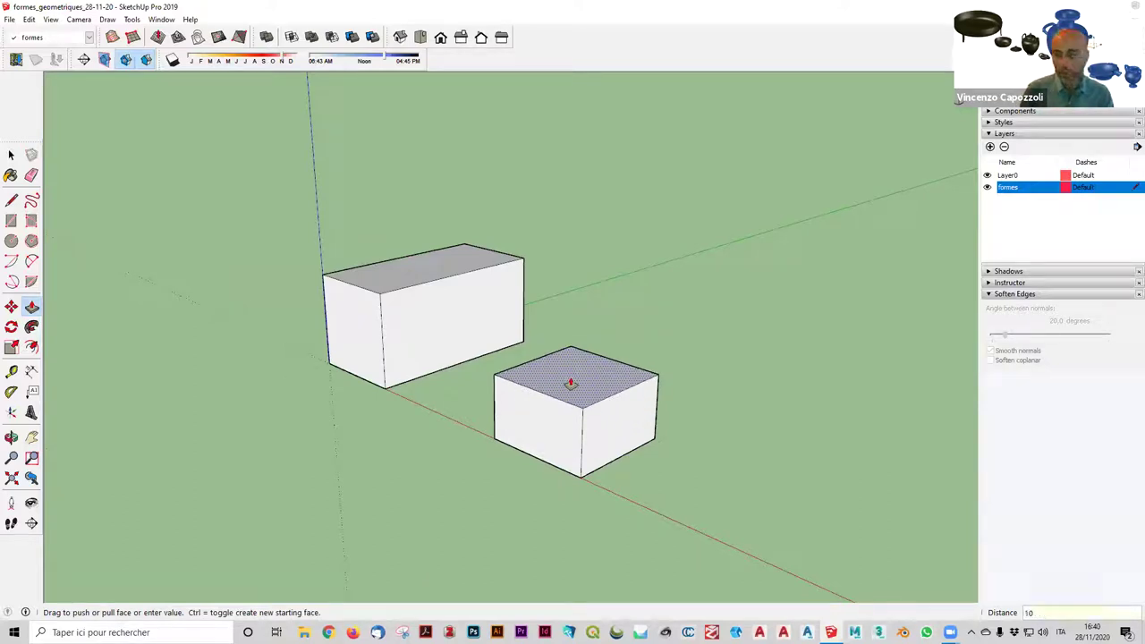
type("10")
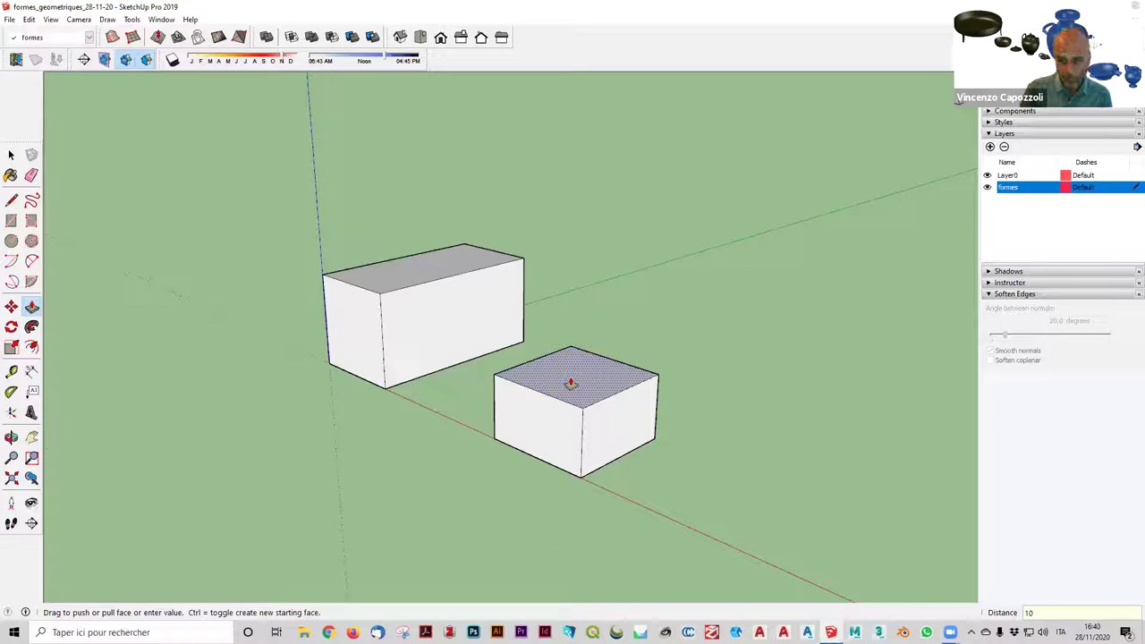
key("Return")
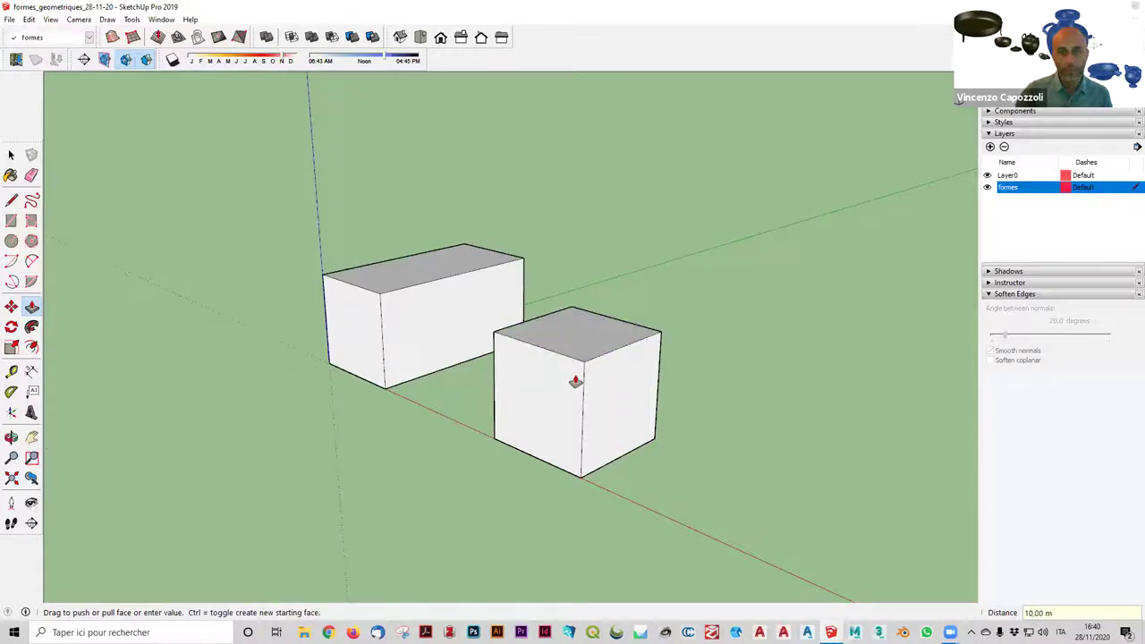
mouse_move(790, 458)
middle_mouse_down()
mouse_move(878, 484)
mouse_move(868, 479)
middle_mouse_up()
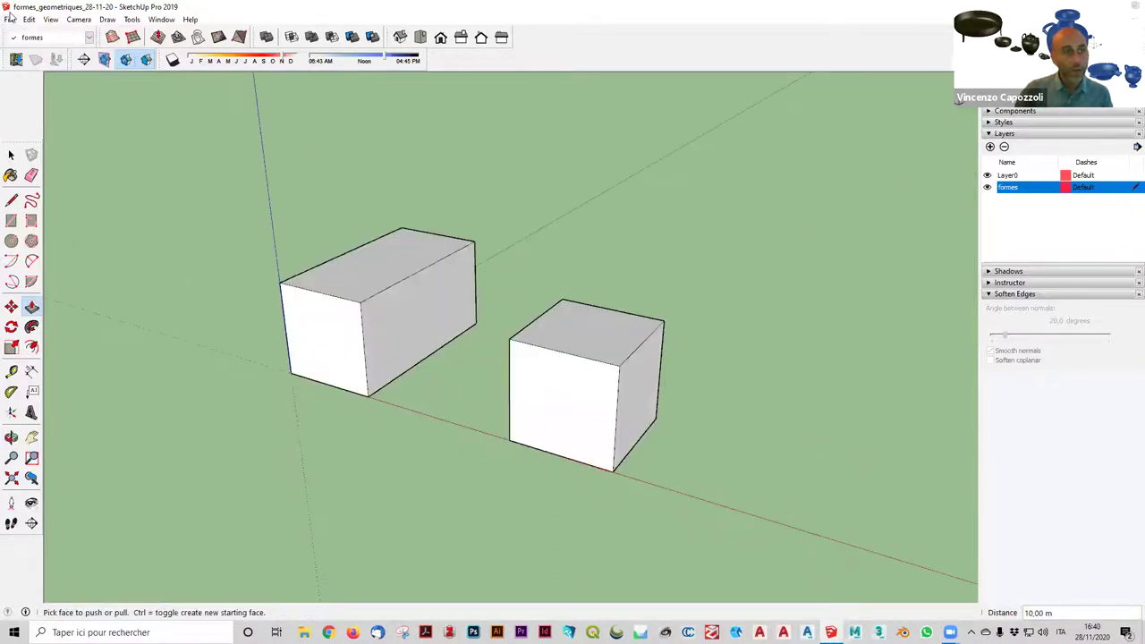
Use a File menu entry, then select the cube's front and right faces and clear the selection.
left_click(9, 19)
left_click(161, 294)
left_click(11, 155)
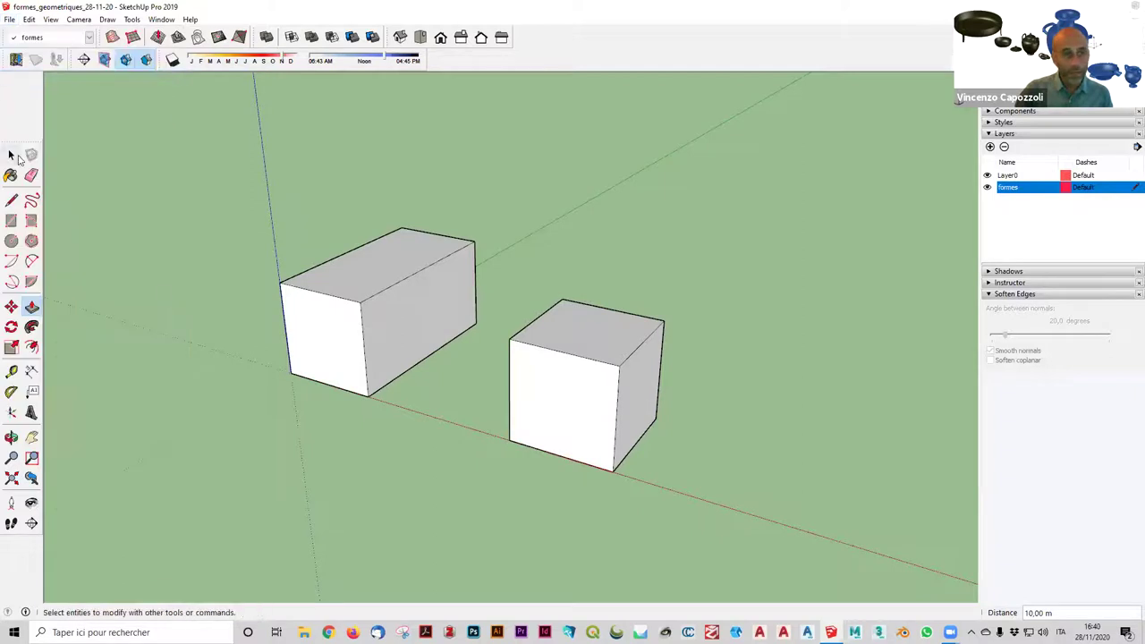
left_click(583, 404)
left_click(637, 405)
left_click(728, 396)
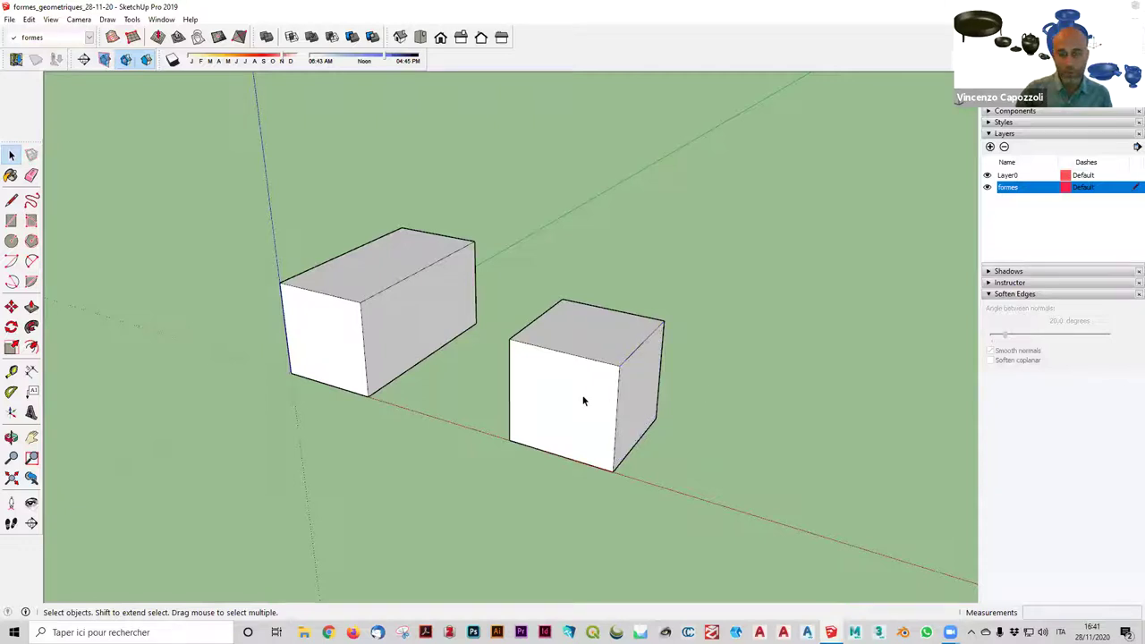
Group all of the cube's faces and edges into a single group.
triple_click(582, 400)
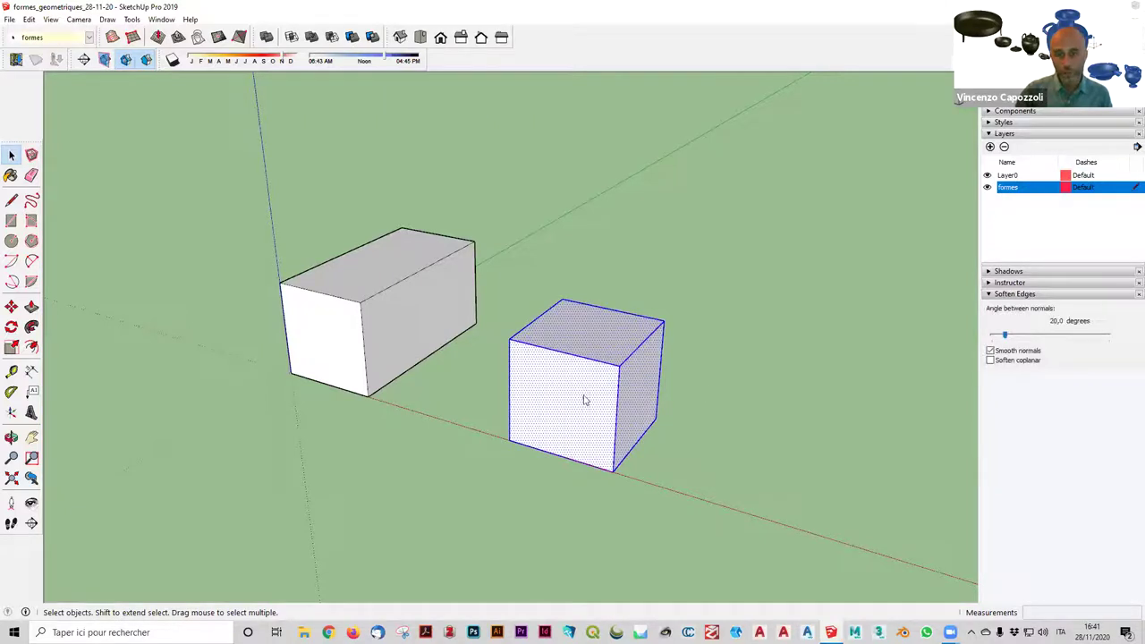
right_click(586, 398)
left_click(666, 498)
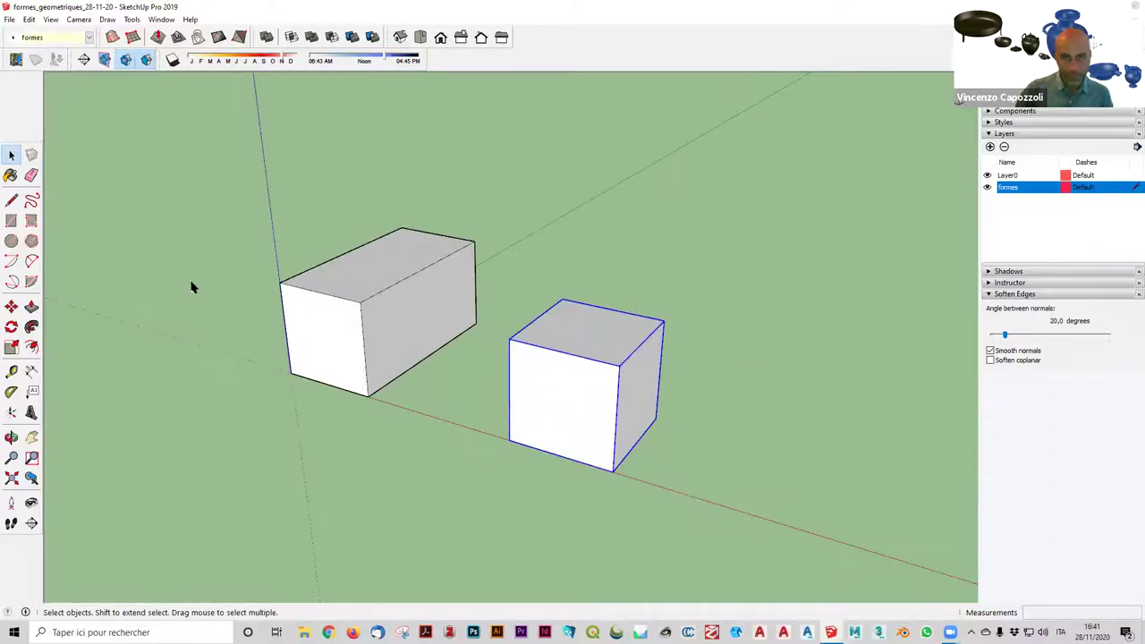
middle_click_drag(325, 276, 523, 298)
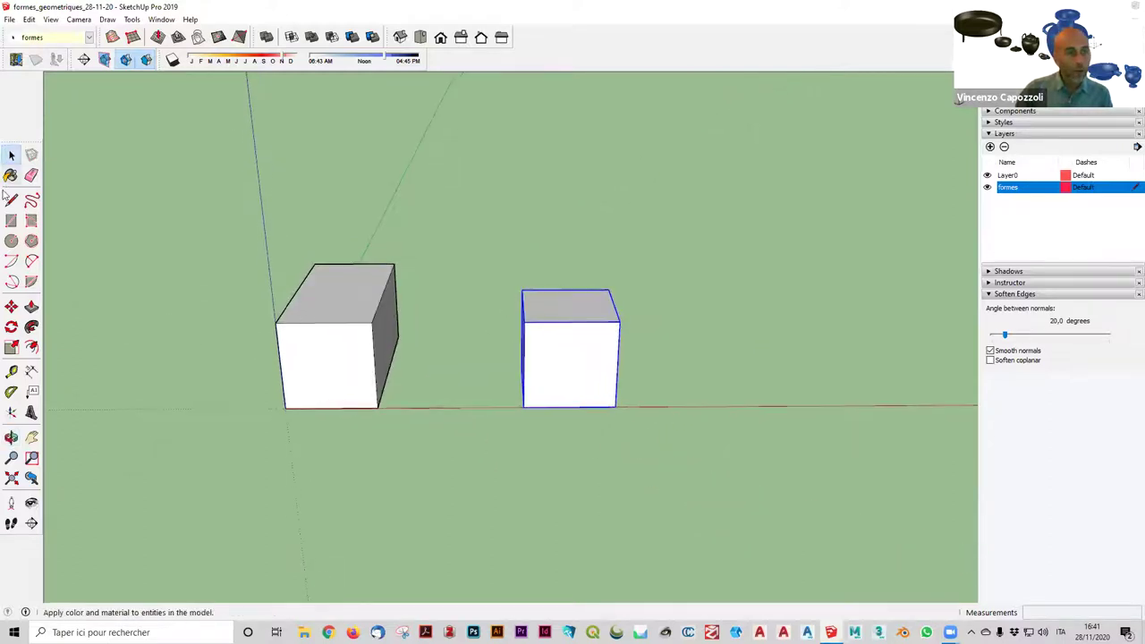
Move the cube group along the red axis until it sits against the first box.
left_click(11, 308)
left_click(527, 407)
left_click(426, 408)
scroll(499, 472, "down", 1)
middle_click_drag(499, 473, 366, 524)
key("space")
left_click(658, 284)
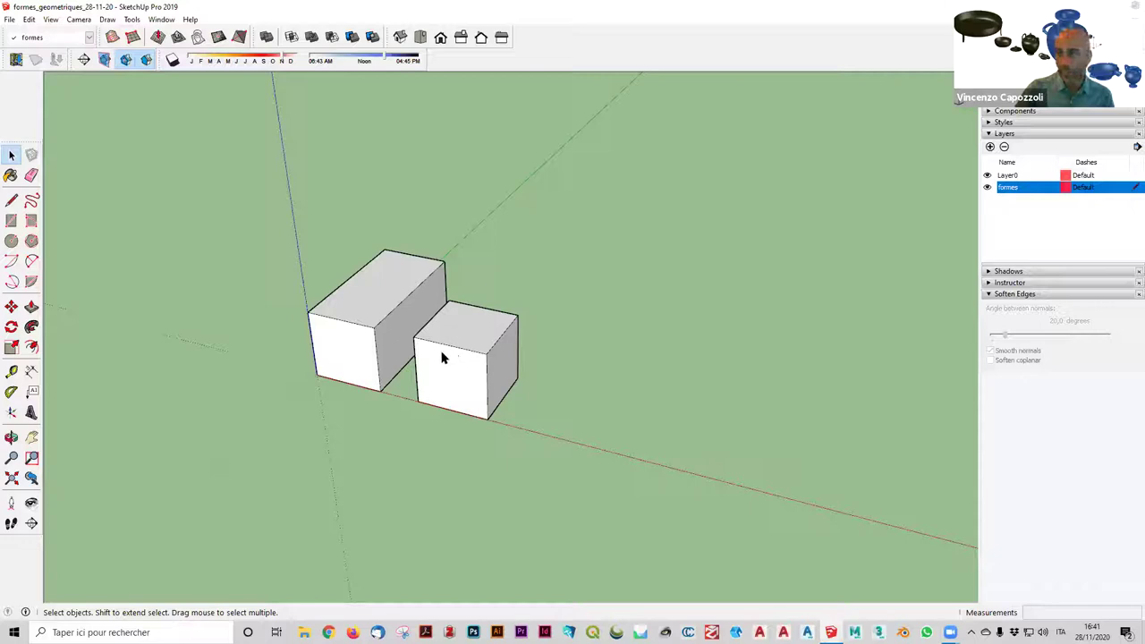
left_click(10, 241)
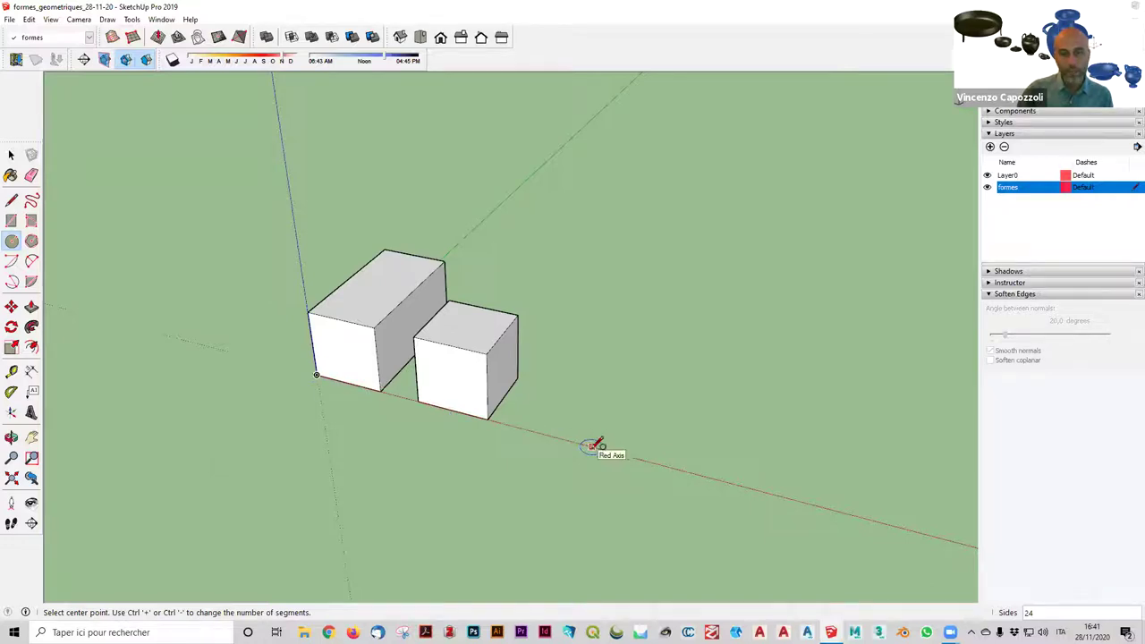
Draw a radius-5 circle centred on the red axis beyond the cube, then box-select it.
left_click(591, 445)
type("5")
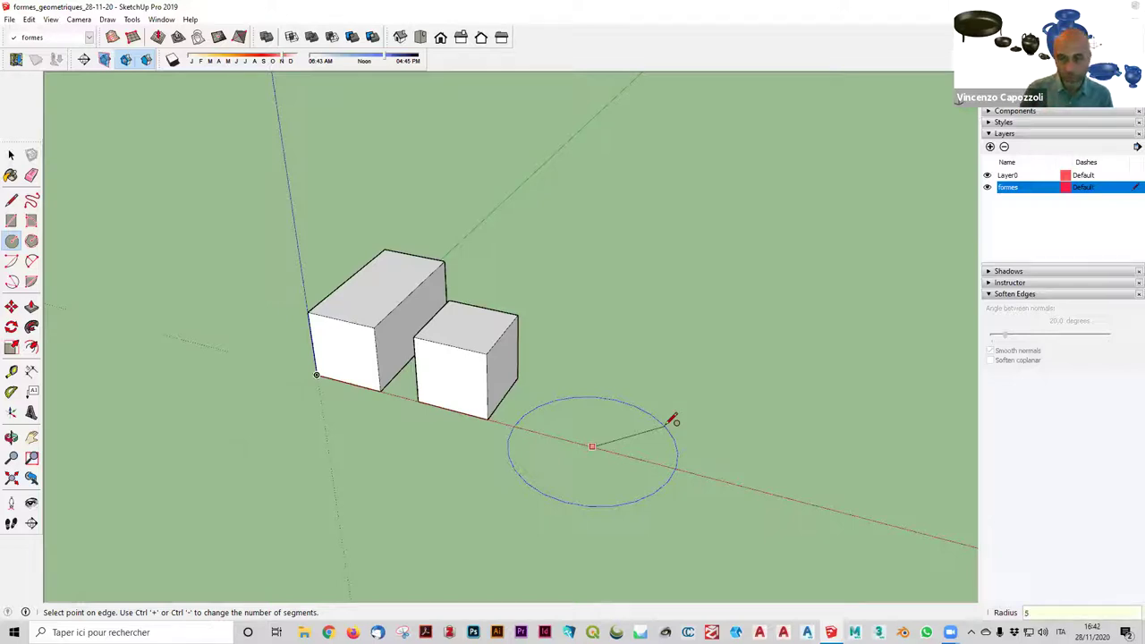
key("Return")
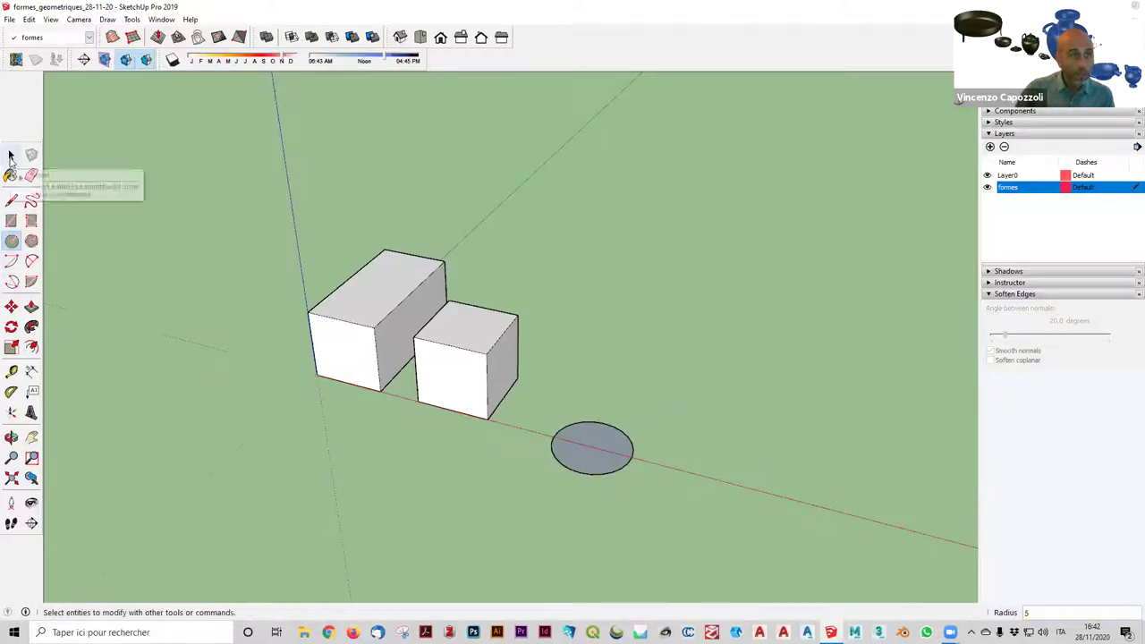
scroll(704, 588, "up", 1)
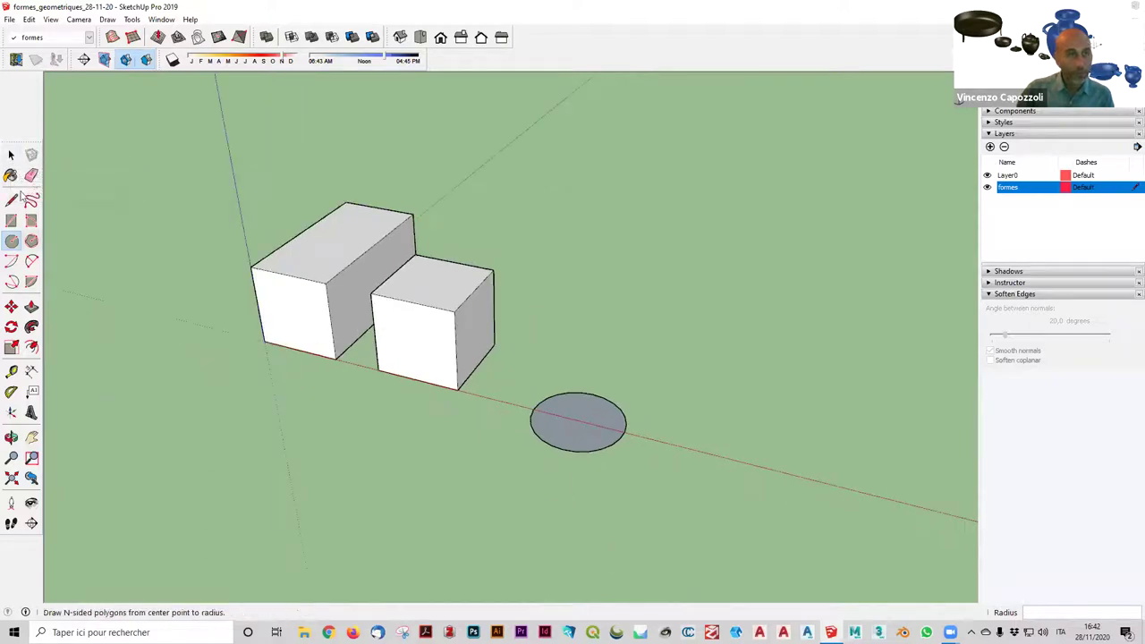
mouse_move(543, 452)
middle_mouse_down()
mouse_move(579, 207)
mouse_move(606, 519)
mouse_move(646, 567)
middle_mouse_up()
mouse_move(639, 511)
middle_mouse_down()
mouse_move(618, 468)
mouse_move(713, 498)
middle_mouse_up()
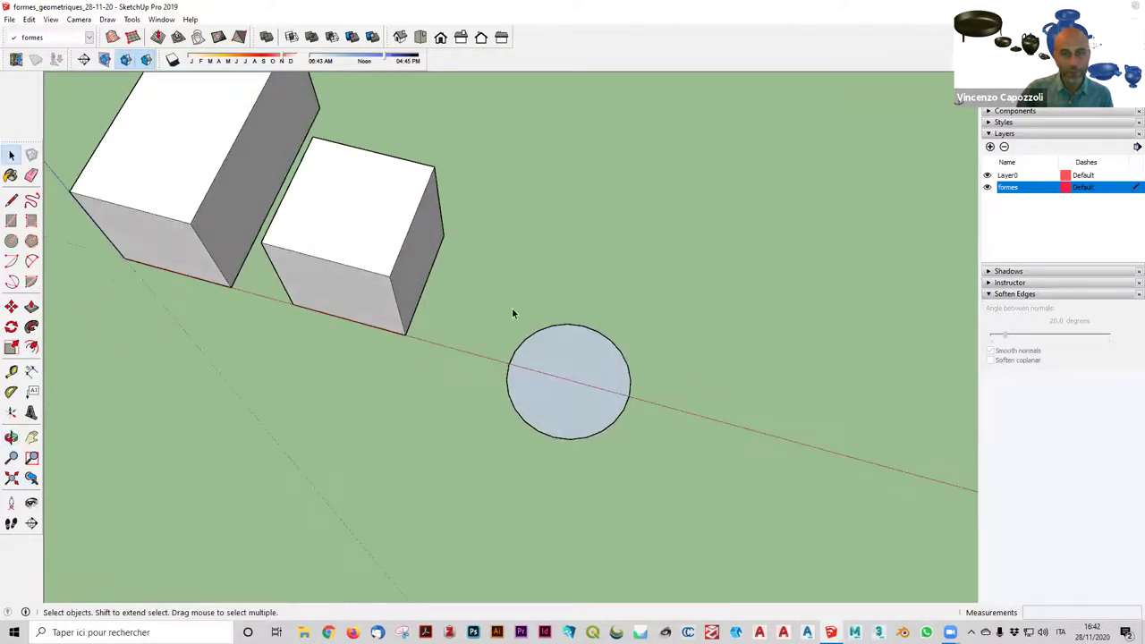
left_click_drag(477, 272, 724, 529)
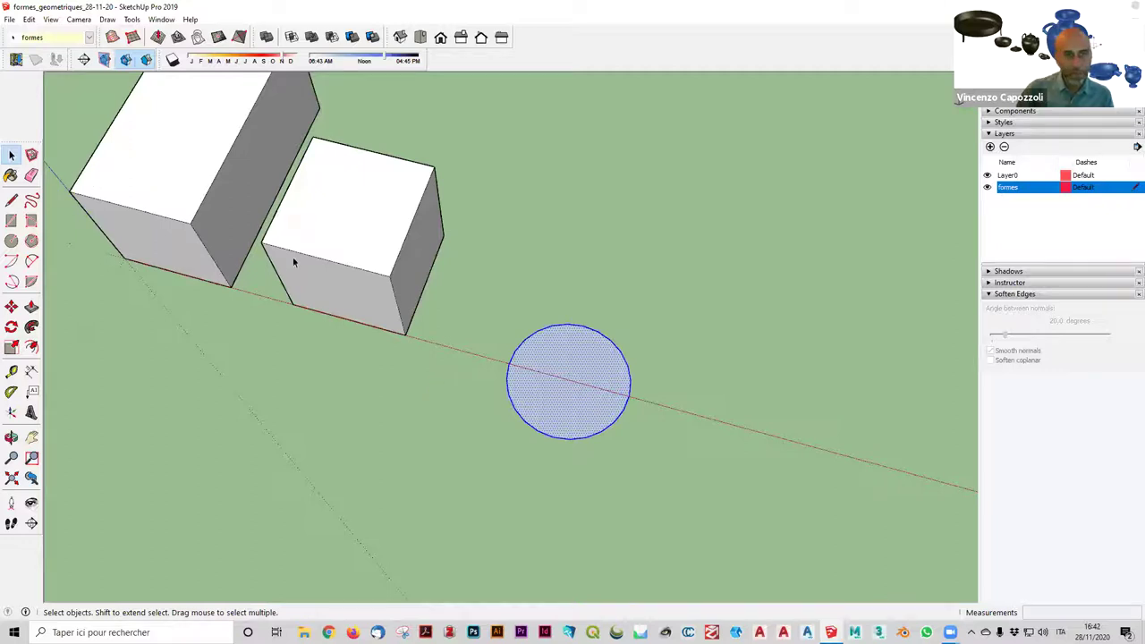
Move the selected circle 5 m along the green axis to line up with the boxes.
left_click(11, 307)
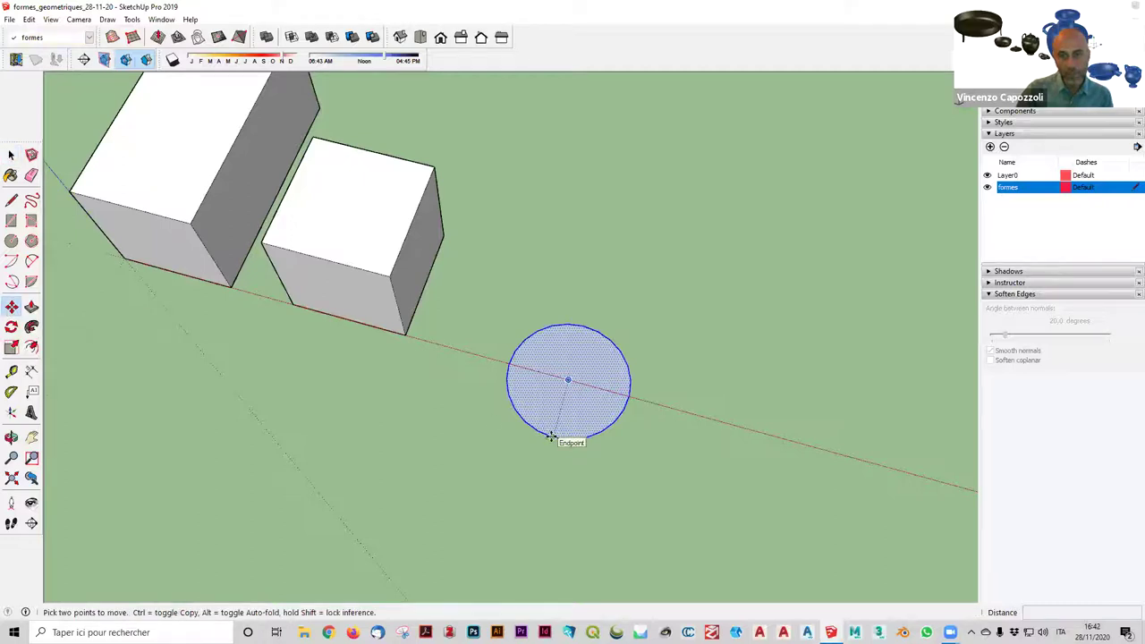
left_click(552, 437)
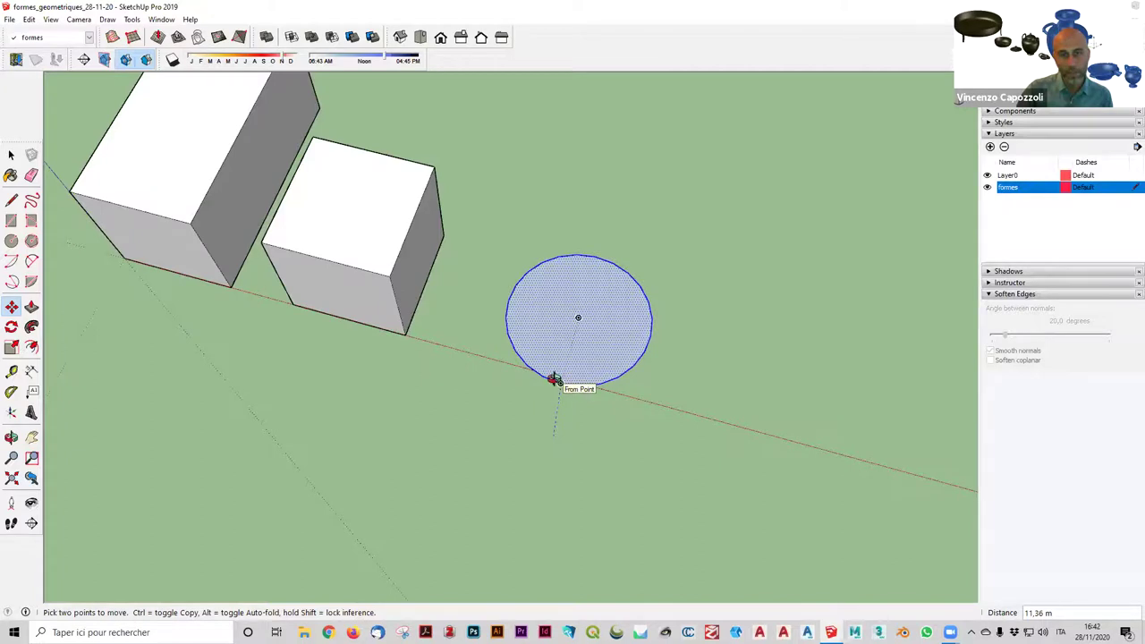
middle_click_drag(554, 379, 539, 361)
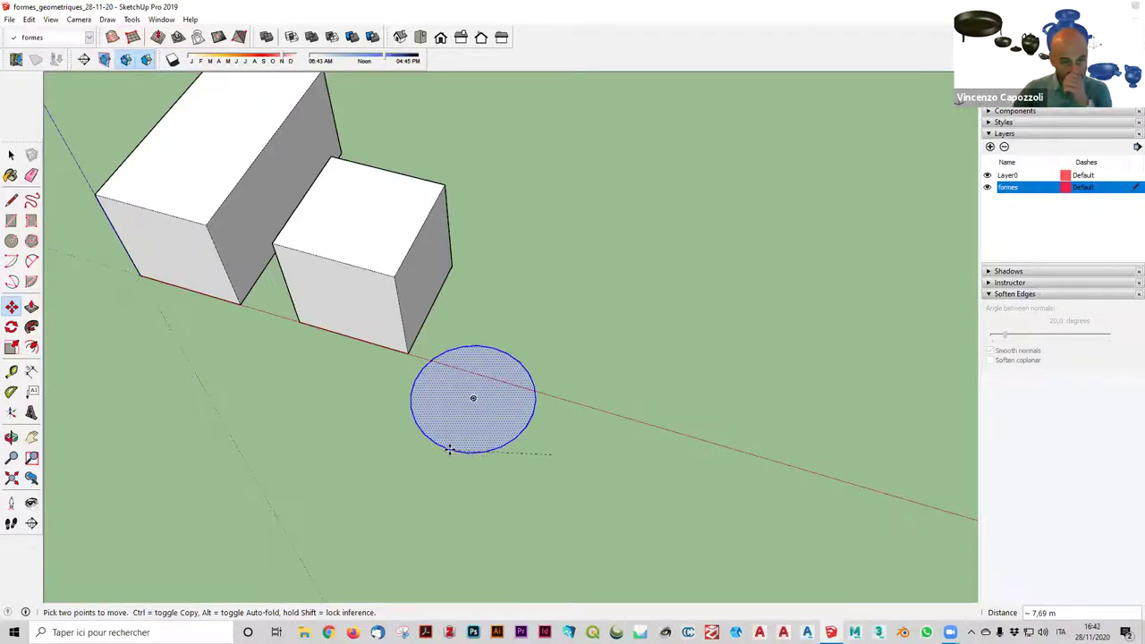
scroll(612, 370, "down", 3)
scroll(611, 370, "up", 2)
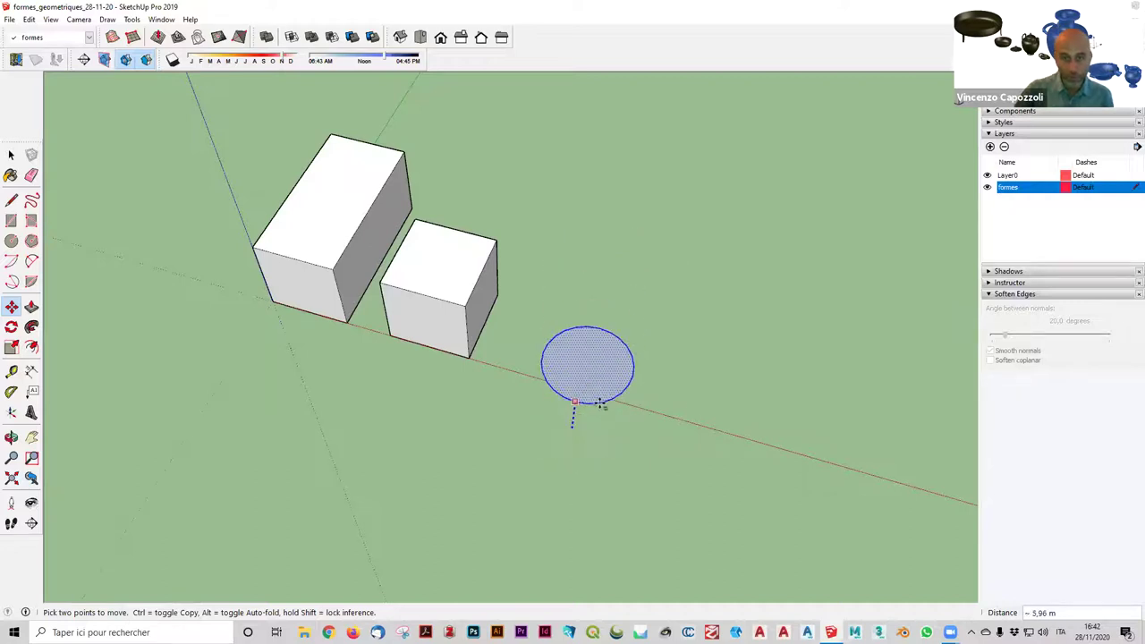
scroll(585, 396, "up", 2)
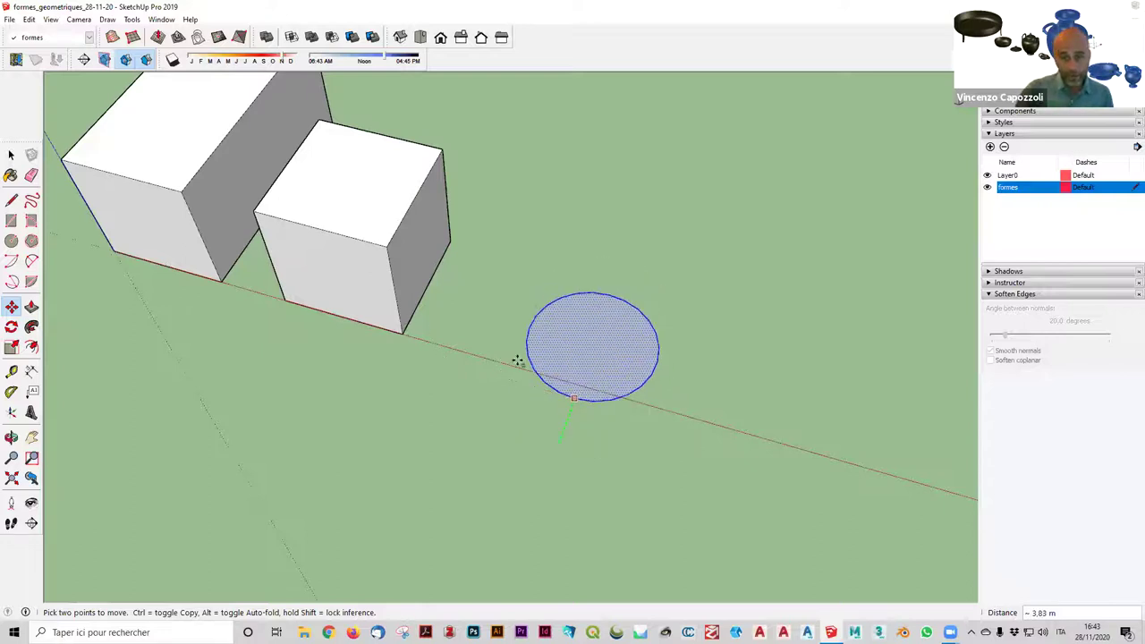
left_click(578, 387)
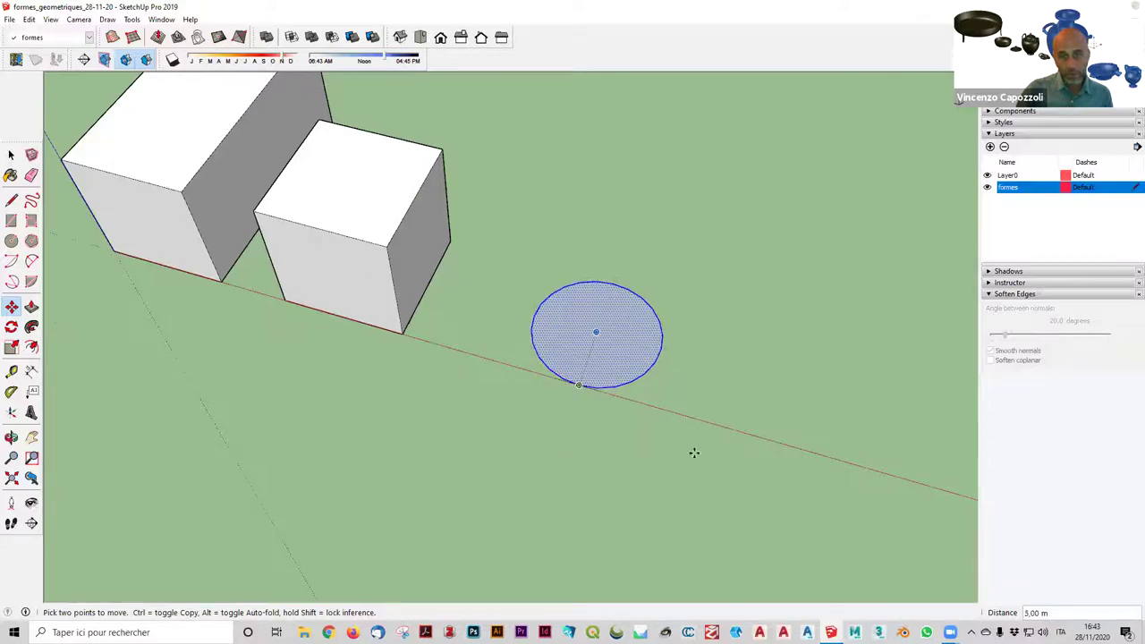
mouse_move(681, 458)
middle_mouse_down()
mouse_move(547, 444)
mouse_move(790, 478)
mouse_move(682, 481)
middle_mouse_up()
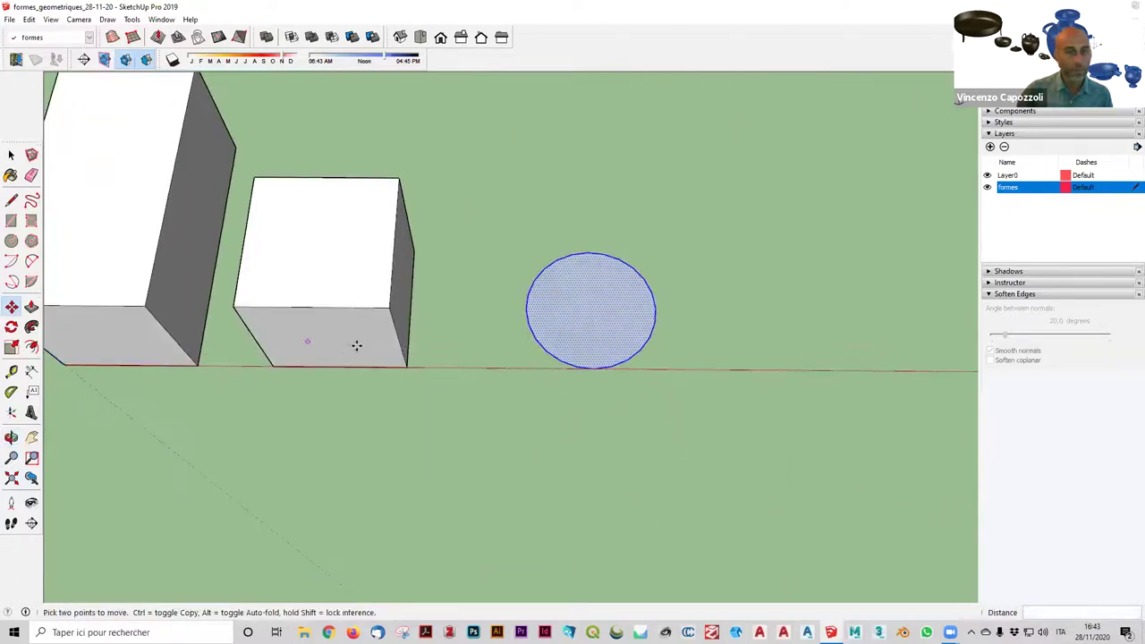
scroll(641, 320, "up", 2)
scroll(637, 324, "up", 1)
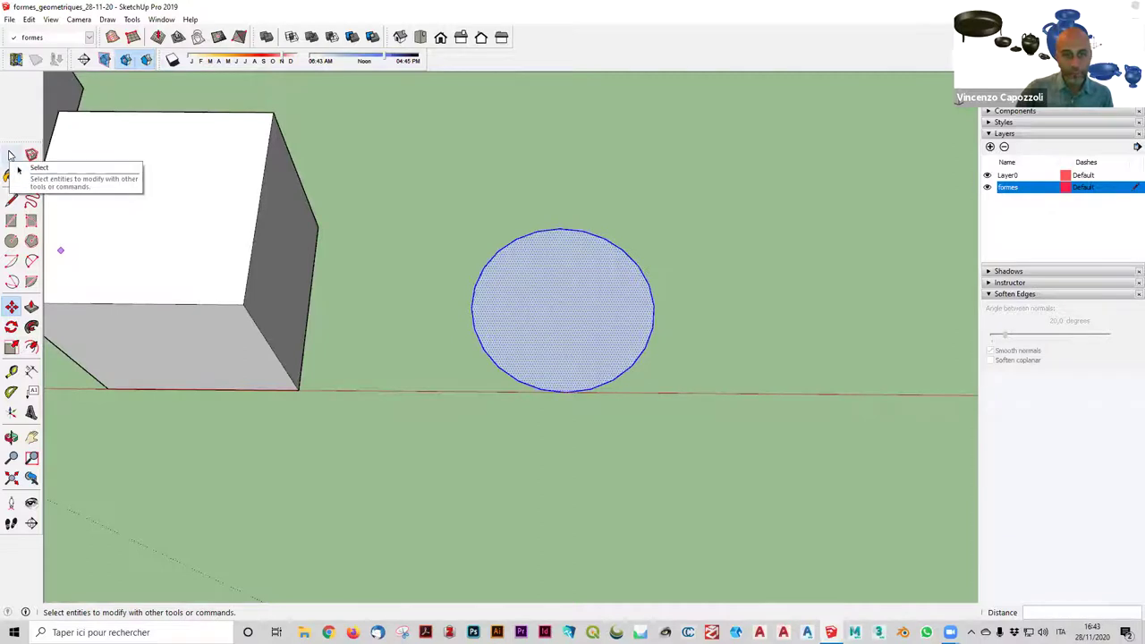
With Push/Pull active, orbit and zoom to get a clear view of the circle face.
left_click(33, 308)
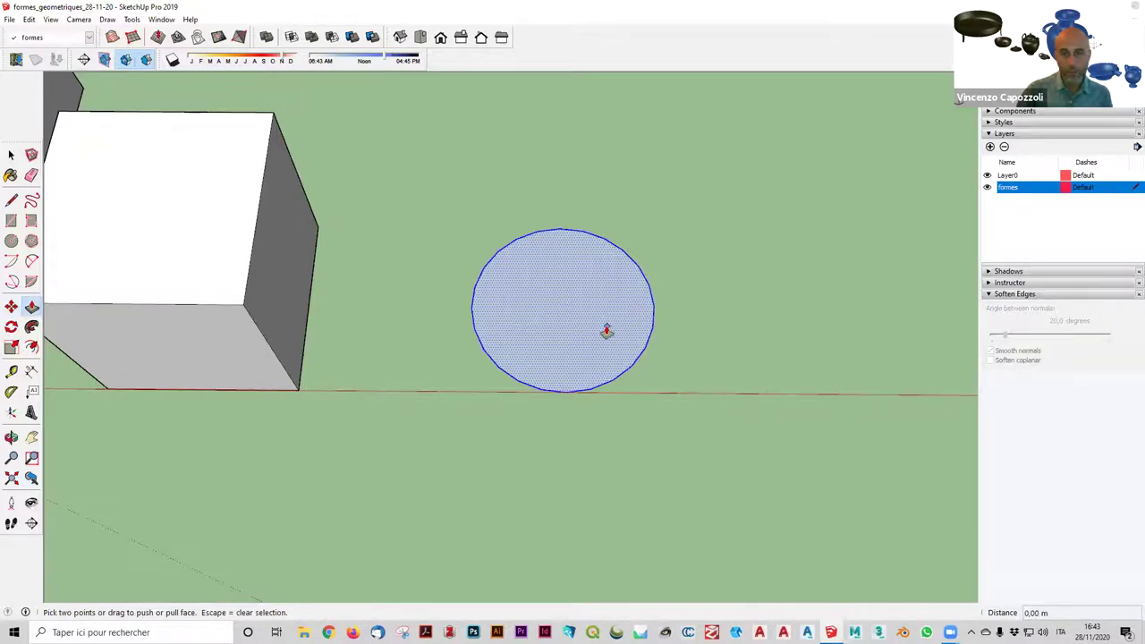
middle_click_drag(600, 331, 379, 82)
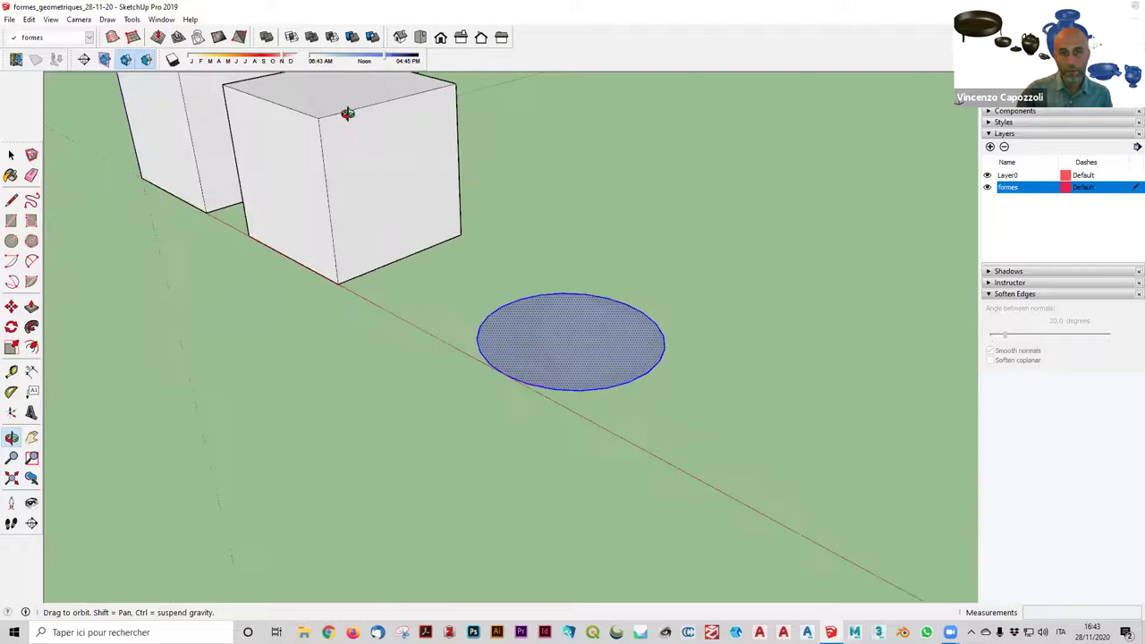
left_click(400, 37)
scroll(685, 481, "up", 1)
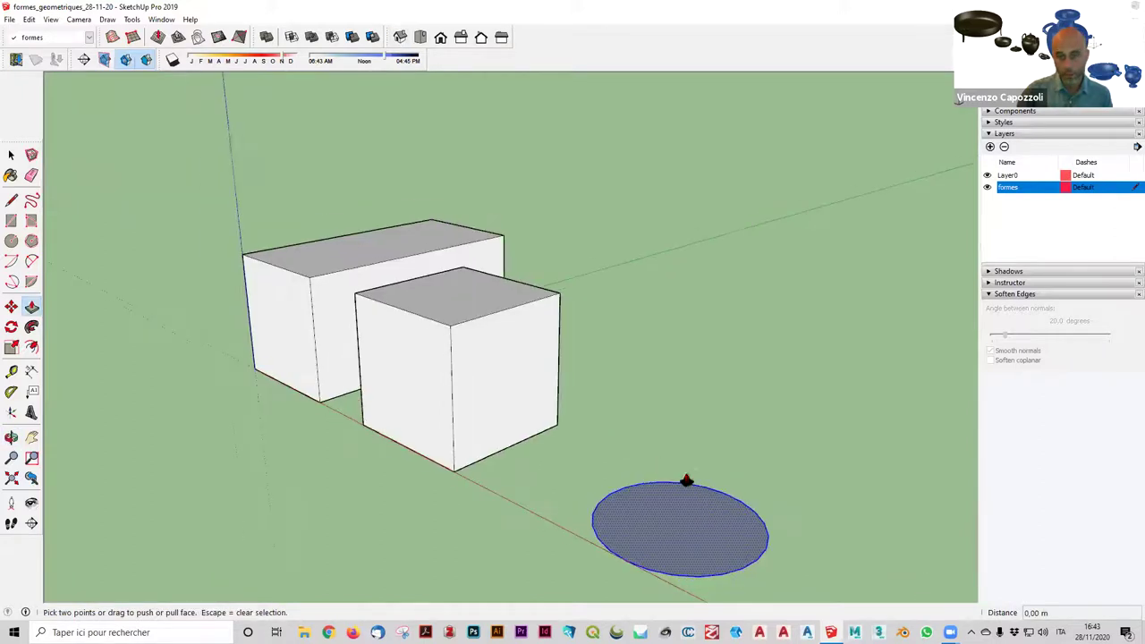
scroll(662, 448, "up", 2)
mouse_move(650, 432)
middle_mouse_down()
mouse_move(672, 444)
mouse_move(729, 531)
middle_mouse_up()
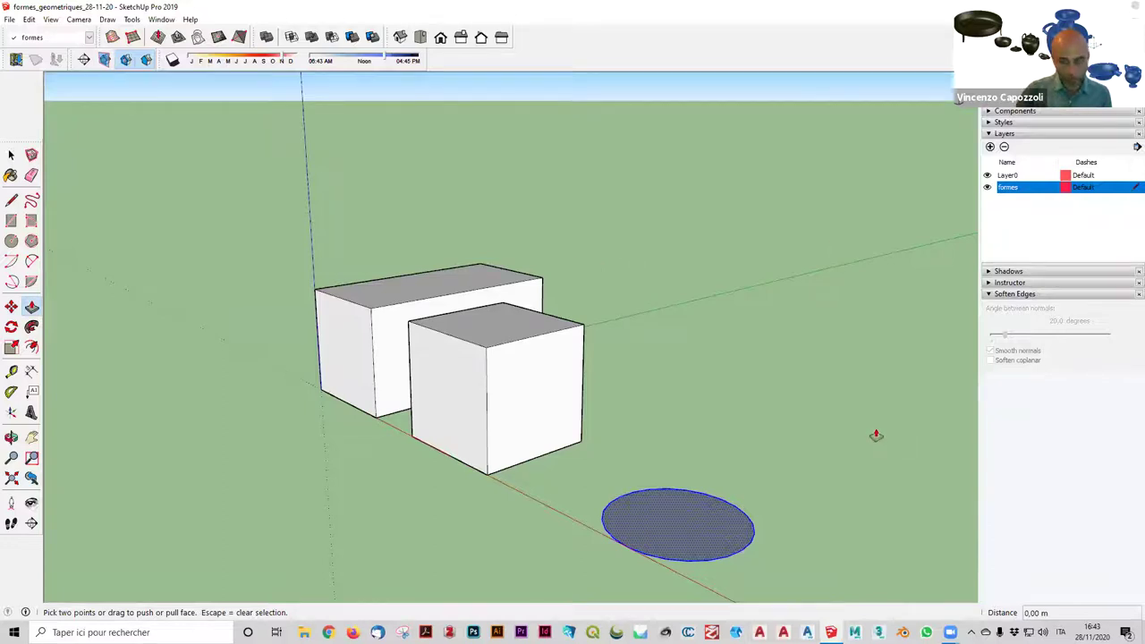
mouse_move(725, 362)
middle_mouse_down()
mouse_move(455, 205)
mouse_move(808, 478)
mouse_move(751, 467)
mouse_move(751, 420)
mouse_move(784, 430)
mouse_move(716, 422)
mouse_move(837, 441)
mouse_move(519, 452)
mouse_move(766, 451)
middle_mouse_up()
scroll(723, 386, "down", 2)
scroll(728, 409, "up", 3)
mouse_move(766, 451)
left_mouse_down()
mouse_move(850, 397)
mouse_move(736, 221)
mouse_move(406, 223)
mouse_move(233, 251)
mouse_move(286, 453)
mouse_move(528, 567)
mouse_move(817, 585)
mouse_move(826, 452)
mouse_move(766, 391)
left_mouse_up()
key("p")
mouse_move(769, 402)
middle_mouse_down()
mouse_move(723, 439)
mouse_move(679, 402)
middle_mouse_up()
scroll(723, 447, "up", 3)
scroll(722, 452, "down", 2)
scroll(716, 463, "down", 2)
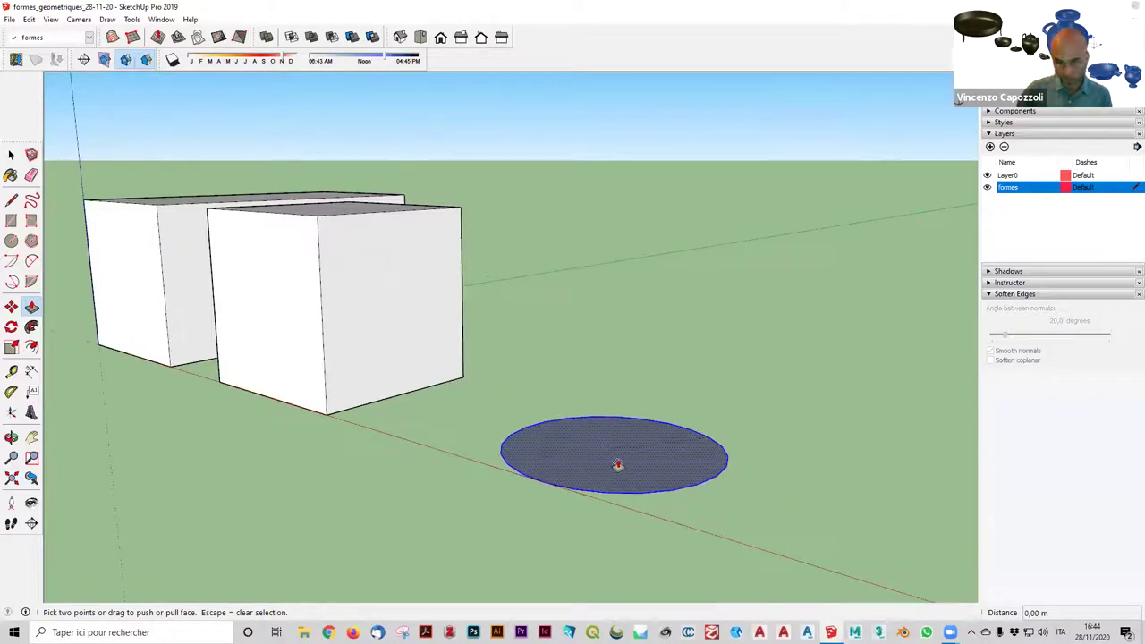
mouse_move(633, 461)
middle_mouse_down()
mouse_move(632, 445)
mouse_move(626, 491)
mouse_move(636, 477)
middle_mouse_up()
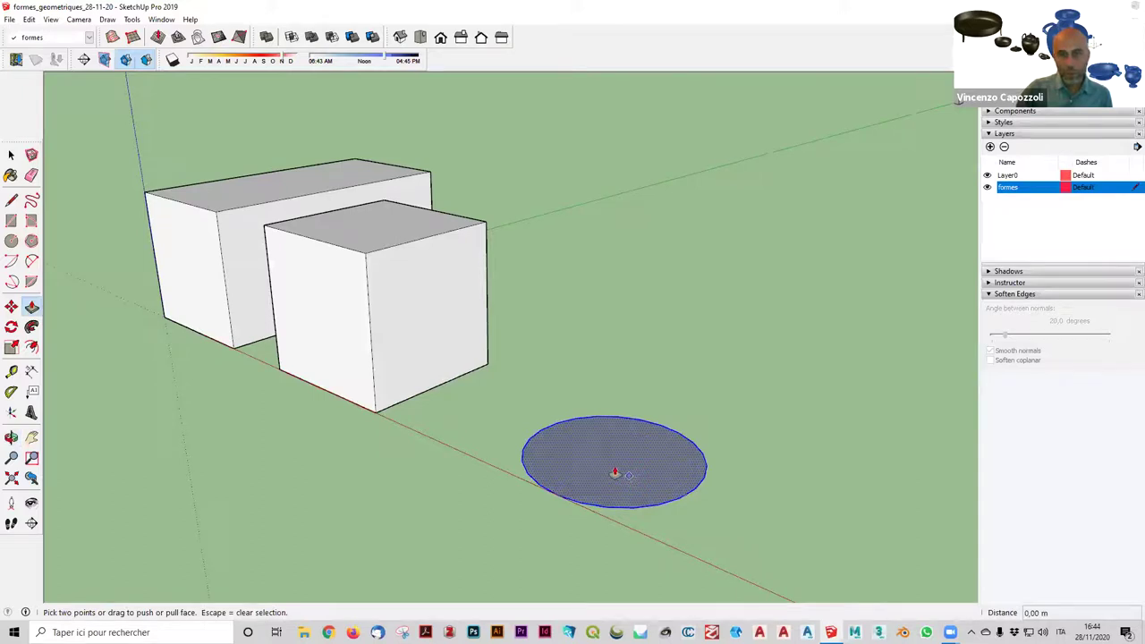
scroll(614, 473, "up", 1)
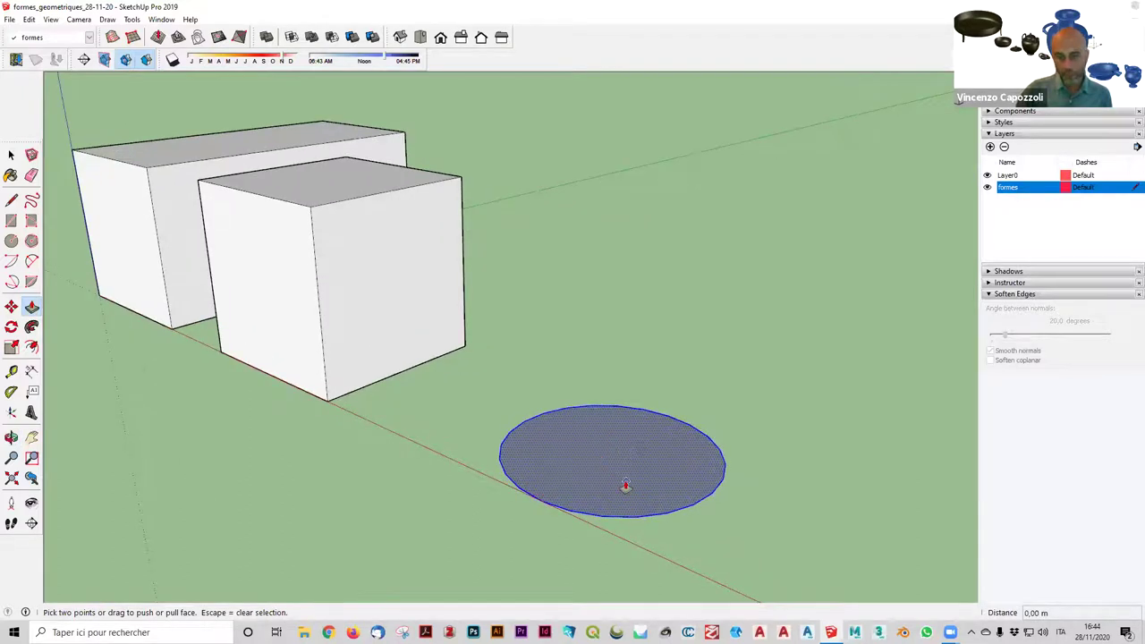
Pull the circle face up 15 m into a cylinder, then select and deselect it.
left_click(633, 479)
type("15")
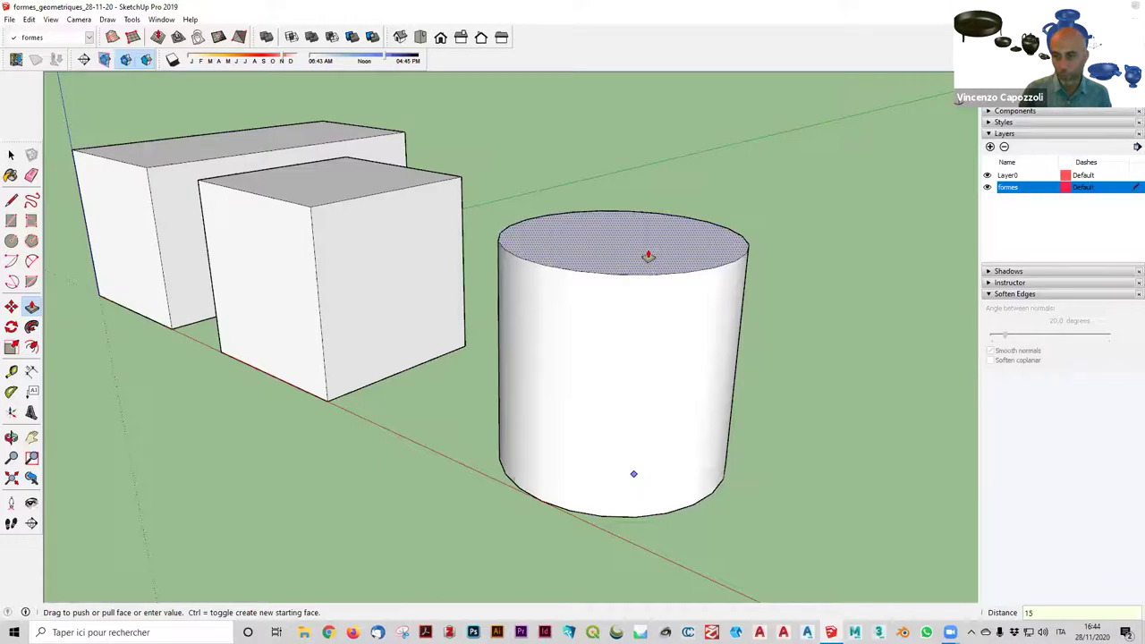
key("Return")
scroll(569, 218, "down", 3)
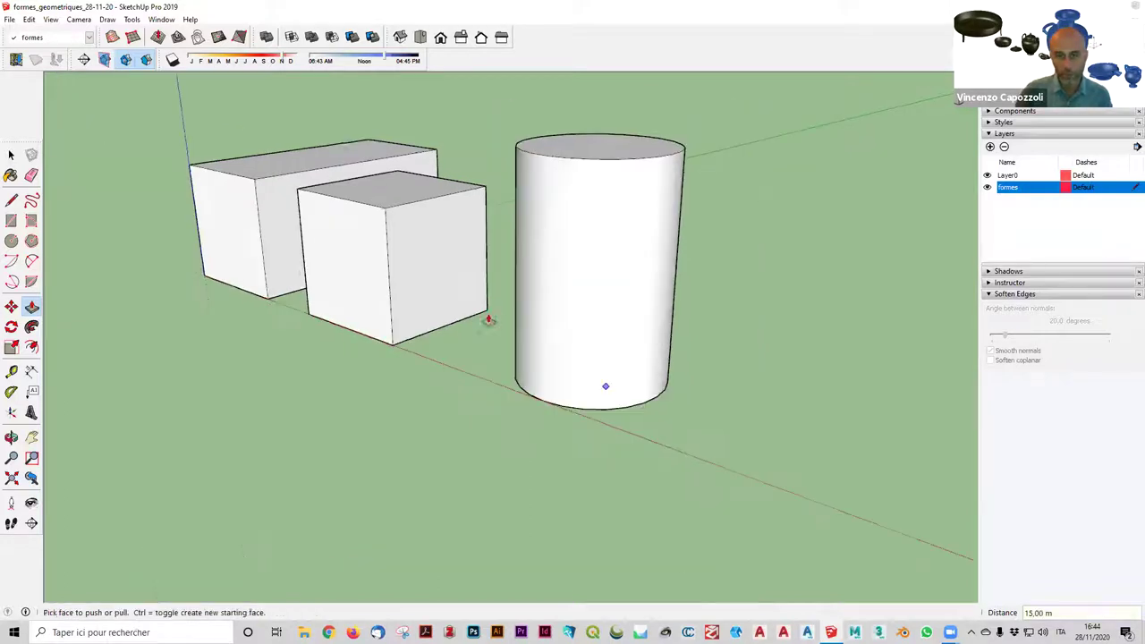
middle_click_drag(489, 319, 708, 409)
scroll(678, 422, "down", 2)
key("space")
mouse_move(671, 415)
middle_mouse_down()
mouse_move(455, 307)
mouse_move(820, 459)
mouse_move(800, 429)
mouse_move(835, 437)
mouse_move(925, 345)
mouse_move(700, 435)
mouse_move(733, 390)
mouse_move(695, 403)
middle_mouse_up()
scroll(772, 448, "up", 2)
left_click(637, 275)
left_click(805, 358)
Save the model with File > Save.
middle_click_drag(743, 376, 738, 376)
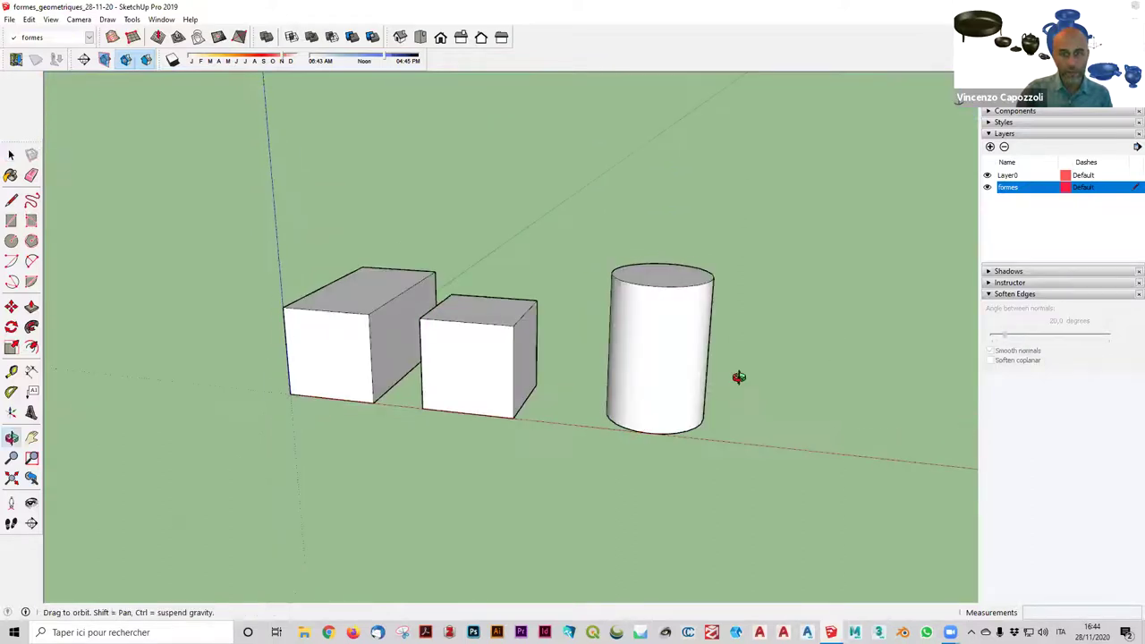
left_click(9, 19)
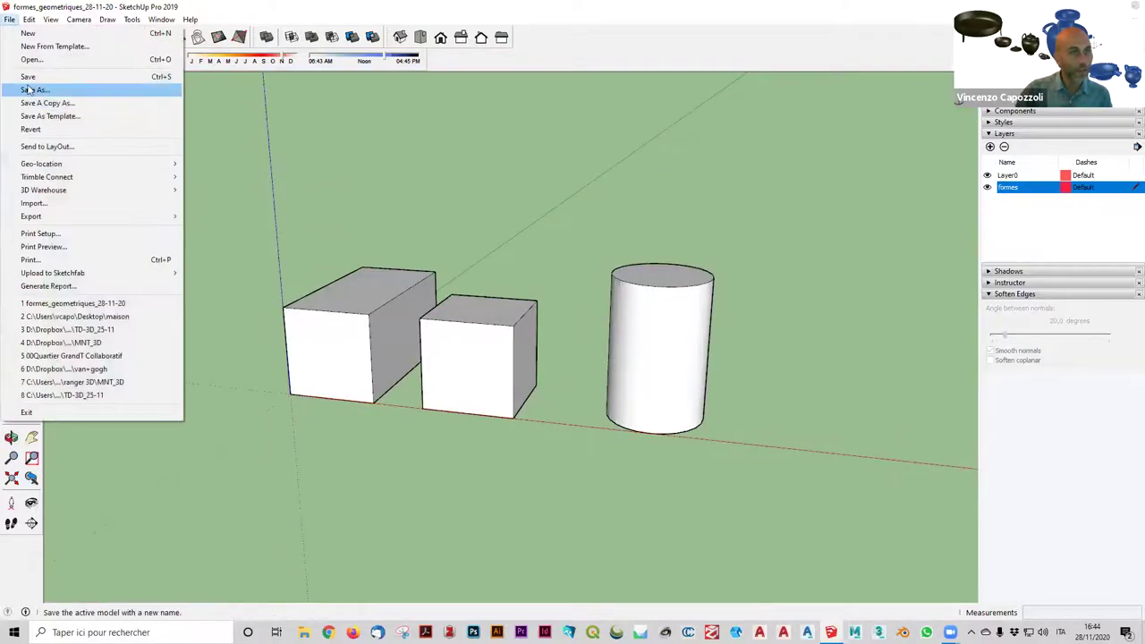
left_click(28, 76)
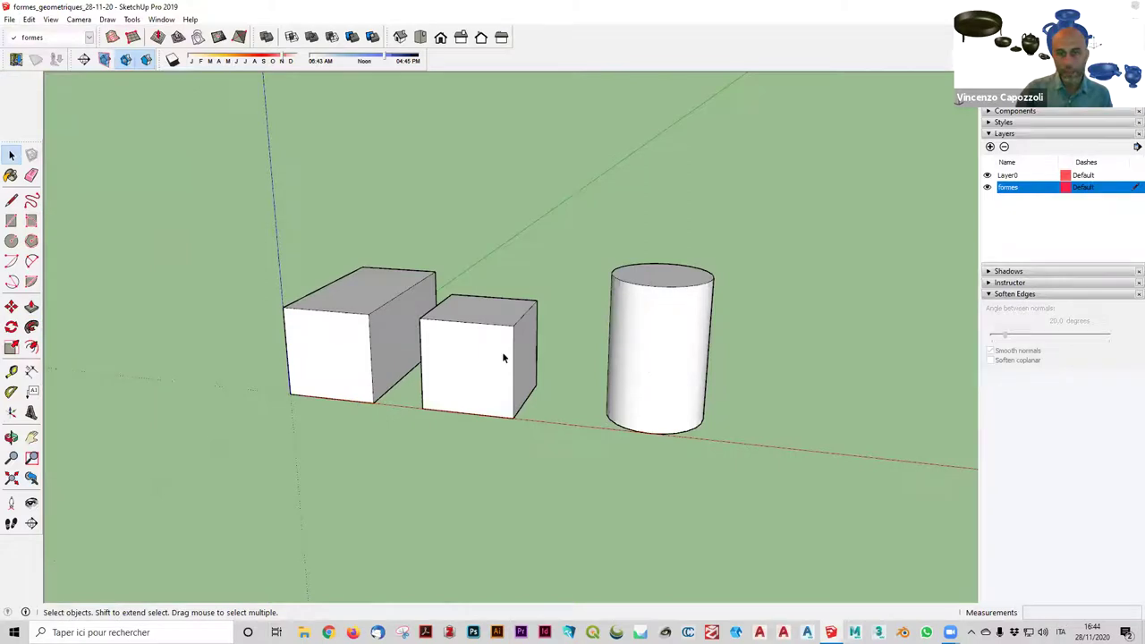
Select the cylinder's side and top faces, then the whole cylinder by triple-click.
left_click(660, 371)
mouse_move(747, 359)
middle_mouse_down()
mouse_move(659, 409)
mouse_move(637, 324)
middle_mouse_up()
left_click(637, 323)
left_click(689, 408)
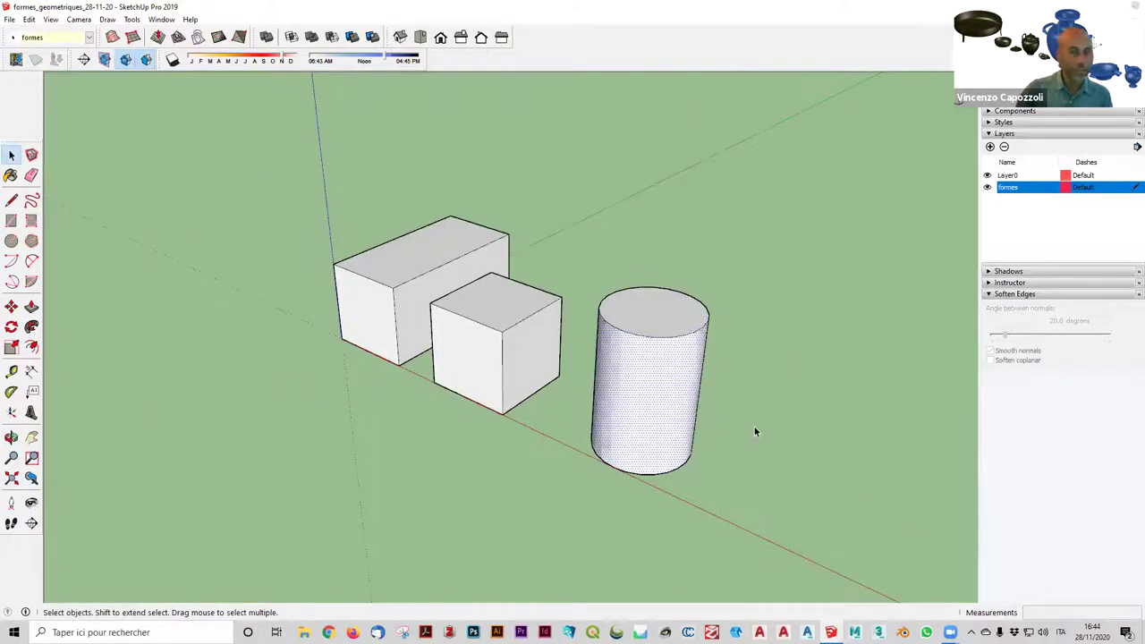
left_click(654, 322)
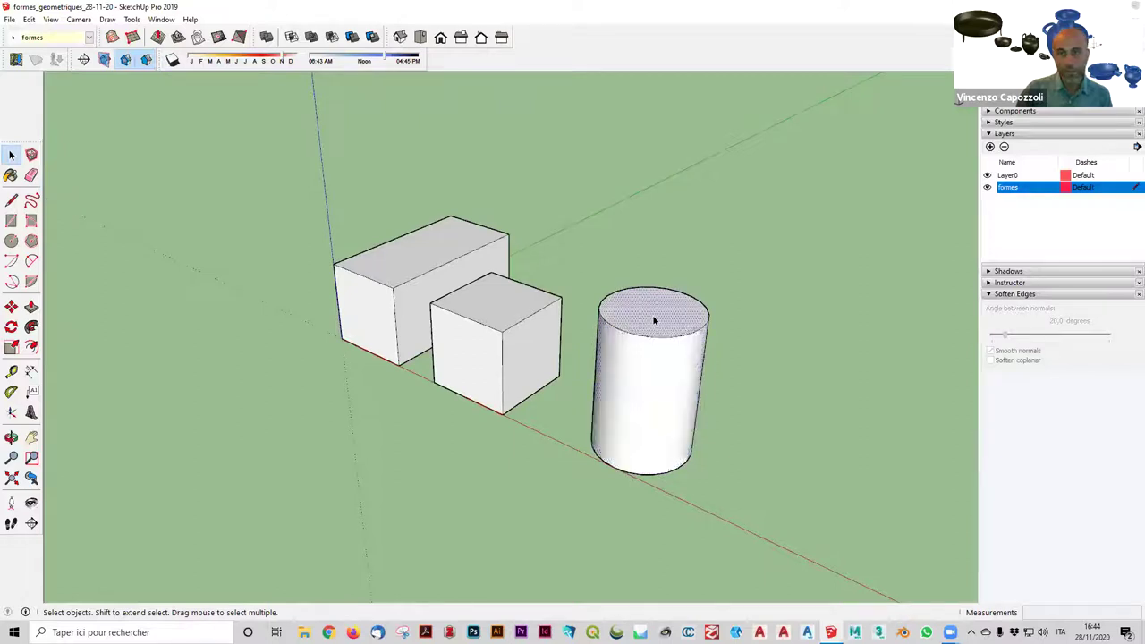
triple_click(653, 317)
mouse_move(709, 332)
middle_mouse_down()
mouse_move(723, 256)
mouse_move(751, 387)
middle_mouse_up()
left_click(748, 374)
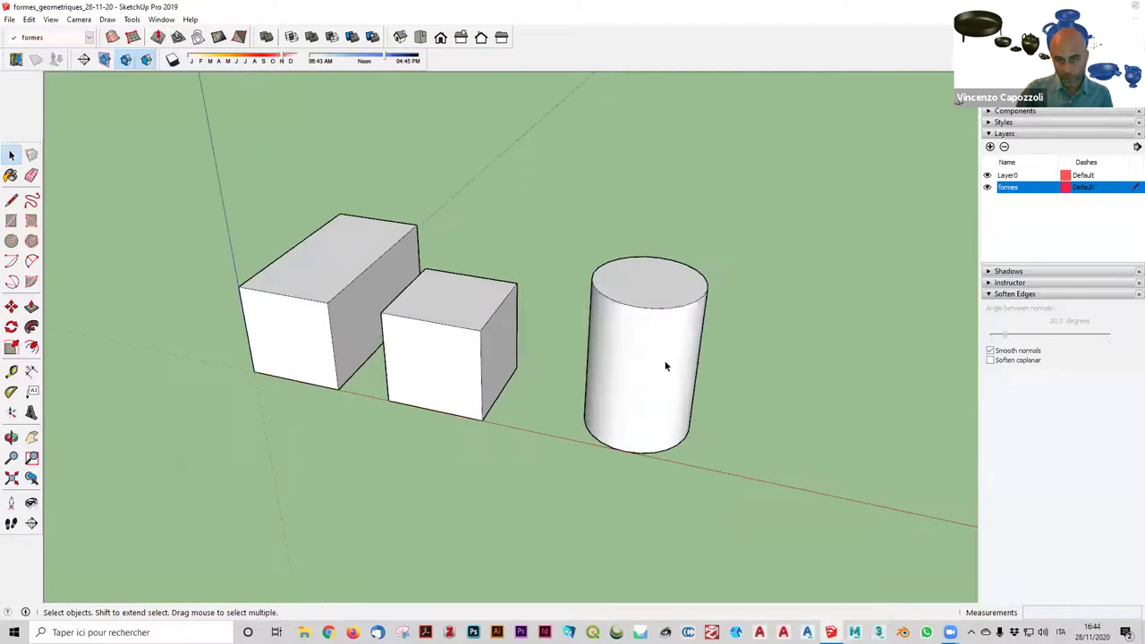
Select the cylinder's curved side again from several spots.
scroll(665, 365, "up", 3)
scroll(633, 281, "down", 2)
scroll(630, 324, "down", 2)
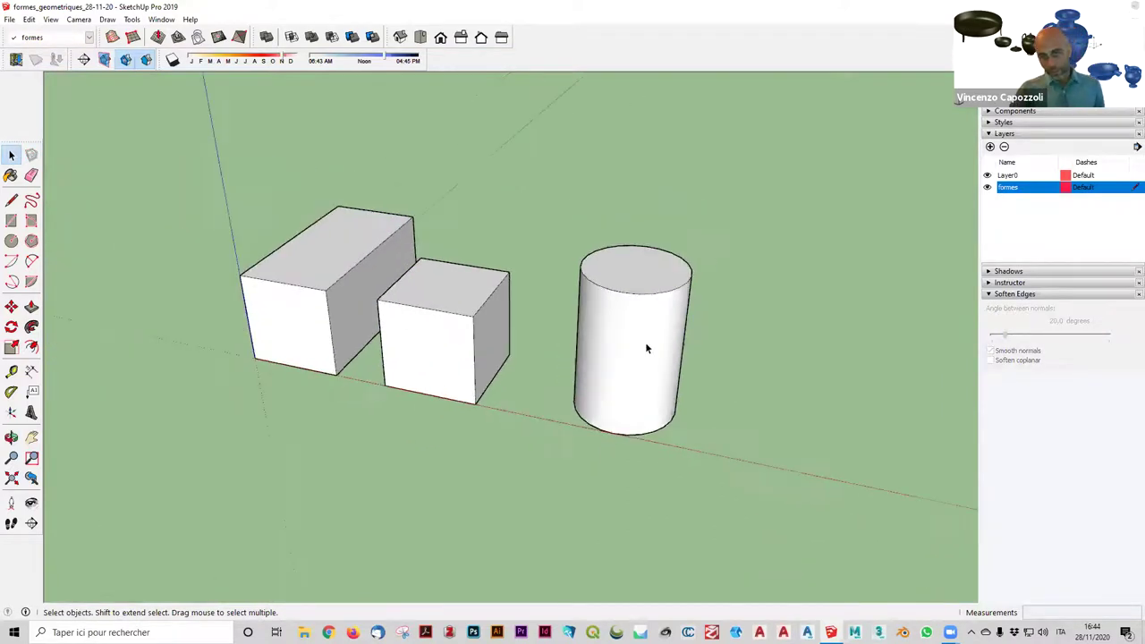
left_click(617, 363)
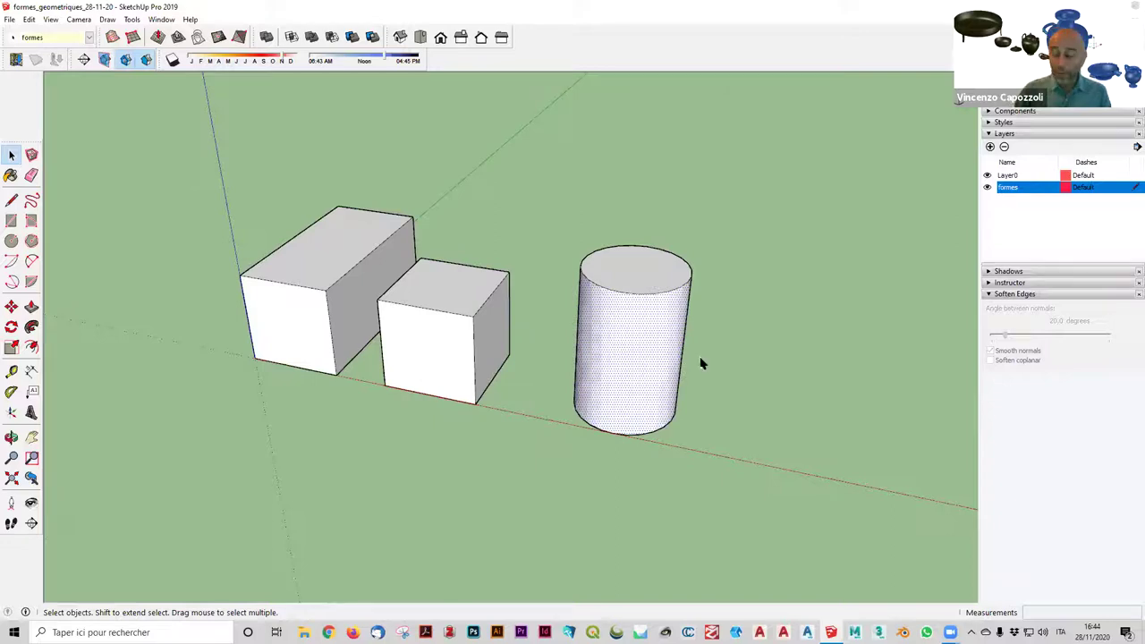
left_click(759, 354)
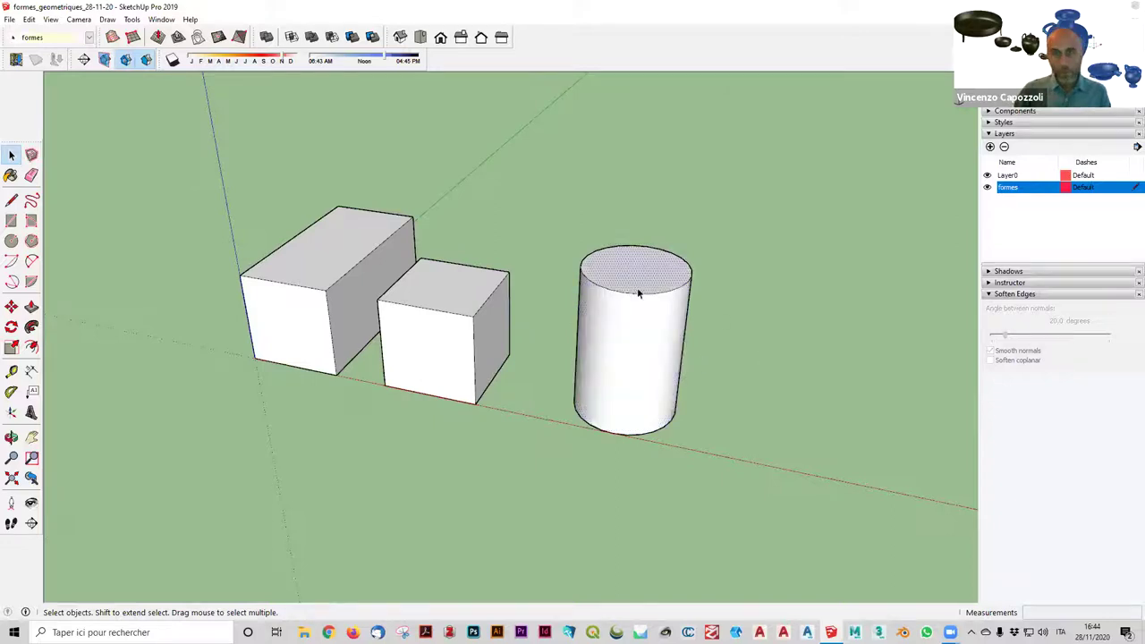
left_click(641, 341)
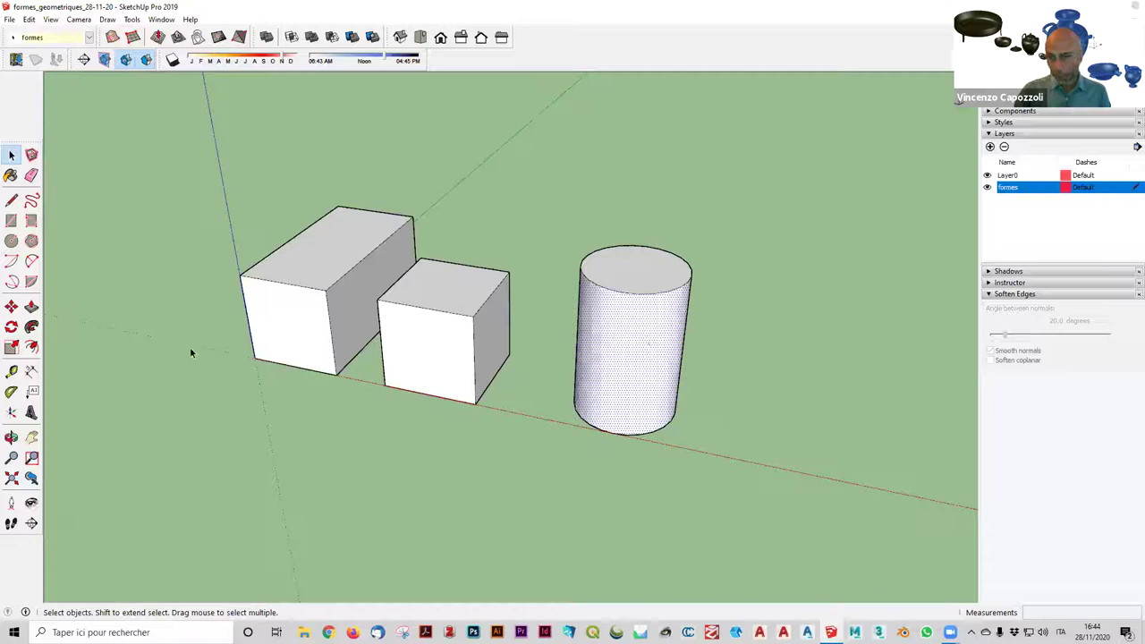
scroll(697, 376, "up", 2)
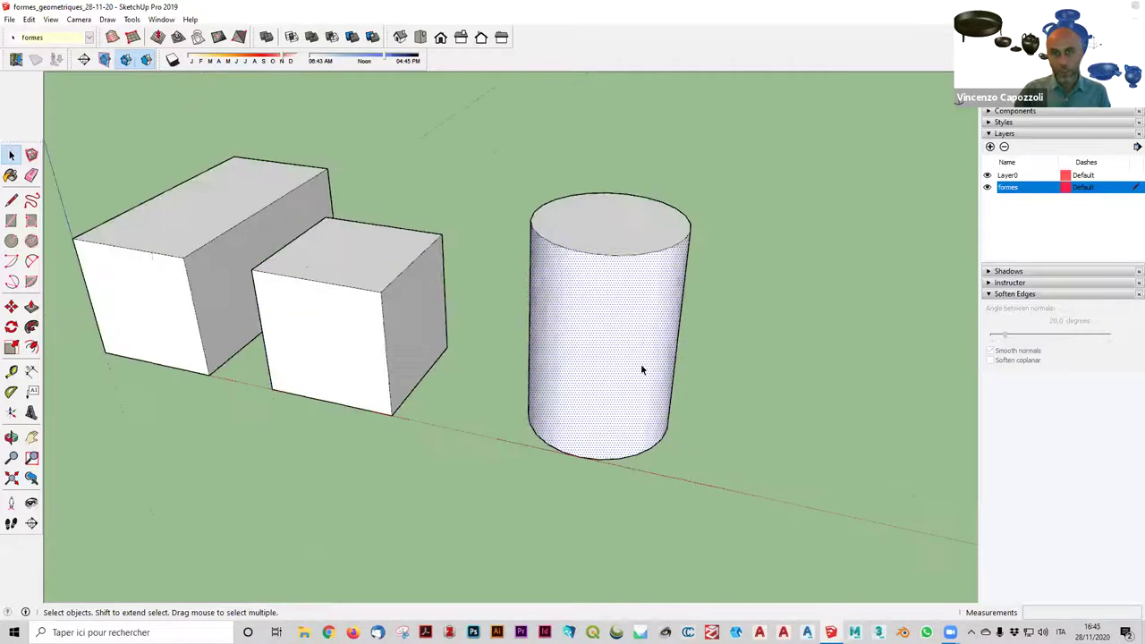
Triple-click to select the entire cylinder, orbit around it, and open its context menu.
triple_click(629, 365)
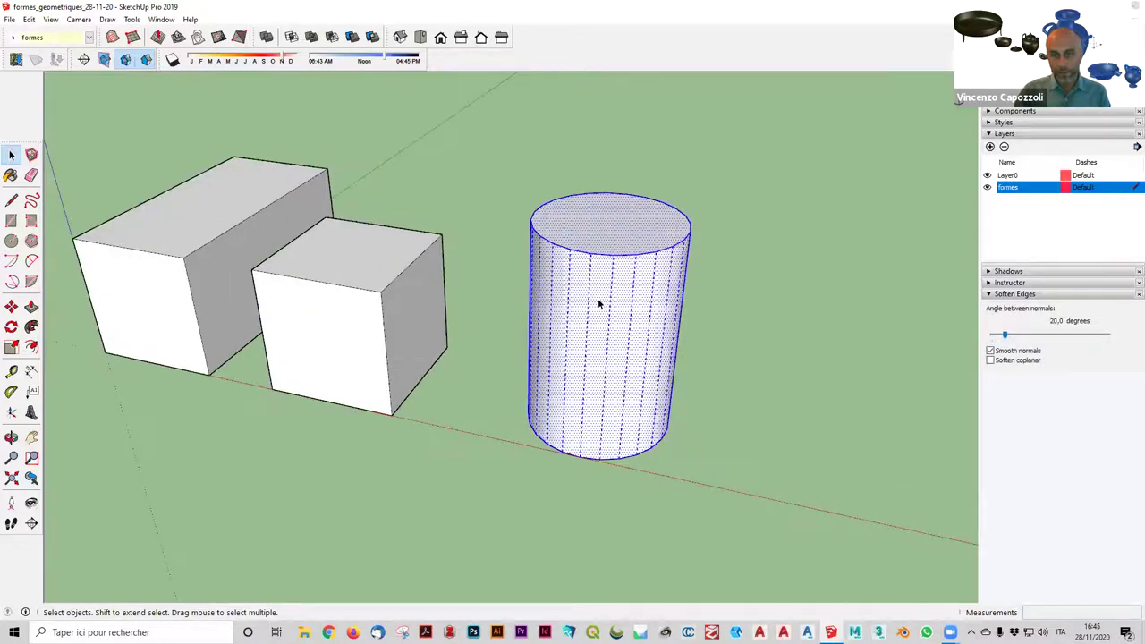
mouse_move(575, 341)
middle_mouse_down()
mouse_move(918, 484)
mouse_move(832, 412)
mouse_move(751, 317)
mouse_move(429, 358)
mouse_move(230, 320)
mouse_move(785, 421)
mouse_move(715, 415)
middle_mouse_up()
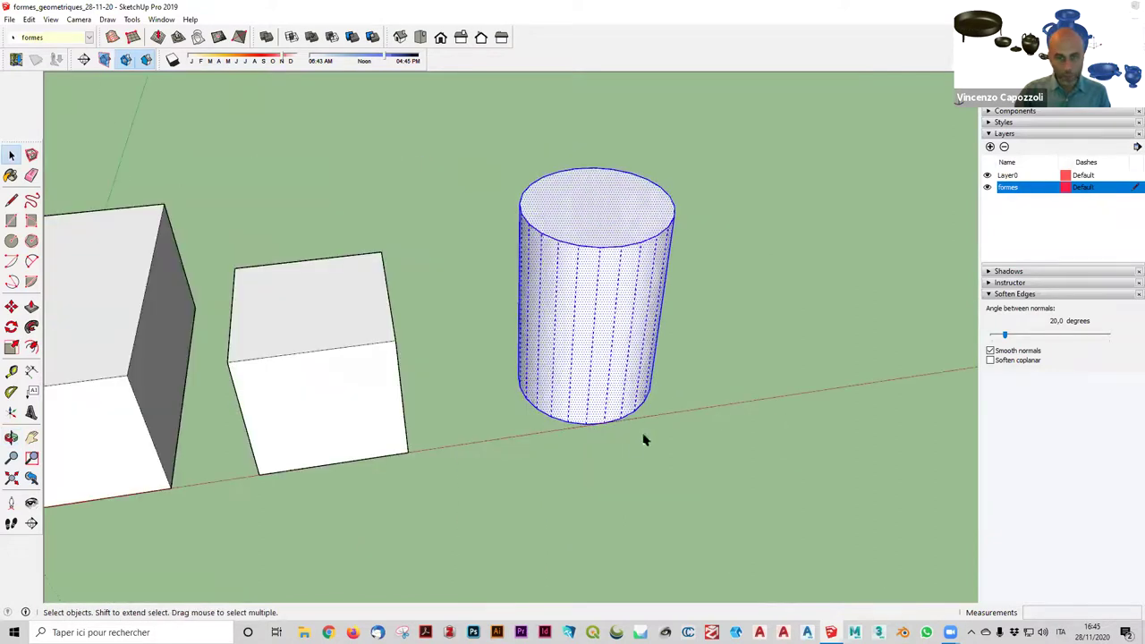
scroll(640, 425, "up", 2)
scroll(623, 436, "down", 3)
mouse_move(621, 434)
middle_mouse_down()
mouse_move(620, 353)
mouse_move(621, 542)
mouse_move(619, 341)
mouse_move(593, 346)
mouse_move(455, 238)
mouse_move(376, 128)
mouse_move(744, 352)
middle_mouse_up()
scroll(734, 358, "up", 2)
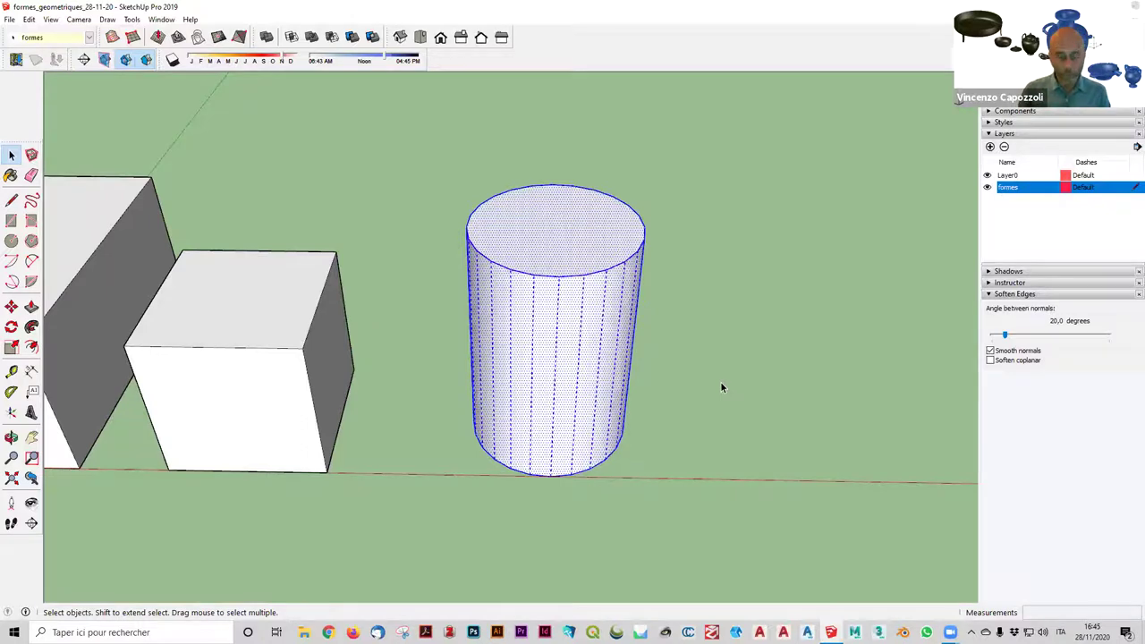
middle_click_drag(726, 351, 701, 394)
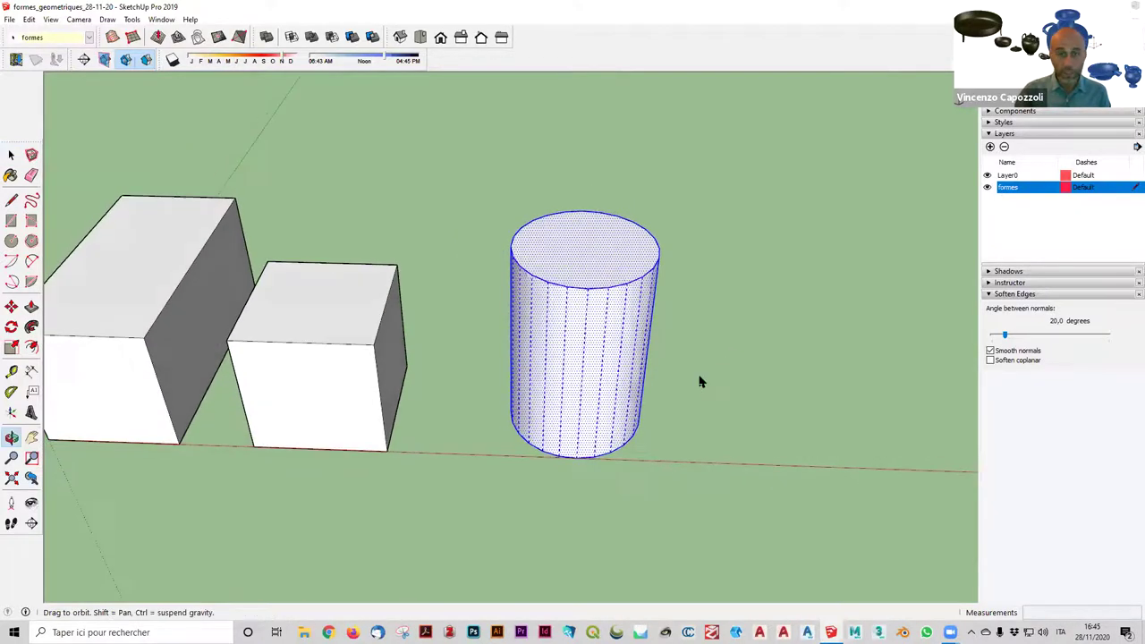
right_click(568, 254)
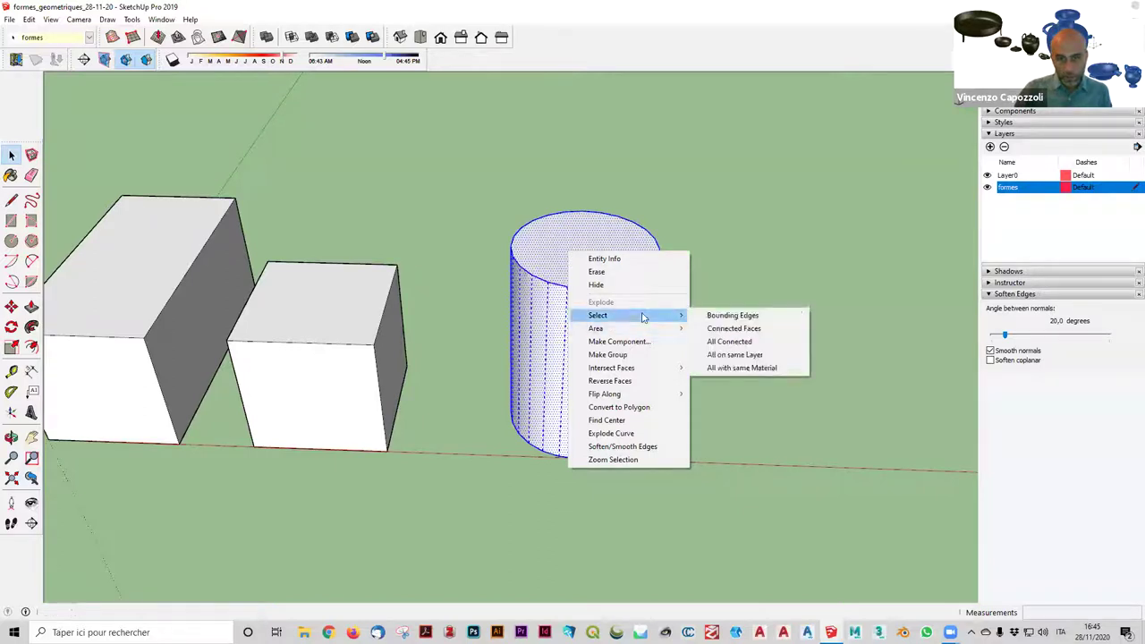
Make the cylinder into a group and reselect it.
left_click(610, 354)
left_click(777, 363)
left_click(603, 349)
mouse_move(713, 331)
middle_mouse_down()
mouse_move(782, 421)
mouse_move(563, 371)
mouse_move(545, 242)
mouse_move(171, 312)
middle_mouse_up()
Move the cylinder group left along the red axis, closer to the boxes.
left_click(10, 306)
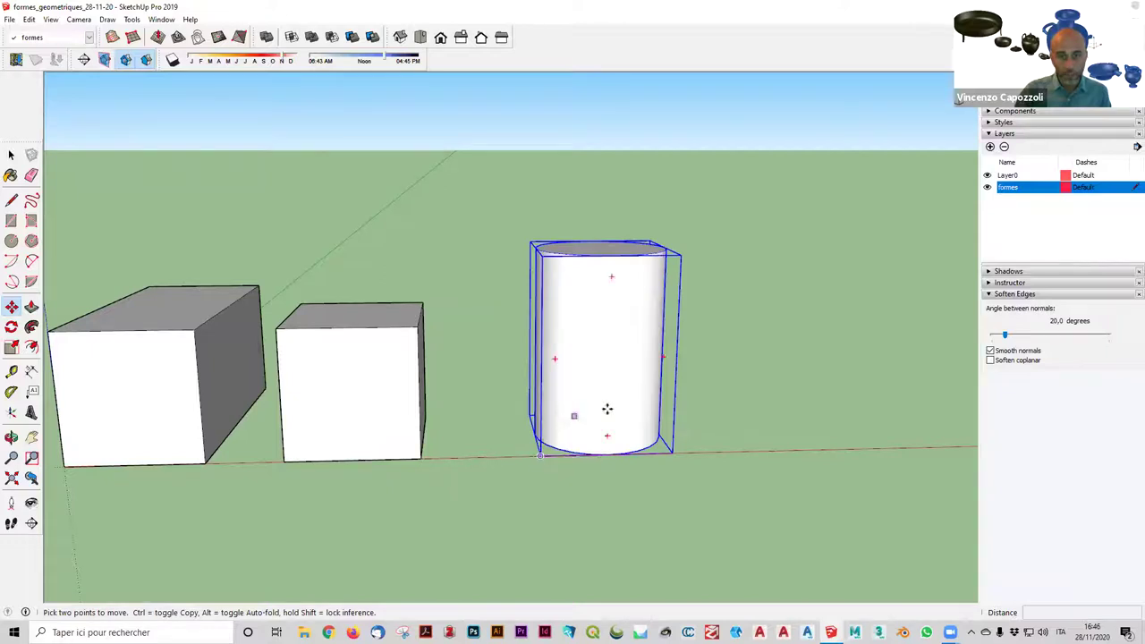
left_click(540, 456)
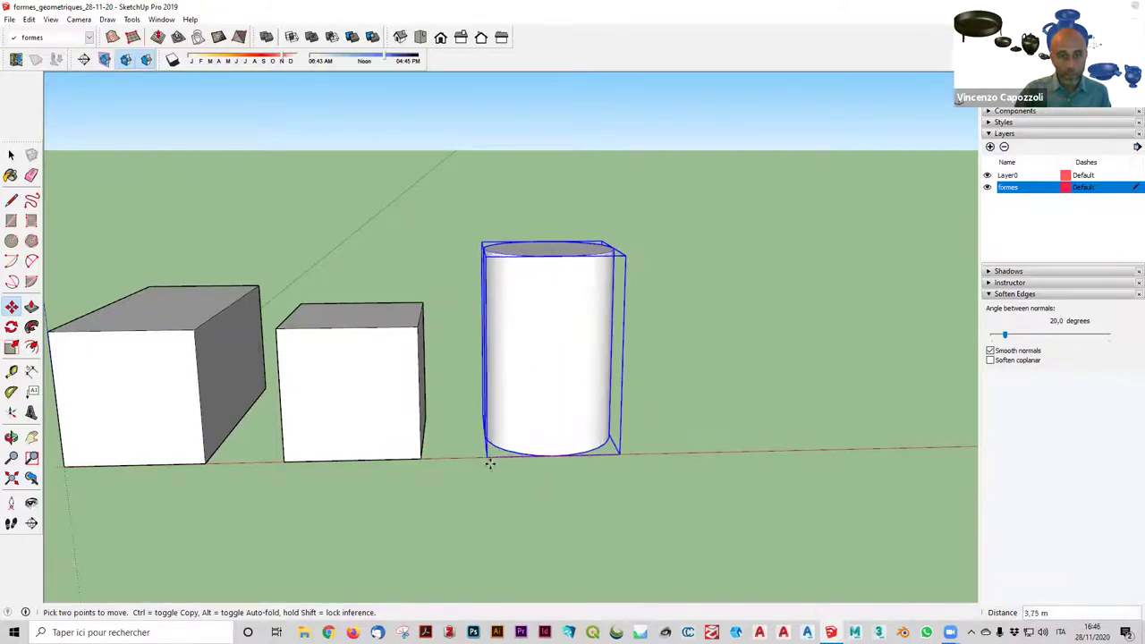
left_click(503, 463)
scroll(680, 483, "down", 1)
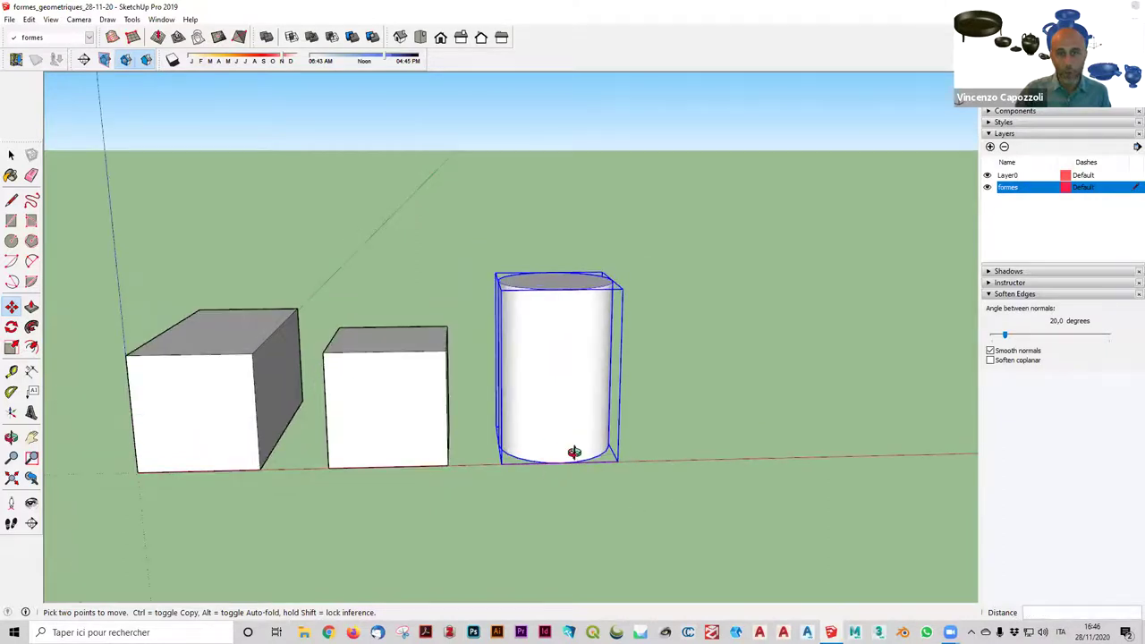
middle_click_drag(574, 452, 506, 462)
key("space")
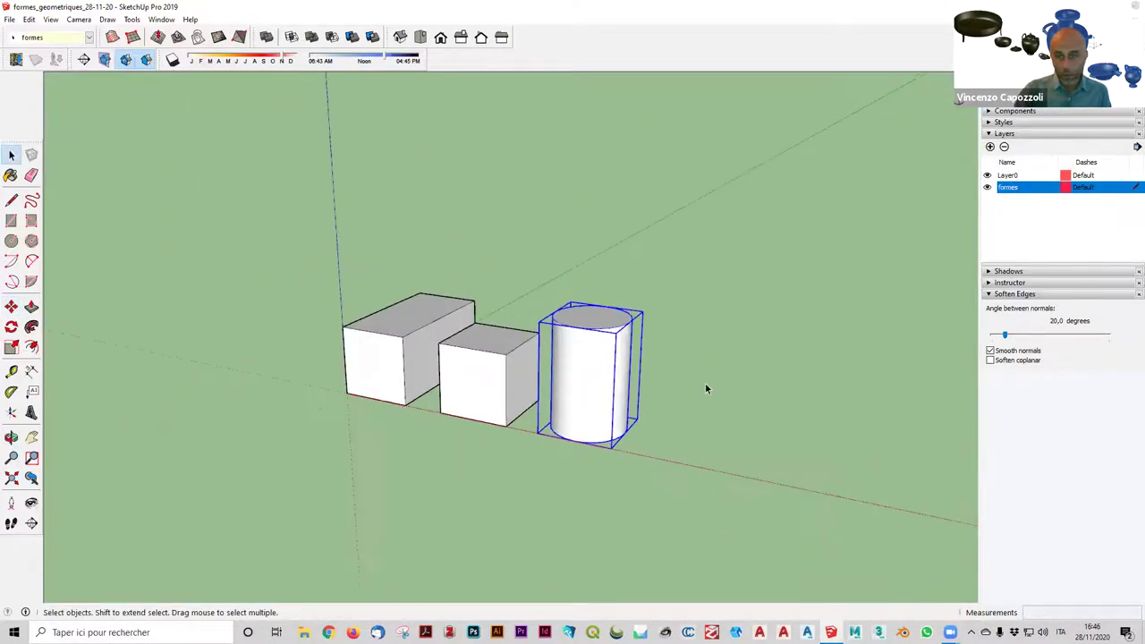
left_click(705, 388)
mouse_move(739, 429)
middle_mouse_down()
mouse_move(858, 528)
mouse_move(743, 304)
mouse_move(710, 423)
middle_mouse_up()
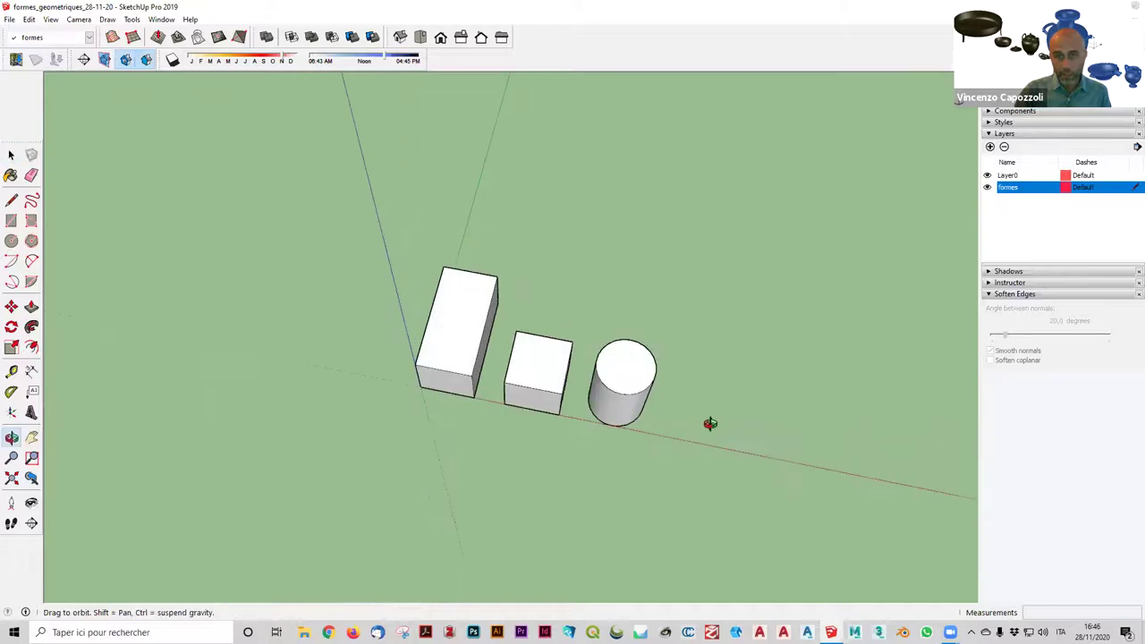
Activate the Circle tool and switch to Top view.
left_click(11, 240)
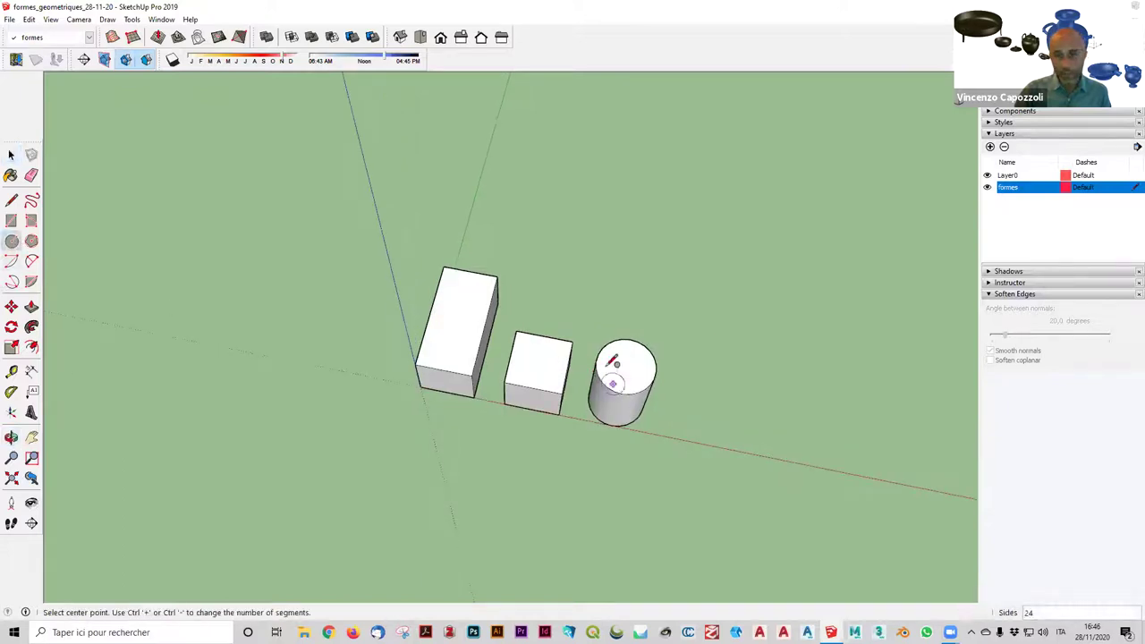
scroll(706, 434, "up", 1)
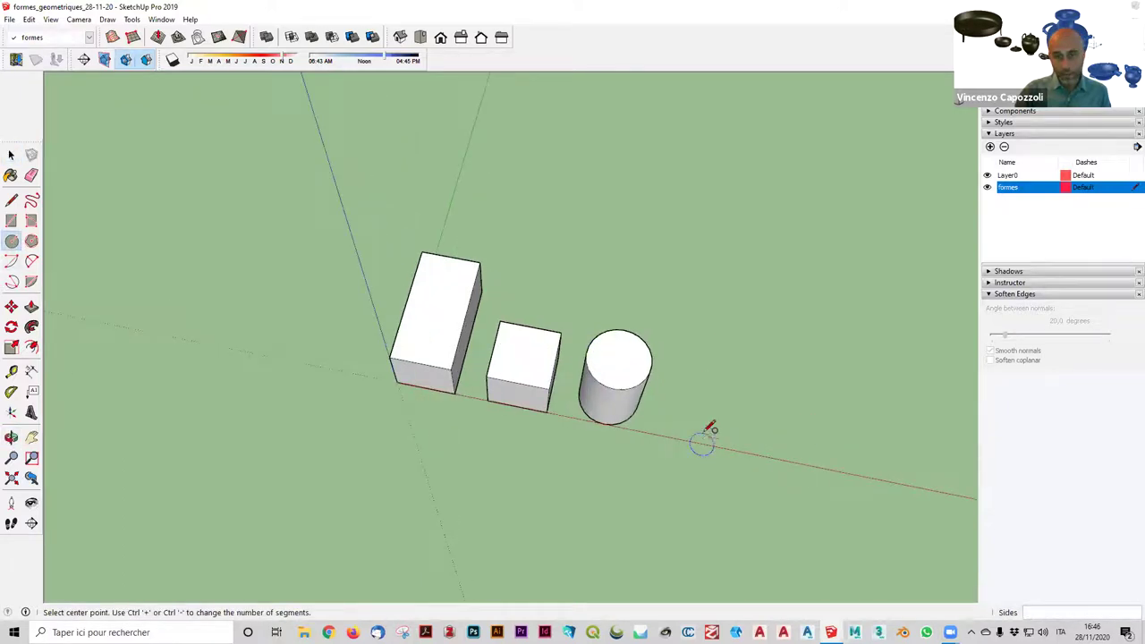
scroll(707, 434, "up", 1)
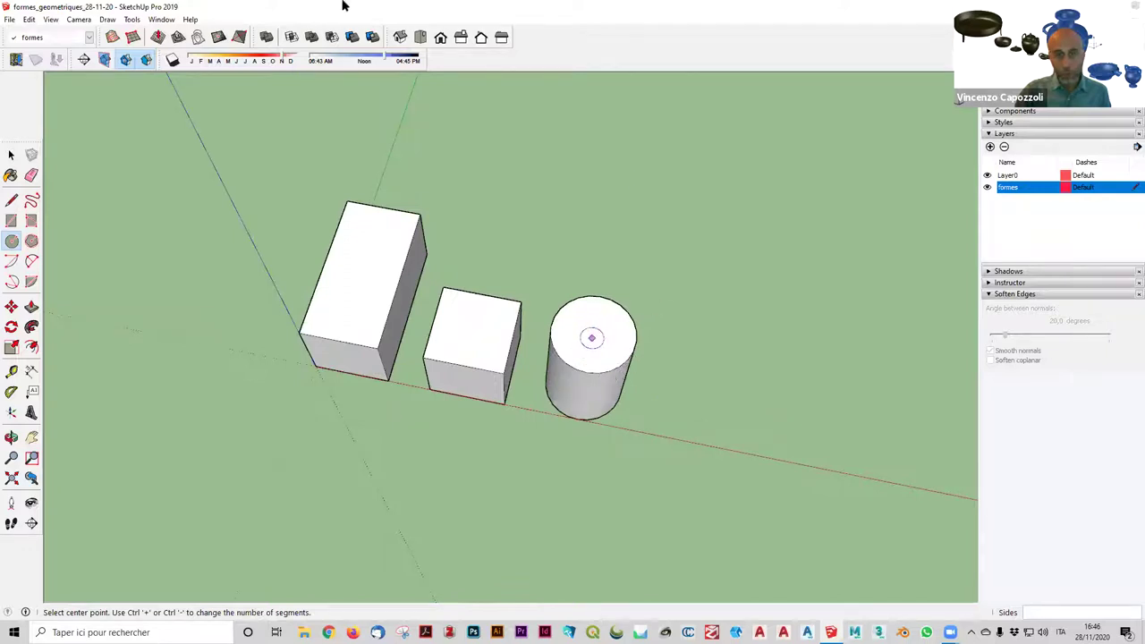
left_click(420, 37)
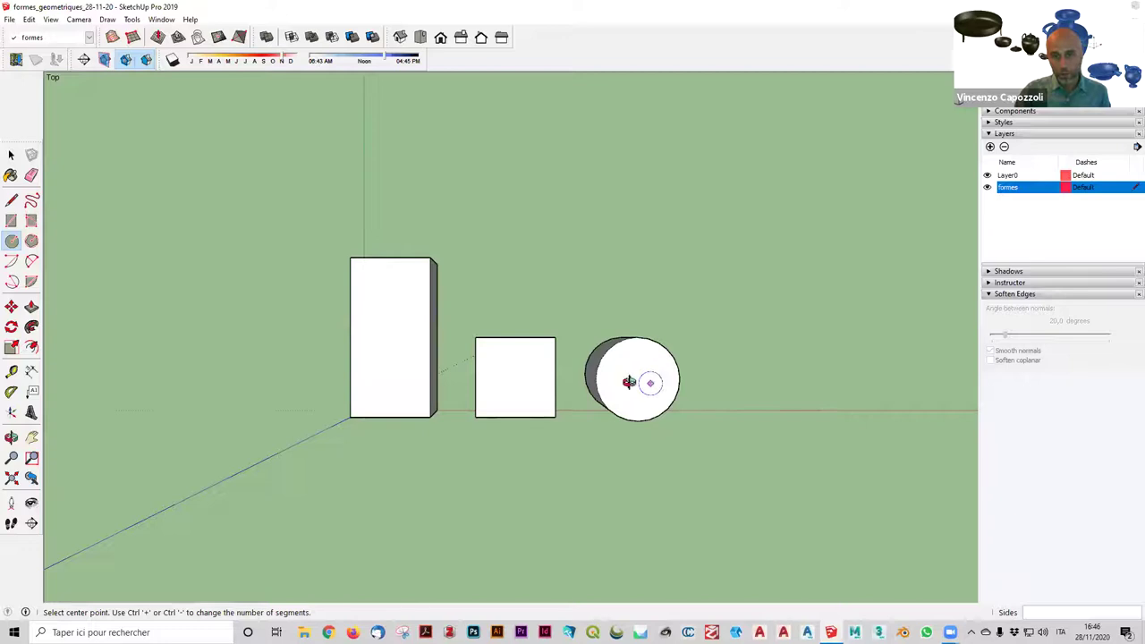
Orbit and zoom around the boxes and cylinder with the Circle tool active.
middle_click_drag(629, 382, 591, 438)
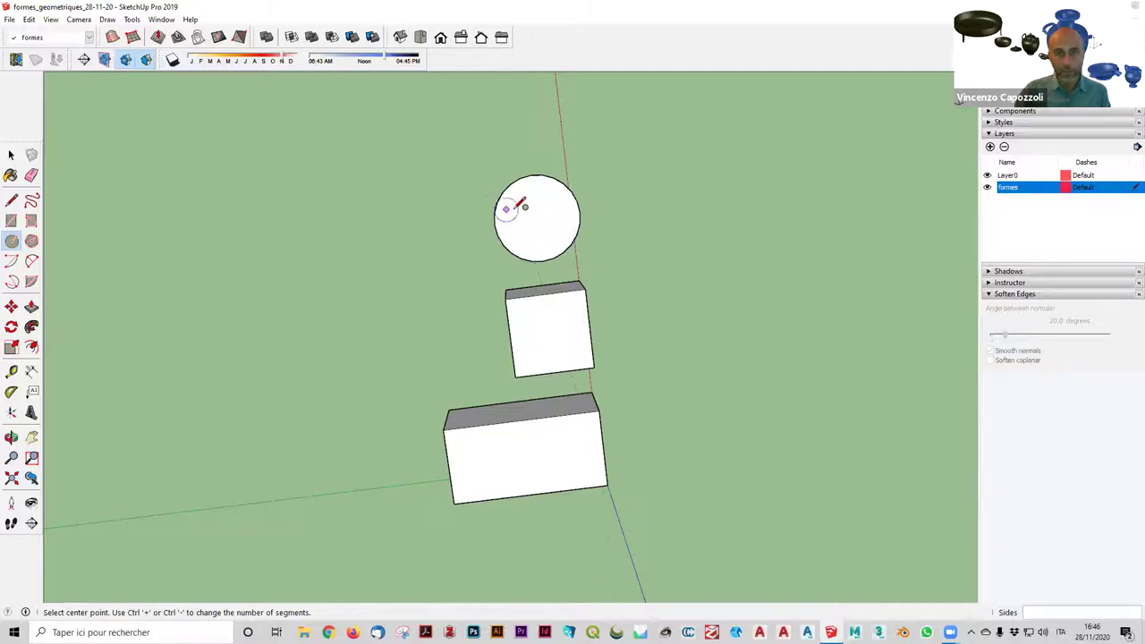
scroll(537, 212, "up", 1)
scroll(536, 218, "up", 1)
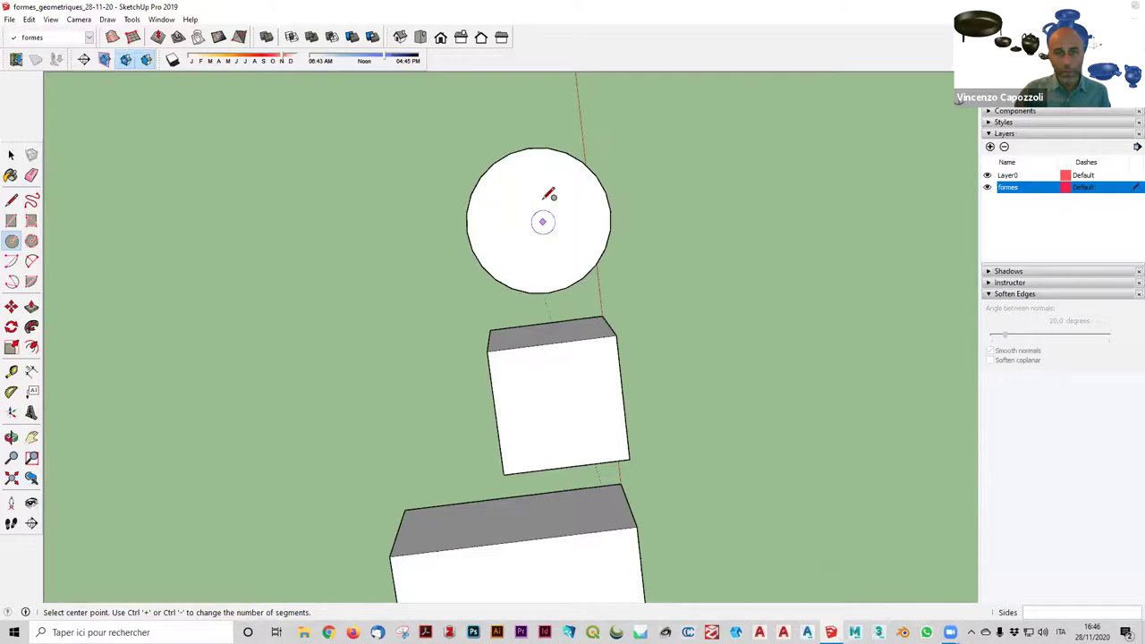
mouse_move(509, 97)
middle_mouse_down()
mouse_move(513, 202)
mouse_move(578, 240)
middle_mouse_up()
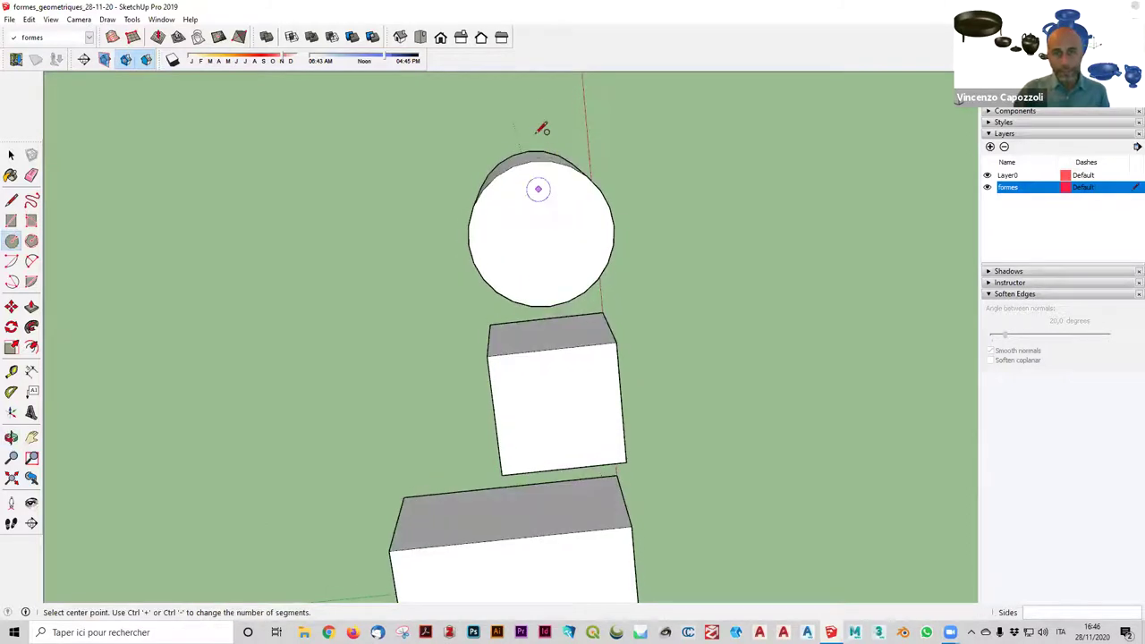
mouse_move(529, 110)
middle_mouse_down()
mouse_move(578, 84)
mouse_move(749, 358)
mouse_move(460, 417)
mouse_move(524, 153)
mouse_move(174, 424)
mouse_move(146, 260)
middle_mouse_up()
key("c")
left_click(400, 37)
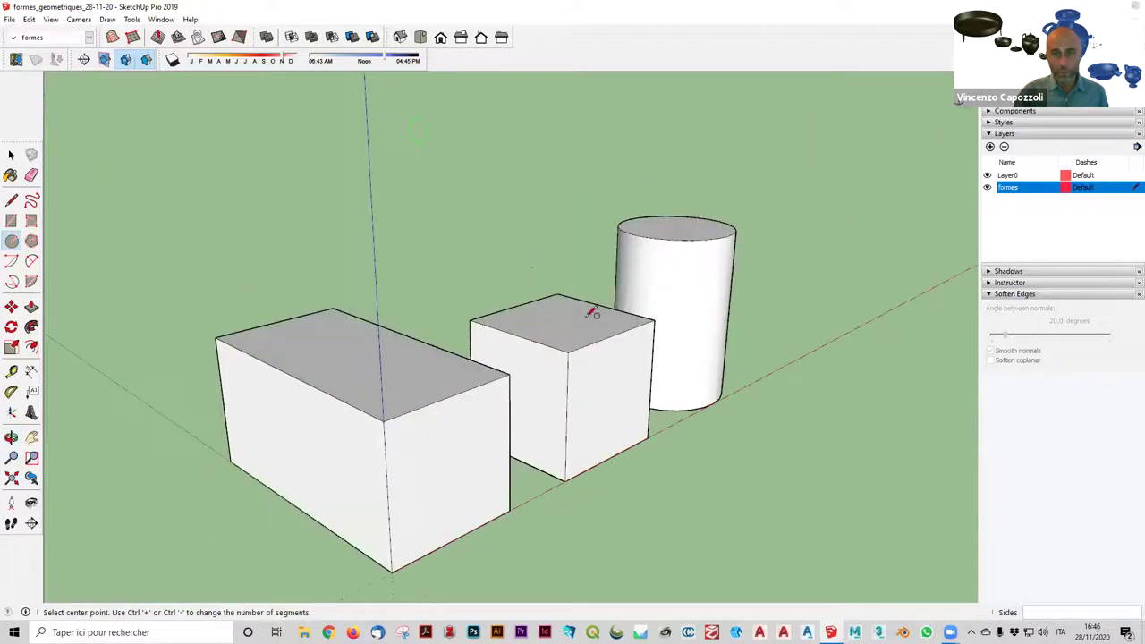
scroll(591, 313, "down", 3)
mouse_move(542, 416)
middle_mouse_down()
mouse_move(473, 447)
mouse_move(716, 491)
mouse_move(644, 508)
mouse_move(545, 471)
middle_mouse_up()
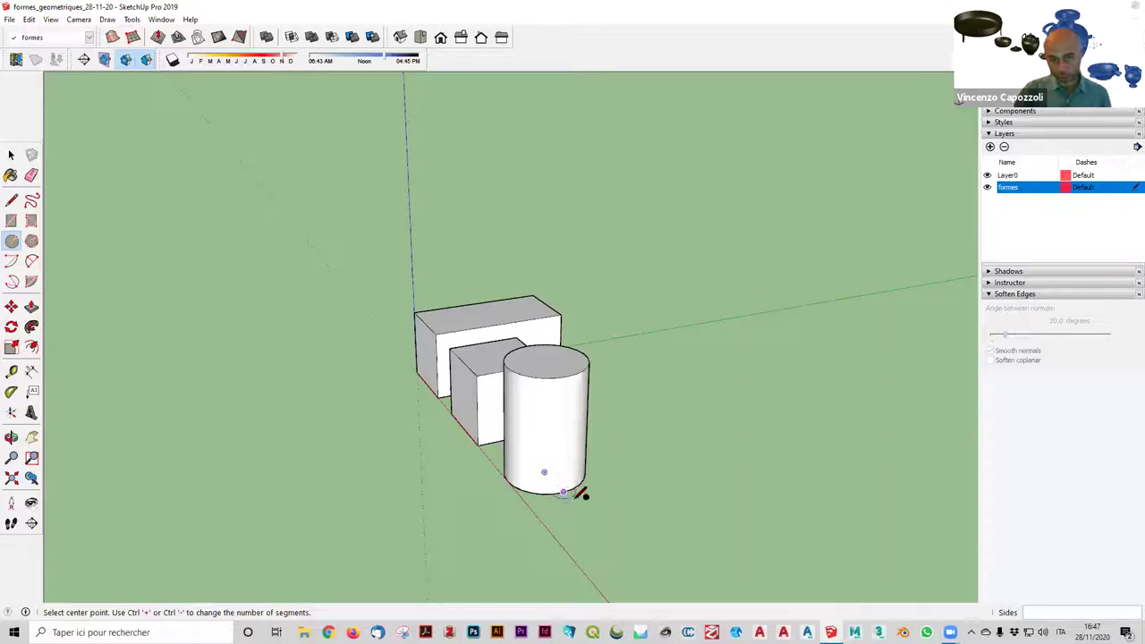
scroll(598, 504, "up", 2)
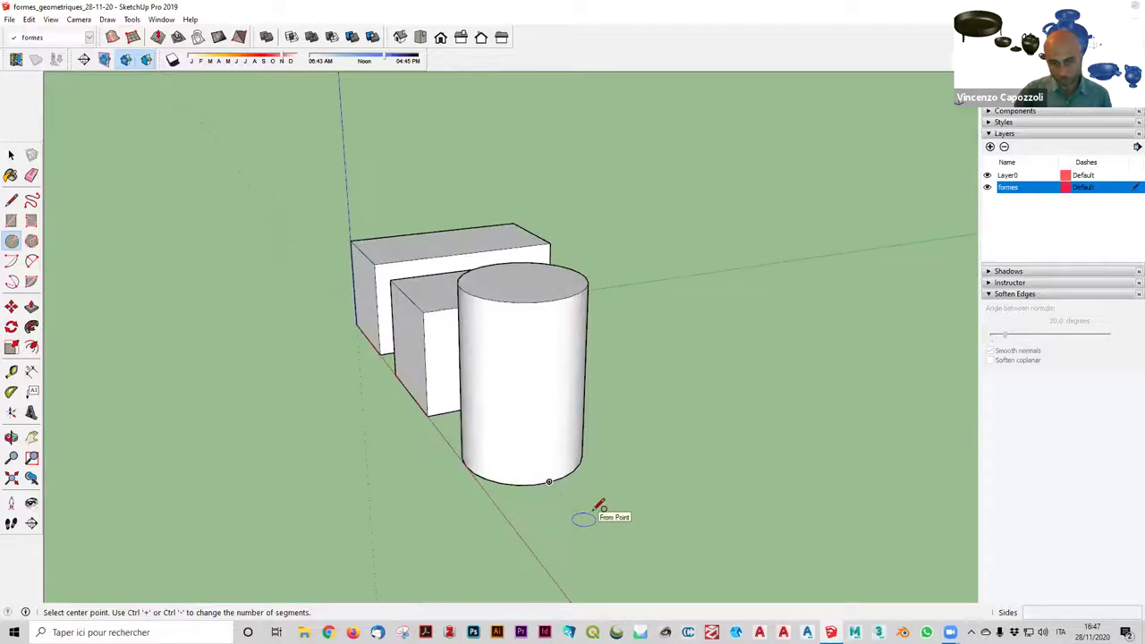
scroll(586, 493, "up", 2)
scroll(563, 477, "up", 2)
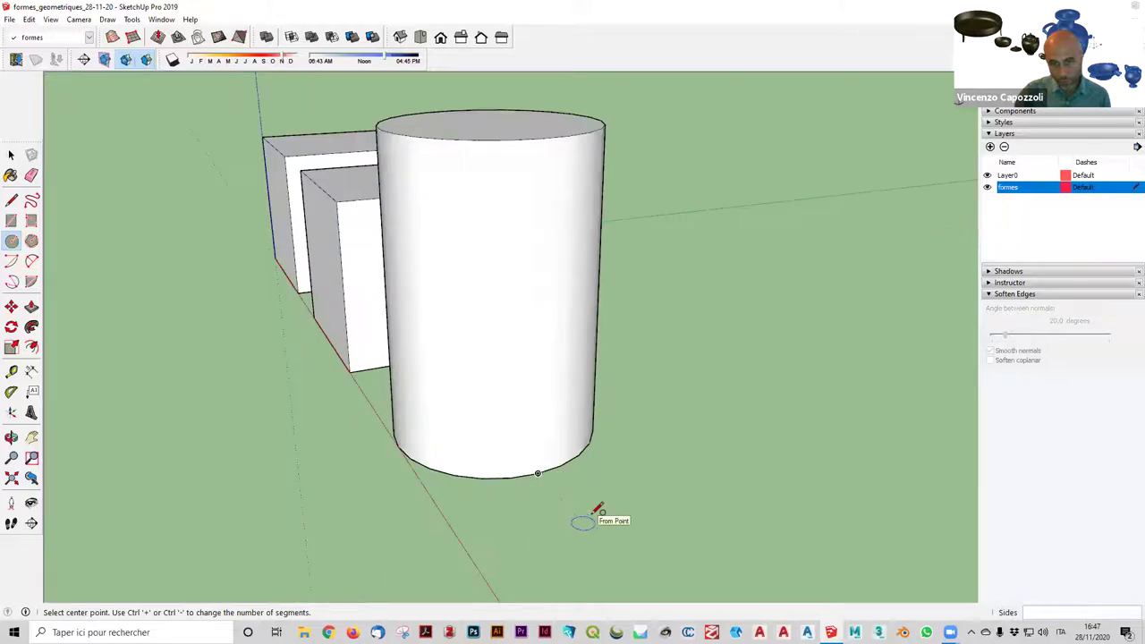
scroll(594, 512, "down", 1)
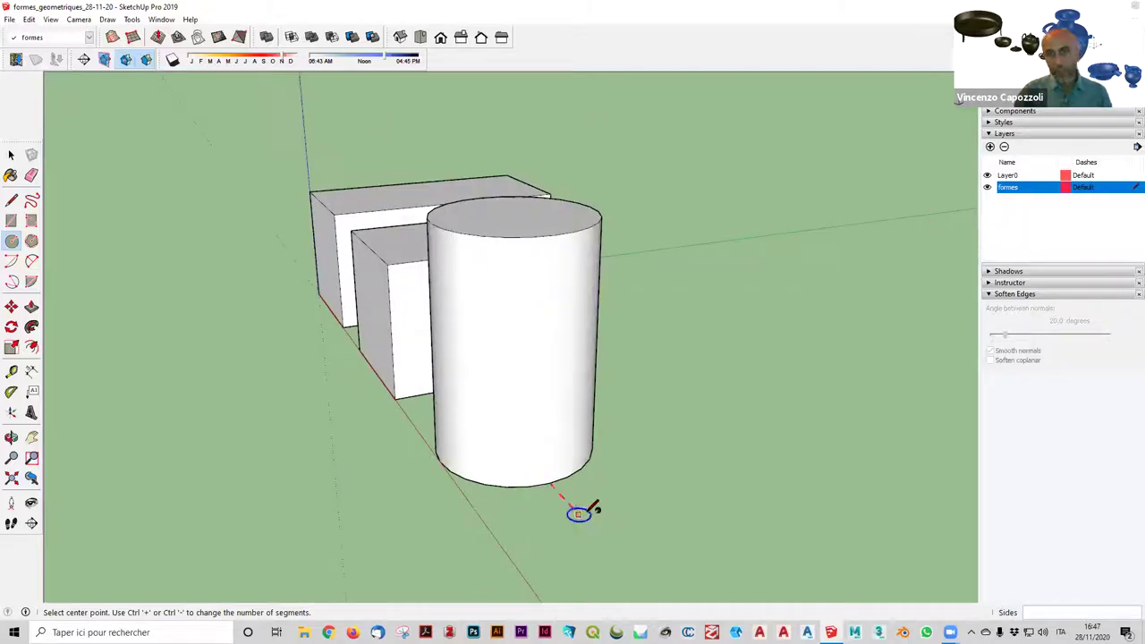
scroll(612, 530, "down", 1)
scroll(617, 532, "down", 1)
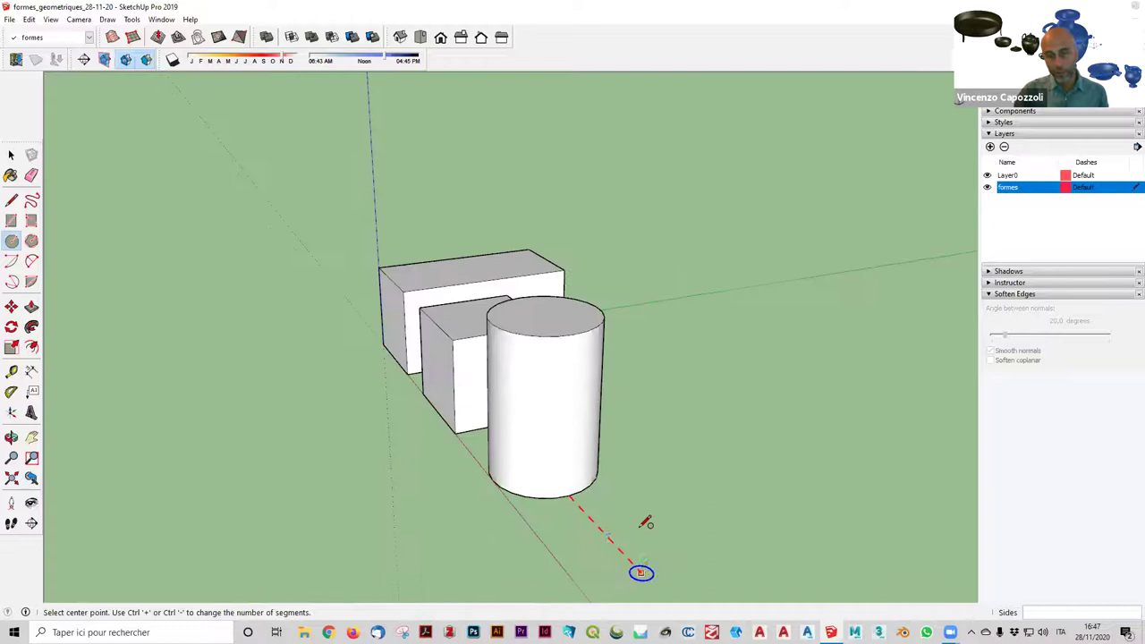
scroll(646, 521, "down", 1)
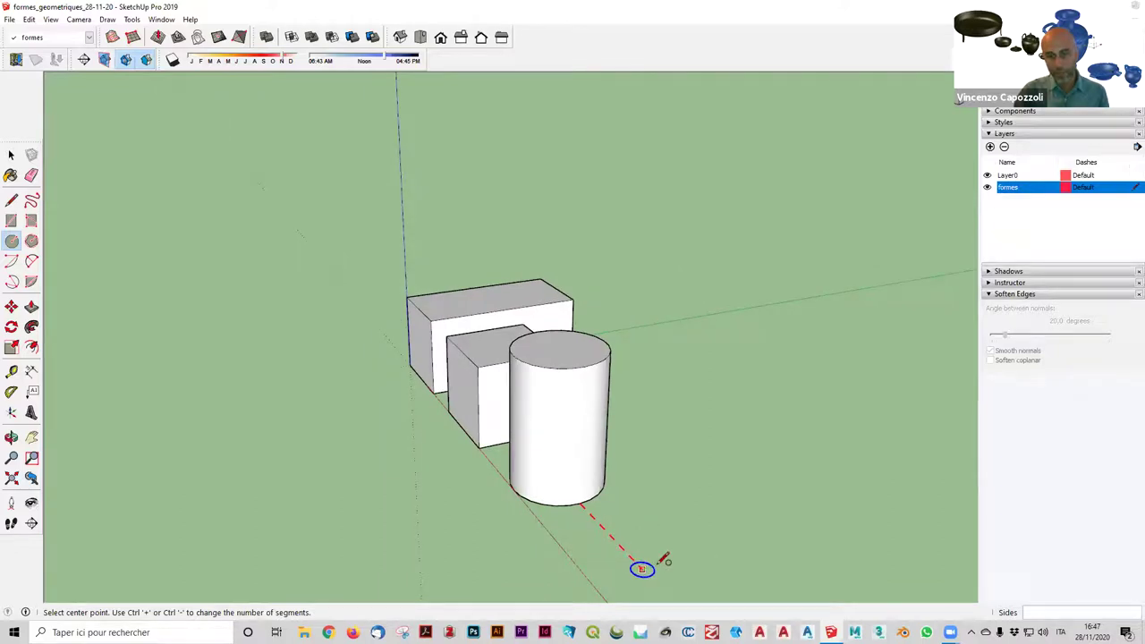
left_click(650, 573)
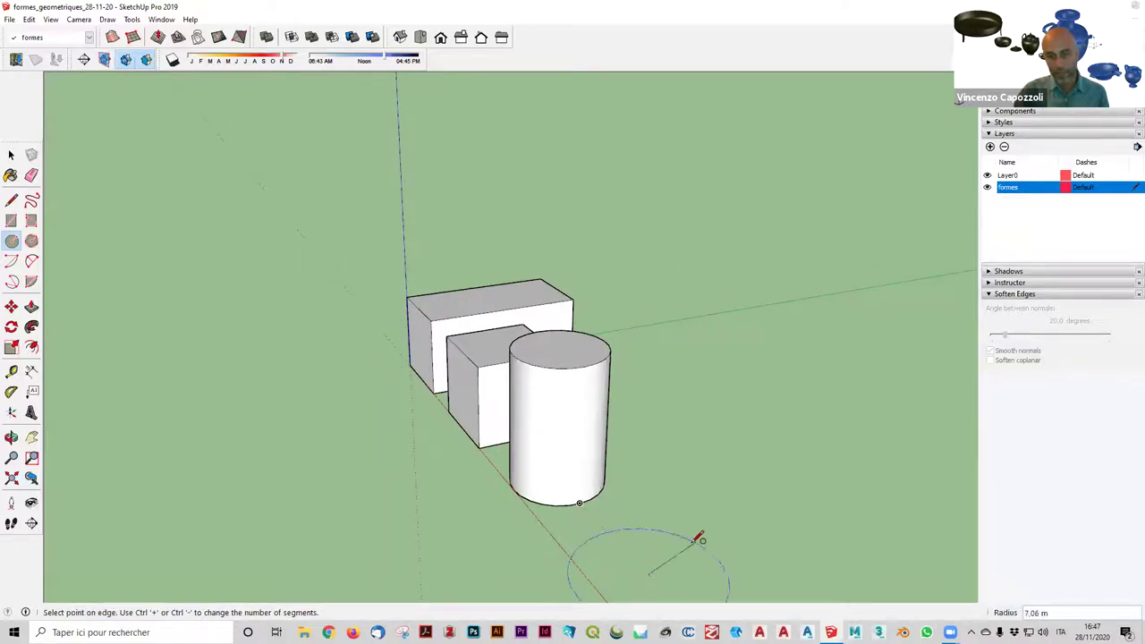
scroll(698, 538, "down", 1)
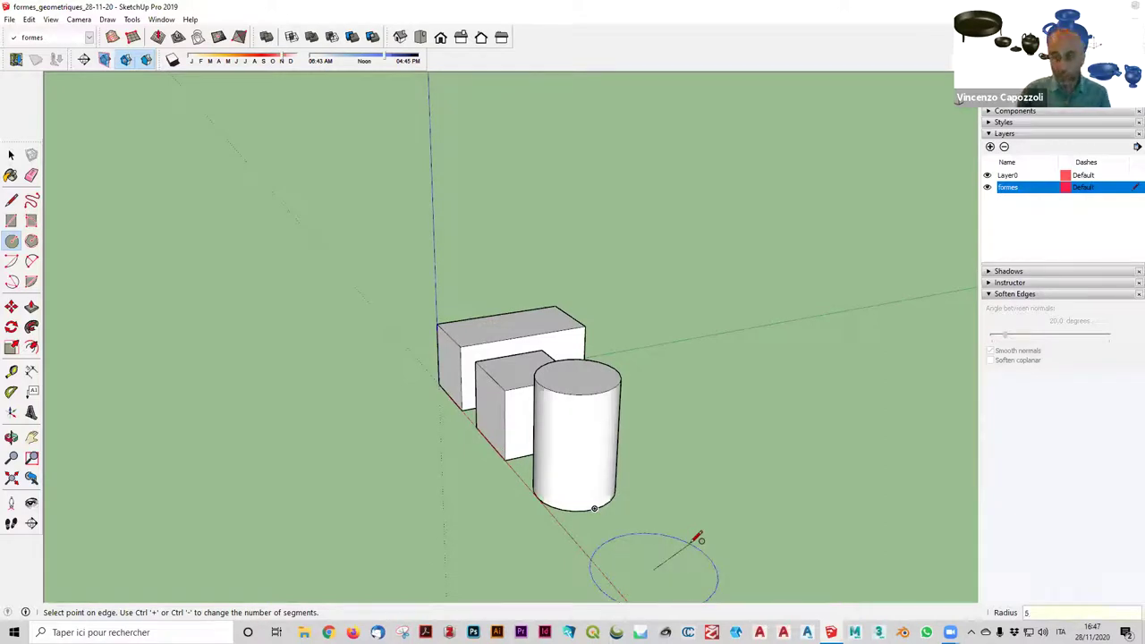
key("Return")
mouse_move(749, 537)
middle_mouse_down()
mouse_move(486, 485)
mouse_move(519, 613)
mouse_move(629, 455)
mouse_move(247, 401)
middle_mouse_up()
scroll(247, 401, "down", 2)
key("space")
mouse_move(450, 471)
middle_mouse_down()
mouse_move(618, 503)
mouse_move(647, 495)
middle_mouse_up()
scroll(566, 393, "up", 3)
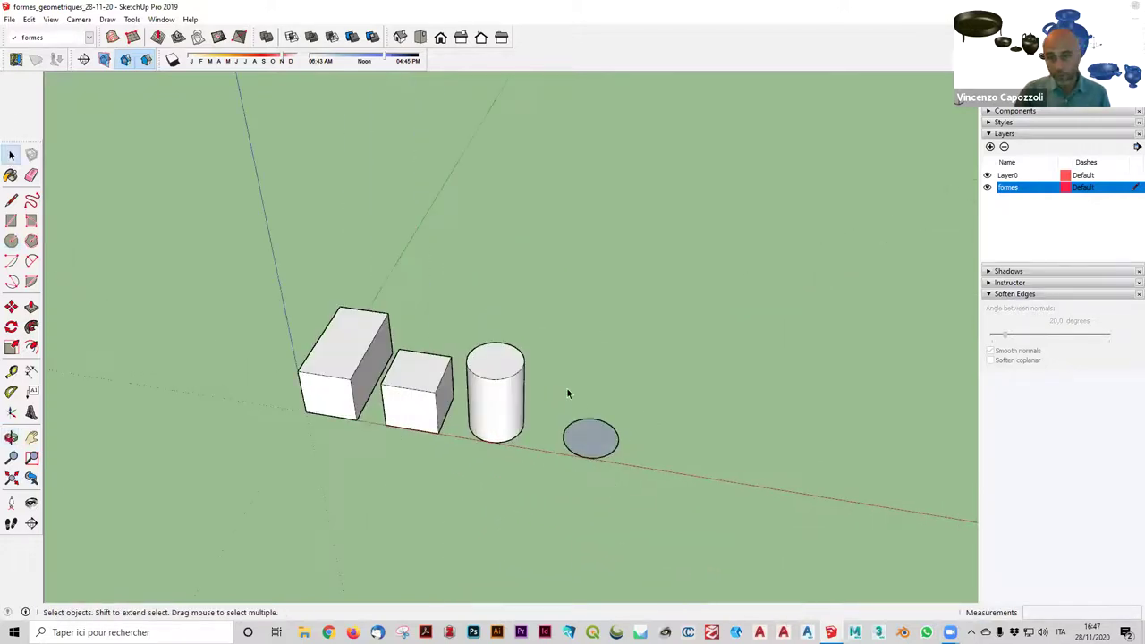
scroll(672, 448, "up", 2)
scroll(662, 465, "up", 2)
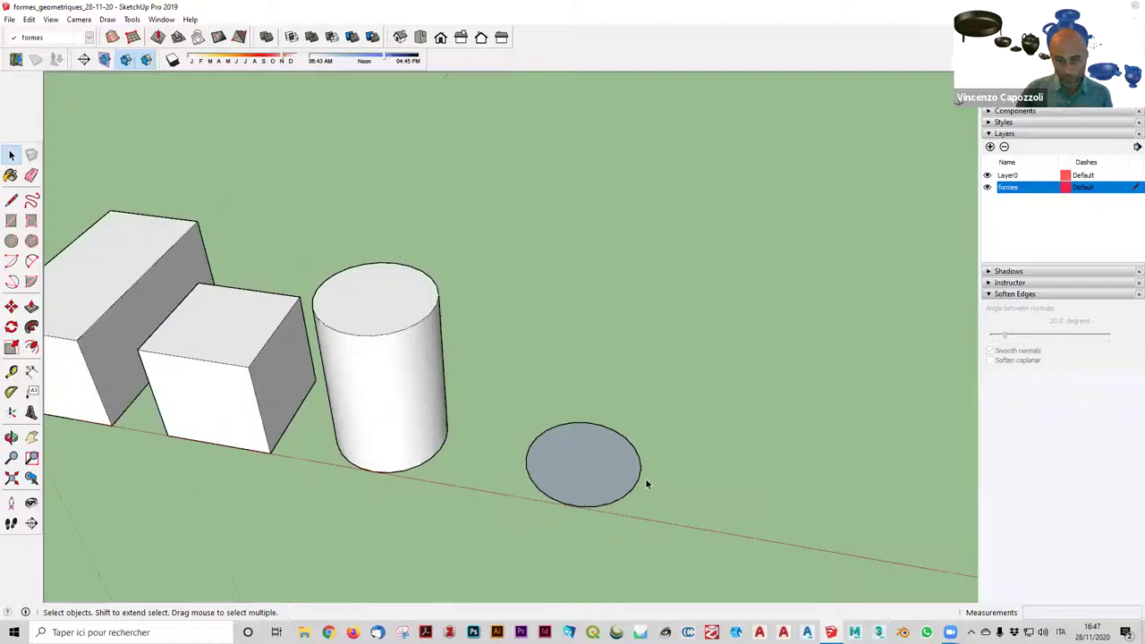
mouse_move(711, 525)
middle_mouse_down()
mouse_move(720, 572)
mouse_move(550, 560)
mouse_move(549, 575)
middle_mouse_up()
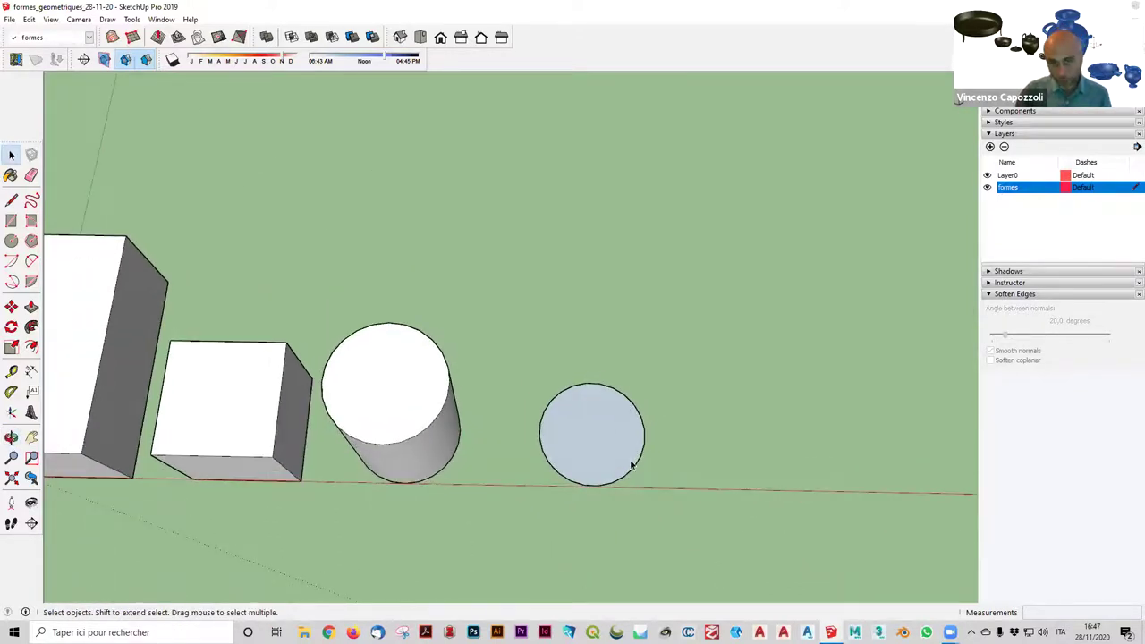
scroll(630, 465, "up", 2)
scroll(617, 437, "up", 1)
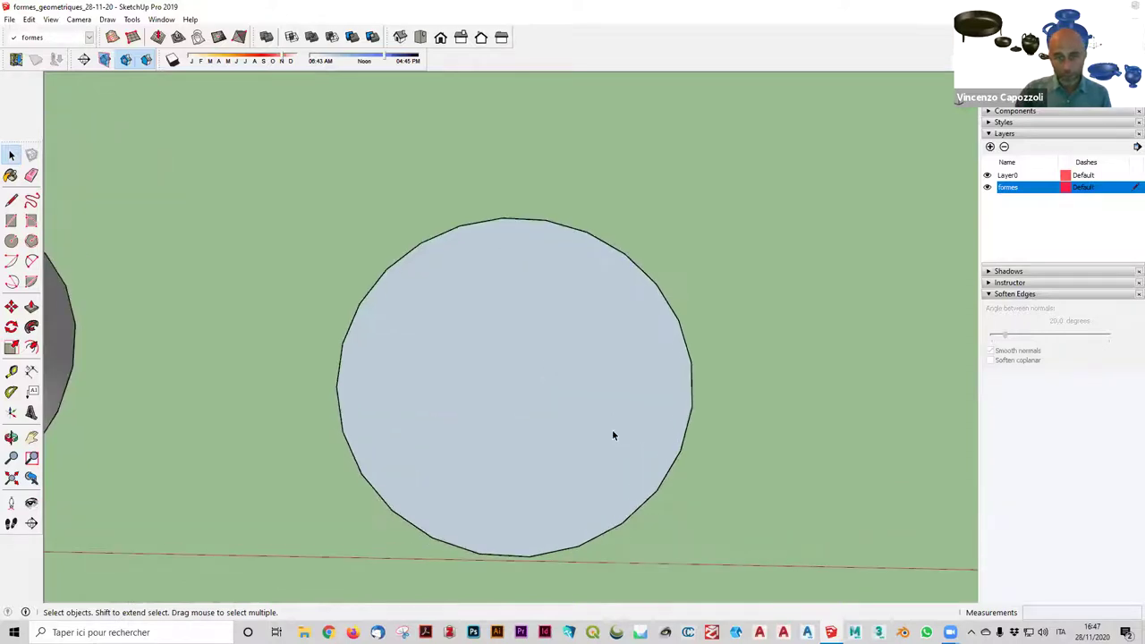
scroll(612, 432, "up", 1)
scroll(612, 431, "up", 1)
scroll(608, 435, "down", 1)
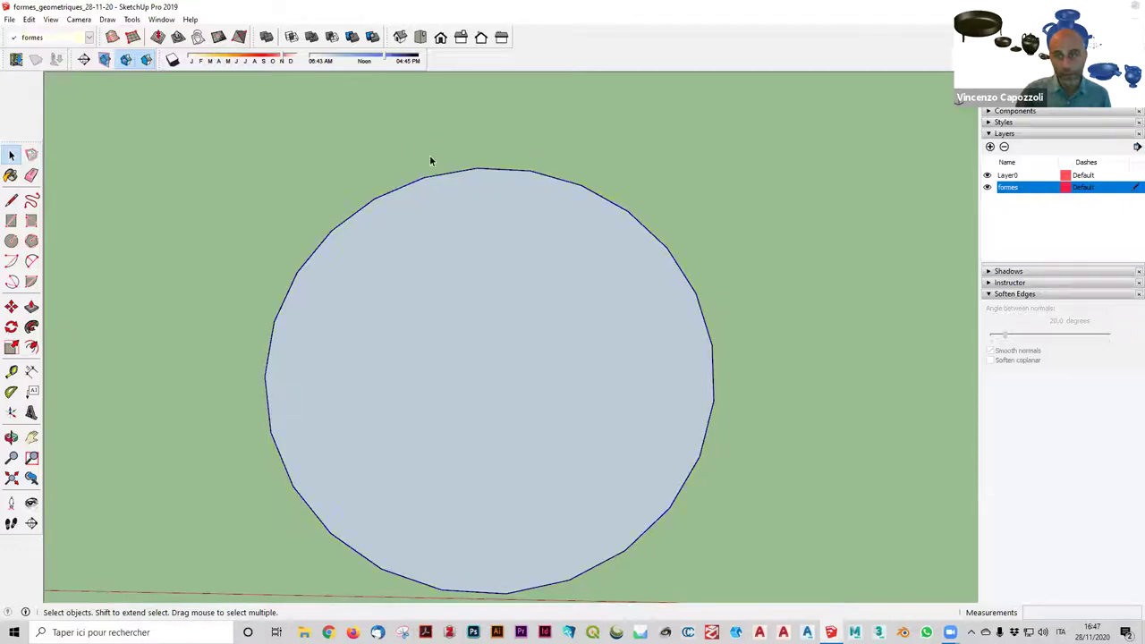
scroll(451, 499, "down", 3)
scroll(434, 477, "down", 1)
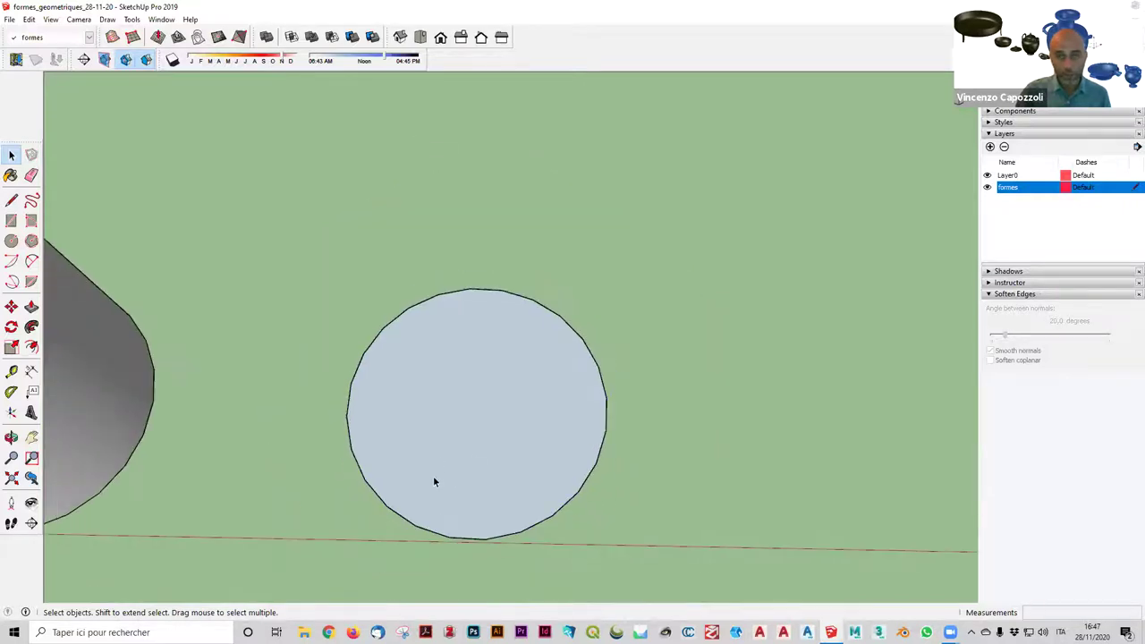
scroll(447, 449, "down", 2)
scroll(447, 449, "down", 2)
scroll(325, 434, "up", 2)
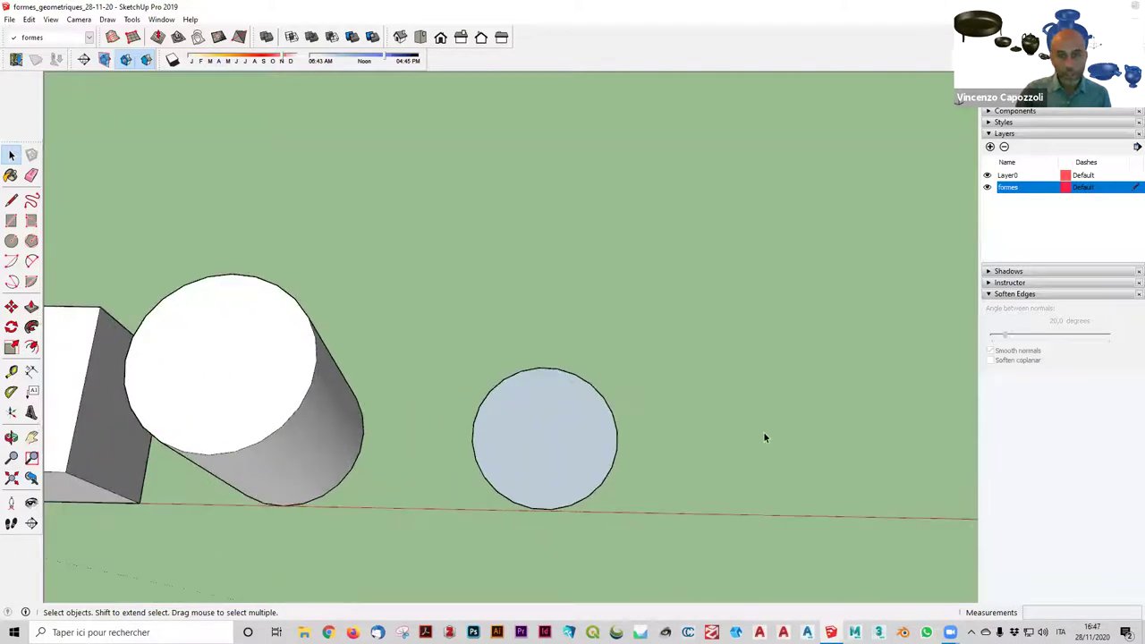
scroll(705, 435, "up", 1)
scroll(416, 450, "up", 4)
scroll(423, 456, "down", 1)
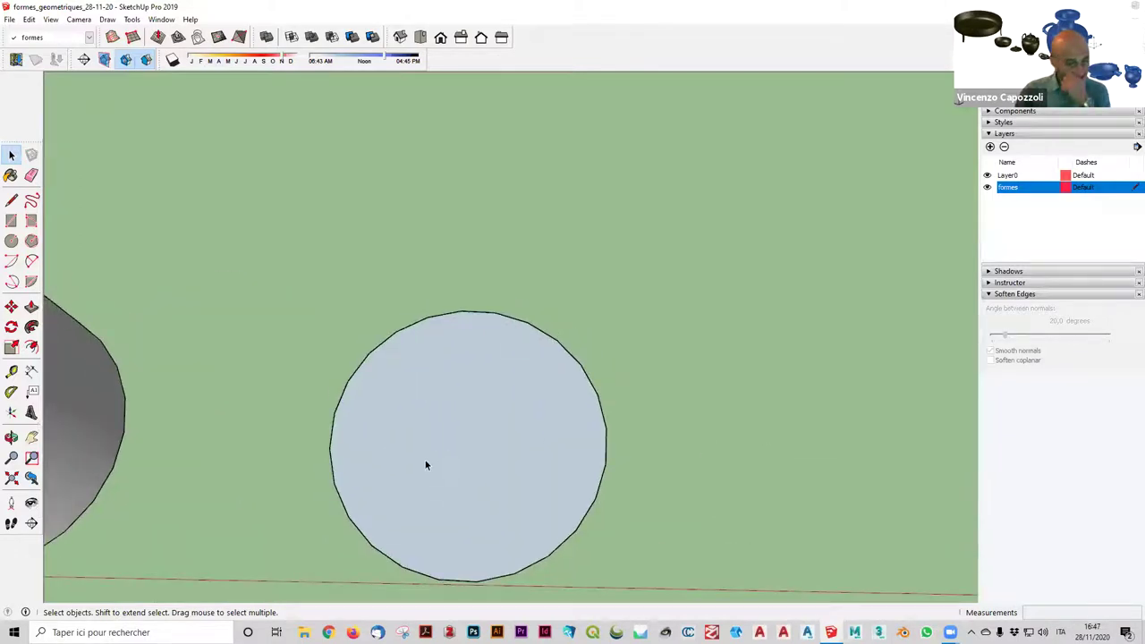
scroll(425, 459, "down", 1)
left_click(463, 448)
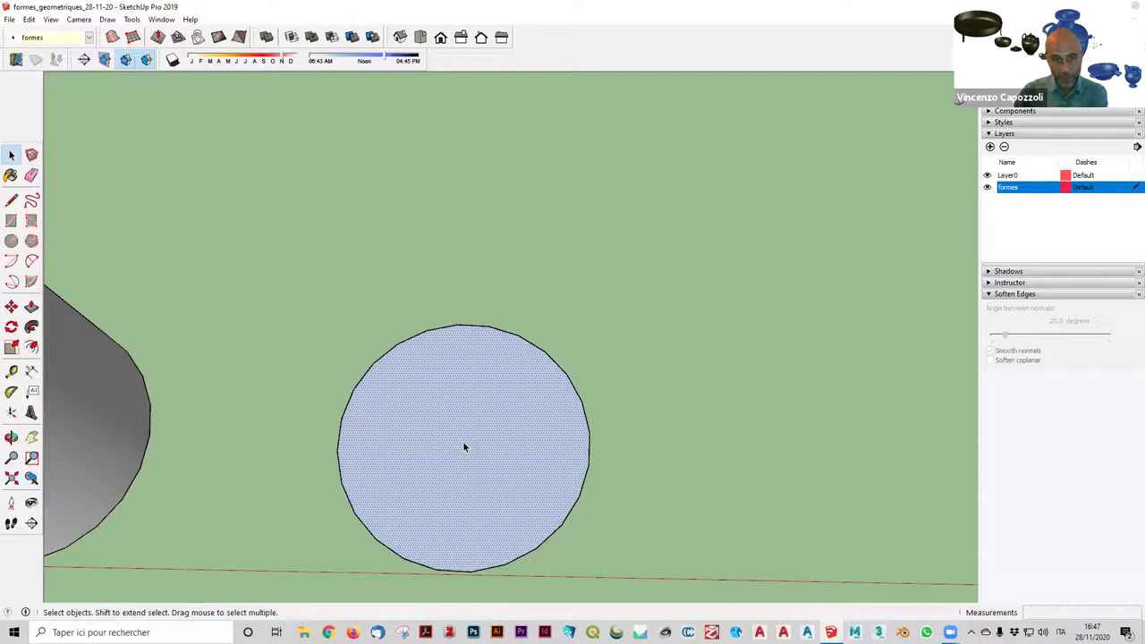
key("Delete")
scroll(536, 358, "up", 2)
scroll(563, 360, "up", 2)
left_click(566, 364)
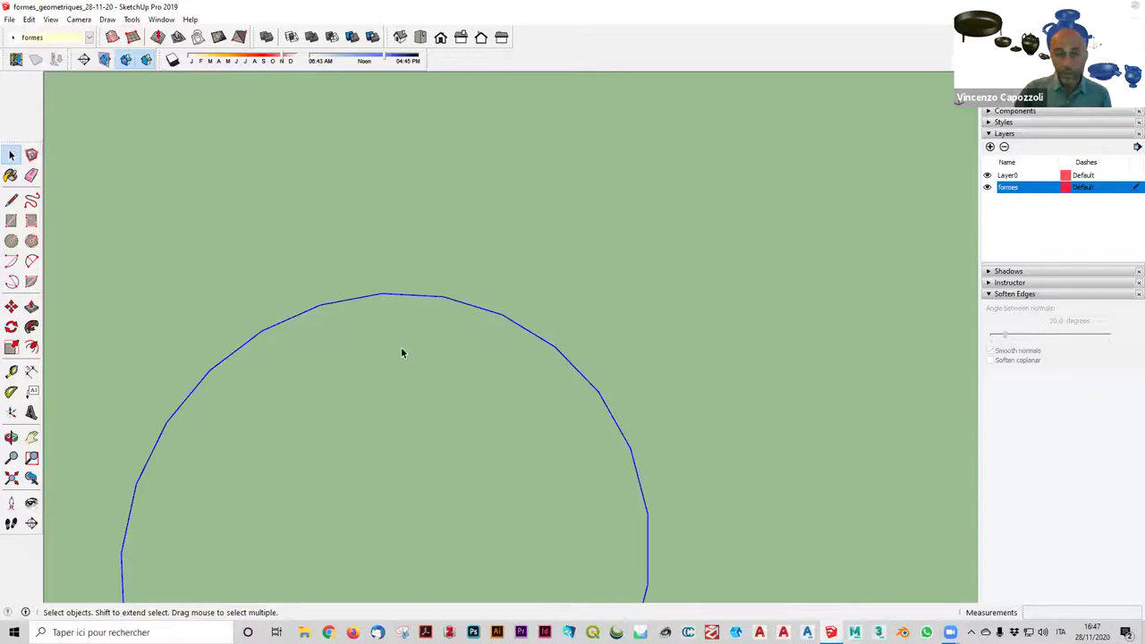
key("ctrl+z")
scroll(627, 326, "down", 2)
scroll(720, 337, "down", 1)
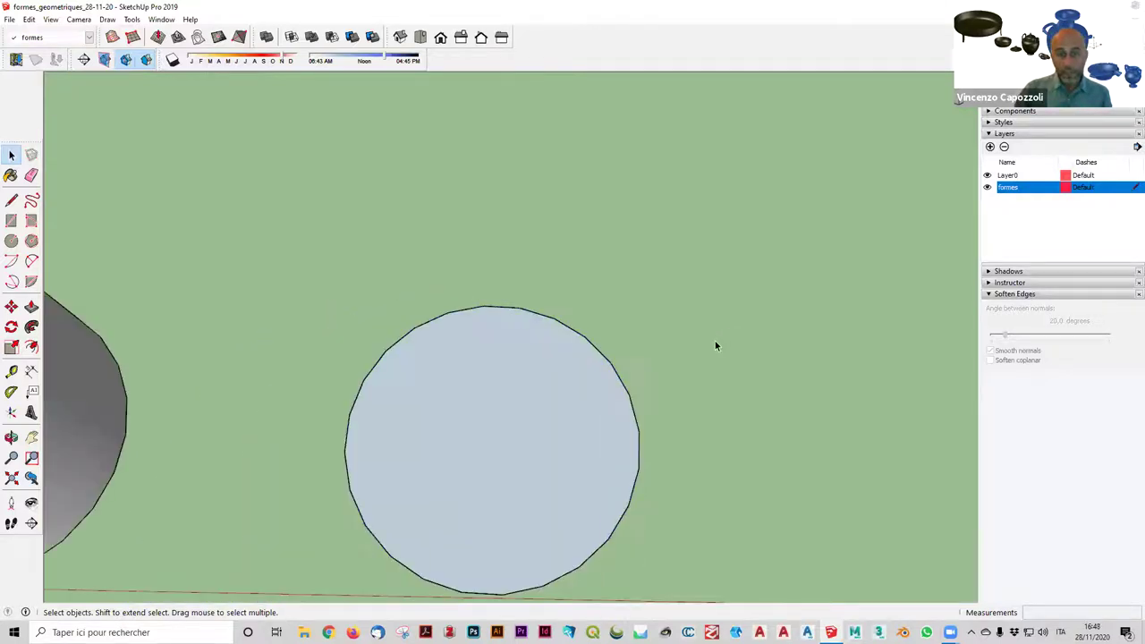
scroll(714, 342, "down", 3)
scroll(695, 361, "down", 2)
scroll(694, 362, "up", 2)
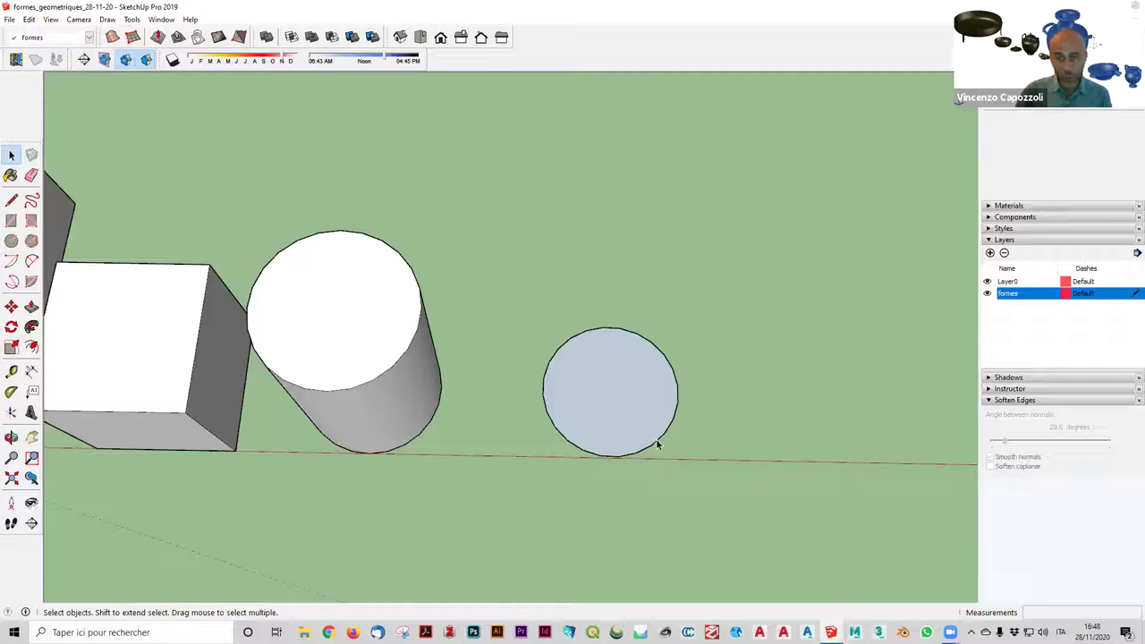
Select the 5 m circle and change its Segments value in Entity Info.
left_click(657, 444)
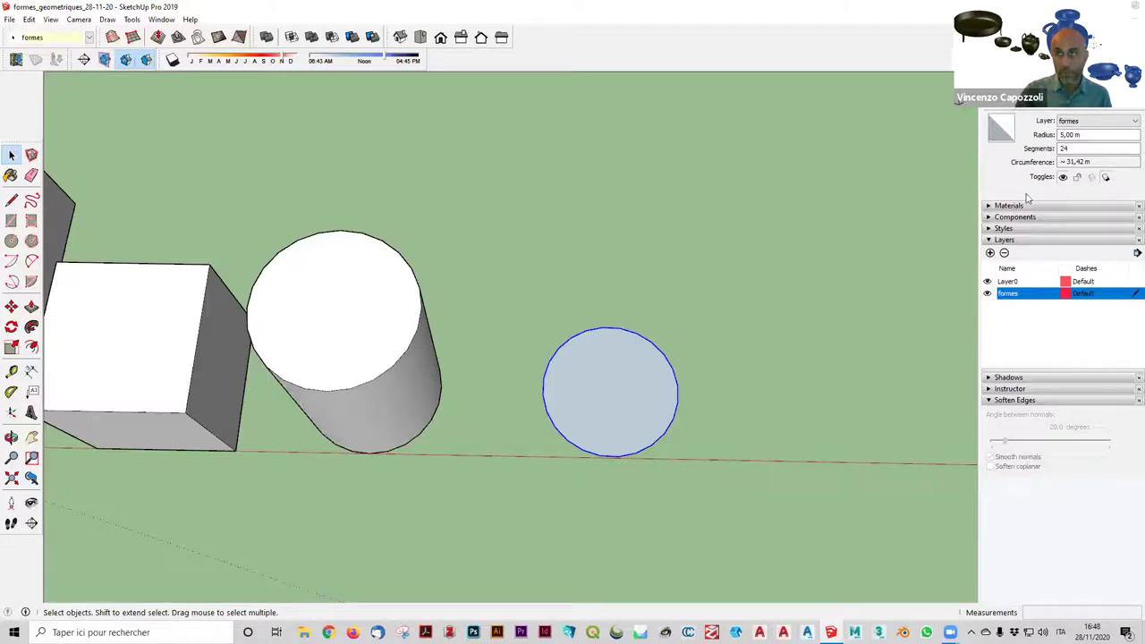
left_click(1068, 134)
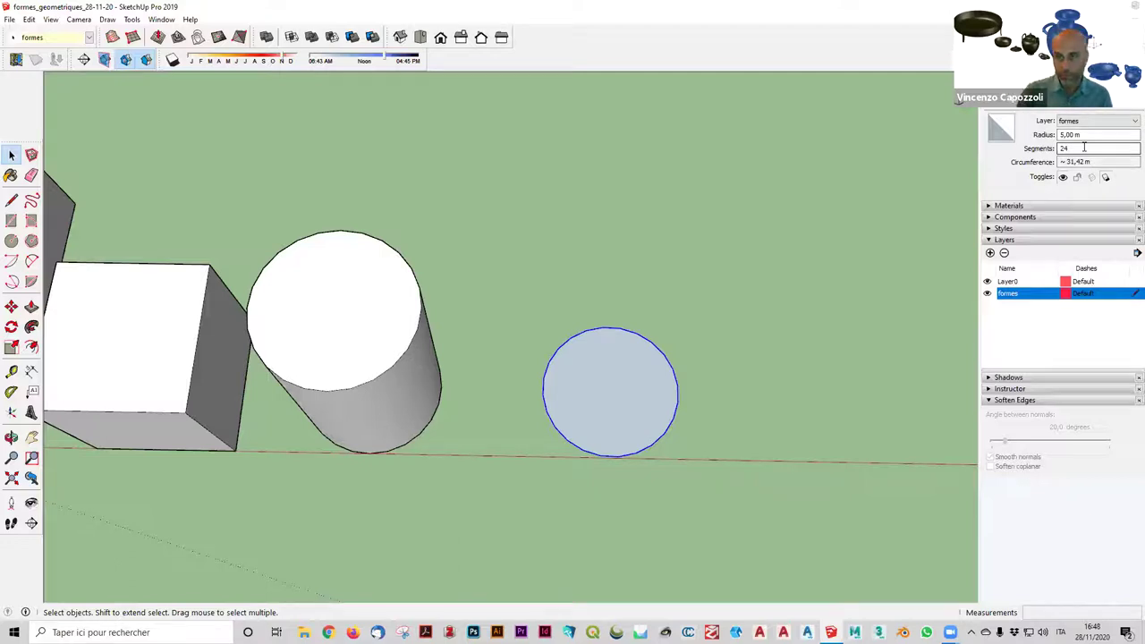
scroll(355, 365, "up", 2)
mouse_move(384, 261)
middle_mouse_down()
mouse_move(459, 143)
mouse_move(653, 148)
mouse_move(577, 302)
mouse_move(409, 368)
mouse_move(460, 350)
middle_mouse_up()
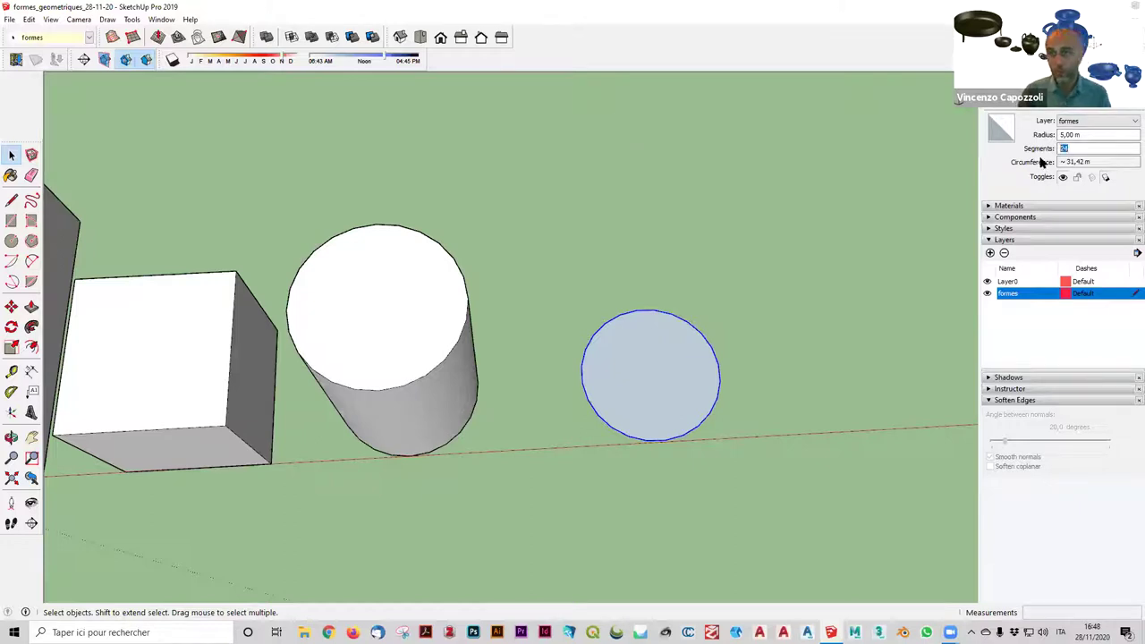
type("90")
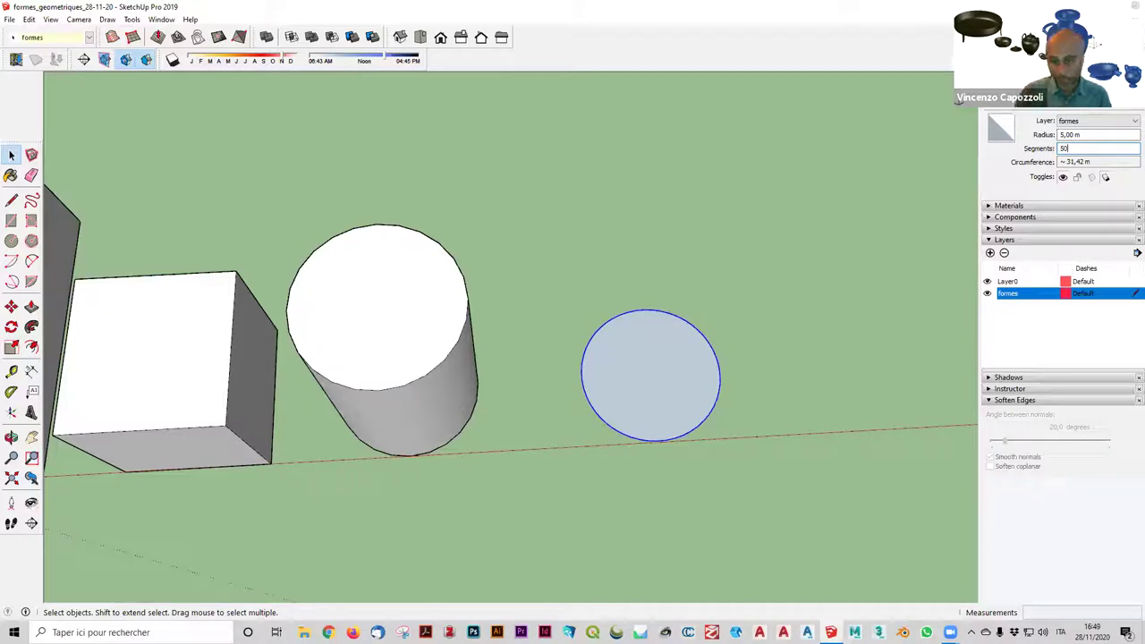
Switch to Top view and confirm the circle now has 50 segments.
scroll(652, 349, "up", 5)
middle_click_drag(677, 269, 390, 274)
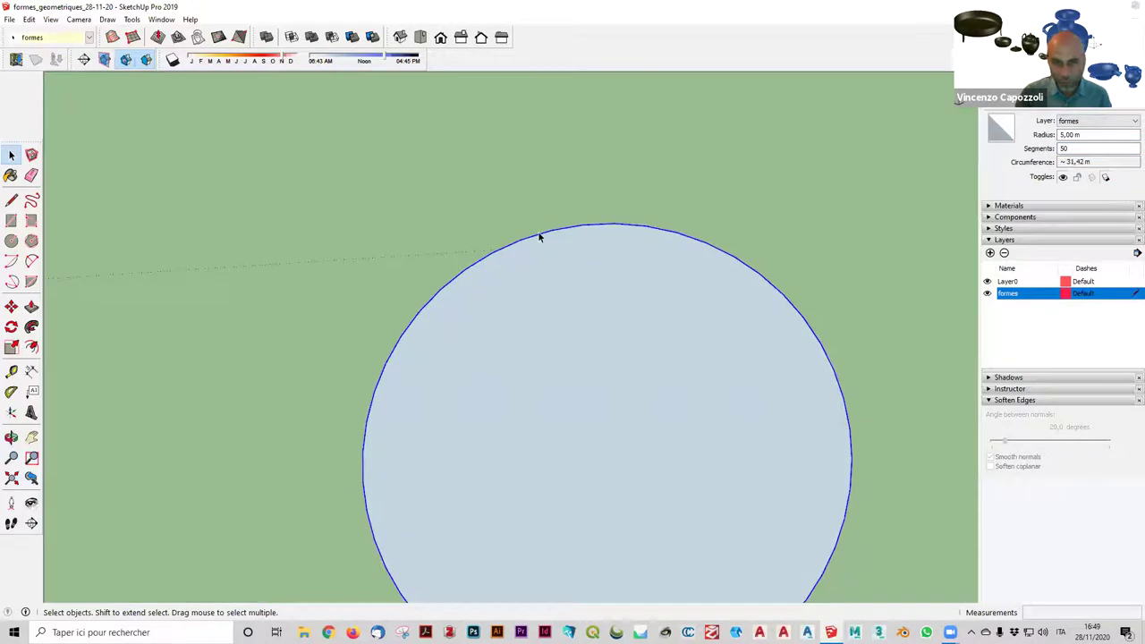
scroll(533, 291, "down", 3)
middle_click_drag(536, 278, 598, 422)
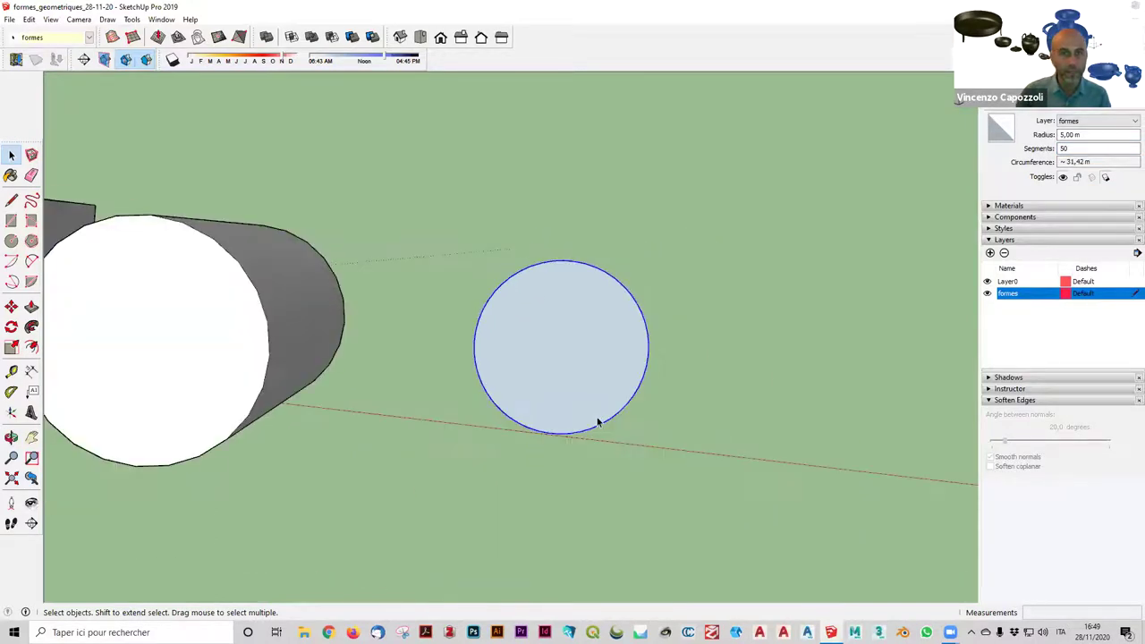
scroll(598, 416, "up", 2)
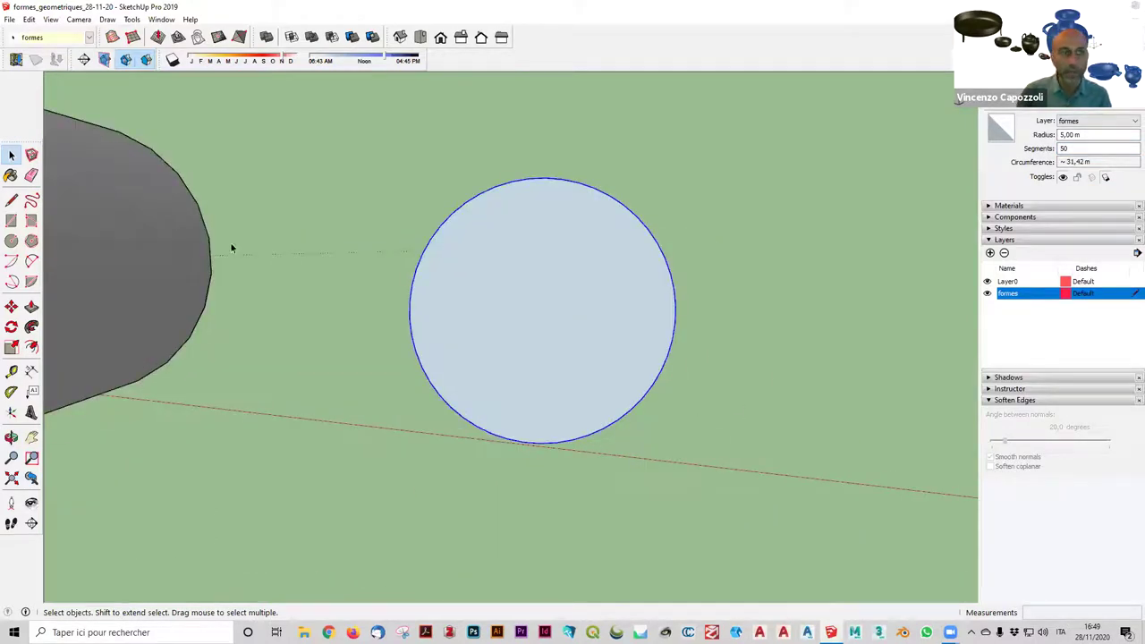
left_click(349, 239)
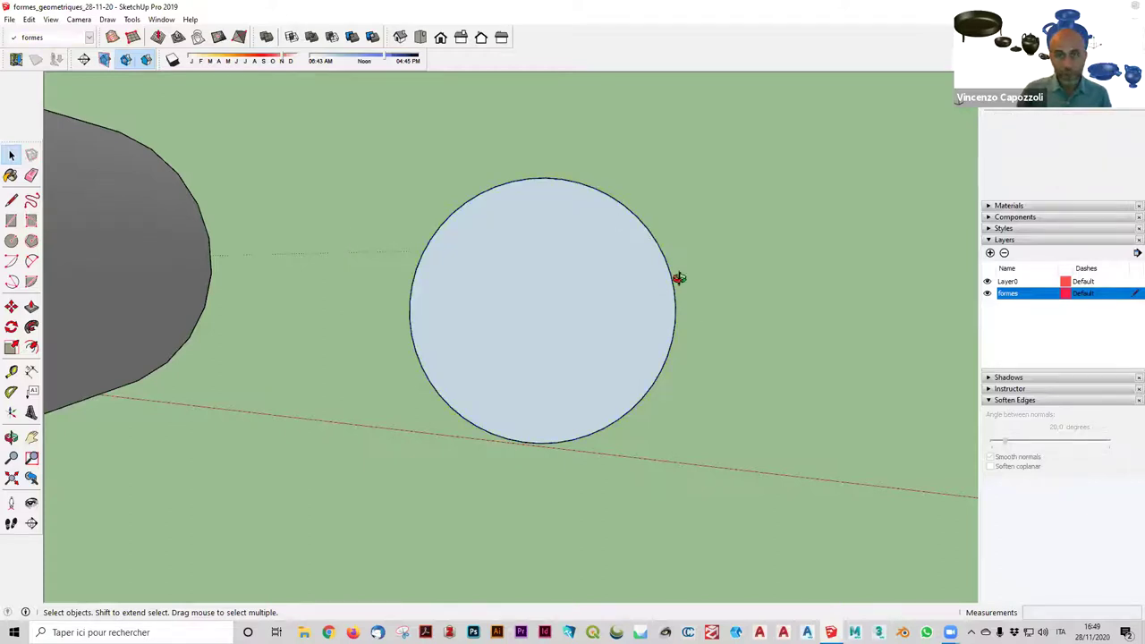
key("F2")
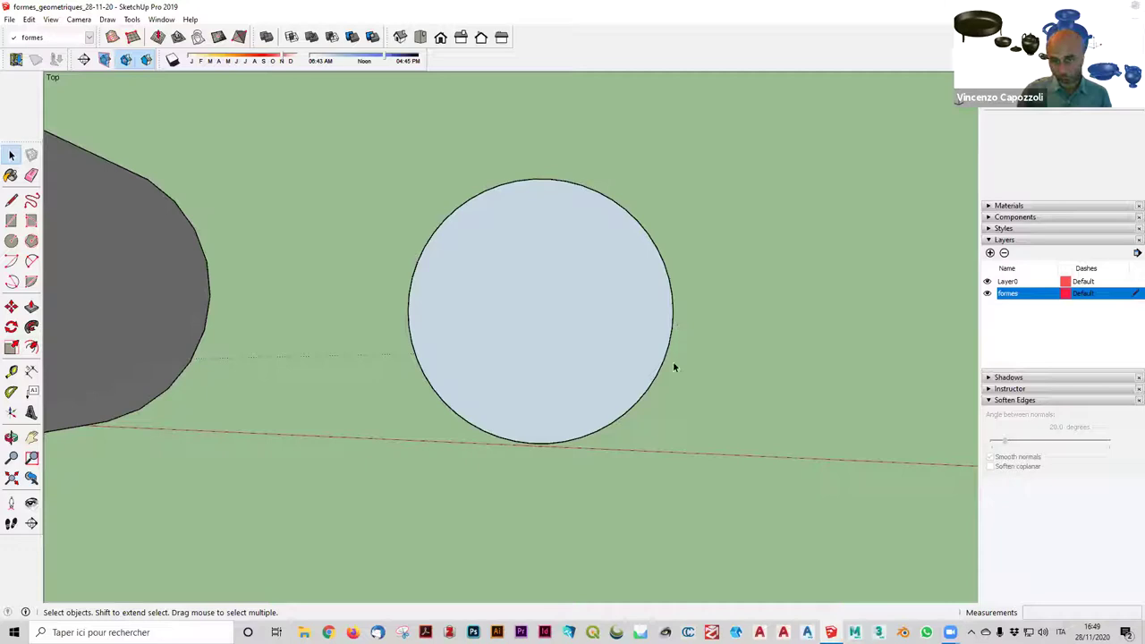
left_click(672, 356)
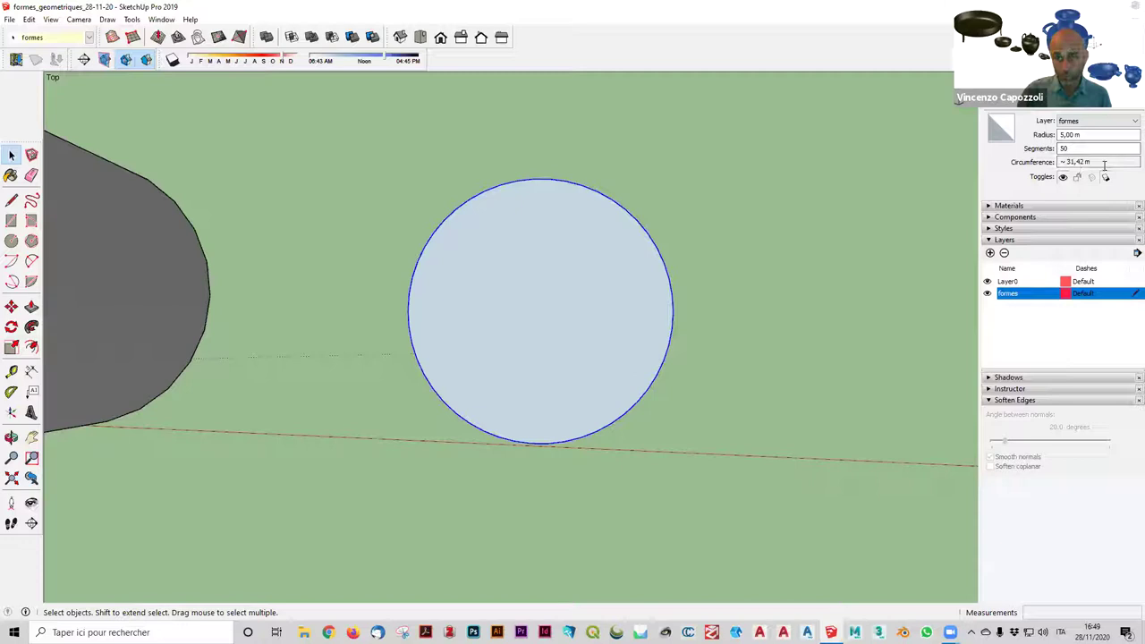
key("Escape")
left_click(597, 344)
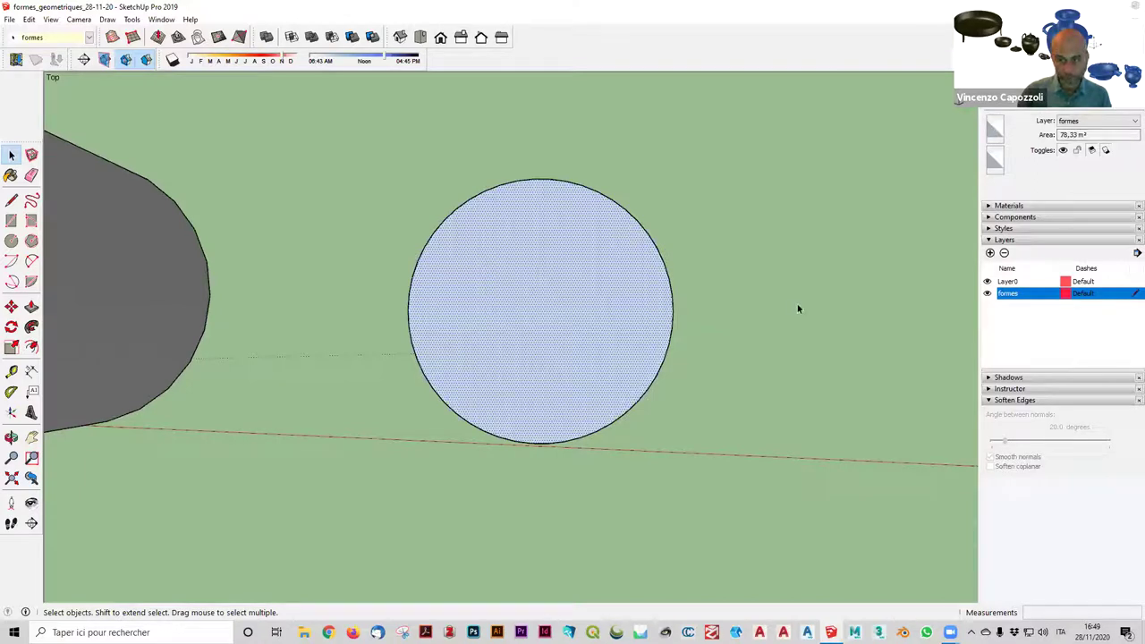
Push/Pull the circle face up 15 m into a second cylinder.
mouse_move(758, 319)
middle_mouse_down()
mouse_move(702, 179)
mouse_move(677, 250)
middle_mouse_up()
key("space")
left_click(522, 336)
left_click(32, 307)
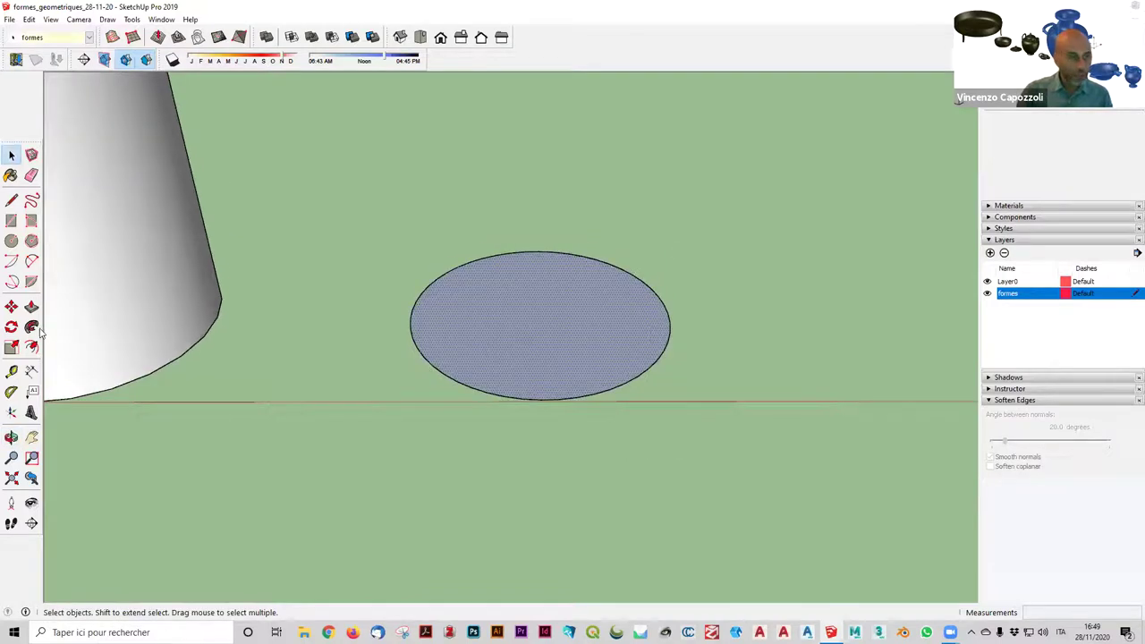
left_click(549, 324)
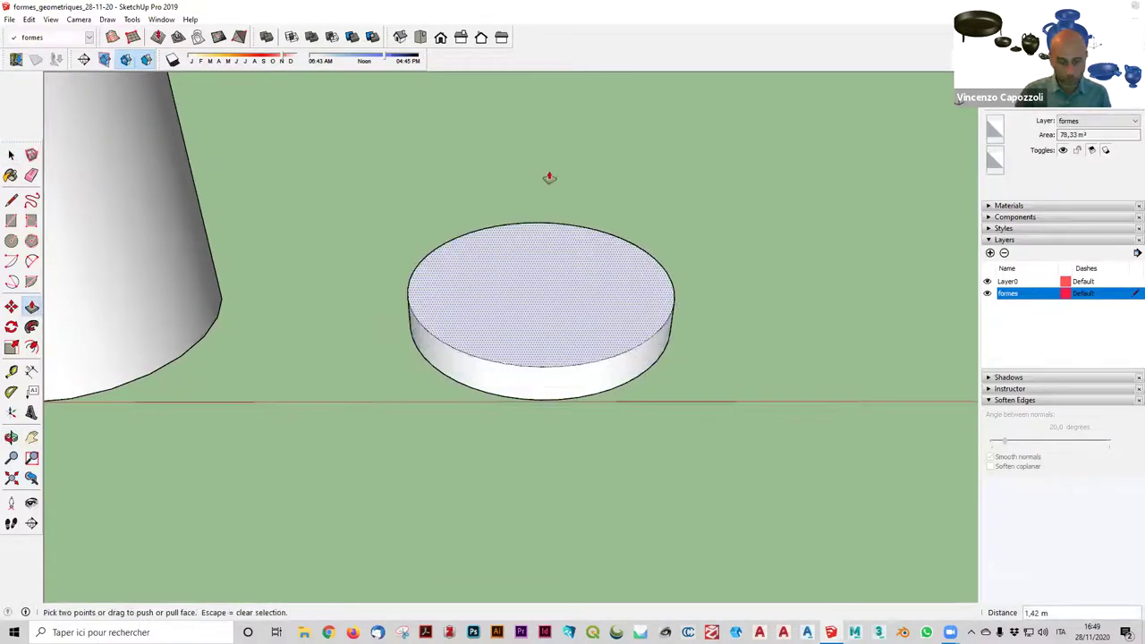
key("Escape")
left_click(519, 288)
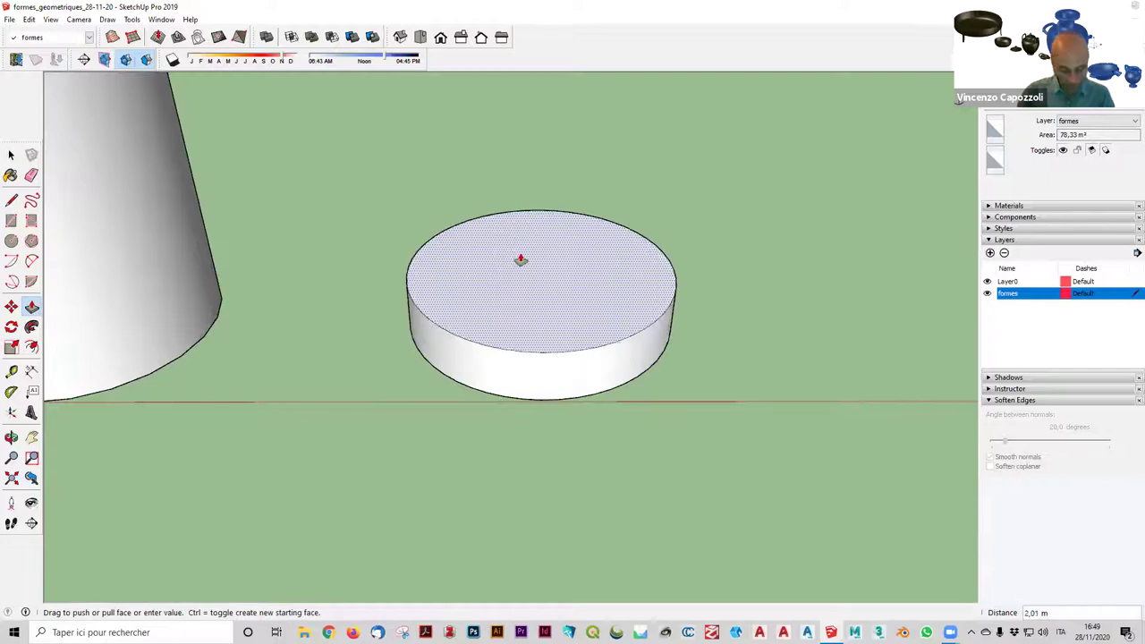
type("1")
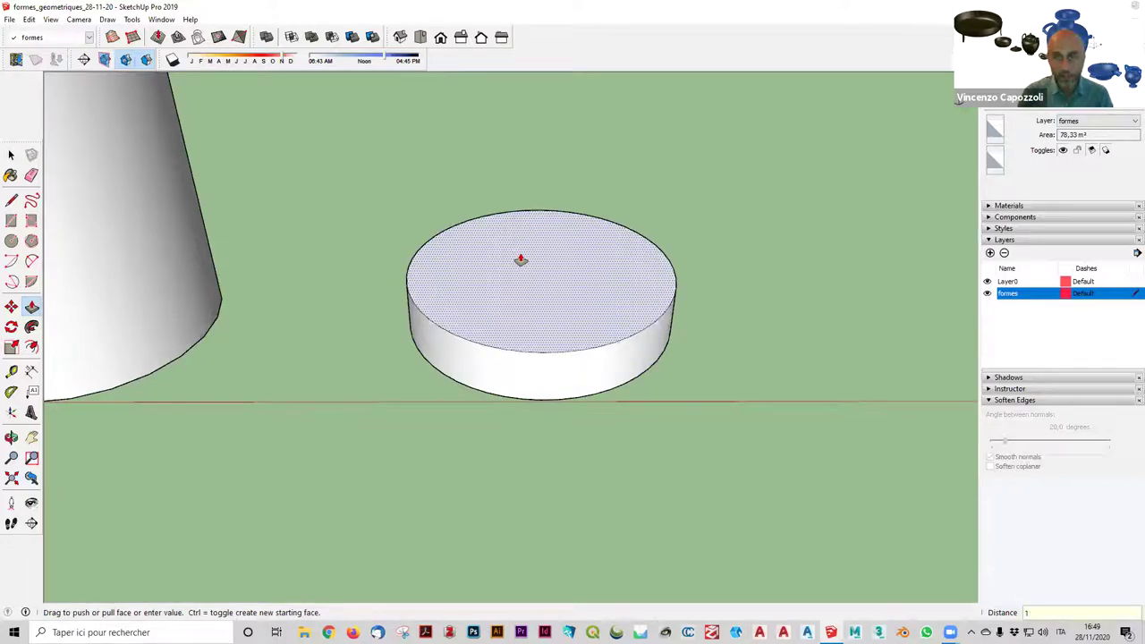
key("Return")
Orbit and zoom to inspect the two 15 m cylinders side by side.
mouse_move(312, 276)
middle_mouse_down()
mouse_move(327, 289)
mouse_move(303, 357)
mouse_move(253, 235)
middle_mouse_up()
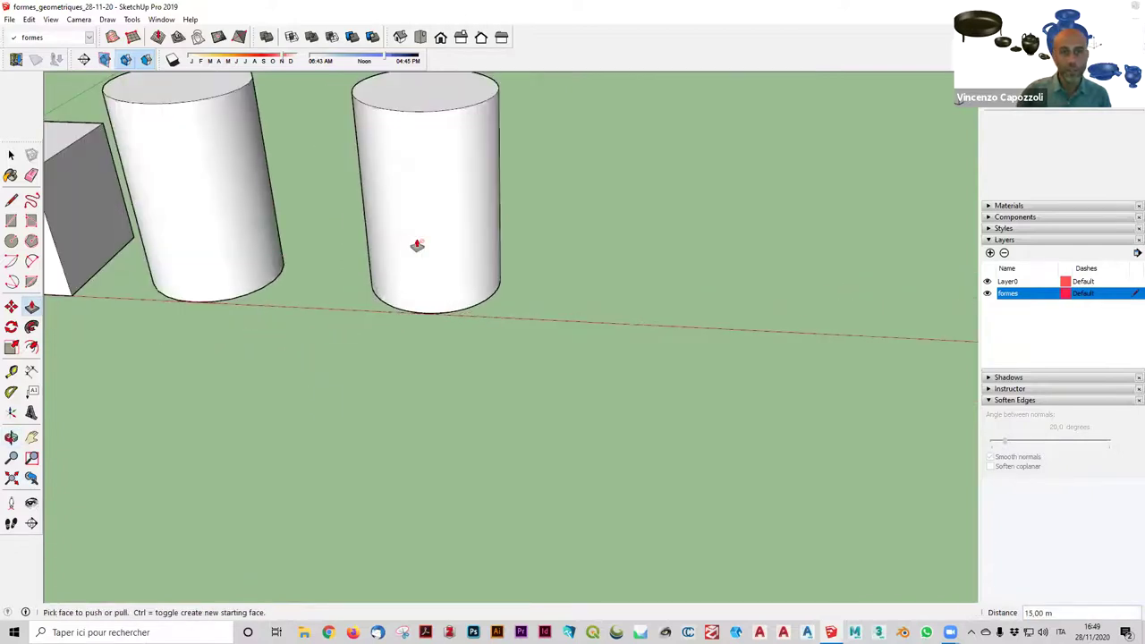
middle_click_drag(417, 242, 283, 299)
mouse_move(309, 422)
middle_mouse_down()
mouse_move(324, 559)
mouse_move(310, 378)
mouse_move(277, 317)
mouse_move(225, 360)
mouse_move(228, 323)
mouse_move(246, 328)
mouse_move(238, 339)
mouse_move(223, 310)
middle_mouse_up()
scroll(287, 309, "down", 2)
scroll(296, 300, "down", 1)
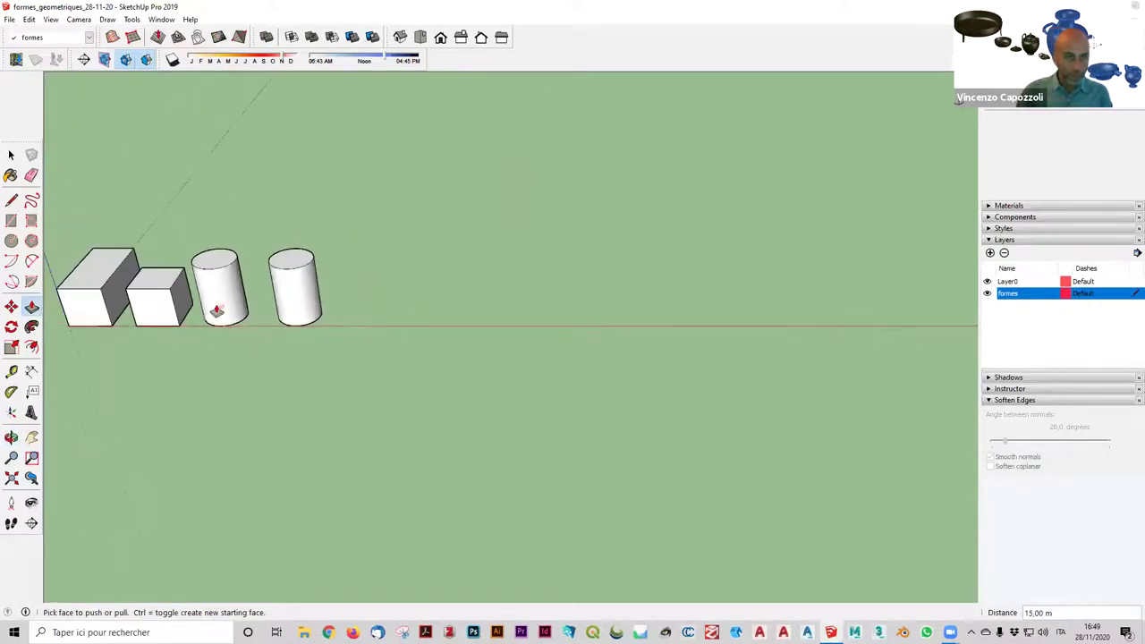
scroll(222, 310, "up", 3)
scroll(341, 217, "up", 2)
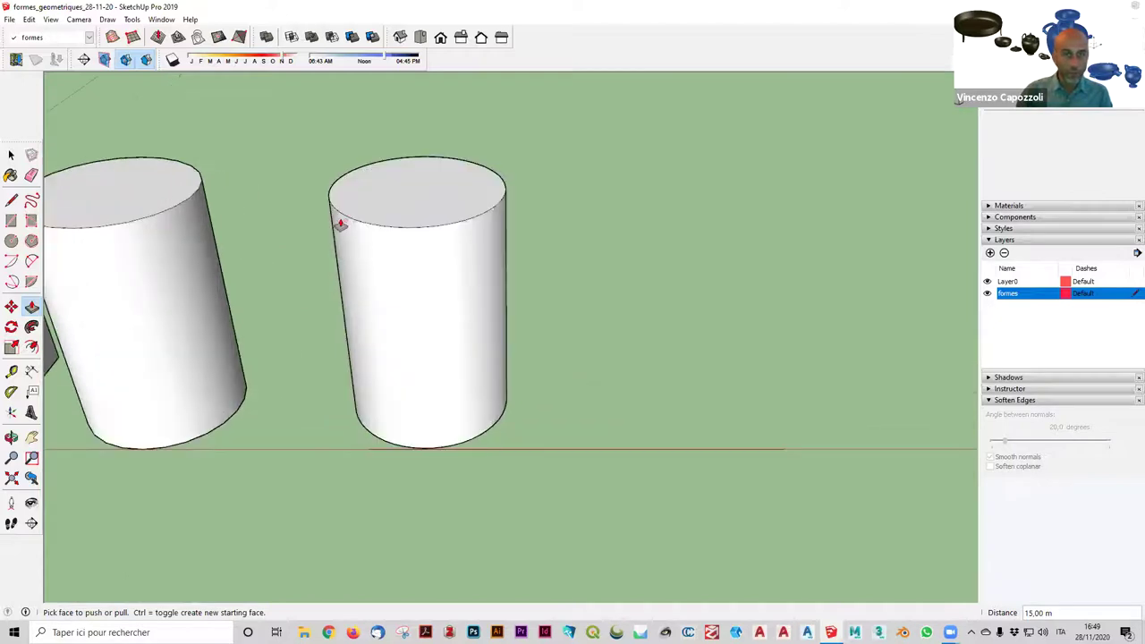
scroll(335, 224, "up", 1)
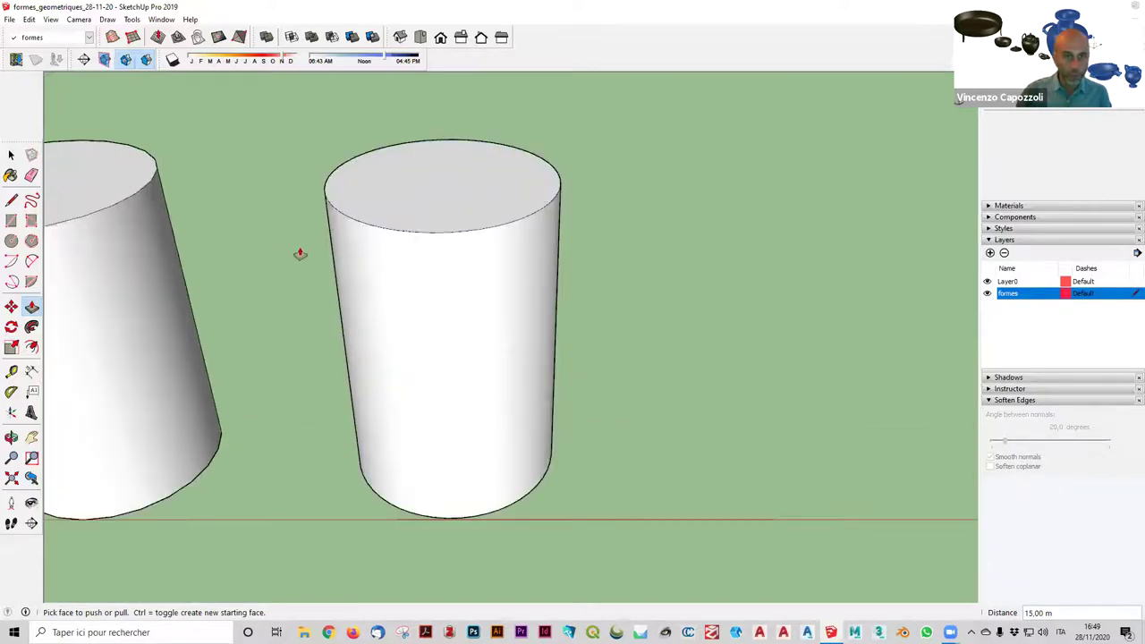
scroll(304, 250, "down", 1)
scroll(309, 237, "down", 1)
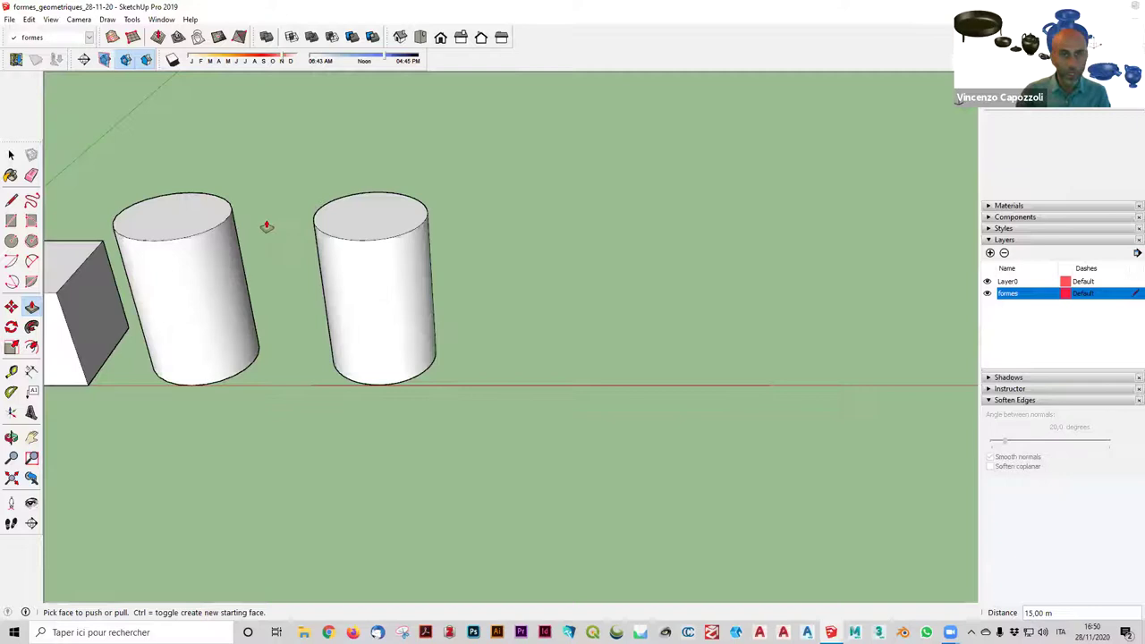
Select the whole second cylinder and make it a group.
left_click(11, 156)
triple_click(369, 302)
right_click(370, 302)
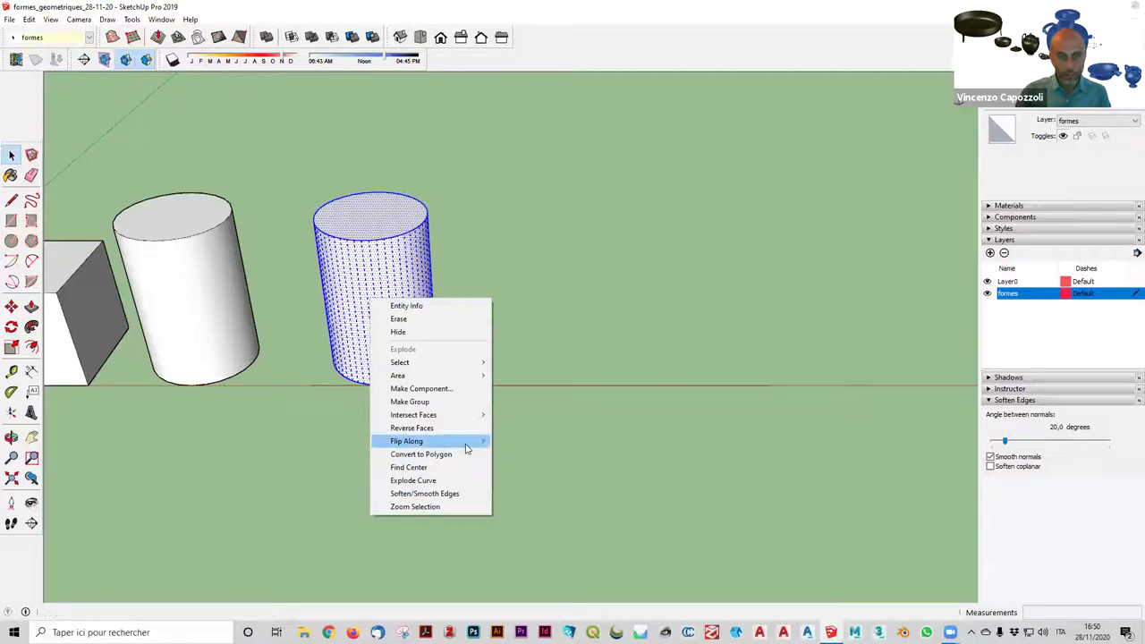
left_click(456, 401)
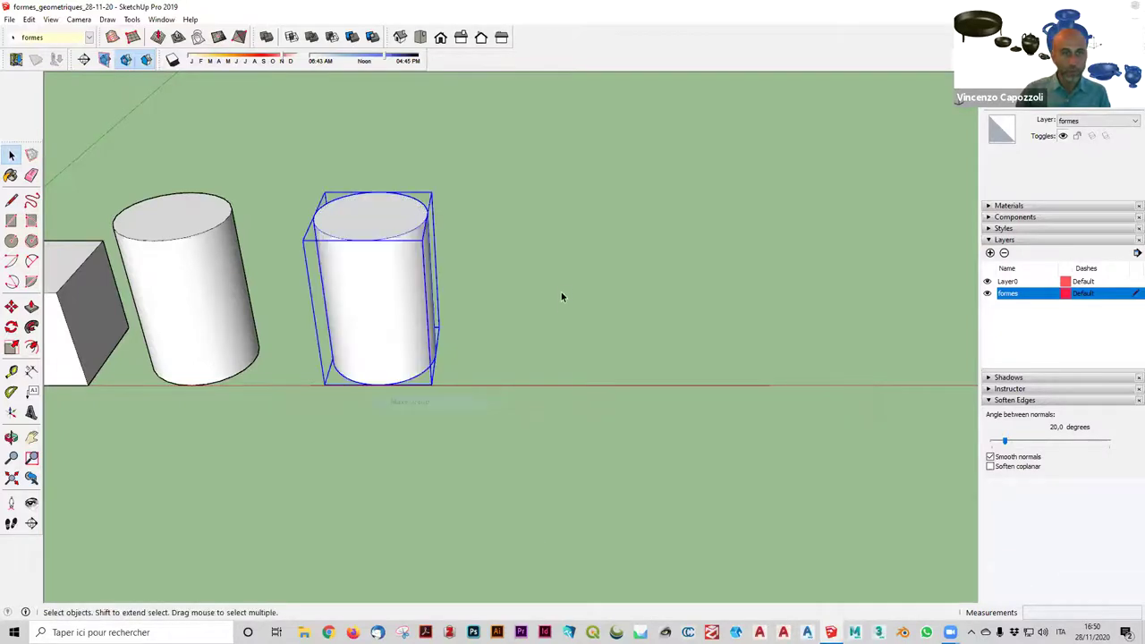
left_click(561, 292)
middle_click_drag(561, 291, 54, 356)
scroll(115, 332, "up", 2)
scroll(128, 370, "up", 2)
scroll(158, 353, "down", 1)
scroll(147, 361, "down", 1)
Check that the left box is a group and view the row from below.
left_click(147, 356)
right_click(146, 354)
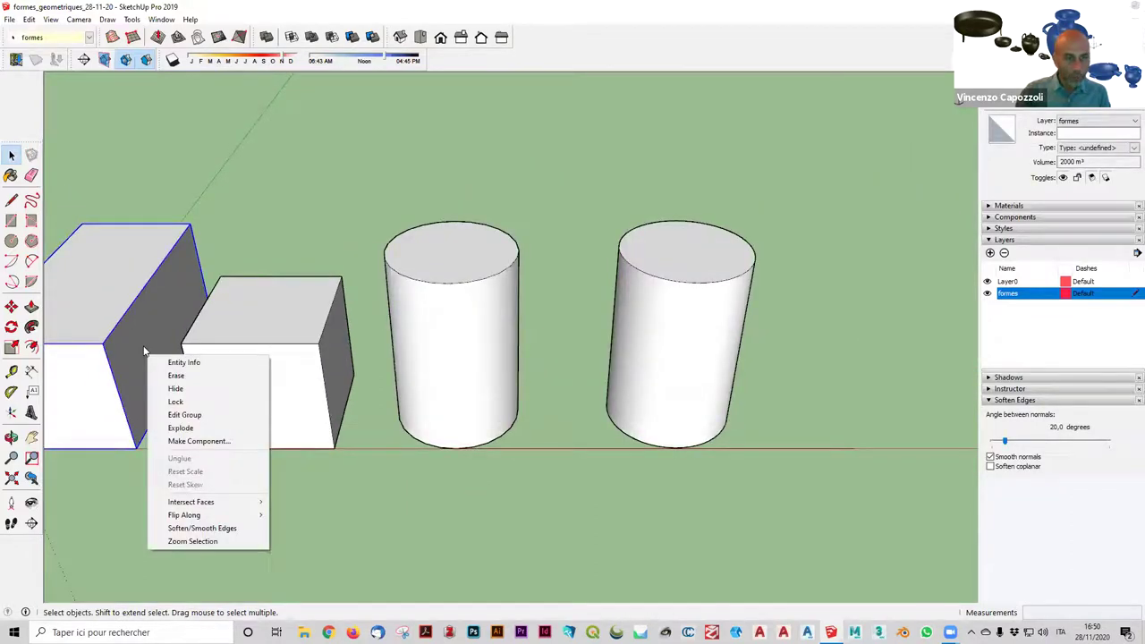
mouse_move(454, 365)
middle_mouse_down()
mouse_move(579, 164)
mouse_move(592, 203)
mouse_move(227, 223)
mouse_move(296, 366)
mouse_move(312, 504)
mouse_move(436, 566)
mouse_move(495, 500)
mouse_move(417, 465)
mouse_move(539, 465)
mouse_move(525, 454)
middle_mouse_up()
scroll(417, 465, "down", 3)
scroll(549, 501, "up", 2)
scroll(544, 492, "up", 2)
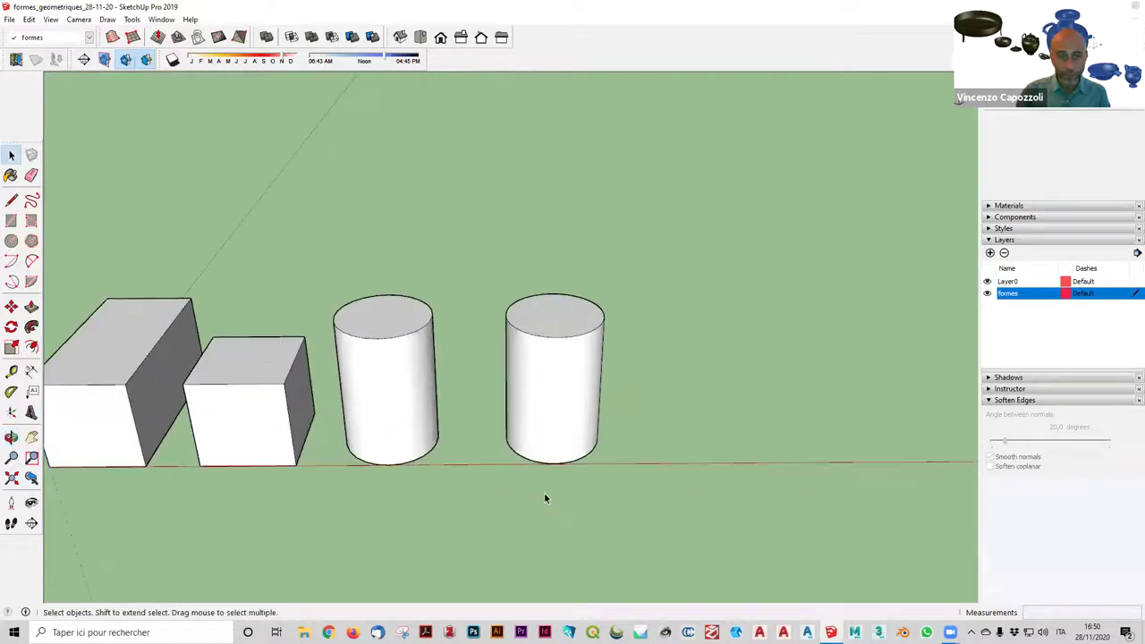
scroll(617, 505, "down", 2)
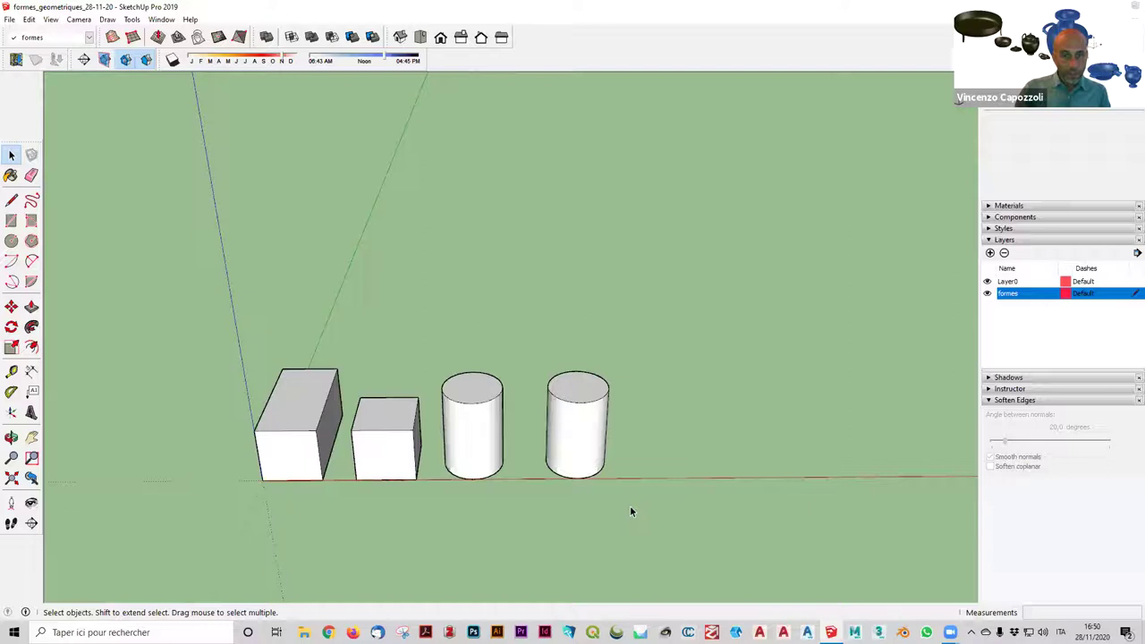
scroll(631, 508, "up", 2)
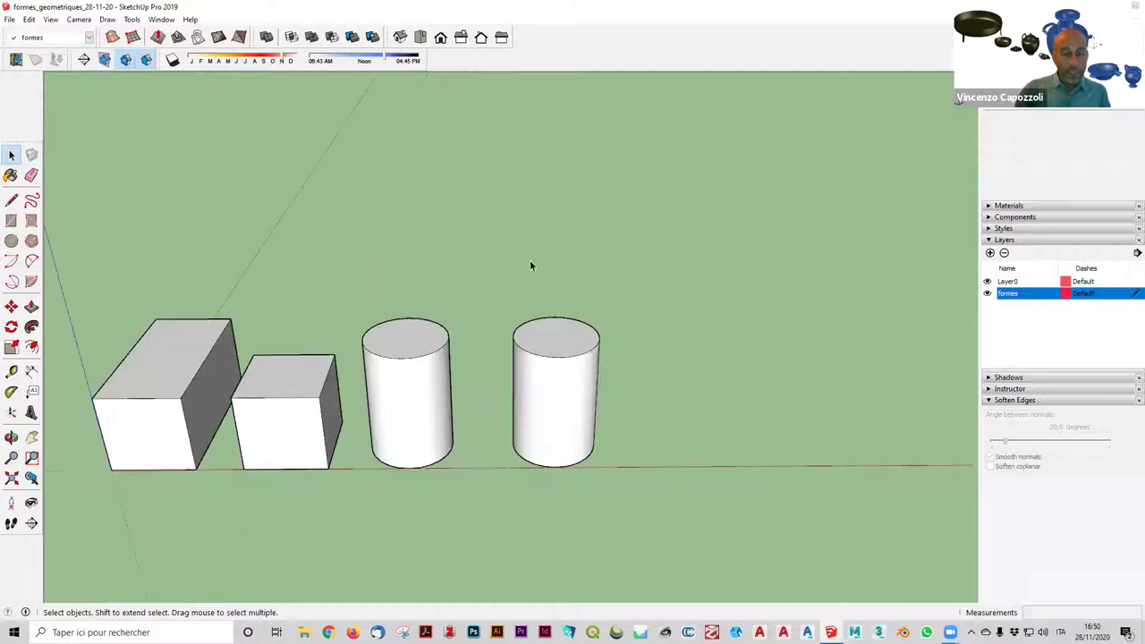
Save the model and pick the 24-sided Circle tool from a higher diagonal view.
left_click(9, 18)
left_click(28, 76)
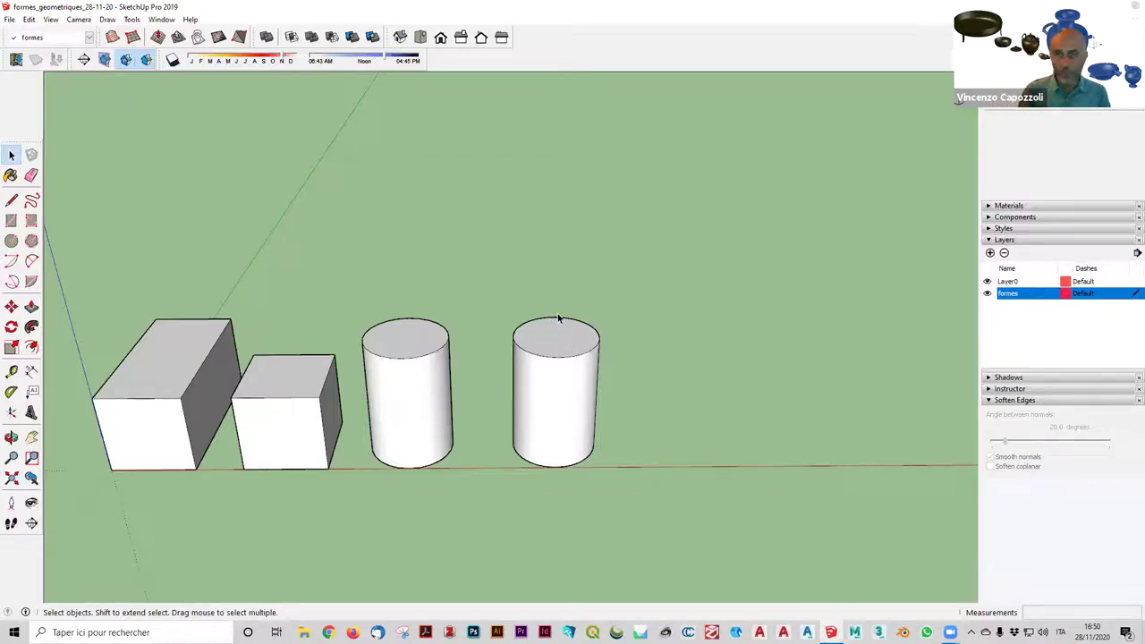
scroll(539, 280, "down", 2)
middle_click_drag(552, 329, 552, 421)
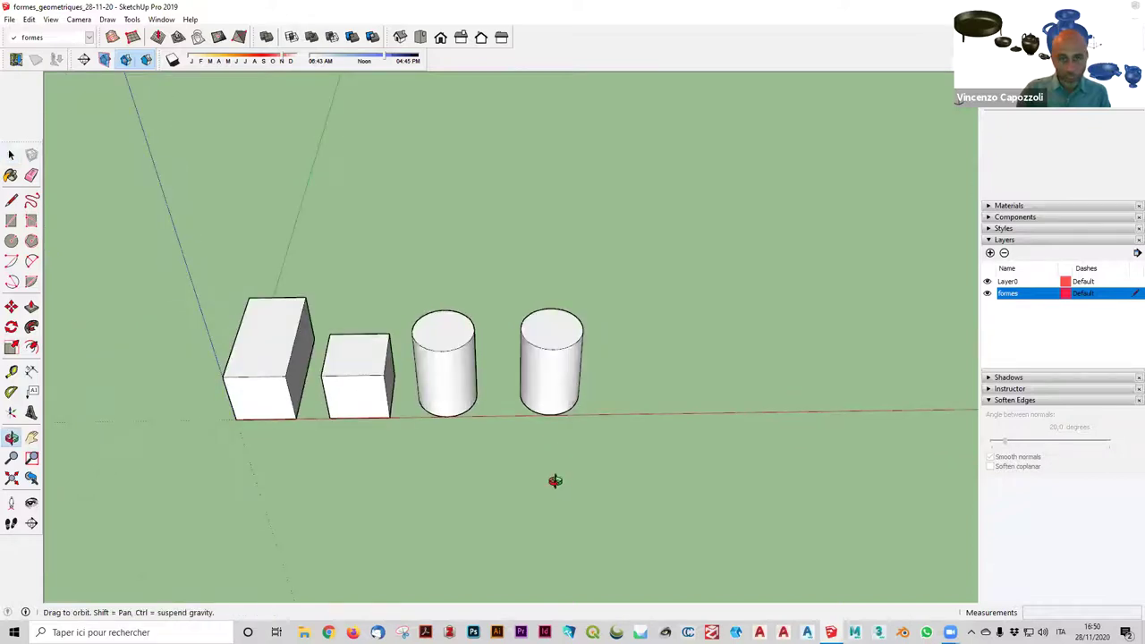
left_click(12, 242)
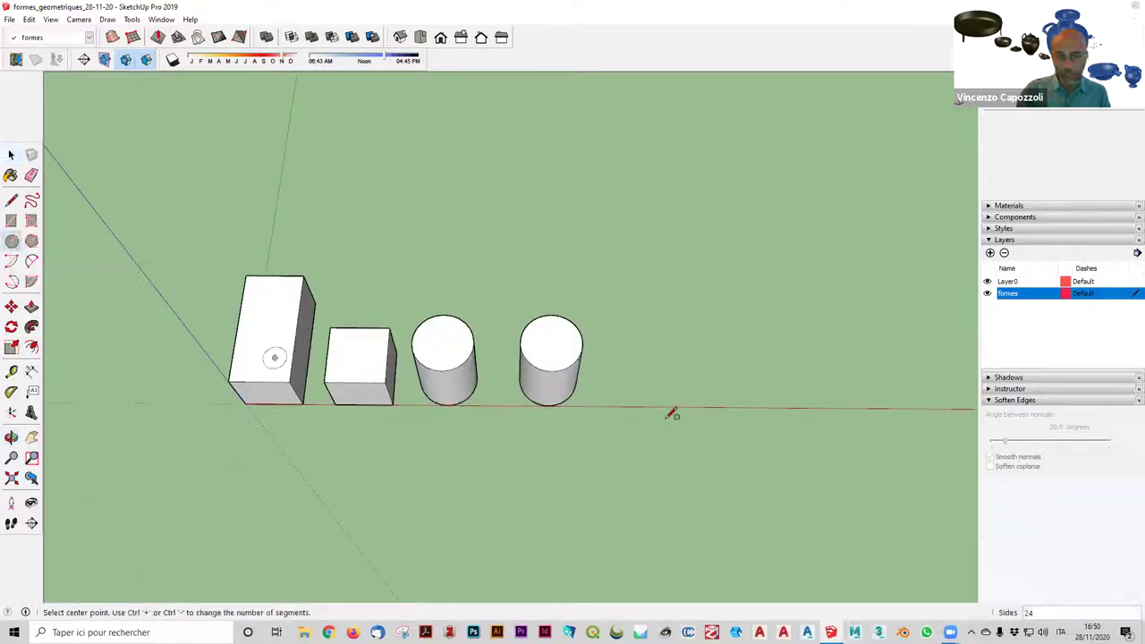
mouse_move(608, 369)
middle_mouse_down()
mouse_move(342, 325)
mouse_move(534, 421)
middle_mouse_up()
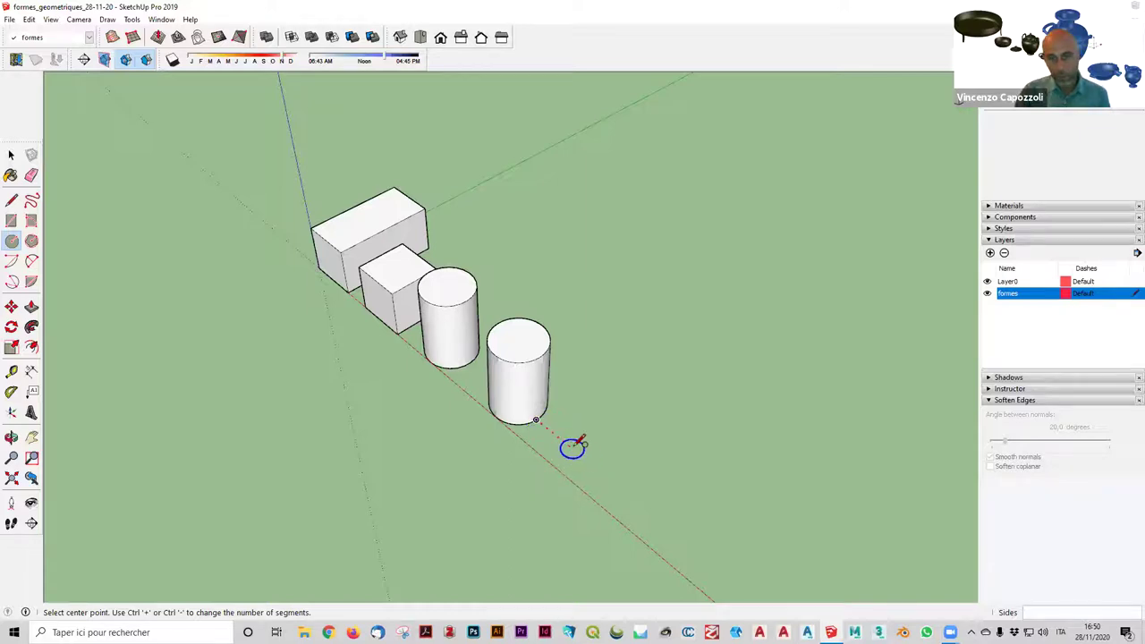
Draw a circle of radius 5 on the ground beyond the second cylinder.
left_click(574, 449)
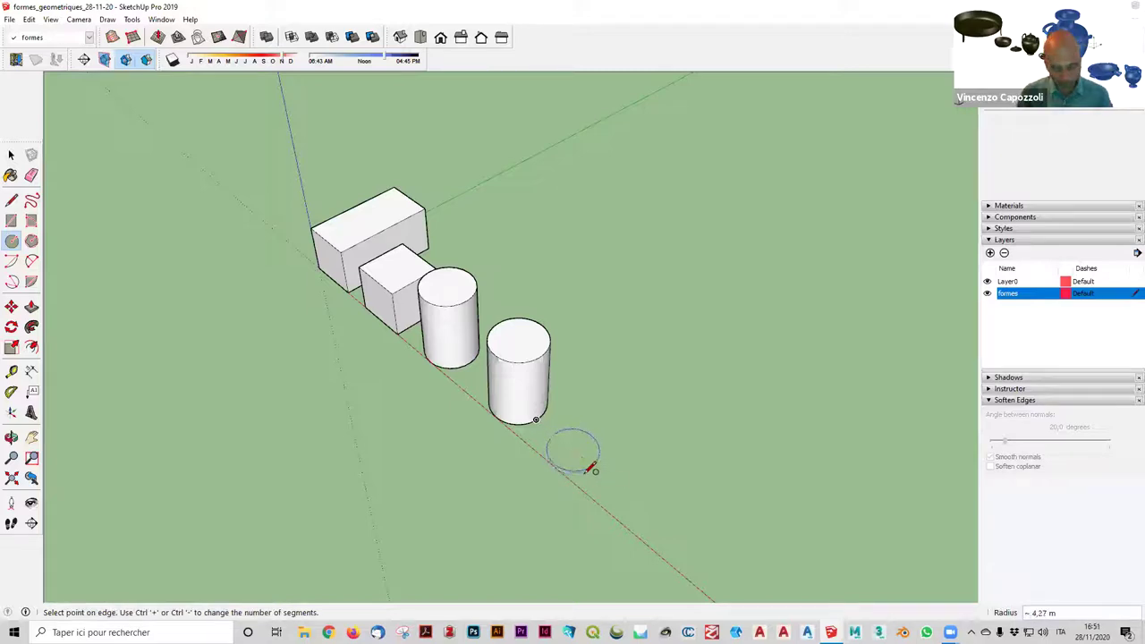
type("5")
key("Return")
scroll(554, 458, "up", 3)
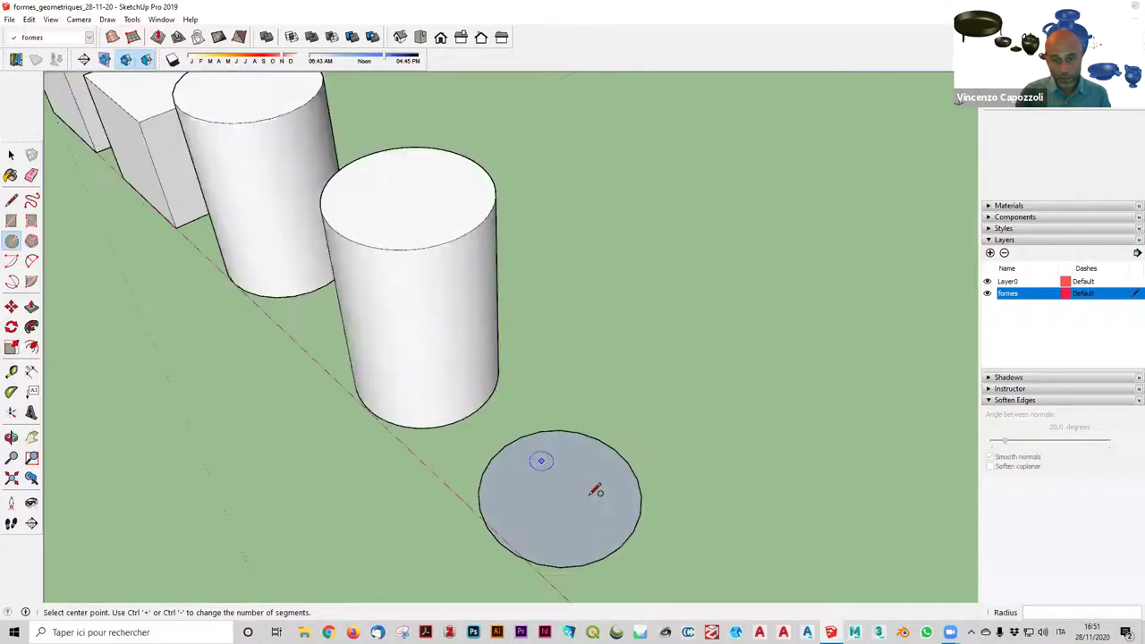
middle_click_drag(480, 485, 351, 468)
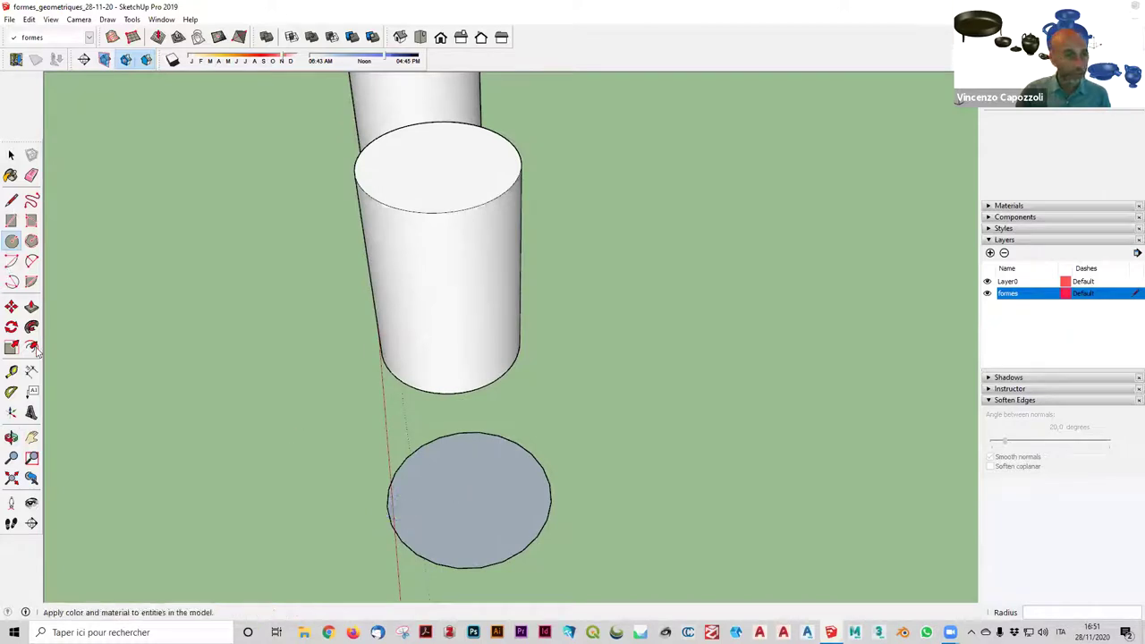
Move the new circle face along the green axis into line with the row.
left_click(10, 154)
left_click(451, 511)
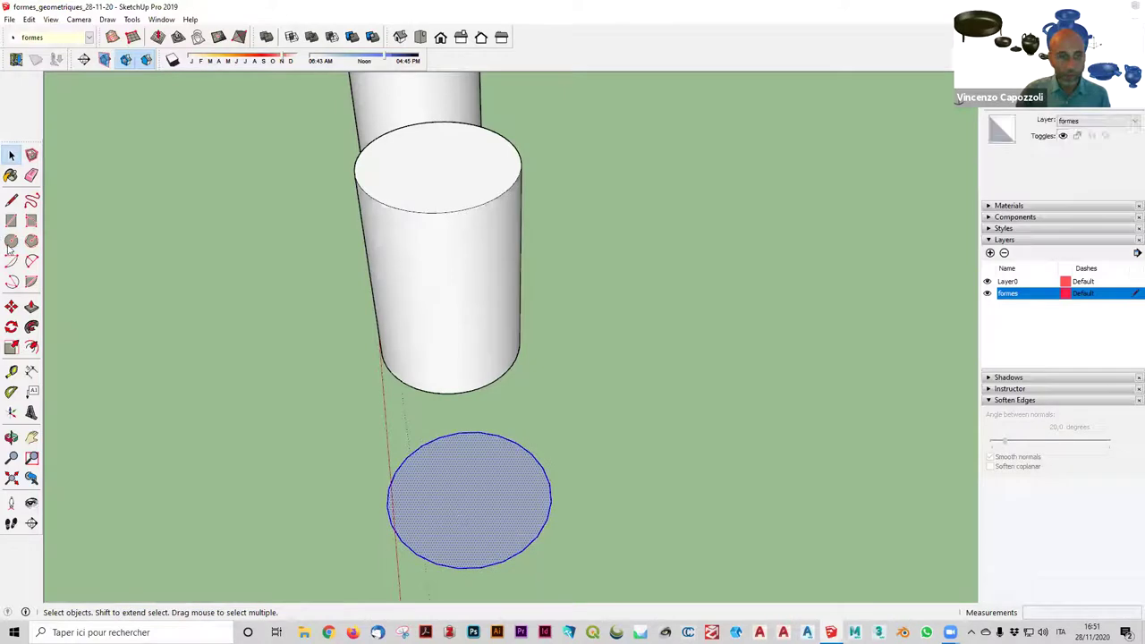
left_click(11, 306)
scroll(390, 537, "up", 2)
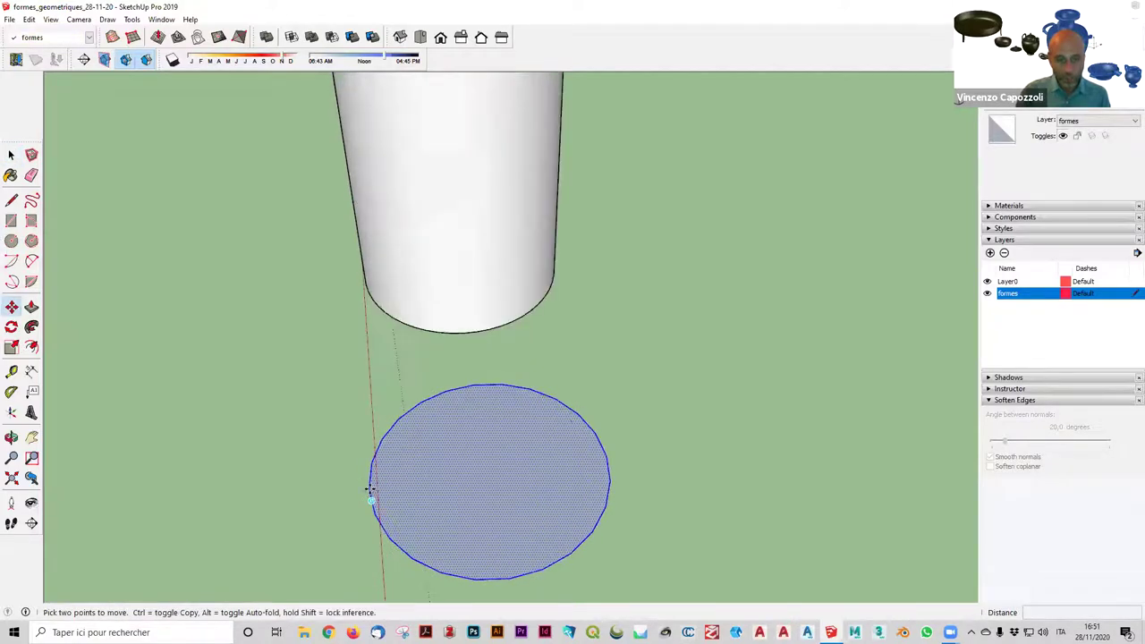
left_click(375, 490)
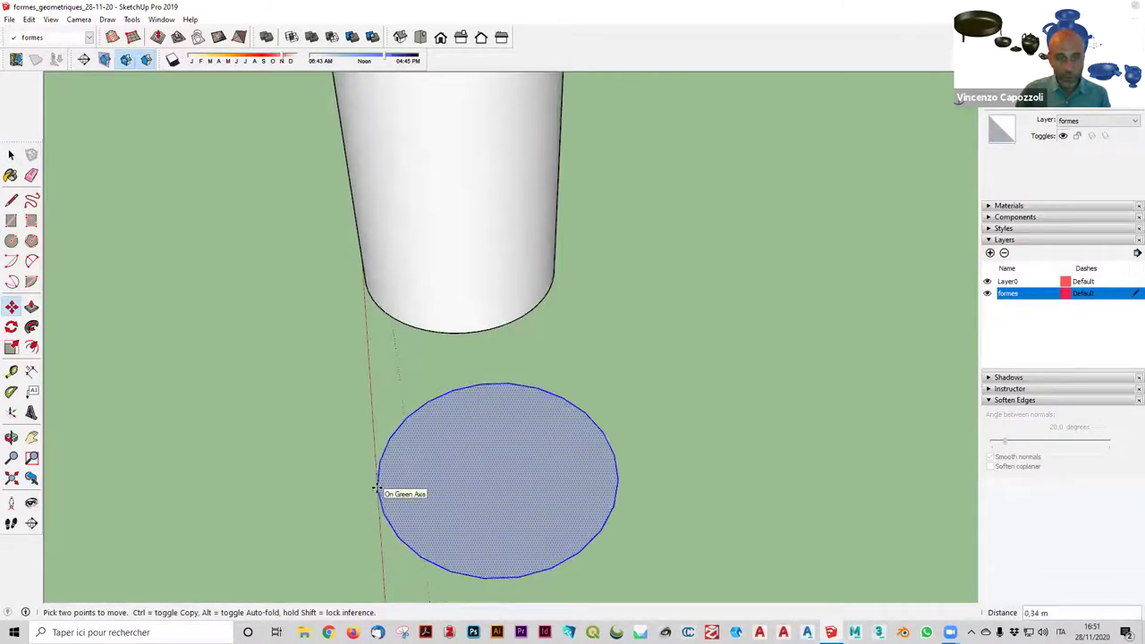
scroll(376, 490, "up", 1)
scroll(376, 490, "up", 1)
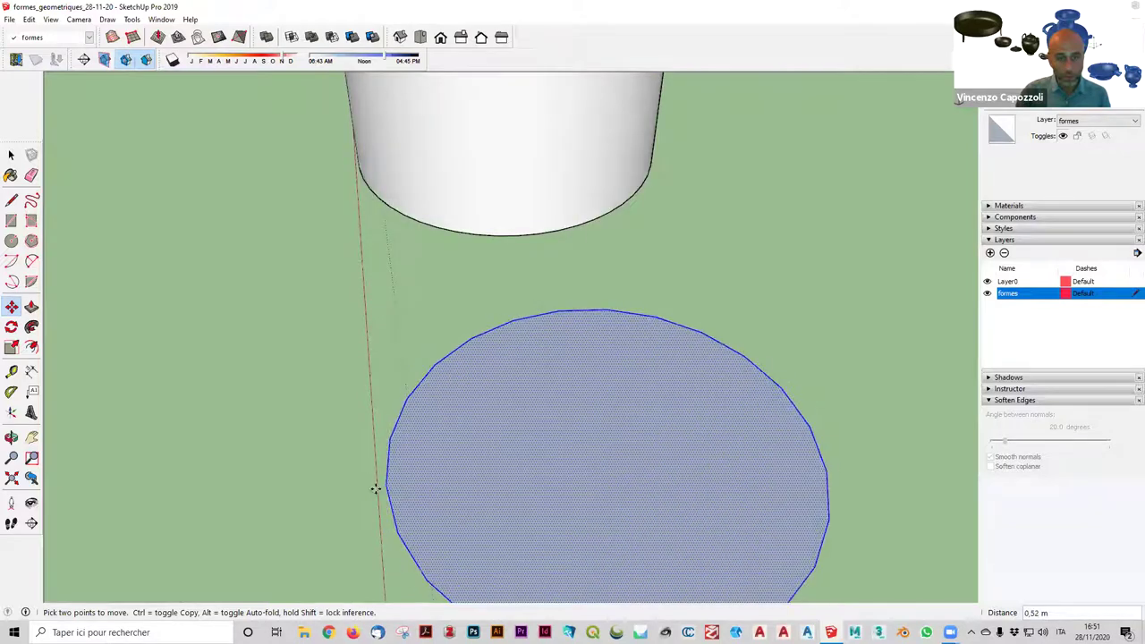
left_click(379, 486)
scroll(218, 348, "down", 2)
mouse_move(217, 348)
middle_mouse_down()
mouse_move(298, 328)
mouse_move(524, 152)
mouse_move(658, 153)
mouse_move(692, 100)
mouse_move(710, 307)
mouse_move(701, 381)
middle_mouse_up()
key("m")
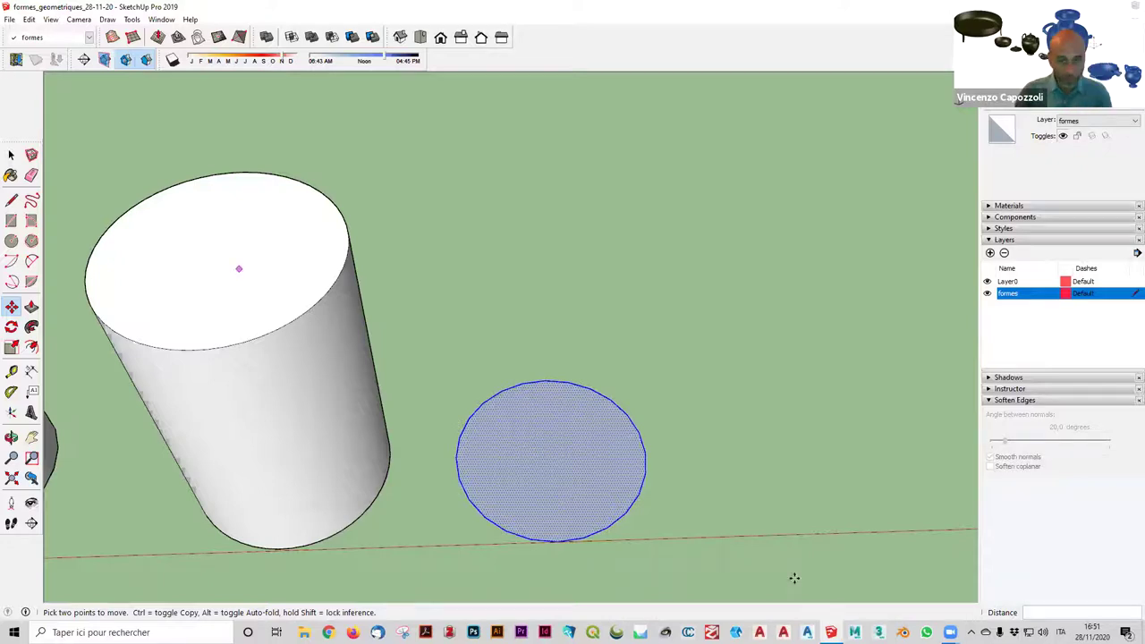
key("space")
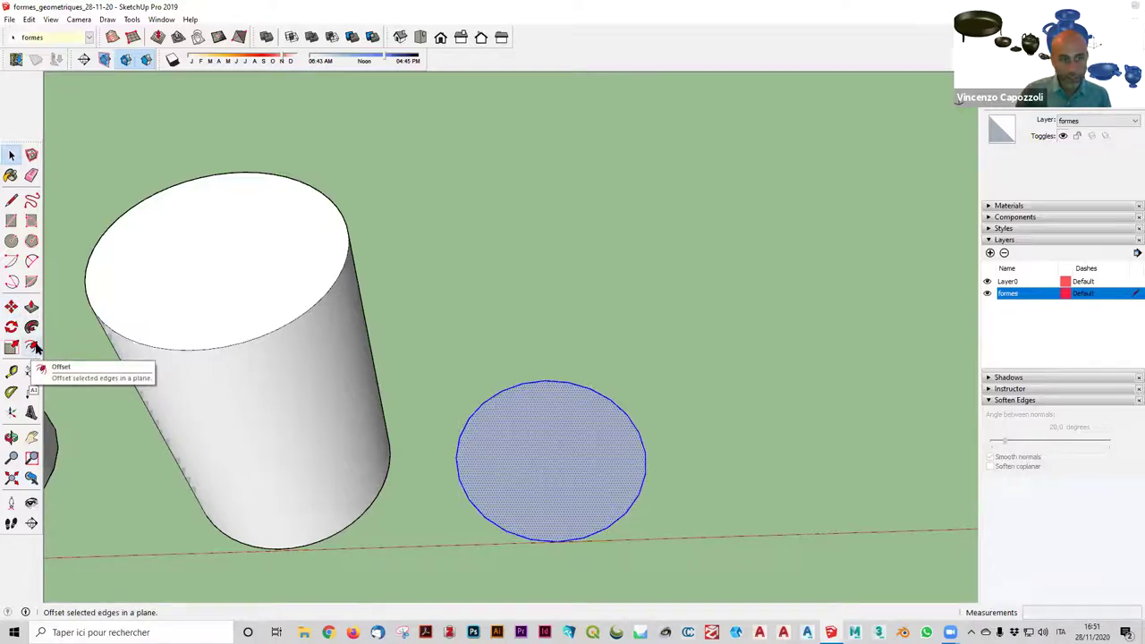
Offset the disc's edge 2,5 inward, correcting a mistyped distance, to form a ring.
left_click(33, 348)
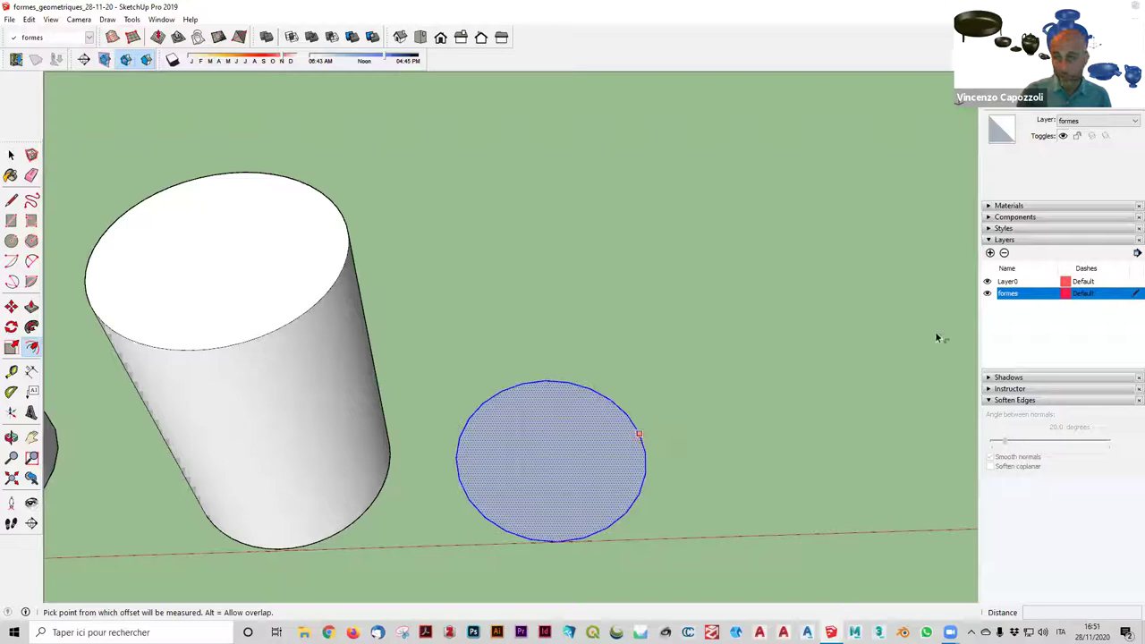
left_click(640, 436)
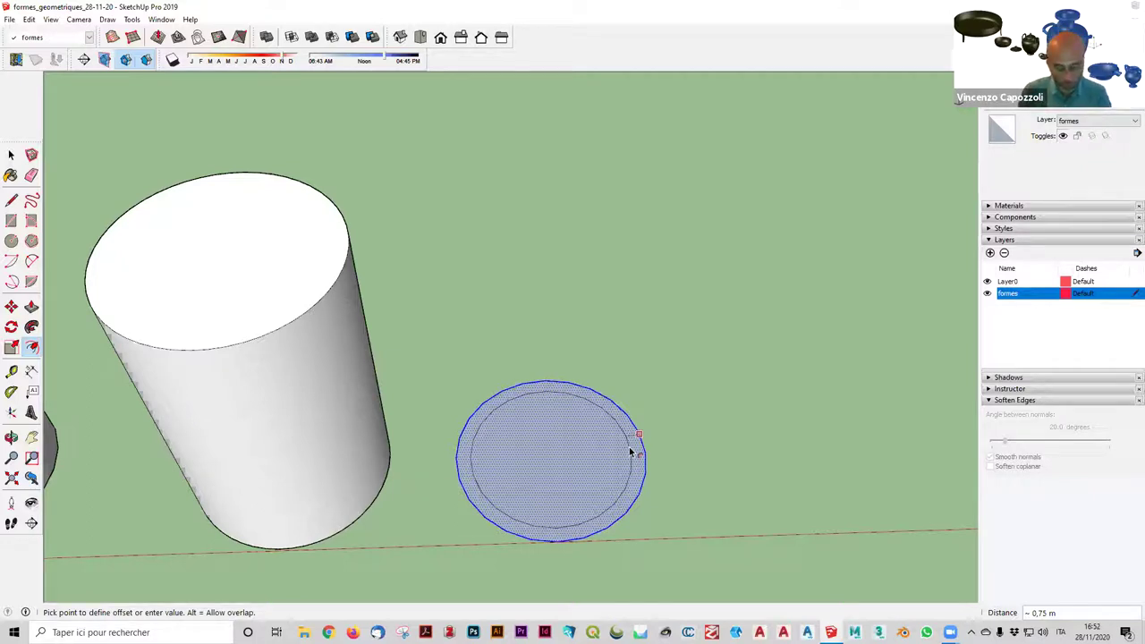
type("26")
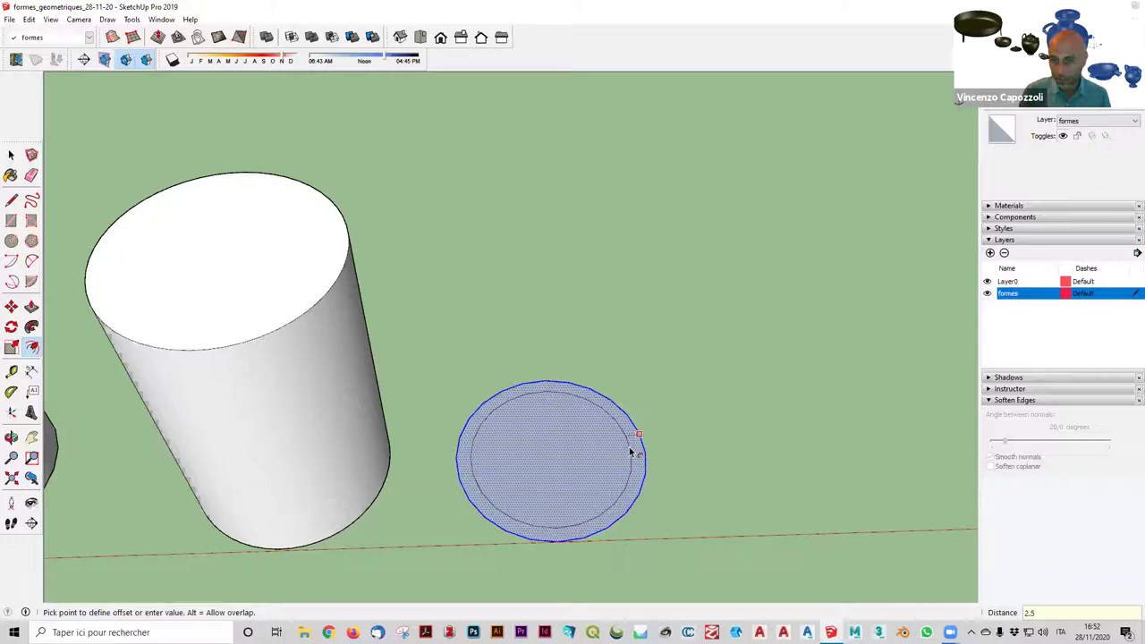
key("BackSpace")
key("BackSpace")
key("BackSpace")
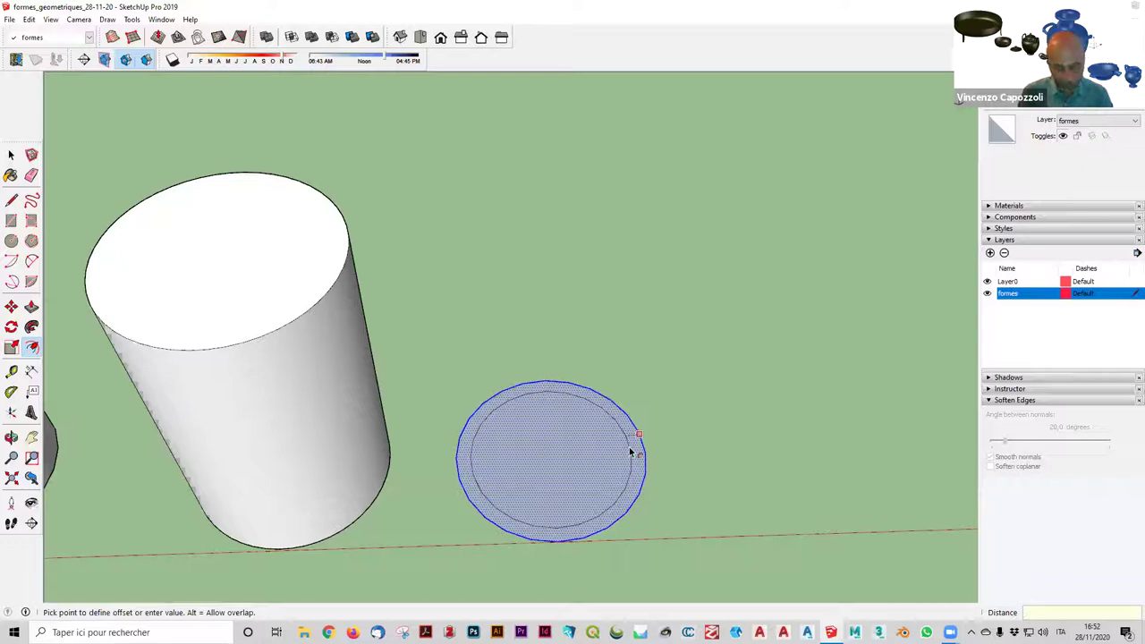
type("2,5")
key("Return")
key("space")
left_click(624, 459)
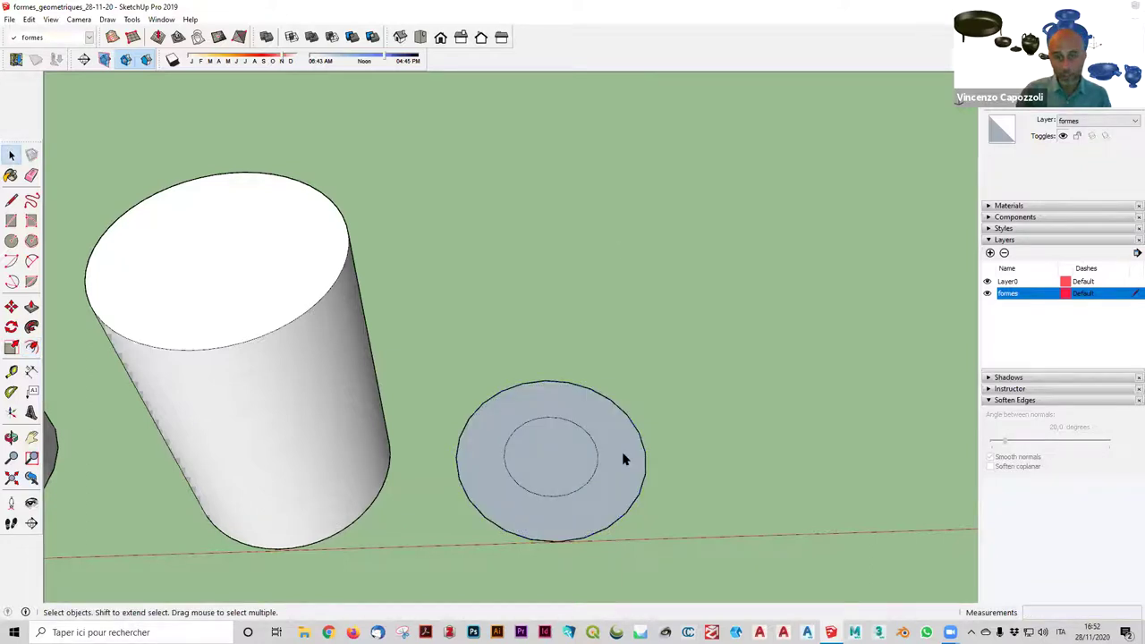
Push/Pull the ring face up 15 into a hollow tube beside the cylinders.
left_click(624, 459)
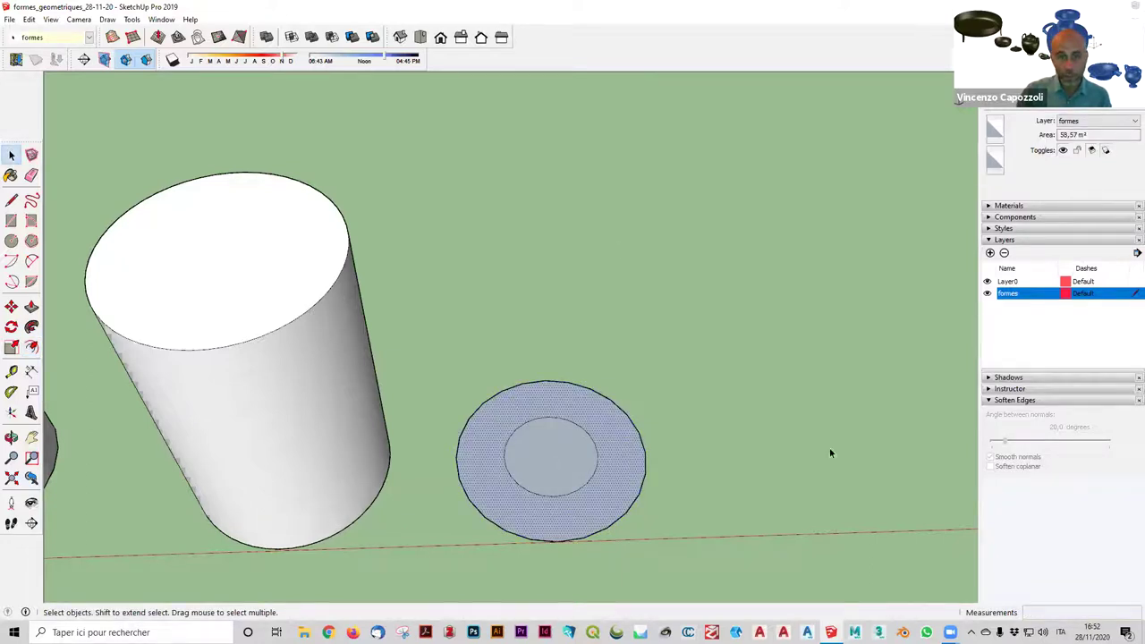
left_click(713, 467)
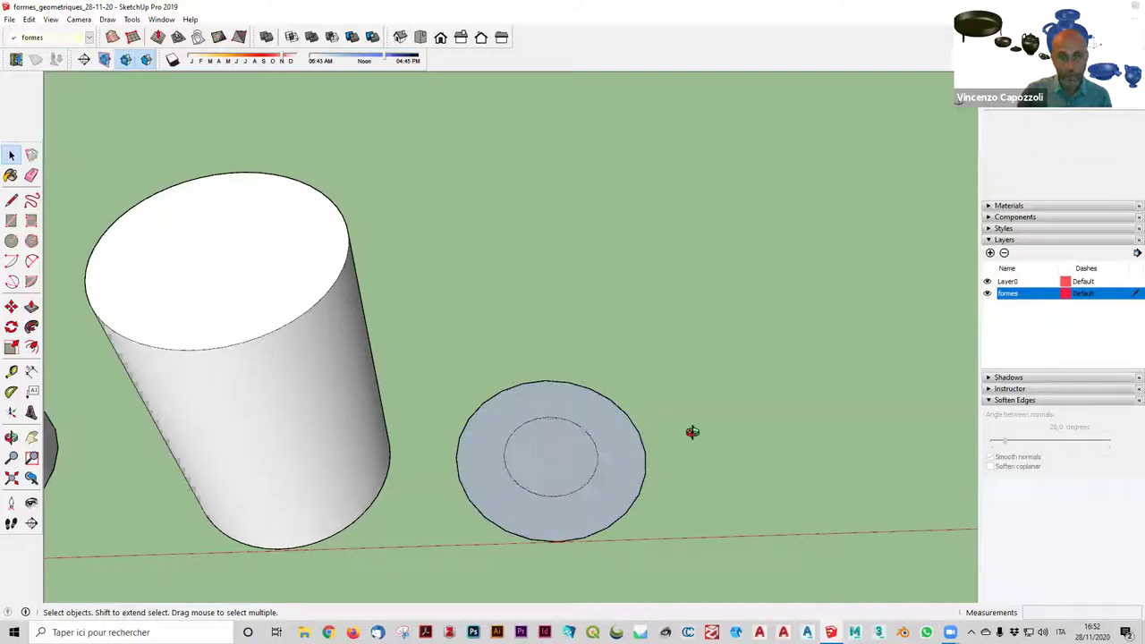
middle_click_drag(692, 432, 692, 439)
left_click(623, 474)
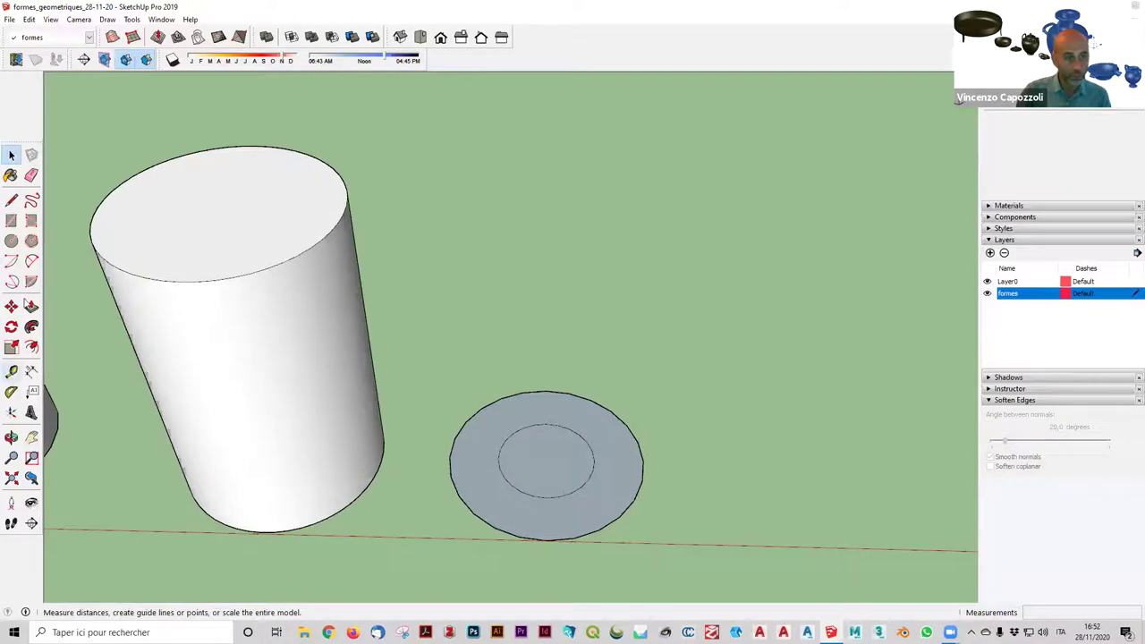
left_click(31, 306)
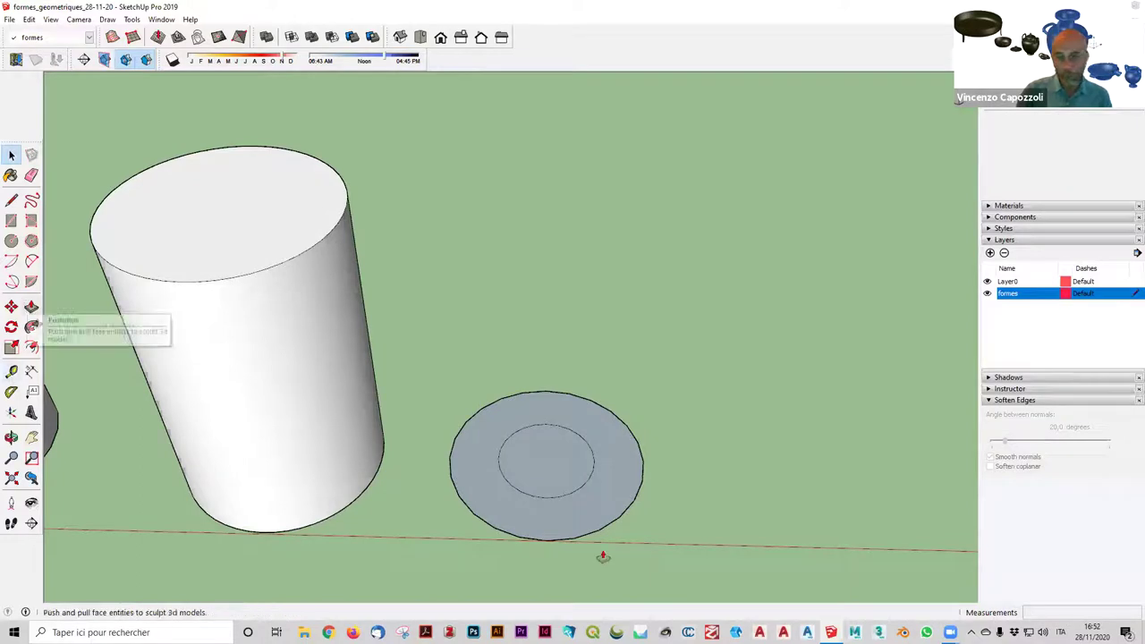
left_click(605, 504)
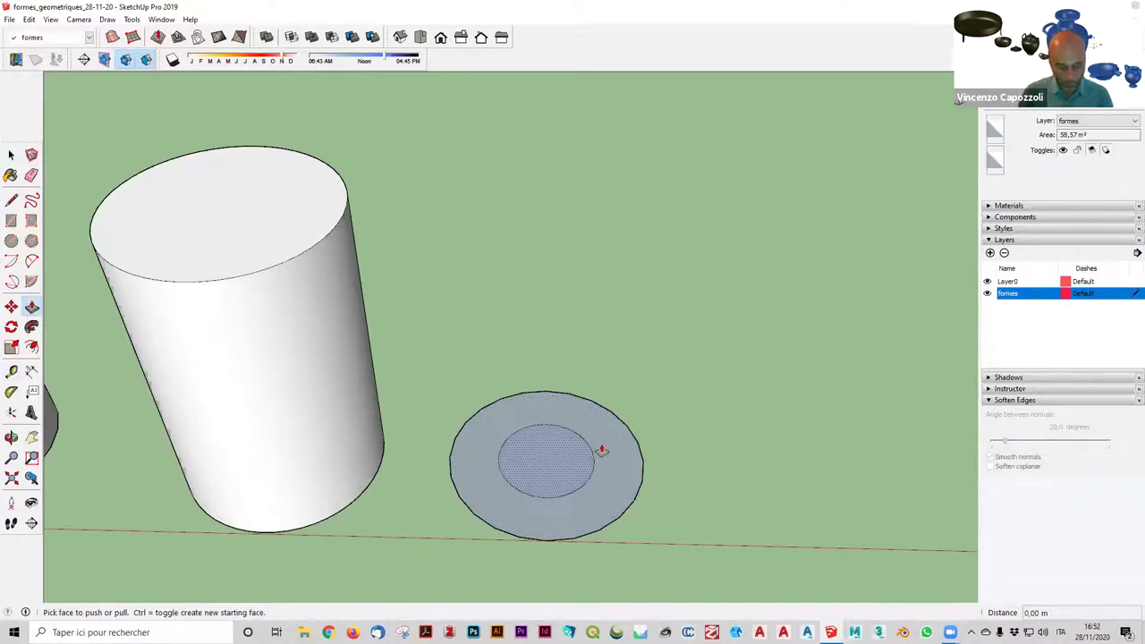
type("15")
key("Return")
left_click(11, 156)
middle_click_drag(794, 300, 772, 331)
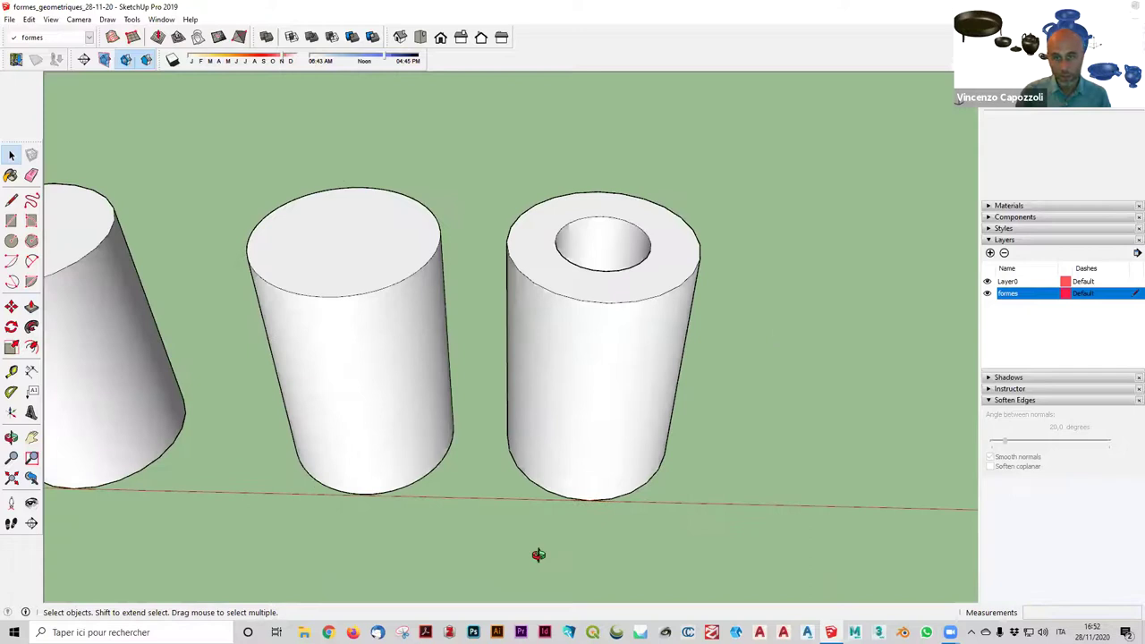
Orbit and use standard views to look up at the tube's underside.
middle_click_drag(538, 555, 358, 603)
middle_click_drag(232, 409, 635, 152)
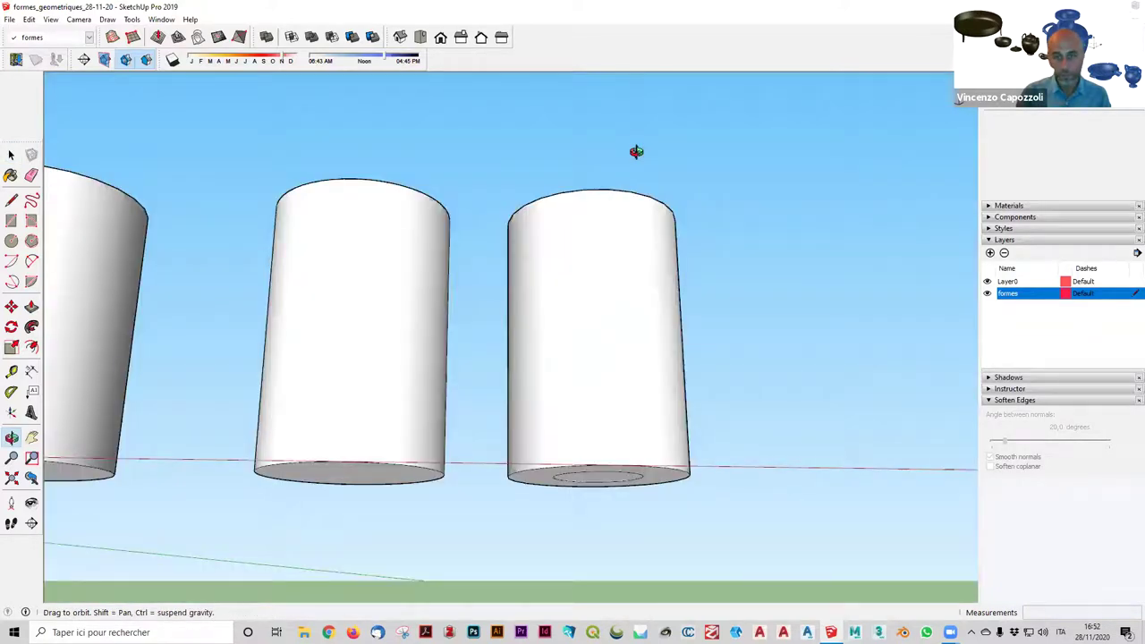
key("ctrl+6")
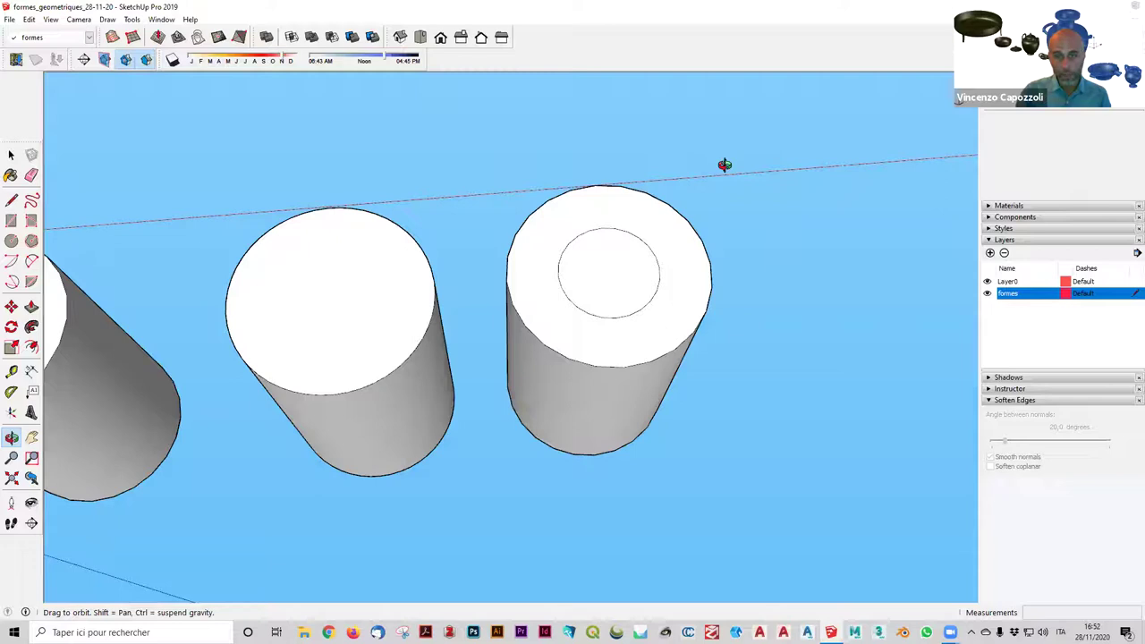
left_click_drag(719, 504, 621, 475)
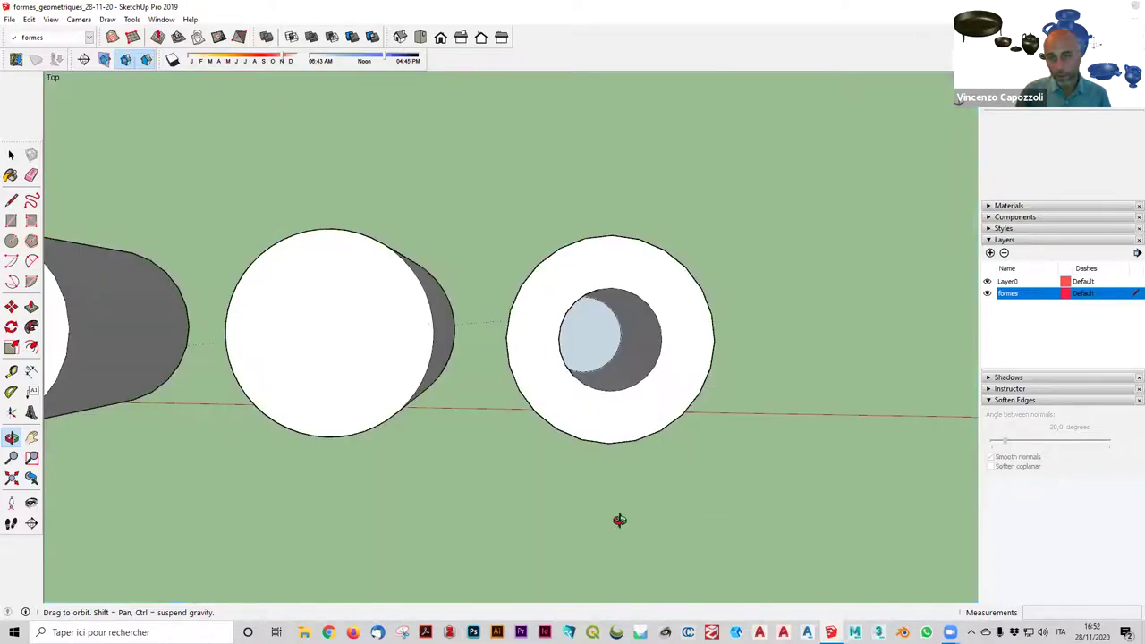
left_click_drag(616, 519, 619, 413)
key("space")
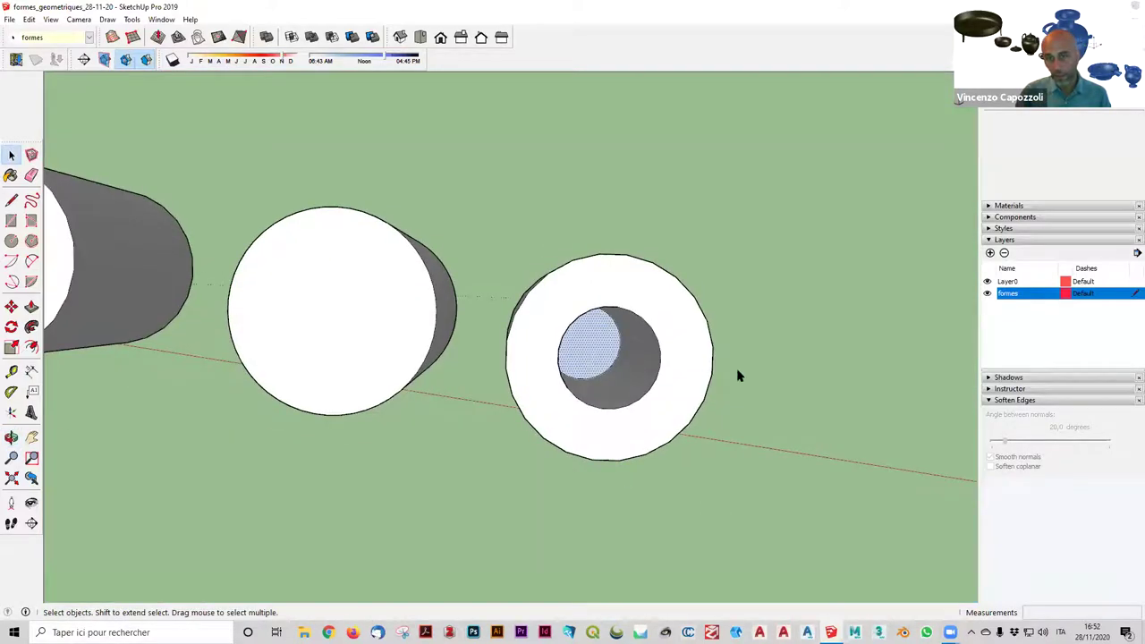
middle_click_drag(735, 373, 726, 404)
left_click_drag(726, 404, 683, 465)
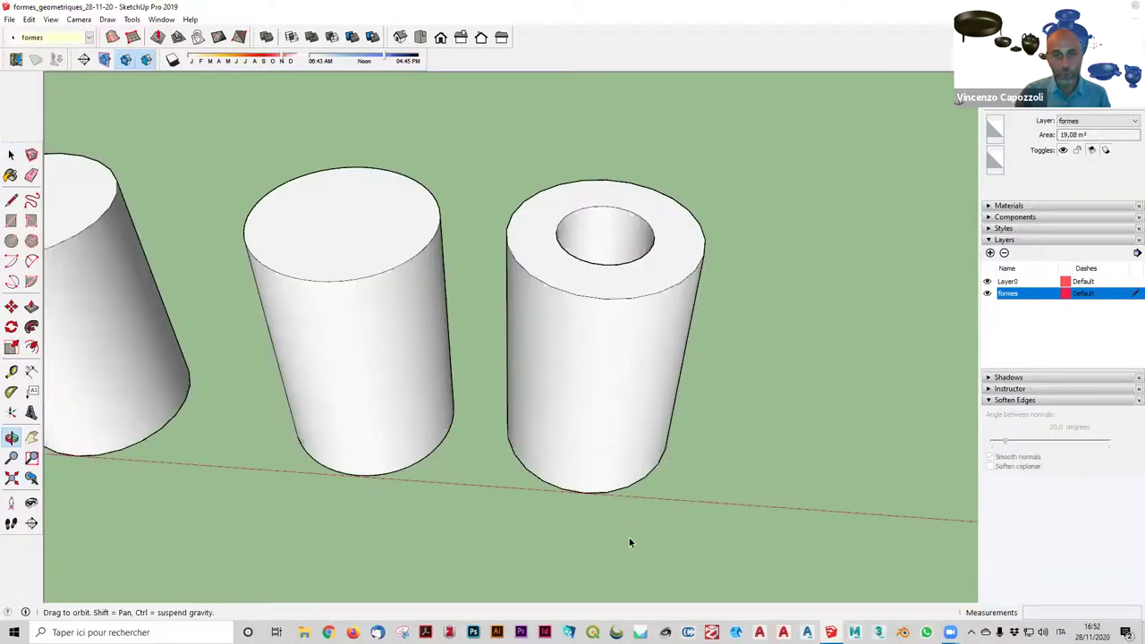
key("space")
middle_click_drag(629, 538, 608, 297)
key("ctrl+5")
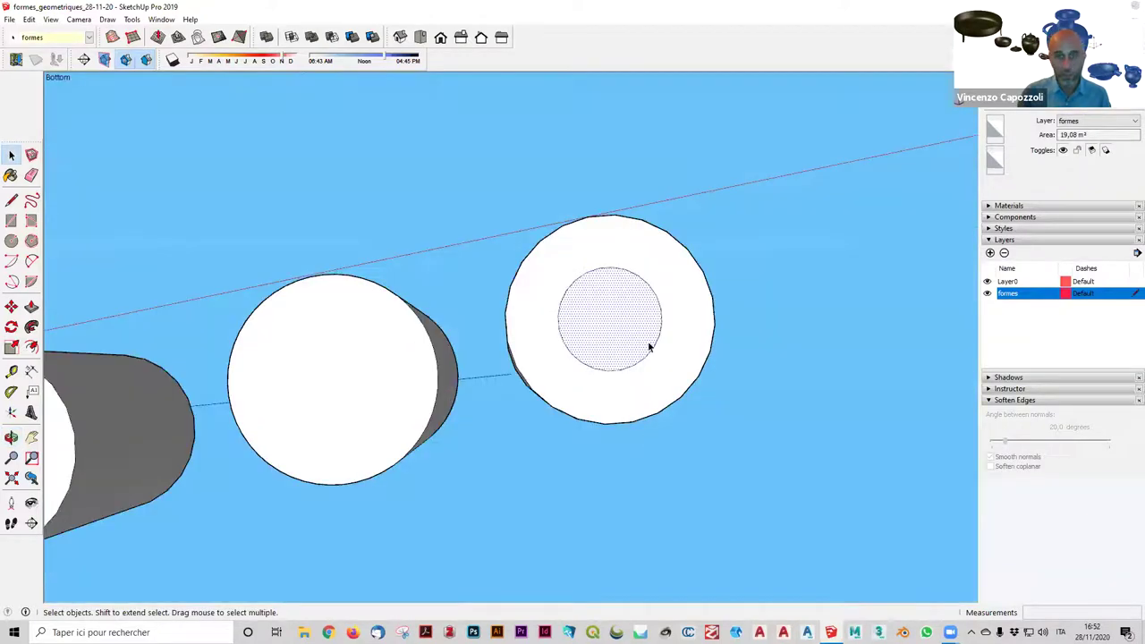
Delete the inner disc at the tube's base and view the open tube from above.
key("Delete")
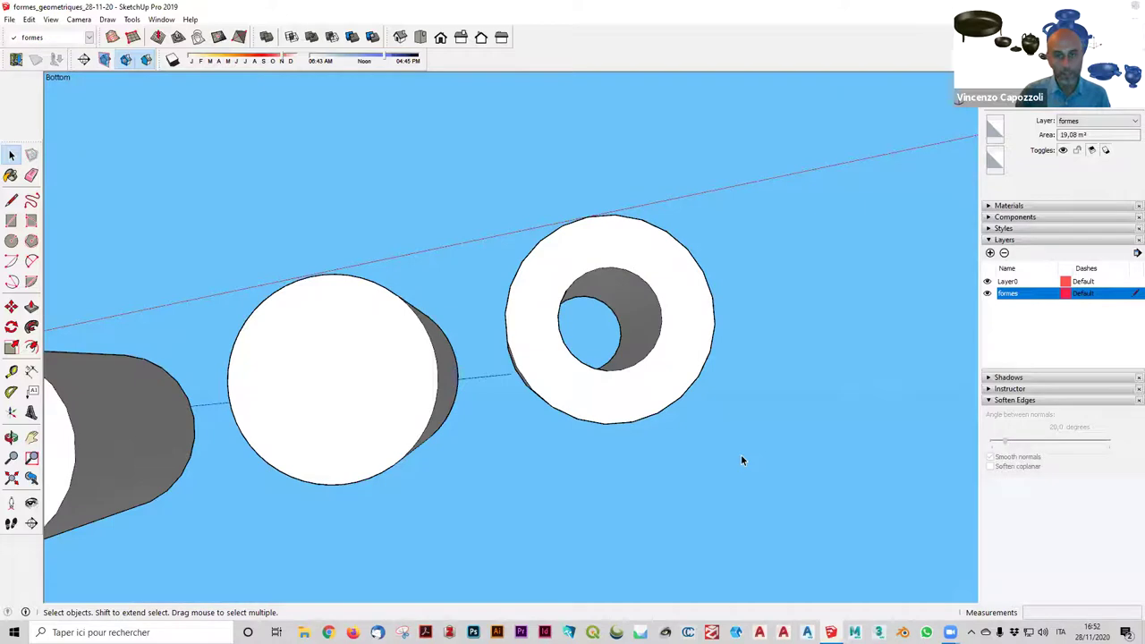
middle_click_drag(740, 455, 792, 478)
left_click_drag(794, 498, 757, 542)
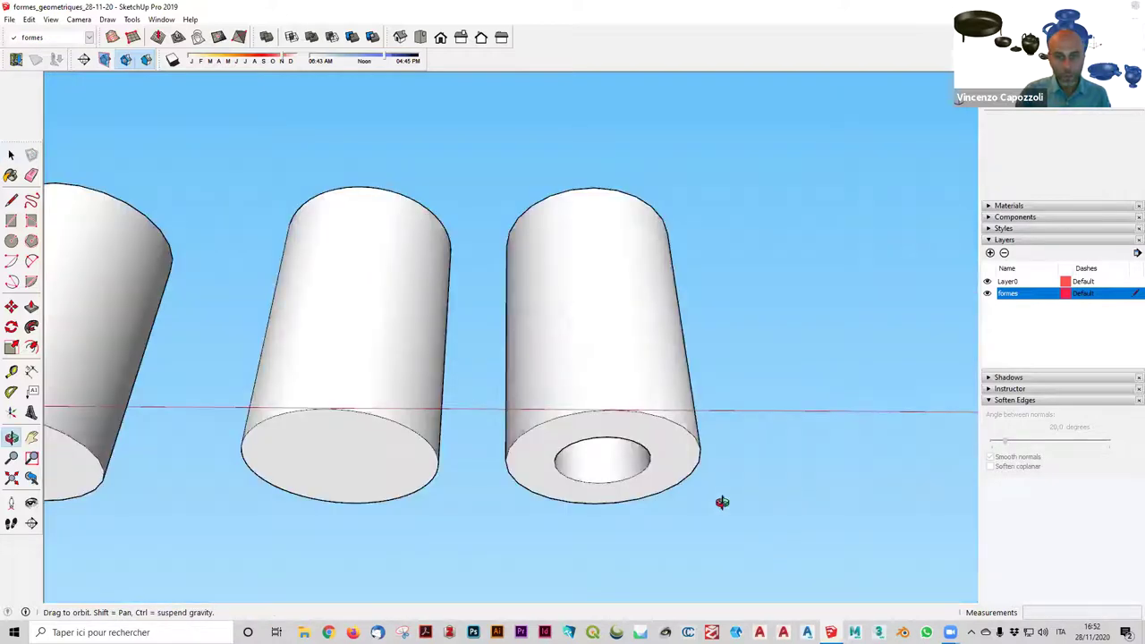
left_click_drag(723, 503, 725, 503)
middle_click_drag(677, 405, 660, 375)
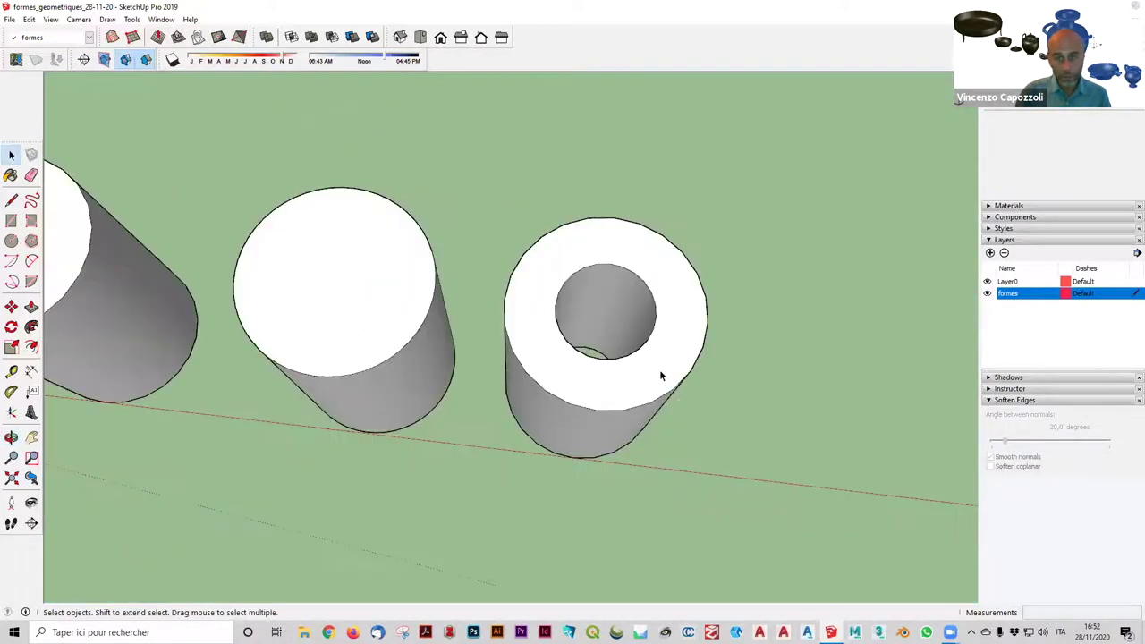
Select all of the hollow tube's geometry and make it a group.
triple_click(659, 375)
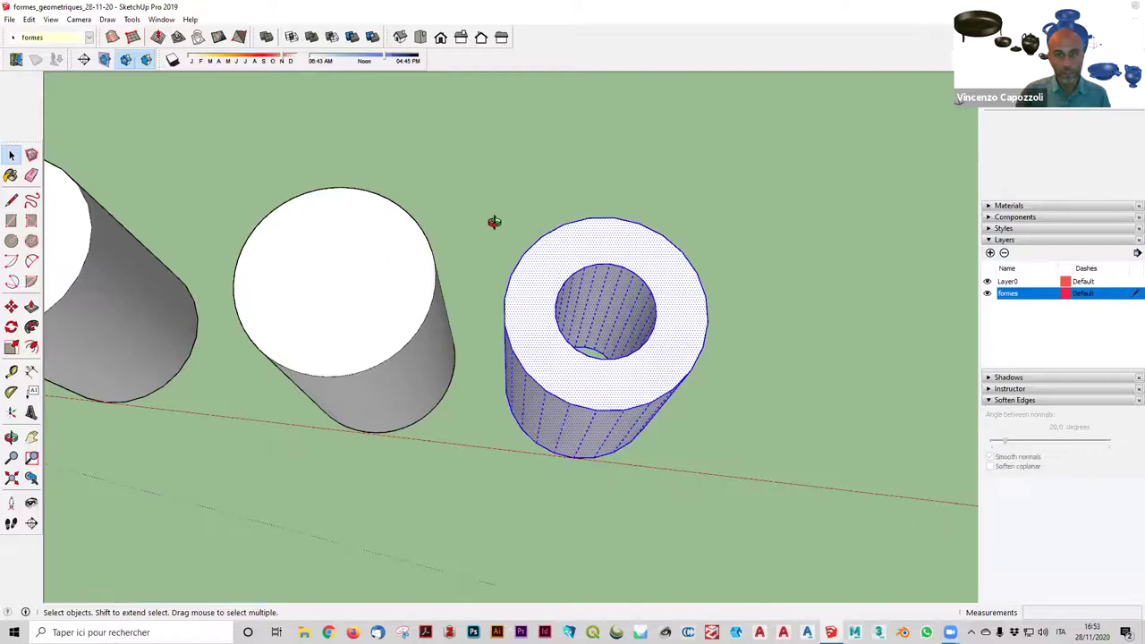
middle_click_drag(493, 223, 672, 217)
middle_click_drag(555, 356, 575, 344)
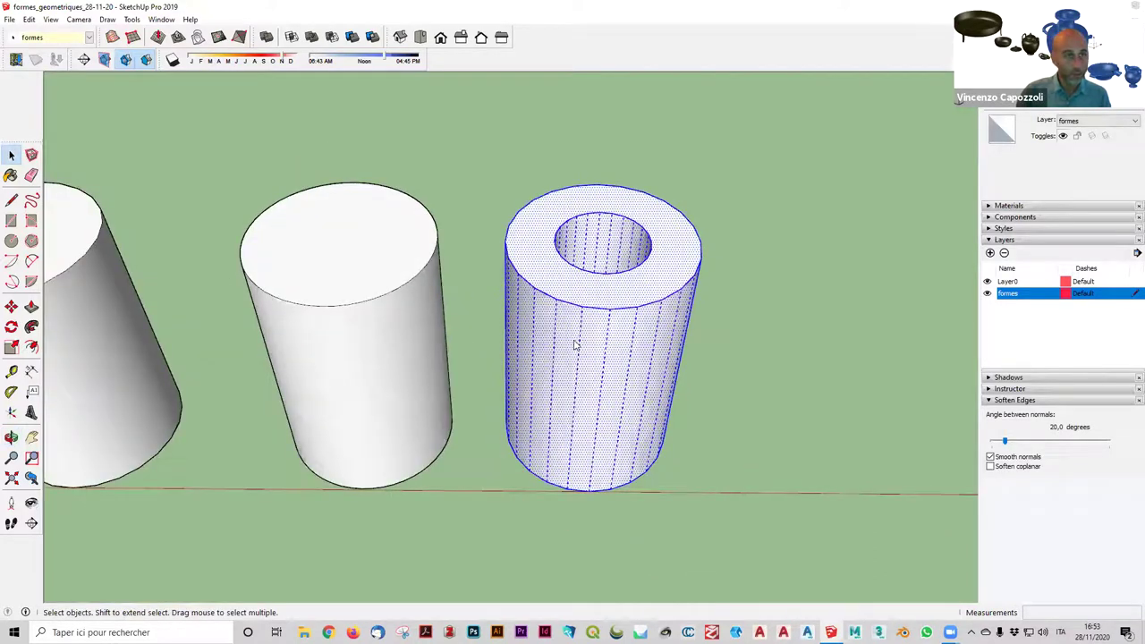
left_click(79, 20)
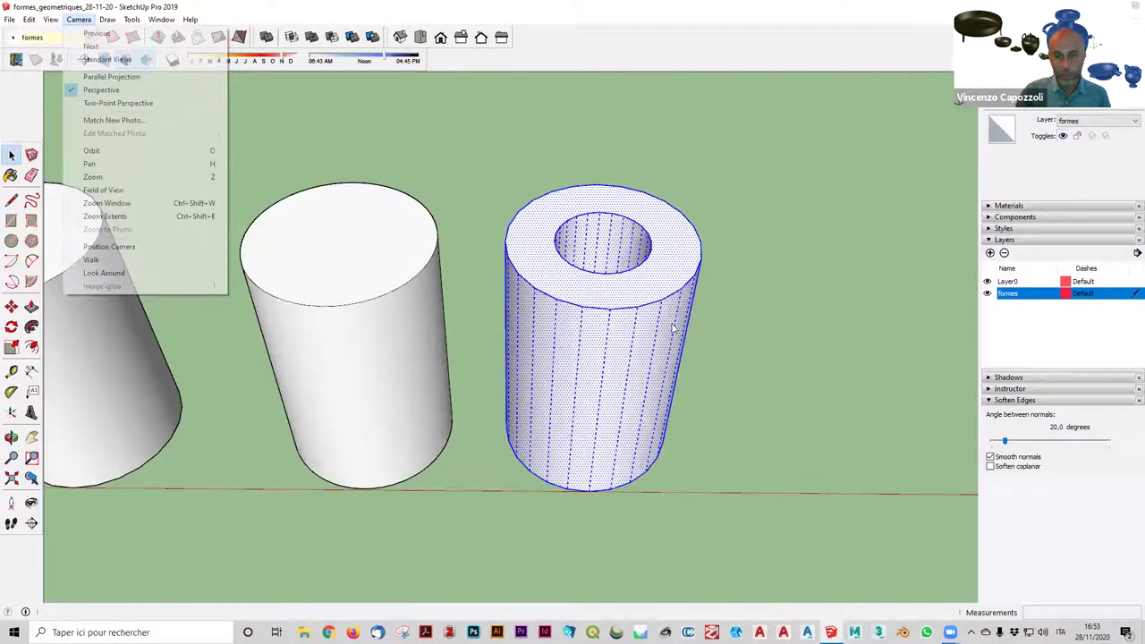
left_click(629, 329)
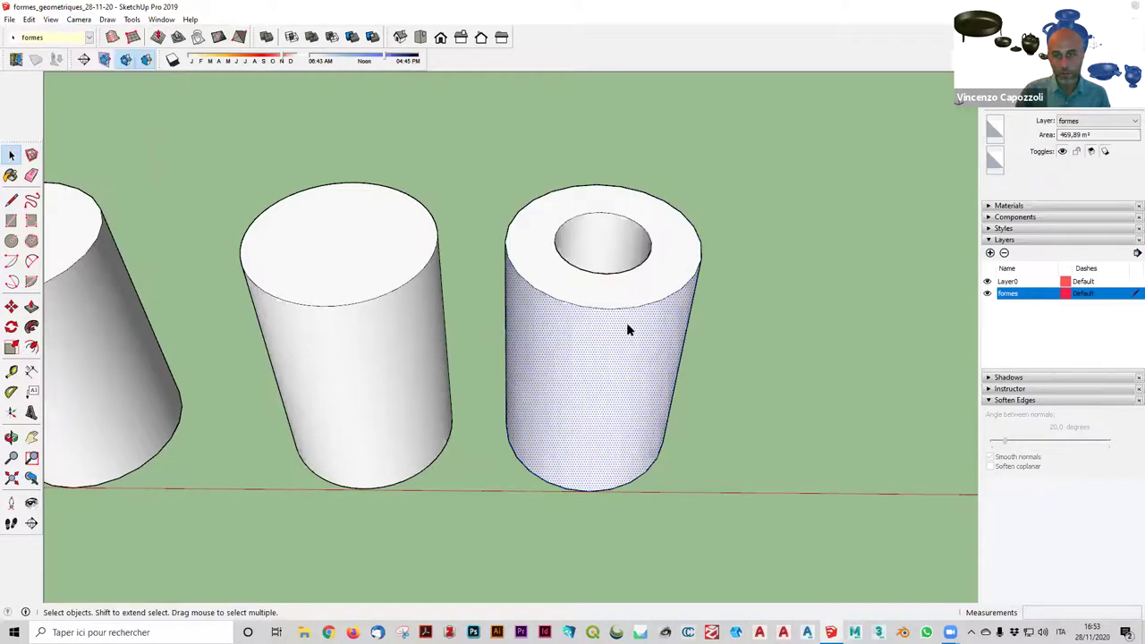
triple_click(627, 329)
right_click(628, 328)
left_click(686, 432)
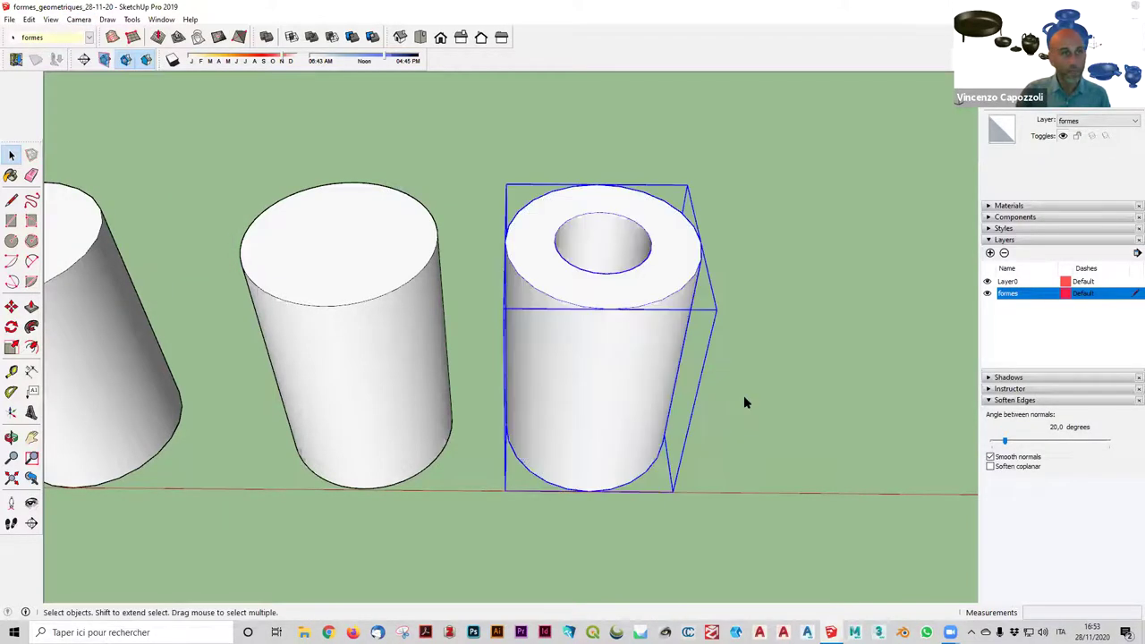
Deselect the tube, zoom out and box-select the second solid cylinder.
left_click(11, 19)
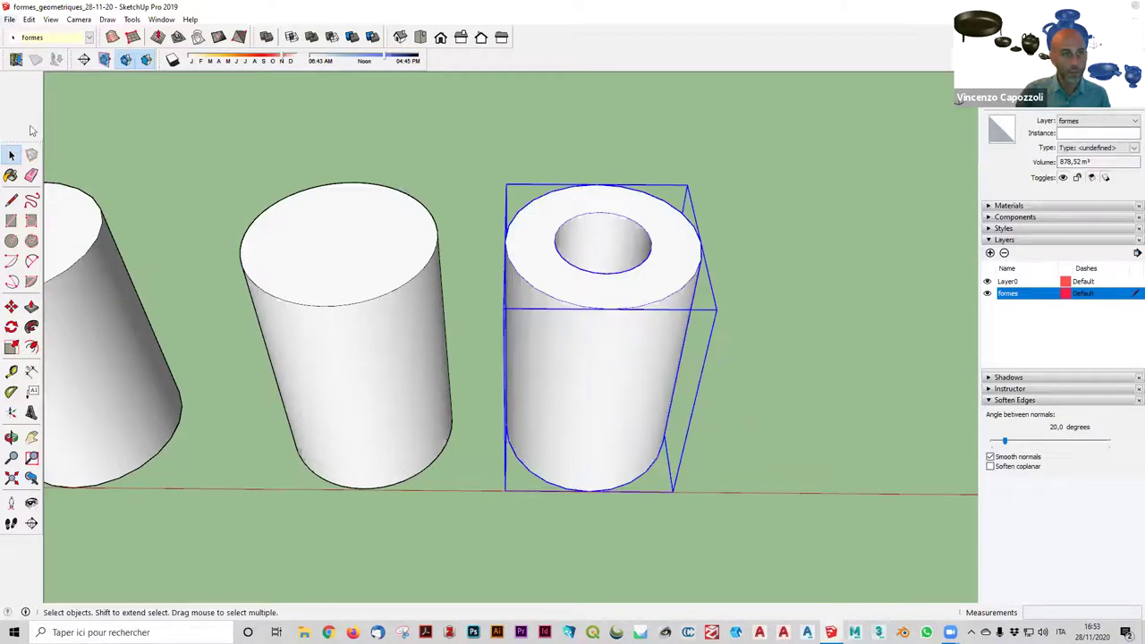
left_click(851, 348)
scroll(798, 340, "down", 3)
left_click_drag(618, 508, 526, 313)
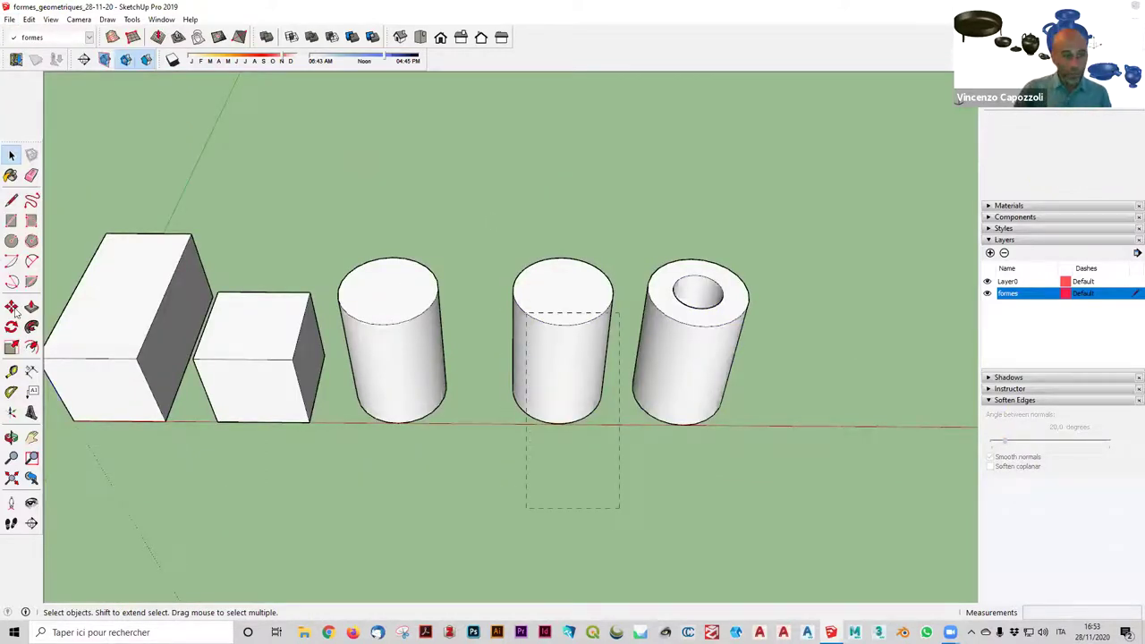
Move the second solid cylinder 1,98 m to the left.
key("m")
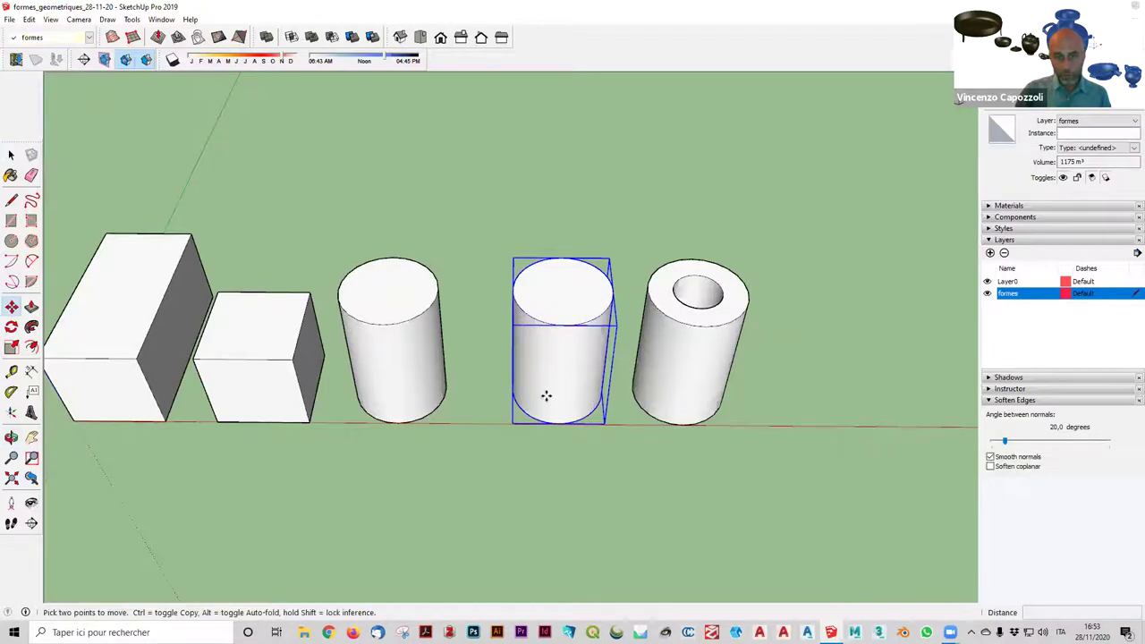
left_click(546, 396)
left_click(562, 465)
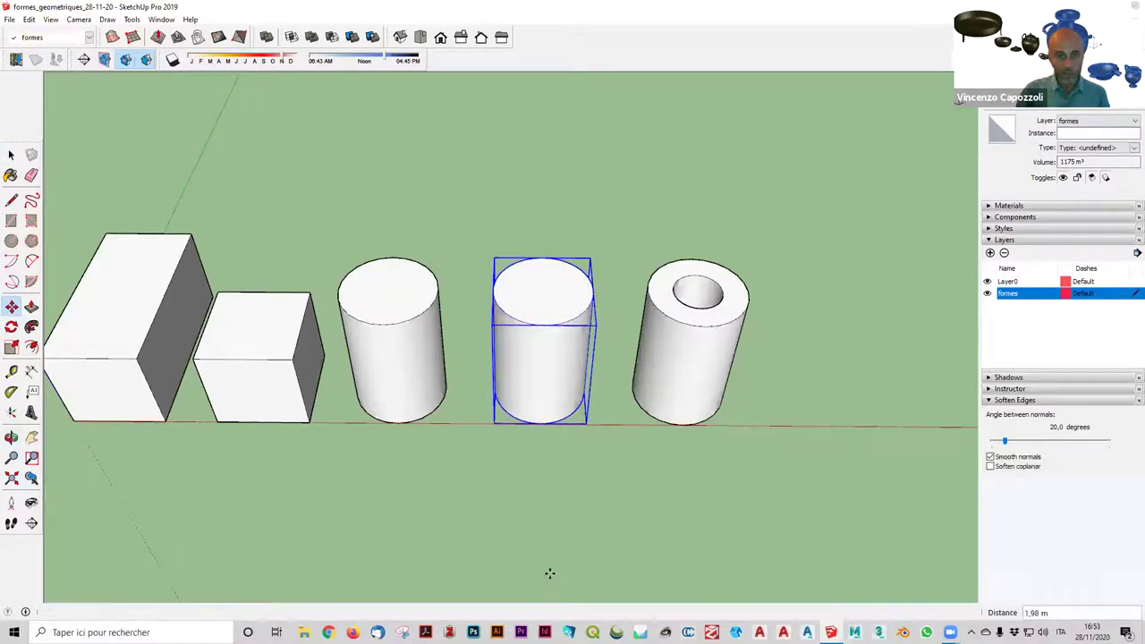
middle_click_drag(549, 573, 544, 570)
middle_click_drag(692, 435, 719, 319)
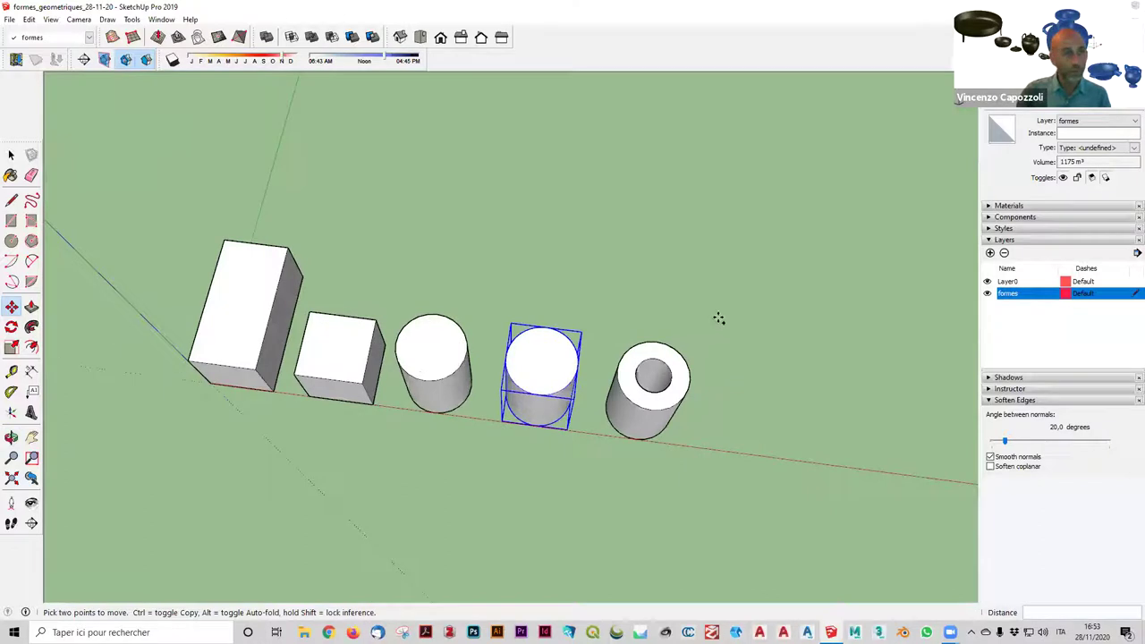
Clear the selection and orbit around the row to check the cylinder's new position.
key("space")
left_click(676, 169)
middle_click_drag(676, 168, 680, 174)
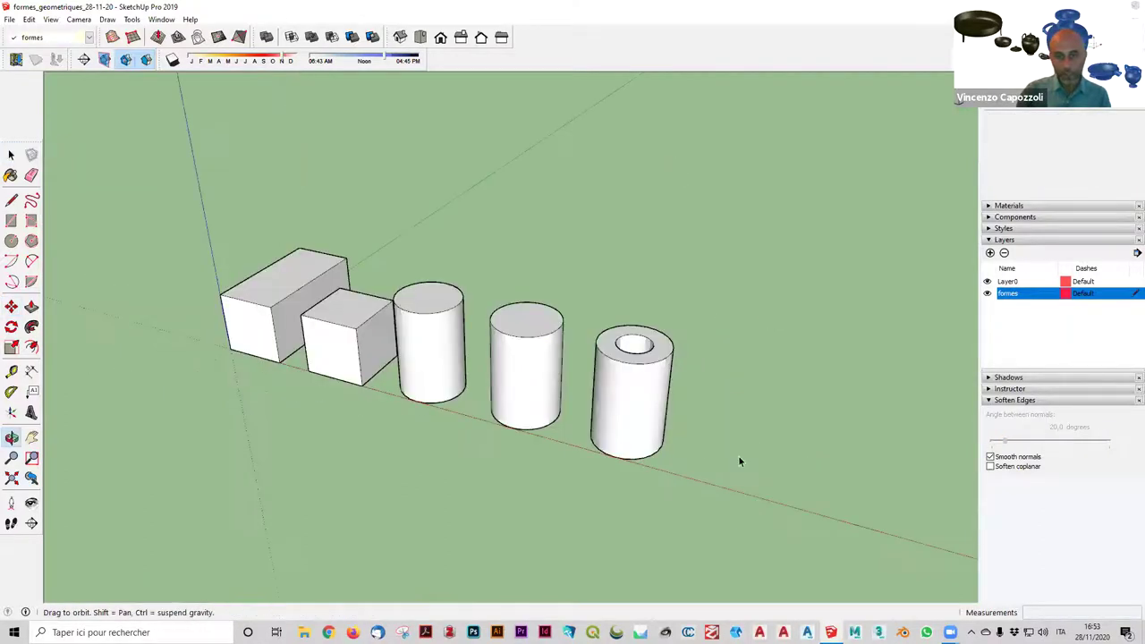
middle_click_drag(739, 459, 853, 464)
middle_click_drag(800, 386, 796, 383)
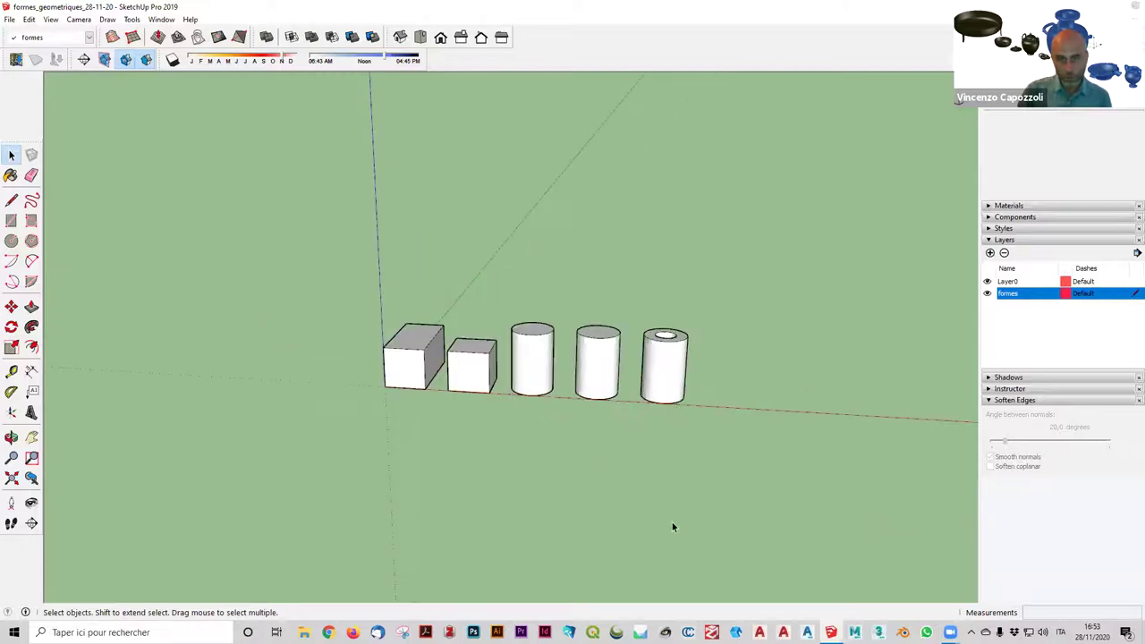
middle_click_drag(672, 521, 737, 430)
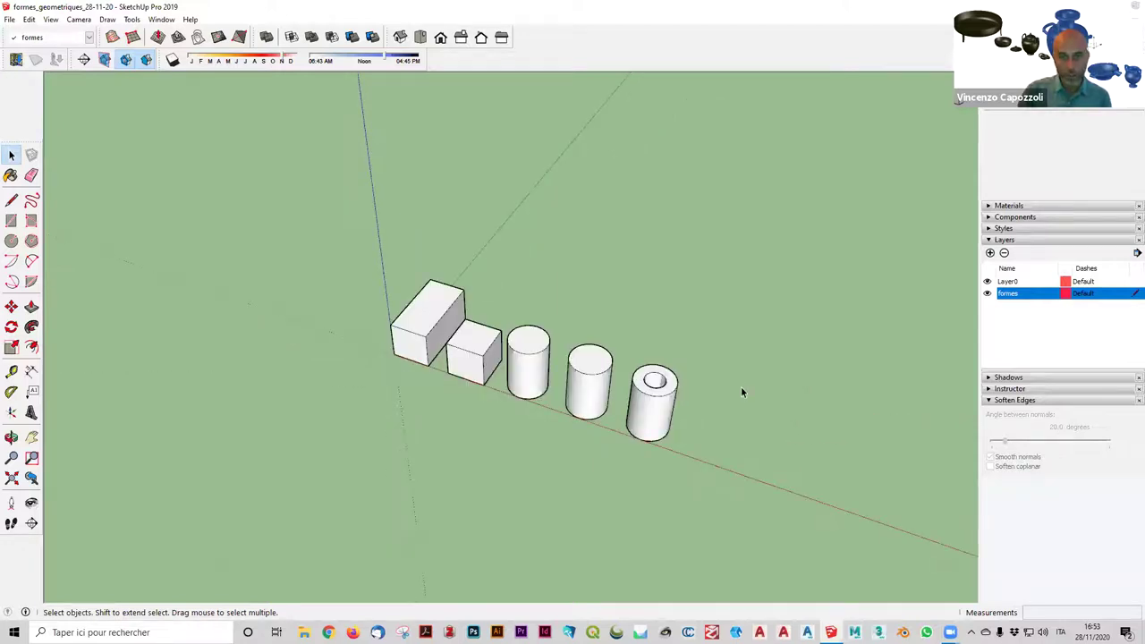
scroll(740, 387, "down", 1)
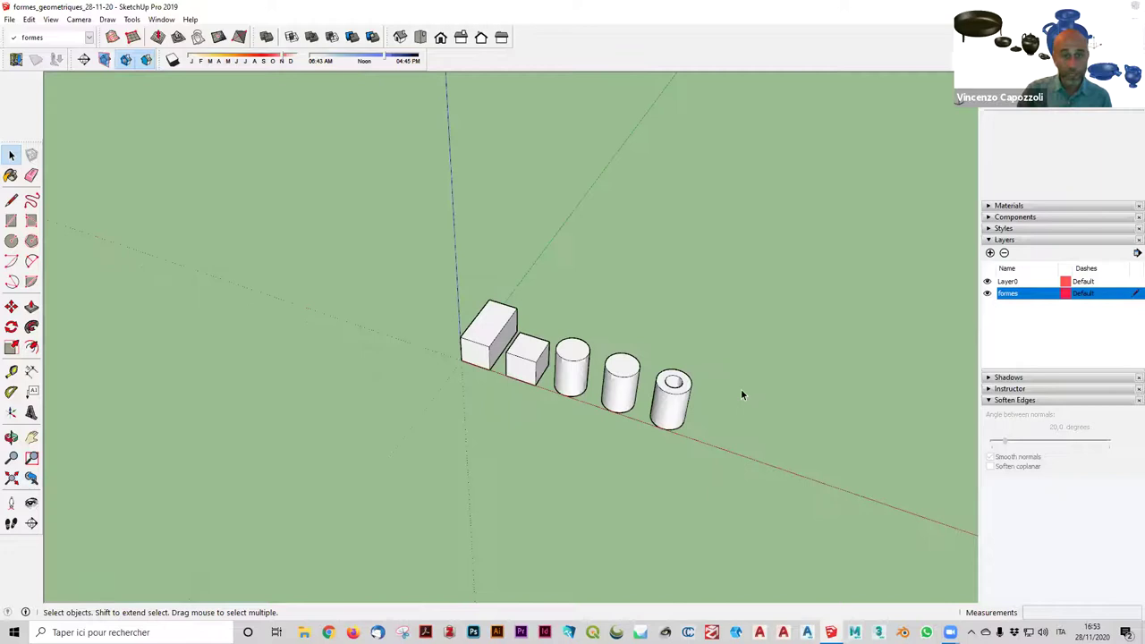
scroll(740, 388, "up", 2)
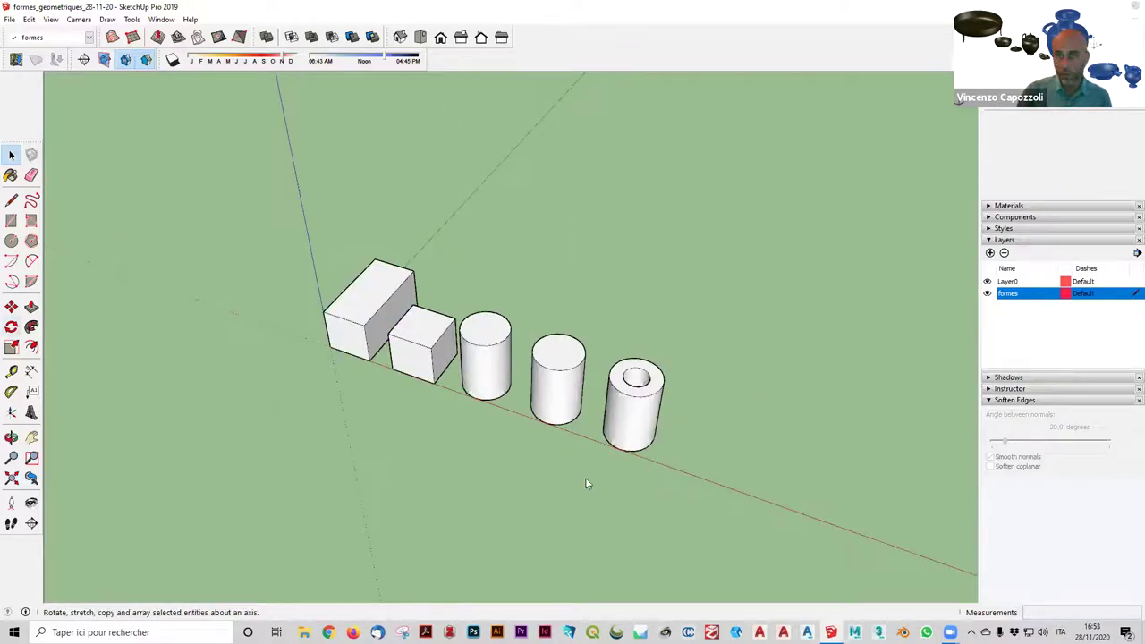
key("q")
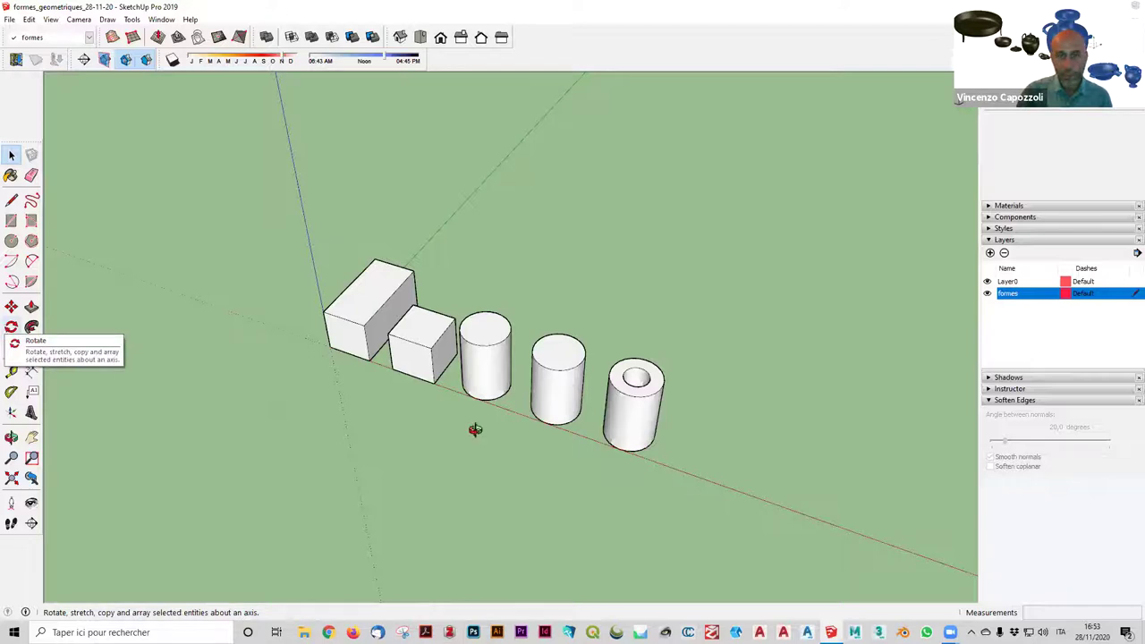
middle_click_drag(763, 493, 759, 490)
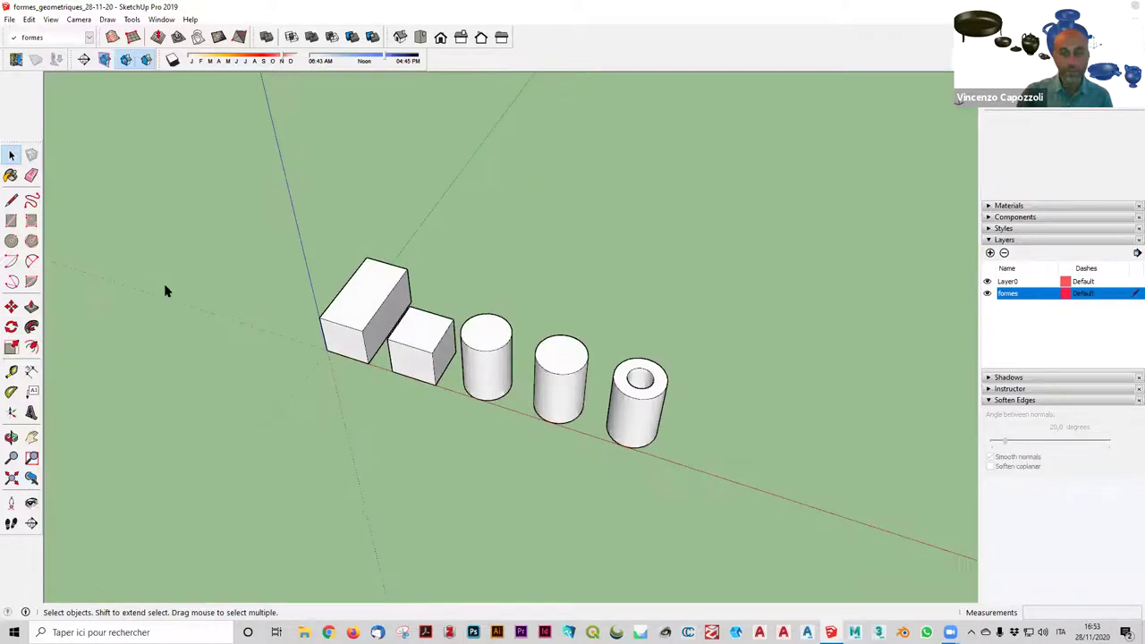
middle_click_drag(167, 289, 169, 281)
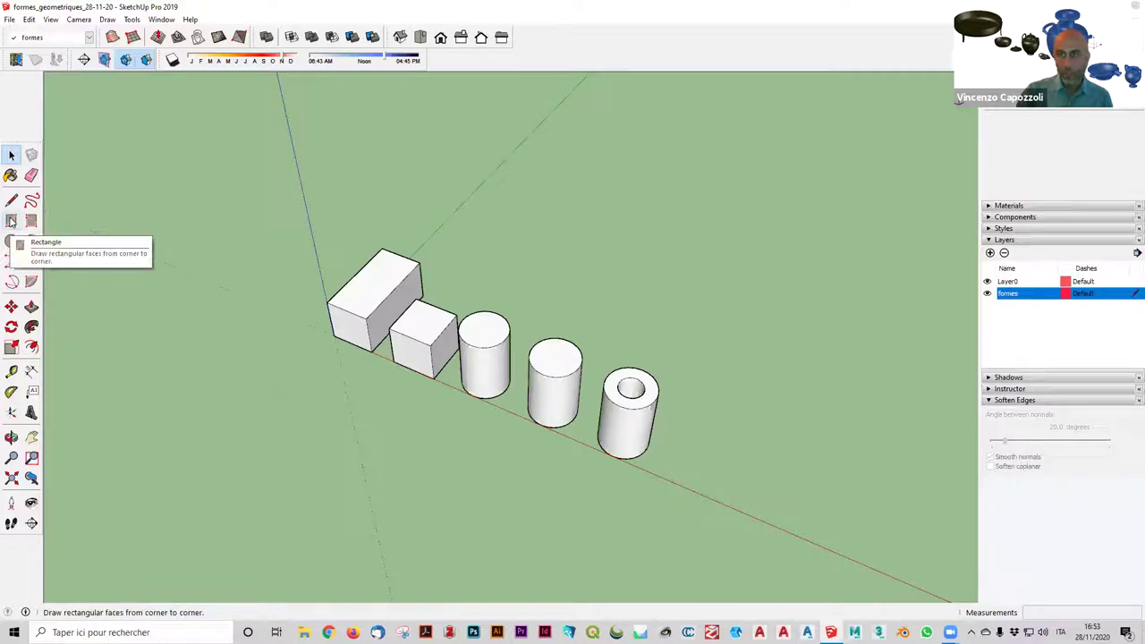
Anchor a rectangle's first corner on the red axis beyond the hollow tube.
left_click(11, 222)
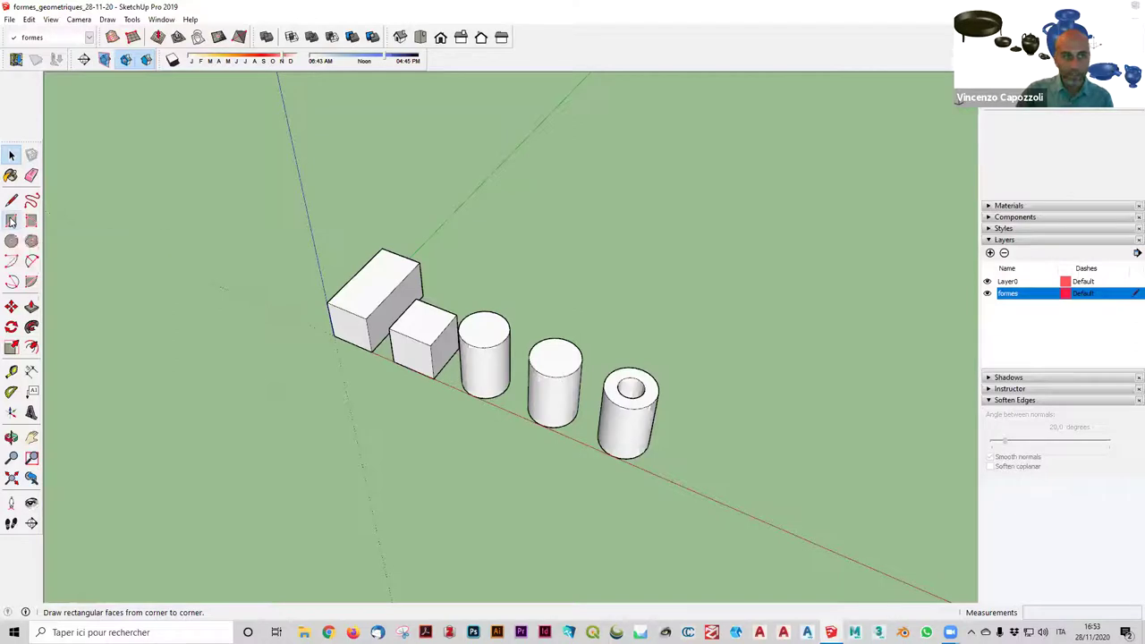
left_click(12, 221)
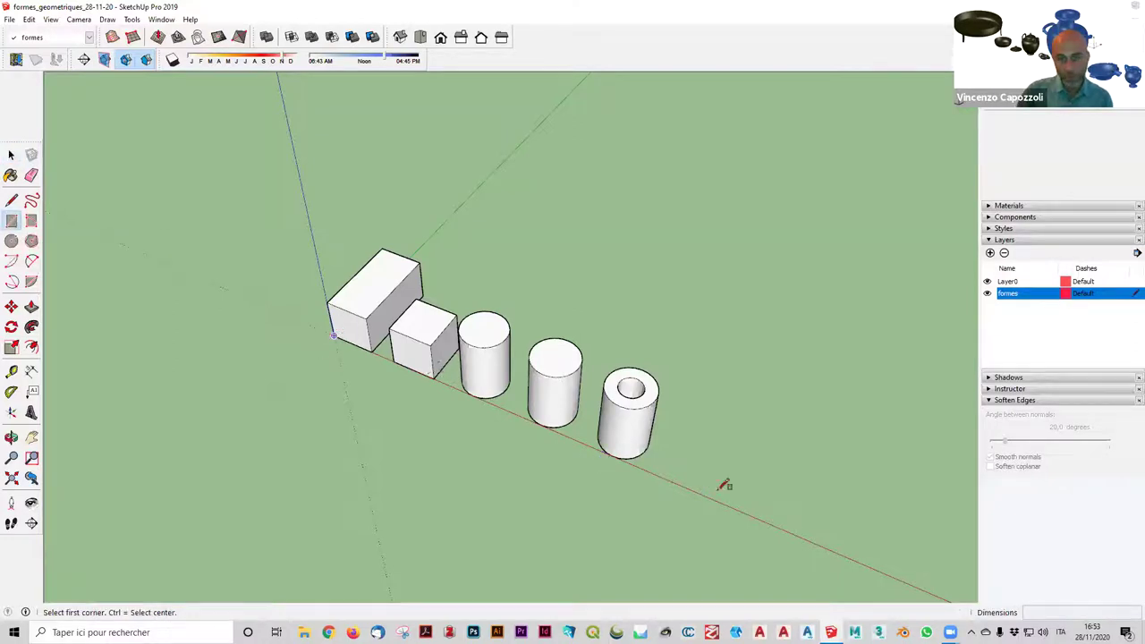
left_click(694, 490)
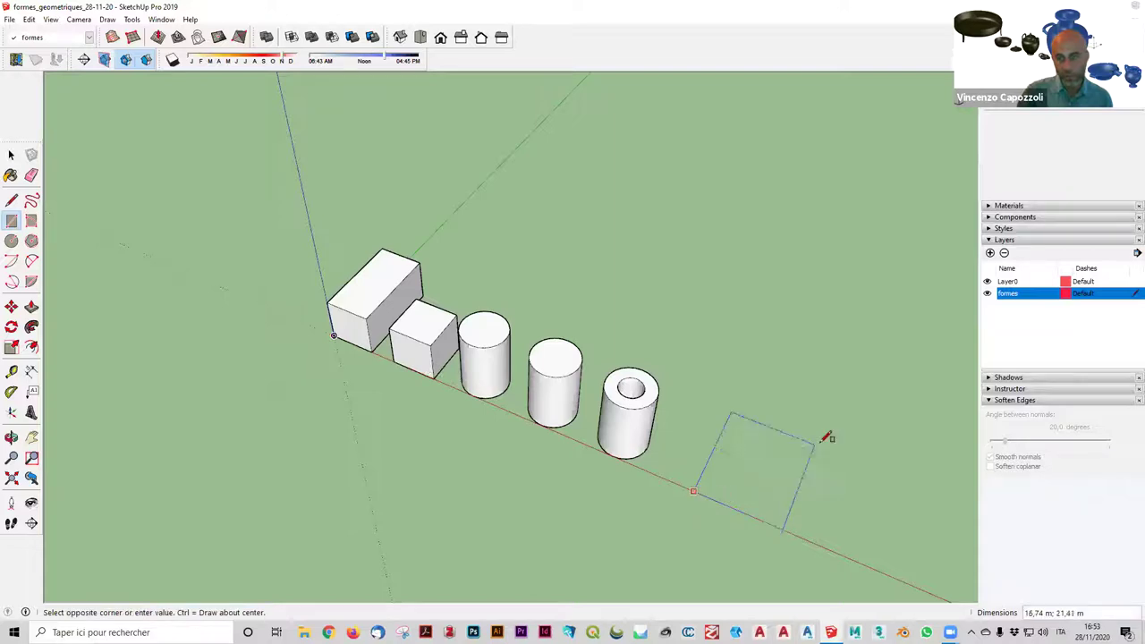
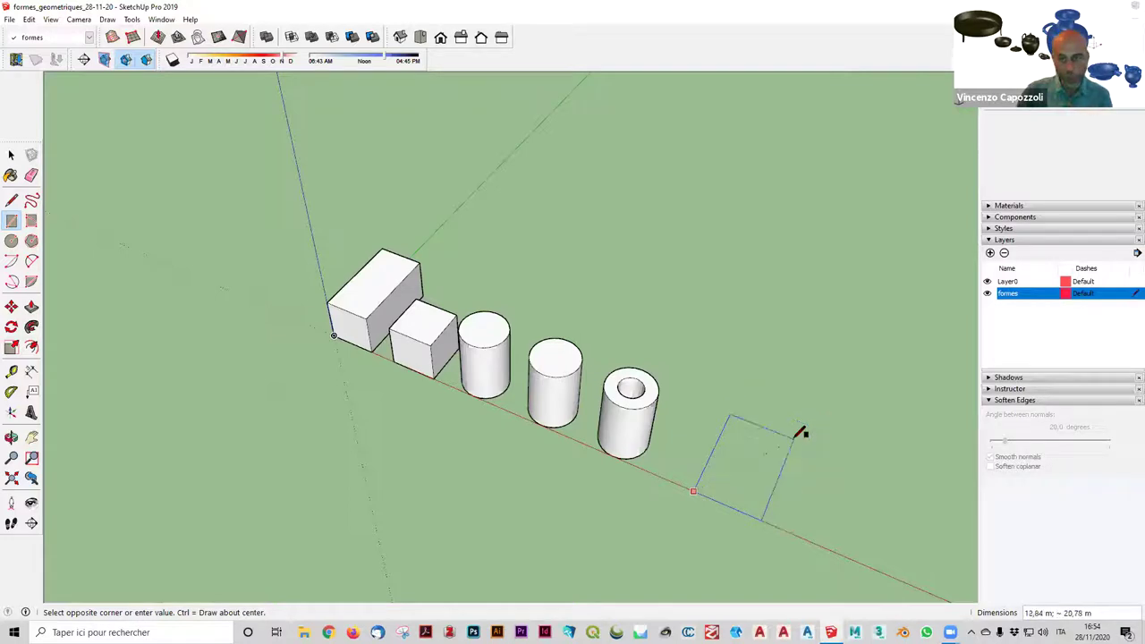
Finish the square face on the ground and draw both corner-to-corner diagonals across it.
left_click(793, 438)
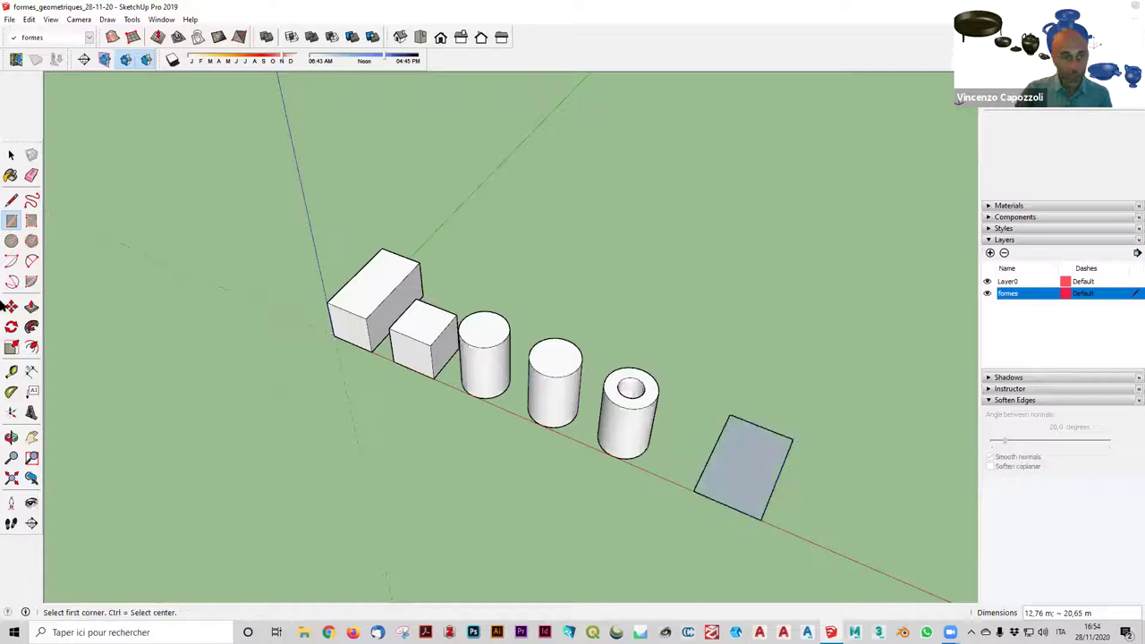
left_click(11, 156)
key("l")
left_click(729, 416)
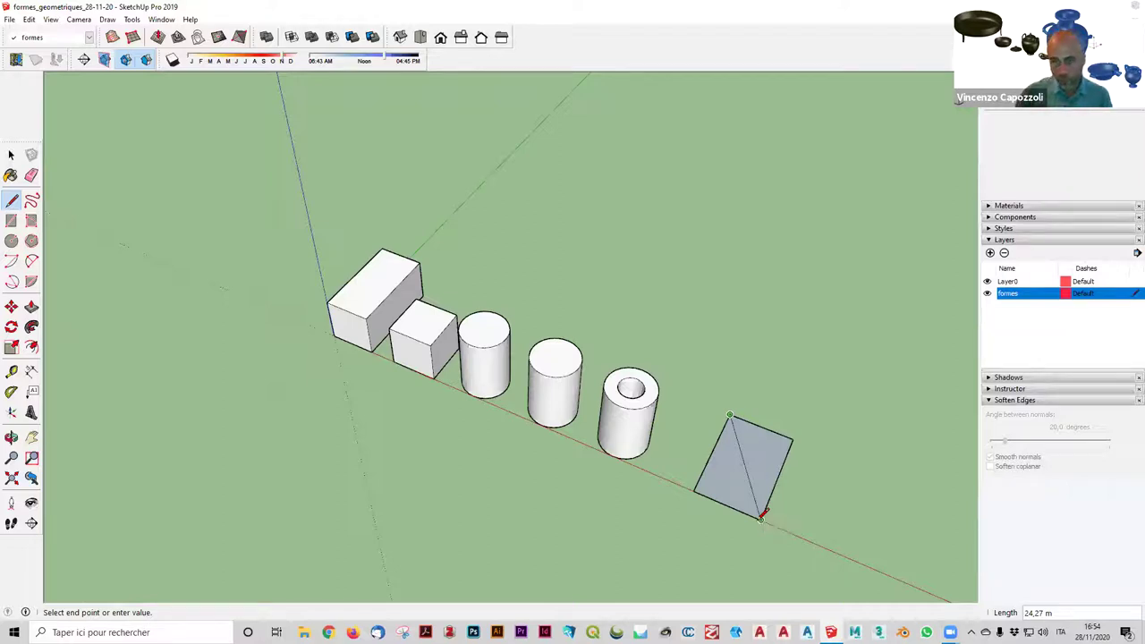
left_click(761, 515)
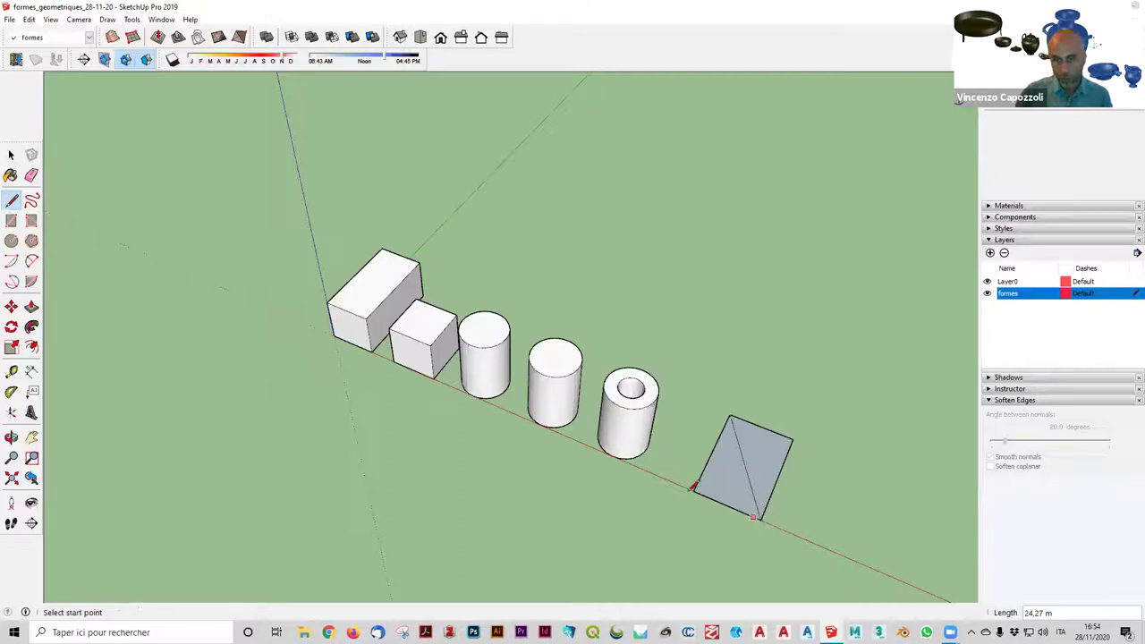
left_click(694, 490)
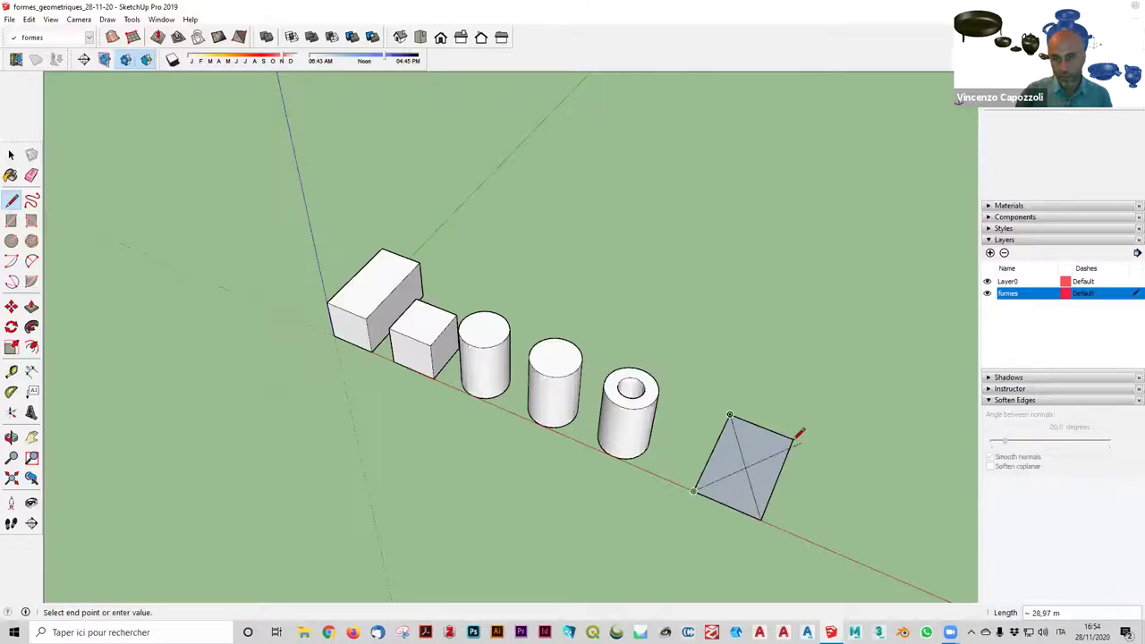
left_click(794, 439)
Draw a 15 m vertical edge up the blue axis from where the diagonals cross.
middle_click_drag(776, 504, 757, 476)
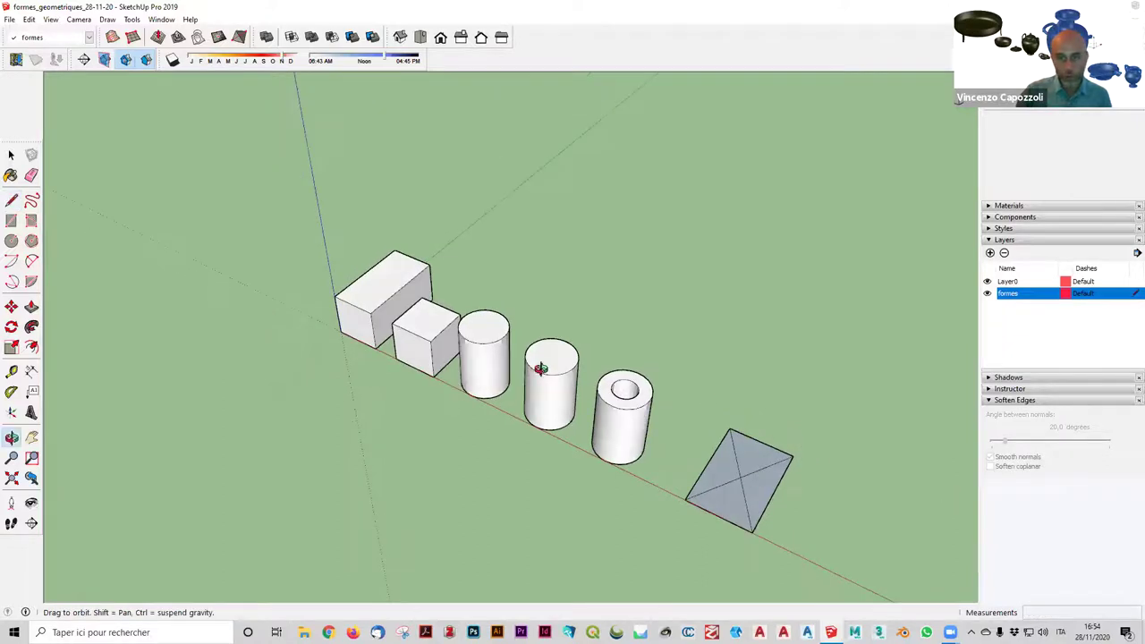
middle_click_drag(539, 369, 708, 399)
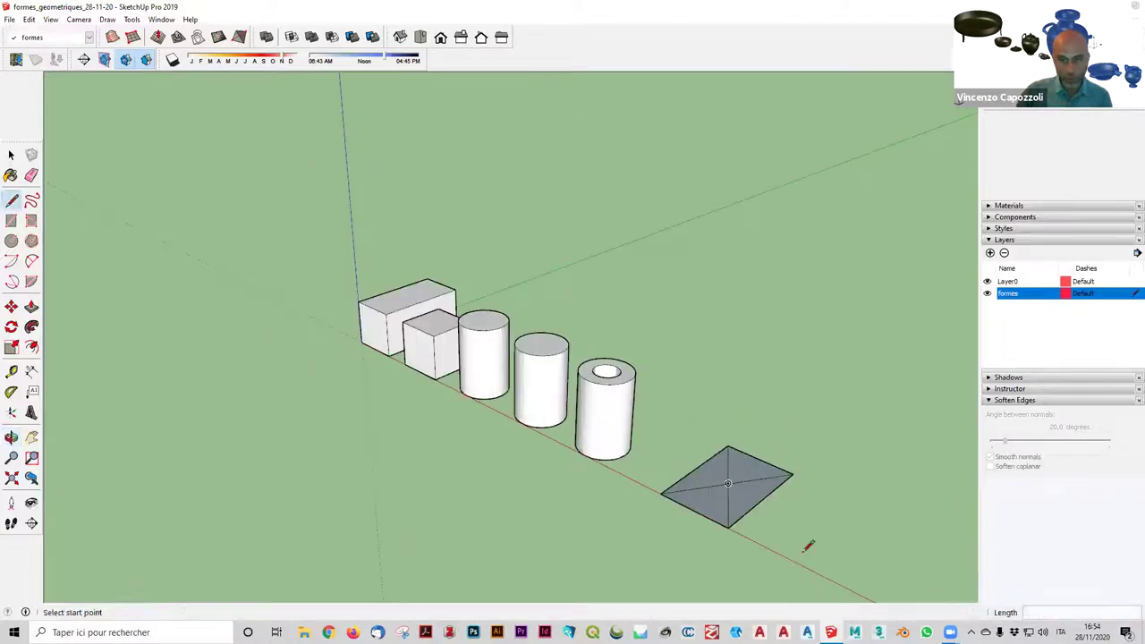
scroll(808, 546, "up", 2)
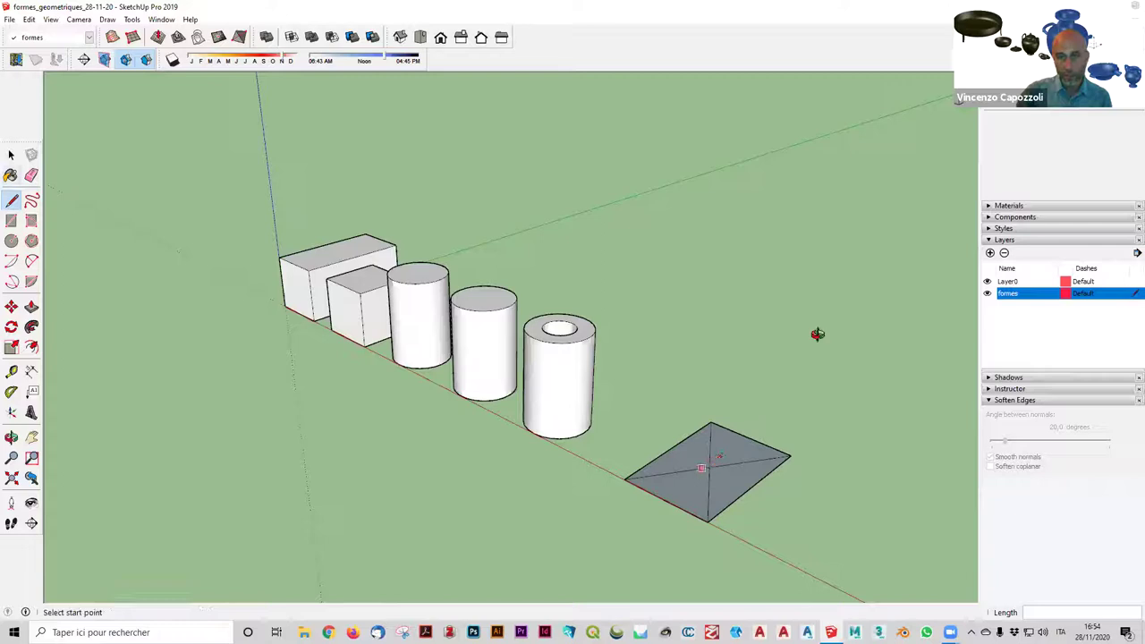
middle_click_drag(856, 534, 739, 417)
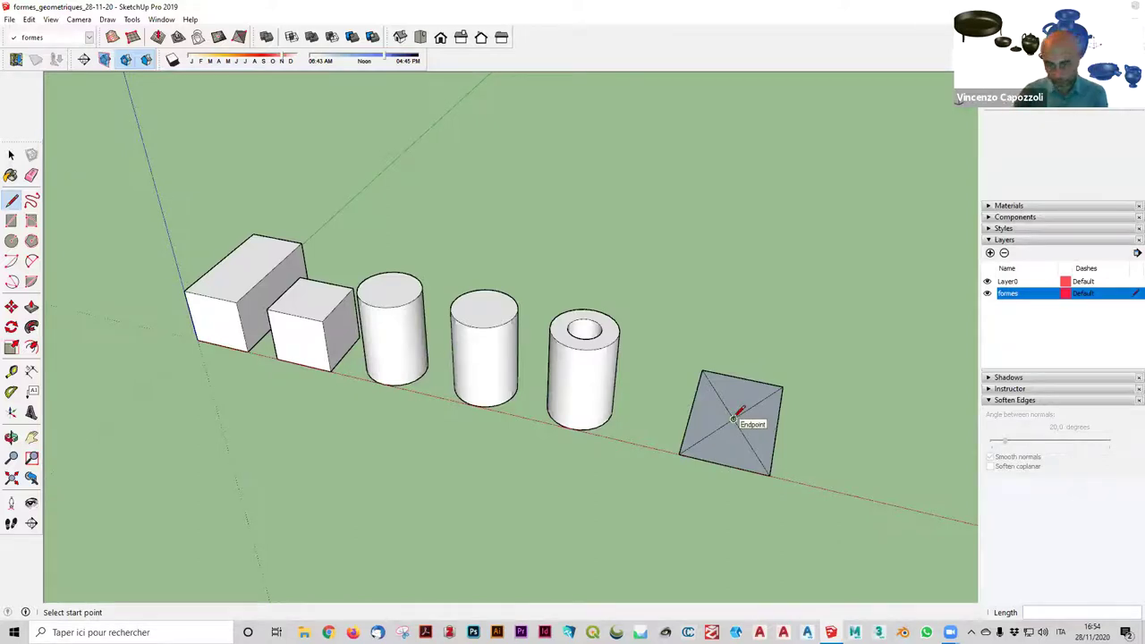
scroll(687, 423, "up", 2)
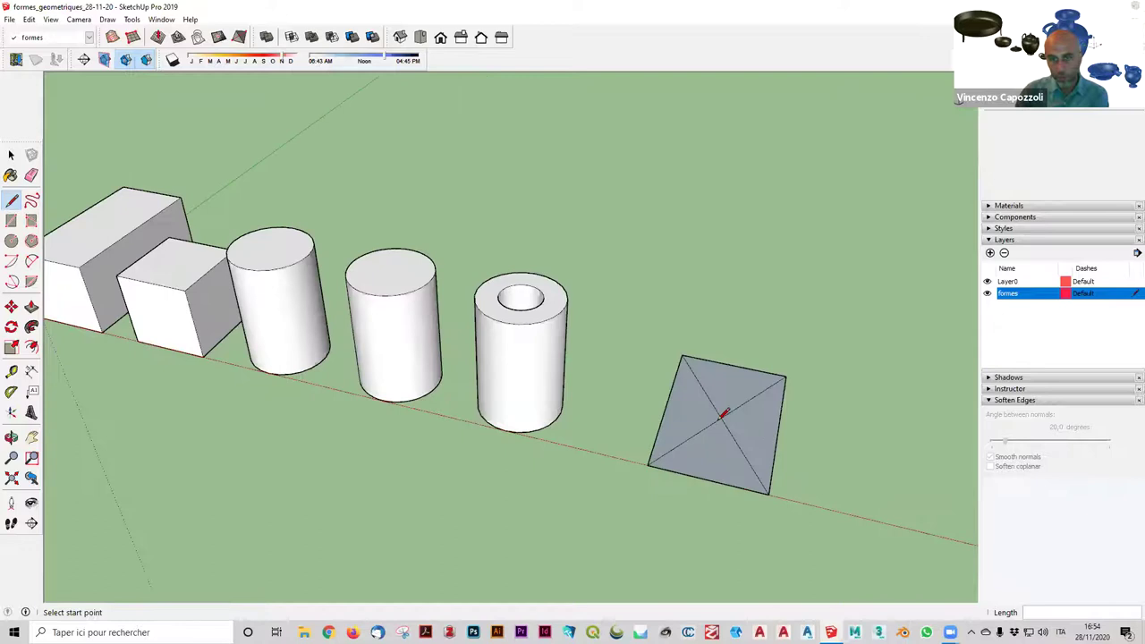
left_click(721, 416)
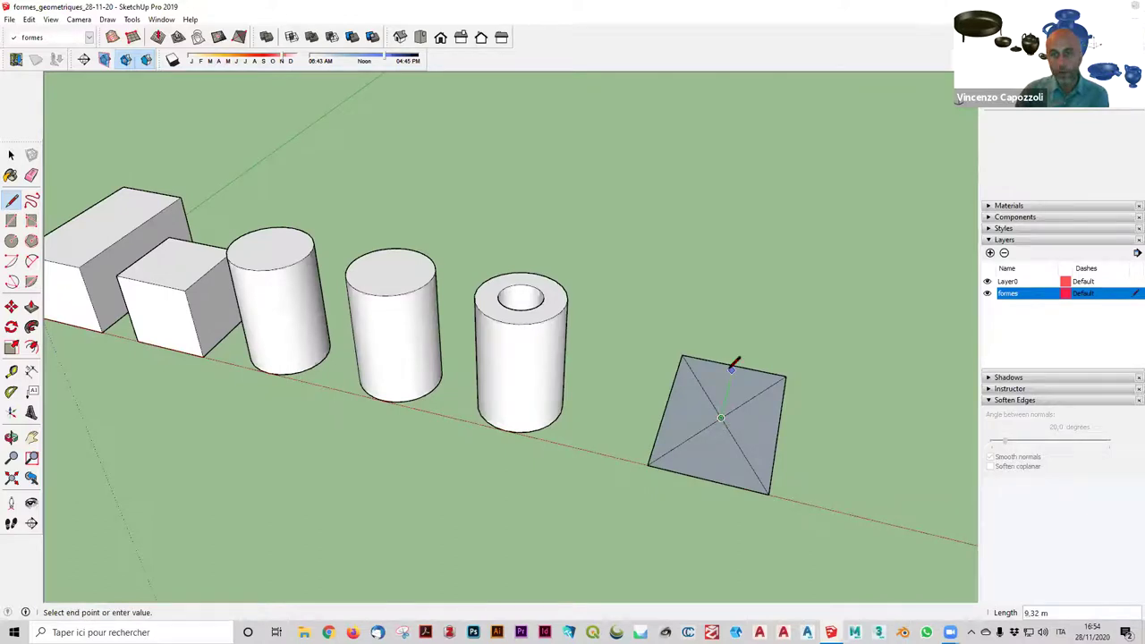
middle_click_drag(644, 301, 650, 288)
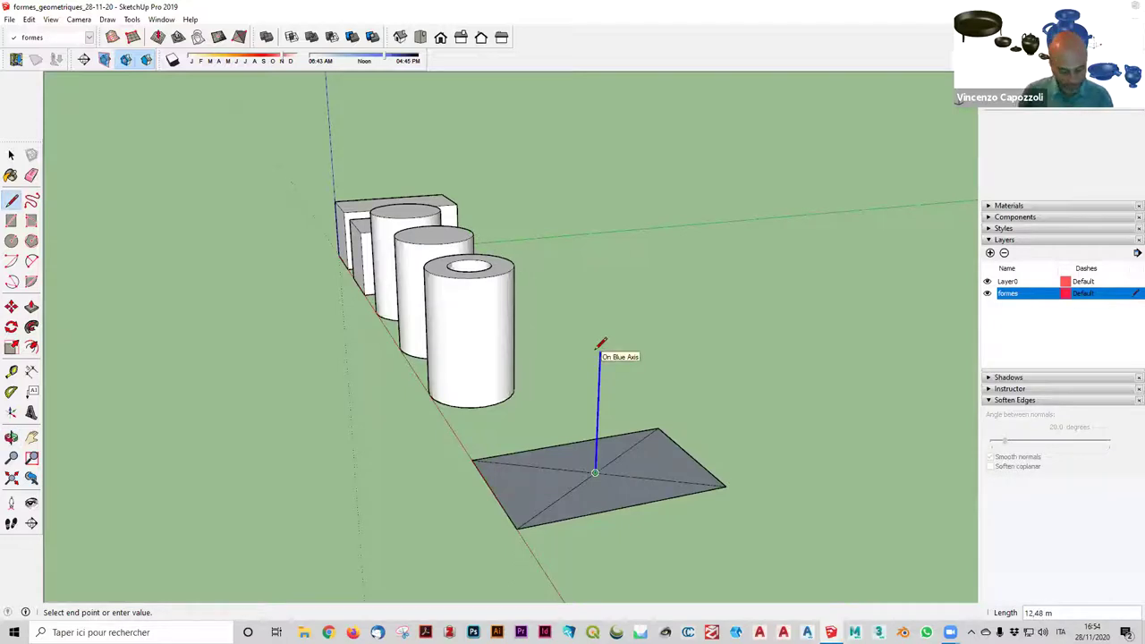
type("15")
key("Return")
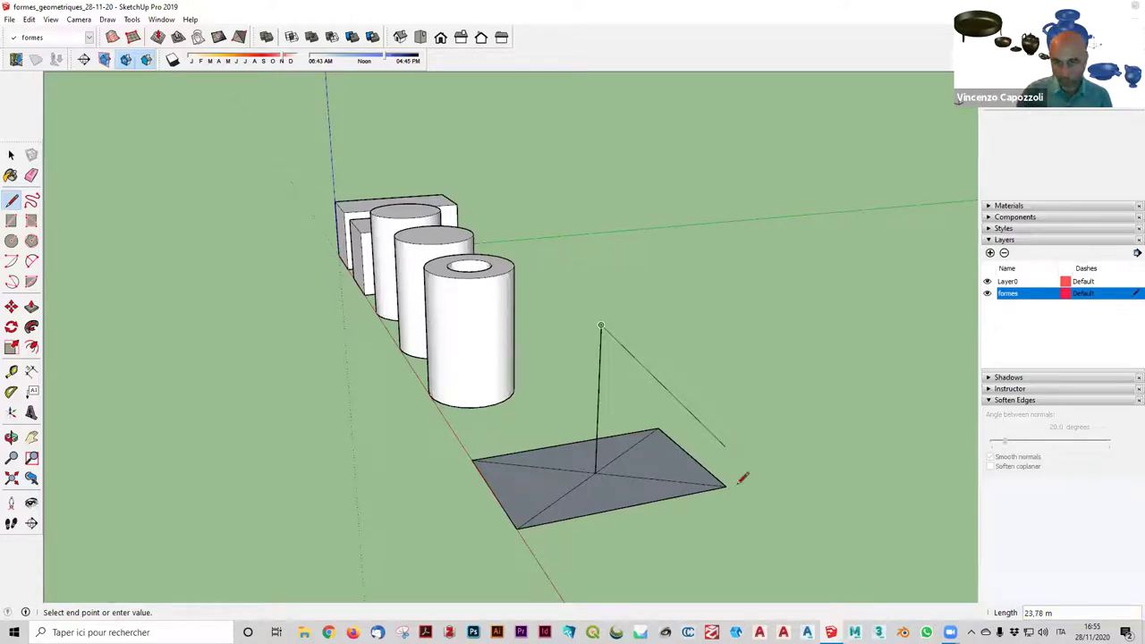
Connect the top of the vertical edge to the first two base corners of the square.
left_click(727, 485)
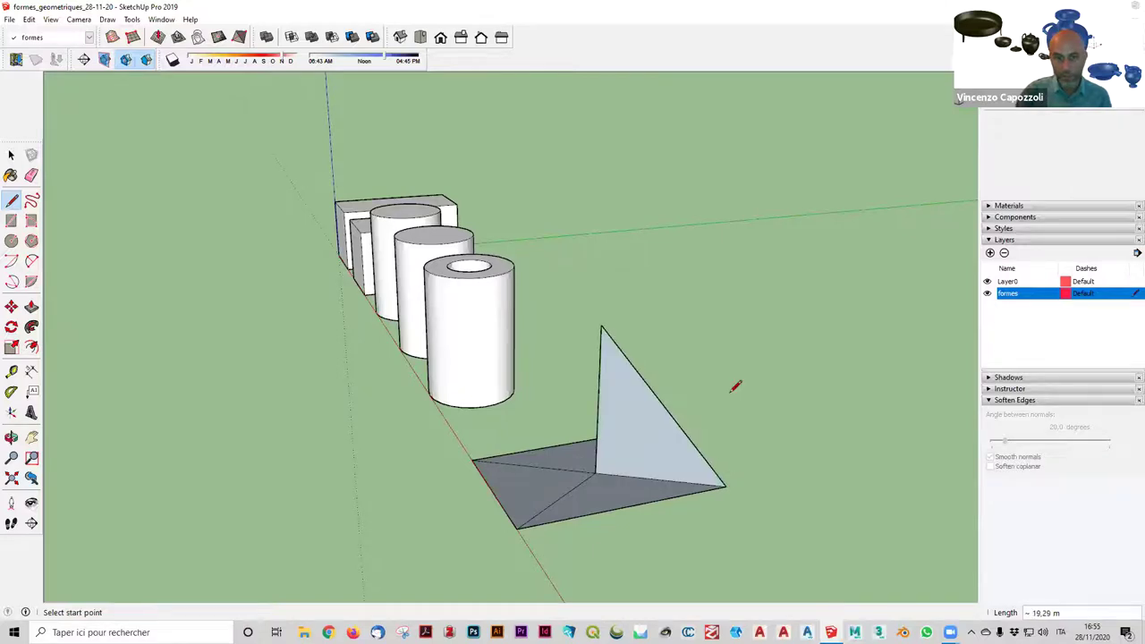
middle_click_drag(498, 479, 374, 460)
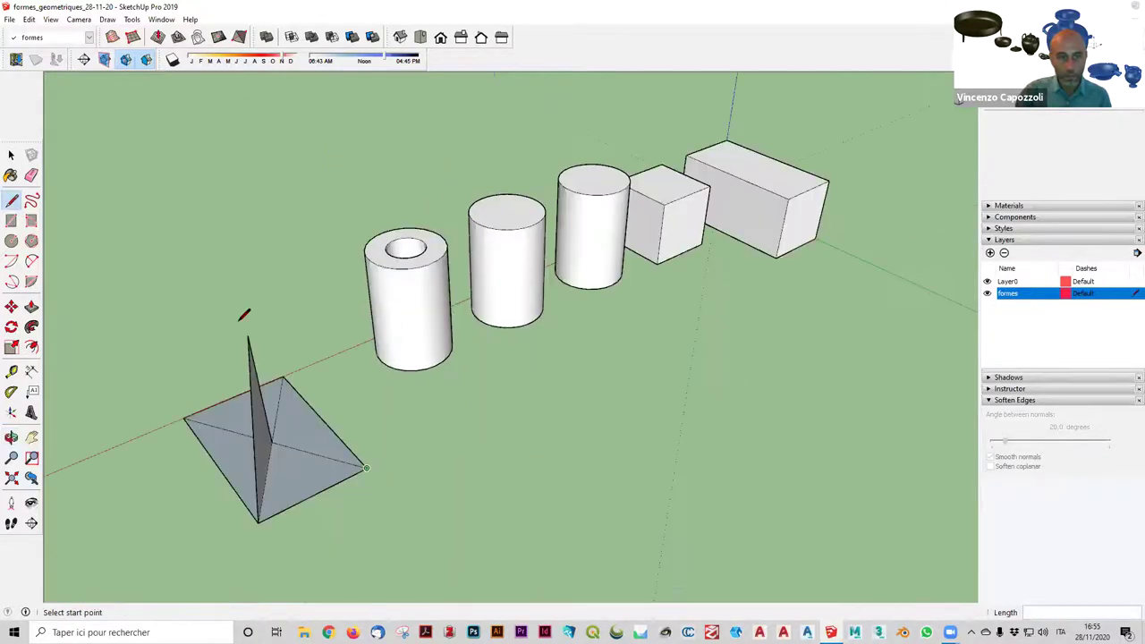
left_click(367, 465)
left_click(248, 337)
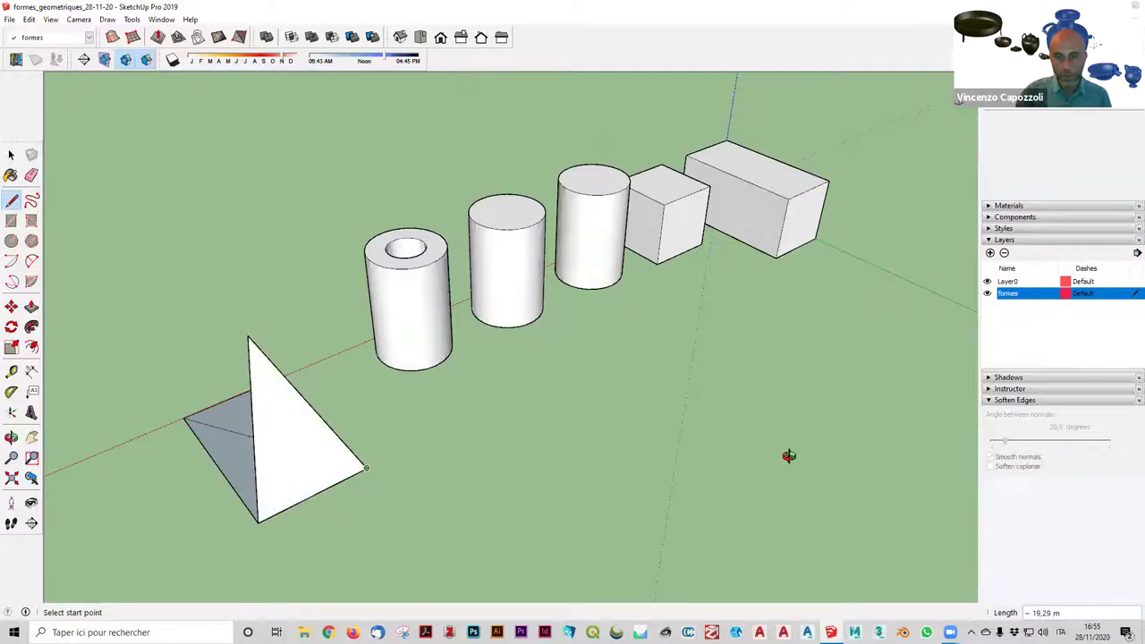
middle_click_drag(788, 457, 797, 450)
middle_click_drag(715, 307, 672, 529)
Join the apex to the remaining two base corners, closing the pyramid.
left_click(676, 511)
left_click(712, 313)
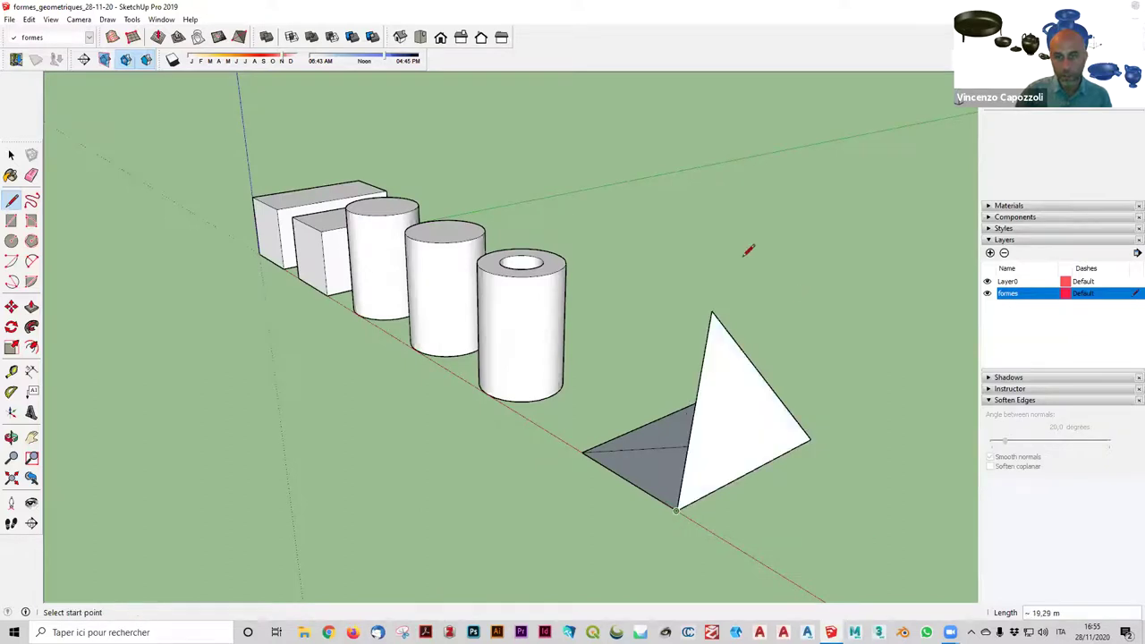
middle_click_drag(747, 250, 750, 252)
left_click(744, 254)
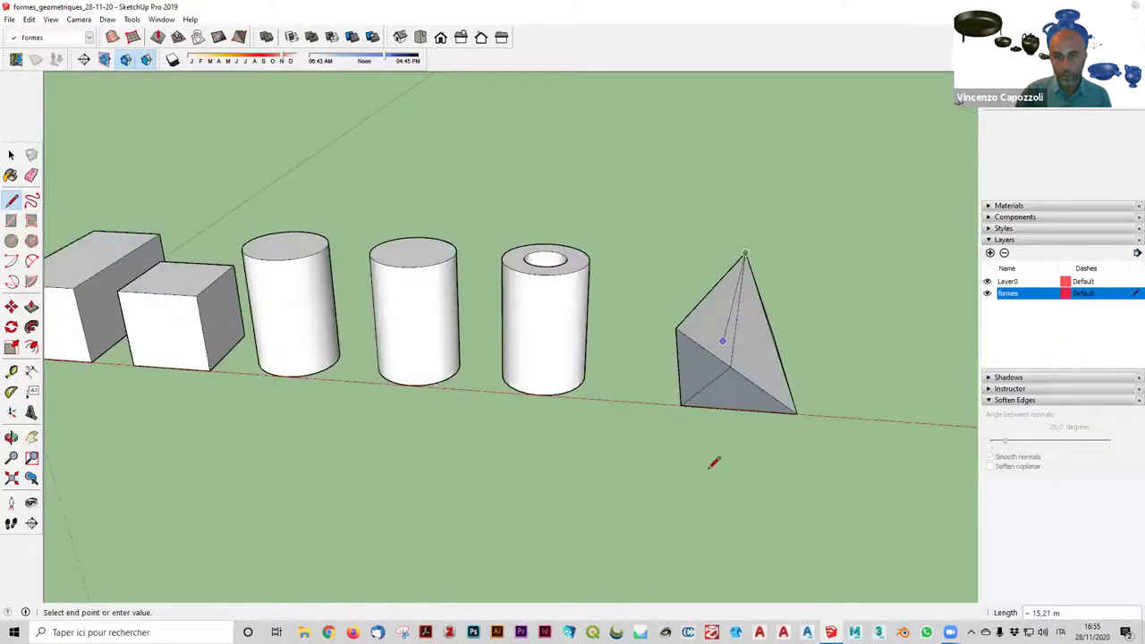
left_click(681, 405)
key("space")
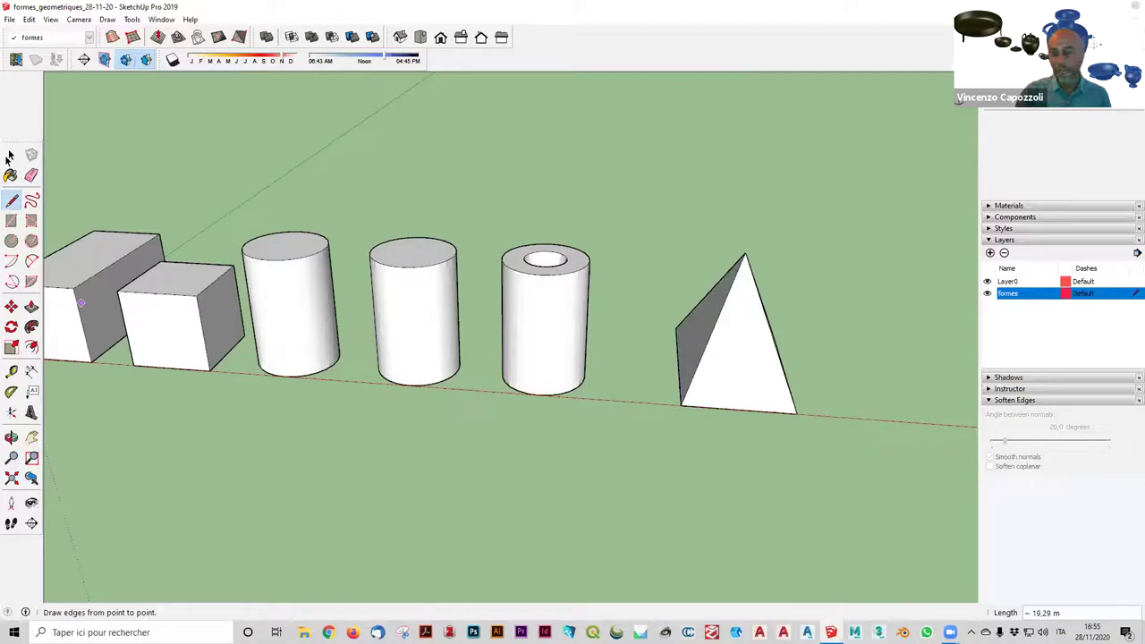
mouse_move(669, 222)
middle_mouse_down()
mouse_move(767, 391)
mouse_move(680, 600)
mouse_move(694, 444)
middle_mouse_up()
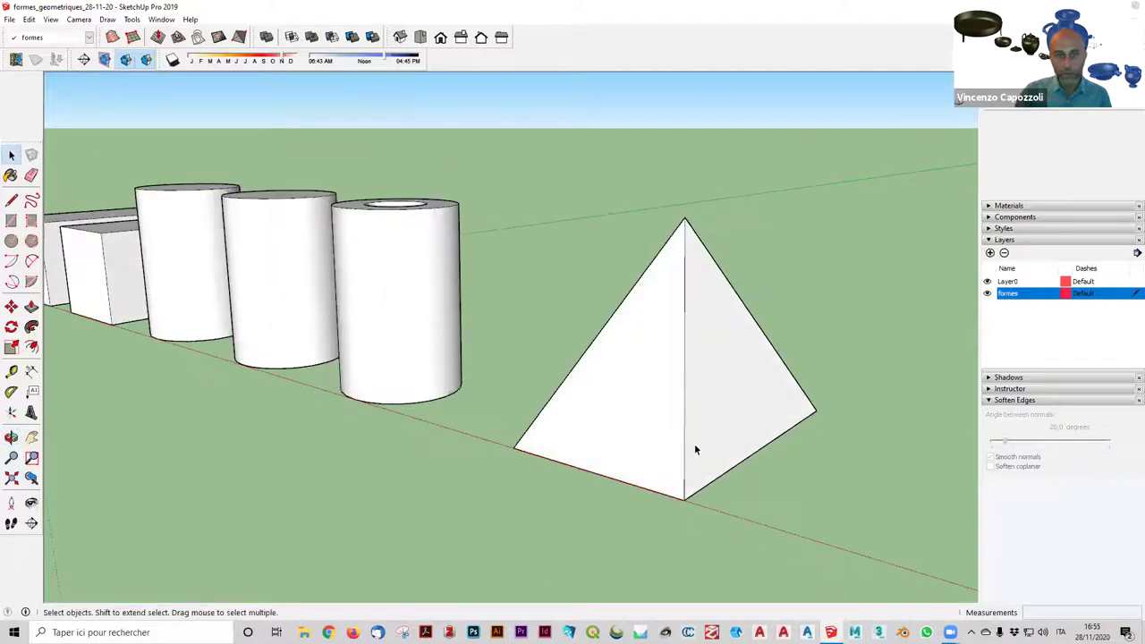
scroll(694, 443, "up", 2)
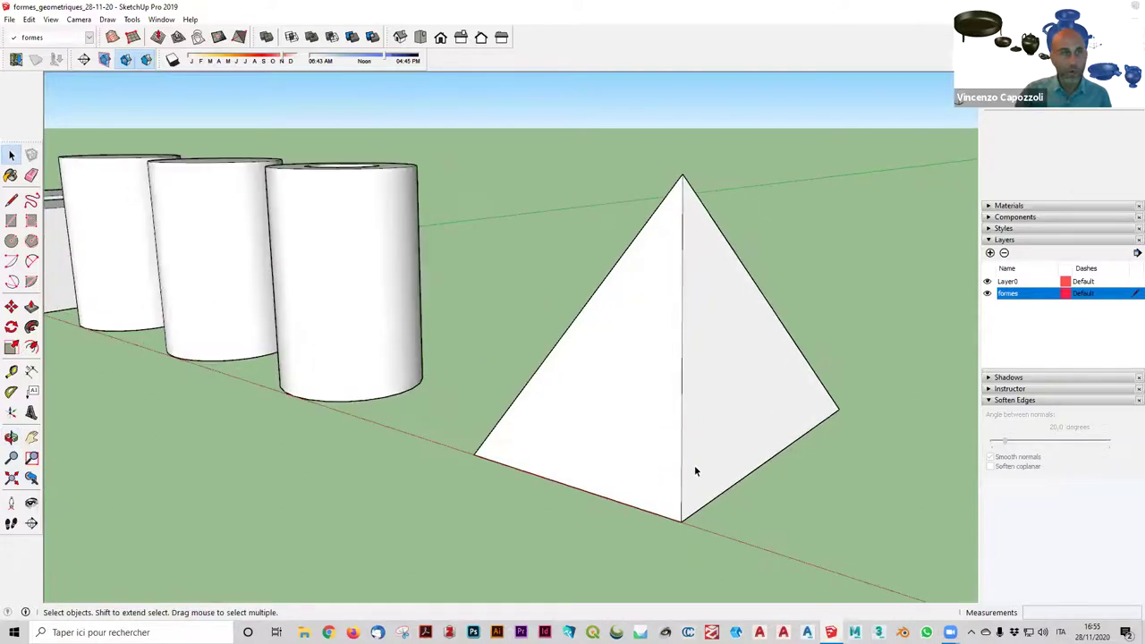
Switch the face style to Wireframe.
left_click(51, 19)
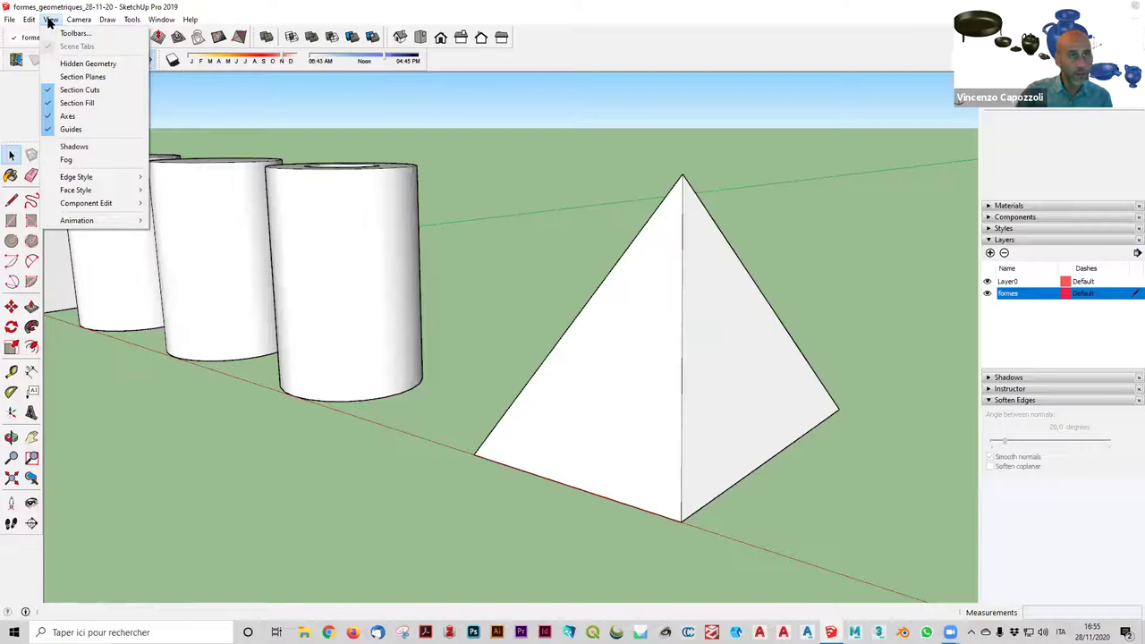
key("Right")
mouse_move(76, 189)
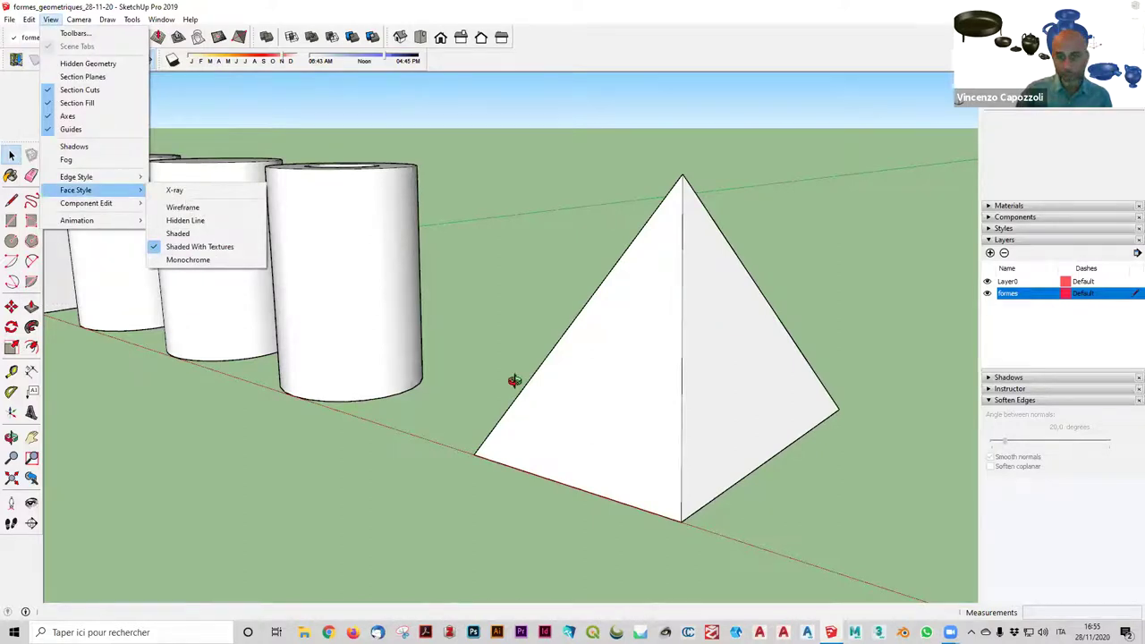
key("w")
middle_click_drag(540, 412, 588, 384)
Delete the pyramid's inner vertical edge.
left_click(588, 384)
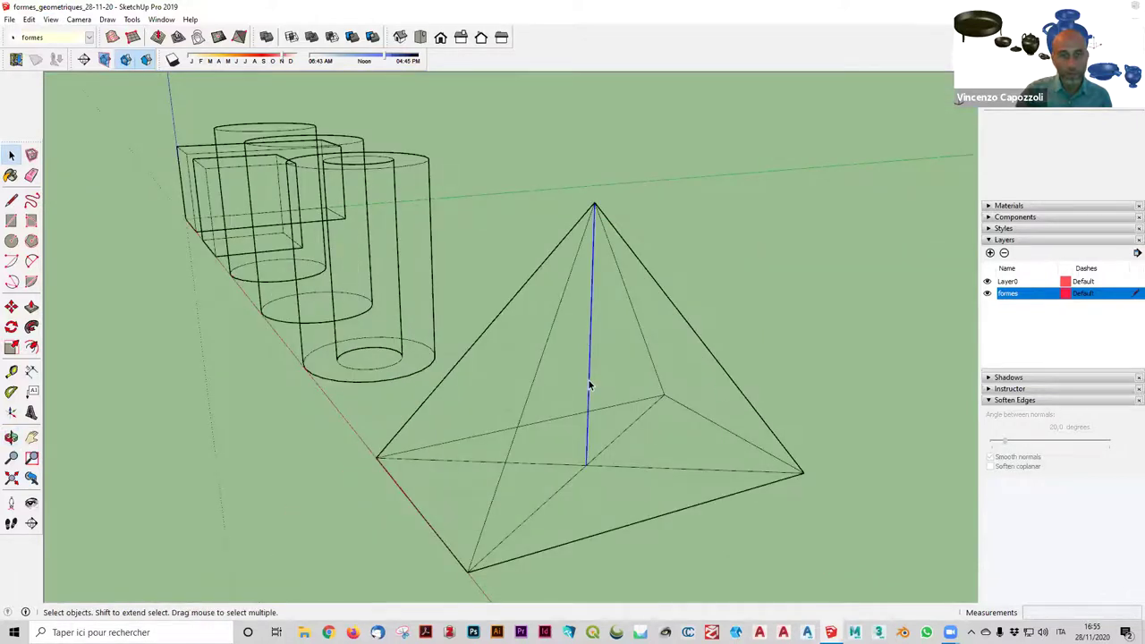
middle_click_drag(724, 387, 851, 380)
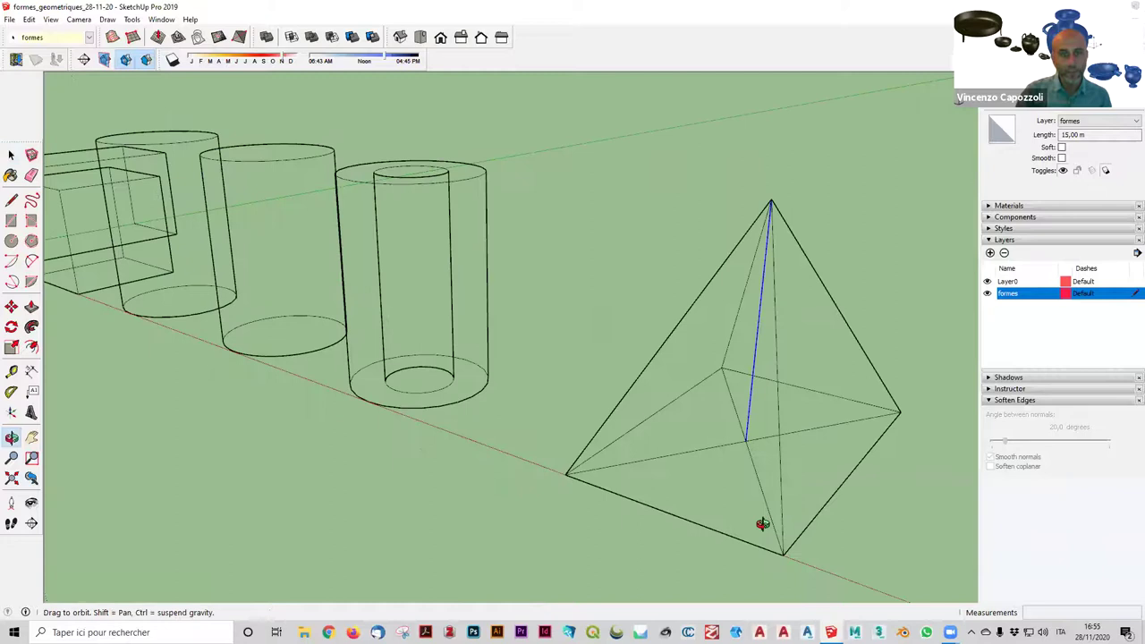
middle_click_drag(760, 524, 759, 526)
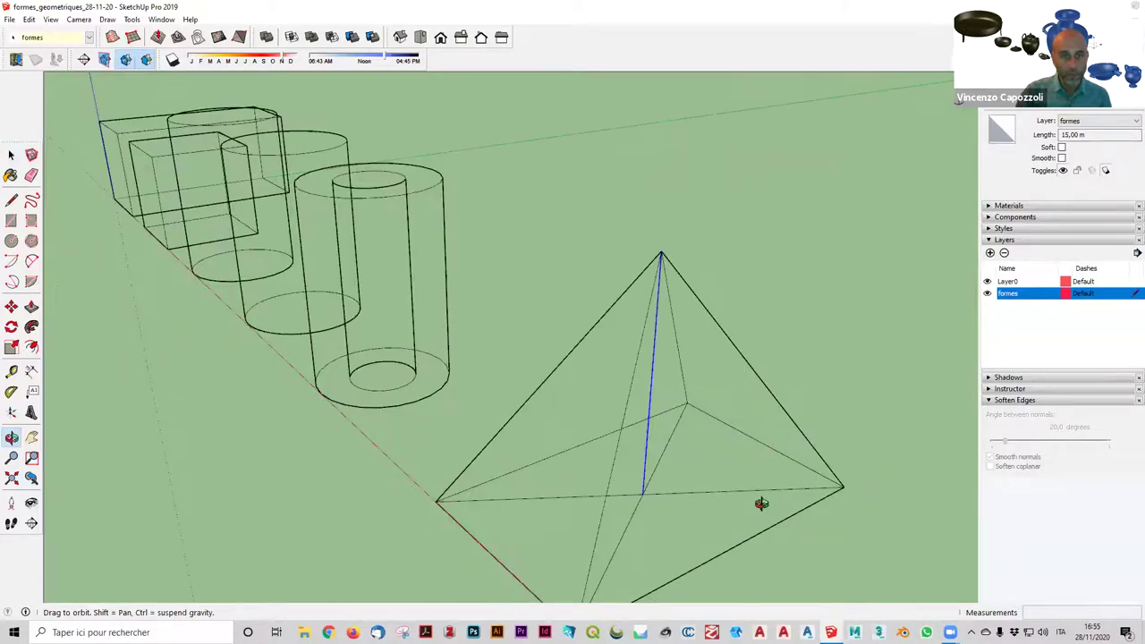
middle_click_drag(478, 361, 504, 353)
middle_click_drag(578, 384, 575, 435)
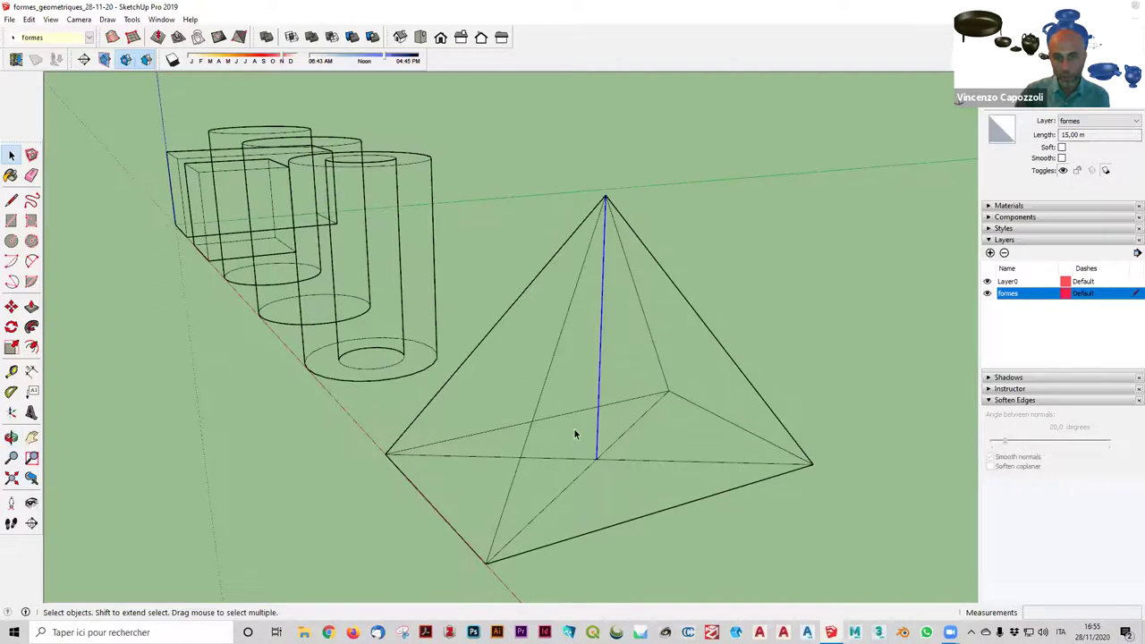
key("Delete")
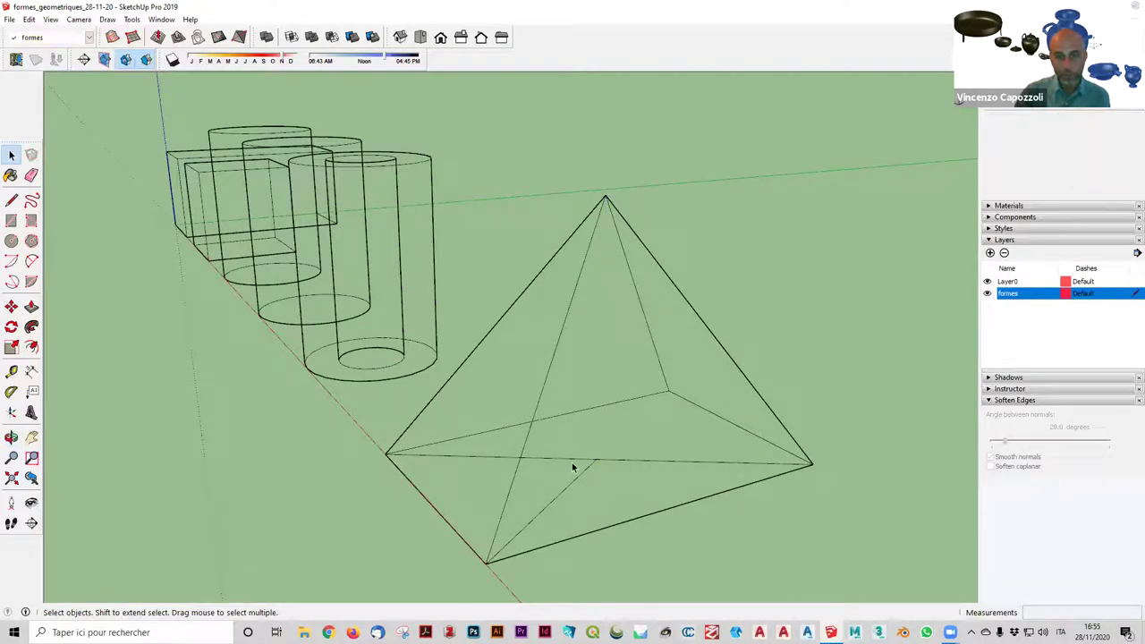
Delete both diagonals across the pyramid's base.
left_click(590, 458)
key("Delete")
left_click(633, 461)
key("Delete")
middle_click_drag(666, 348, 558, 518)
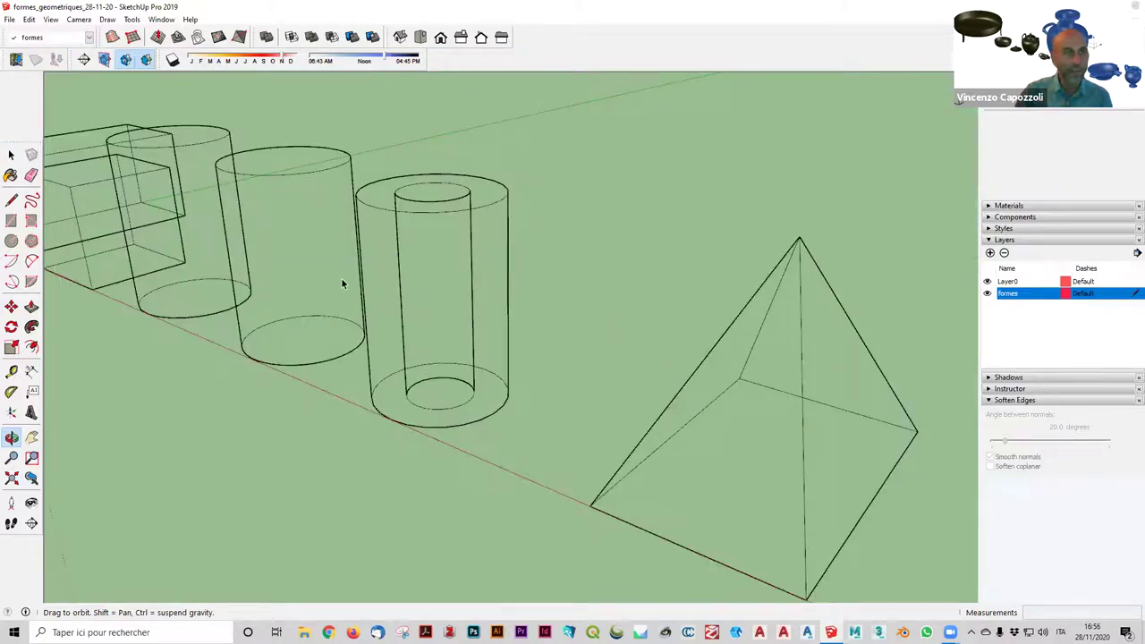
key("space")
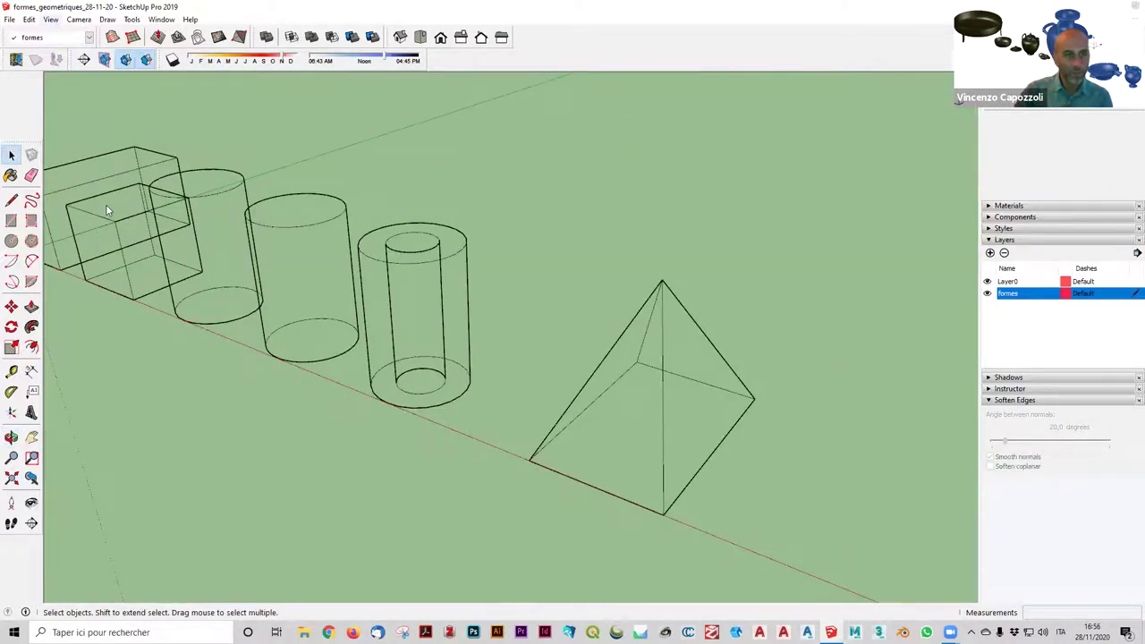
left_click(55, 21)
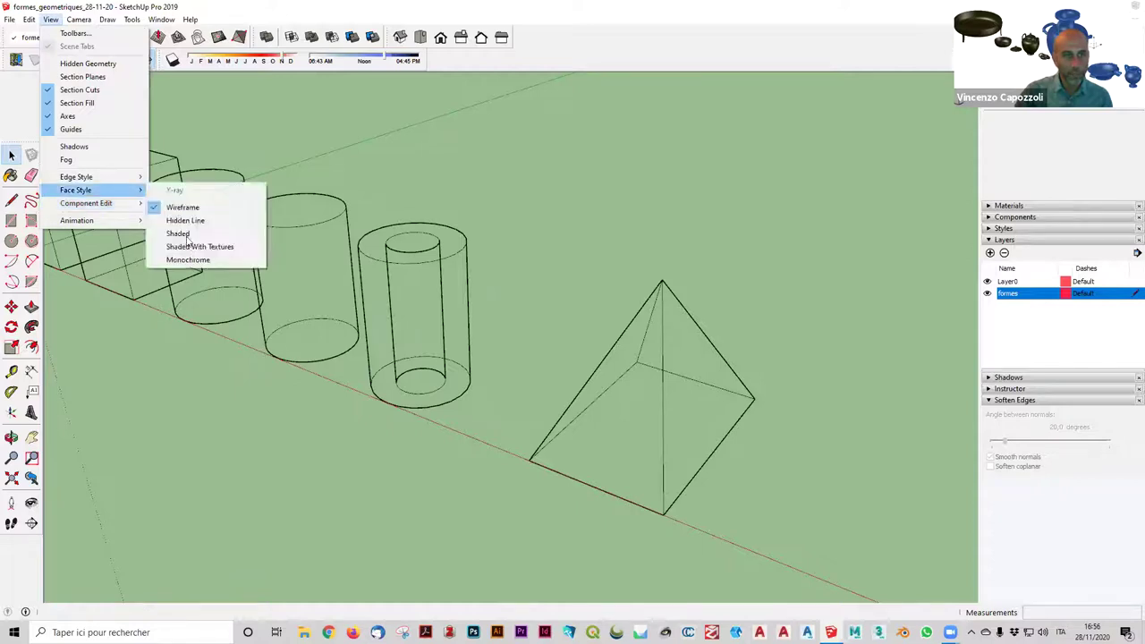
Switch the face style back to Shaded and zoom in on the pyramid.
left_click(210, 234)
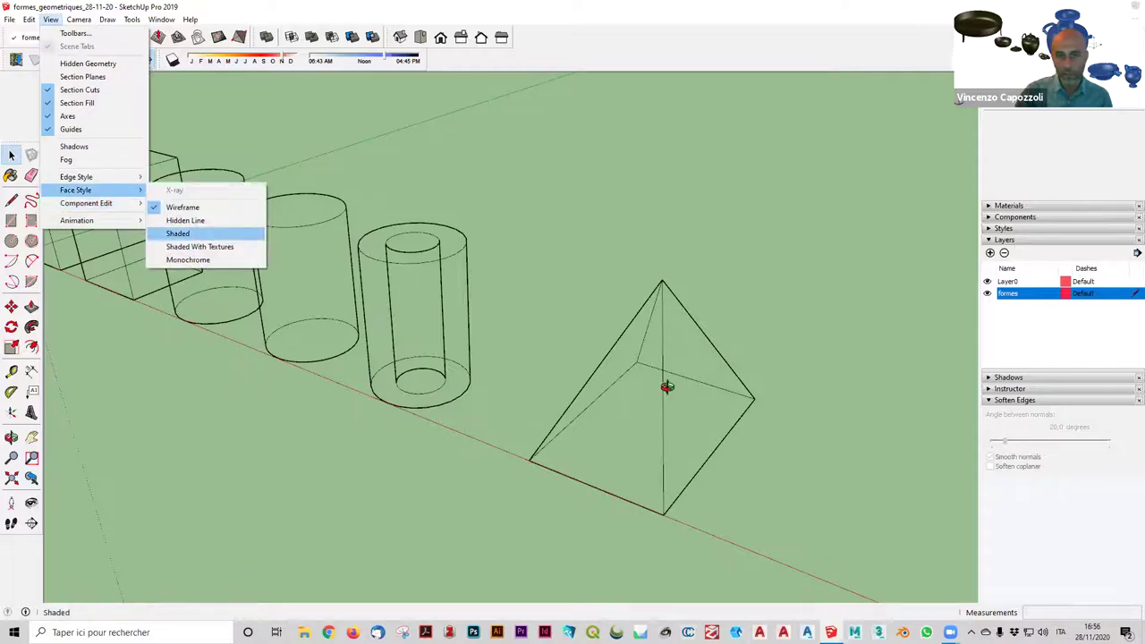
middle_click_drag(639, 355, 659, 360)
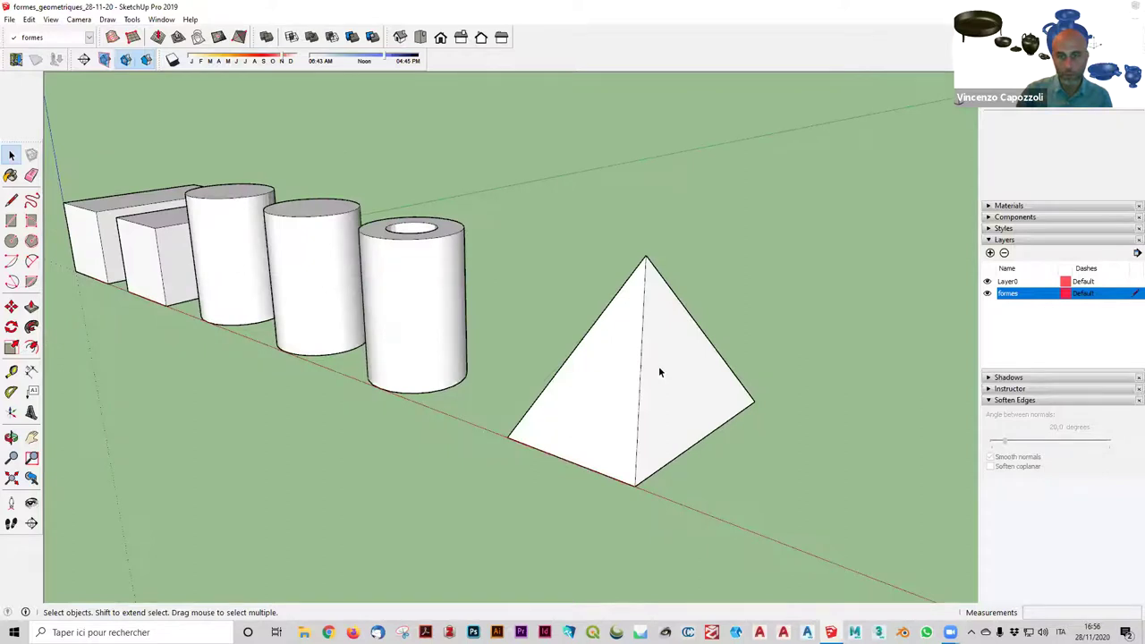
scroll(658, 362, "up", 2)
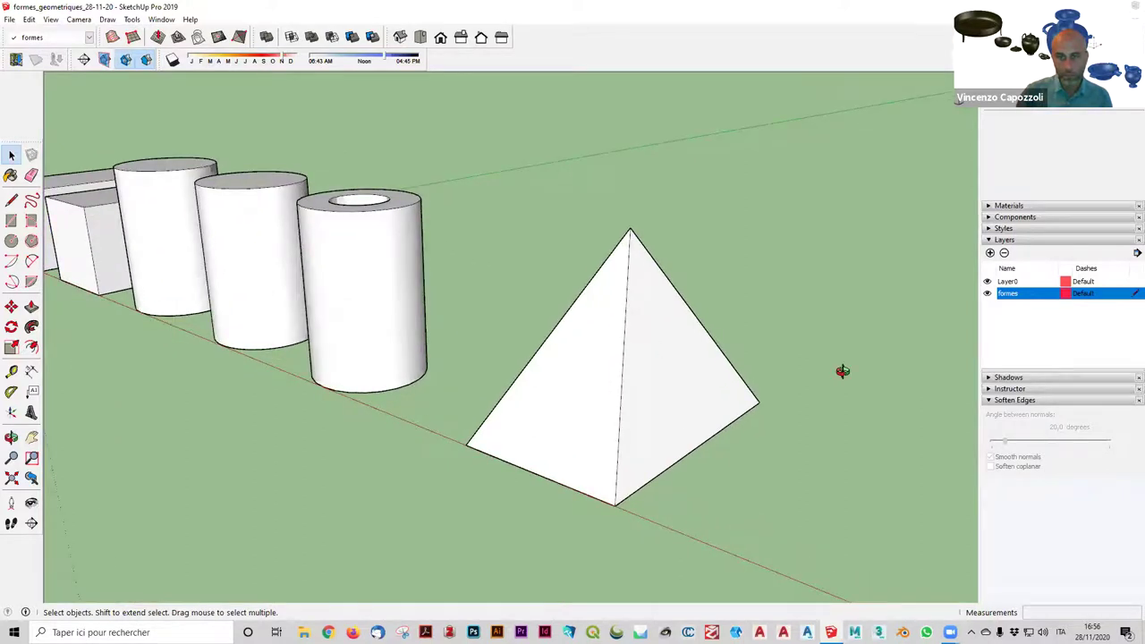
middle_click_drag(841, 371, 651, 469)
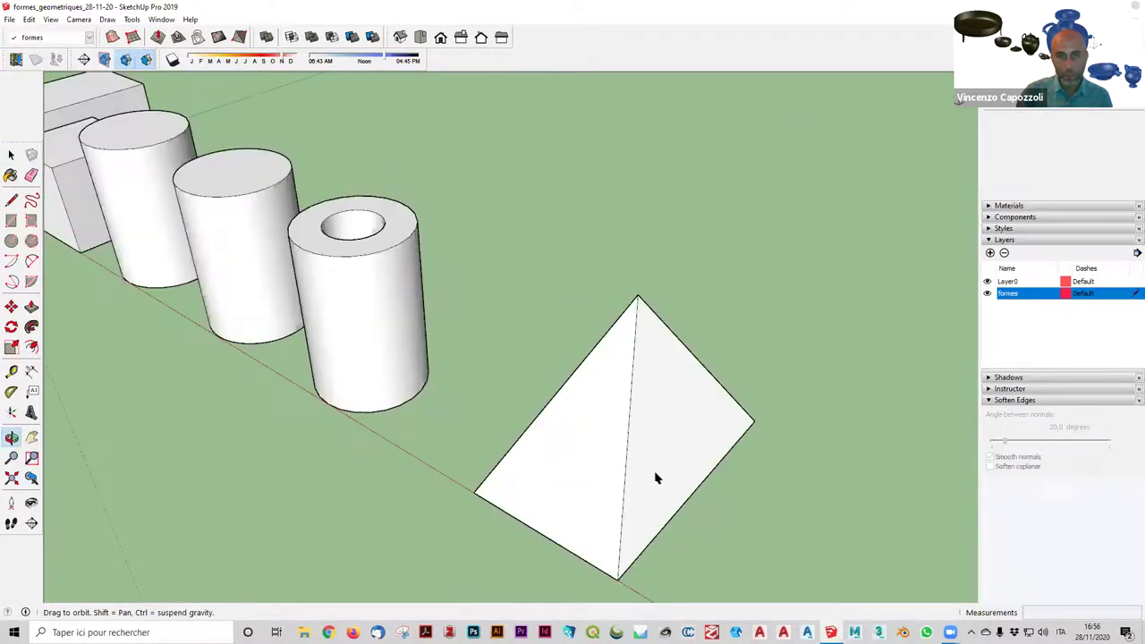
scroll(635, 386, "up", 1)
scroll(634, 380, "up", 1)
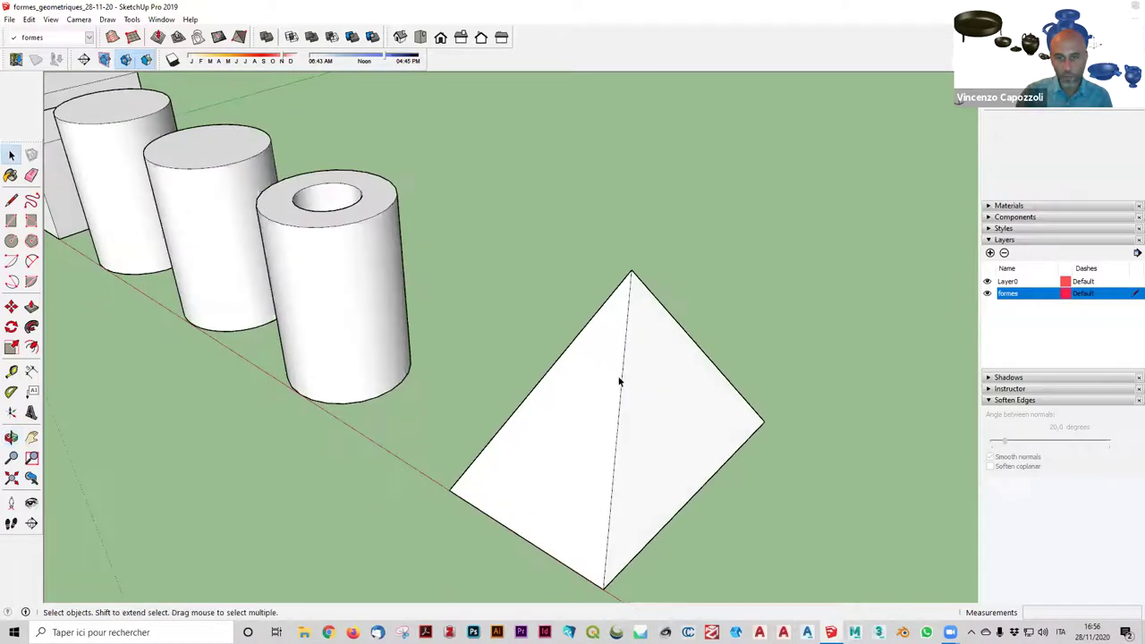
scroll(616, 383, "up", 5)
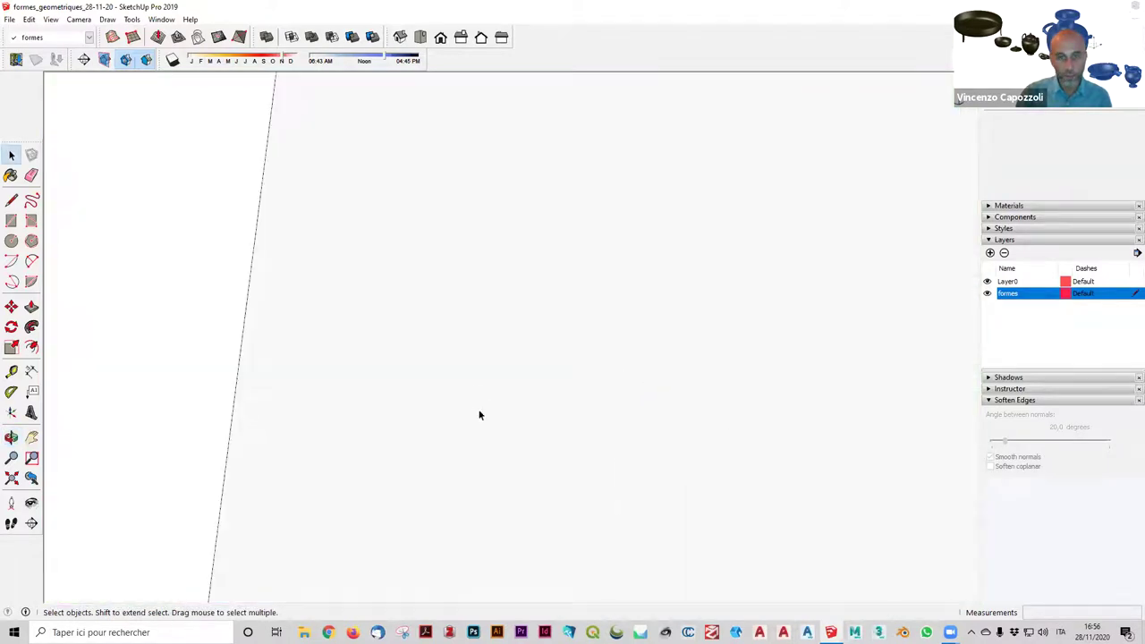
scroll(480, 415, "up", 2)
scroll(480, 413, "up", 2)
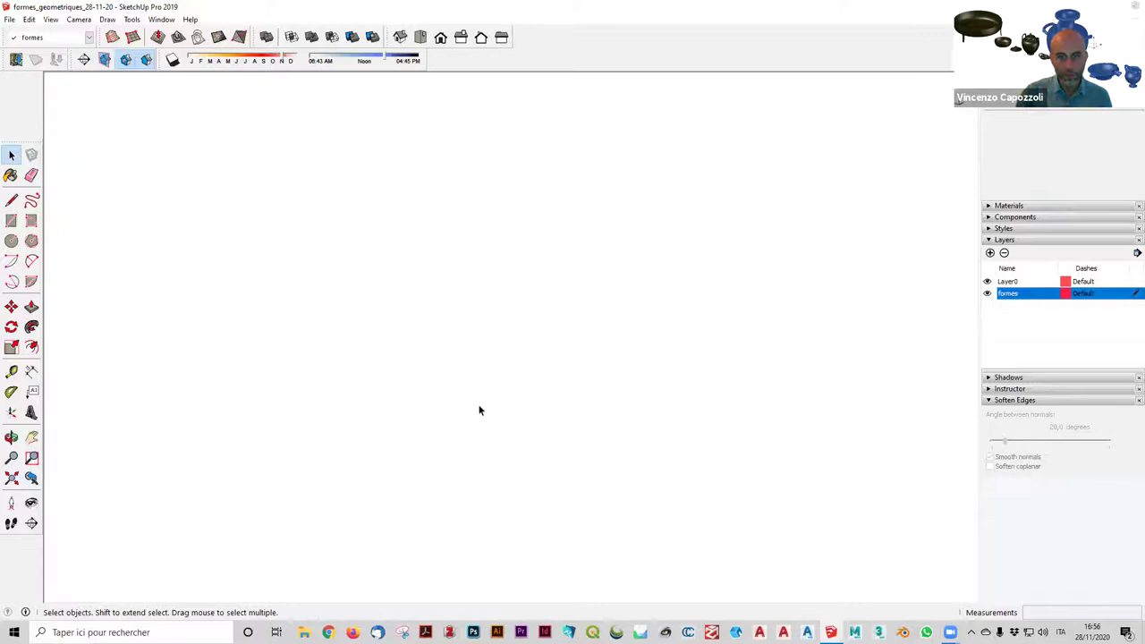
Orbit and zoom around the pyramid's faces to inspect them closely.
middle_click_drag(655, 407, 635, 389)
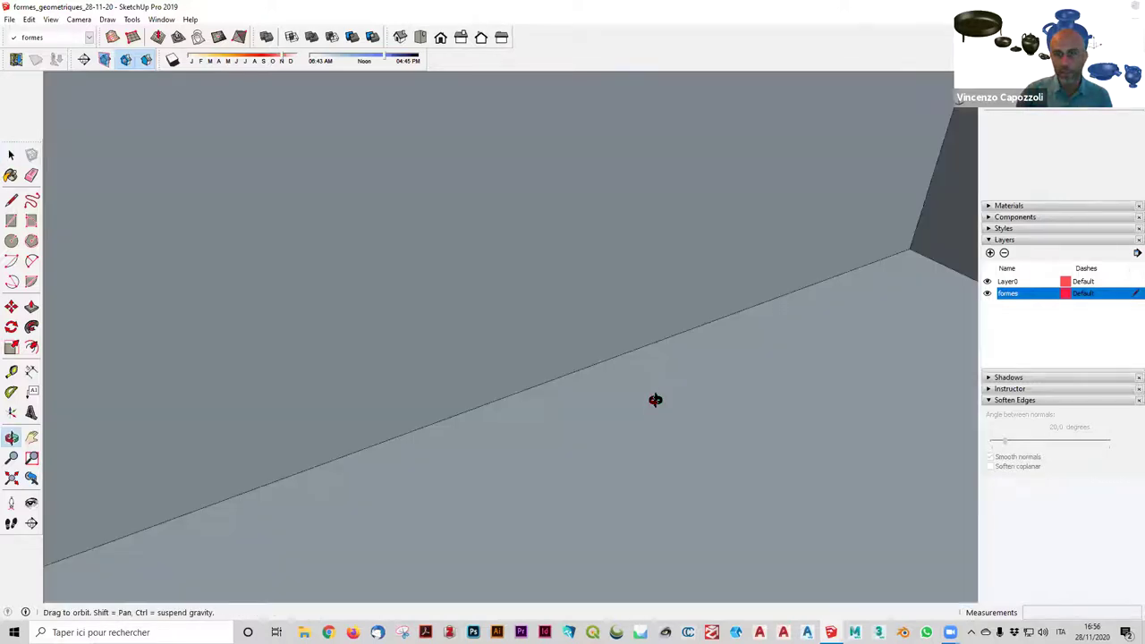
scroll(635, 389, "up", 2)
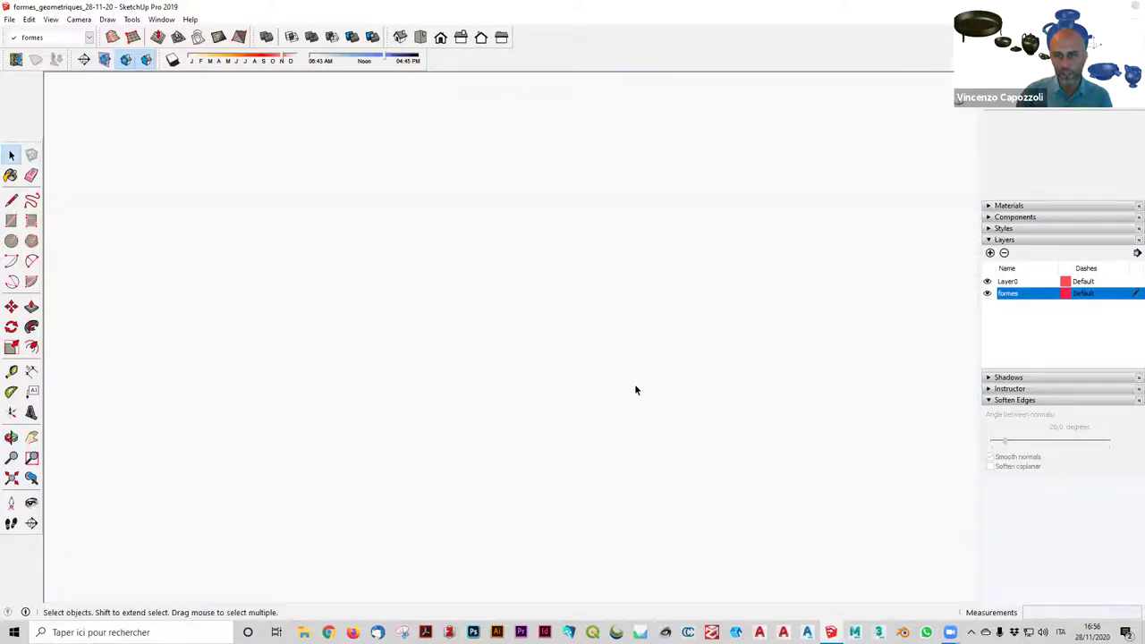
scroll(637, 388, "down", 2)
mouse_move(753, 373)
middle_mouse_down()
mouse_move(564, 372)
mouse_move(594, 373)
mouse_move(585, 363)
middle_mouse_up()
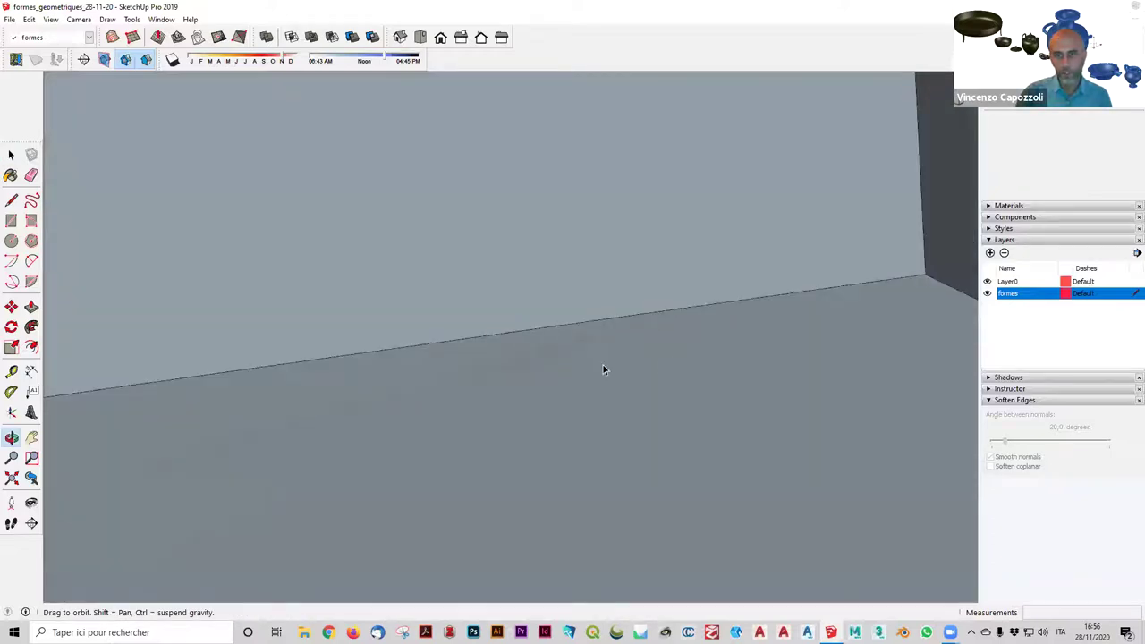
scroll(602, 363, "up", 2)
scroll(609, 325, "down", 2)
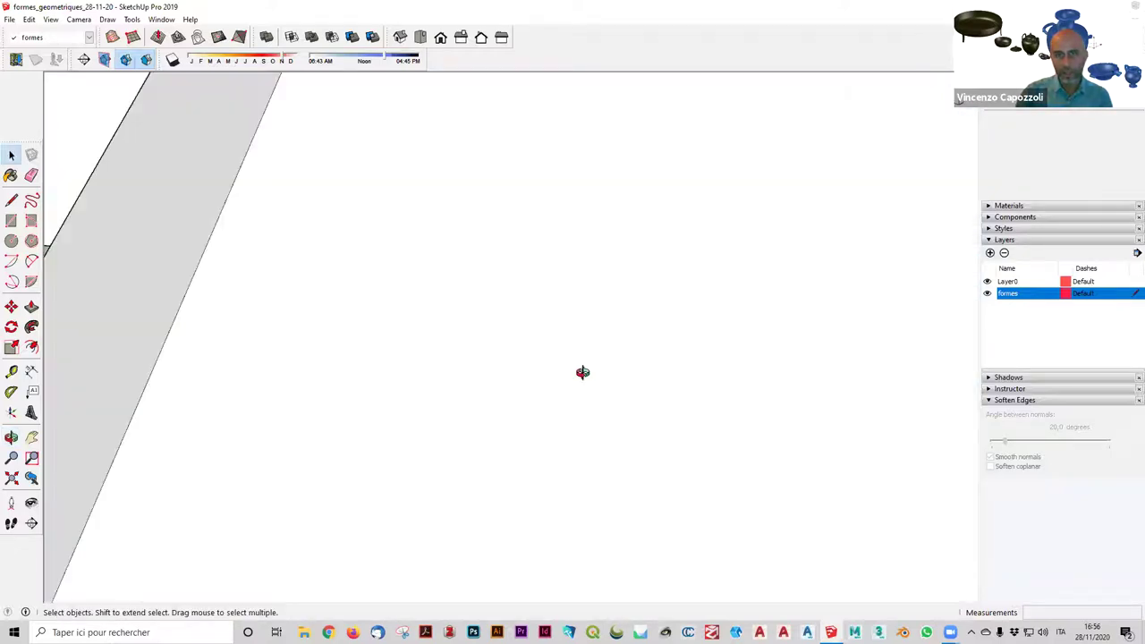
scroll(583, 374, "down", 3)
middle_click_drag(587, 379, 75, 83)
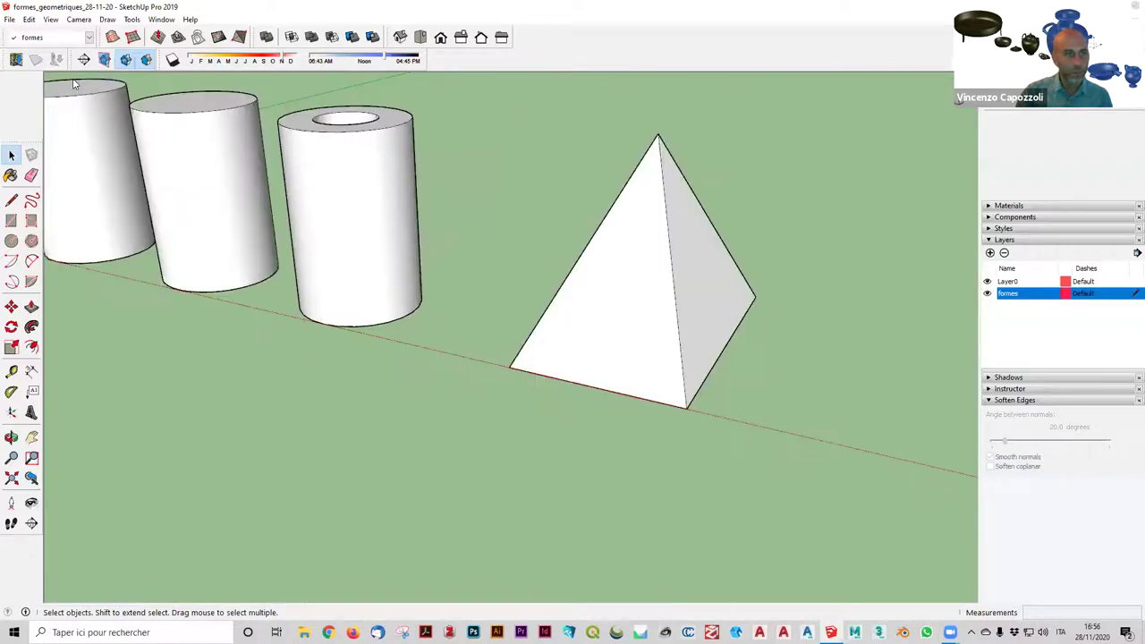
Set the face style to Wireframe so the pyramid's hidden edges show.
left_click(51, 19)
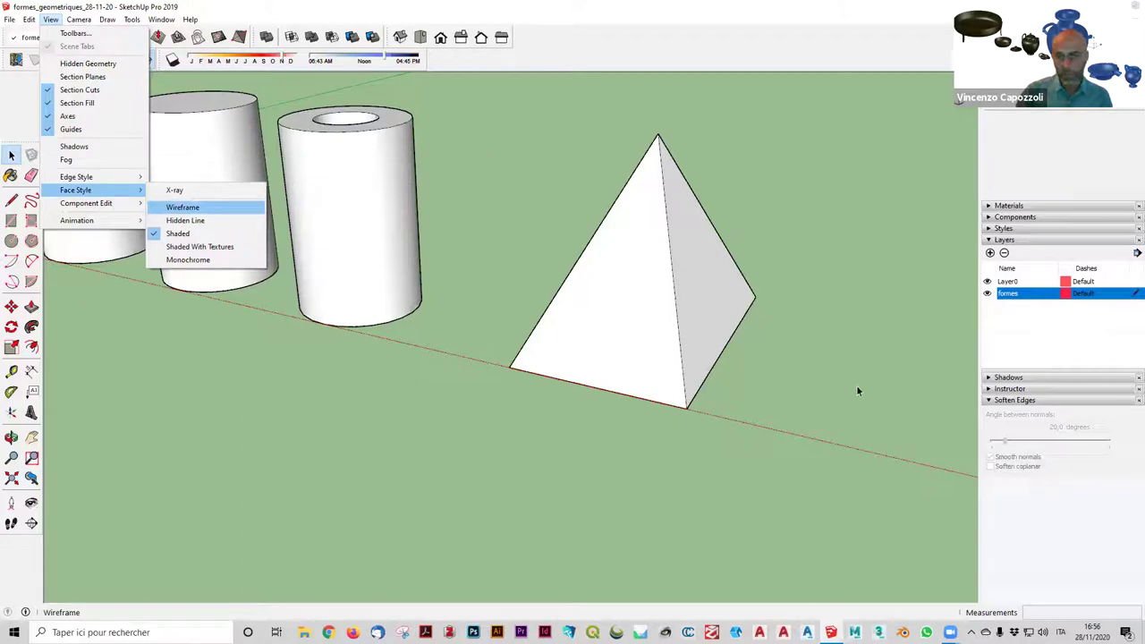
mouse_move(747, 261)
middle_mouse_down()
mouse_move(664, 453)
mouse_move(776, 414)
middle_mouse_up()
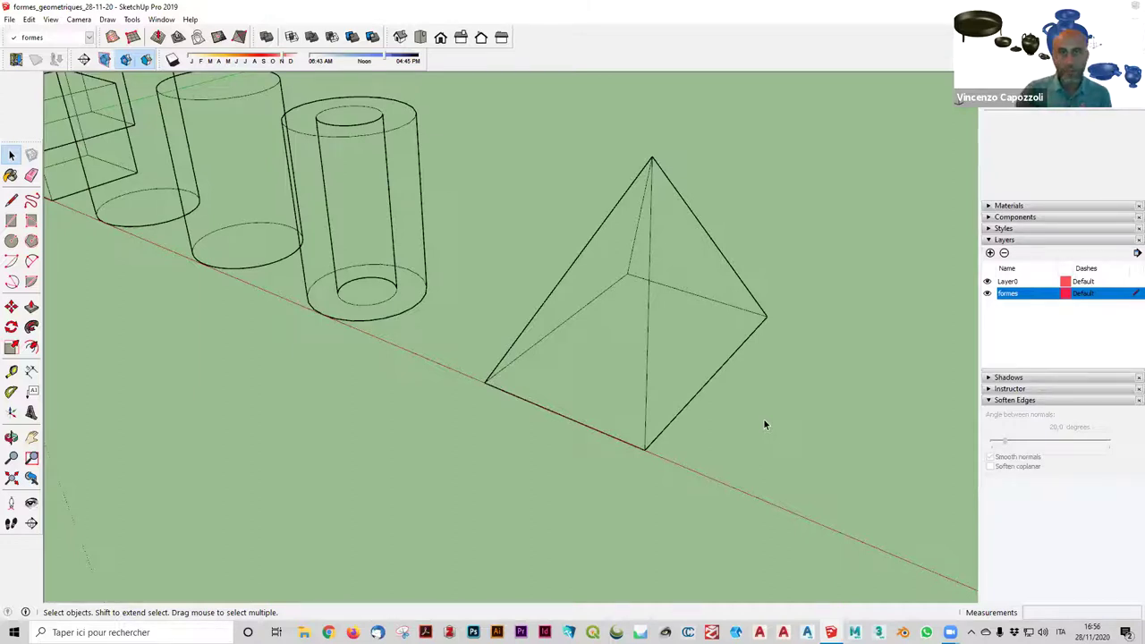
Return the display to the Shaded face style.
mouse_move(792, 528)
middle_mouse_down()
mouse_move(739, 510)
mouse_move(626, 430)
middle_mouse_up()
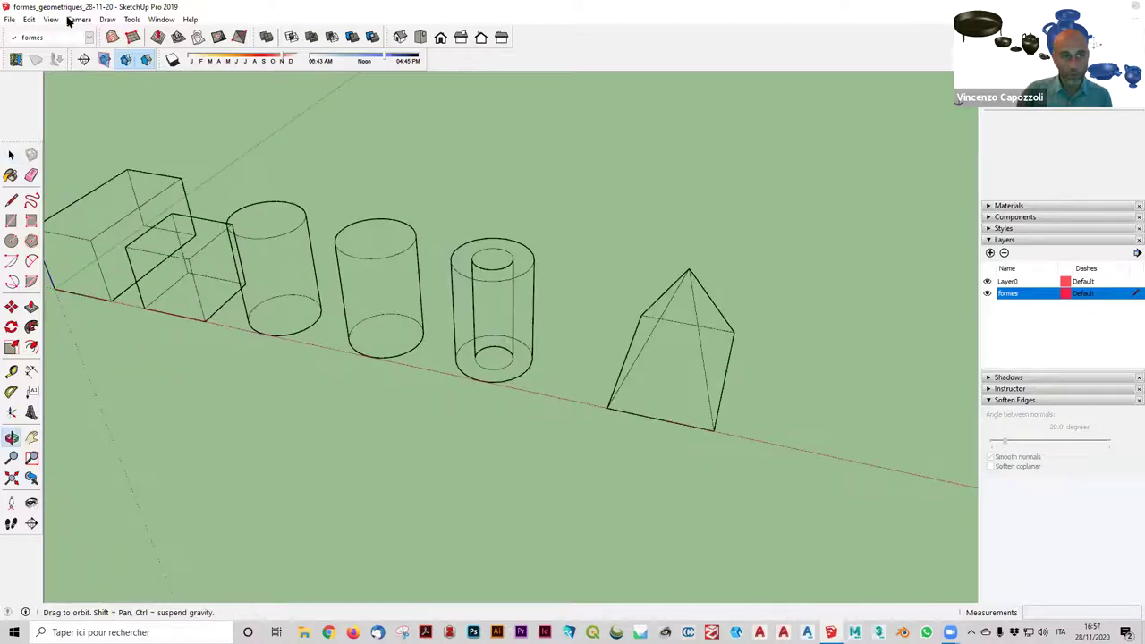
left_click(29, 18)
key("Right")
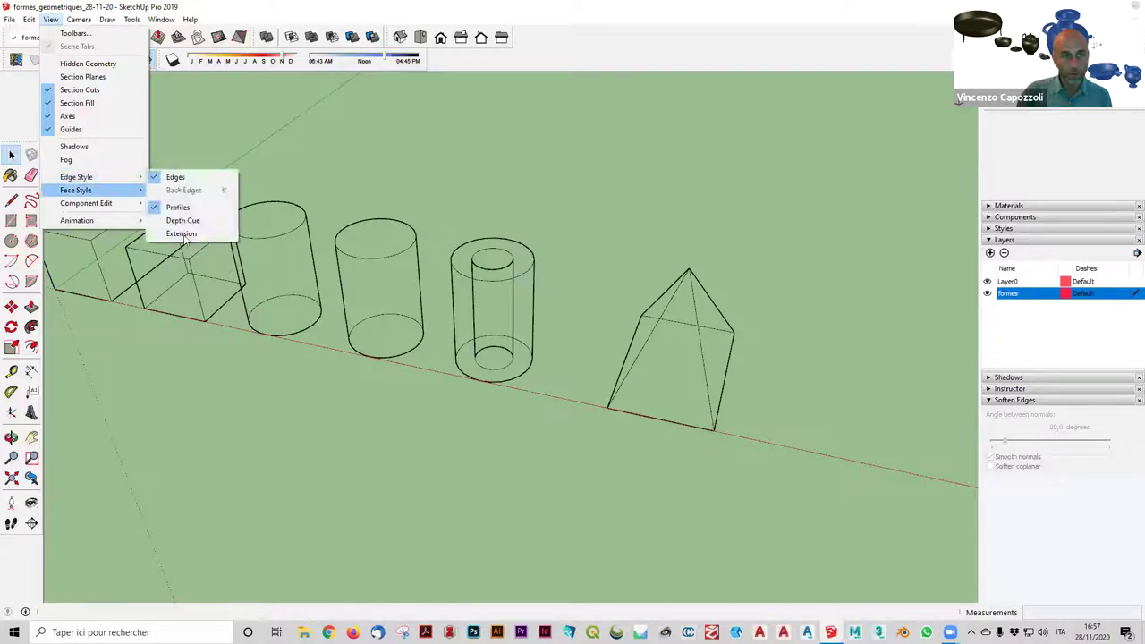
mouse_move(76, 190)
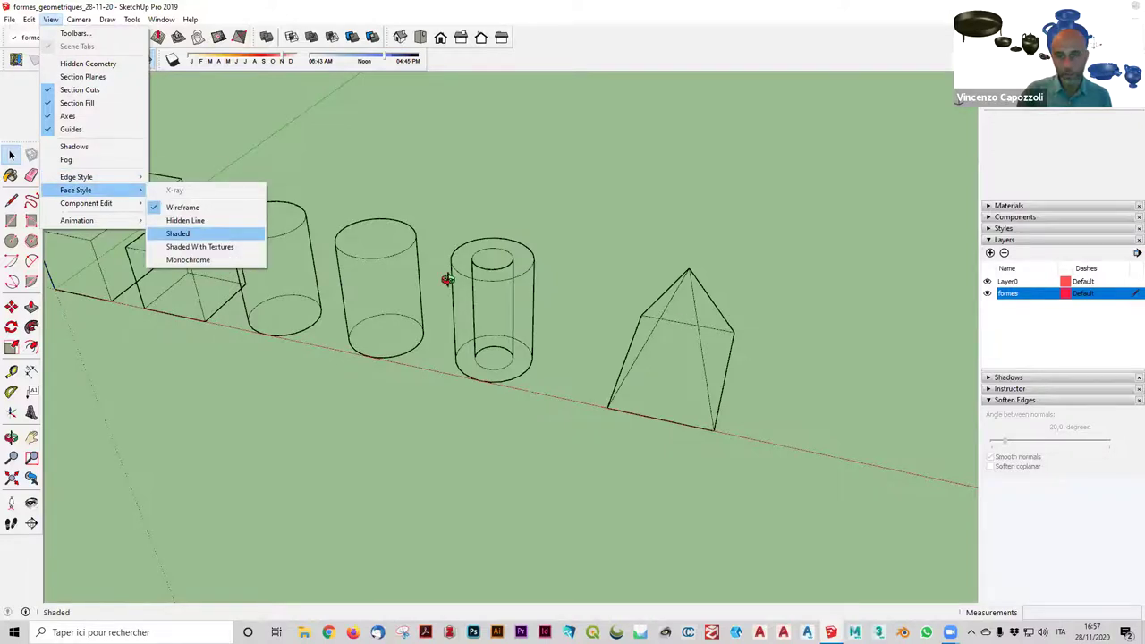
key("Return")
key("o")
left_click_drag(519, 311, 580, 108)
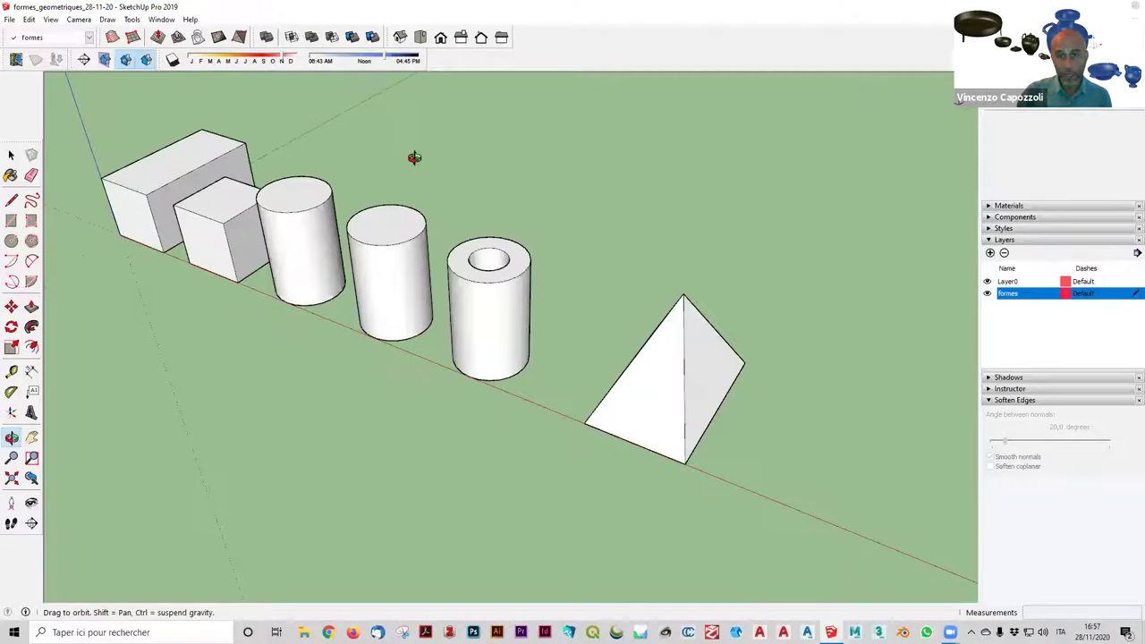
left_click_drag(414, 159, 560, 322)
key("space")
middle_click_drag(564, 328, 3, 119)
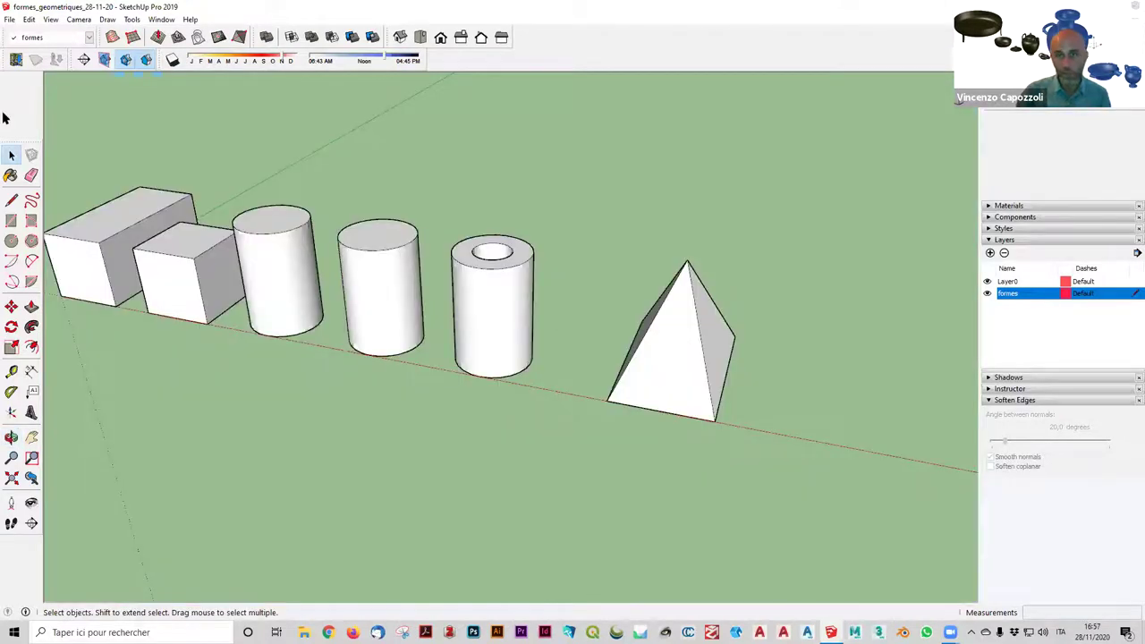
Make the whole pyramid a group and nudge it slightly left.
triple_click(713, 334)
right_click(714, 334)
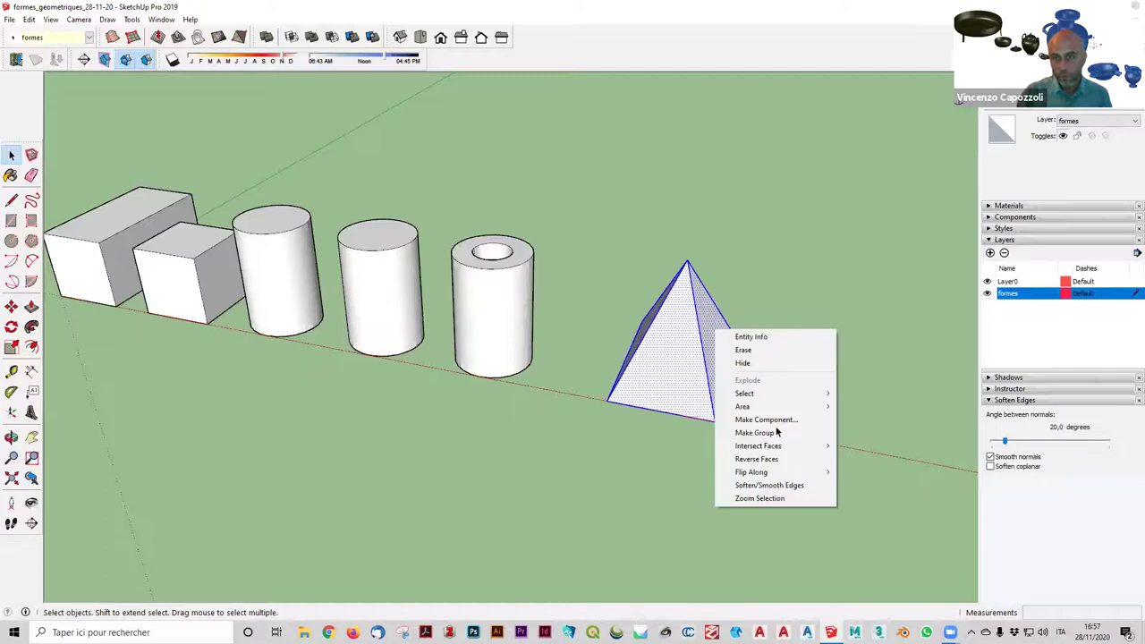
left_click(777, 434)
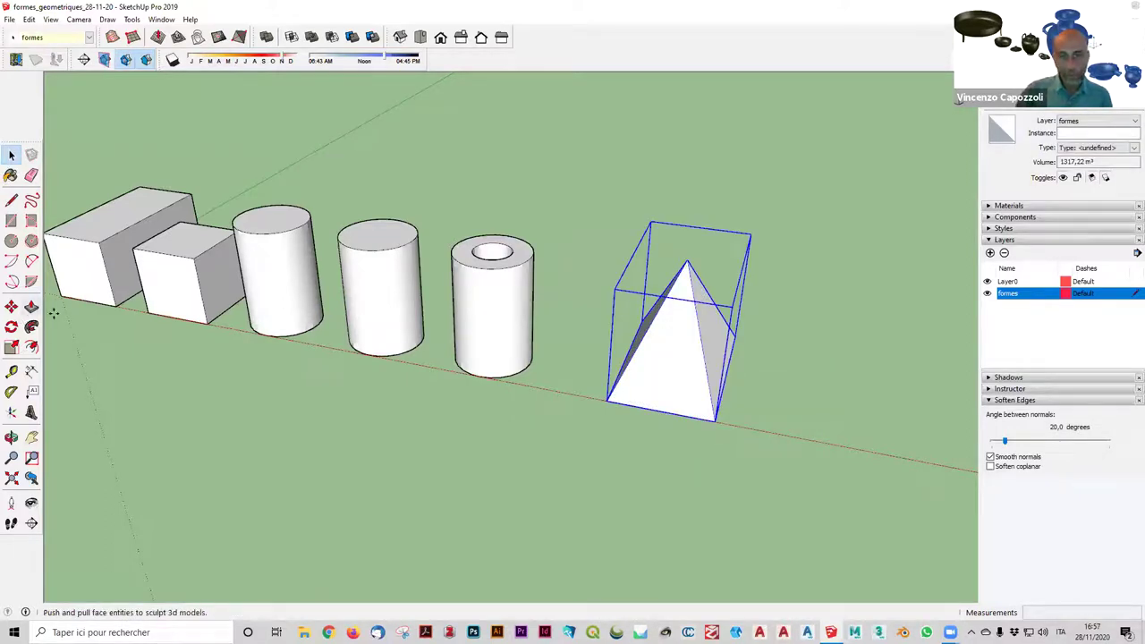
key("m")
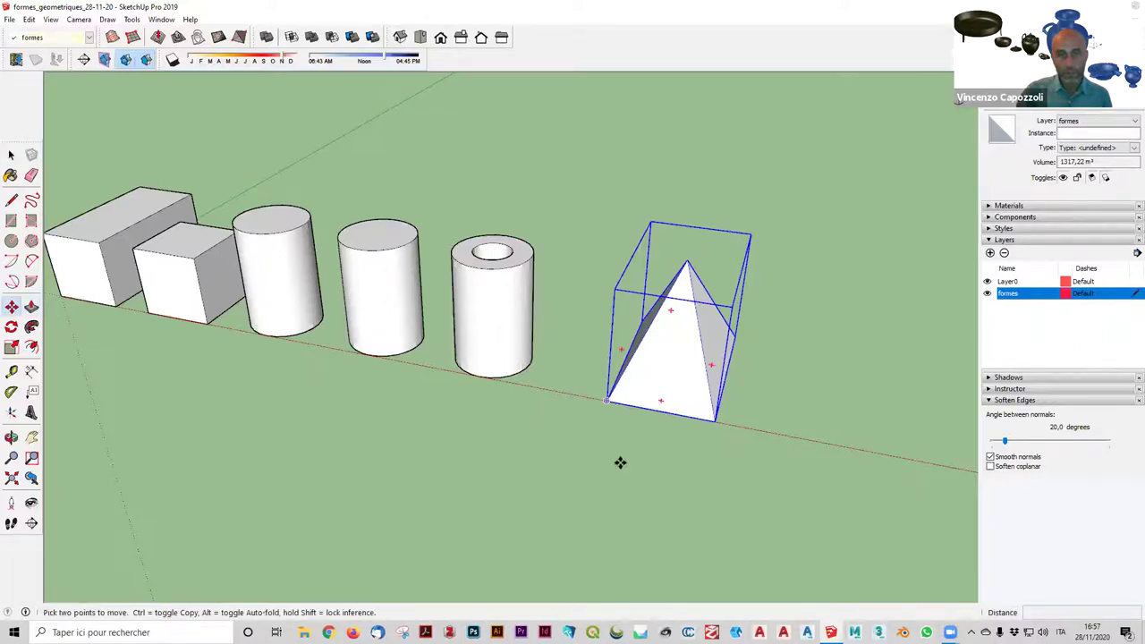
middle_click_drag(718, 404, 583, 412)
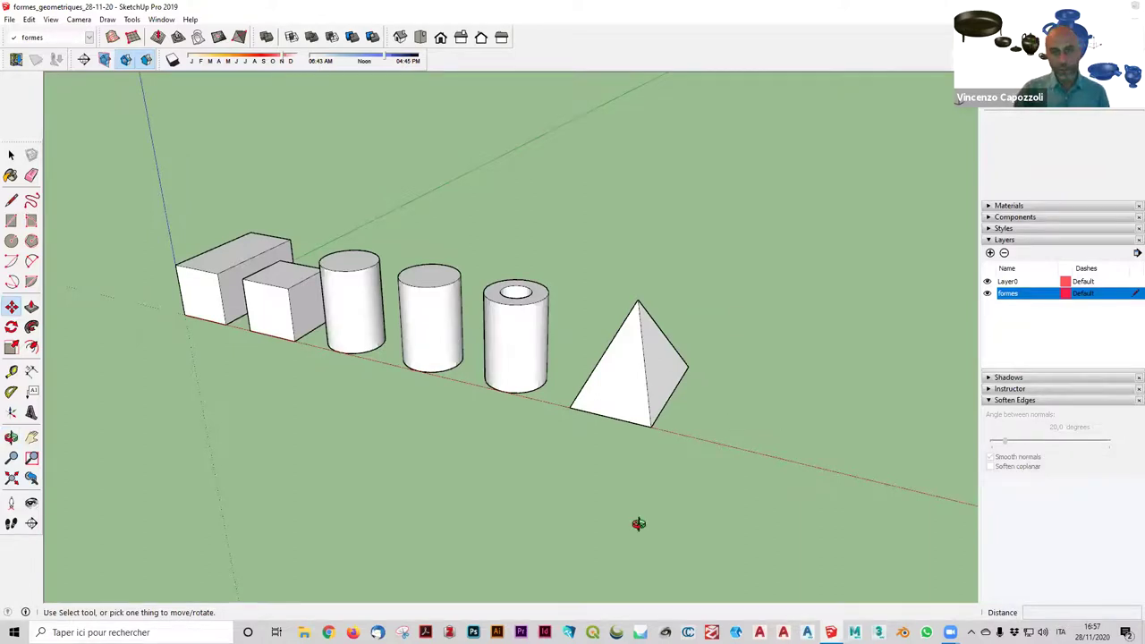
middle_click_drag(636, 522, 628, 495)
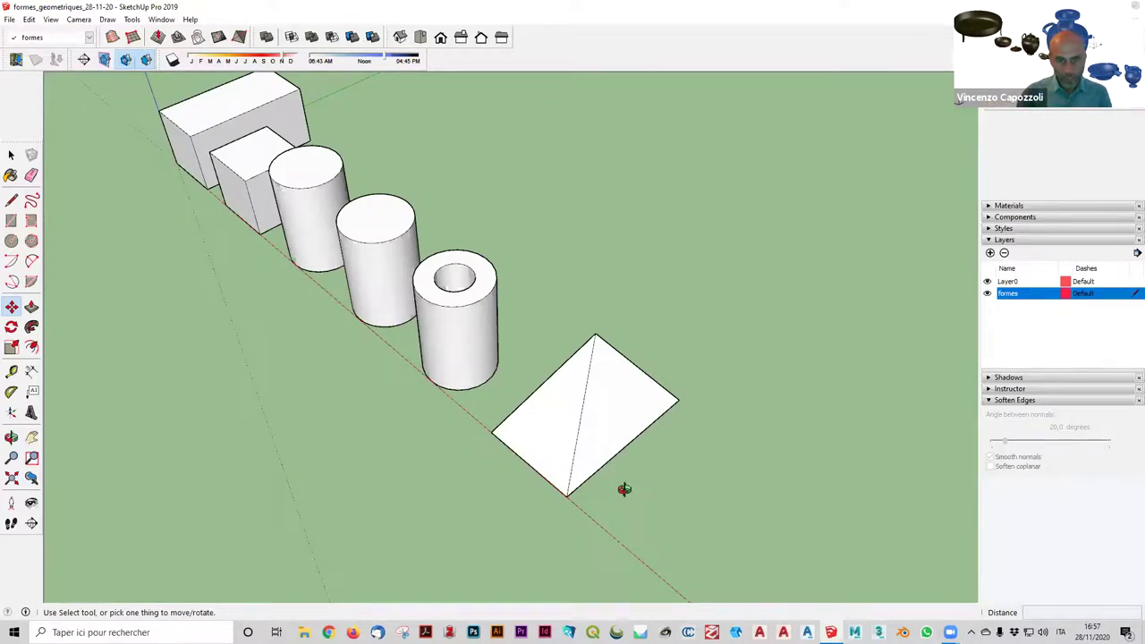
Orbit the scene to a low angle and pick the Polygon tool for a hexagon.
middle_click_drag(618, 486, 617, 486)
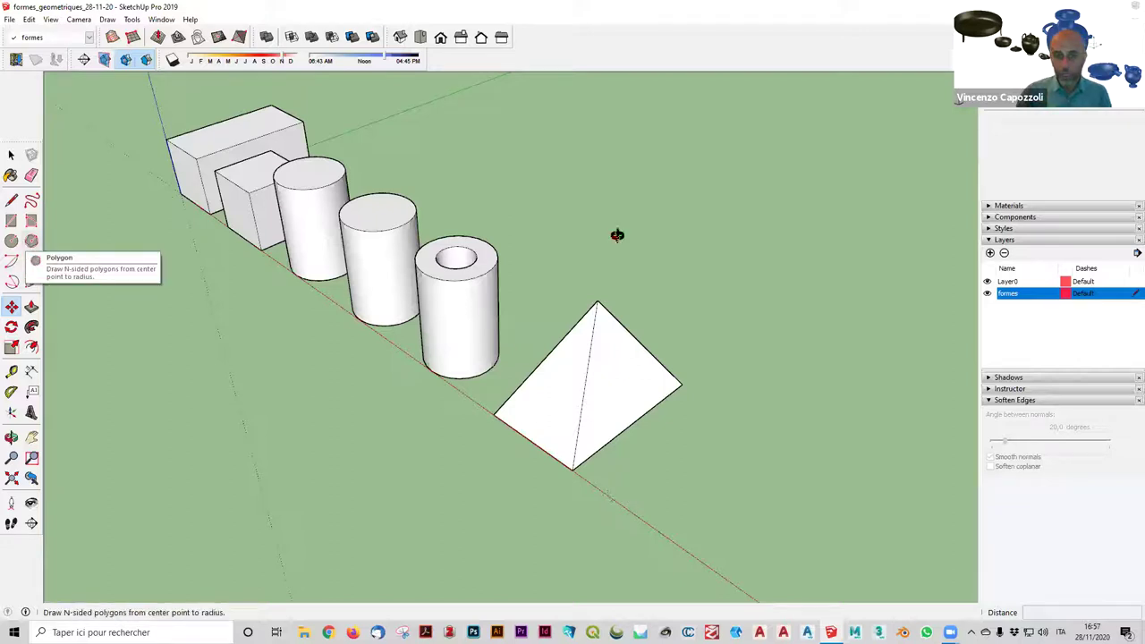
middle_click_drag(662, 425, 677, 474)
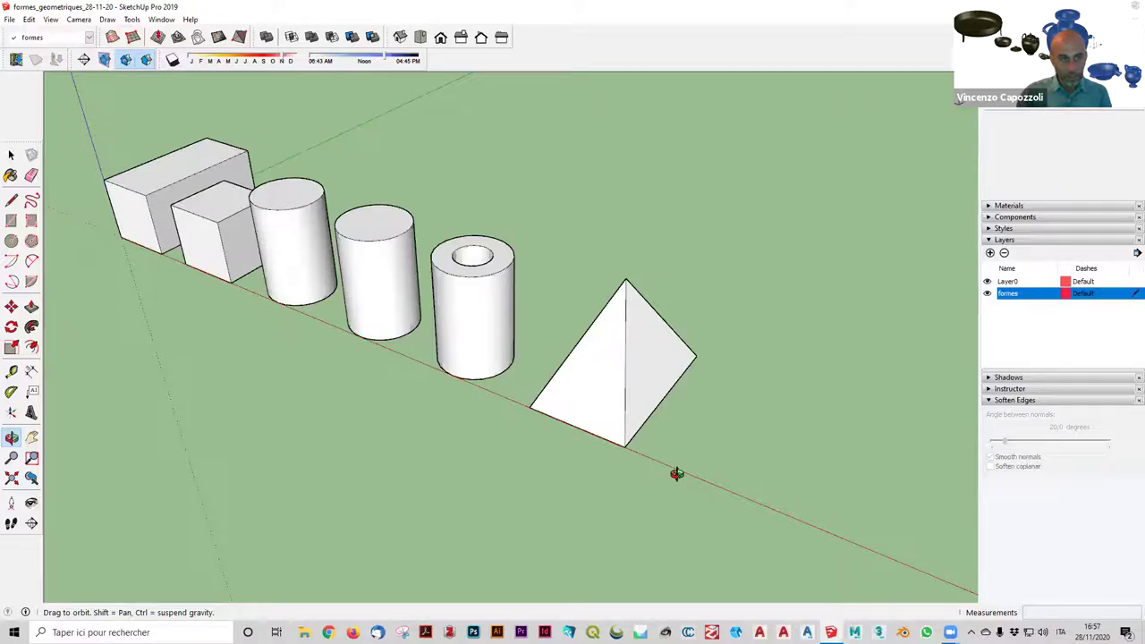
left_click_drag(676, 474, 620, 450)
key("m")
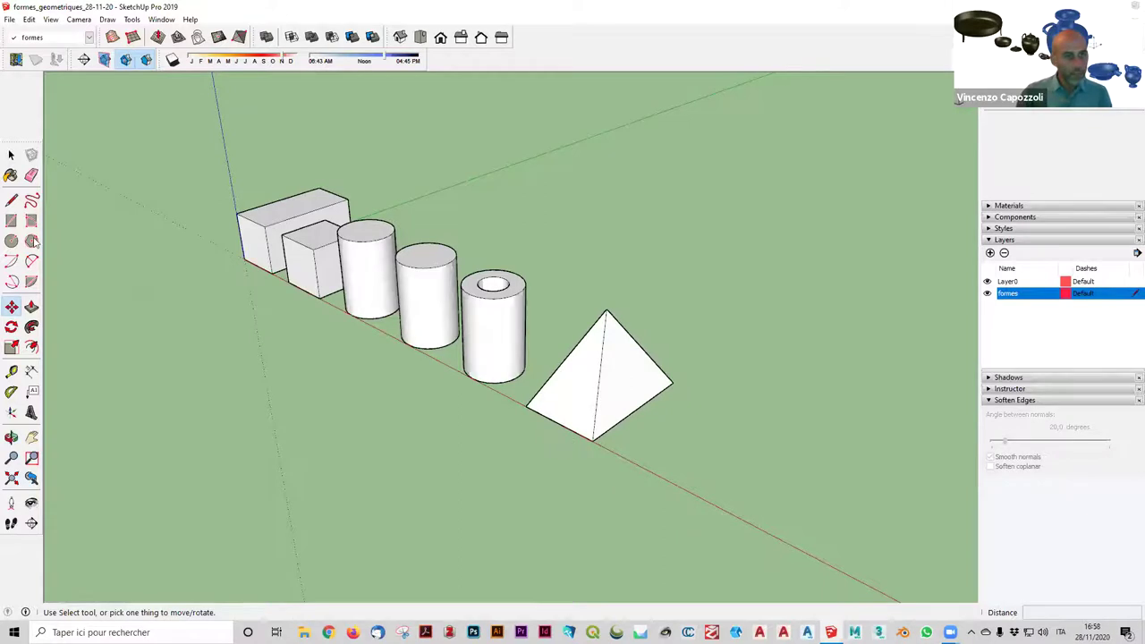
middle_click_drag(573, 449, 519, 448)
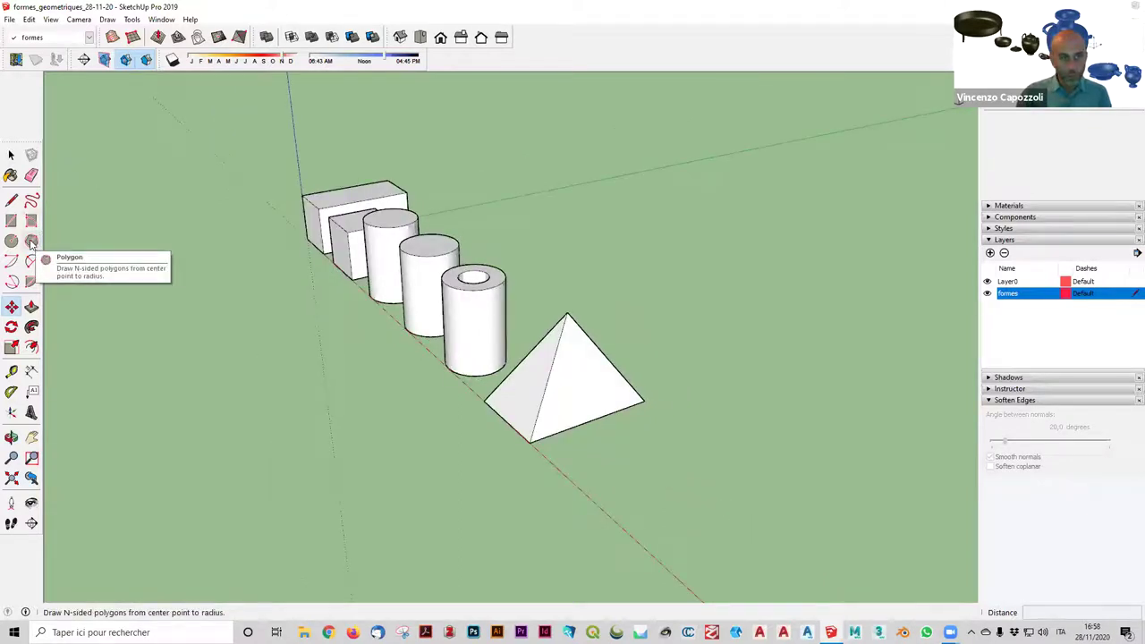
left_click(31, 242)
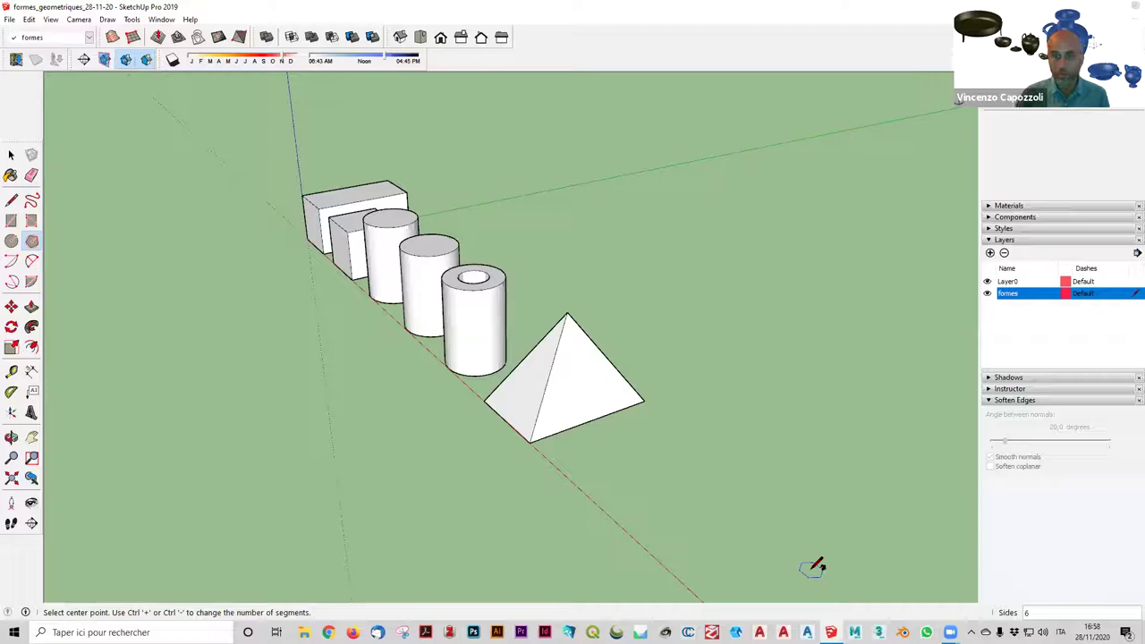
Draw a 3-sided polygon with radius 10 centred on the ground in front of the pyramid.
type("3")
key("Return")
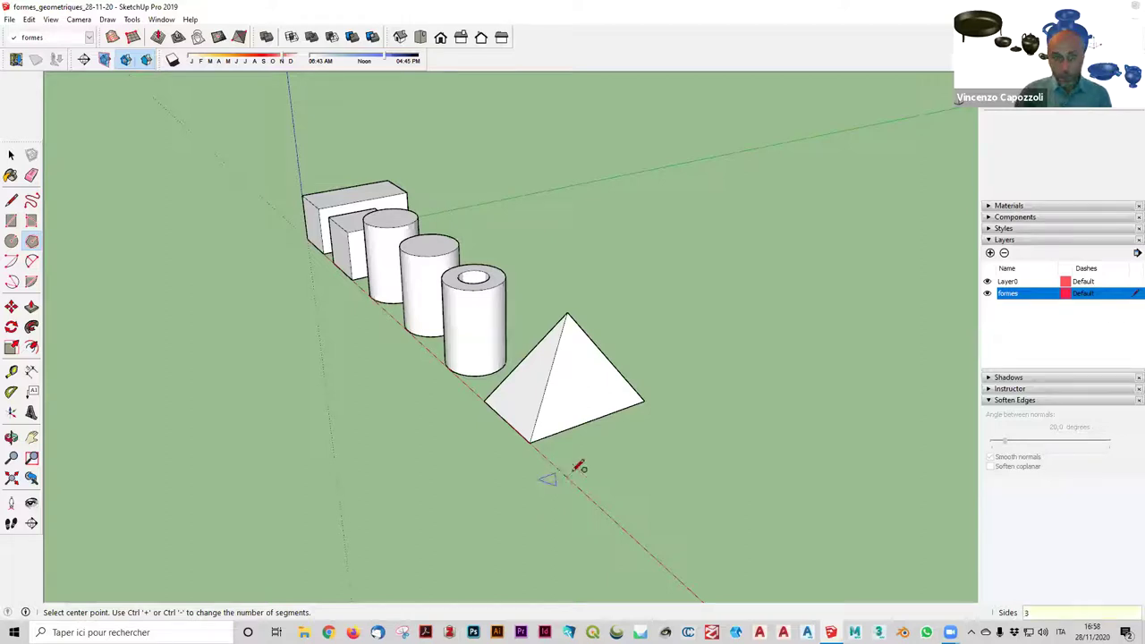
key("Escape")
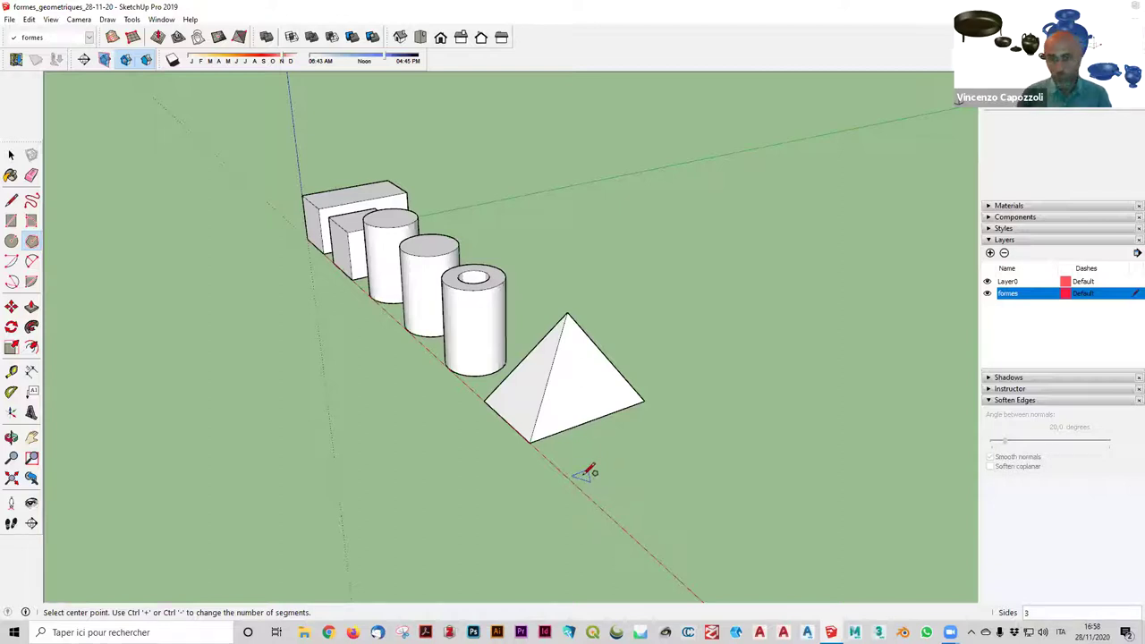
type("6")
key("Return")
key("Return")
scroll(579, 474, "up", 1)
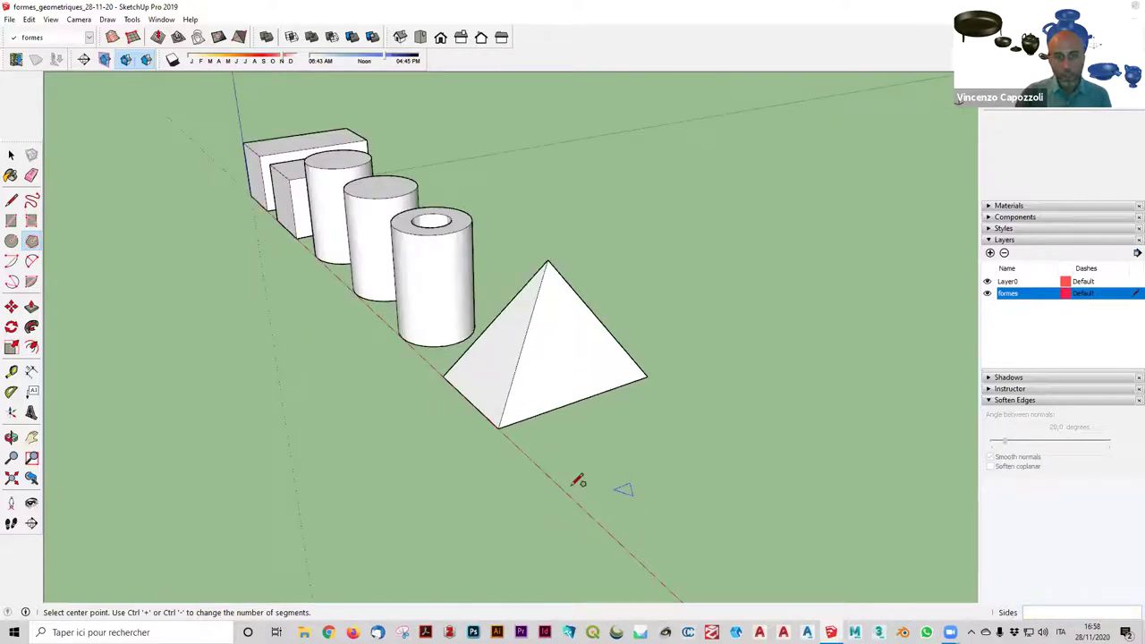
left_click(572, 488)
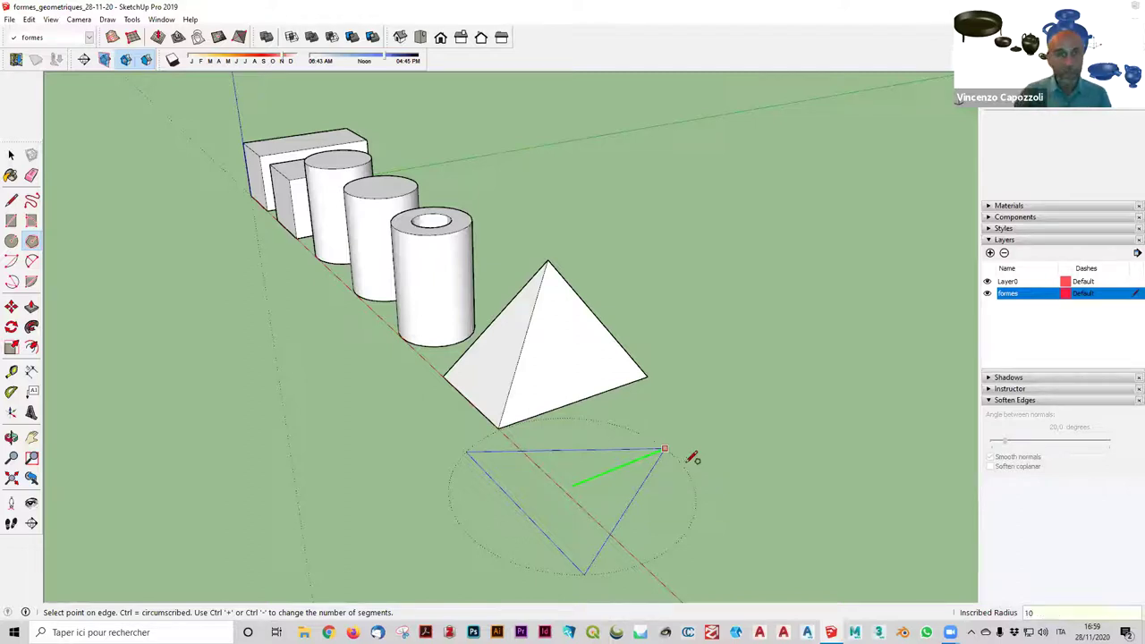
left_click(687, 458)
left_click(12, 156)
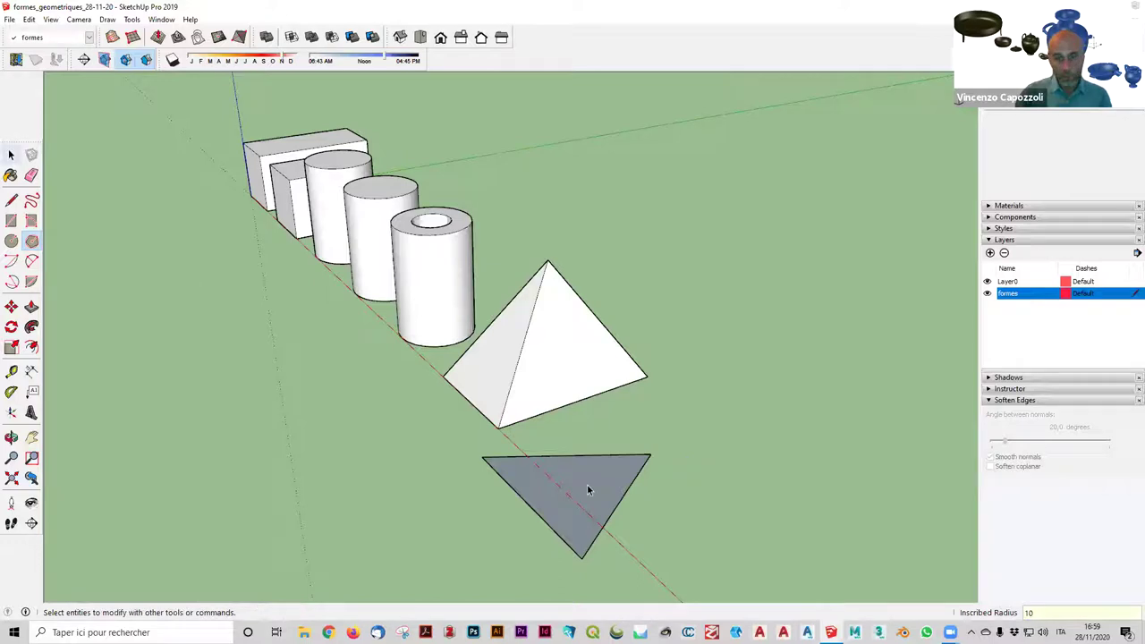
Move the triangle face along the red axis to sit beside the pyramid.
left_click(538, 501)
key("a")
key("m")
left_click(531, 508)
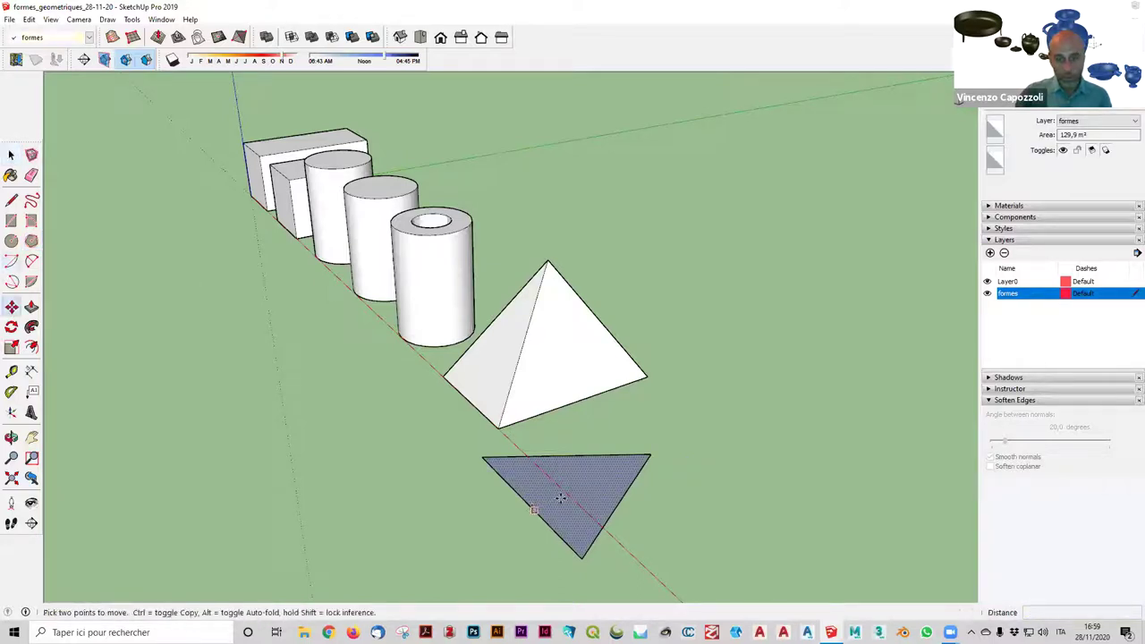
left_click(564, 490)
key("Left")
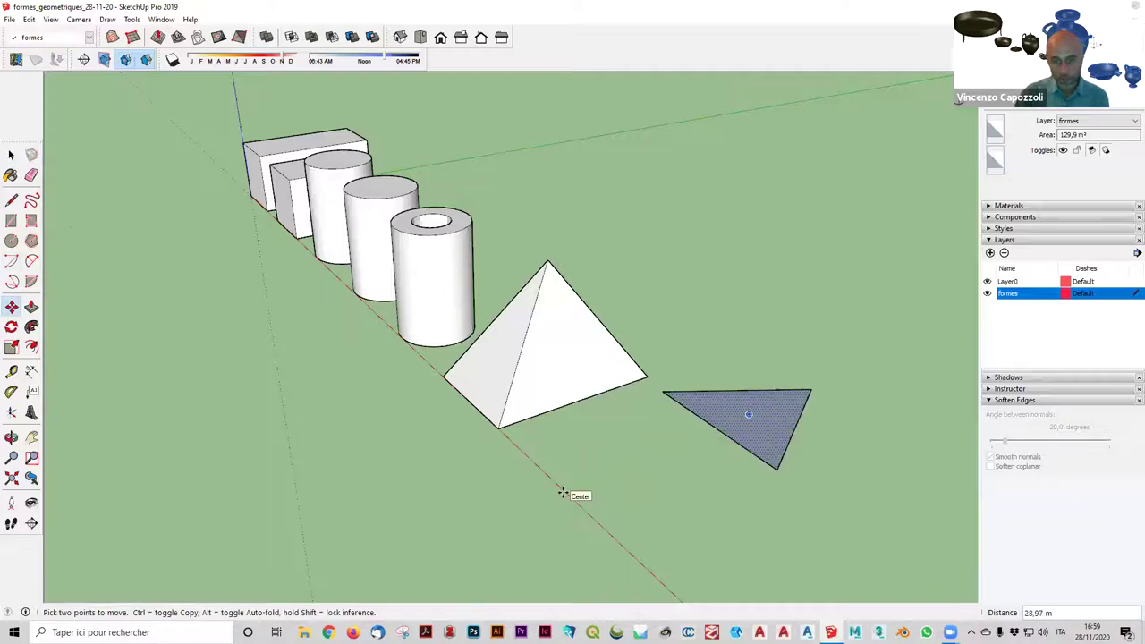
key("Left")
left_click(562, 493)
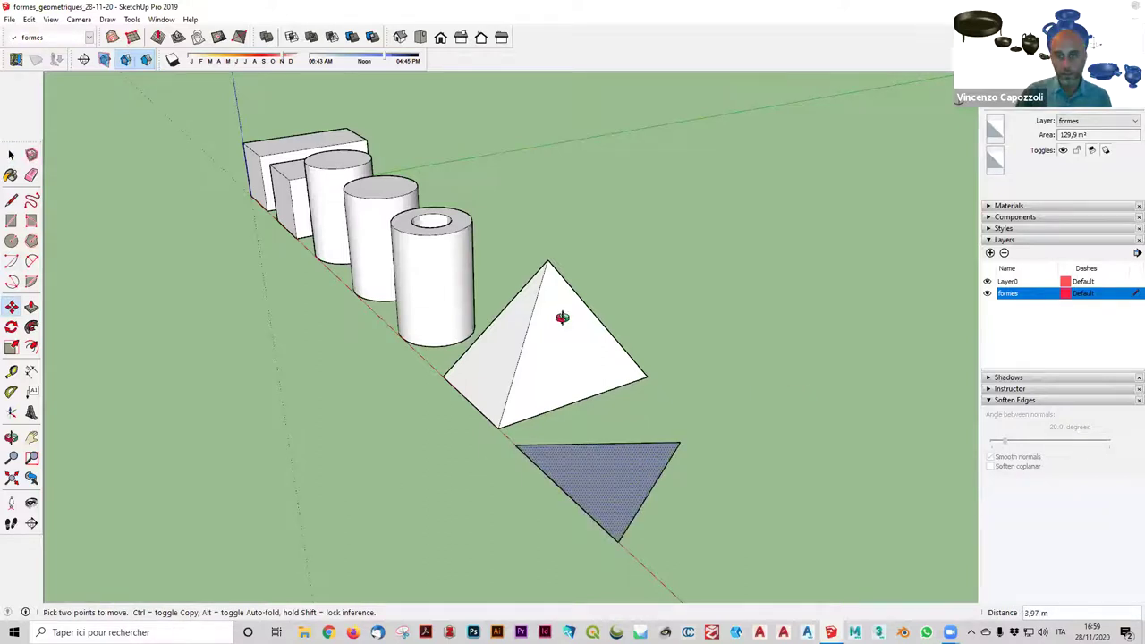
middle_click_drag(562, 317, 477, 566)
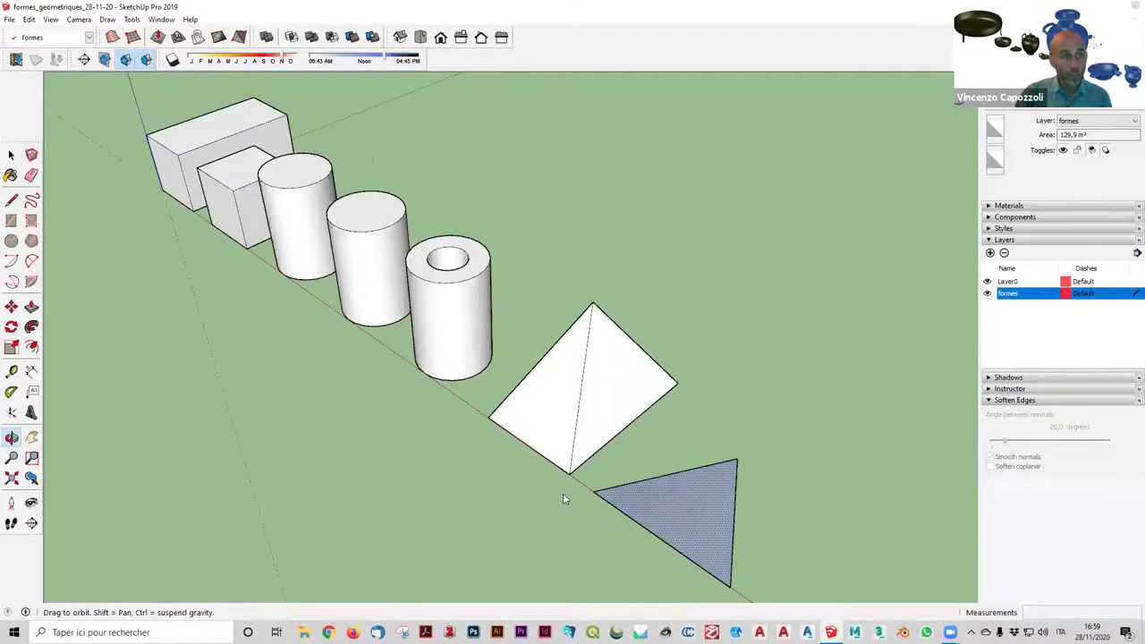
scroll(564, 498, "down", 1)
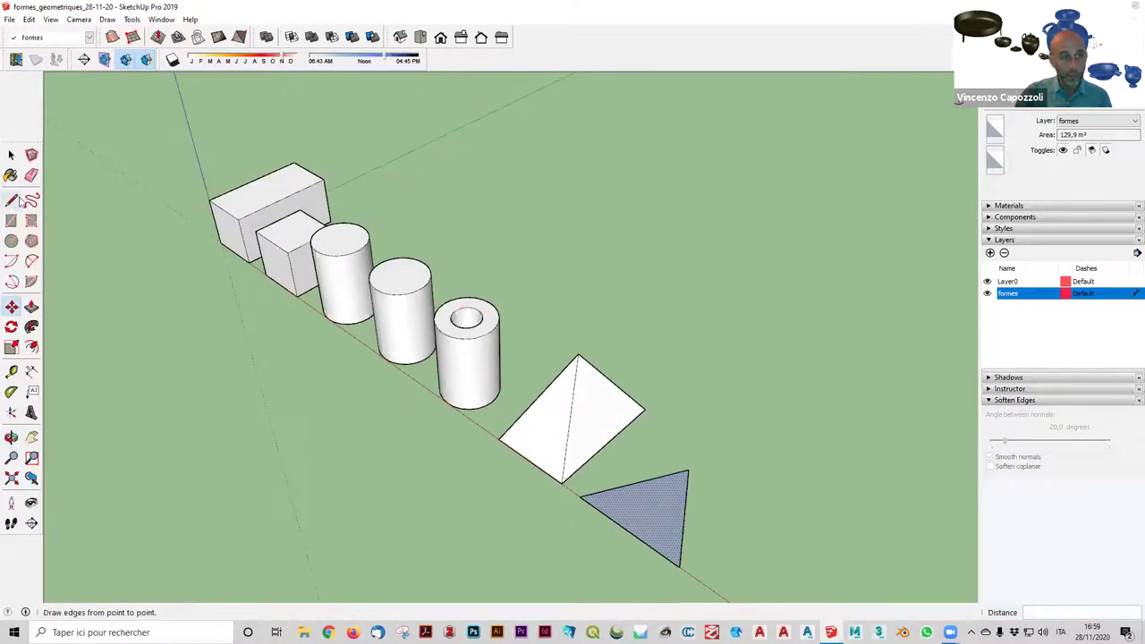
key("l")
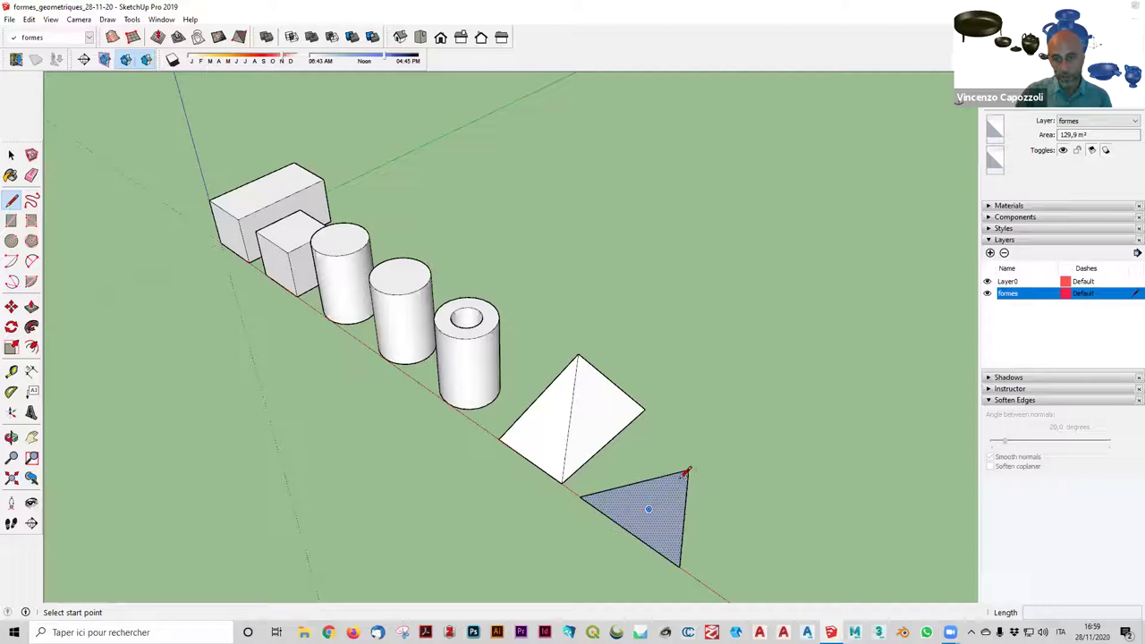
Draw a 10 m vertical line up from the triangle's centre.
left_click(648, 509)
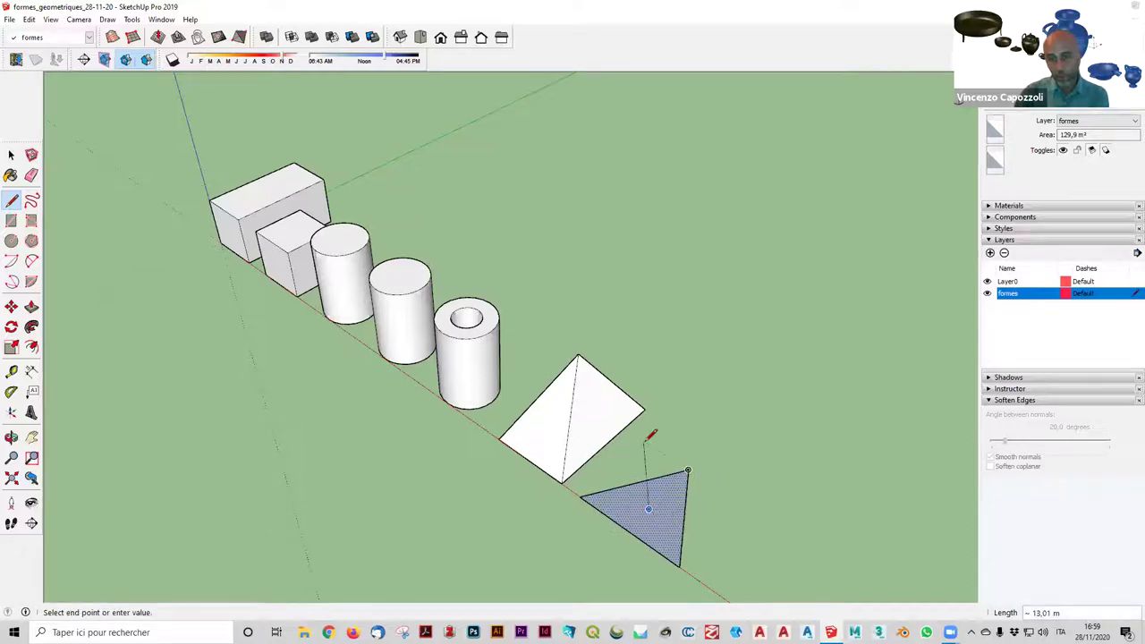
key("Up")
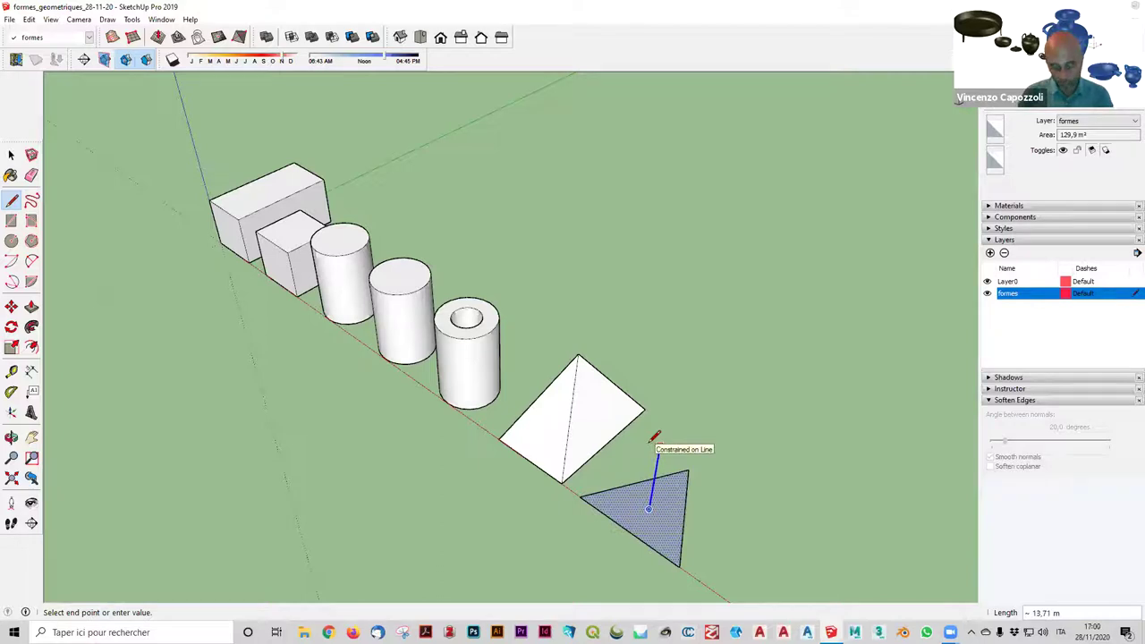
type("10")
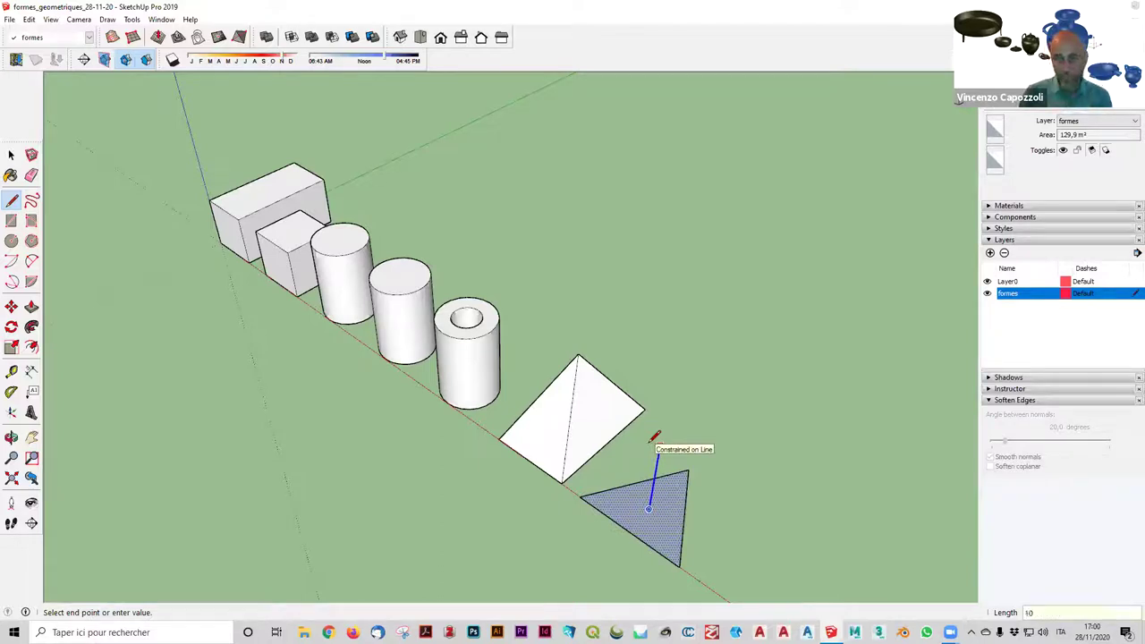
key("Return")
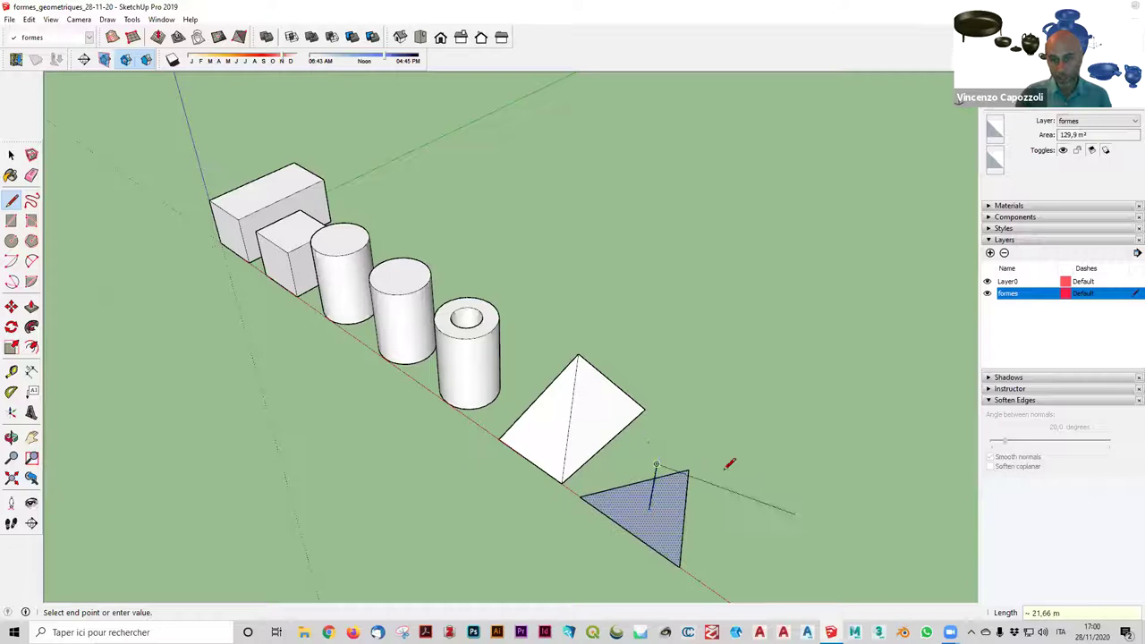
Join the 10 m apex to each of the triangle's three corners with edges.
left_click(688, 469)
left_click(658, 463)
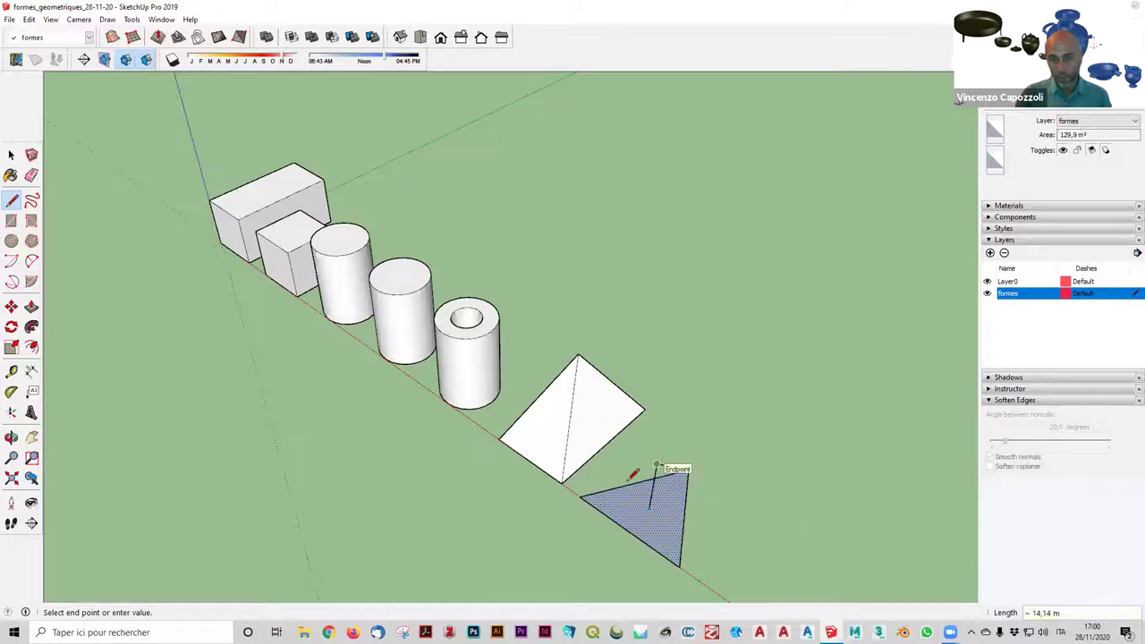
key("Escape")
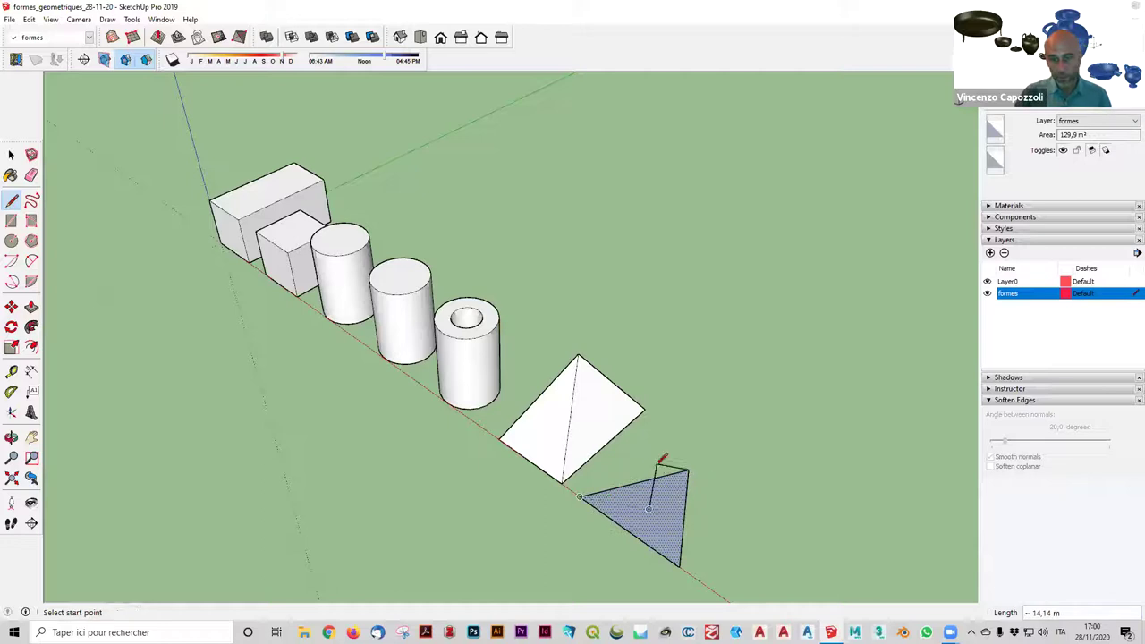
left_click(581, 496)
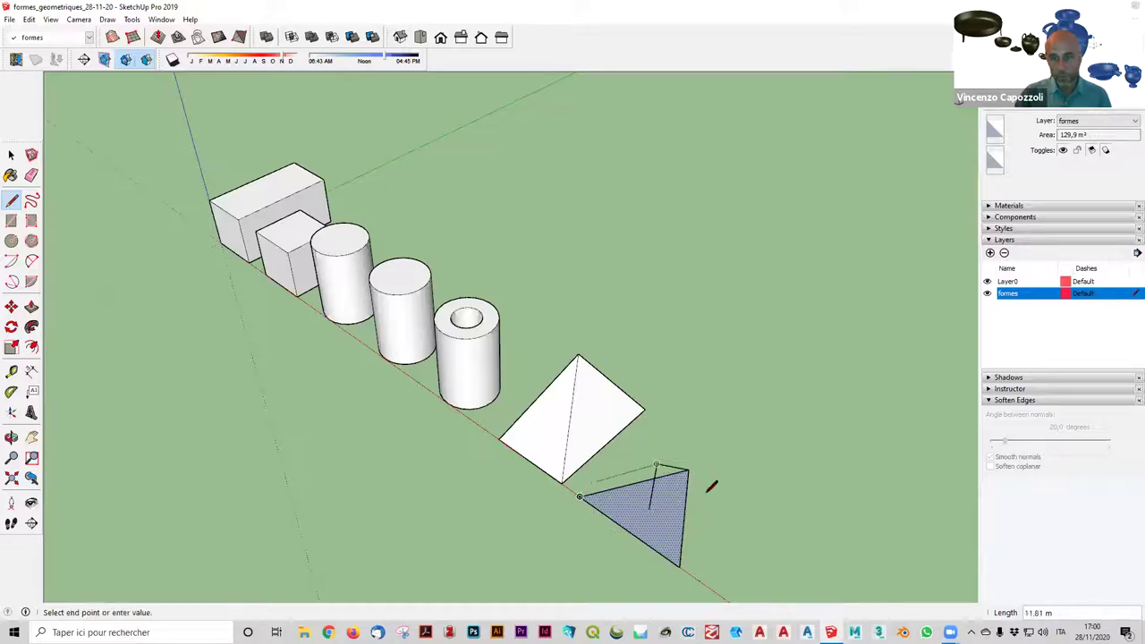
left_click(658, 464)
left_click(677, 519)
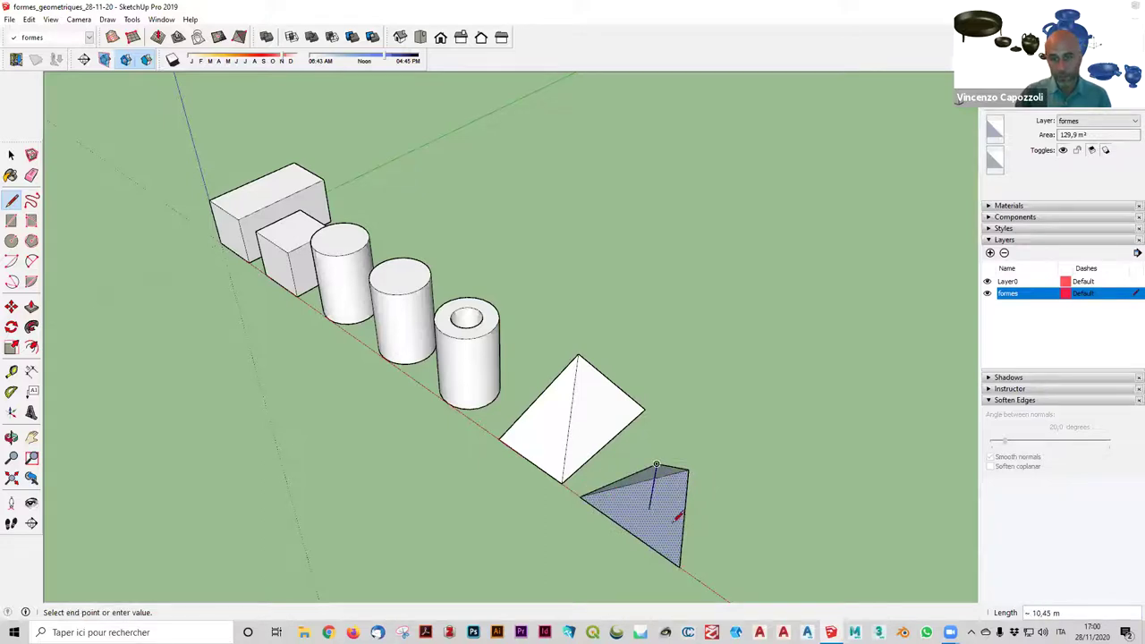
key("Escape")
key("o")
left_click_drag(762, 188, 572, 158)
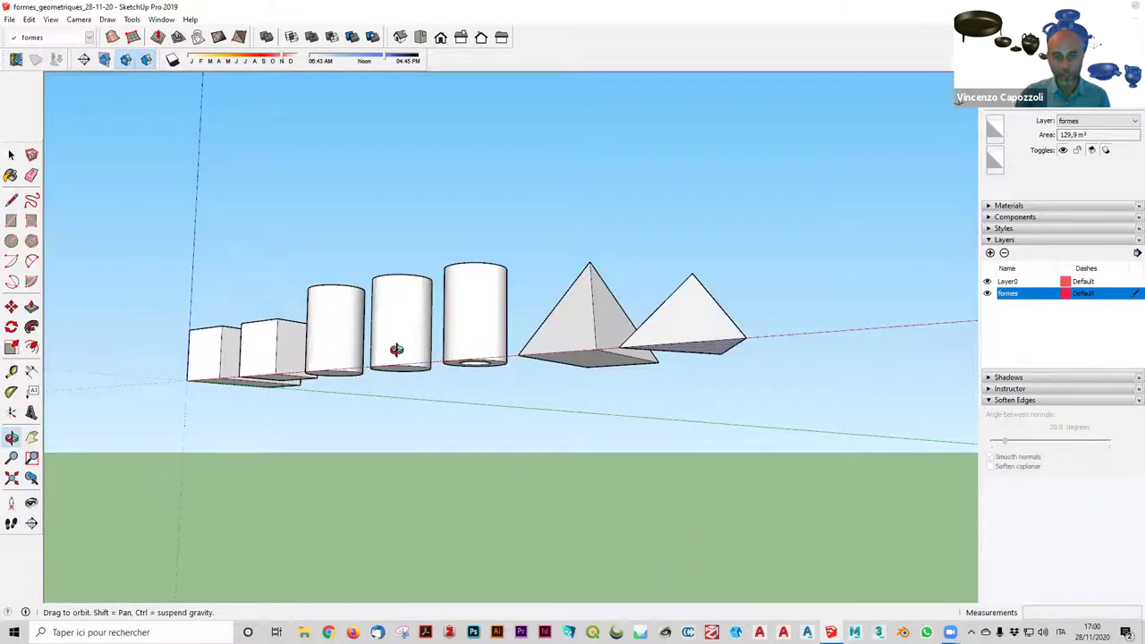
Orbit and zoom in until the inside of the triangular pyramid is visible.
left_click_drag(396, 349, 402, 531)
left_click_drag(464, 556, 467, 617)
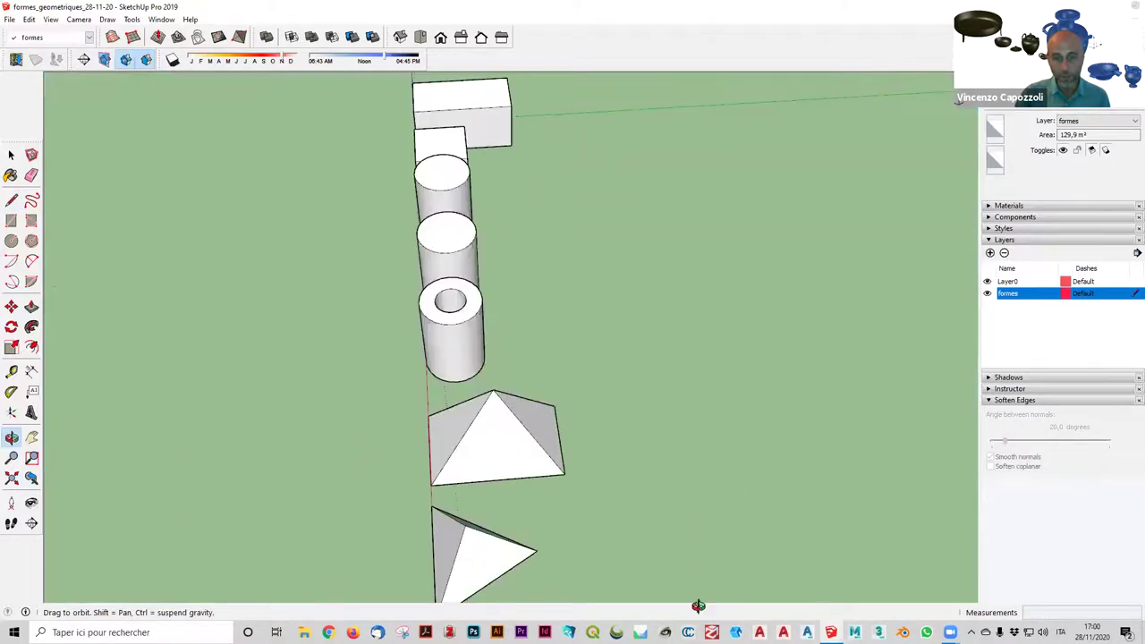
left_click_drag(694, 603, 907, 401)
left_click_drag(788, 258, 695, 134)
key("l")
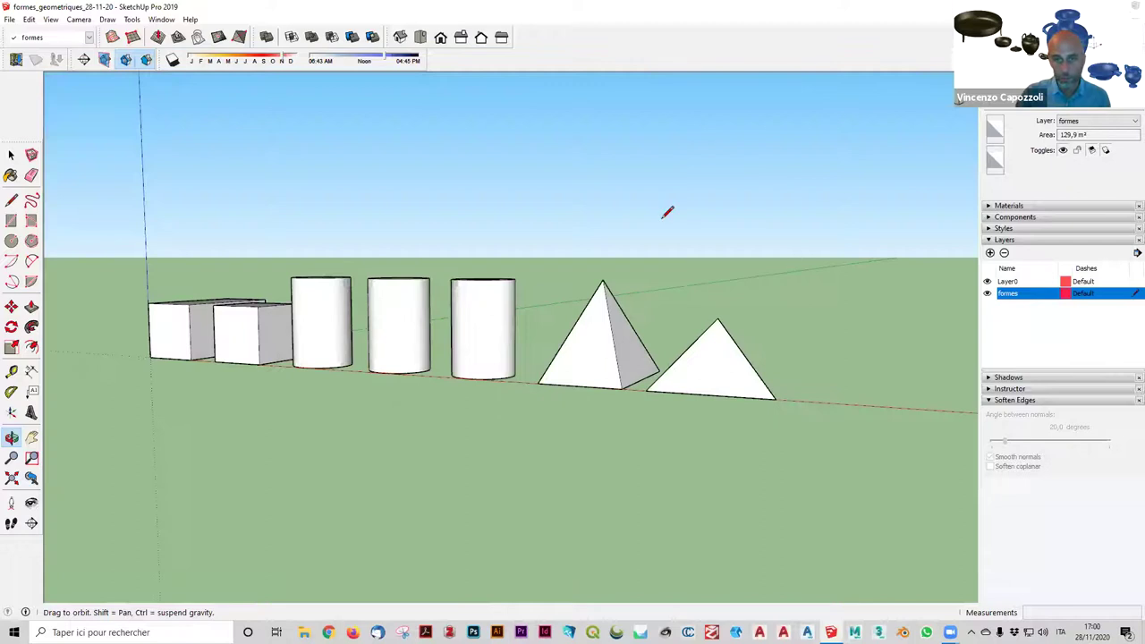
middle_click_drag(669, 209, 667, 209)
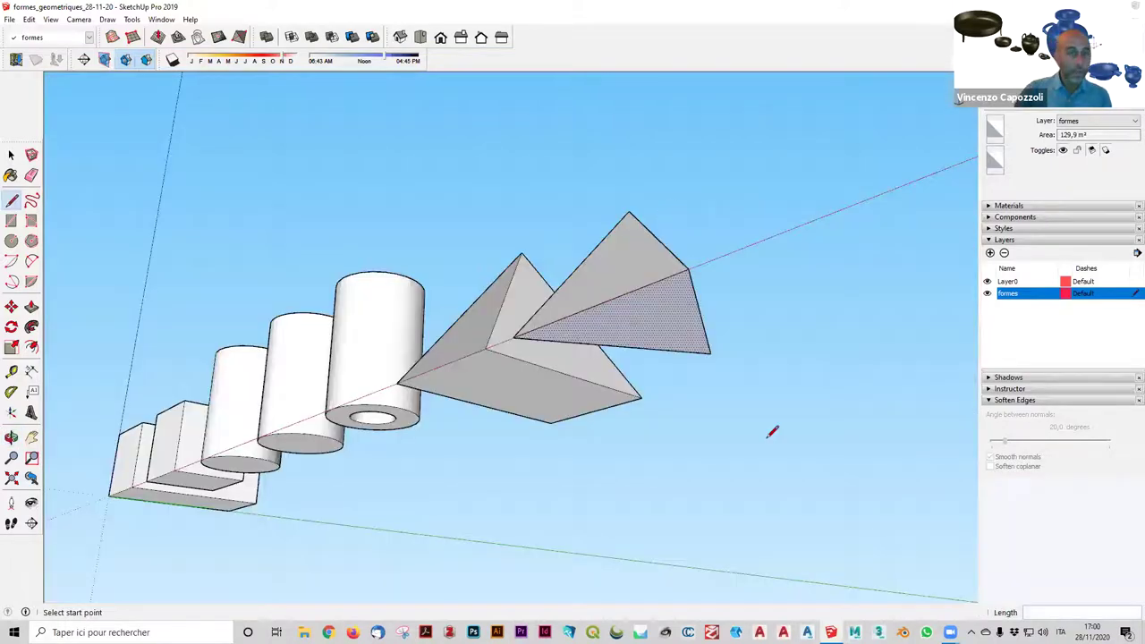
left_click(11, 155)
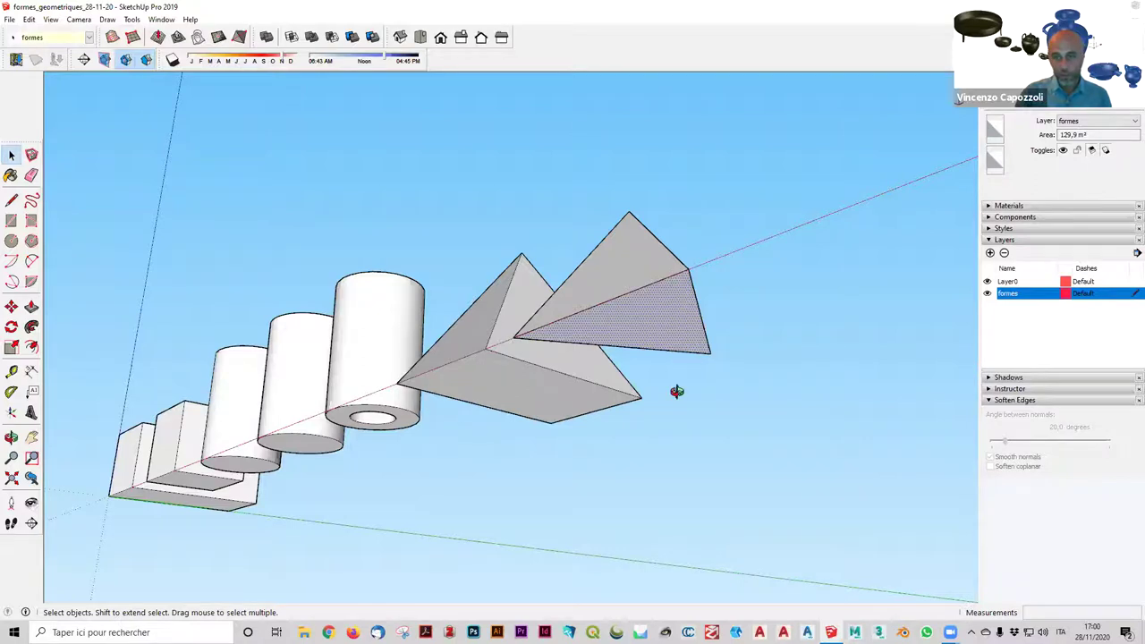
scroll(679, 393, "up", 3)
middle_click_drag(679, 393, 705, 199)
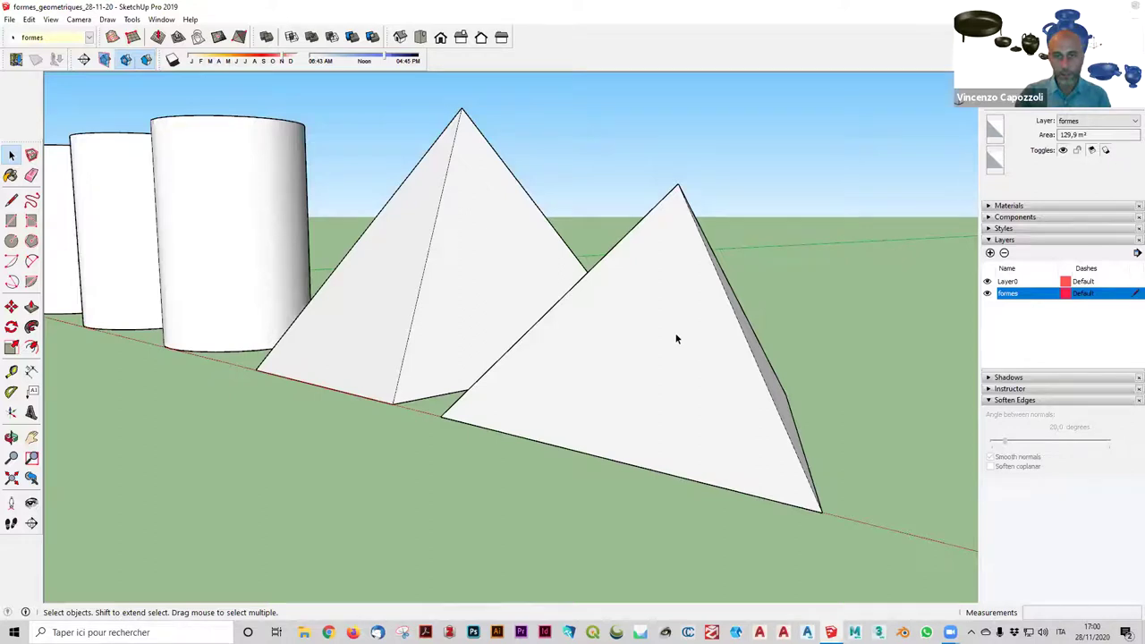
scroll(638, 400, "up", 3)
scroll(638, 400, "down", 2)
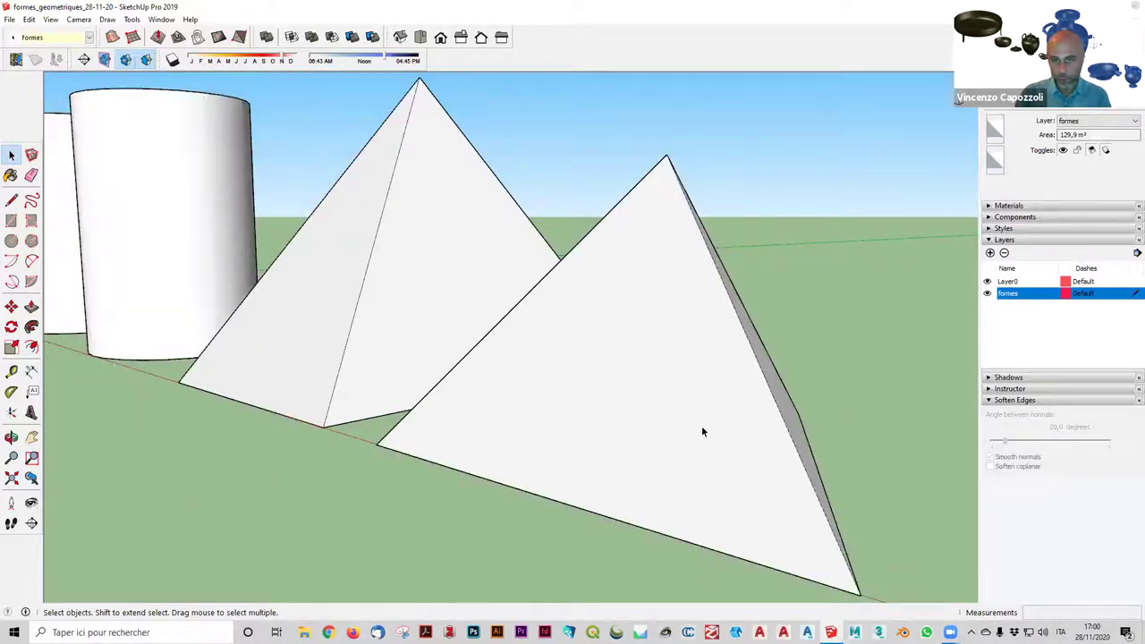
scroll(702, 426, "up", 5)
scroll(803, 421, "up", 2)
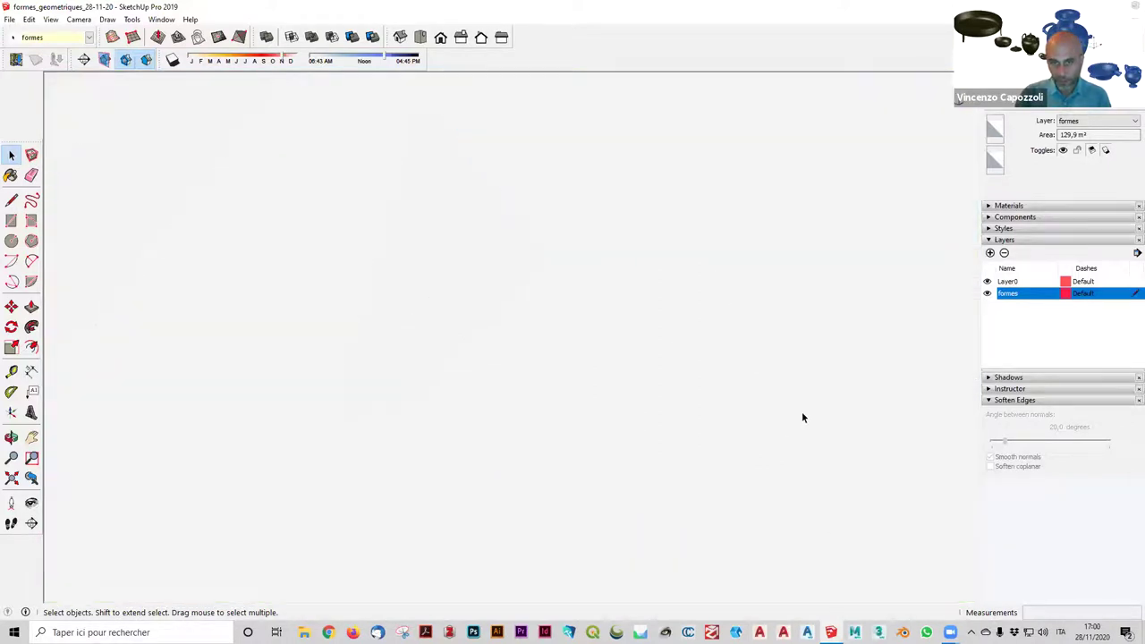
scroll(613, 407, "up", 2)
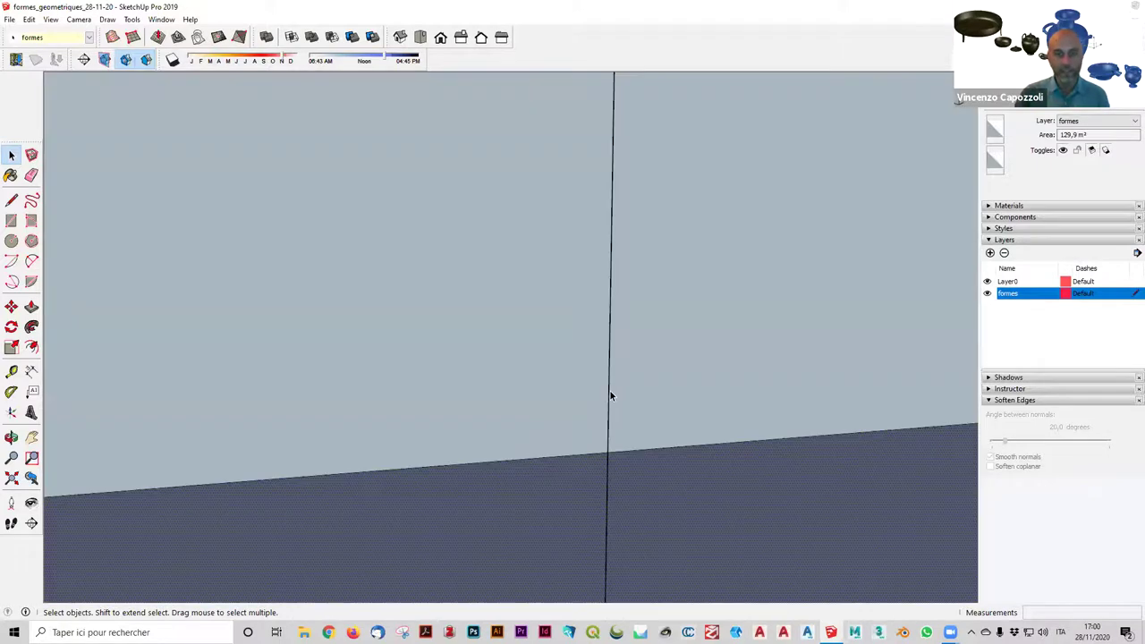
Select the 10 m vertical edge inside the pyramid and delete it.
left_click(606, 399)
scroll(601, 401, "up", 2)
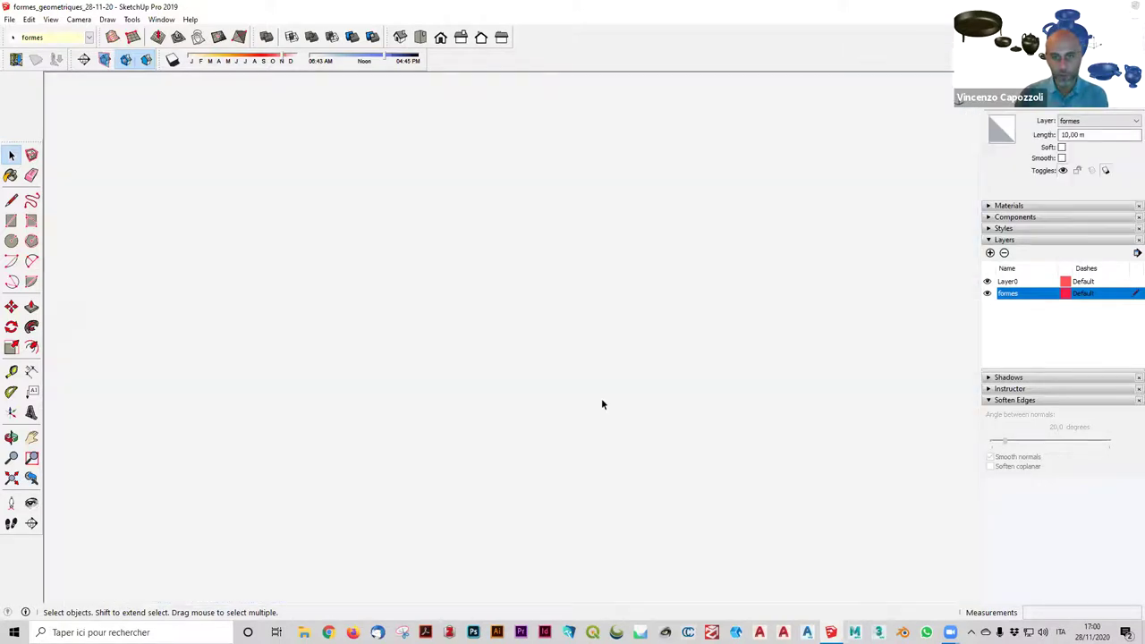
scroll(602, 404, "down", 1)
scroll(602, 405, "down", 1)
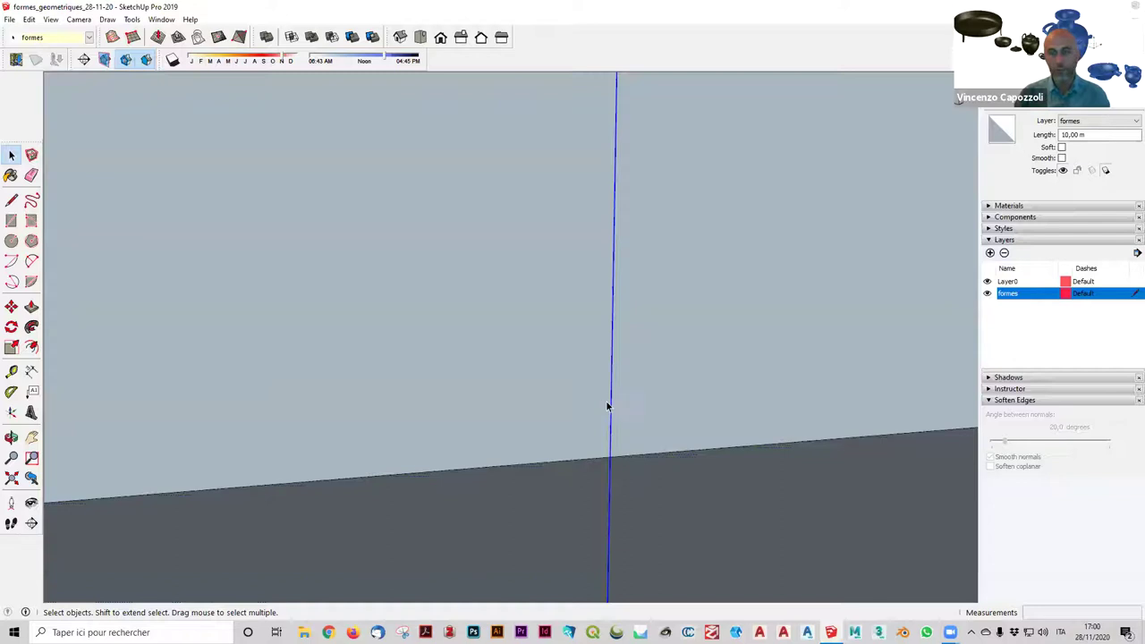
key("Delete")
scroll(591, 353, "up", 2)
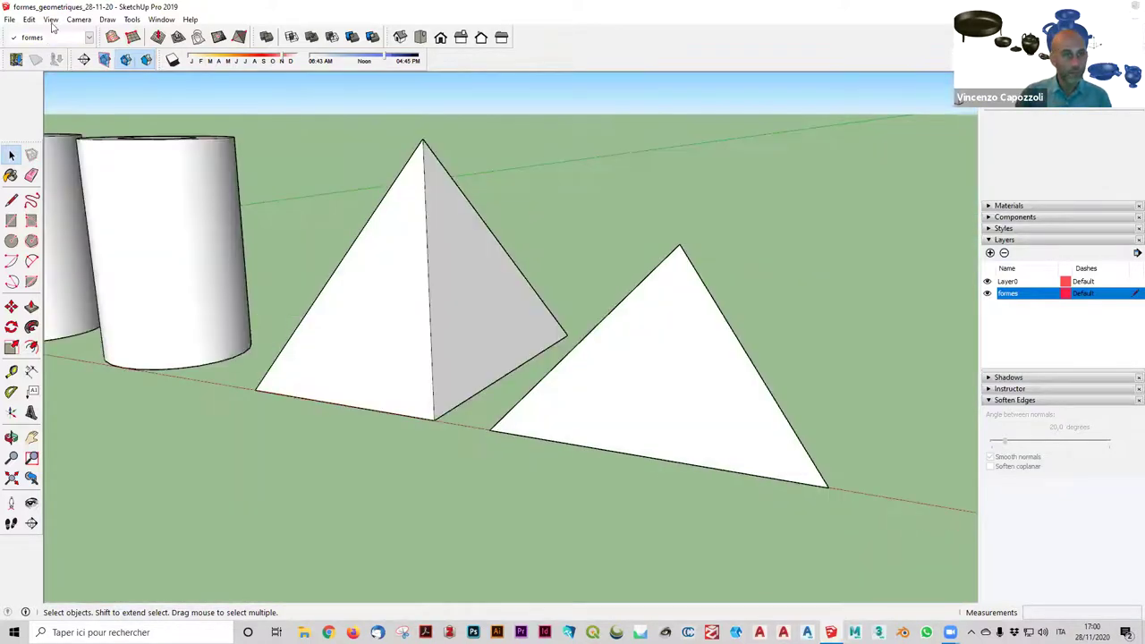
left_click(51, 19)
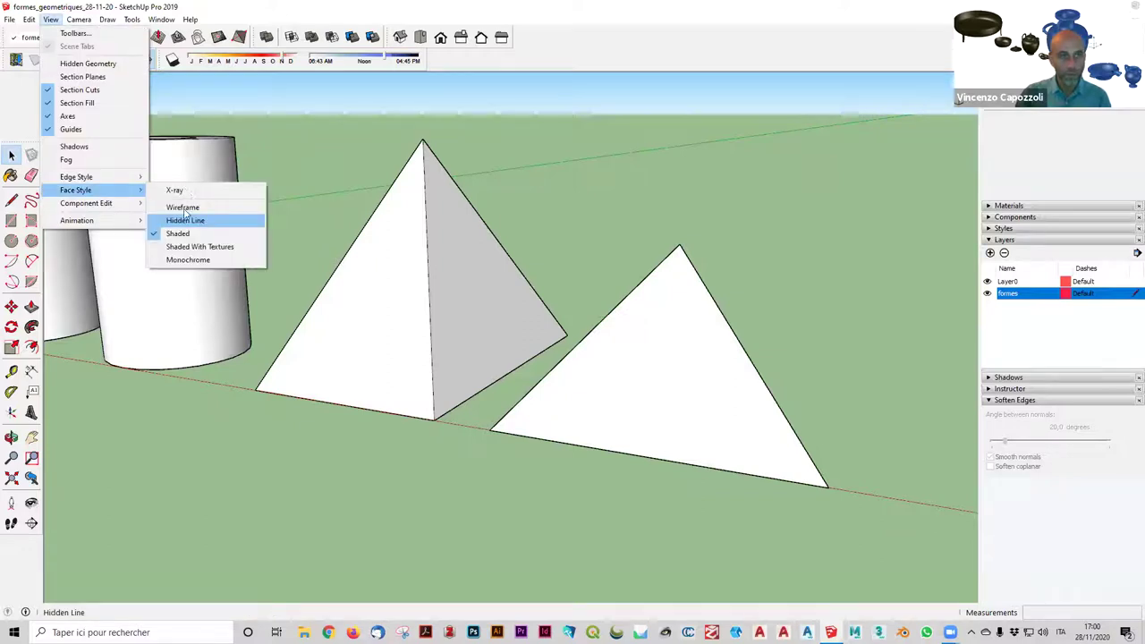
mouse_move(76, 190)
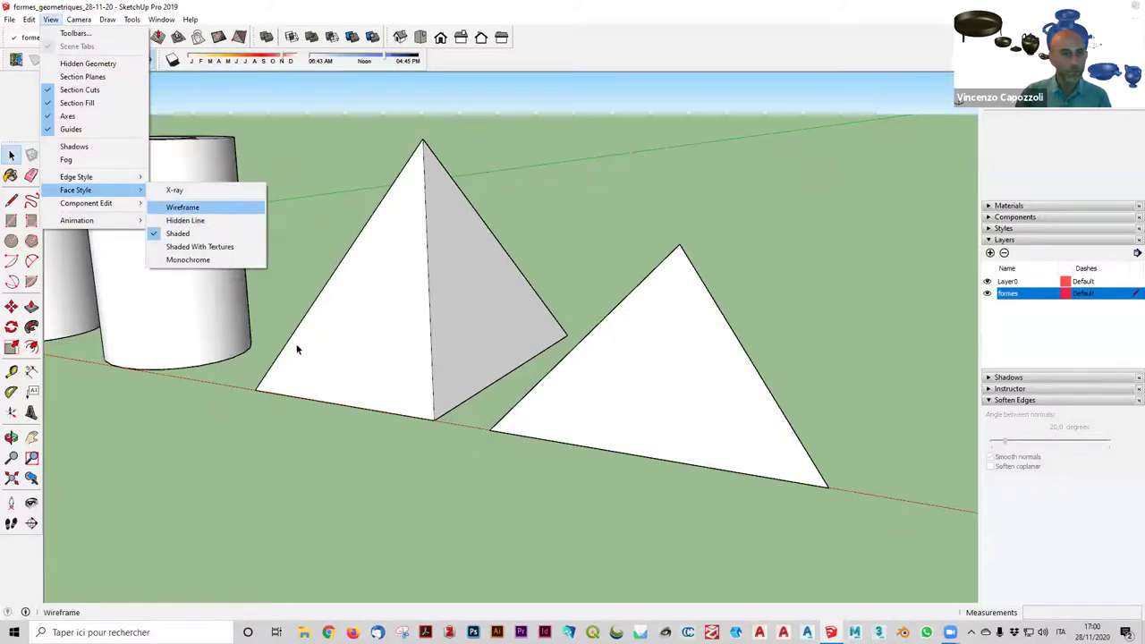
left_click(182, 207)
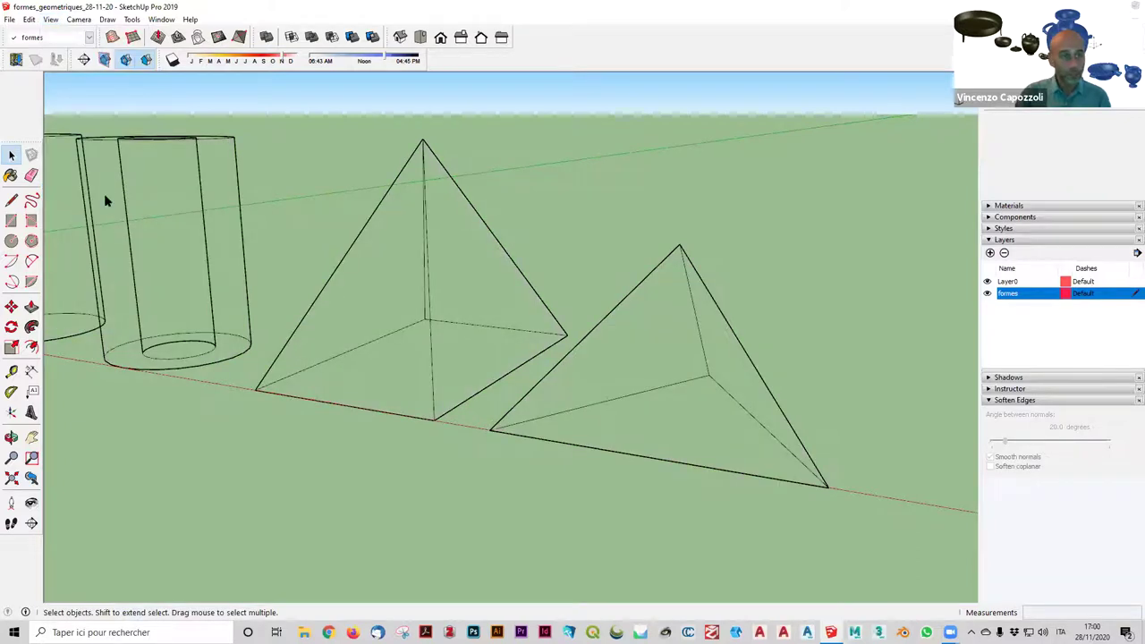
left_click(50, 19)
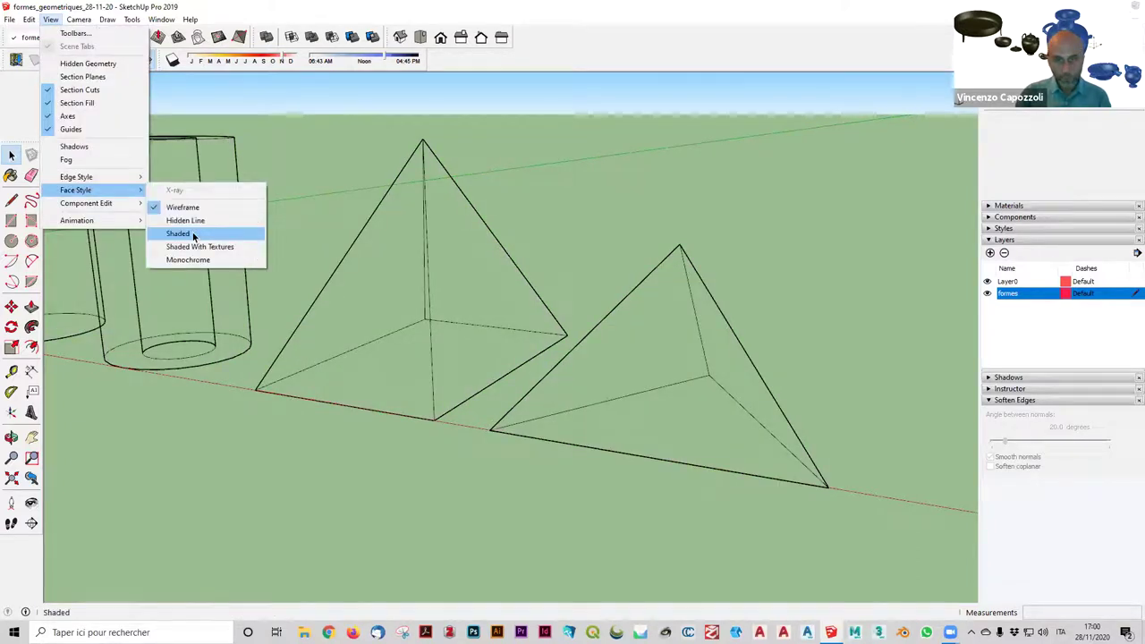
left_click(193, 234)
scroll(525, 417, "down", 3)
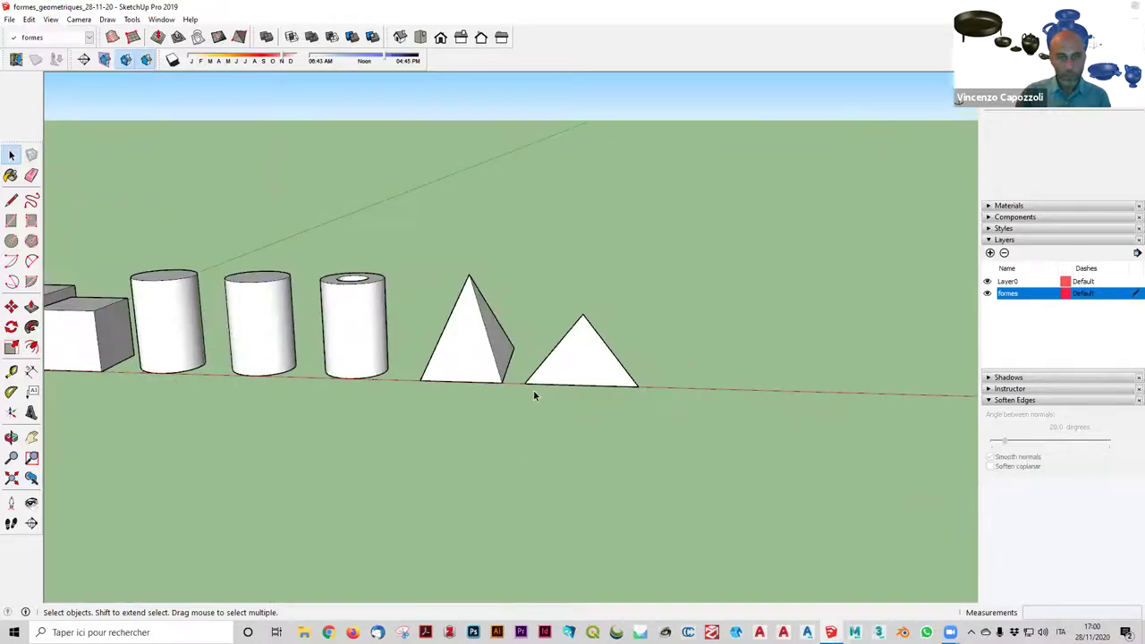
scroll(534, 396, "down", 2)
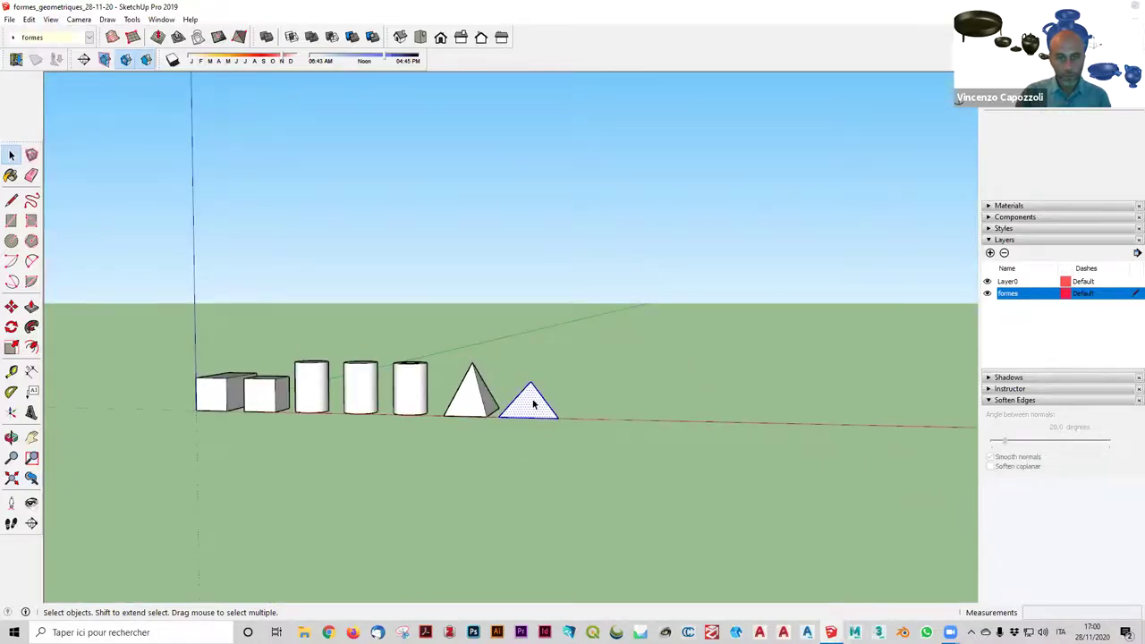
Select the smaller pyramid and apply Make Group from its context menu.
left_click(531, 403)
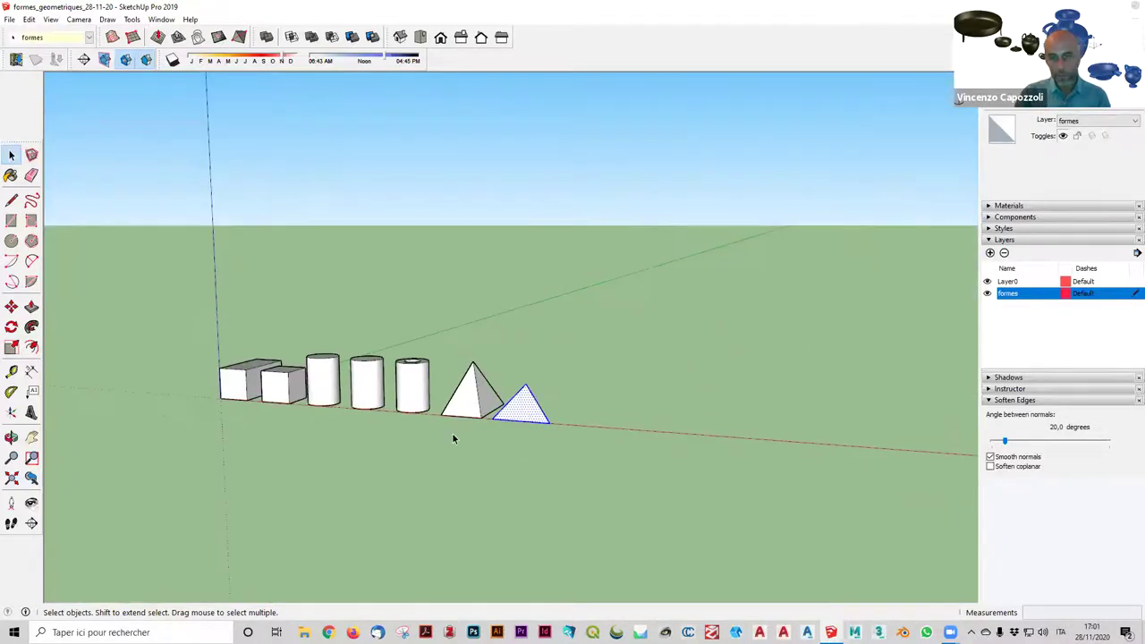
middle_click_drag(452, 434, 540, 342)
right_click(541, 345)
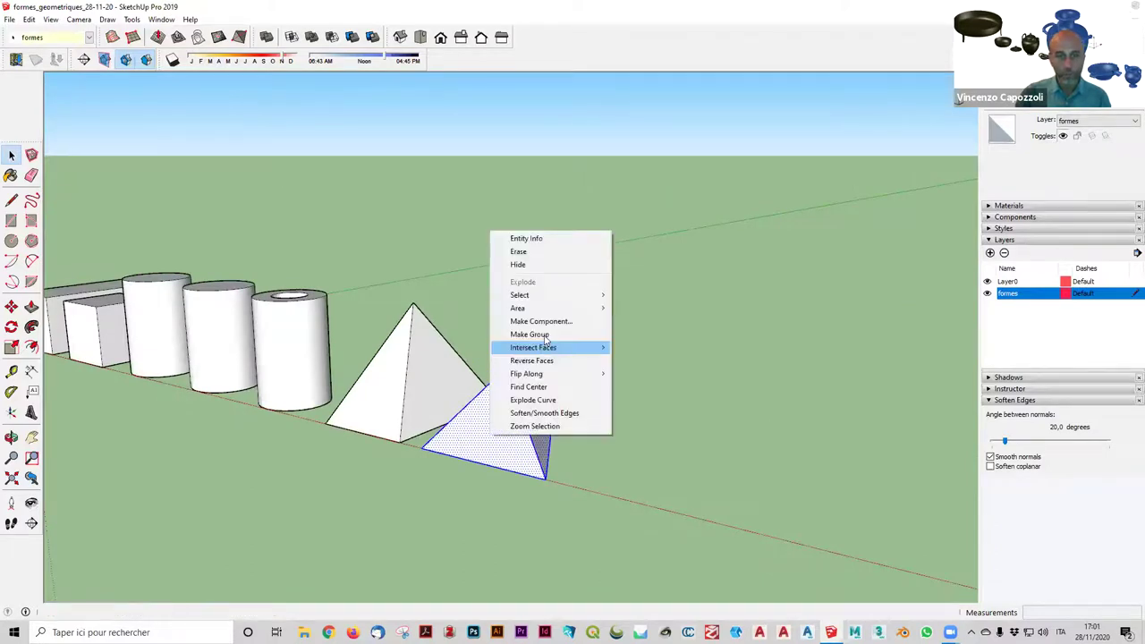
left_click(537, 334)
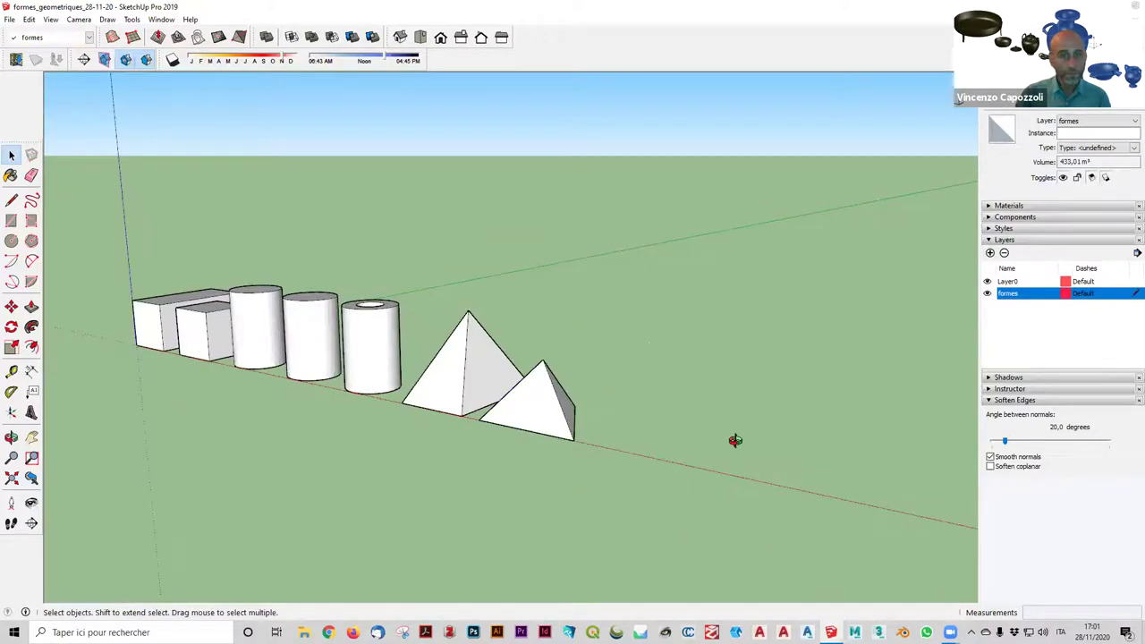
left_click(737, 443)
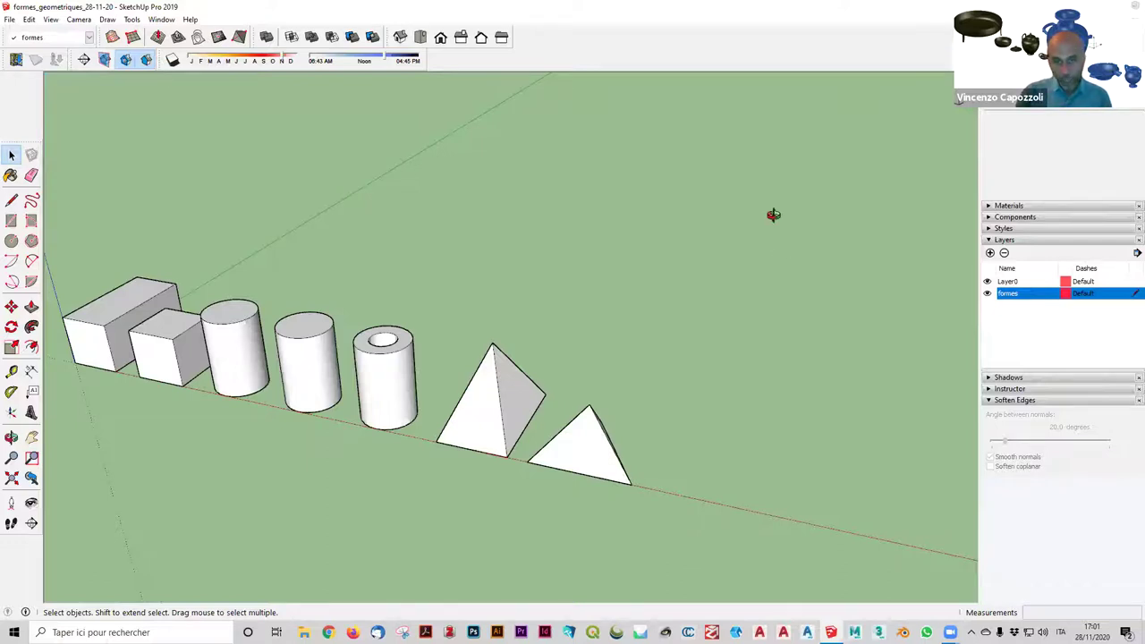
middle_click_drag(774, 212, 383, 468)
left_click_drag(342, 502, 345, 502)
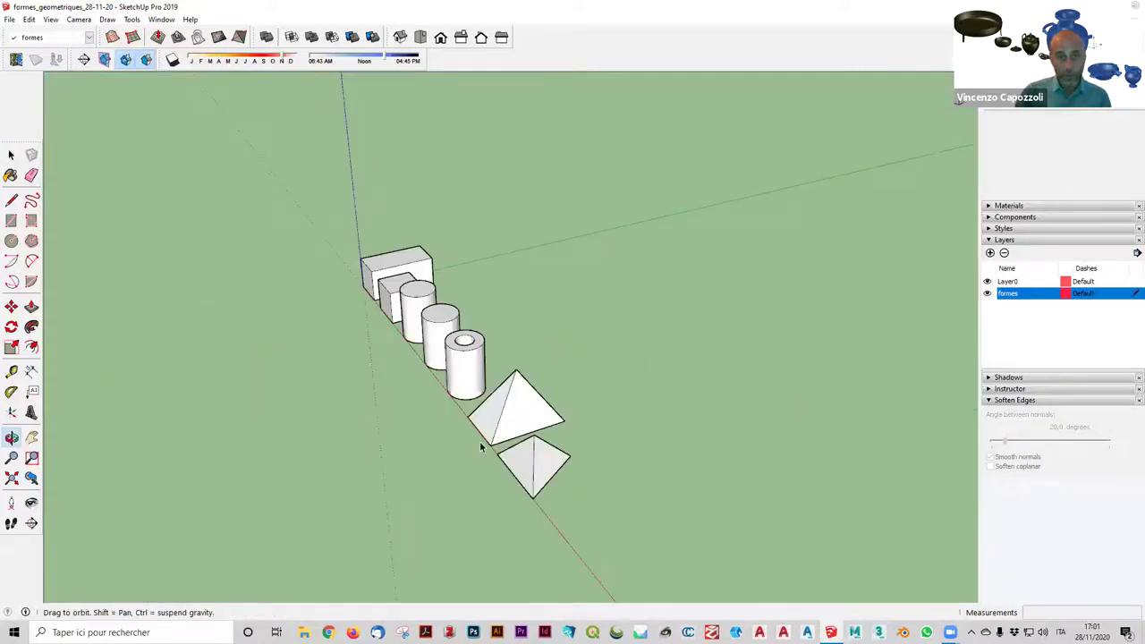
key("space")
middle_click_drag(479, 442, 742, 428)
middle_click_drag(835, 262, 880, 499)
Draw a square rectangle face on the ground beyond the triangular pyramid.
left_click(10, 220)
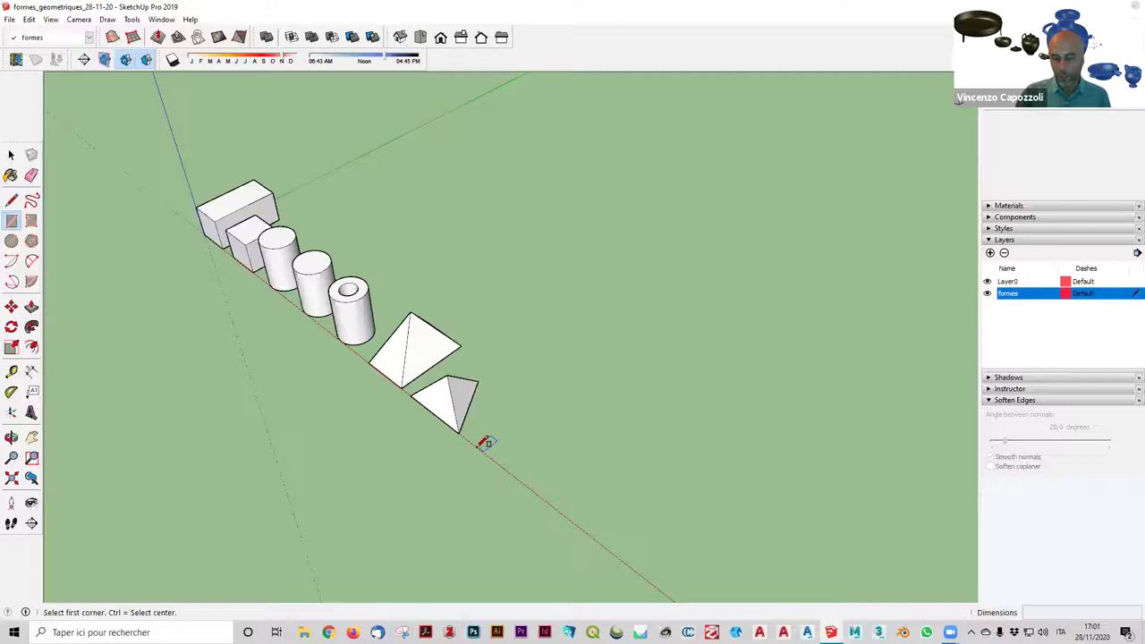
left_click(558, 431)
left_click(583, 434)
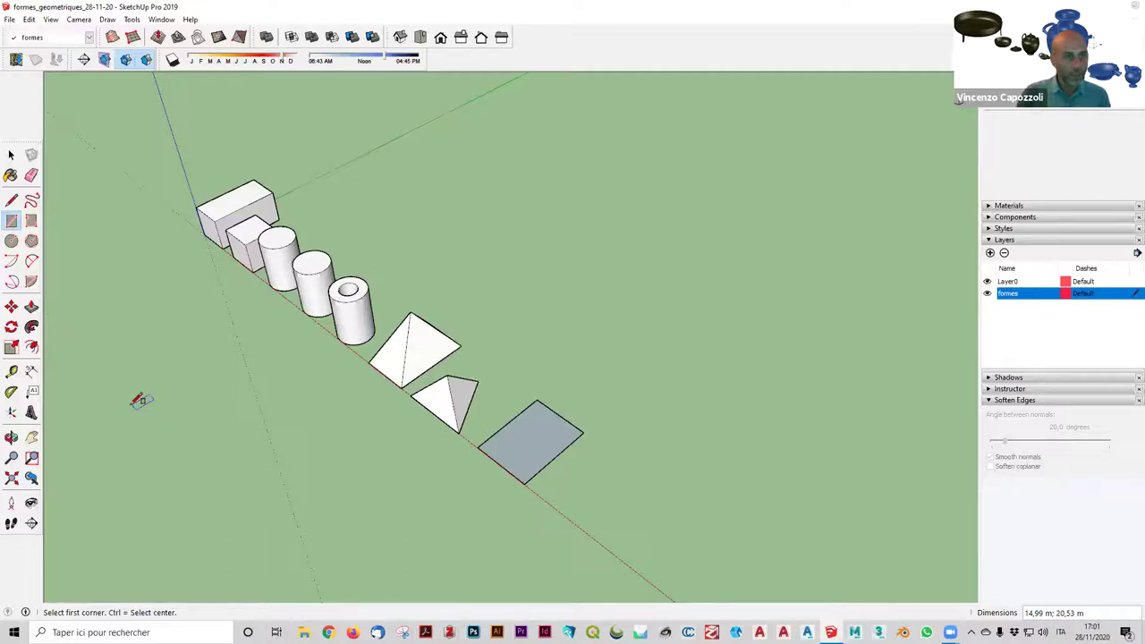
Draw both corner-to-corner diagonals across the square with the Line tool.
key("l")
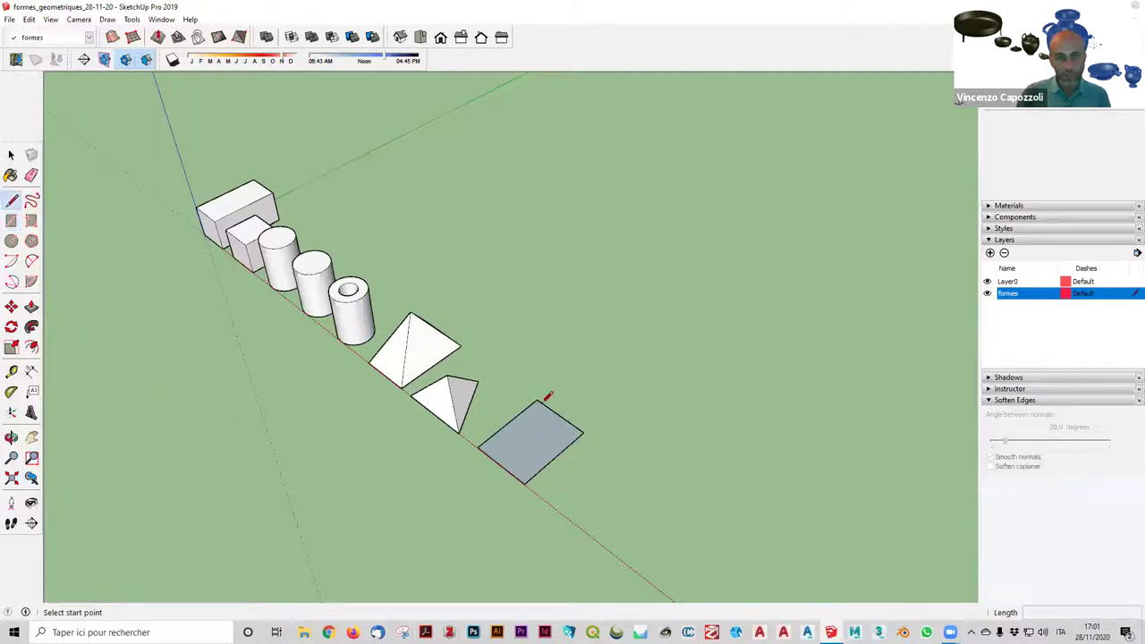
left_click(524, 484)
left_click(536, 401)
left_click(479, 448)
left_click(582, 433)
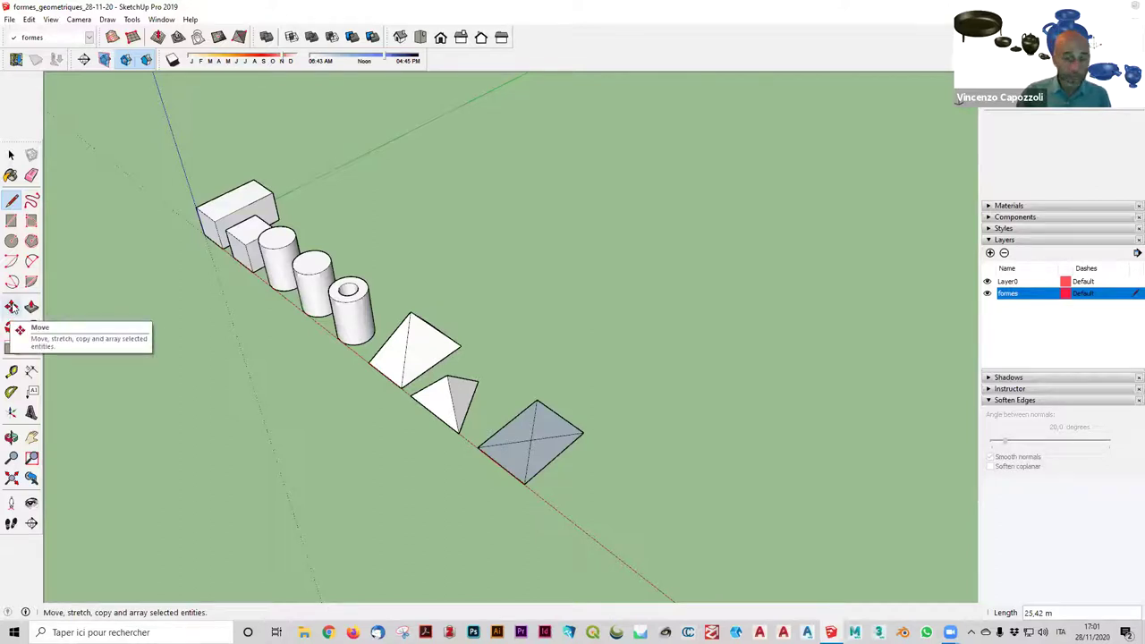
Move the diagonals' crossing point up the blue axis, 10 m then 15 m.
left_click(11, 307)
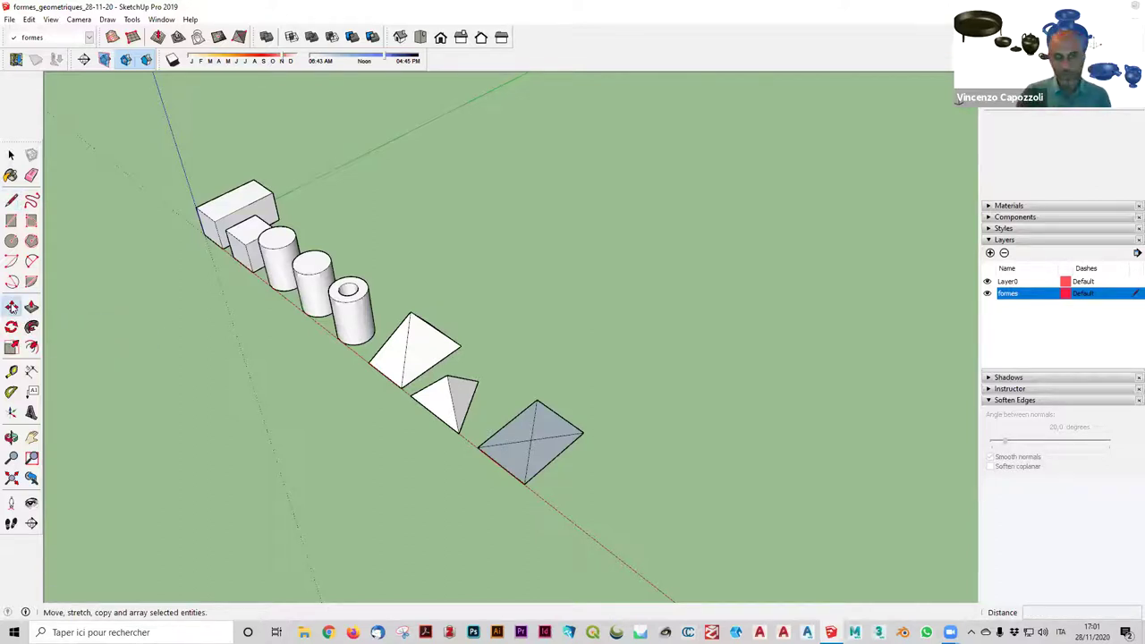
mouse_move(577, 487)
middle_mouse_down()
mouse_move(686, 447)
mouse_move(598, 400)
middle_mouse_up()
scroll(564, 413, "up", 2)
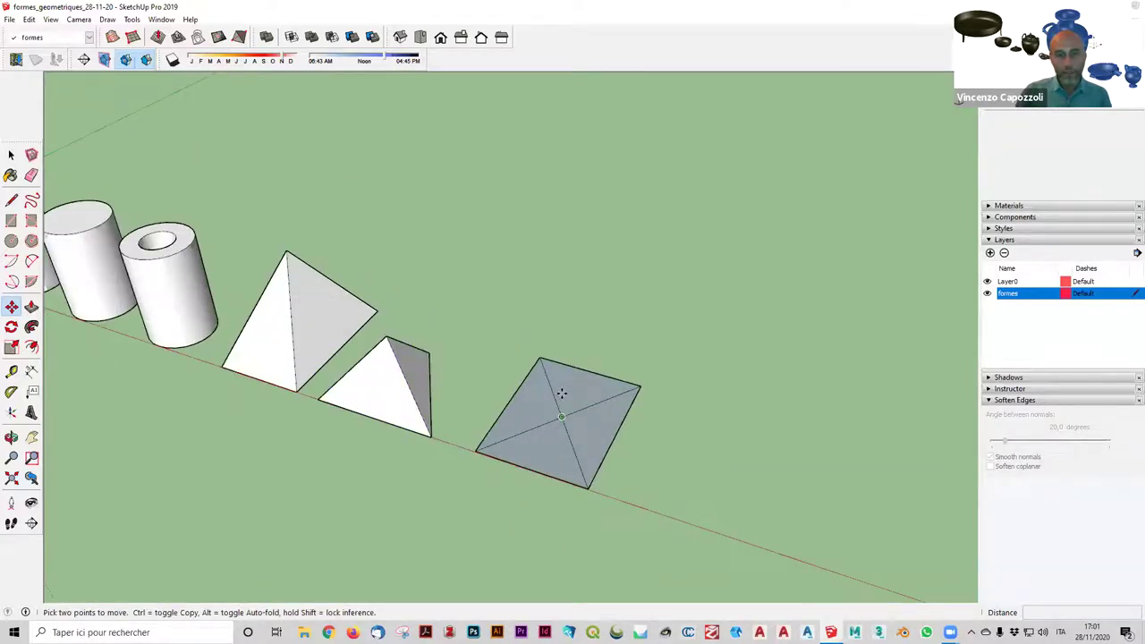
left_click_drag(563, 414, 555, 370)
type("10")
key("Return")
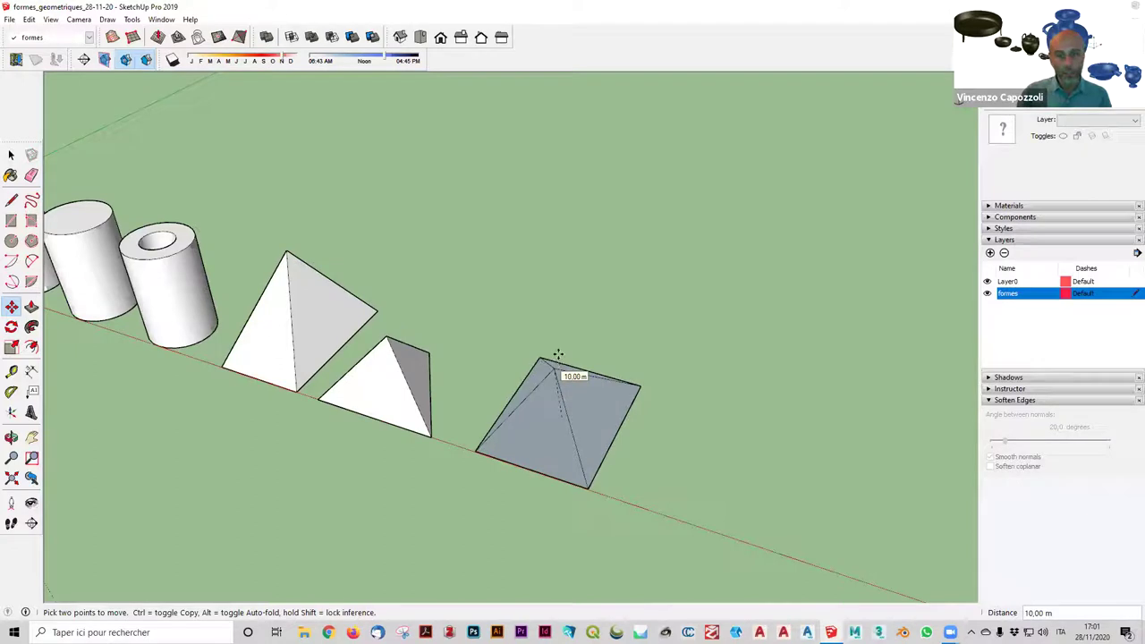
left_click_drag(562, 357, 559, 331)
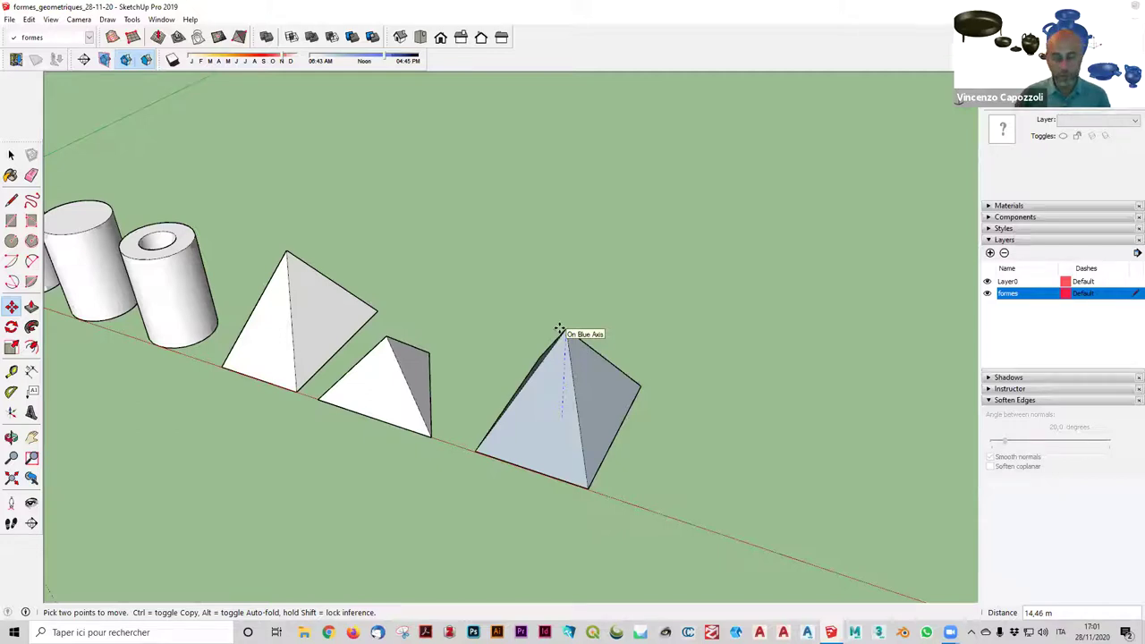
type("15")
key("Return")
key("r")
key("space")
mouse_move(598, 593)
middle_mouse_down()
mouse_move(549, 167)
mouse_move(711, 117)
mouse_move(653, 287)
mouse_move(673, 294)
middle_mouse_up()
middle_click_drag(760, 226, 770, 169)
middle_click_drag(685, 362, 281, 560)
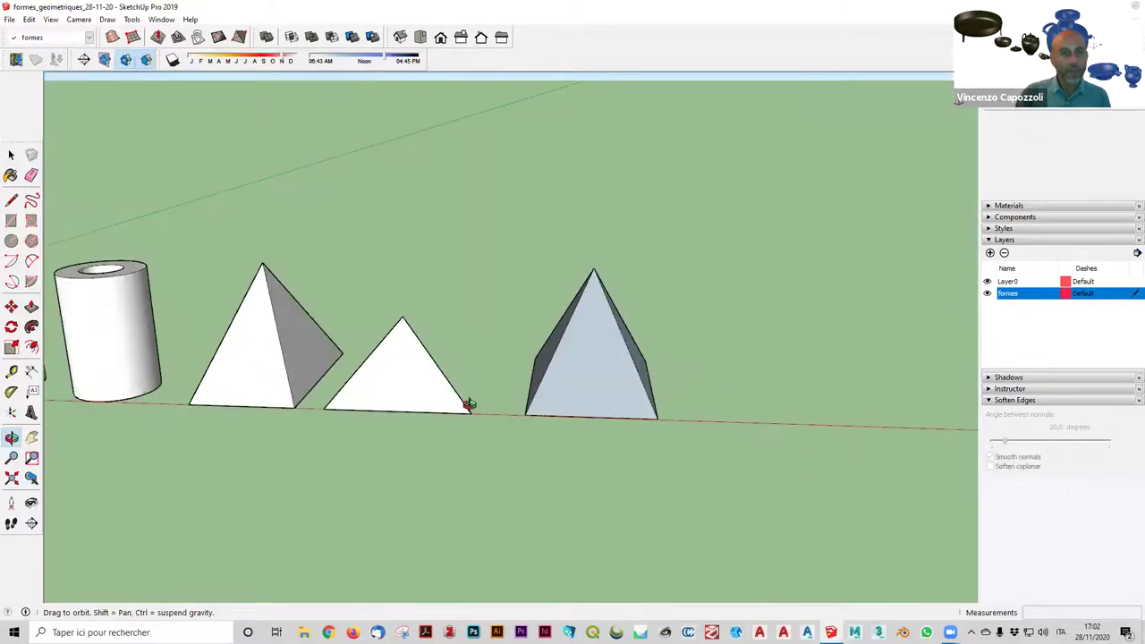
middle_click_drag(468, 401, 469, 406)
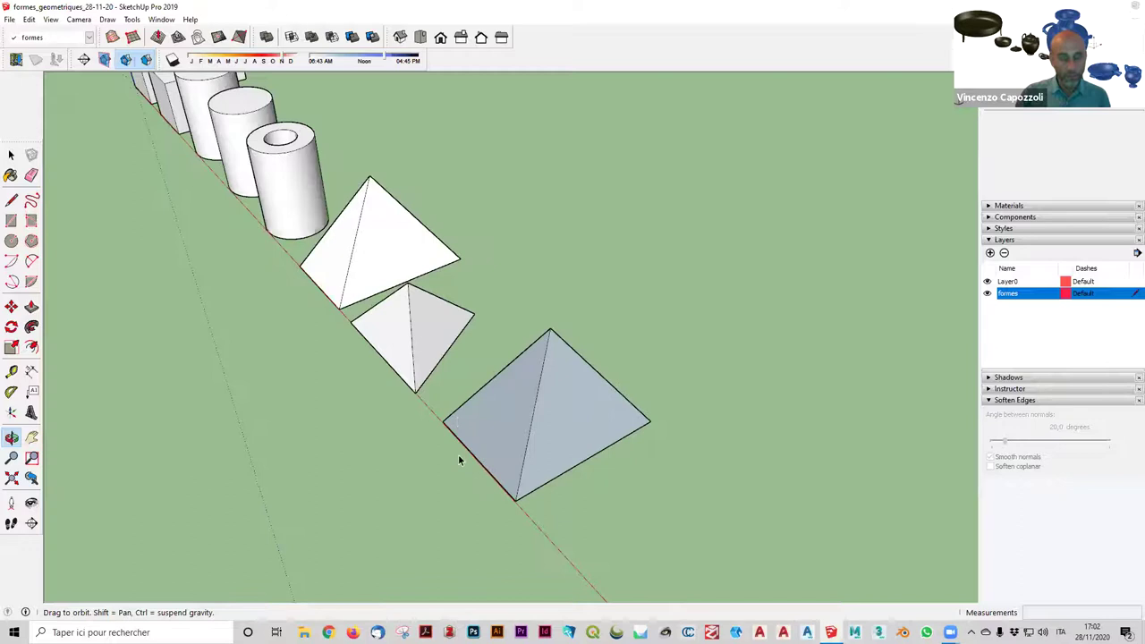
key("space")
middle_click_drag(467, 433, 492, 316)
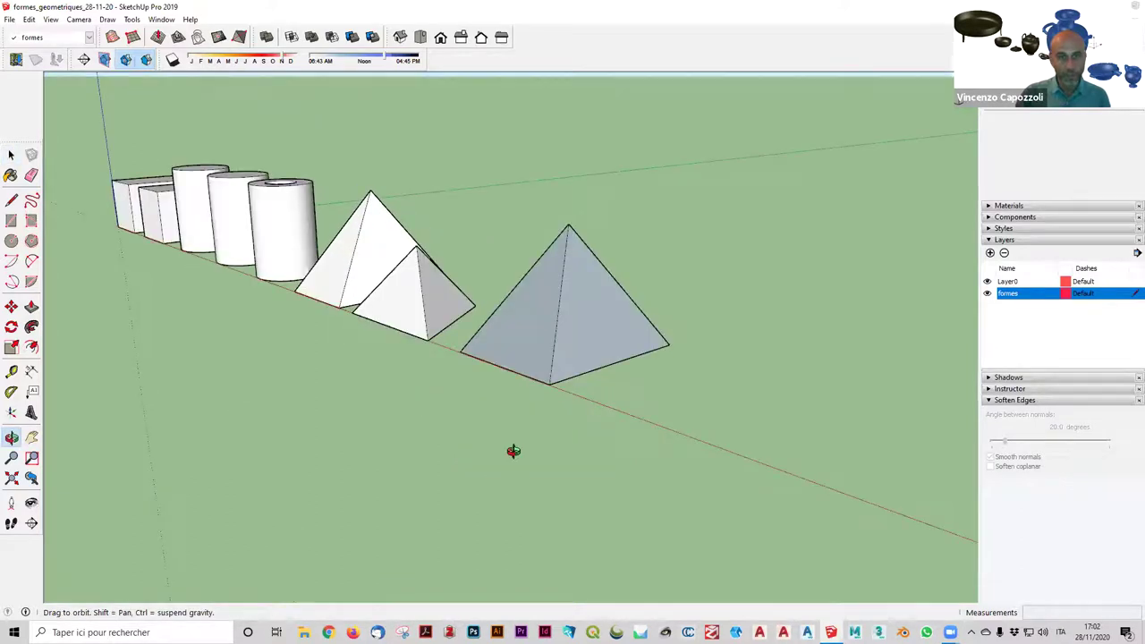
middle_click_drag(514, 452, 549, 472)
scroll(549, 472, "up", 2)
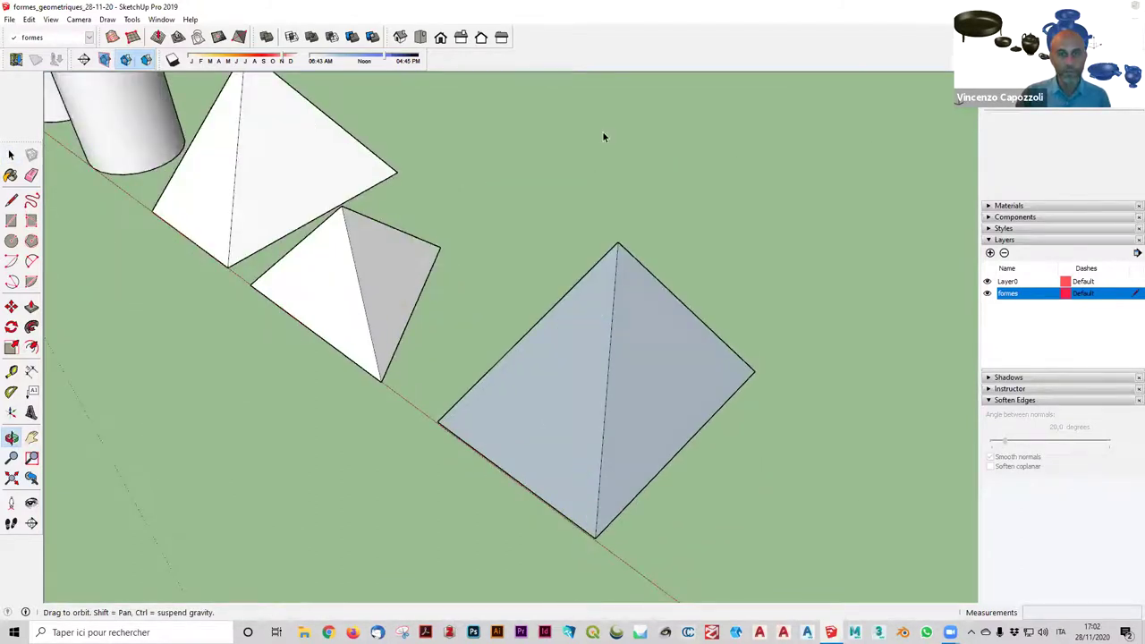
left_click_drag(554, 359, 554, 397)
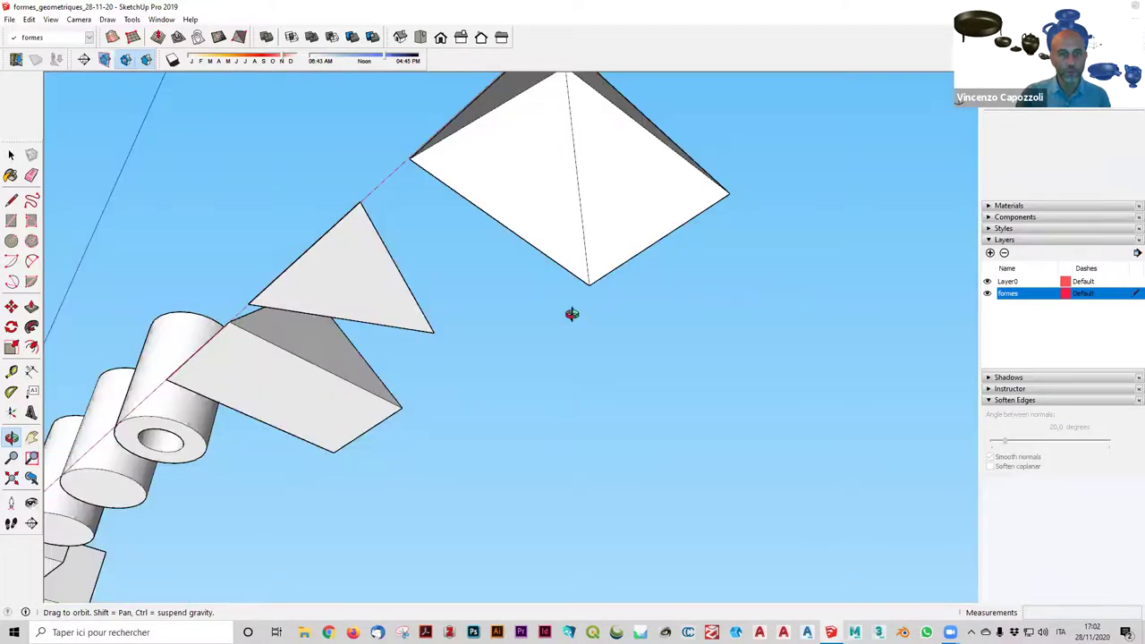
left_click_drag(570, 314, 644, 233)
middle_click_drag(604, 302, 557, 241)
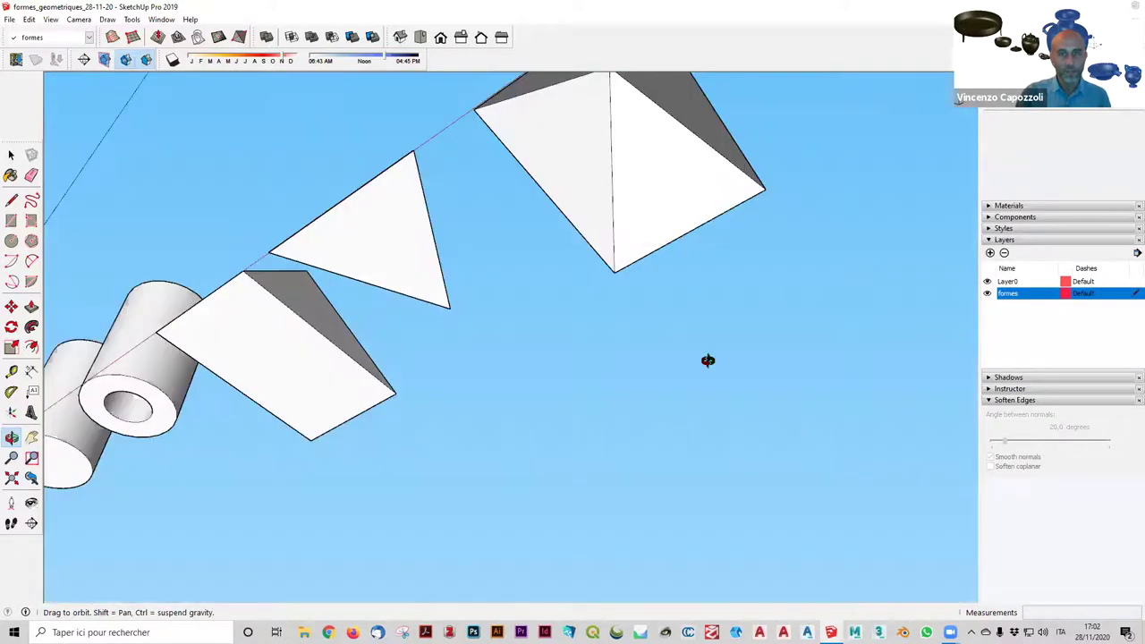
middle_click_drag(705, 360, 731, 366)
mouse_move(719, 290)
middle_mouse_down()
mouse_move(606, 332)
mouse_move(534, 320)
mouse_move(524, 346)
mouse_move(613, 430)
middle_mouse_up()
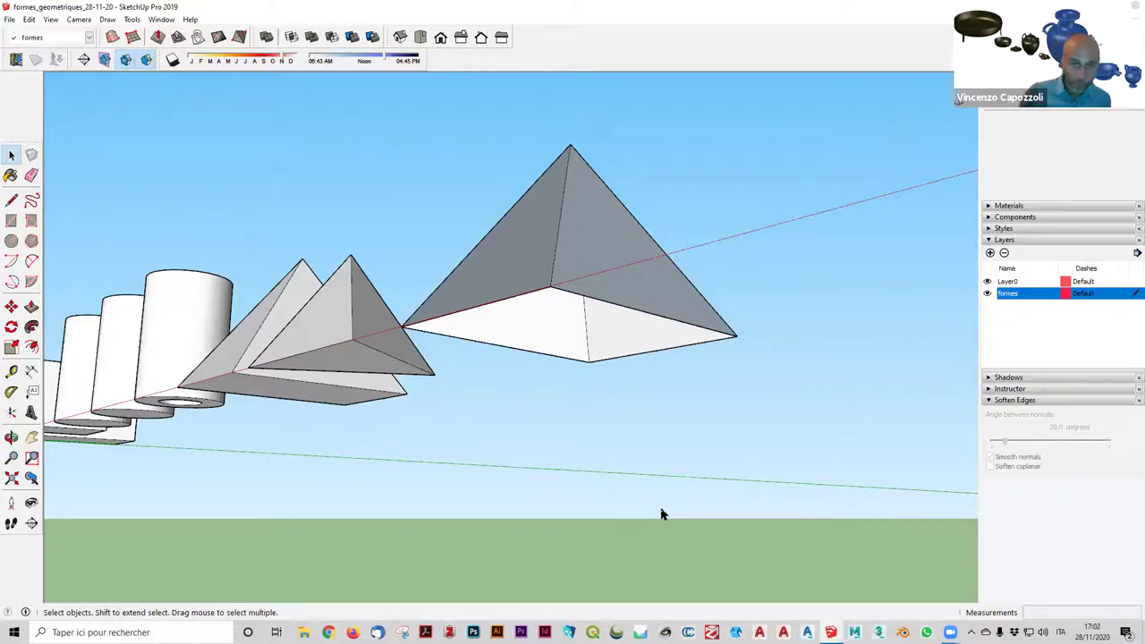
Draw an edge from the new pyramid's apex down to its bottom vertex.
key("o")
mouse_move(593, 115)
left_mouse_down()
mouse_move(557, 268)
mouse_move(576, 296)
left_mouse_up()
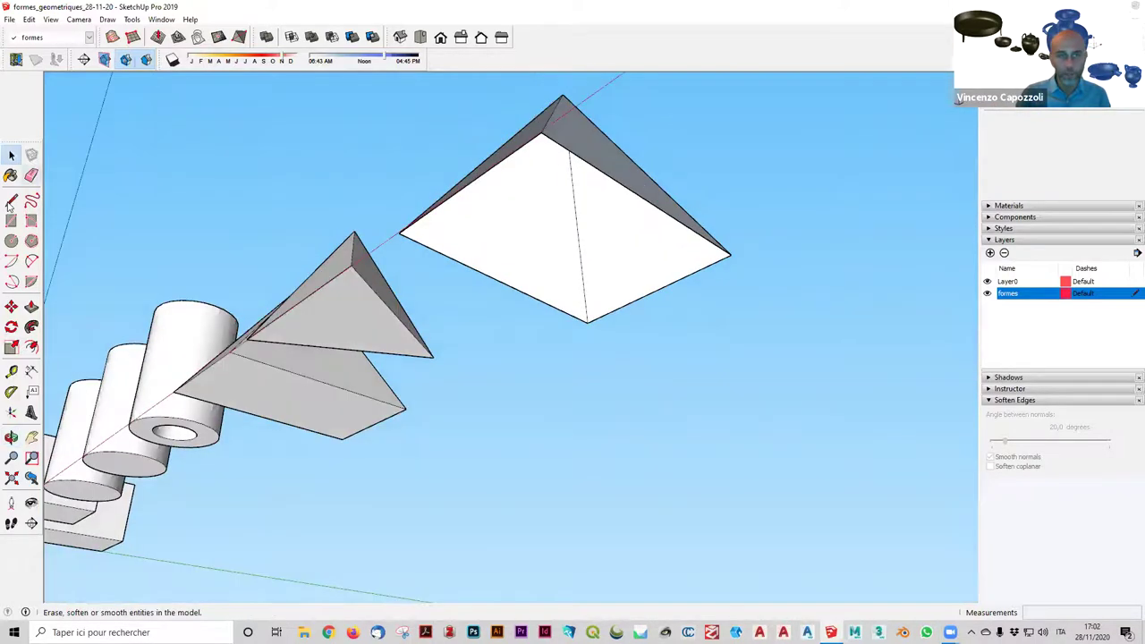
left_click(12, 202)
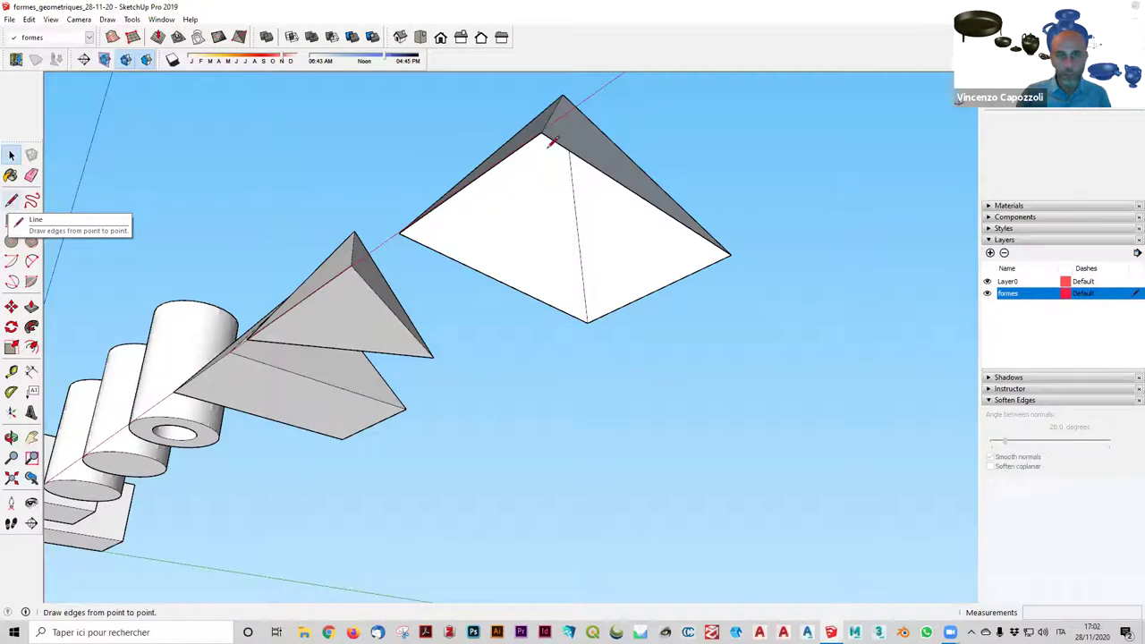
left_click(540, 132)
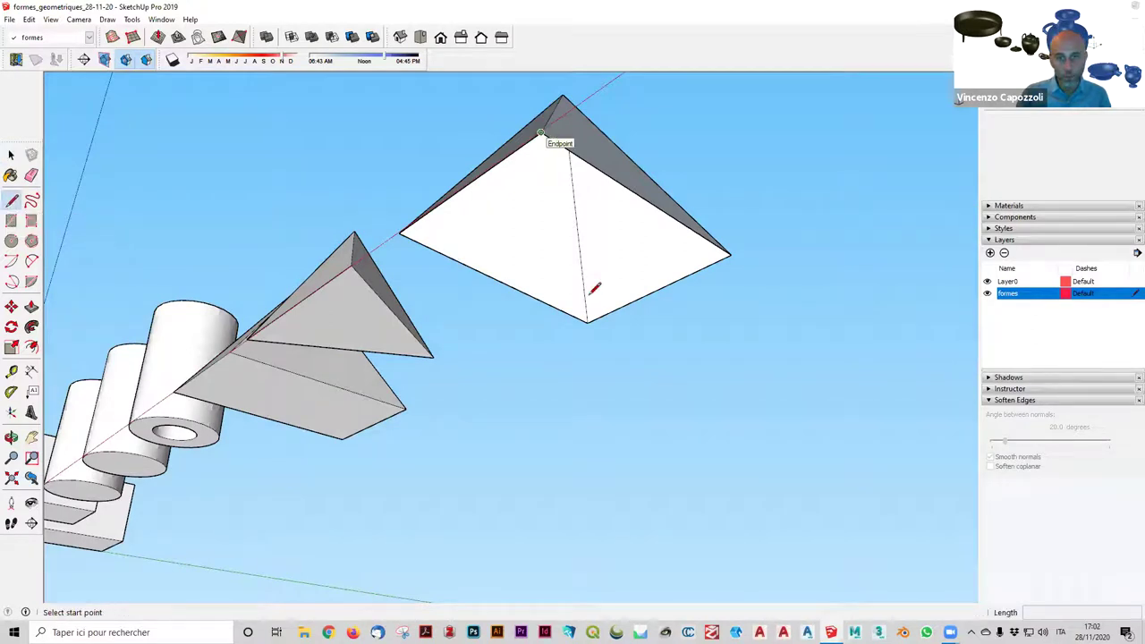
left_click(584, 320)
Erase the base edge running from the pyramid's centre to its bottom corner with the Eraser.
key("o")
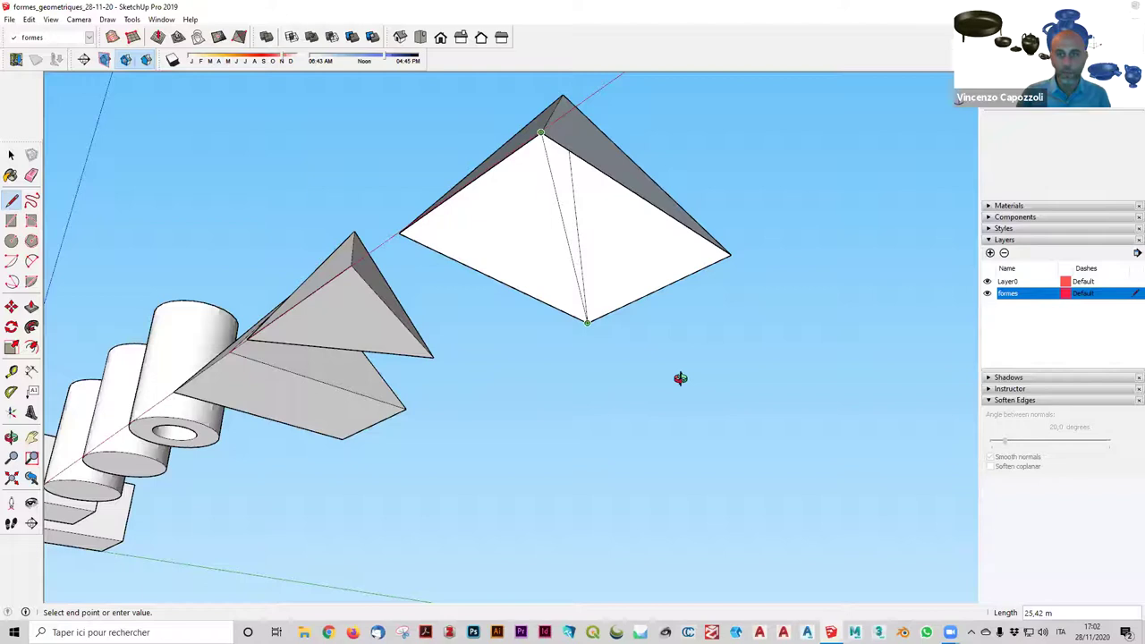
left_click_drag(680, 378, 901, 401)
left_click_drag(700, 444, 534, 480)
mouse_move(591, 360)
left_mouse_down()
mouse_move(600, 355)
mouse_move(567, 236)
left_mouse_up()
scroll(568, 236, "up", 1)
key("l")
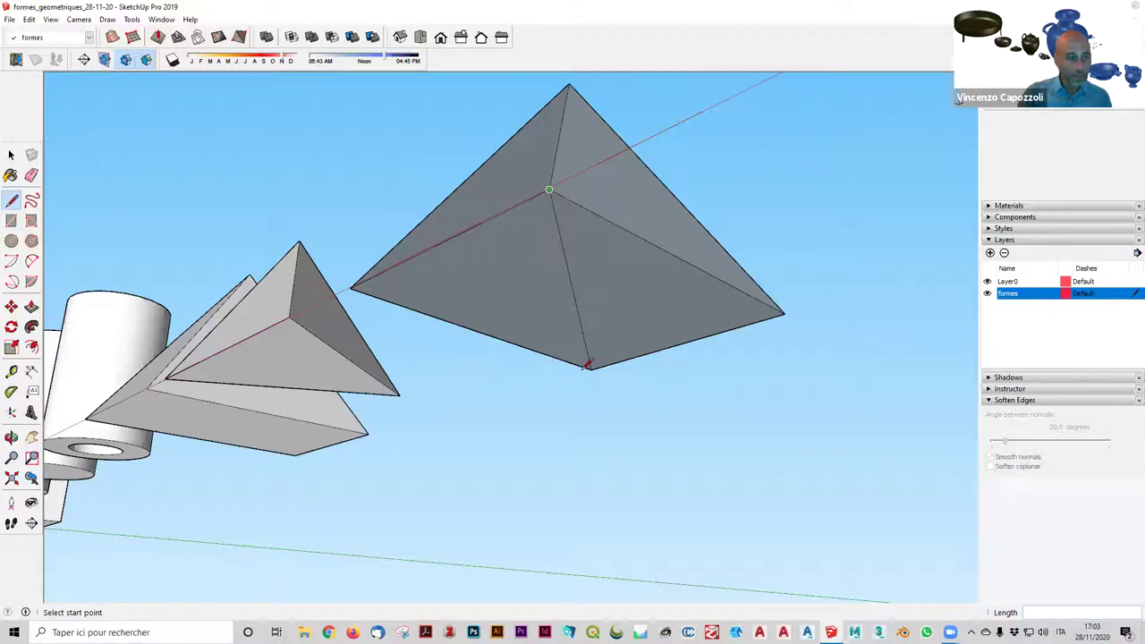
left_click(32, 176)
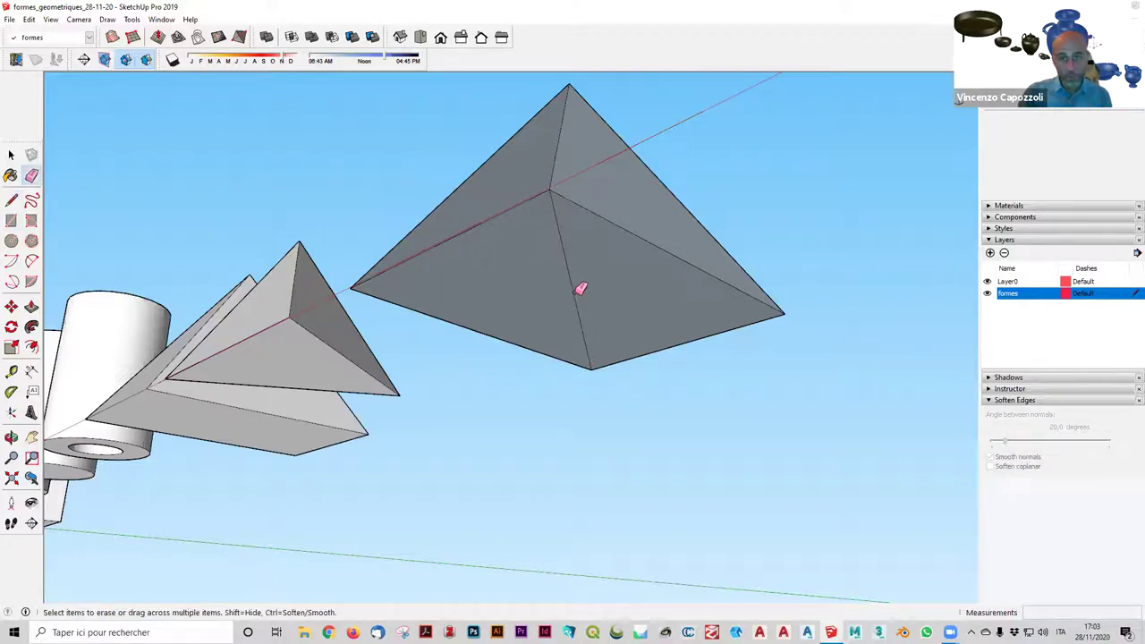
left_click(577, 299)
mouse_move(605, 273)
middle_mouse_down()
mouse_move(597, 268)
mouse_move(792, 552)
middle_mouse_up()
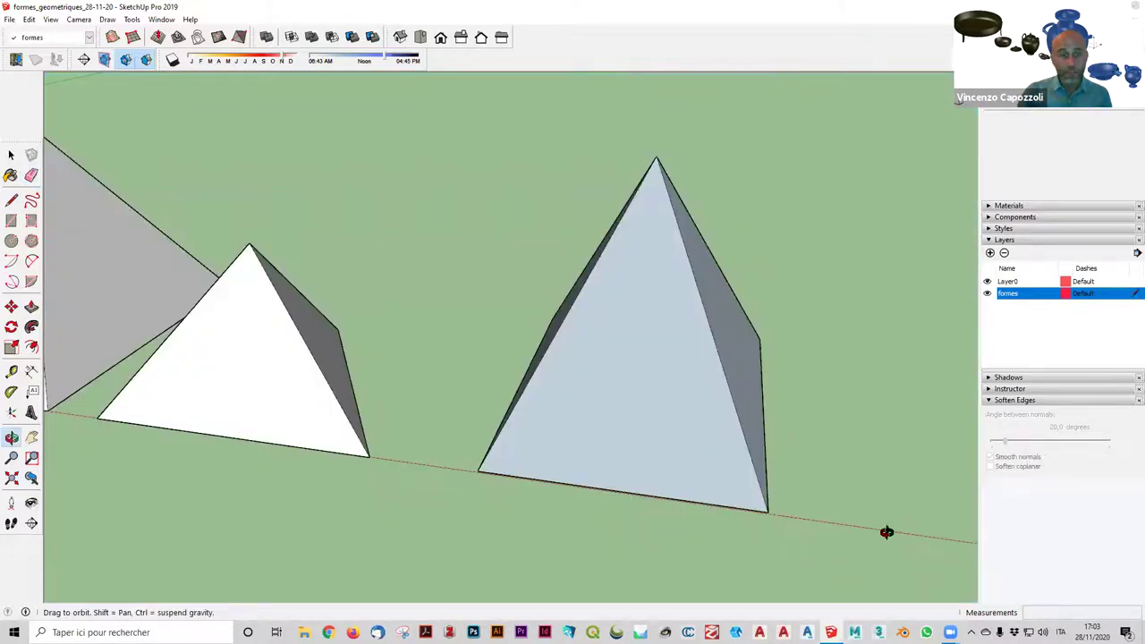
Box-select the right-hand 15 m pyramid, open its context menu, then dismiss it.
middle_click_drag(883, 531, 578, 420)
key("o")
left_click_drag(398, 403, 79, 410)
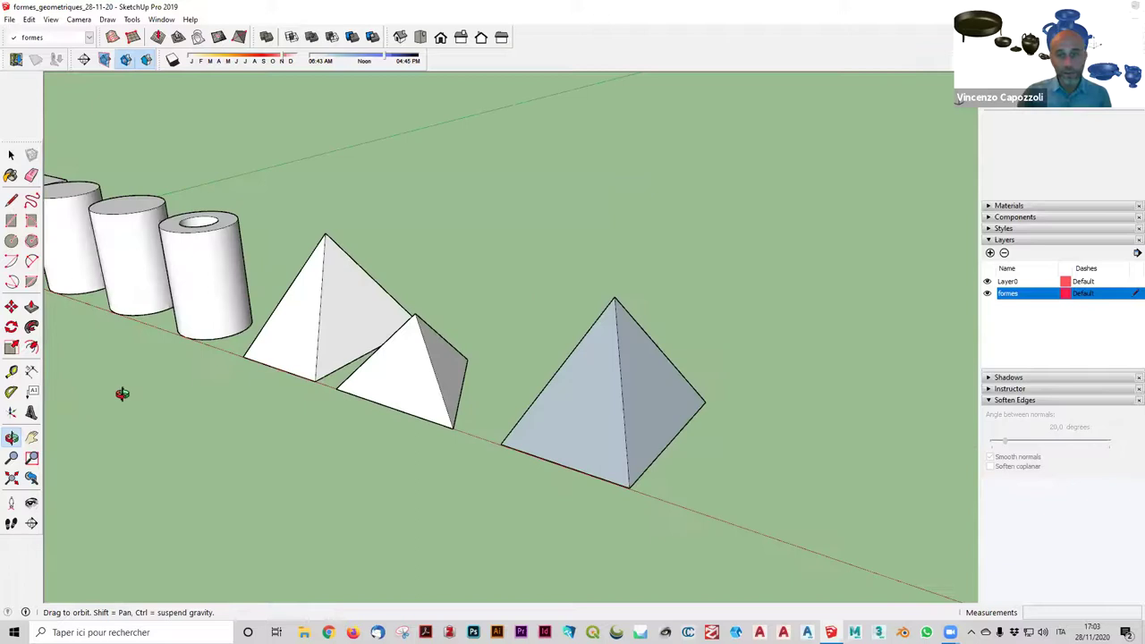
mouse_move(374, 351)
left_mouse_down()
mouse_move(728, 327)
mouse_move(567, 352)
left_mouse_up()
key("e")
middle_click_drag(376, 224, 224, 220)
key("space")
left_click_drag(422, 211, 821, 548)
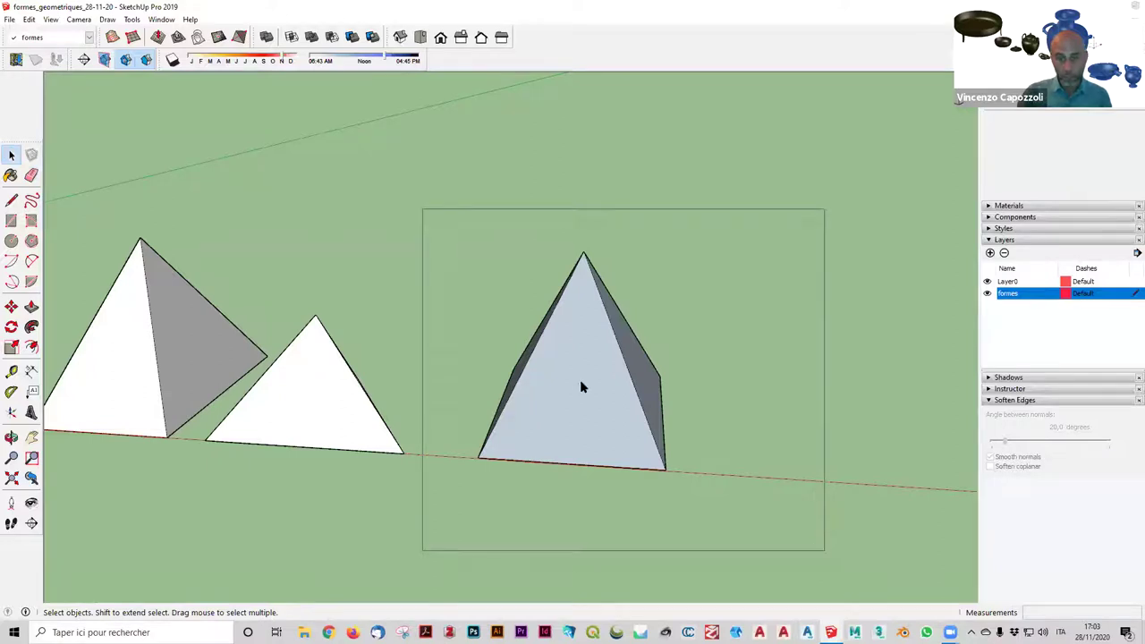
right_click(580, 381)
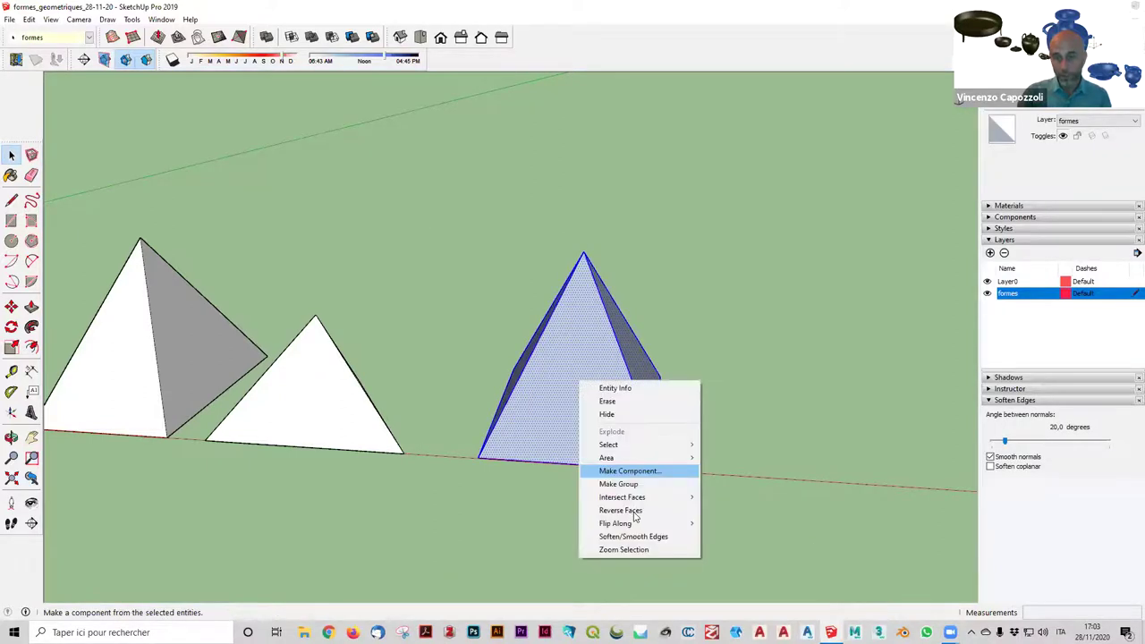
left_click(757, 381)
Select the whole right pyramid and Make Group, yielding a 1538.72 m³ solid.
middle_click_drag(528, 81, 750, 233)
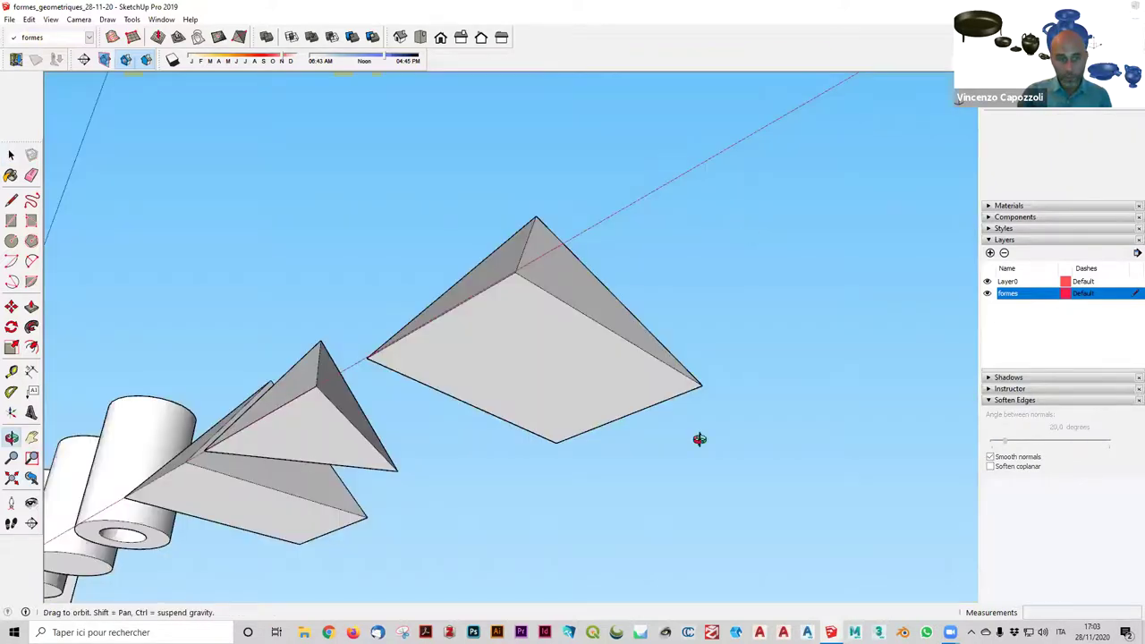
middle_click_drag(698, 439, 310, 441)
middle_click_drag(761, 485, 590, 411)
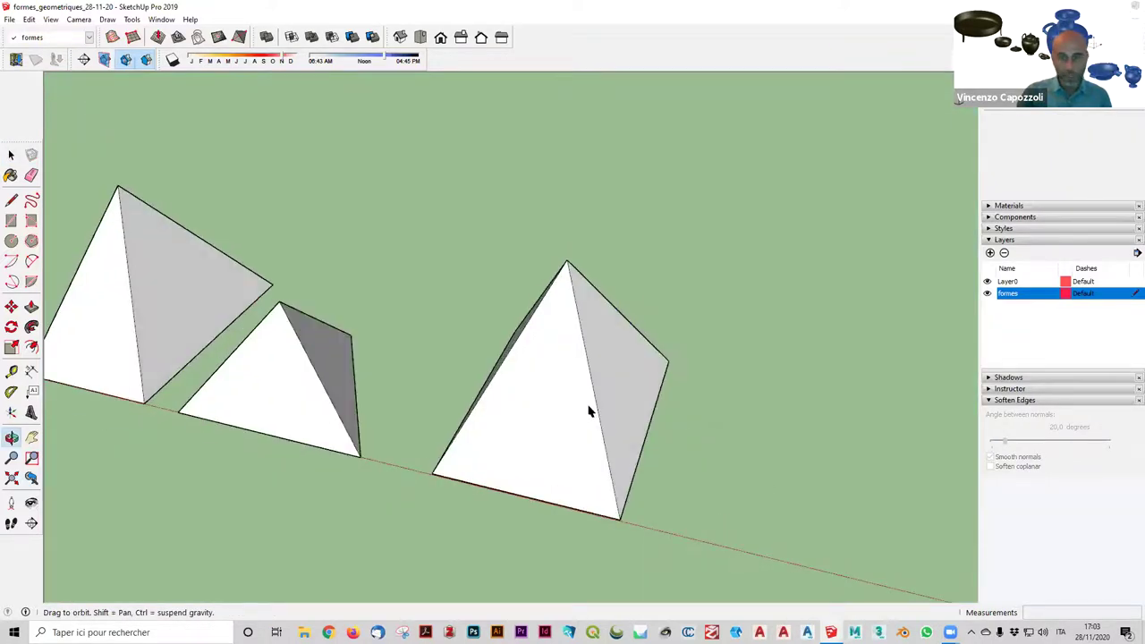
left_click(586, 411)
left_click(587, 412)
right_click(587, 411)
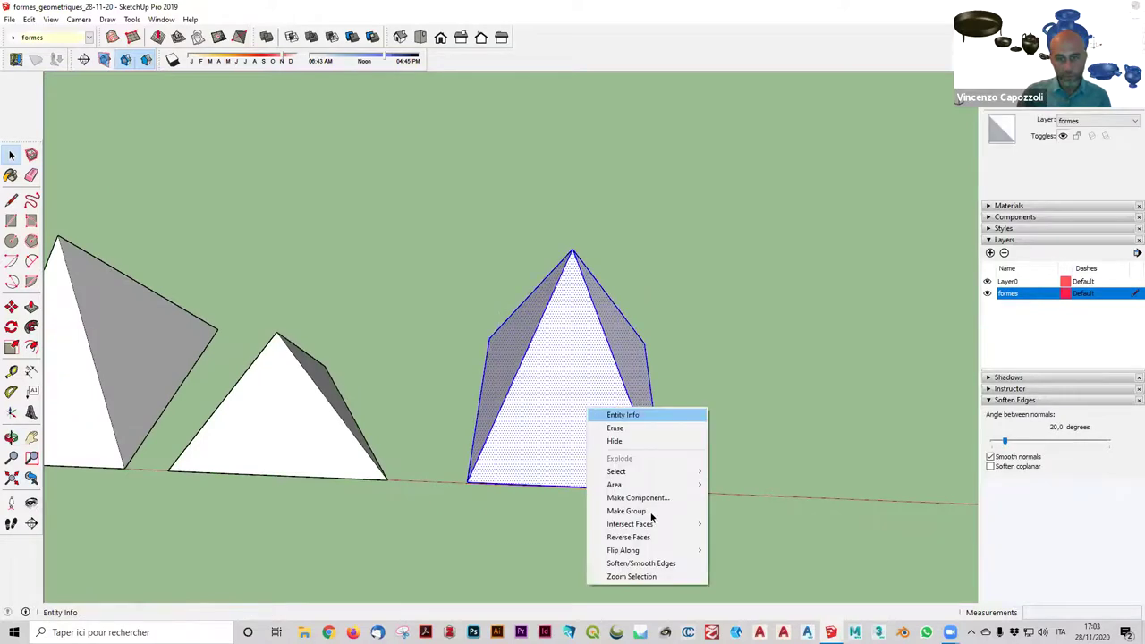
left_click(653, 516)
mouse_move(813, 388)
middle_mouse_down()
mouse_move(685, 269)
mouse_move(754, 107)
mouse_move(704, 143)
middle_mouse_up()
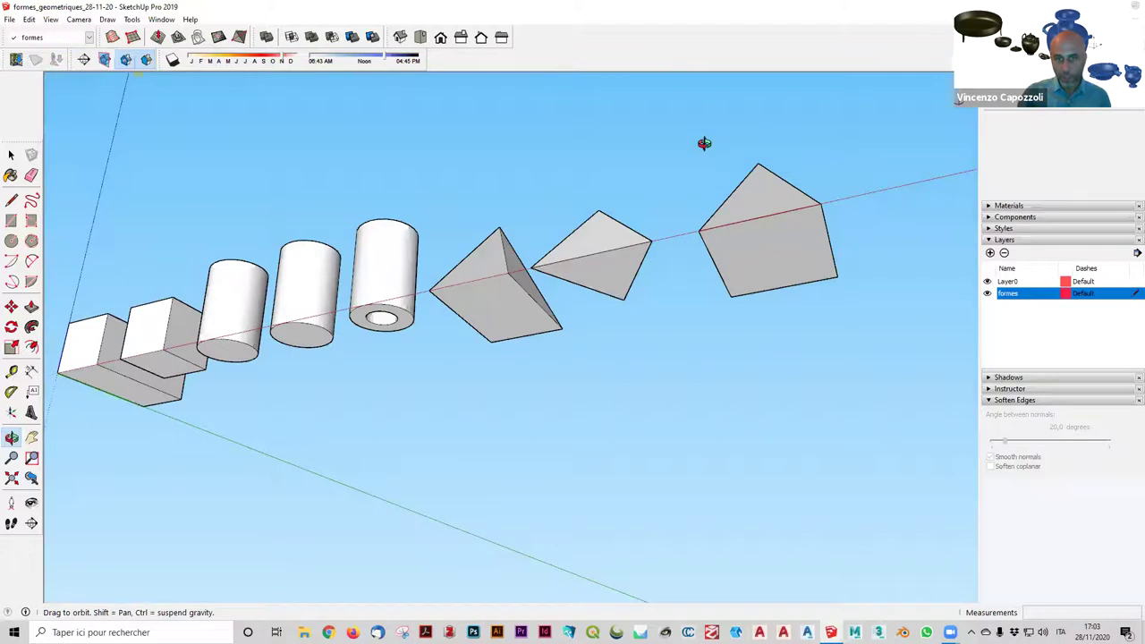
middle_click_drag(694, 366, 773, 395)
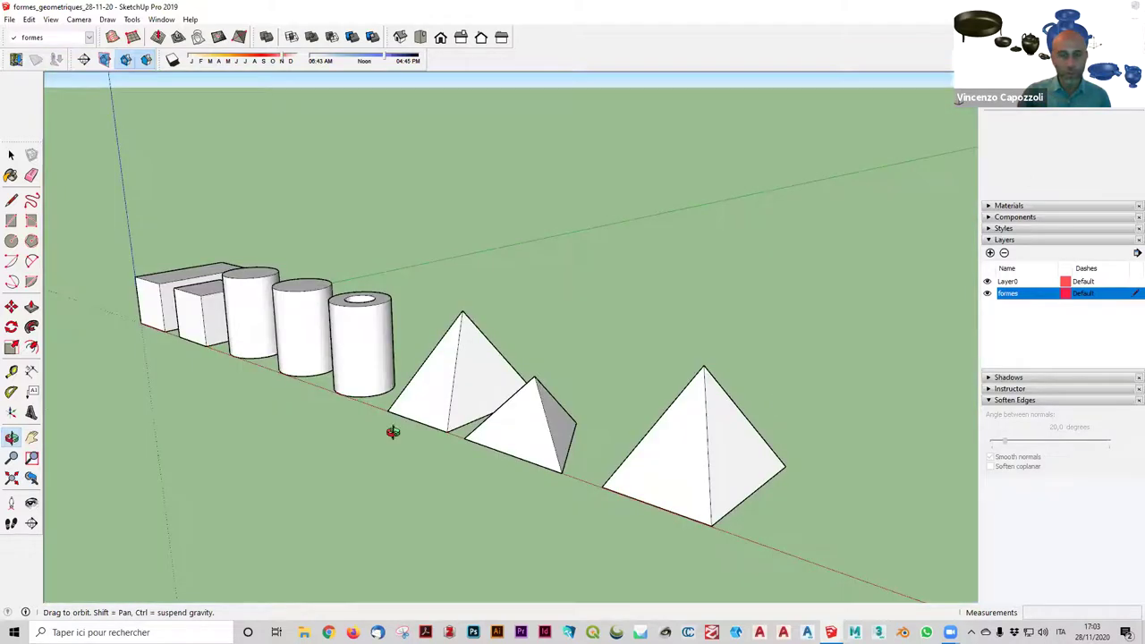
middle_click_drag(391, 429, 123, 345)
middle_click_drag(198, 372, 743, 503)
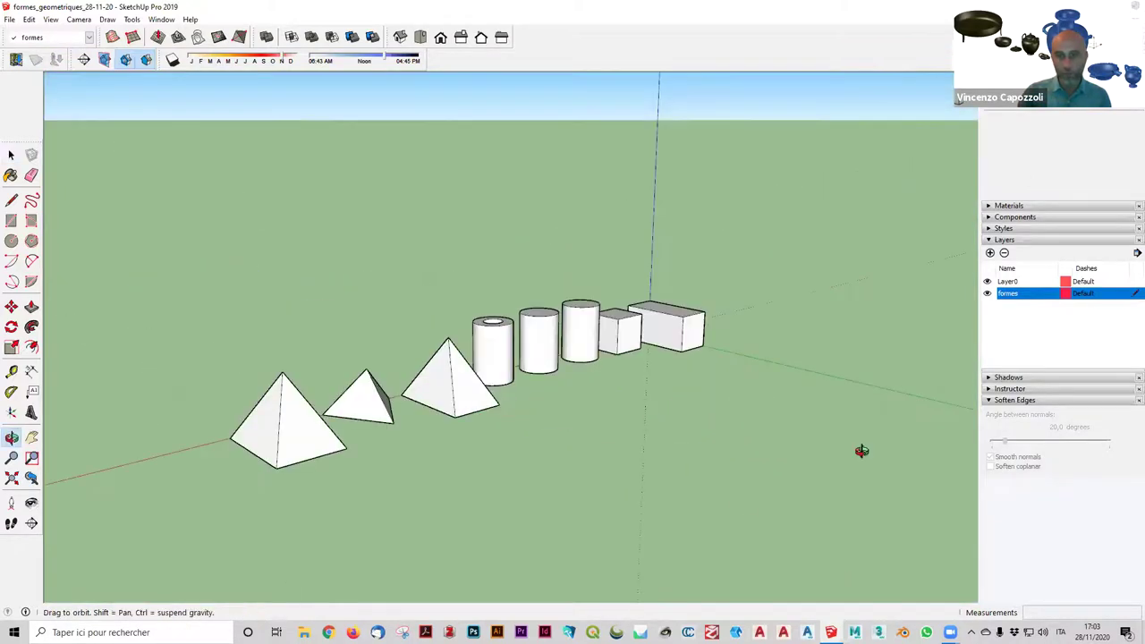
middle_click_drag(861, 450, 775, 478)
left_click_drag(553, 471, 664, 414)
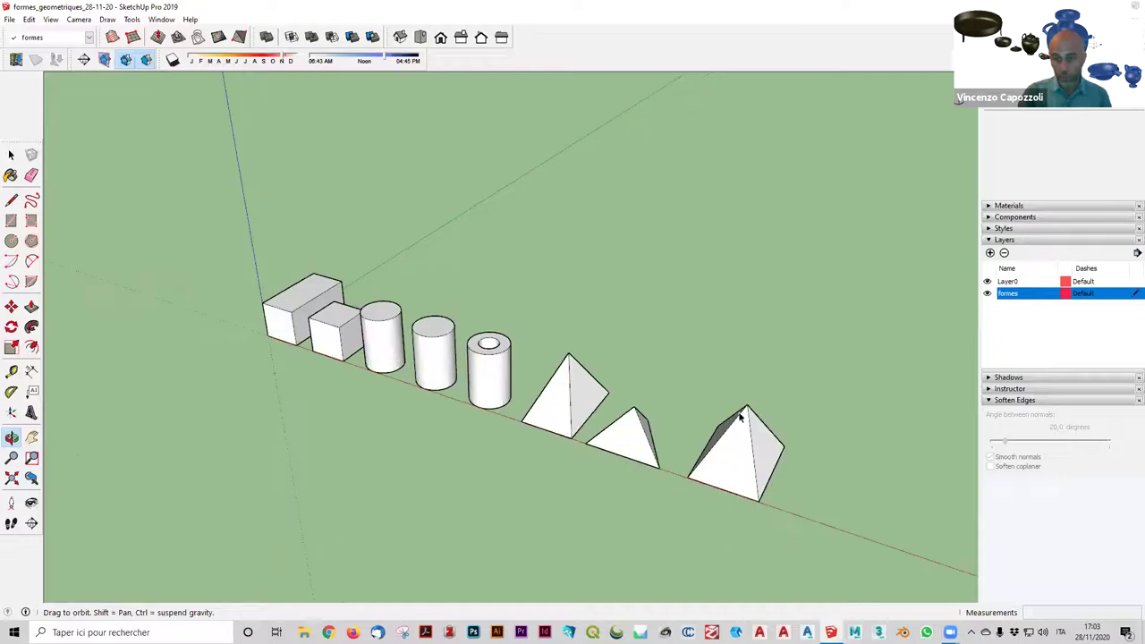
left_click_drag(741, 421, 799, 452)
mouse_move(799, 452)
middle_mouse_down()
mouse_move(723, 467)
mouse_move(682, 439)
middle_mouse_up()
mouse_move(765, 481)
middle_mouse_down()
mouse_move(776, 496)
mouse_move(751, 484)
middle_mouse_up()
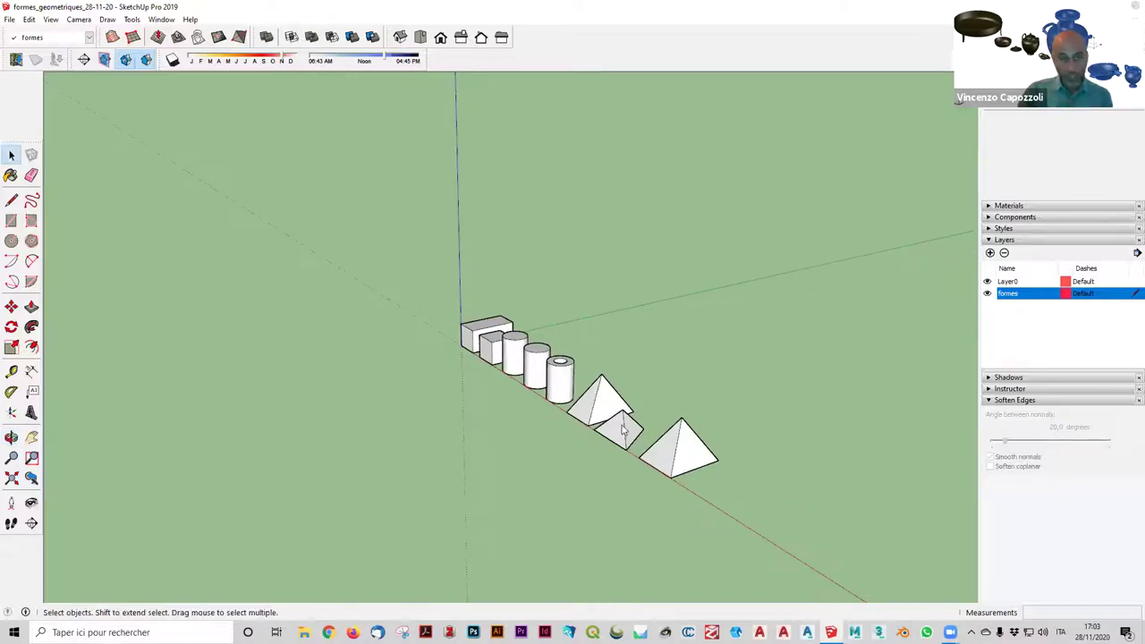
Draw an 11,64 m × 22,00 m rectangle on the ground next to the tallest pyramid.
left_click(11, 221)
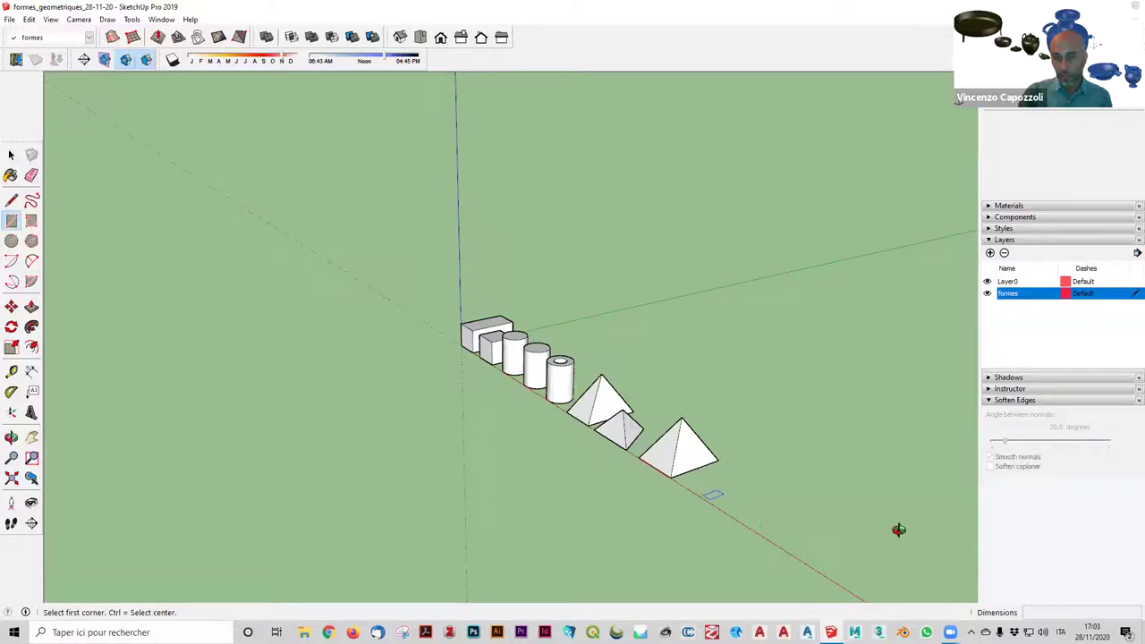
middle_click_drag(897, 531, 805, 405)
scroll(787, 469, "up", 2)
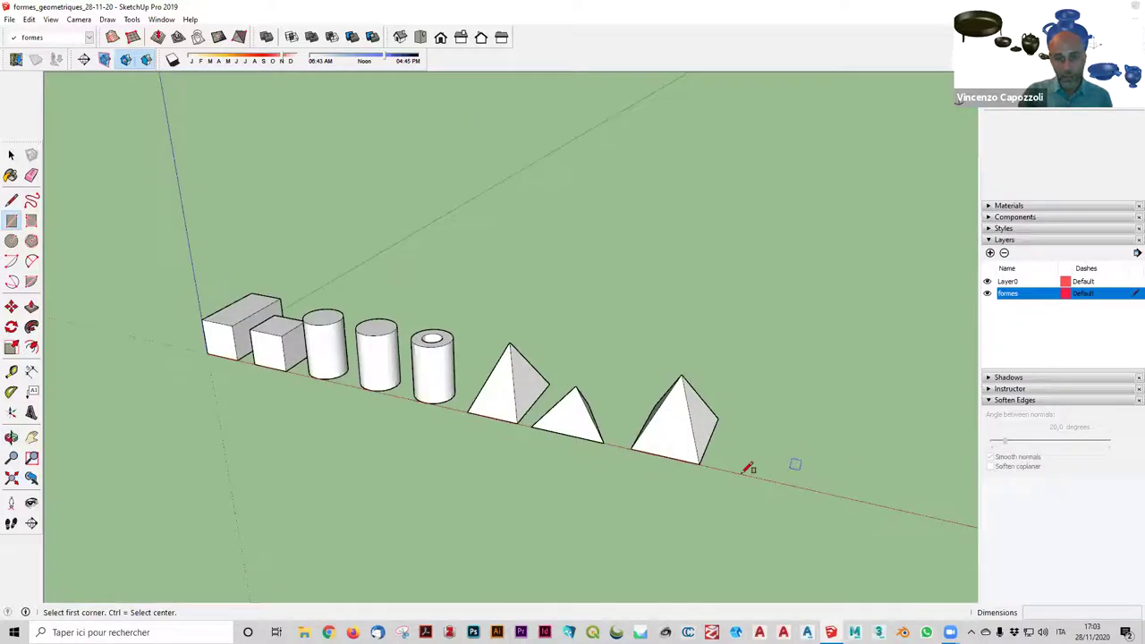
left_click(733, 471)
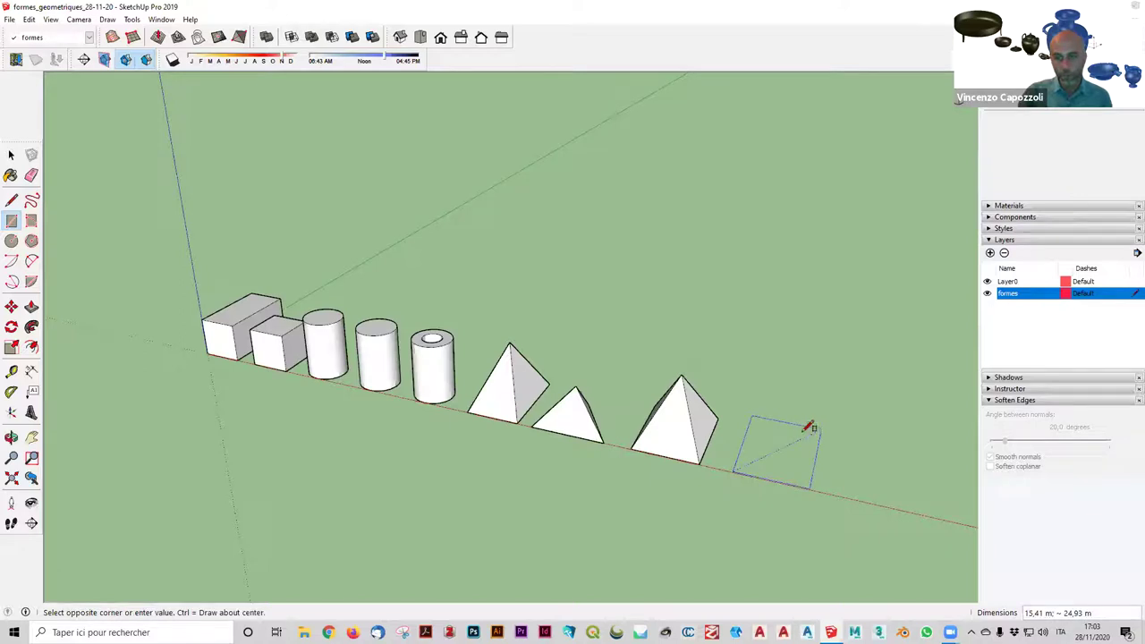
left_click(776, 458)
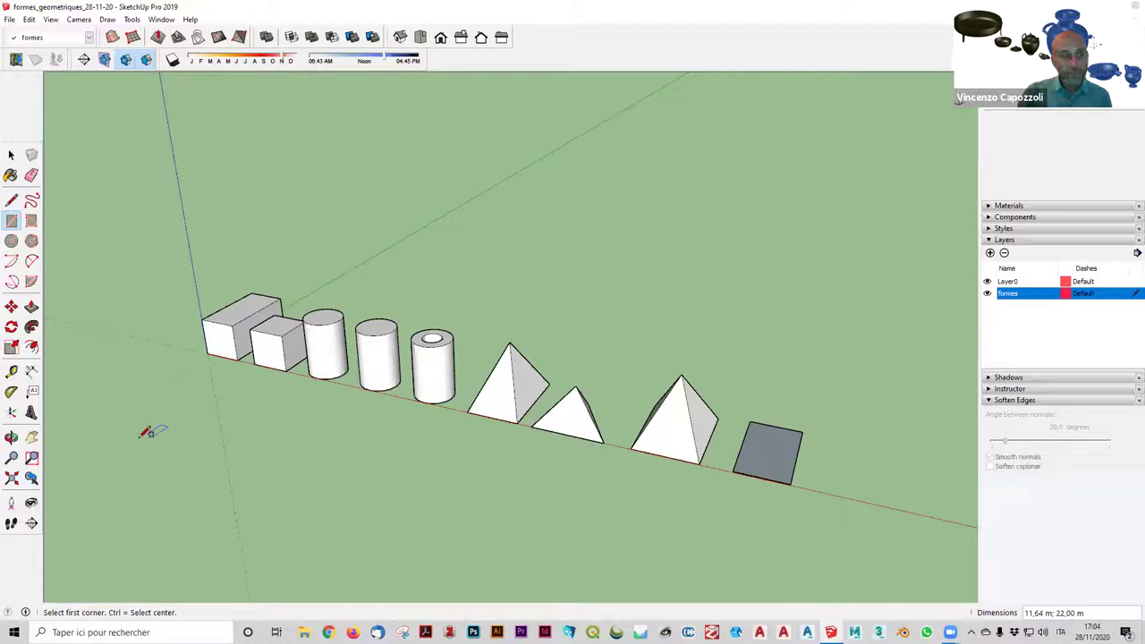
Push/pull the grey rectangle up 0,46 m into a thin slab.
key("p")
scroll(753, 445, "up", 2)
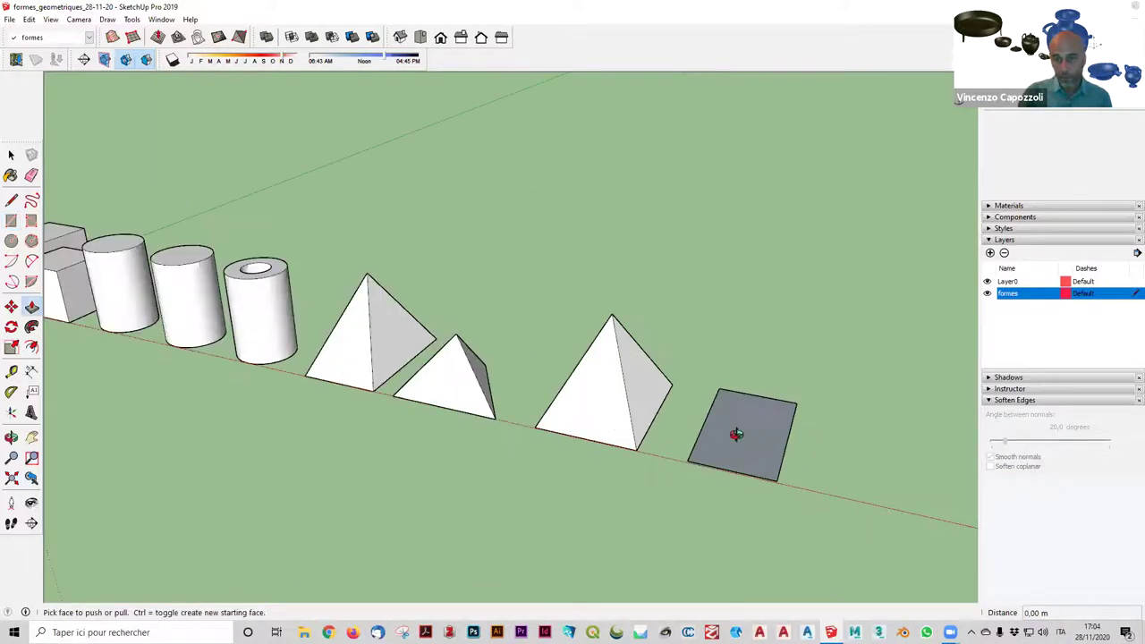
scroll(735, 434, "up", 1)
scroll(732, 443, "up", 2)
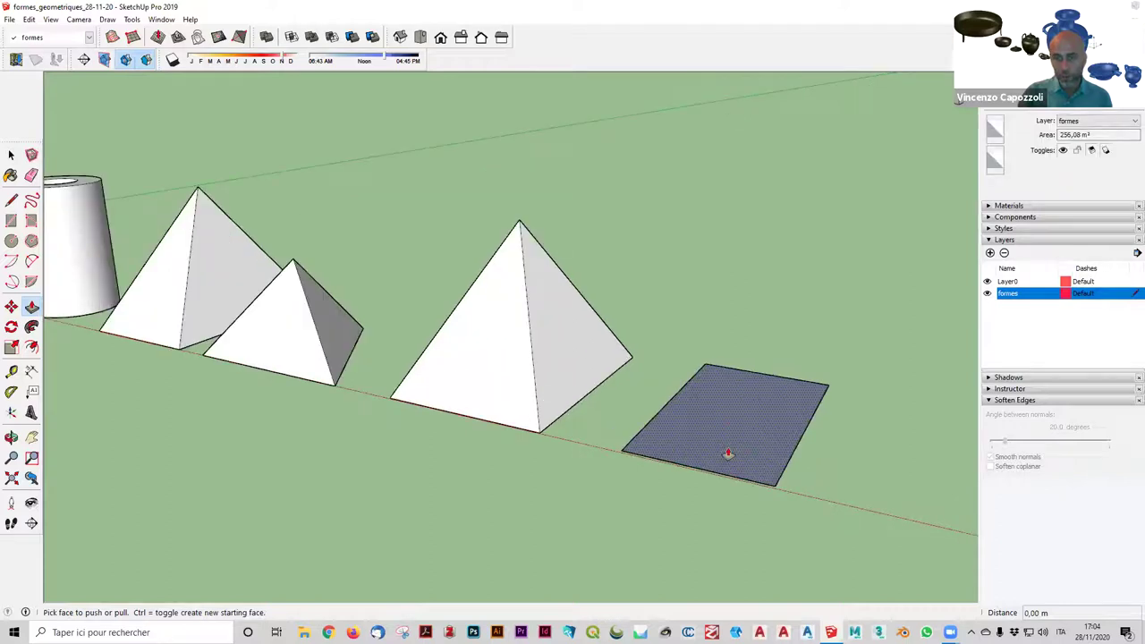
scroll(728, 454, "up", 1)
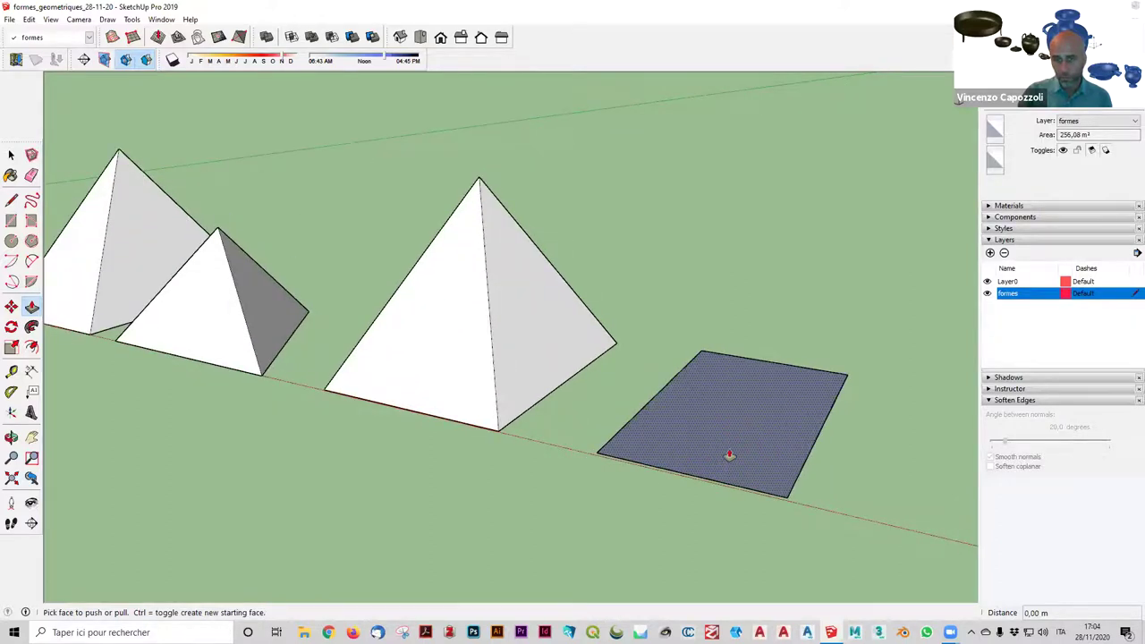
left_click(728, 458)
left_click(695, 498)
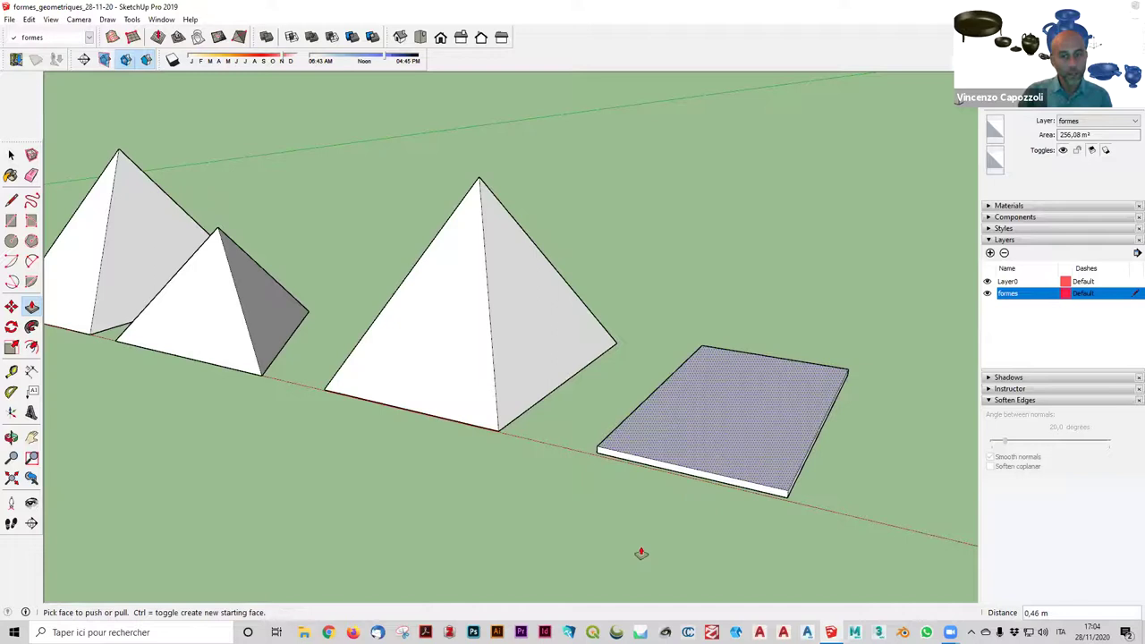
Orbit around the new slab to inspect it from low and high angles.
middle_click_drag(638, 548, 642, 544)
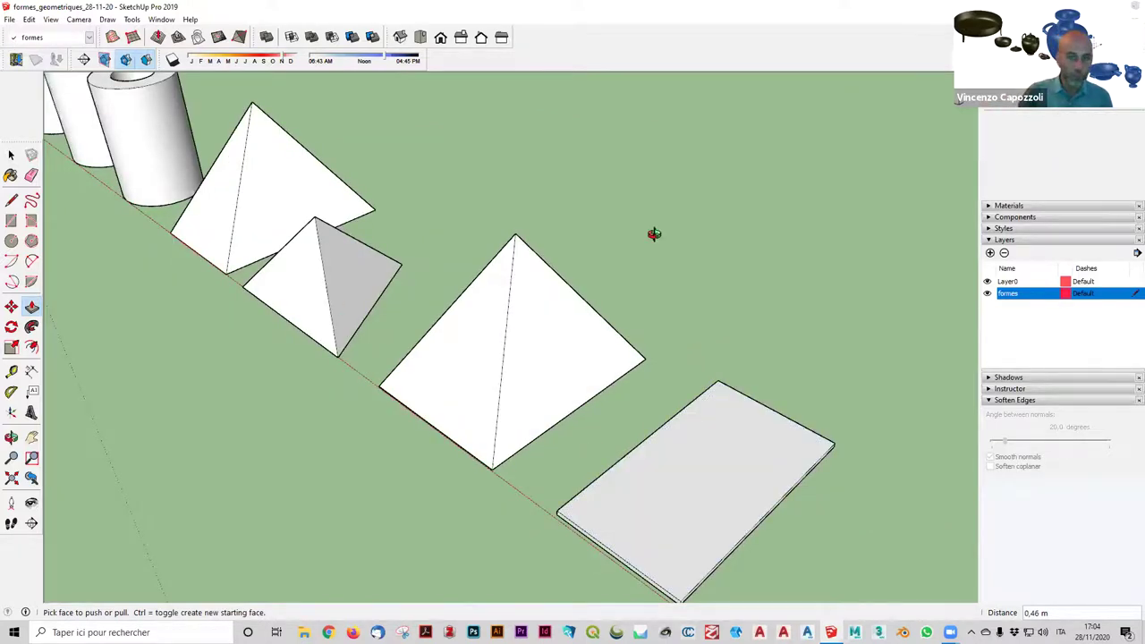
middle_click_drag(654, 235, 671, 373)
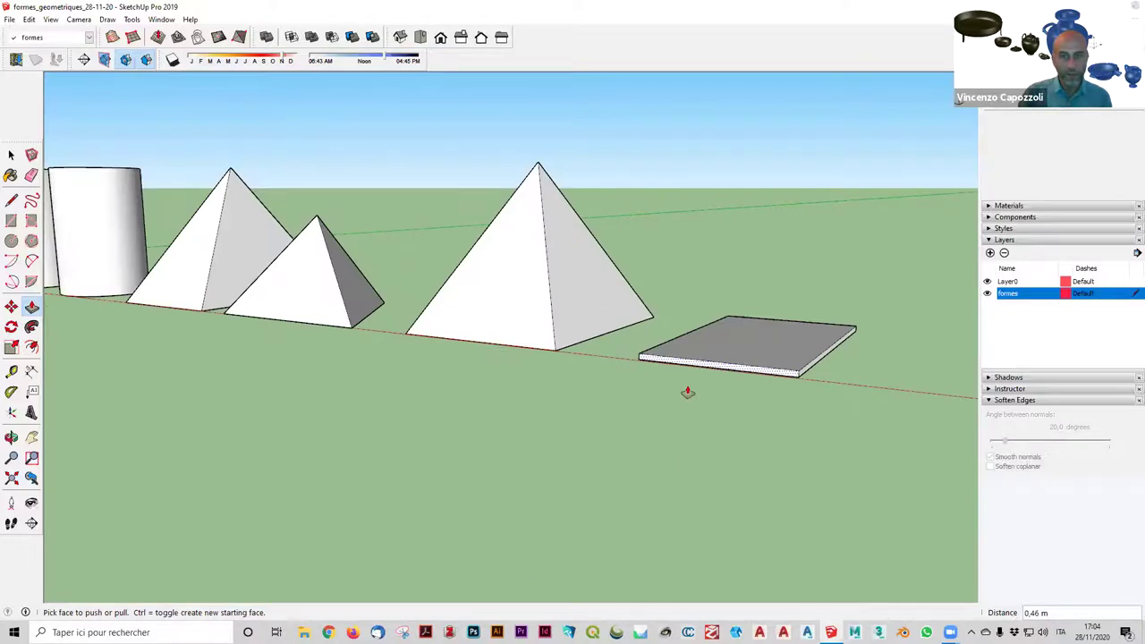
scroll(685, 390, "up", 2)
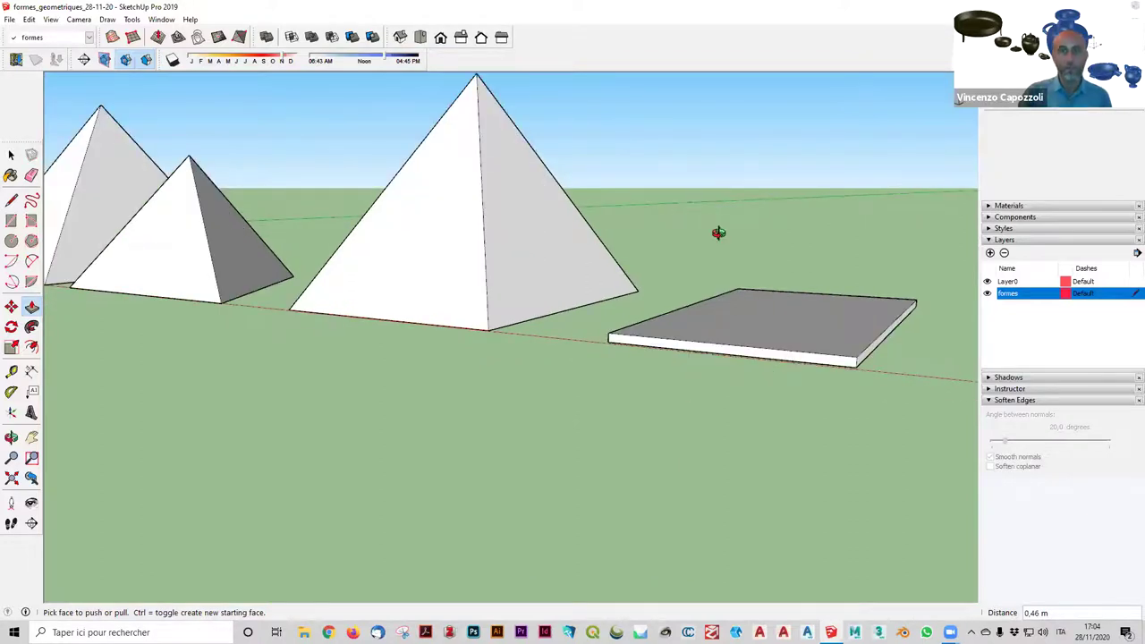
scroll(733, 352, "up", 2)
middle_click_drag(705, 263, 698, 255)
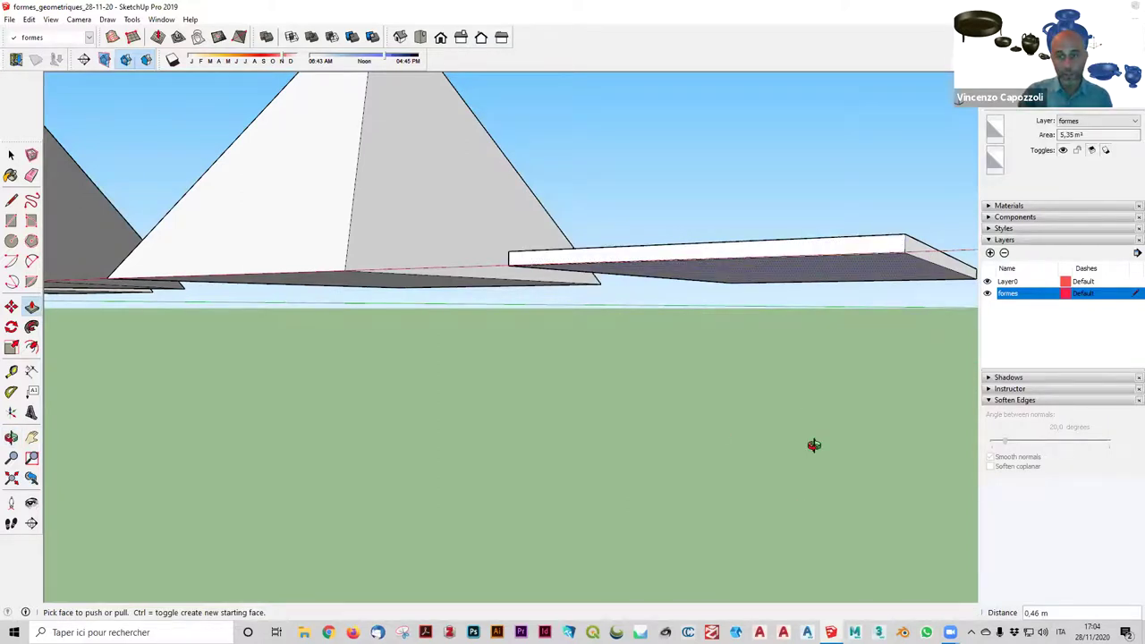
middle_click_drag(812, 445, 825, 403)
middle_click_drag(749, 417, 784, 329)
Draw the second diagonal across the slab's top face with the Line tool.
key("l")
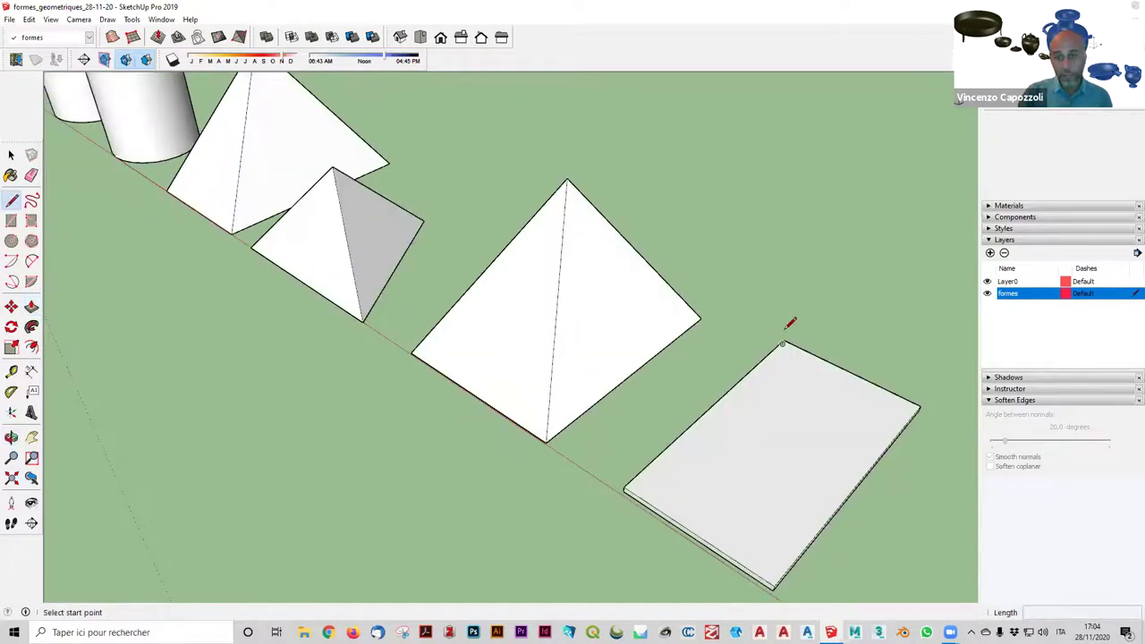
scroll(785, 327, "up", 3)
scroll(784, 333, "down", 3)
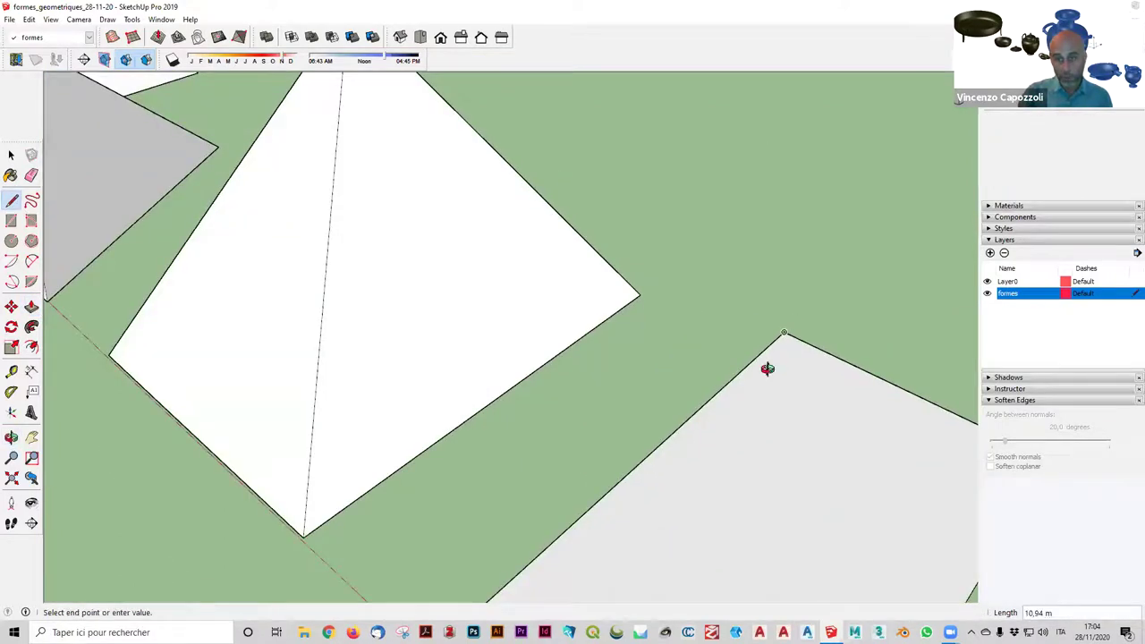
middle_click_drag(764, 371, 774, 357)
scroll(823, 465, "down", 3)
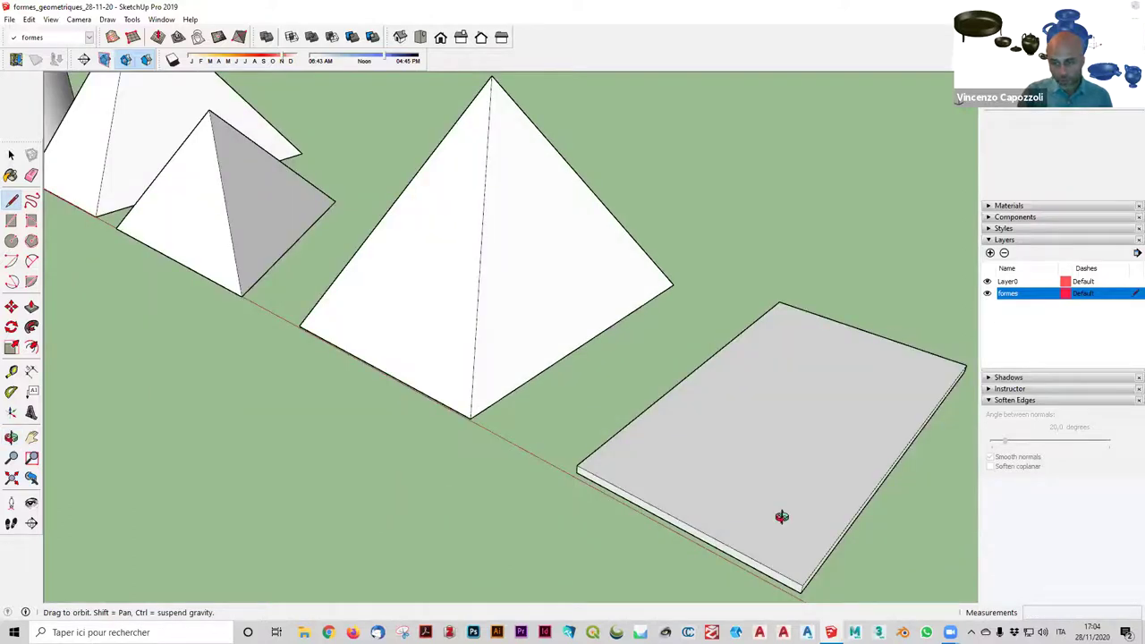
left_click_drag(782, 517, 801, 551)
key("l")
left_click(792, 558)
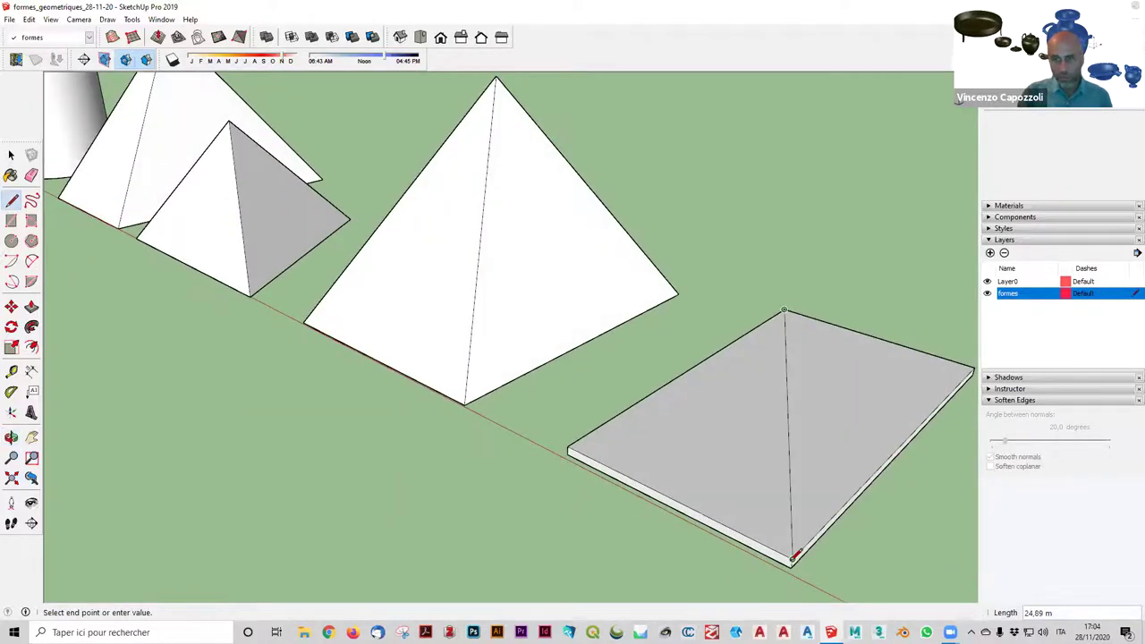
key("Escape")
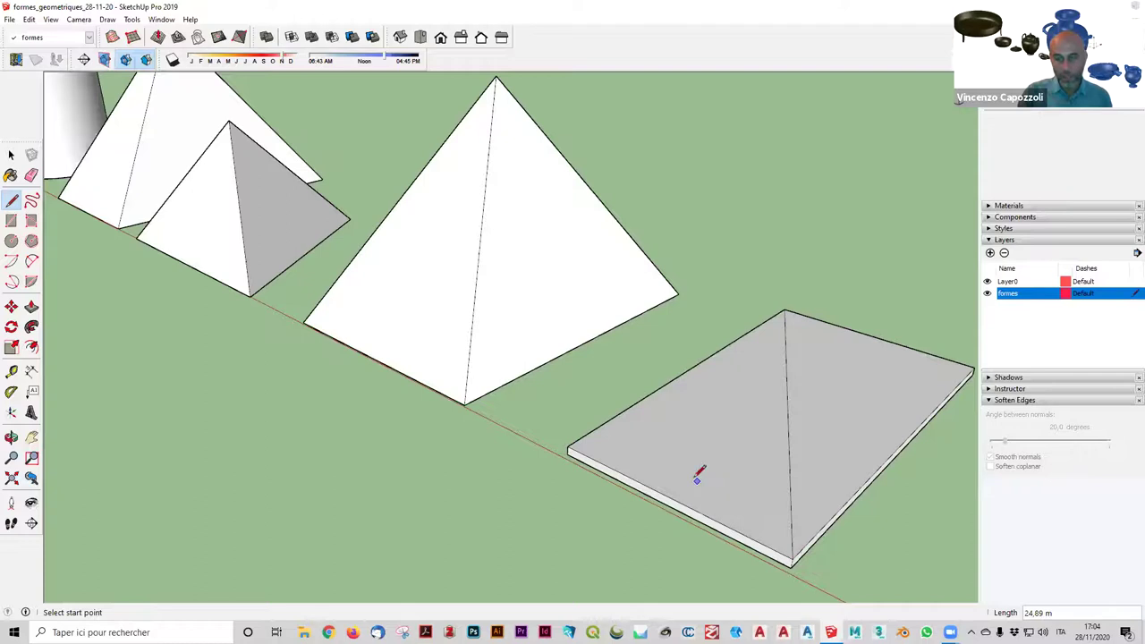
Orbit over the row of pyramids and the slab to check the four triangles.
scroll(697, 480, "down", 5)
middle_click_drag(616, 475, 616, 486)
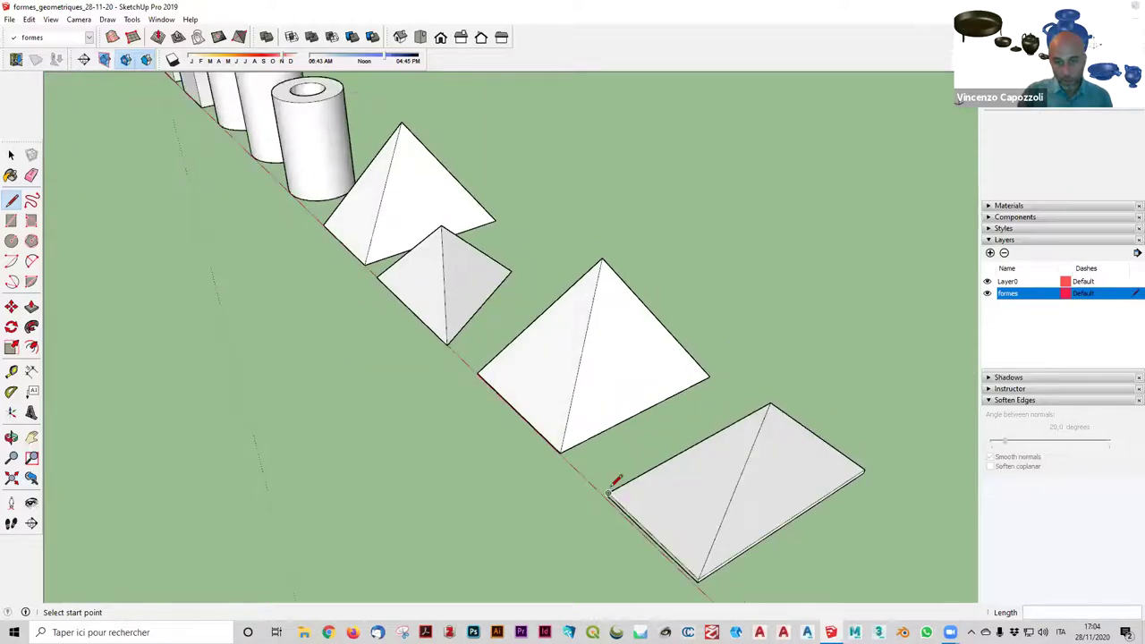
scroll(609, 490, "up", 2)
middle_click_drag(876, 467, 826, 539)
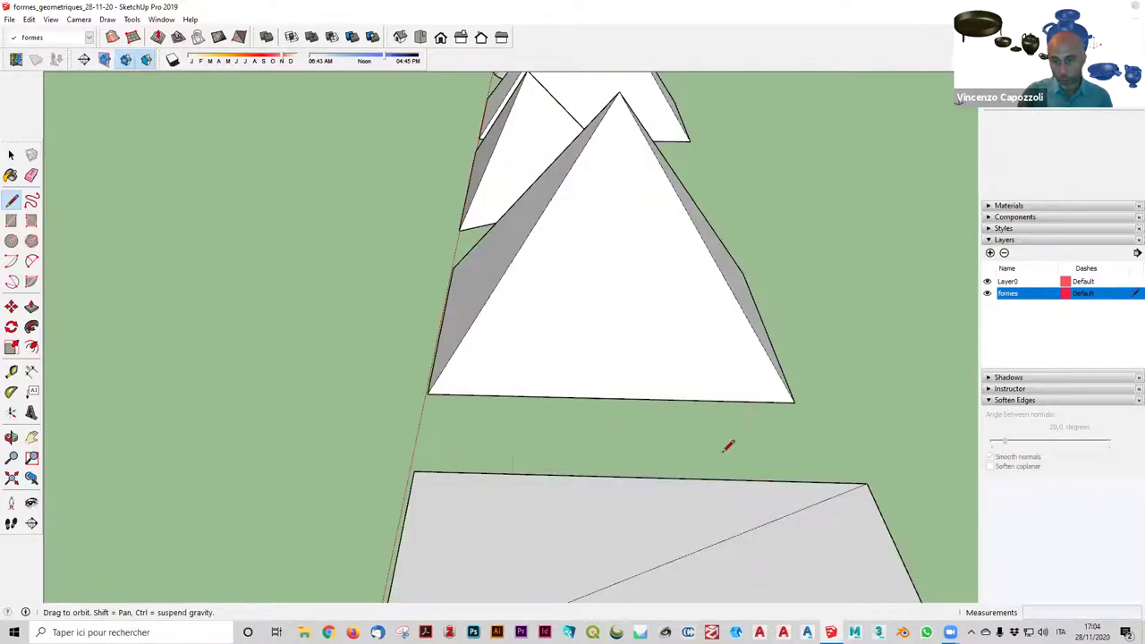
mouse_move(834, 572)
middle_mouse_down()
mouse_move(856, 352)
mouse_move(821, 358)
middle_mouse_up()
key("p")
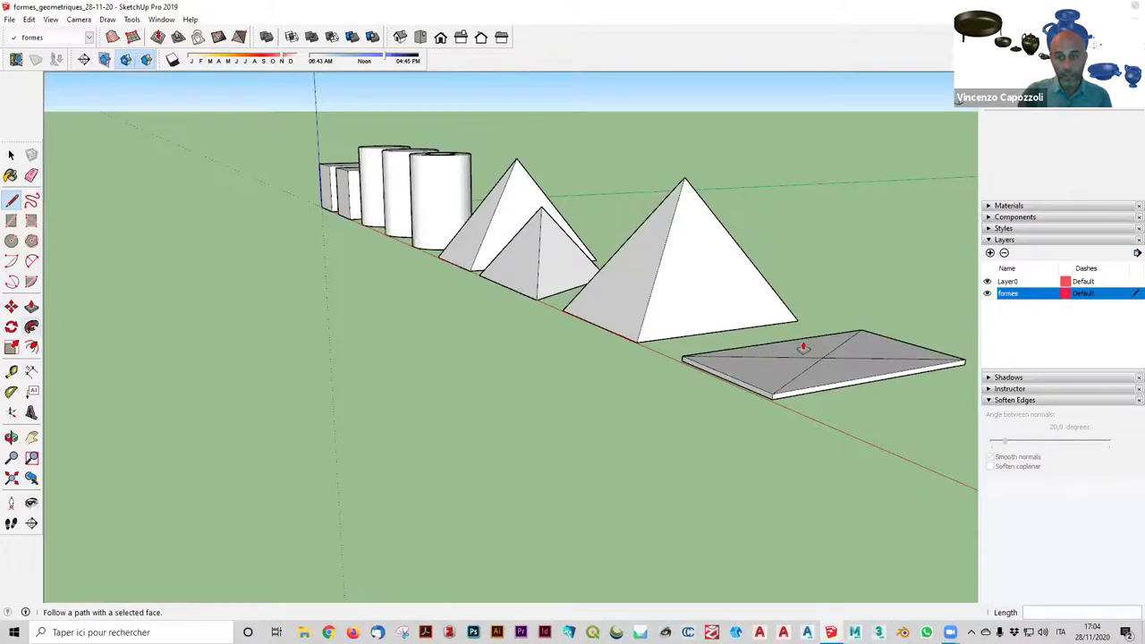
mouse_move(731, 412)
middle_mouse_down()
mouse_move(879, 527)
mouse_move(832, 572)
middle_mouse_up()
Lift the slab's diagonal crossing point about 14.54 m up the blue axis into an apex.
key("o")
scroll(835, 529, "up", 3)
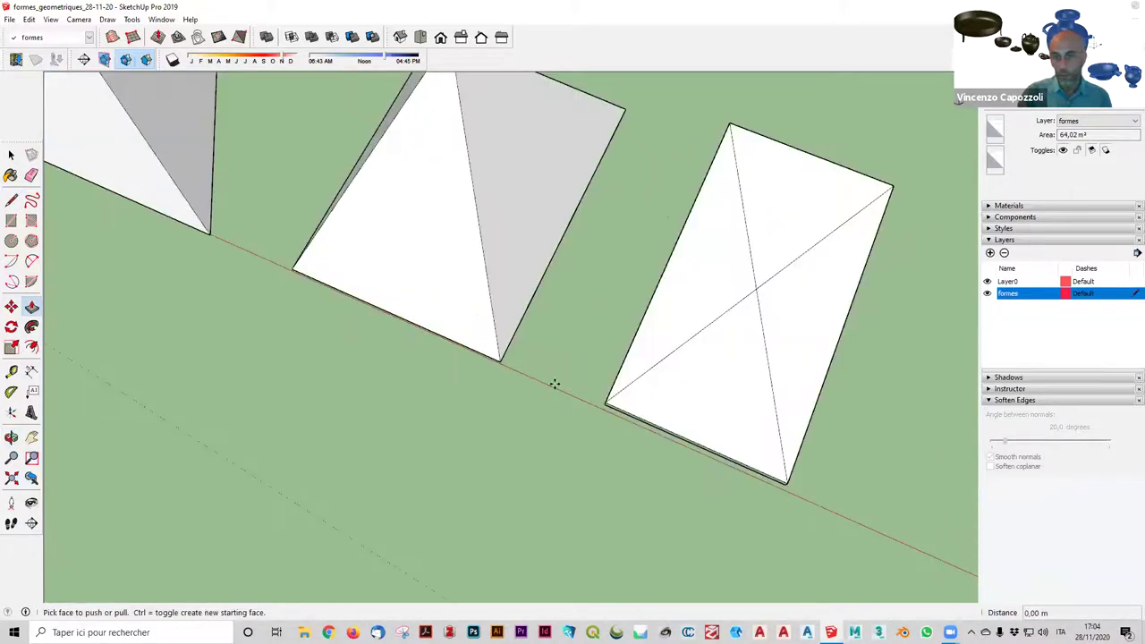
key("m")
scroll(723, 282, "up", 2)
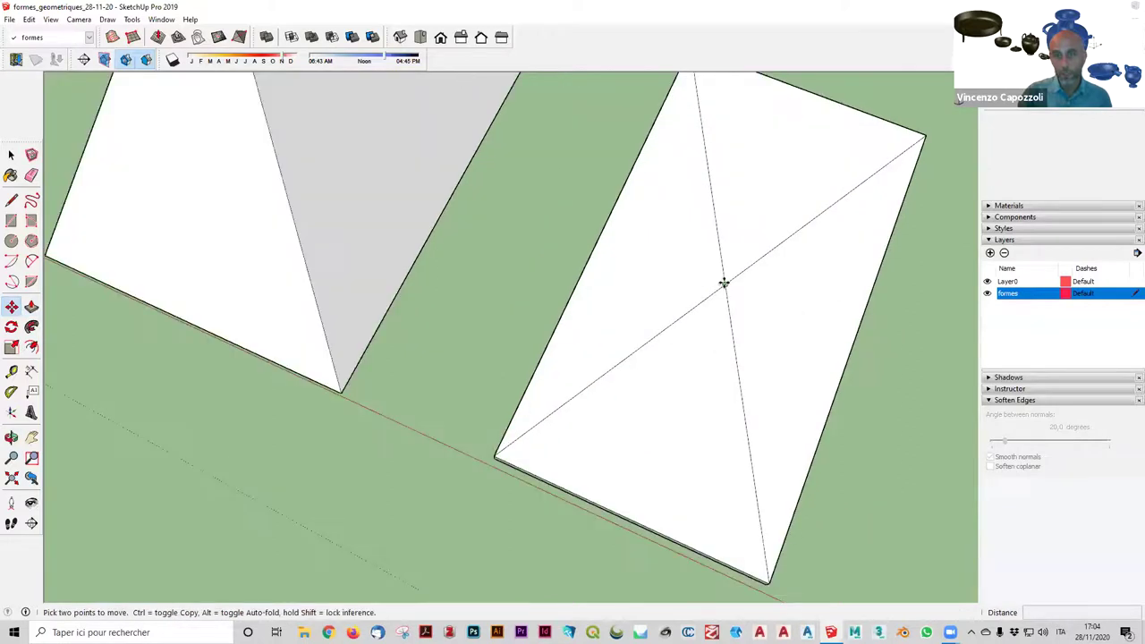
left_click(724, 282)
left_click(678, 141)
middle_click_drag(750, 340, 733, 186)
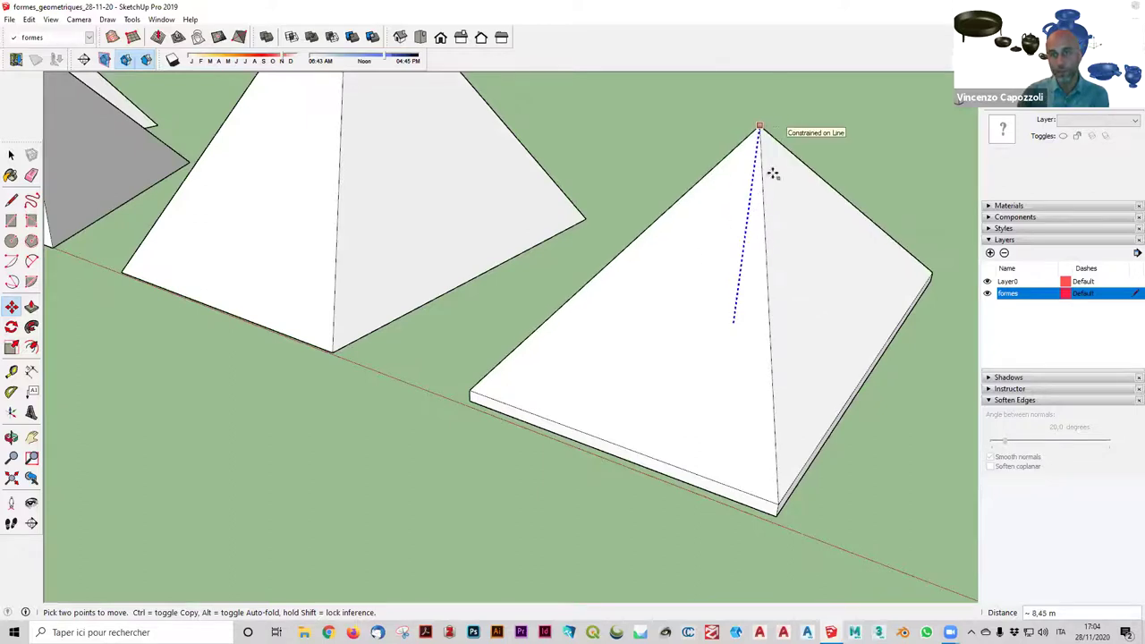
scroll(754, 117, "down", 2)
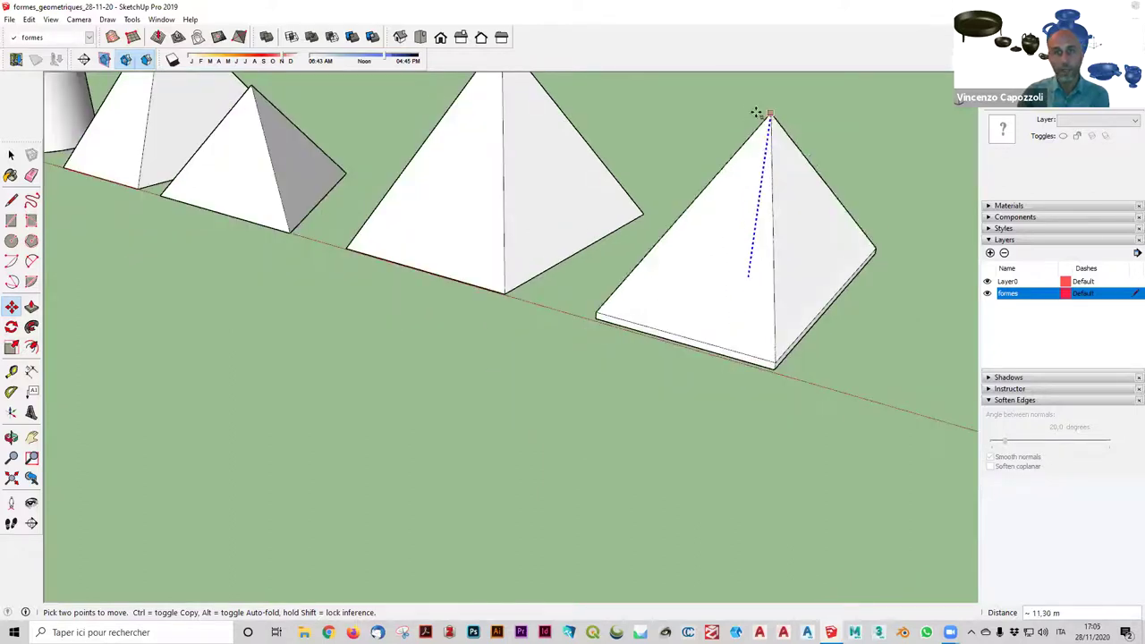
scroll(756, 103, "down", 1)
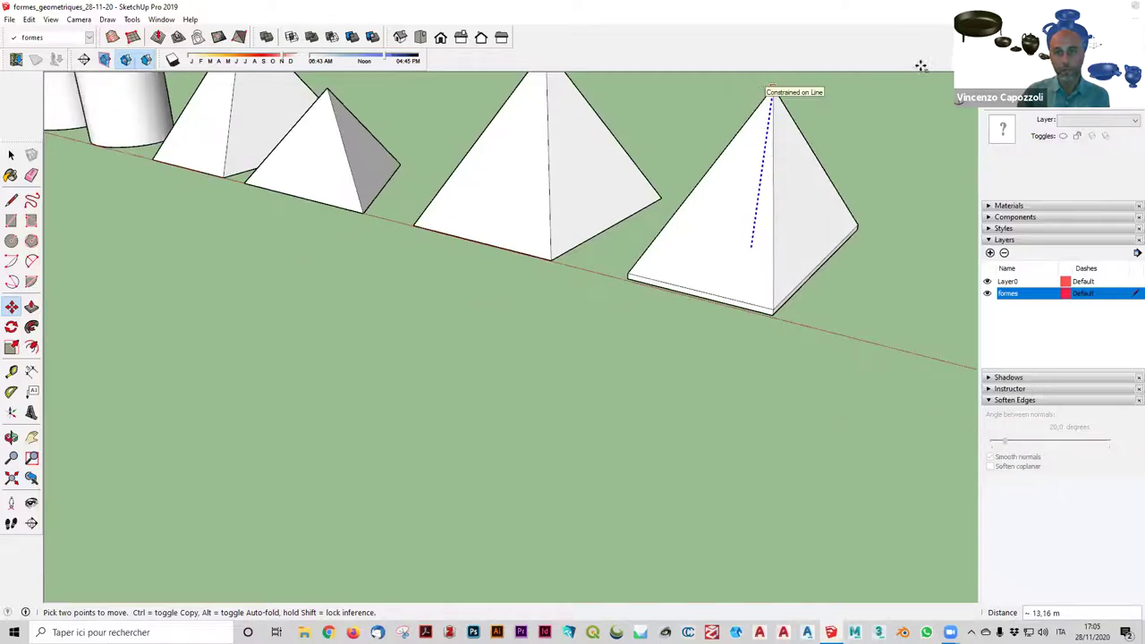
middle_click_drag(920, 64, 753, 84)
middle_click_drag(724, 145, 753, 248)
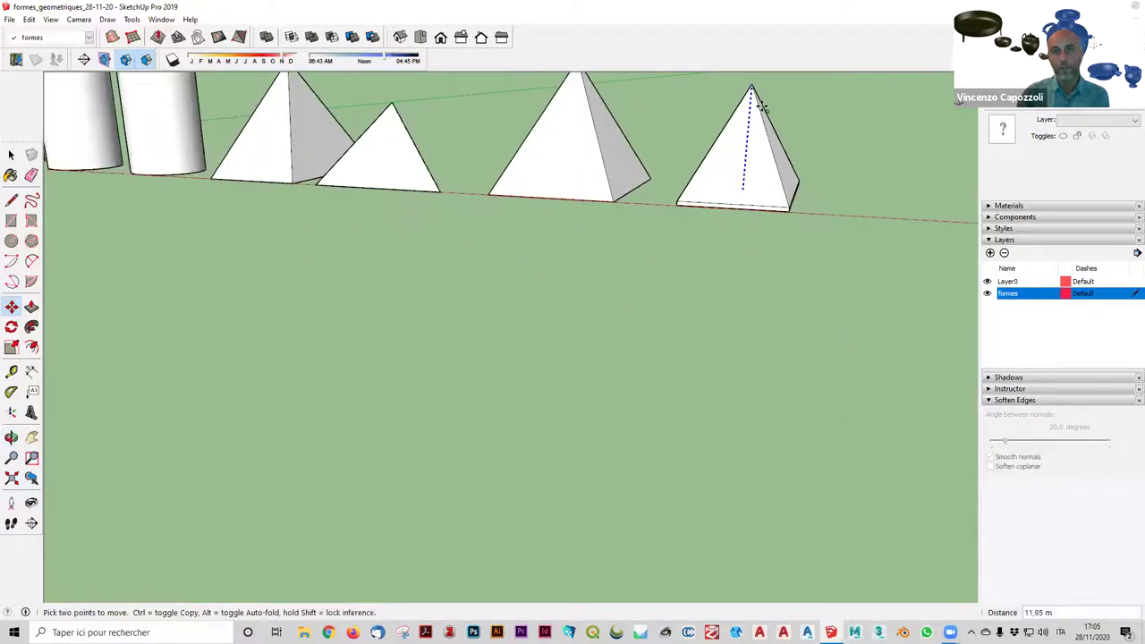
middle_click_drag(763, 108, 759, 220)
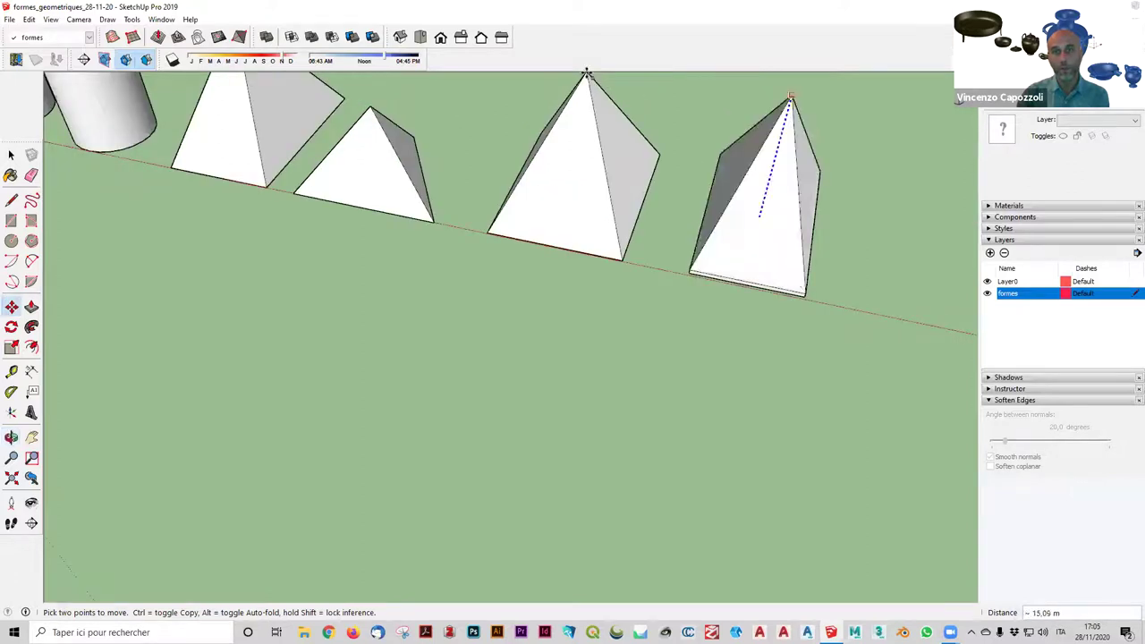
middle_click_drag(608, 107, 650, 95)
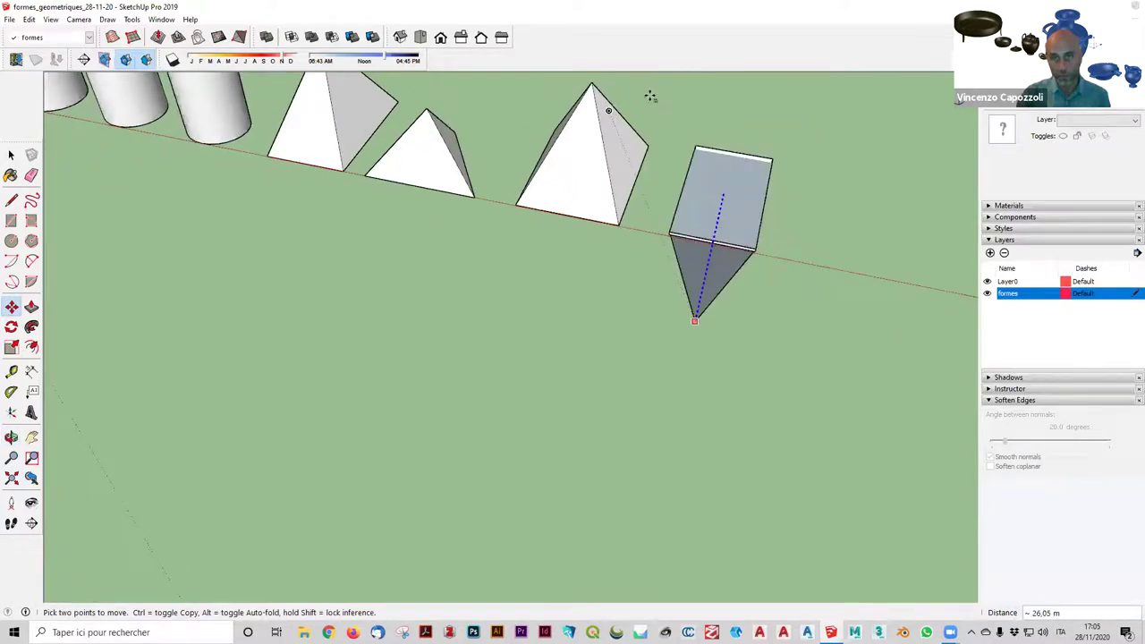
scroll(622, 116, "down", 1)
scroll(655, 86, "down", 1)
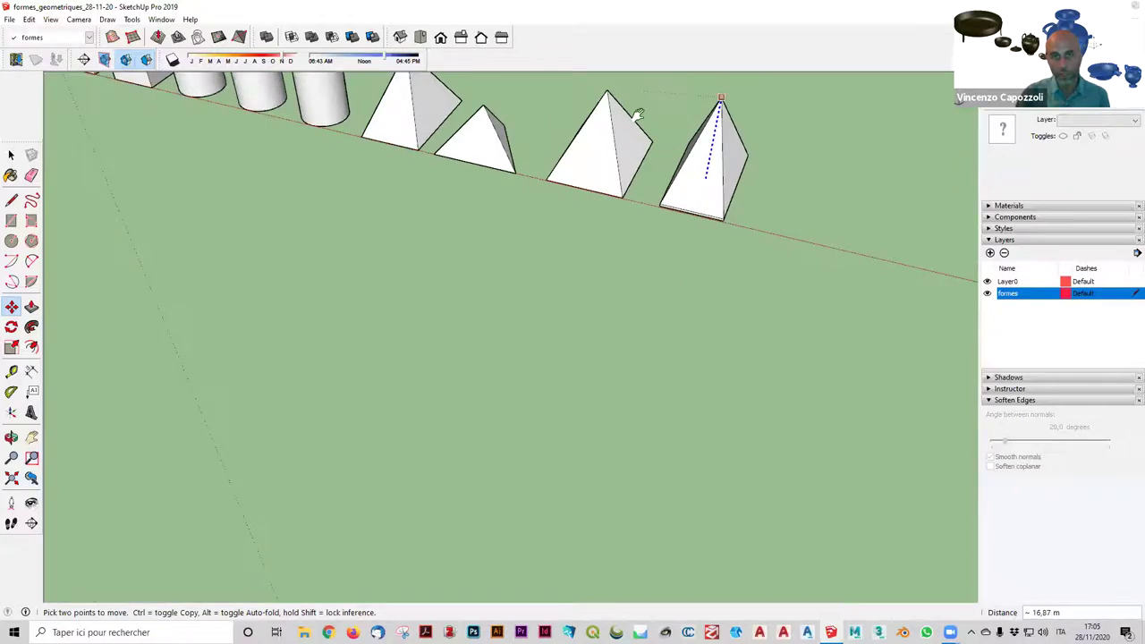
middle_click_drag(638, 115, 685, 117)
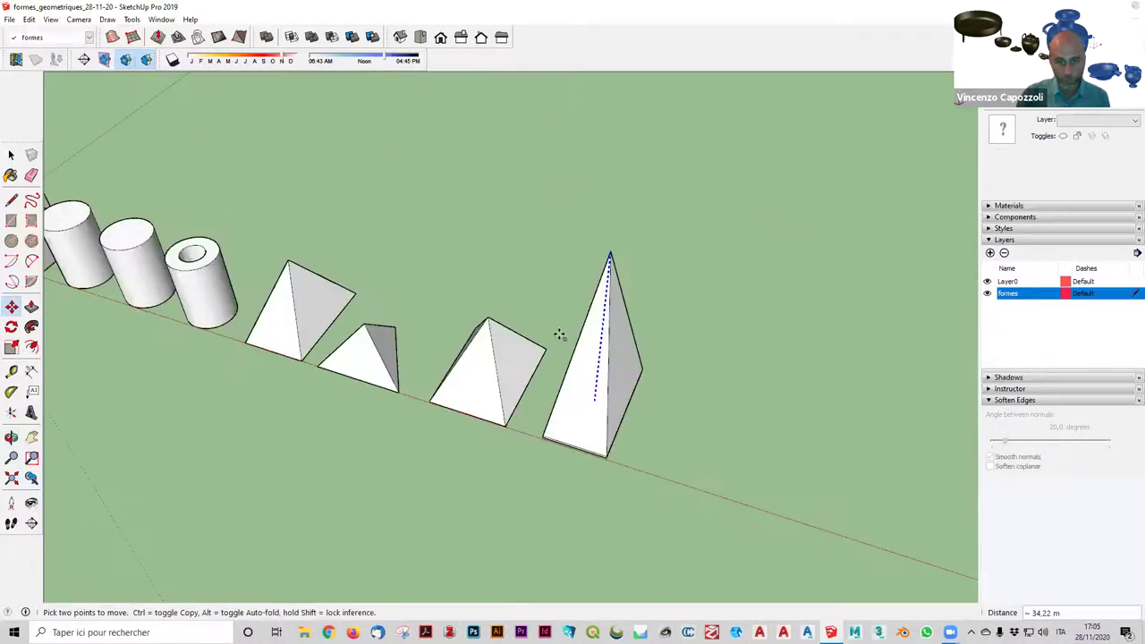
middle_click_drag(559, 334, 589, 338)
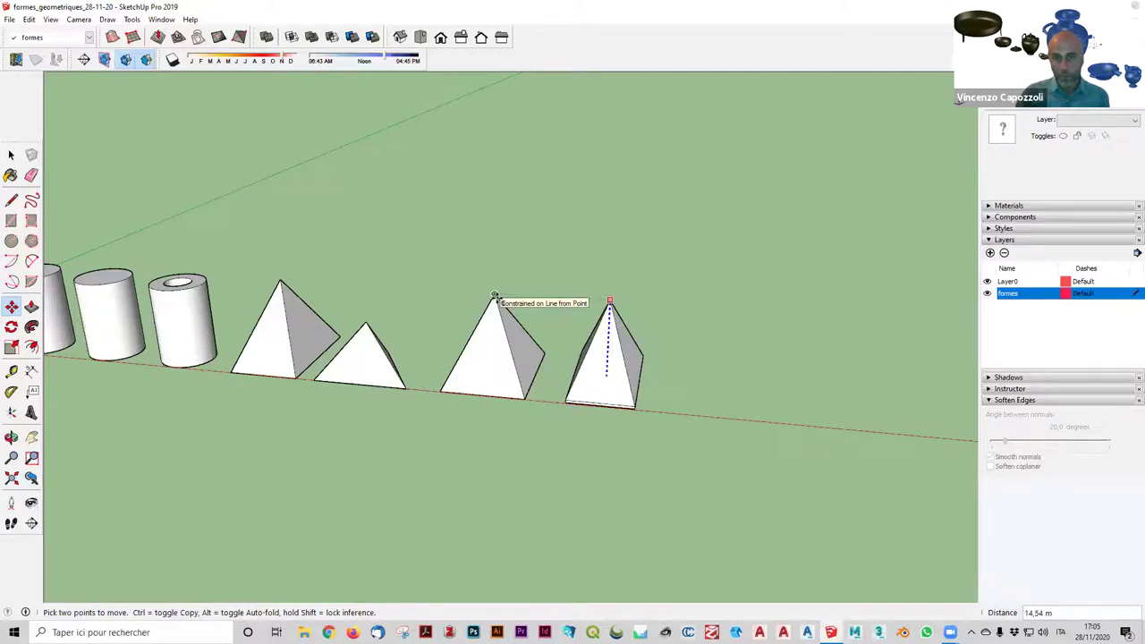
left_click(726, 268)
Orbit around the row to inspect the new fourth pyramid from several angles.
key("o")
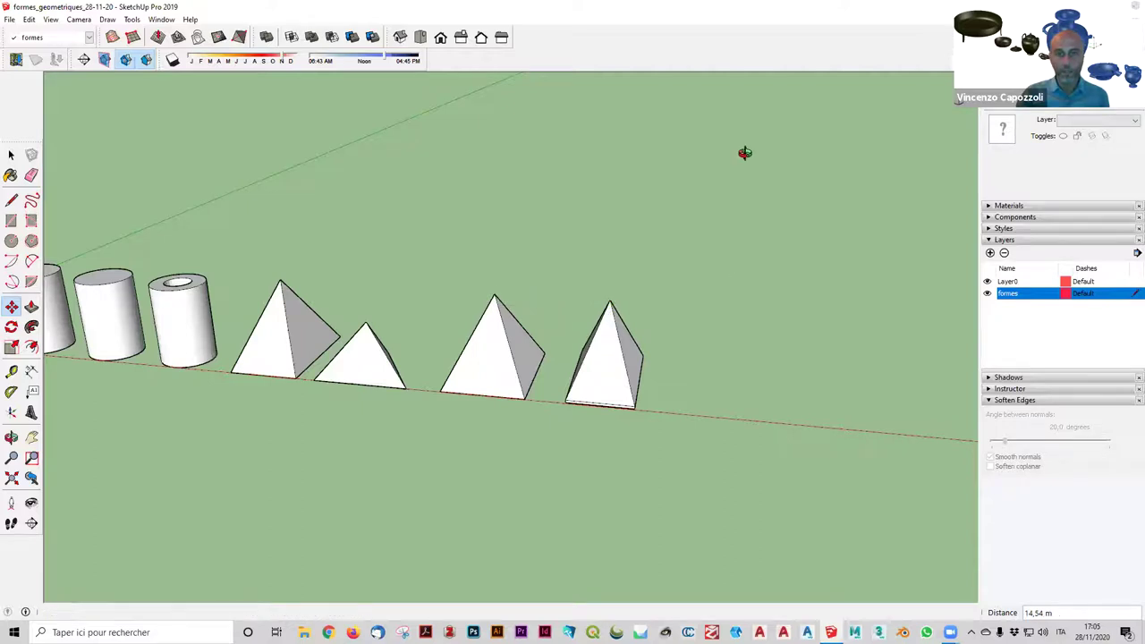
left_click_drag(745, 153, 439, 311)
mouse_move(172, 290)
left_mouse_down()
mouse_move(692, 292)
mouse_move(703, 212)
left_mouse_up()
left_click_drag(670, 253, 173, 457)
mouse_move(655, 431)
left_mouse_down()
mouse_move(677, 414)
mouse_move(611, 388)
left_mouse_up()
Push the new pyramid's underside down about 3.95 m into a box-shaped base.
key("m")
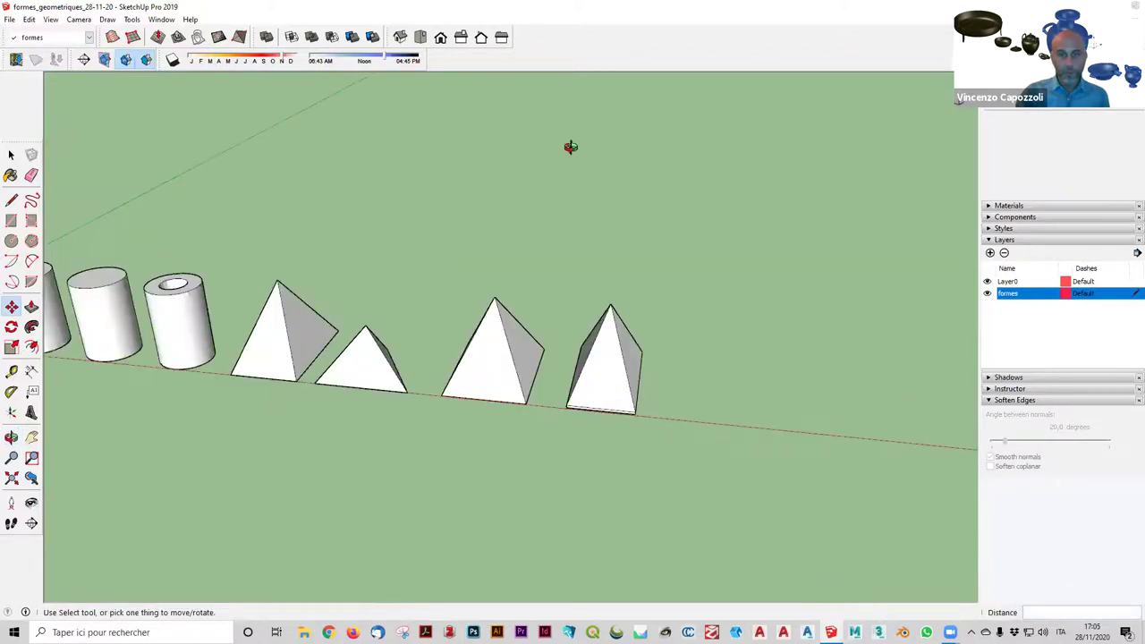
middle_click_drag(570, 147, 627, 365)
scroll(621, 359, "up", 4)
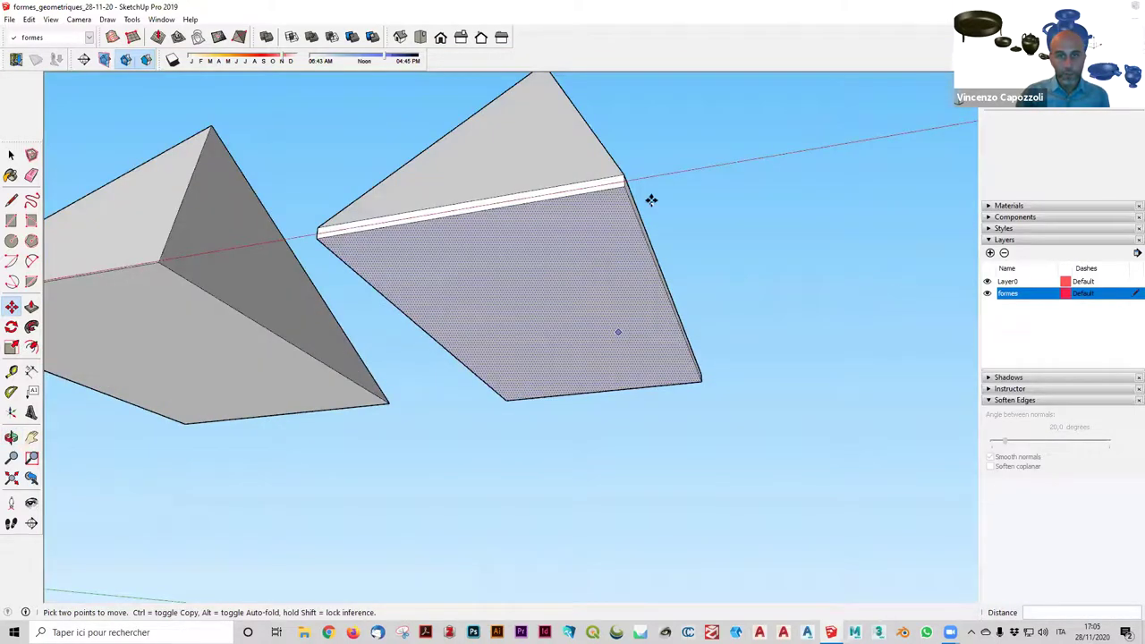
mouse_move(623, 465)
middle_mouse_down()
mouse_move(599, 469)
mouse_move(540, 412)
mouse_move(501, 124)
middle_mouse_up()
left_click(31, 308)
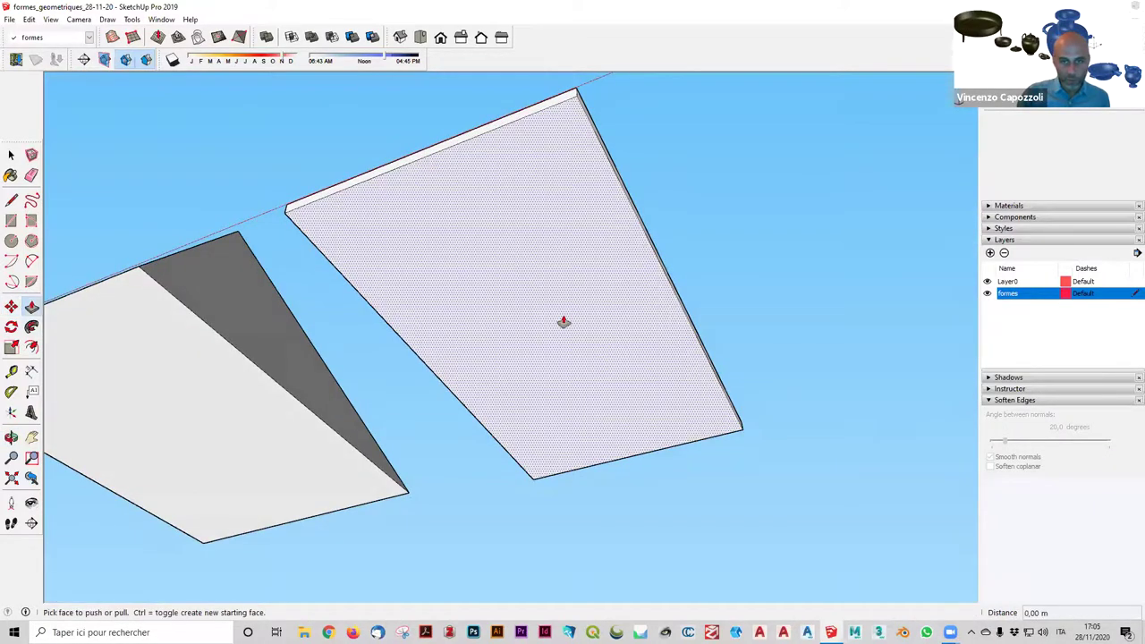
middle_click_drag(562, 322, 547, 326)
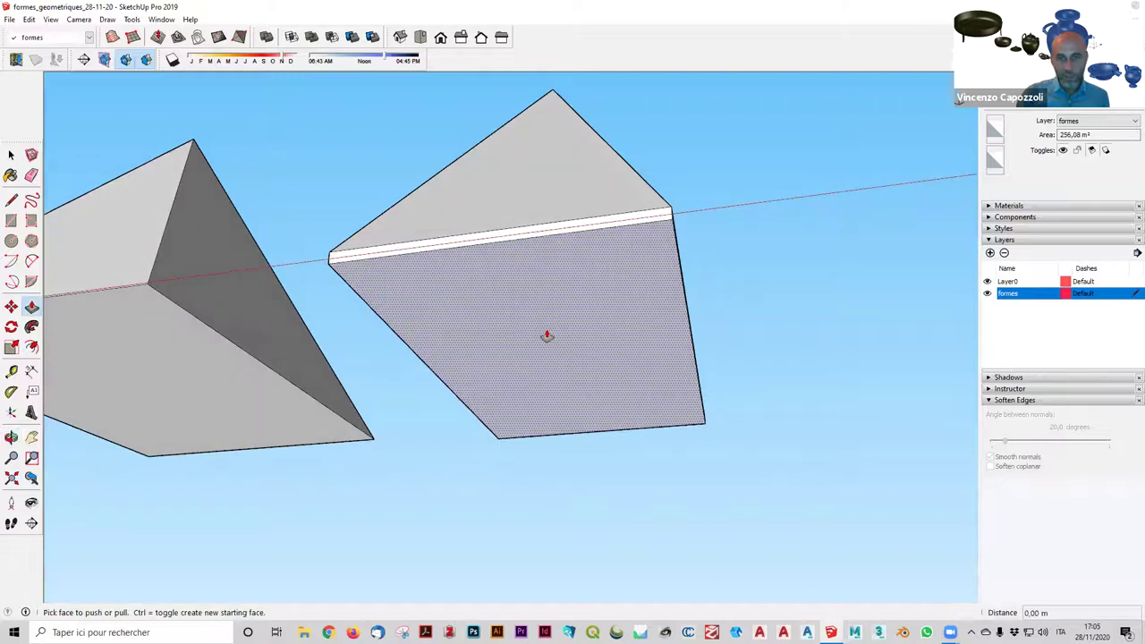
left_click_drag(541, 338, 579, 487)
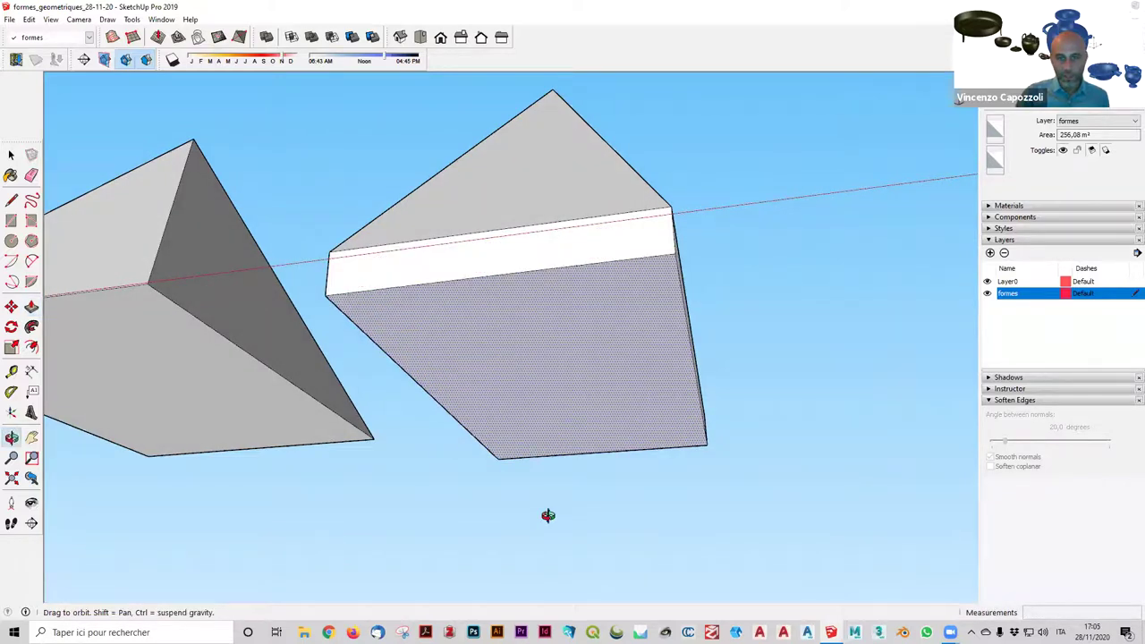
Inspect the box from several angles and start another Push/Pull on its bottom face.
middle_click_drag(578, 487, 448, 445)
middle_click_drag(491, 492, 502, 483)
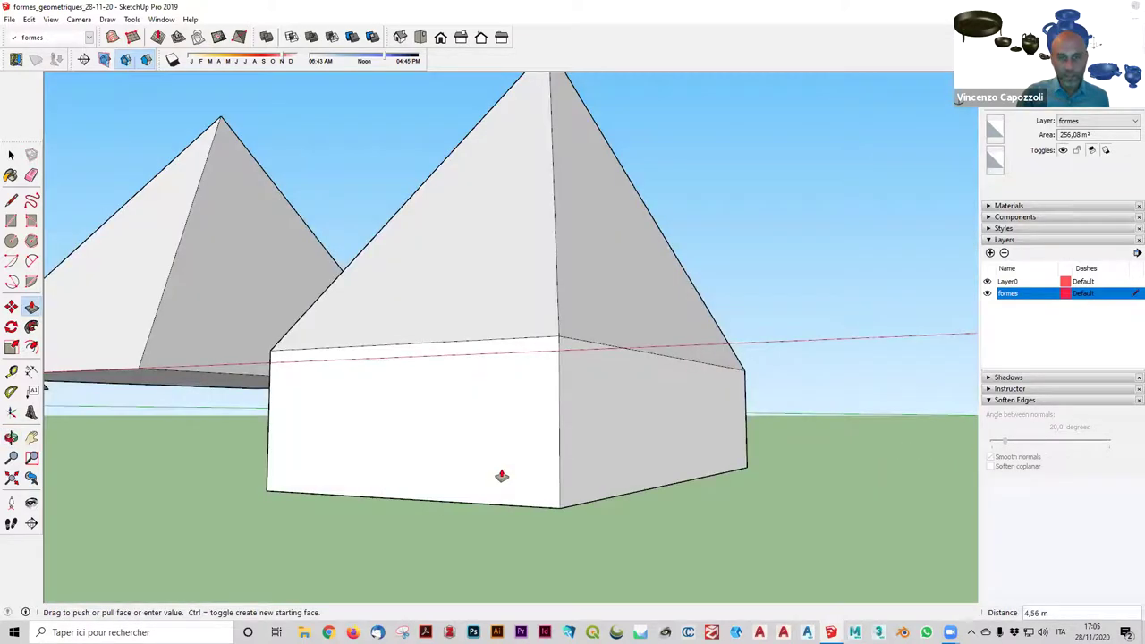
middle_click_drag(864, 483, 927, 543)
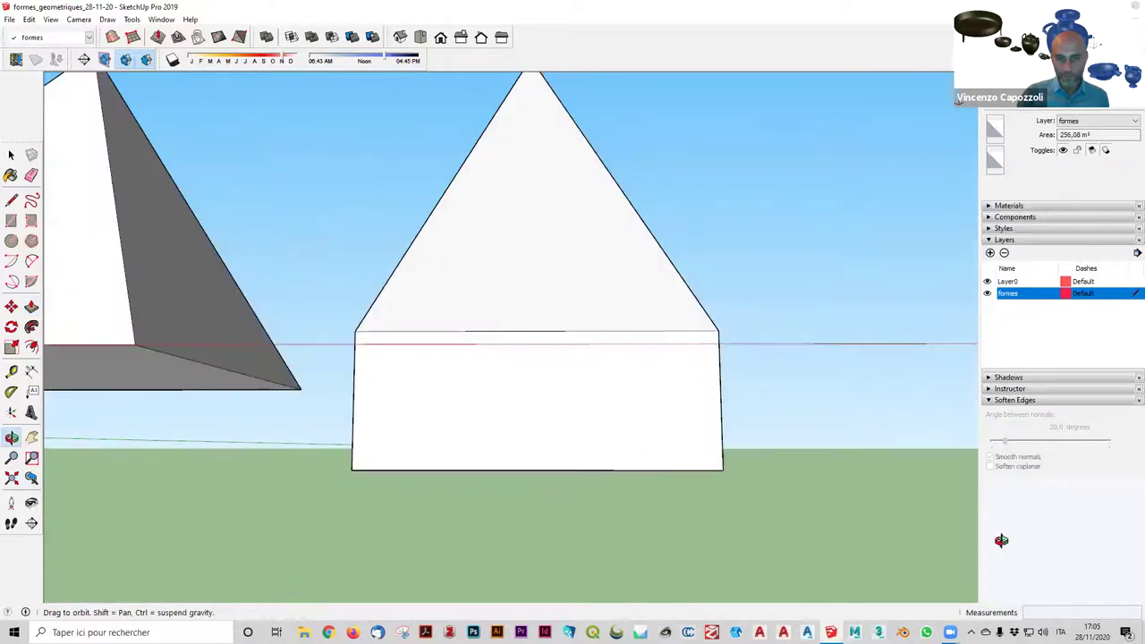
left_click_drag(1002, 541, 522, 495)
mouse_move(725, 508)
left_mouse_down()
mouse_move(409, 329)
mouse_move(439, 352)
left_mouse_up()
key("p")
left_click(596, 400)
mouse_move(812, 468)
middle_mouse_down()
mouse_move(1026, 474)
mouse_move(805, 248)
mouse_move(823, 402)
middle_mouse_up()
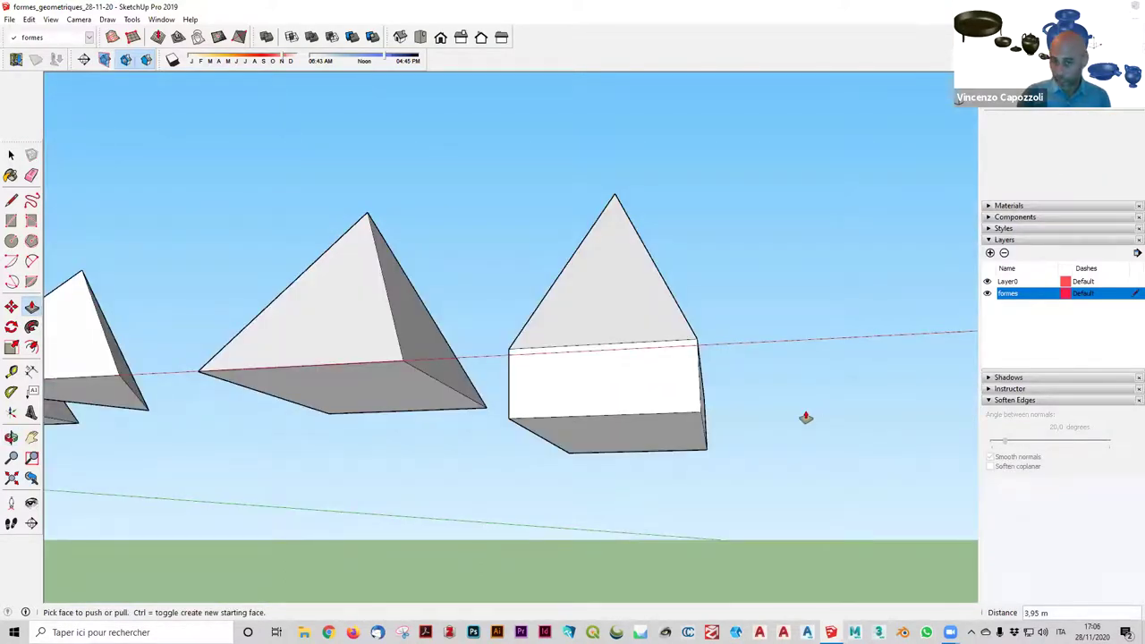
Cancel the extrusion and push the box's bottom face back up to the pyramid's edge.
key("Escape")
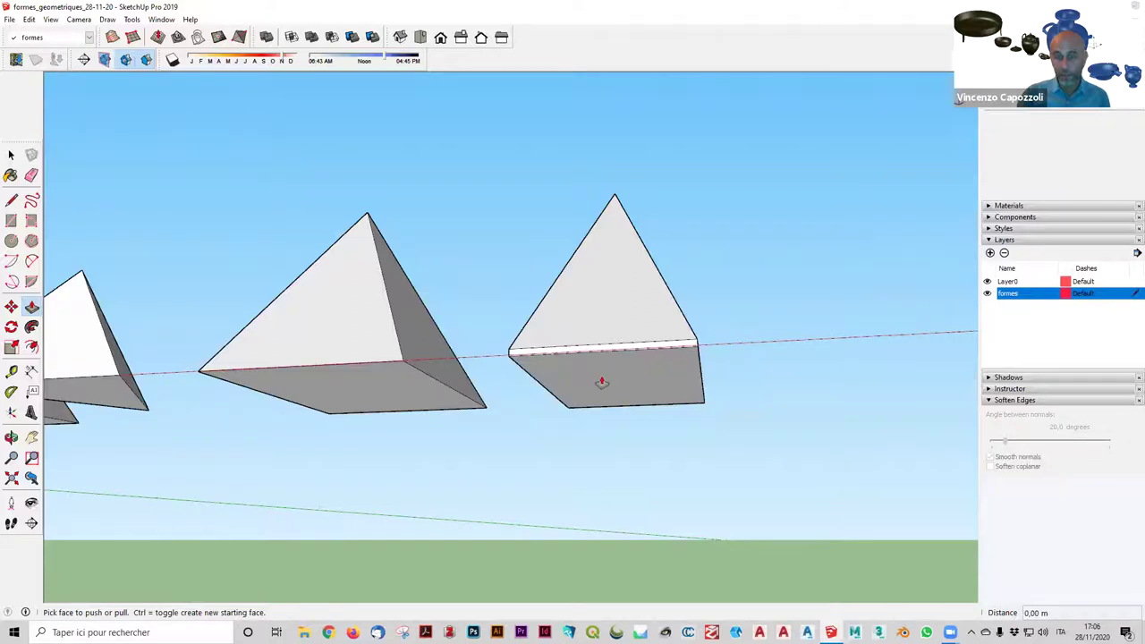
scroll(604, 380, "up", 2)
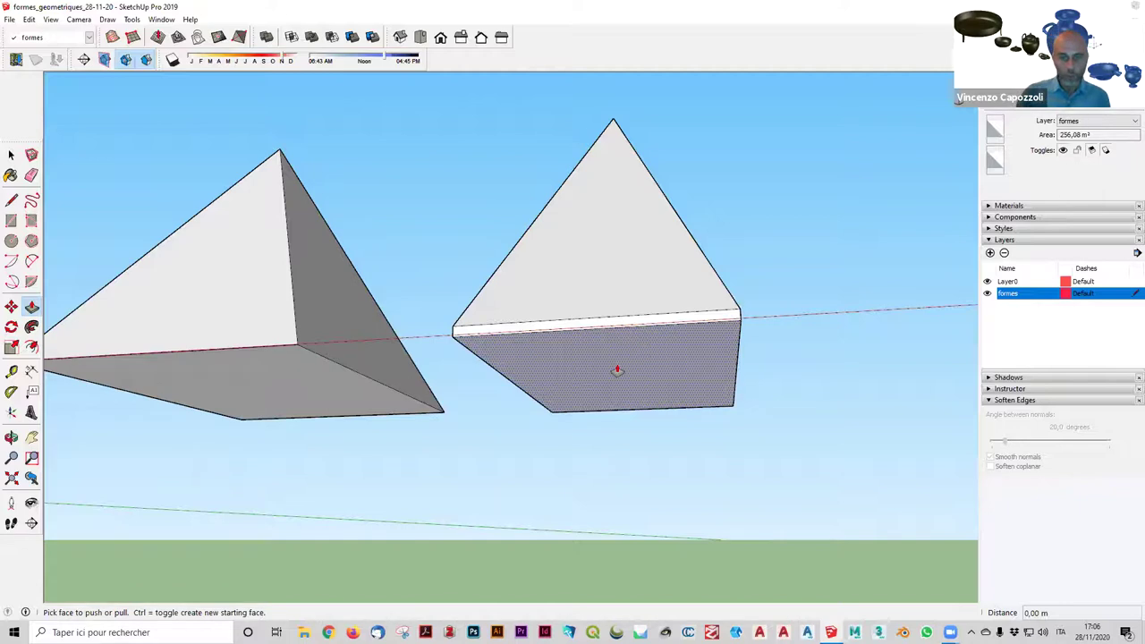
scroll(617, 376, "up", 1)
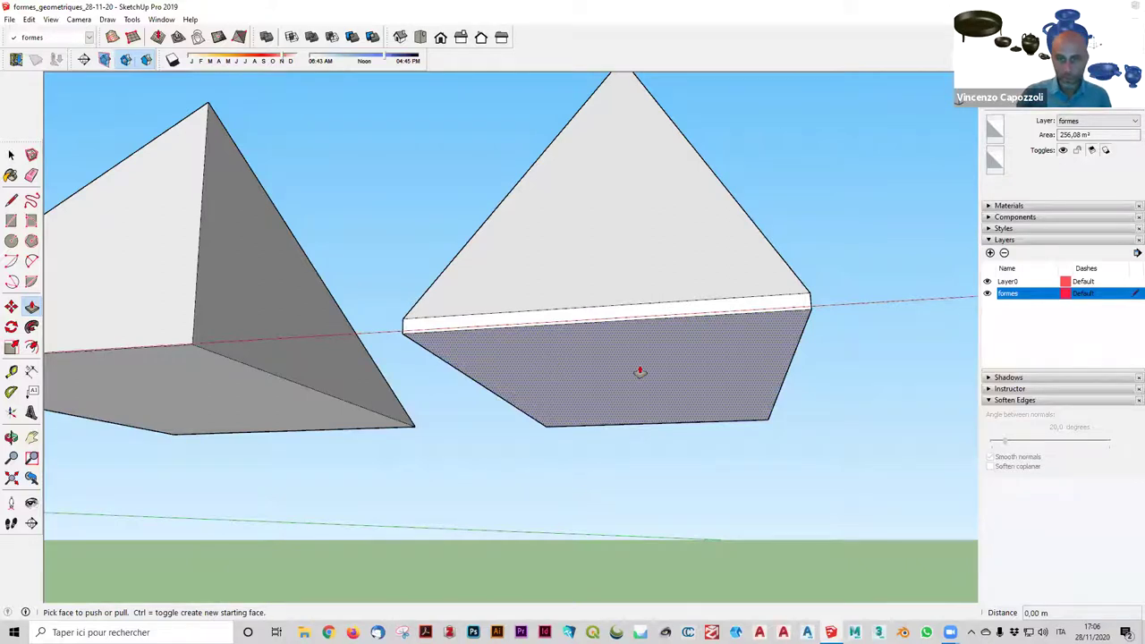
mouse_move(640, 357)
left_mouse_down()
mouse_move(634, 414)
mouse_move(620, 281)
mouse_move(632, 421)
mouse_move(631, 269)
mouse_move(620, 320)
mouse_move(629, 312)
mouse_move(603, 309)
mouse_move(616, 307)
left_mouse_up()
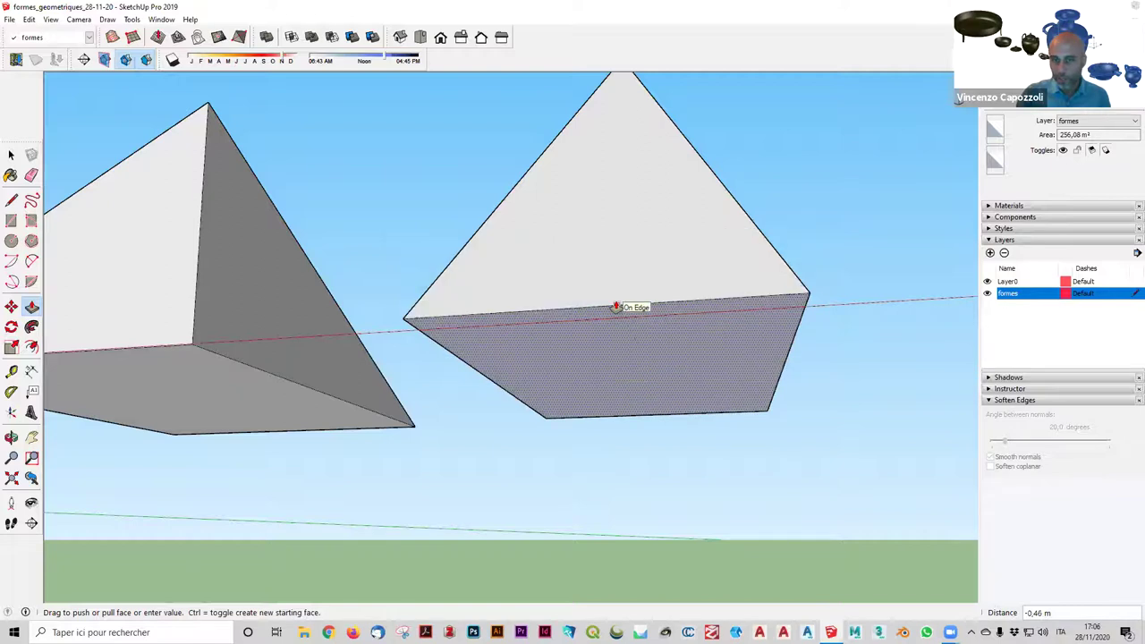
mouse_move(434, 573)
middle_mouse_down()
mouse_move(455, 484)
mouse_move(521, 340)
mouse_move(684, 565)
middle_mouse_up()
Check the clean pyramid from eye level, then select its front face.
middle_click_drag(680, 483, 674, 537)
mouse_move(350, 596)
middle_mouse_down()
mouse_move(650, 606)
mouse_move(623, 570)
mouse_move(584, 385)
mouse_move(774, 468)
middle_mouse_up()
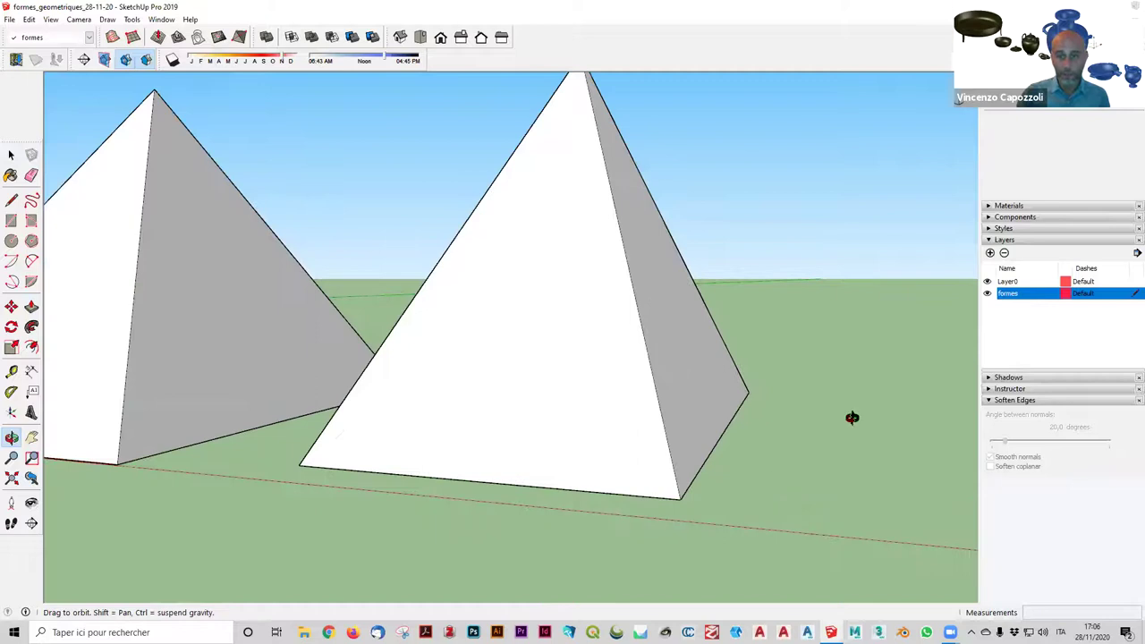
middle_click_drag(850, 430, 8, 156)
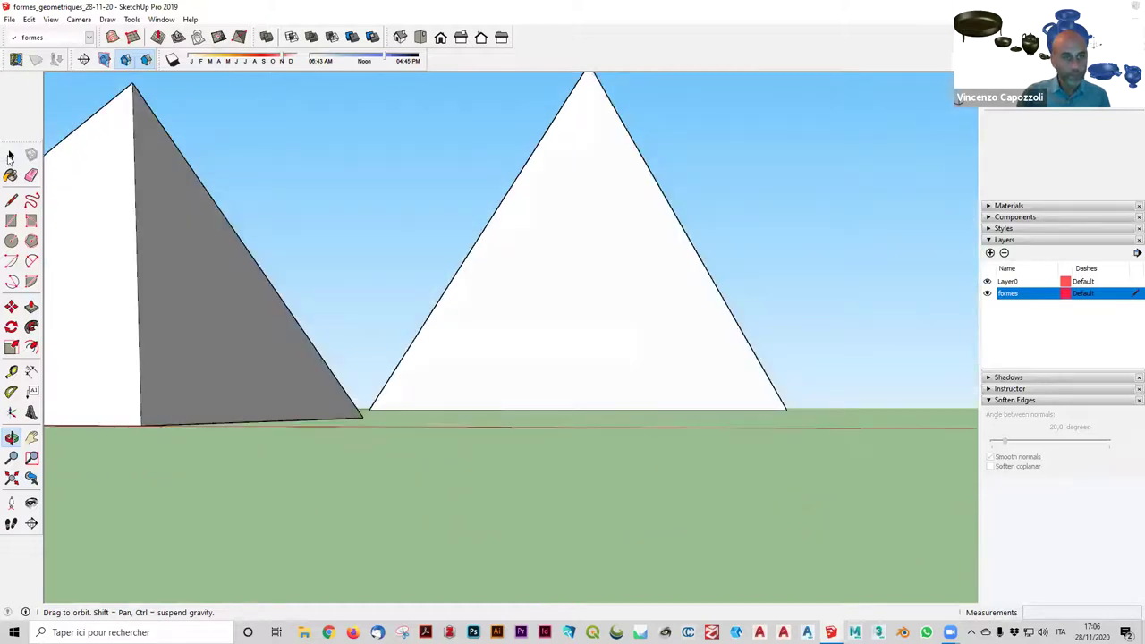
key("space")
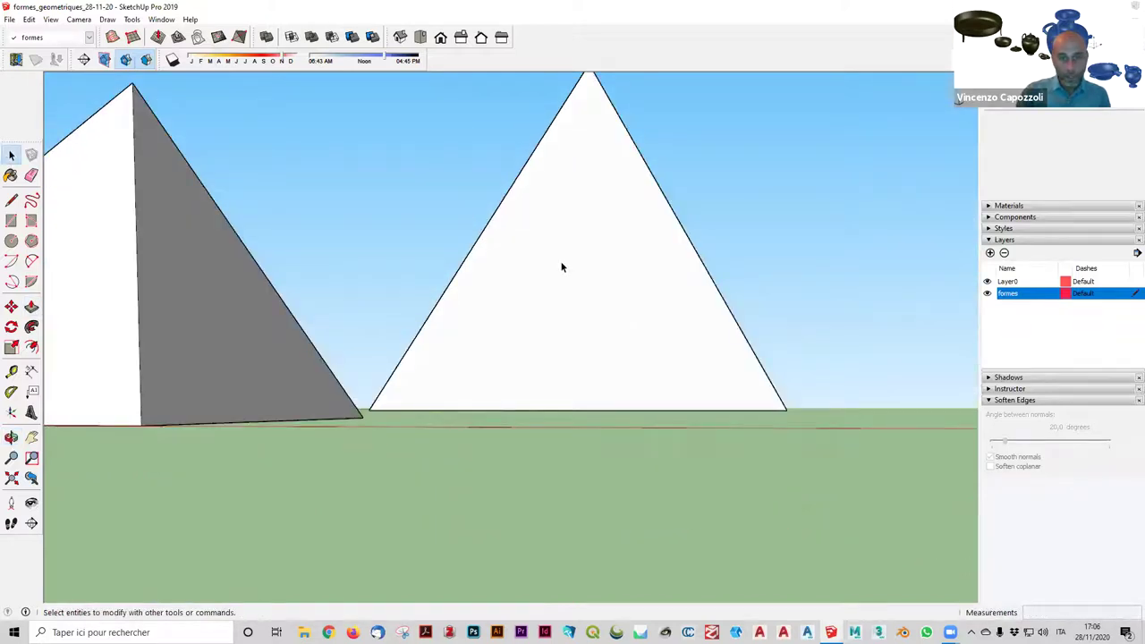
left_click(561, 261)
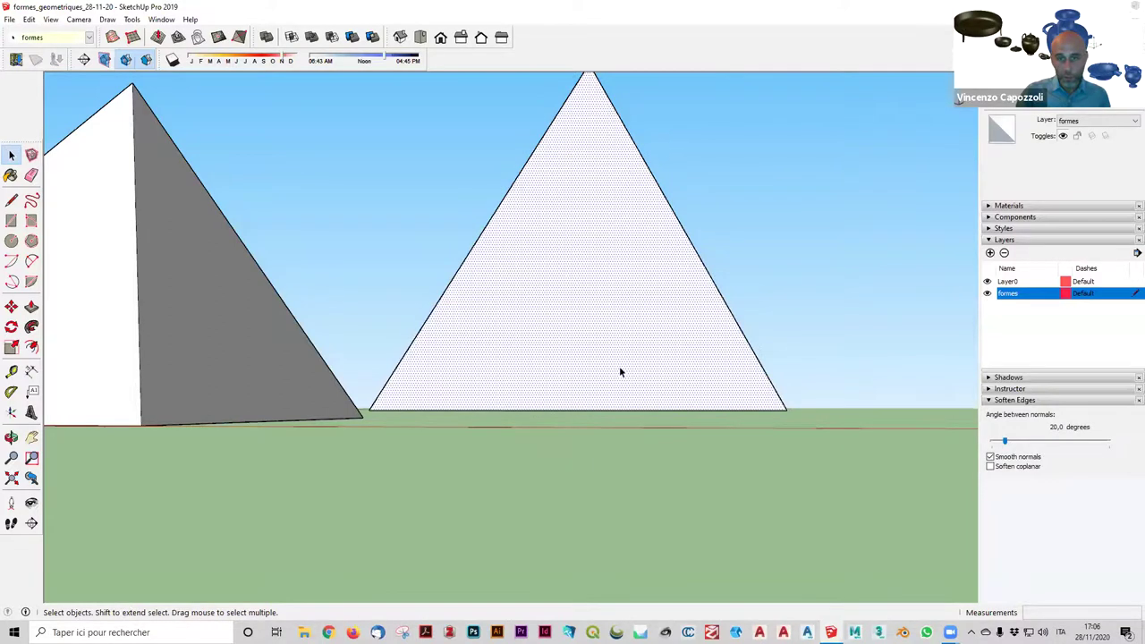
Select the whole pyramid group and move it to a spot near the ground line.
right_click(562, 265)
left_click(527, 364)
key("m")
left_click(367, 418)
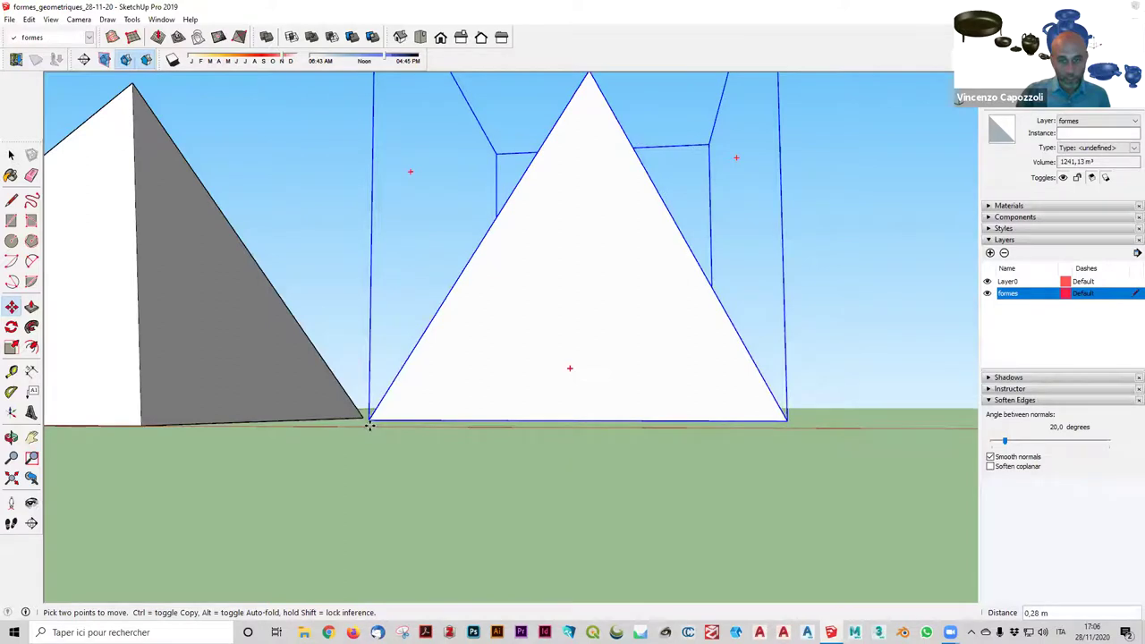
middle_click_drag(355, 542, 397, 577)
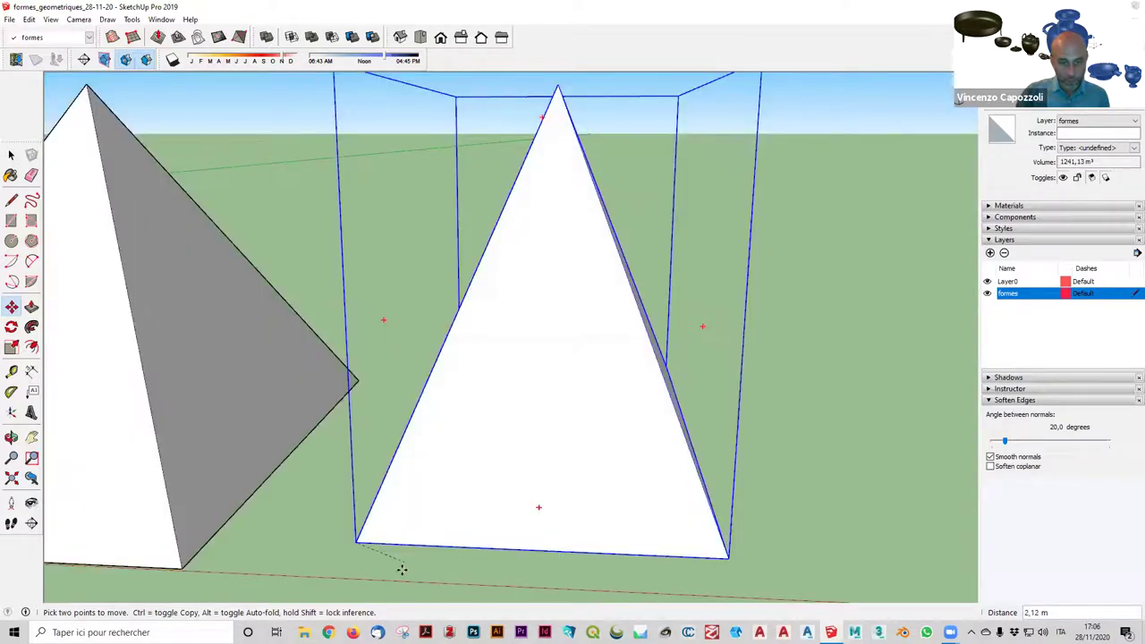
scroll(402, 570, "down", 2)
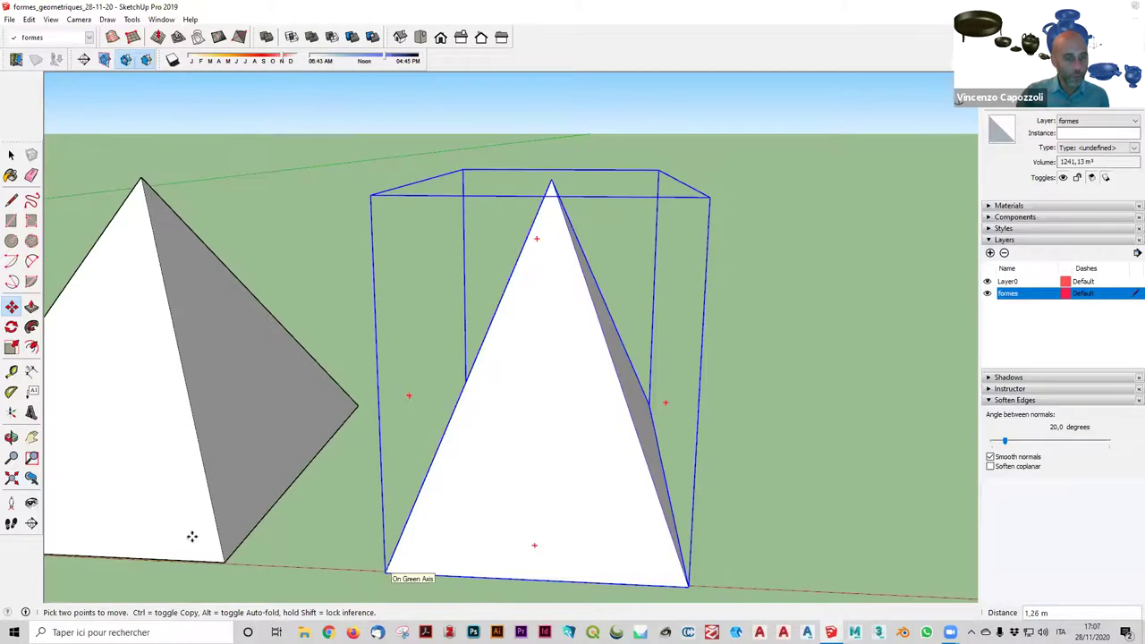
middle_click_drag(191, 537, 216, 535)
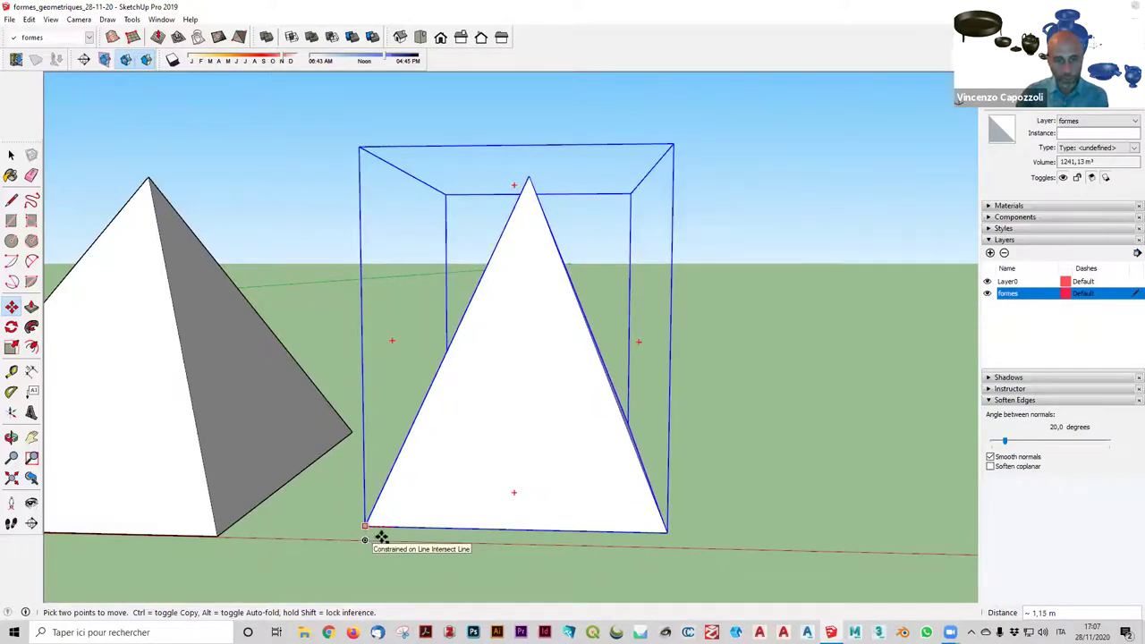
left_click(392, 528)
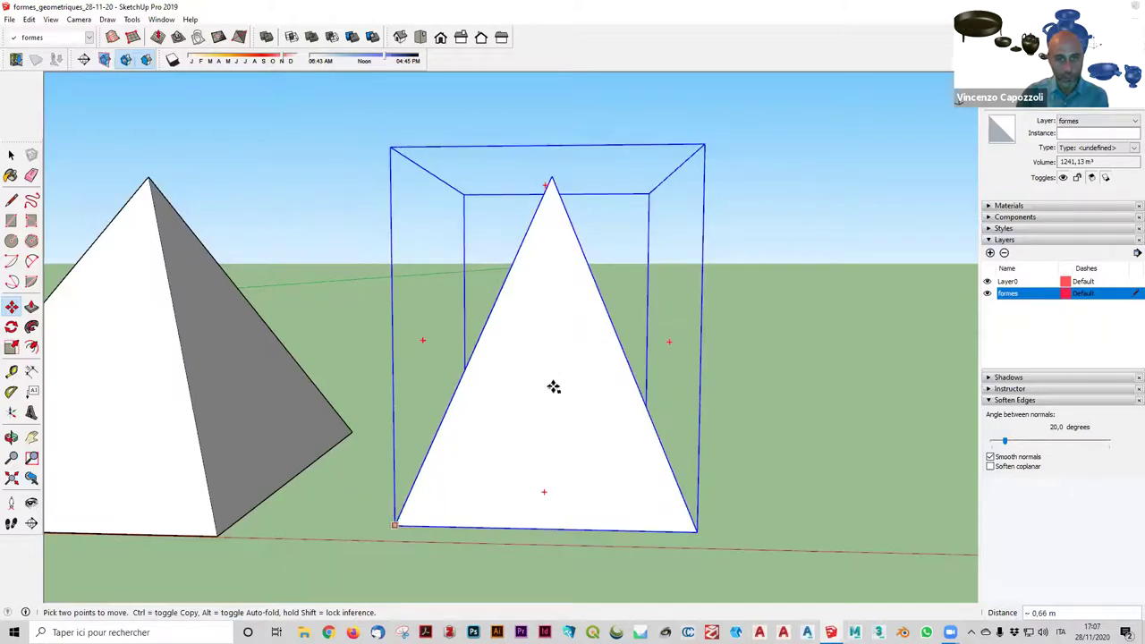
left_click(467, 543)
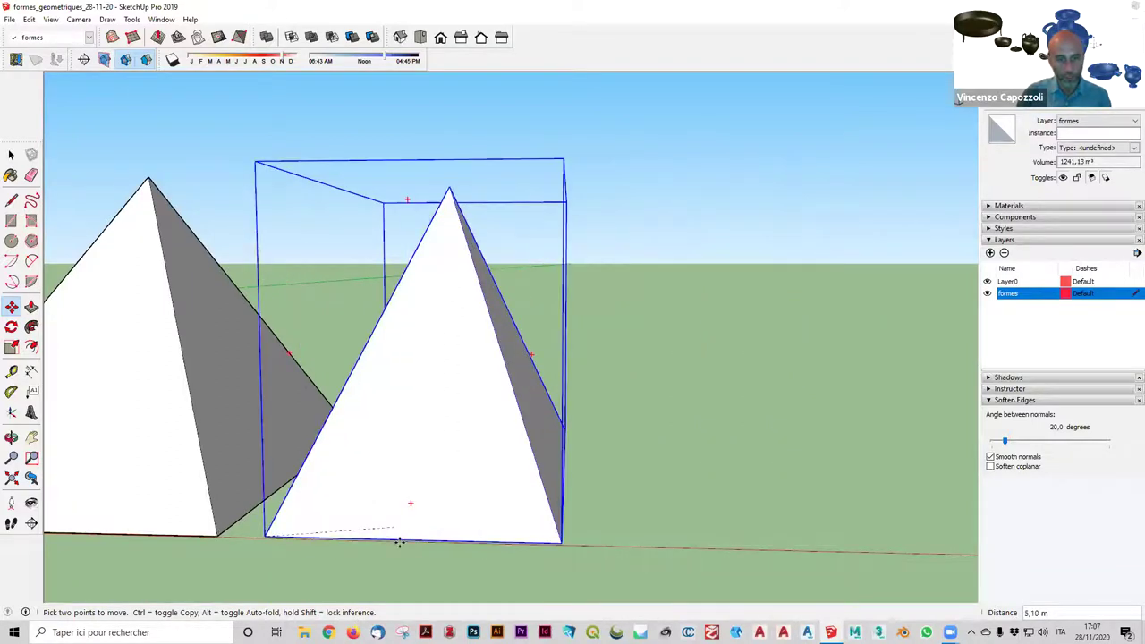
left_click(437, 541)
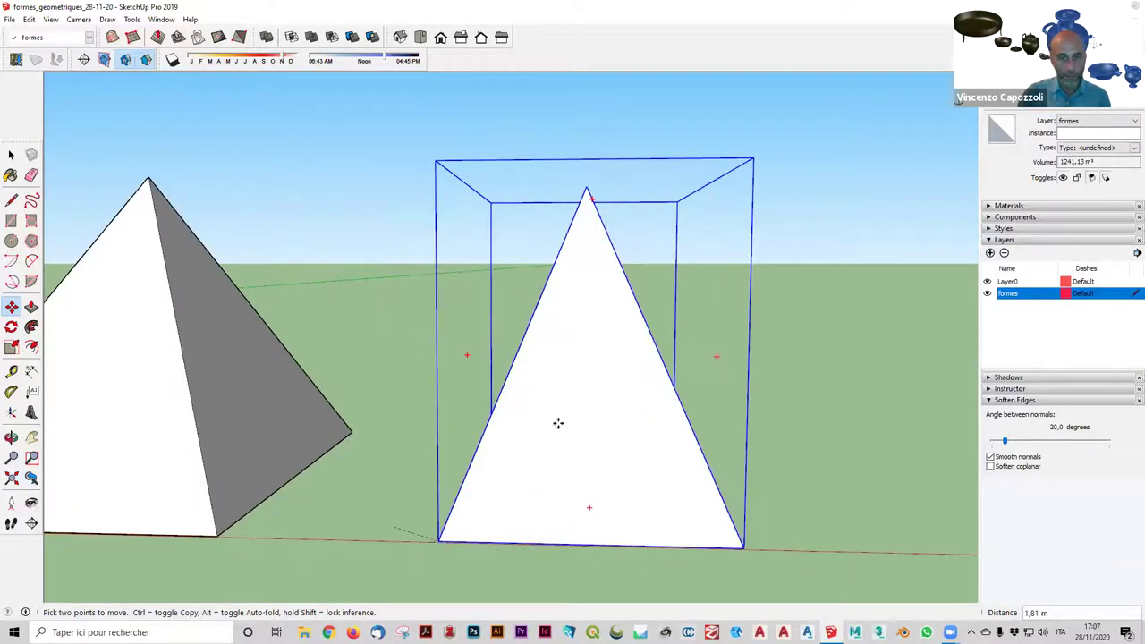
Snap the group's bottom corner onto the red axis and check the alignment.
middle_click_drag(659, 460, 373, 483)
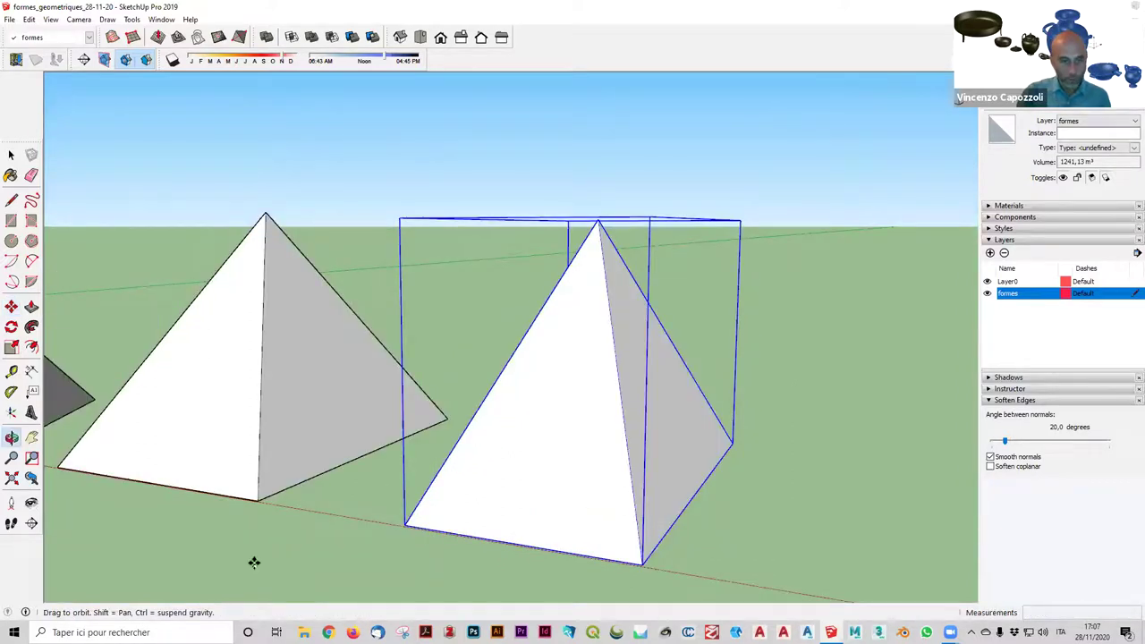
middle_click_drag(254, 562, 327, 578)
scroll(308, 557, "up", 2)
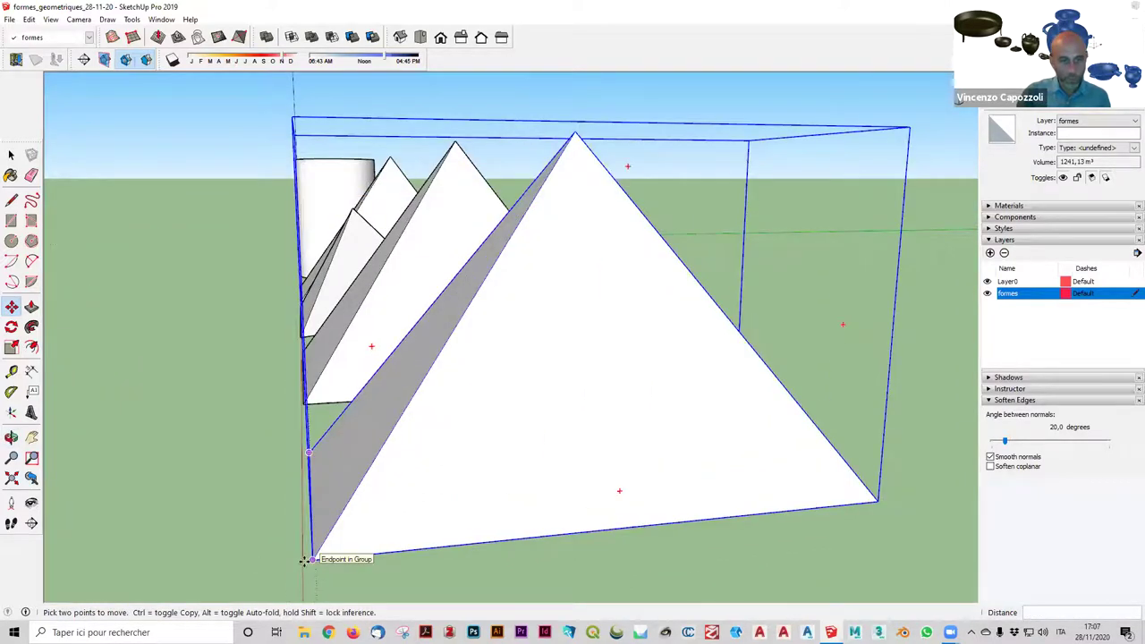
left_click(303, 560)
scroll(274, 460, "up", 1)
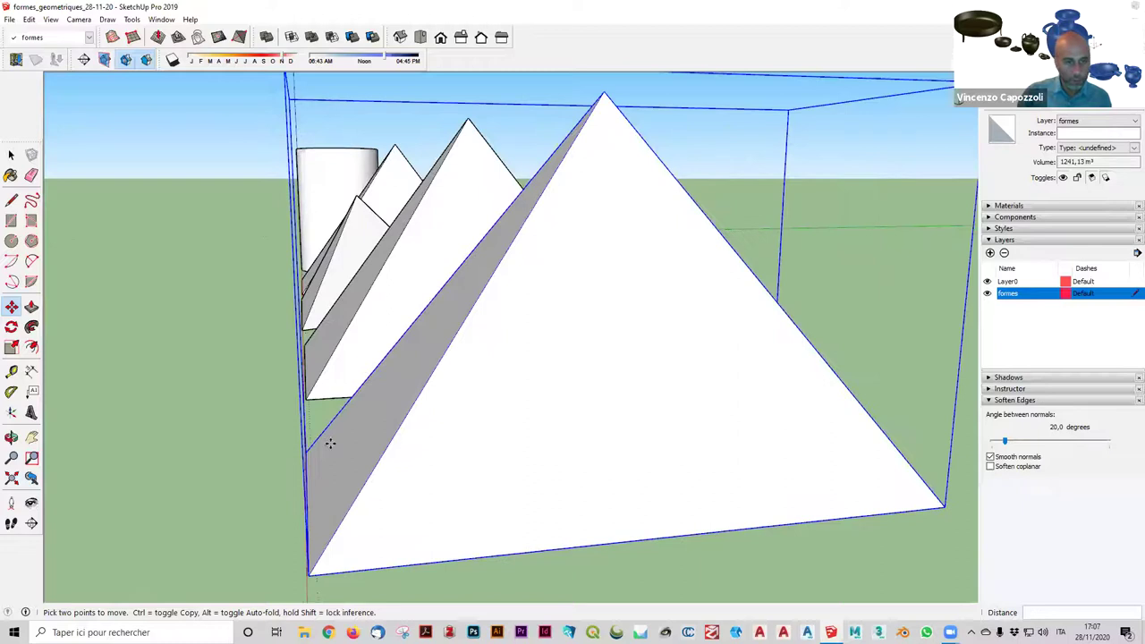
scroll(330, 443, "up", 2)
scroll(301, 460, "up", 2)
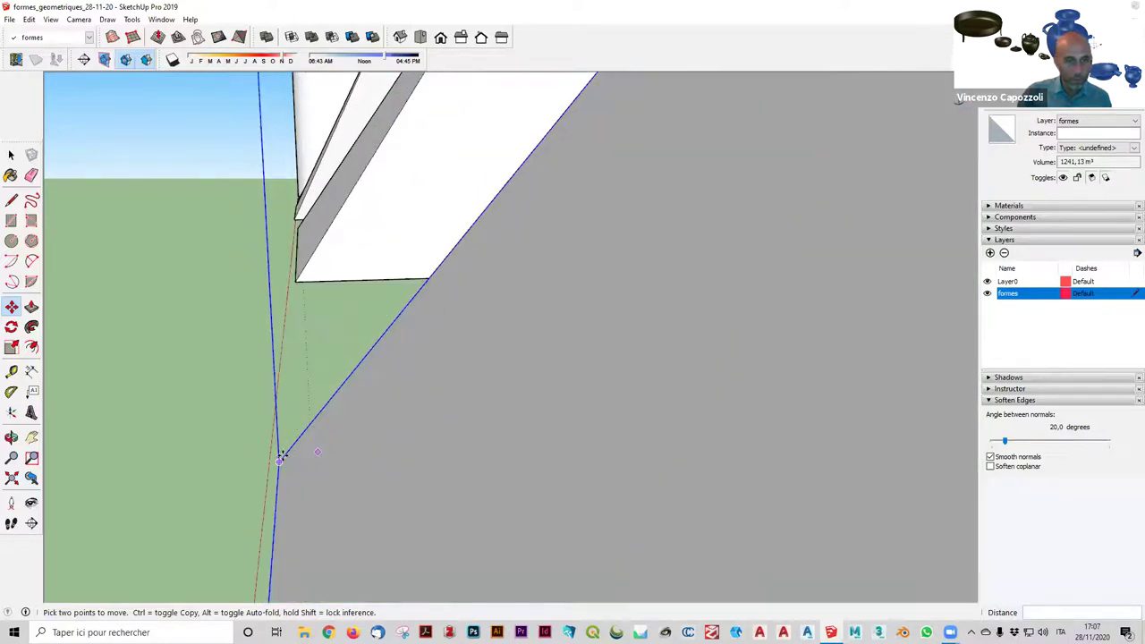
left_click(271, 458)
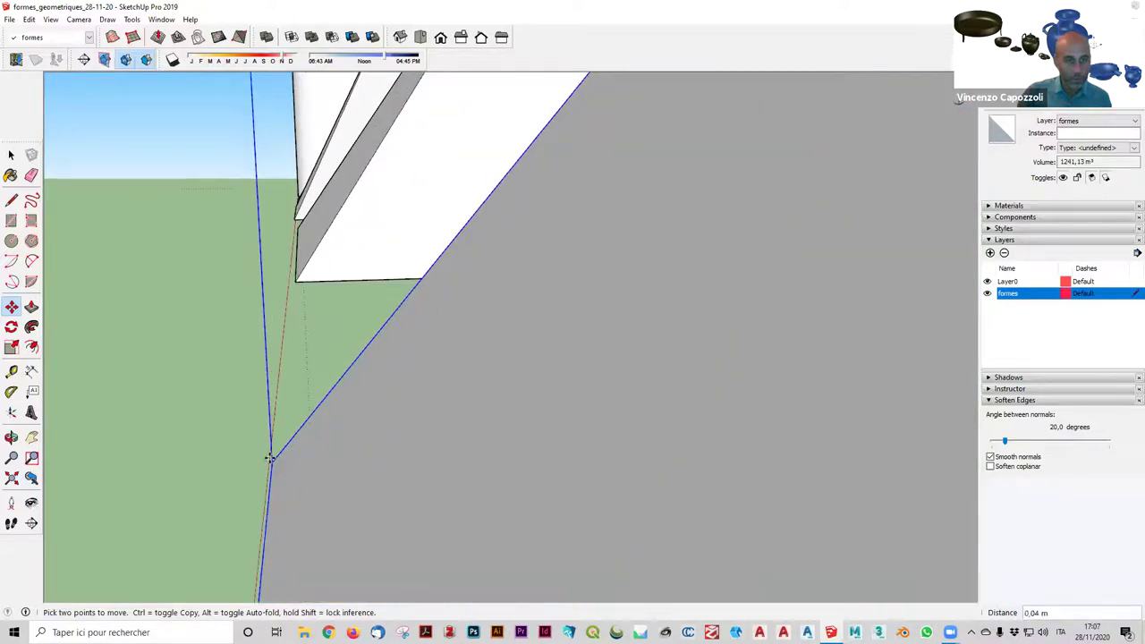
left_click(295, 377)
middle_click_drag(552, 434, 605, 421)
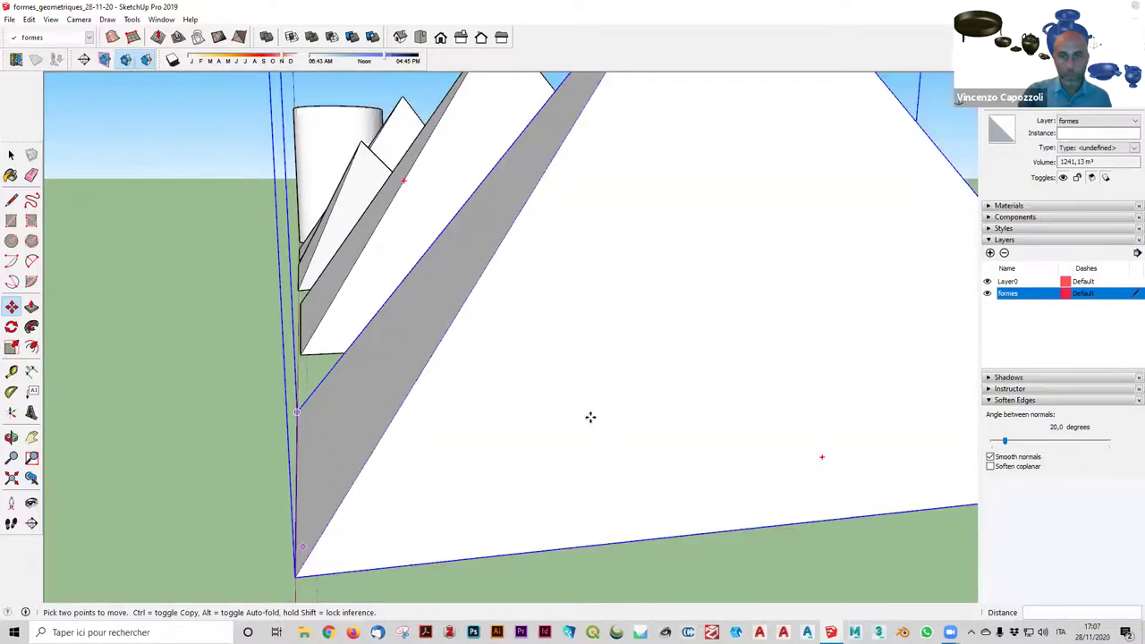
scroll(590, 417, "down", 5)
middle_click_drag(674, 534, 49, 483)
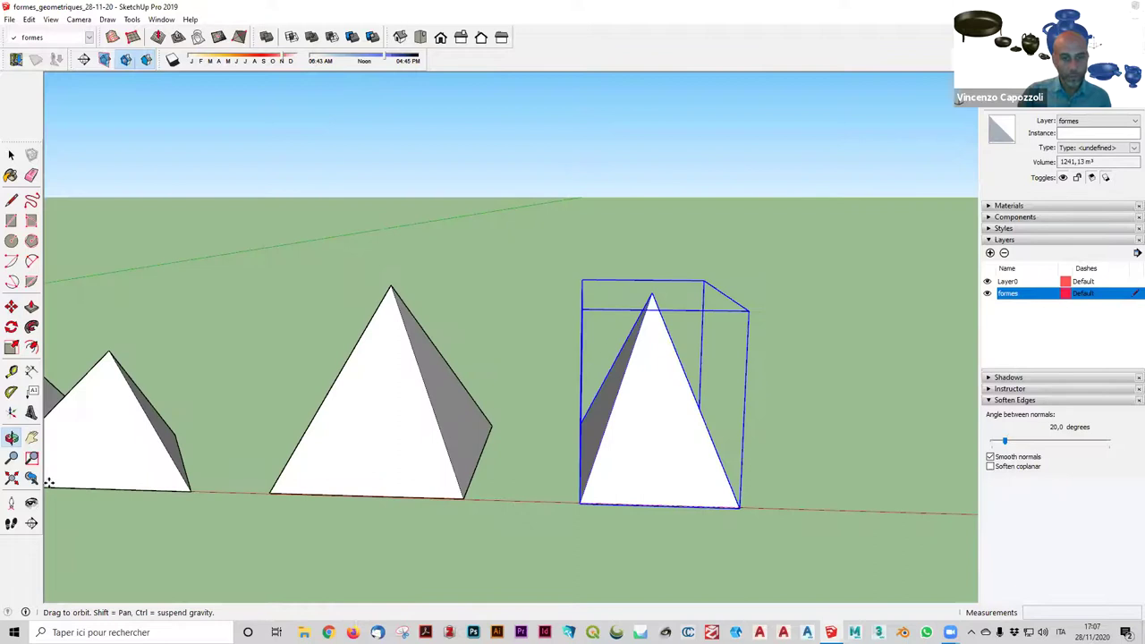
scroll(608, 351, "down", 3)
scroll(579, 319, "down", 3)
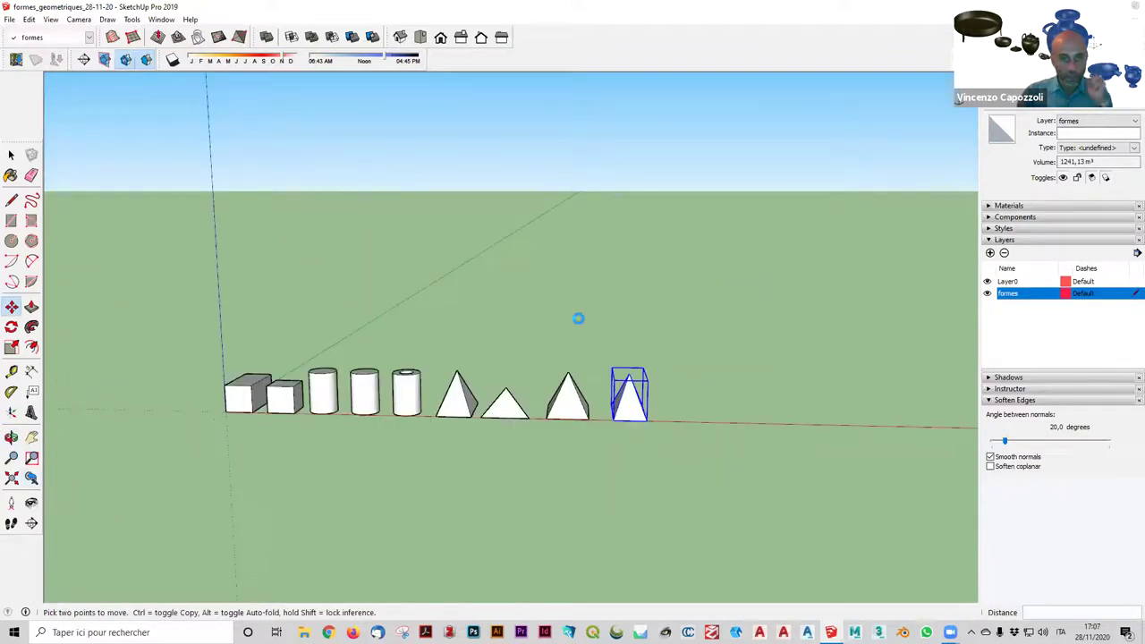
Clear the selection and orbit around the row of boxes, cylinders and pyramids.
left_click(681, 310)
middle_click_drag(620, 553, 636, 581)
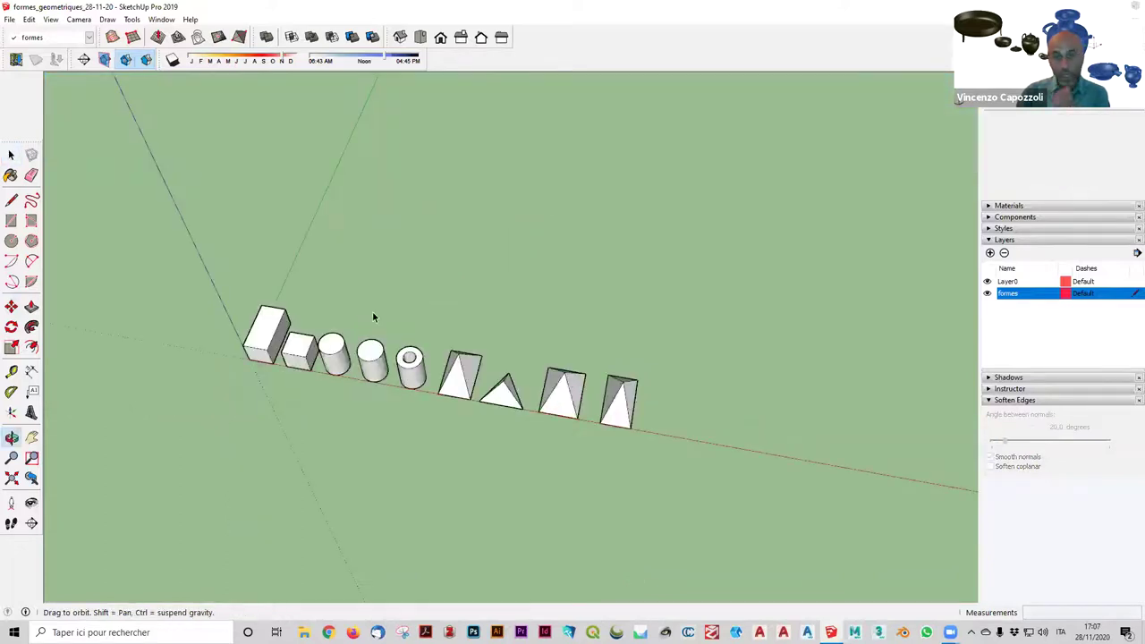
scroll(607, 423, "up", 3)
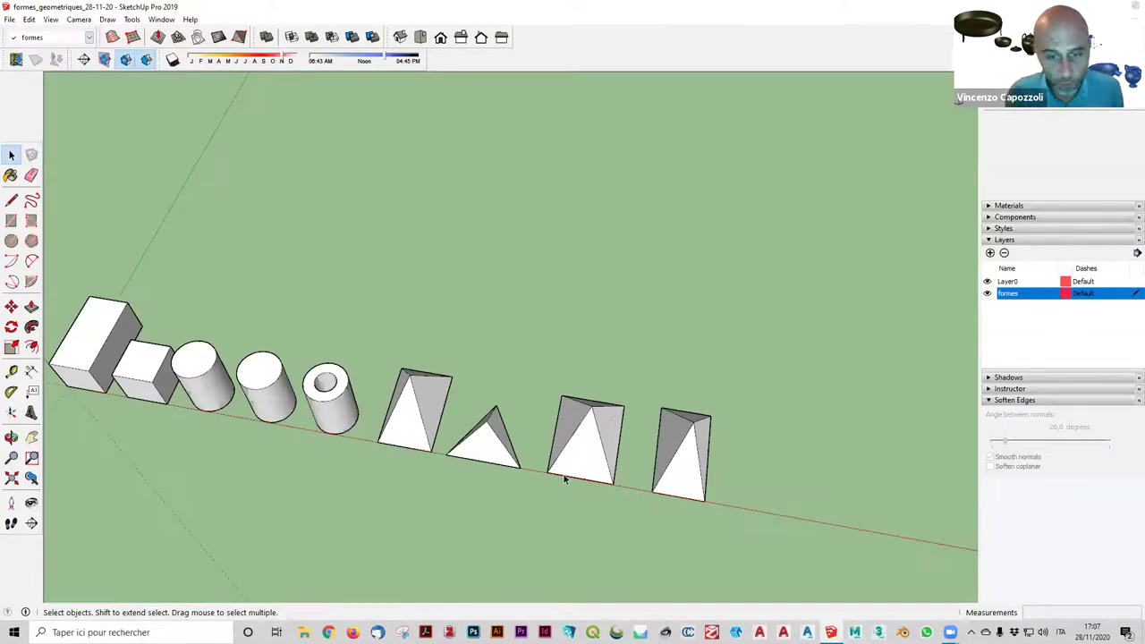
scroll(447, 416, "up", 2)
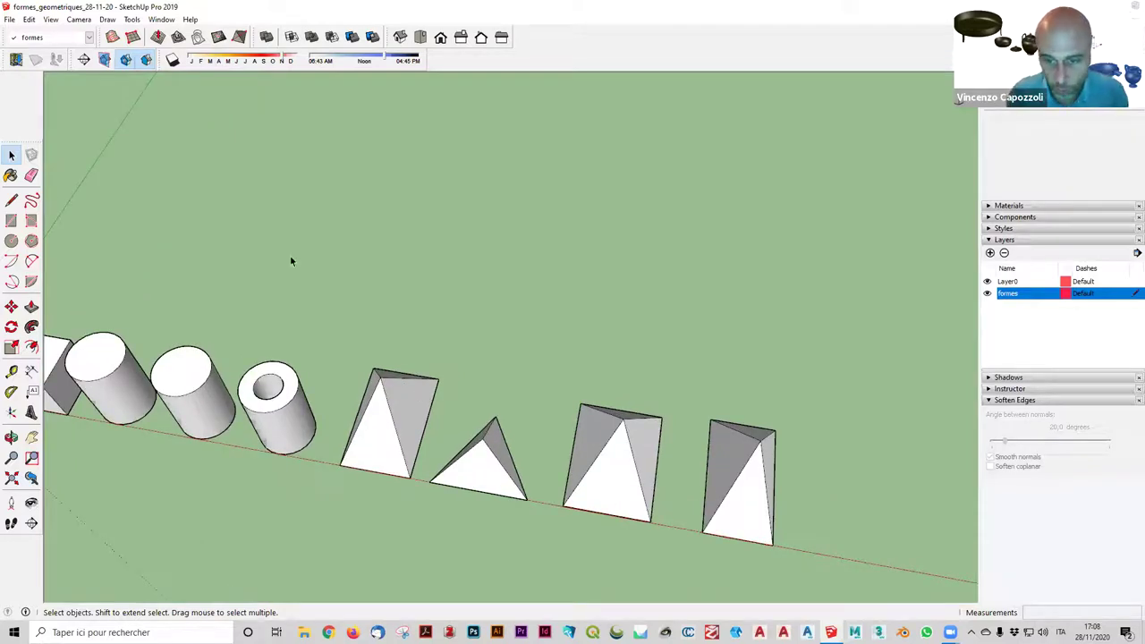
scroll(493, 255, "down", 3)
mouse_move(498, 260)
middle_mouse_down()
mouse_move(482, 123)
mouse_move(116, 171)
mouse_move(289, 465)
middle_mouse_up()
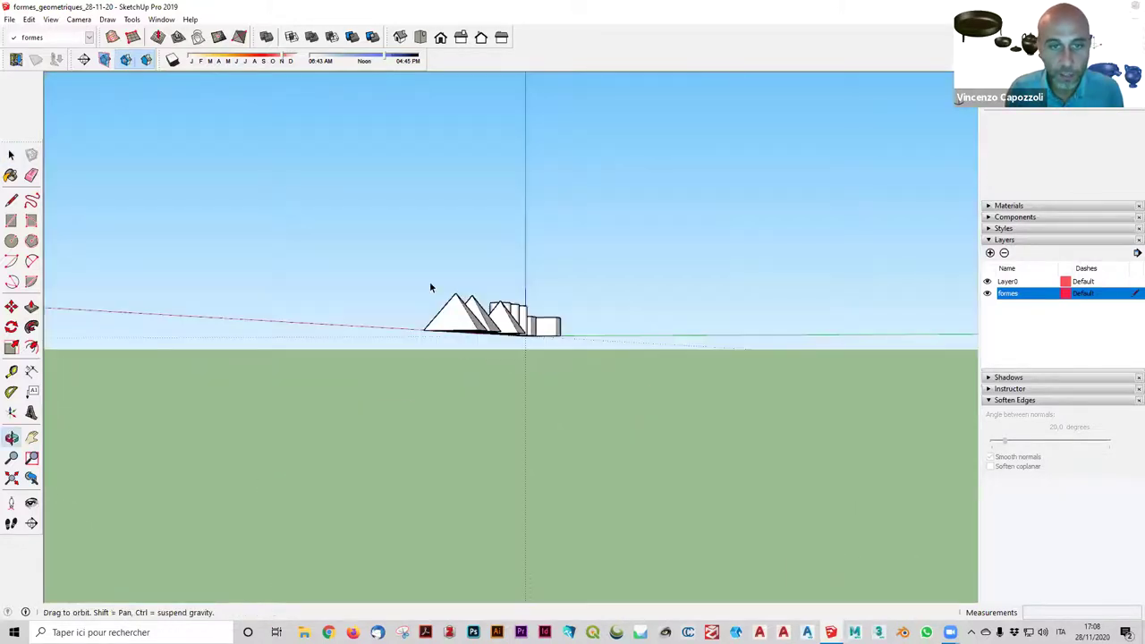
middle_click_drag(429, 283, 462, 214)
Set up a diagonal view of the row and activate the Circle tool.
scroll(471, 274, "up", 2)
mouse_move(677, 505)
middle_mouse_down()
mouse_move(769, 583)
mouse_move(864, 542)
middle_mouse_up()
mouse_move(683, 509)
middle_mouse_down()
mouse_move(613, 546)
mouse_move(555, 547)
middle_mouse_up()
mouse_move(856, 200)
middle_mouse_down()
mouse_move(809, 433)
mouse_move(639, 453)
mouse_move(603, 557)
mouse_move(508, 594)
middle_mouse_up()
mouse_move(577, 360)
middle_mouse_down()
mouse_move(659, 382)
mouse_move(627, 522)
middle_mouse_up()
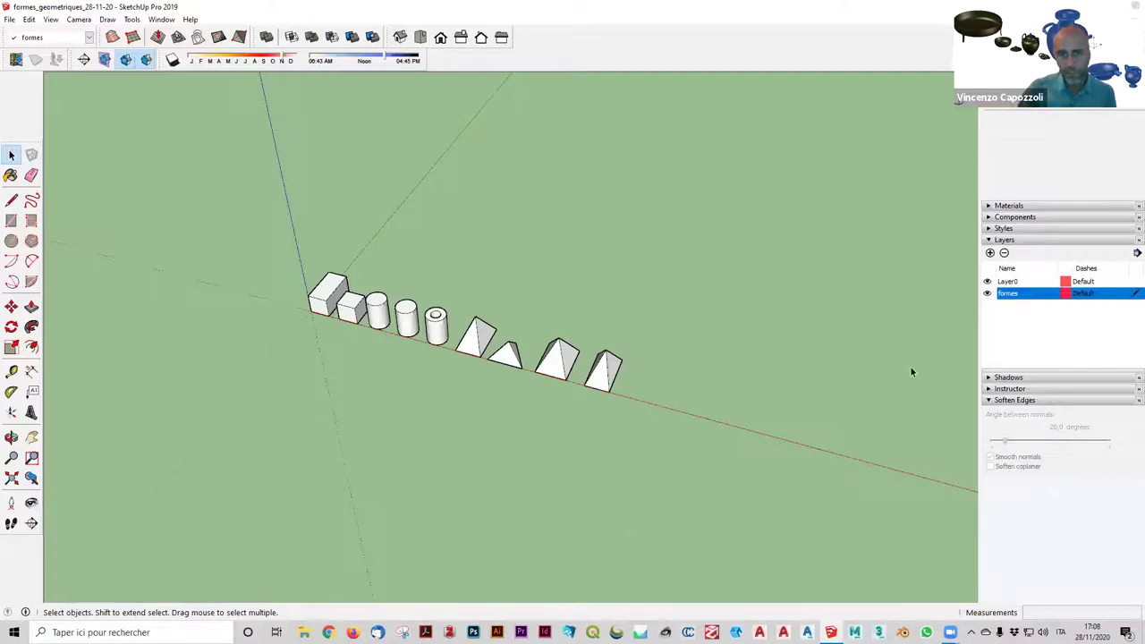
middle_click_drag(910, 366, 630, 523)
key("c")
scroll(631, 523, "up", 2)
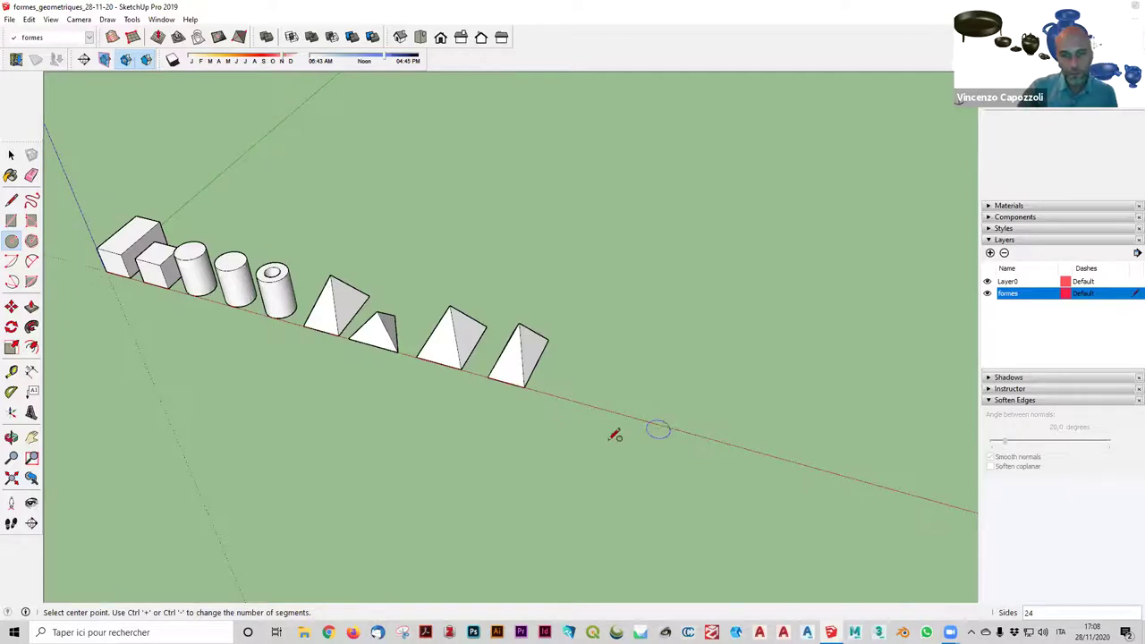
Draw a radius-5 circle centred on the red axis just past the fourth pyramid.
scroll(615, 434, "up", 2)
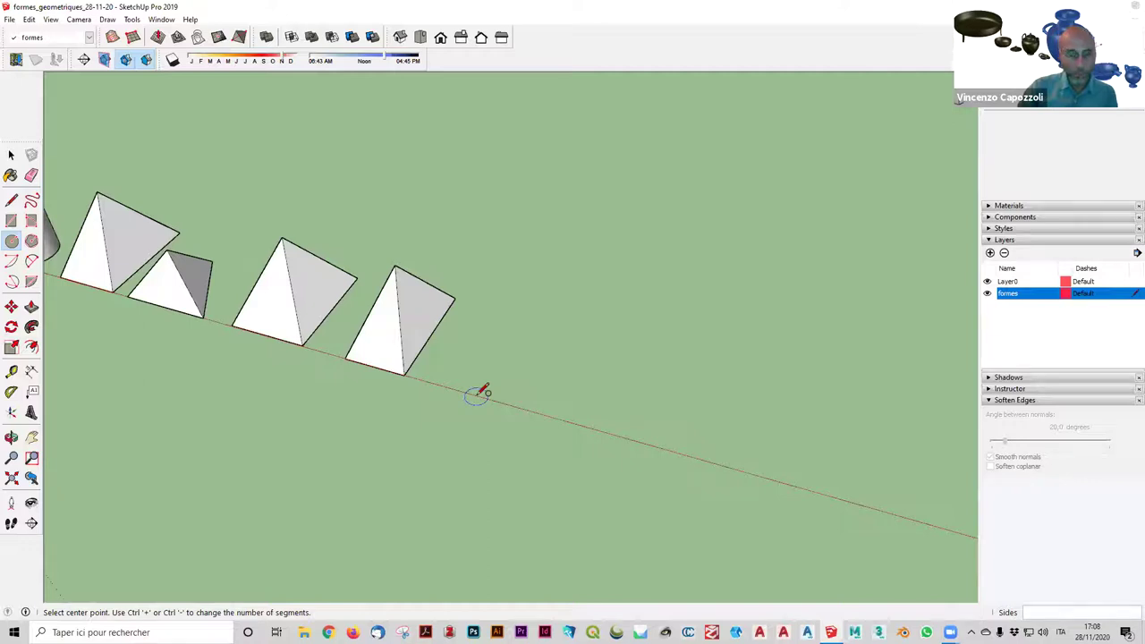
scroll(518, 397, "up", 1)
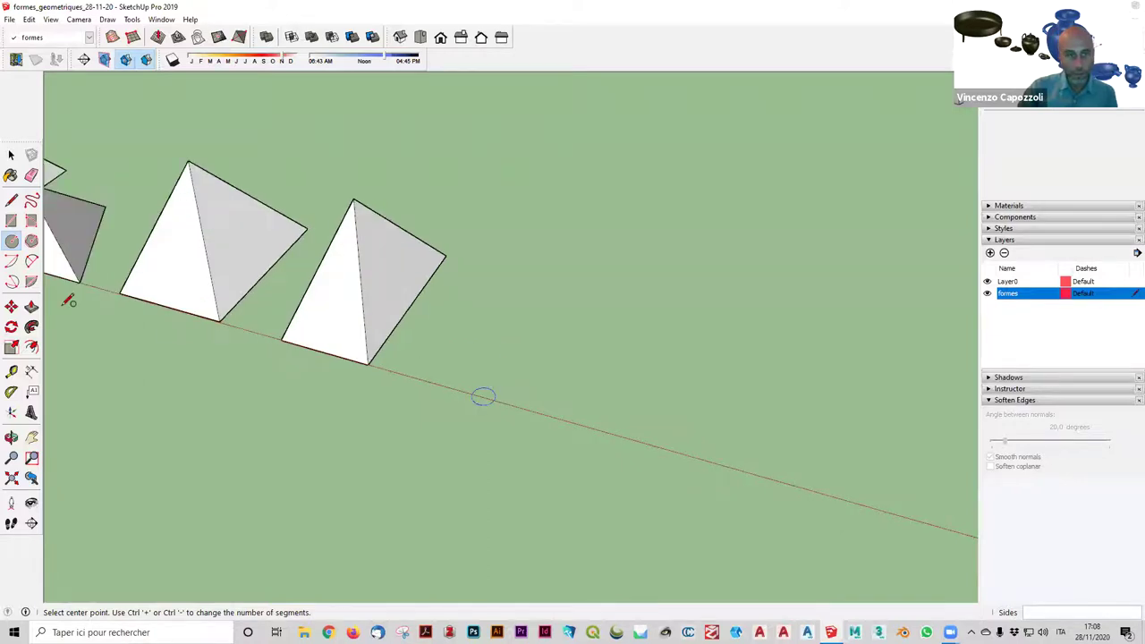
scroll(67, 298, "down", 3)
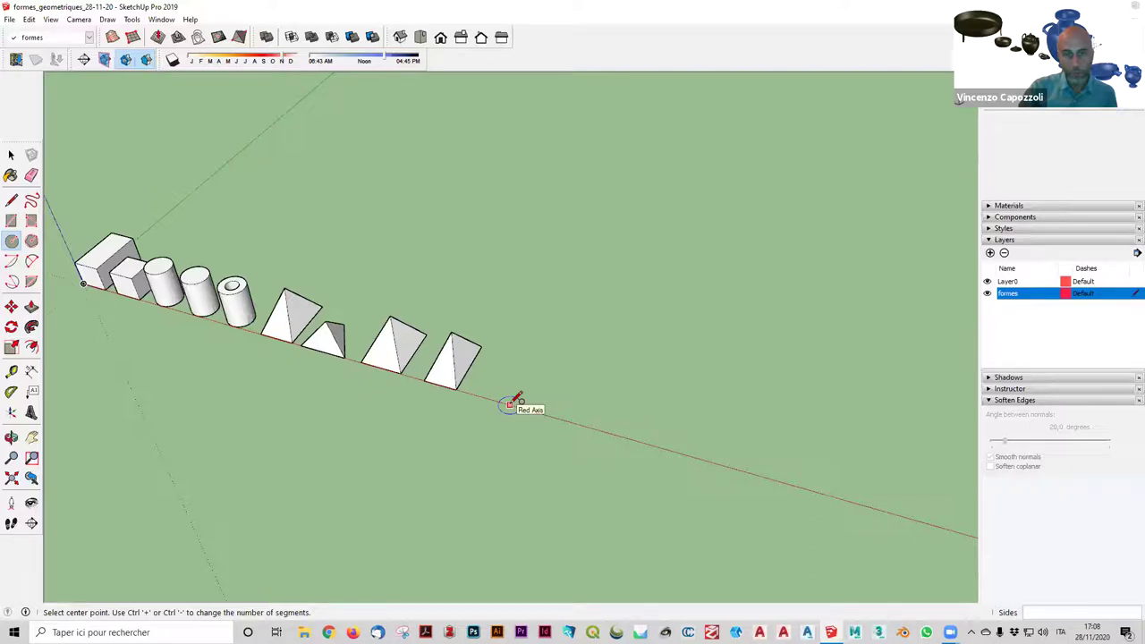
left_click(509, 404)
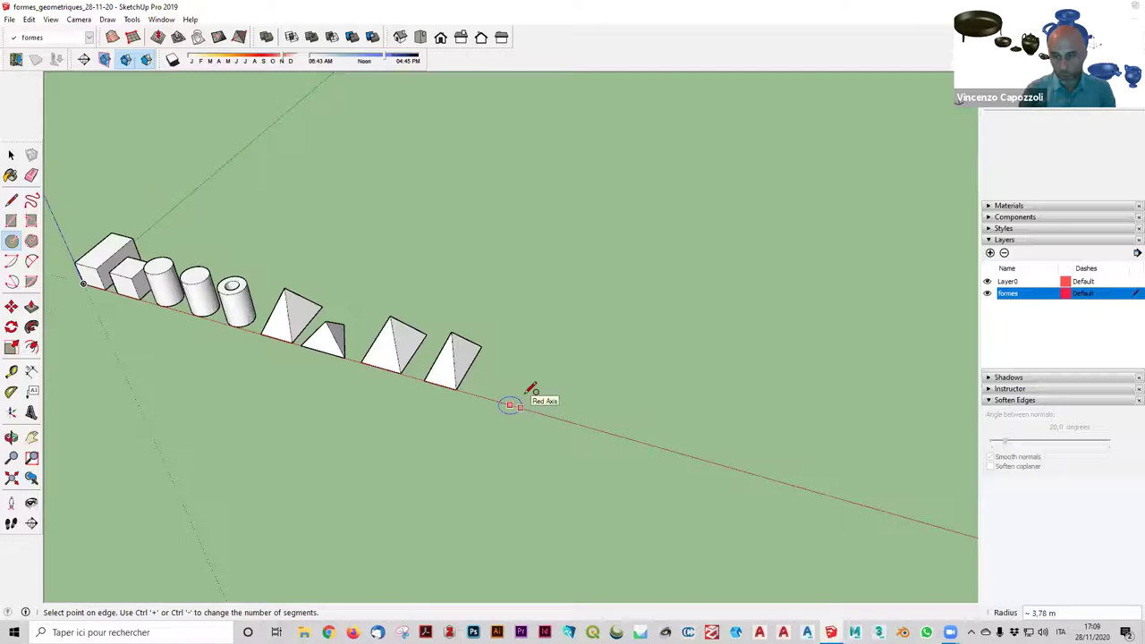
type("5")
key("Return")
scroll(528, 338, "up", 3)
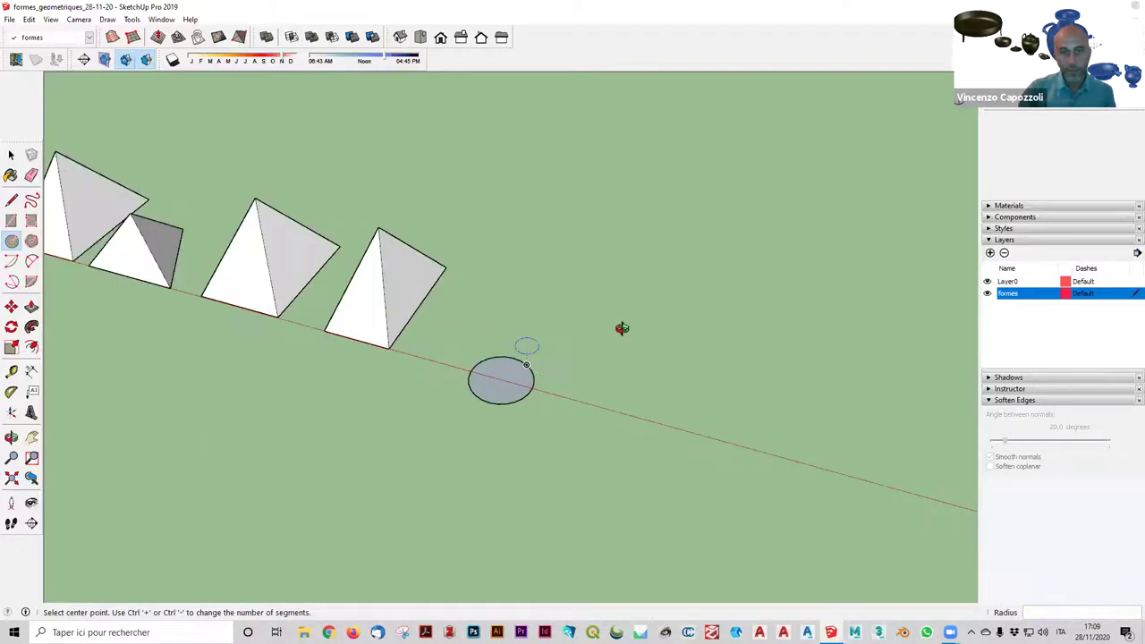
middle_click_drag(621, 327, 621, 223)
middle_click_drag(629, 299, 640, 296)
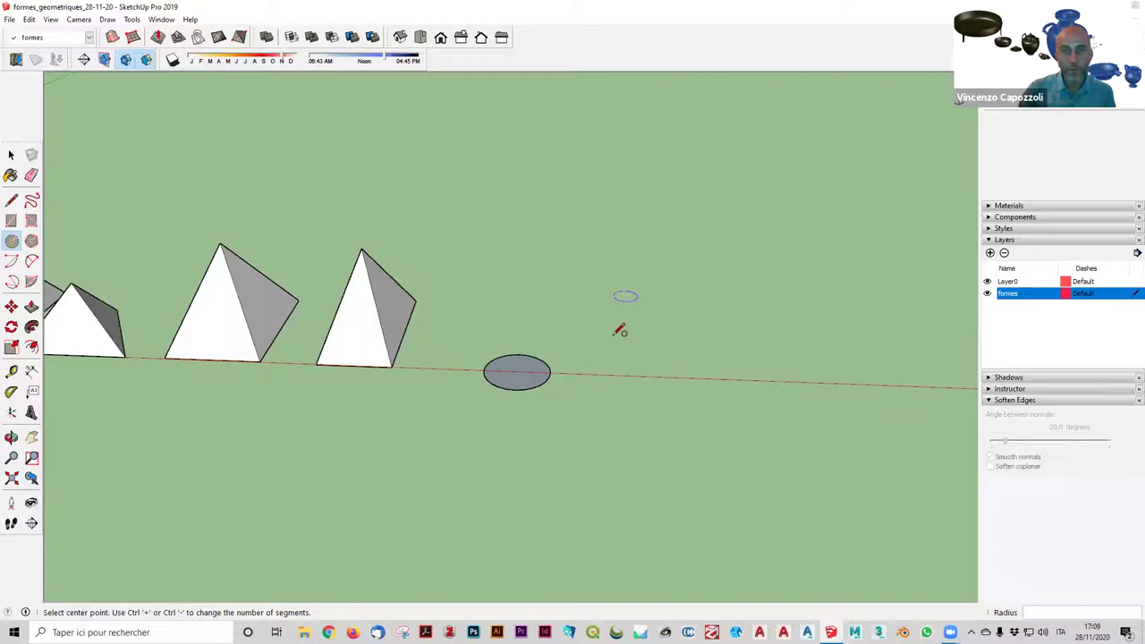
scroll(507, 352, "up", 3)
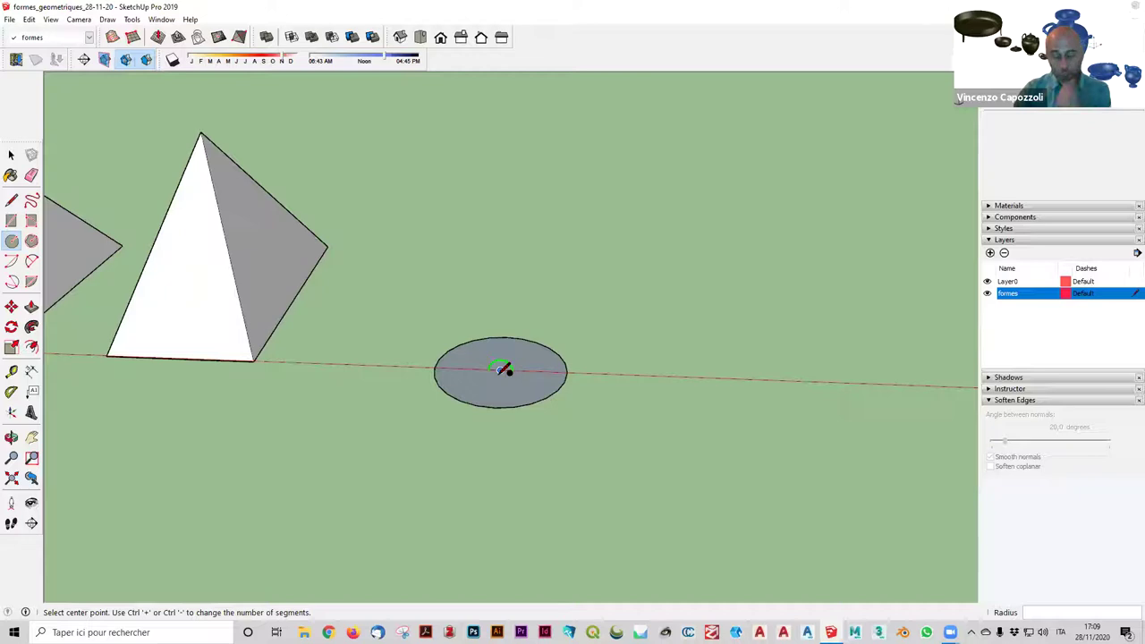
left_click(500, 370)
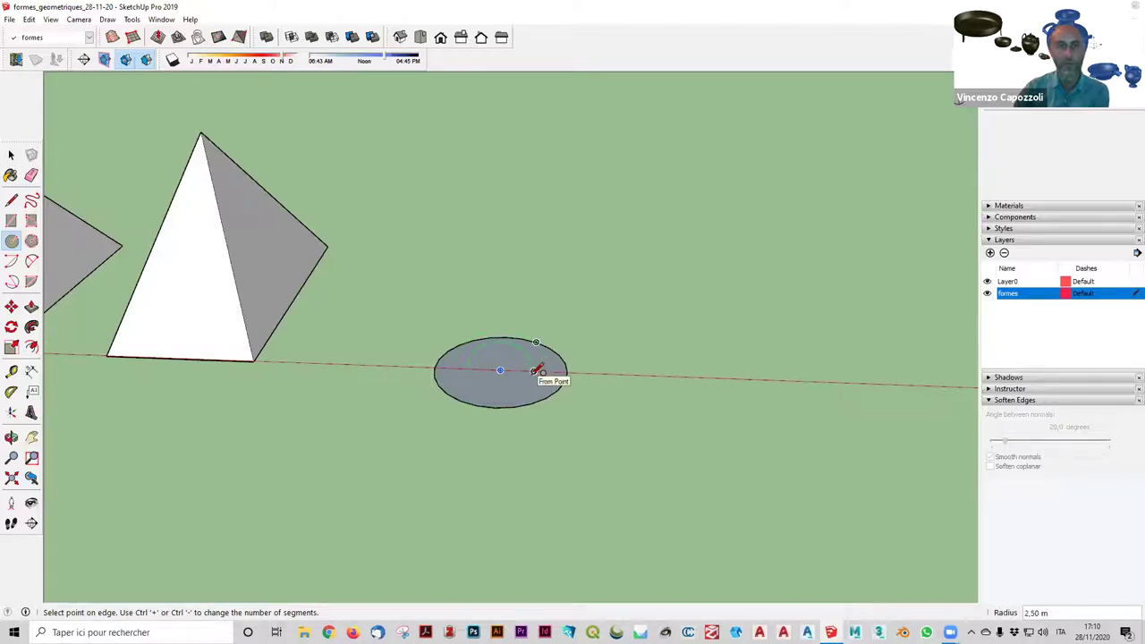
left_click(537, 369)
middle_click_drag(470, 222, 617, 296)
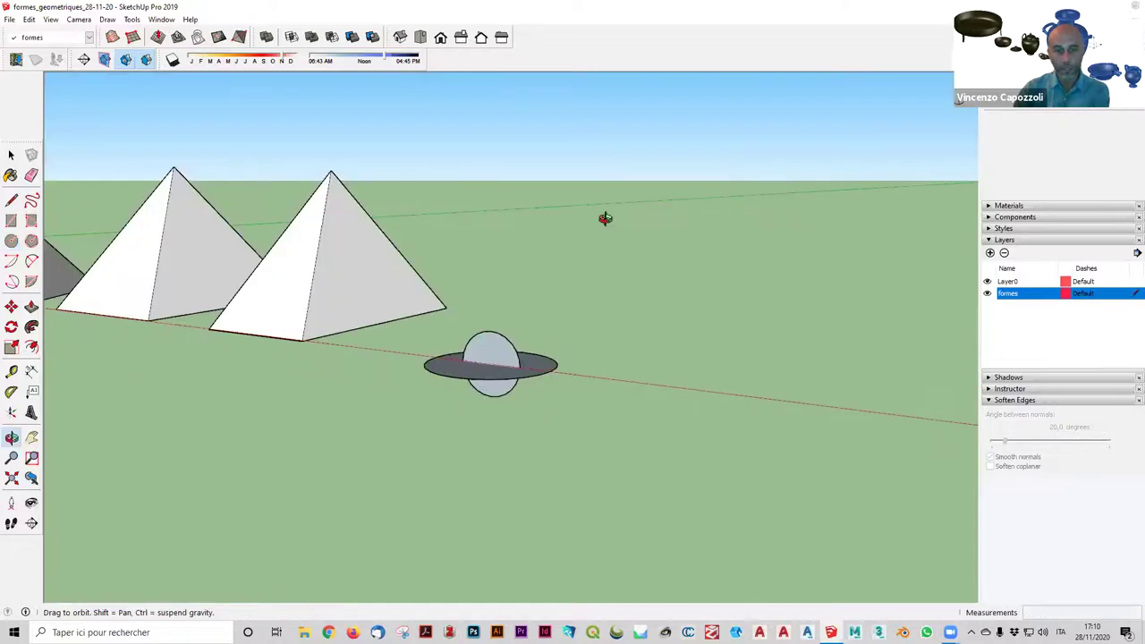
middle_click_drag(605, 218, 524, 310)
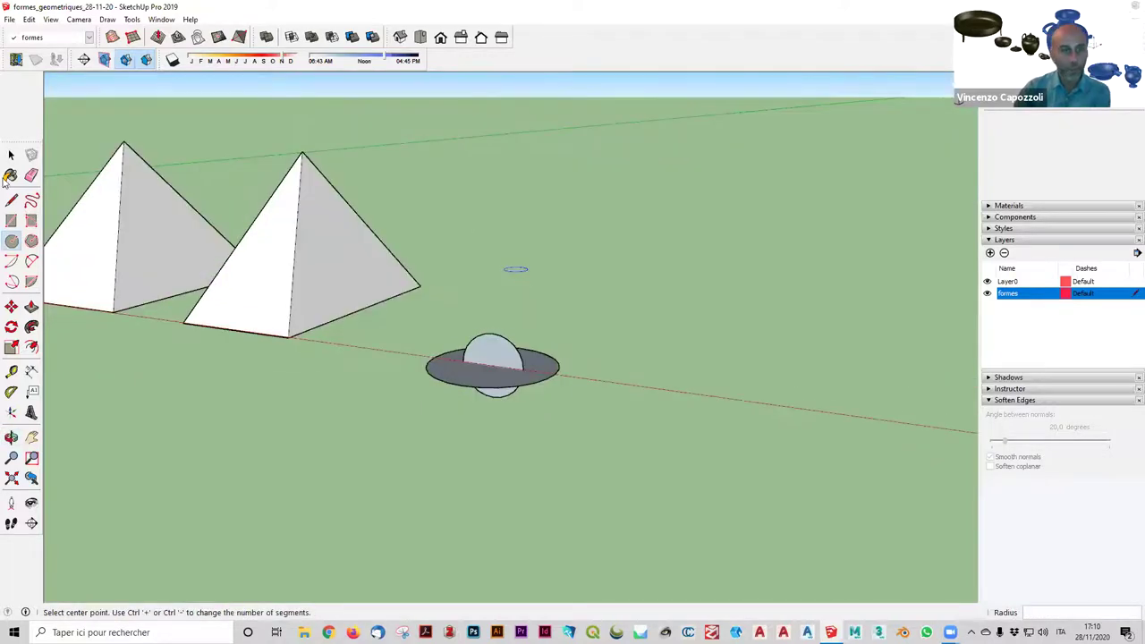
scroll(515, 268, "up", 3)
key("space")
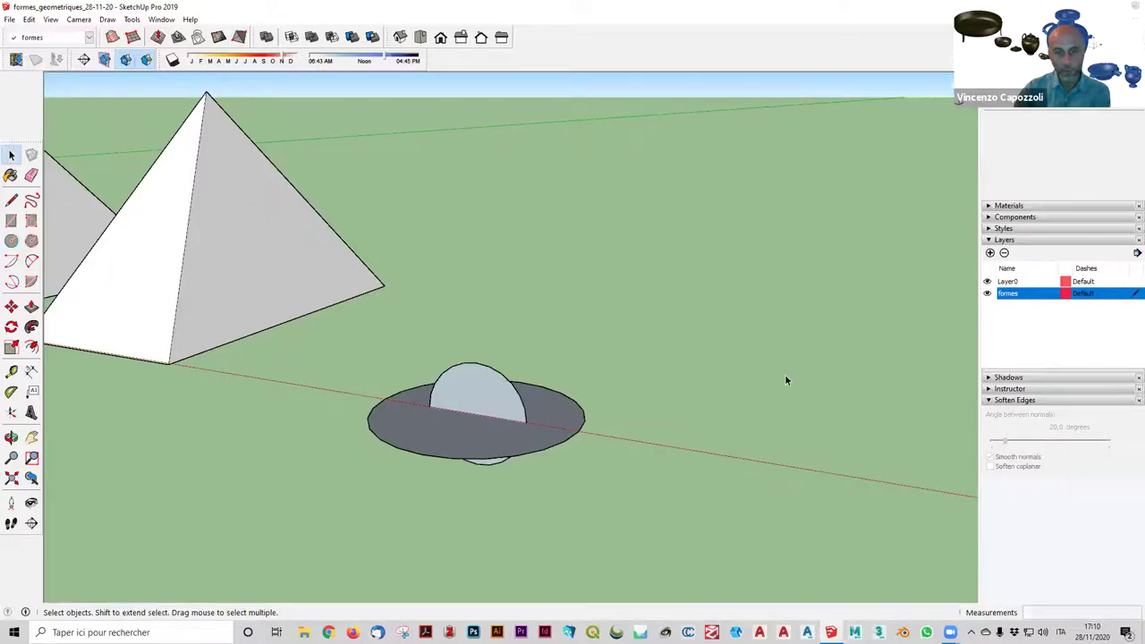
left_click(492, 393)
left_click(533, 491)
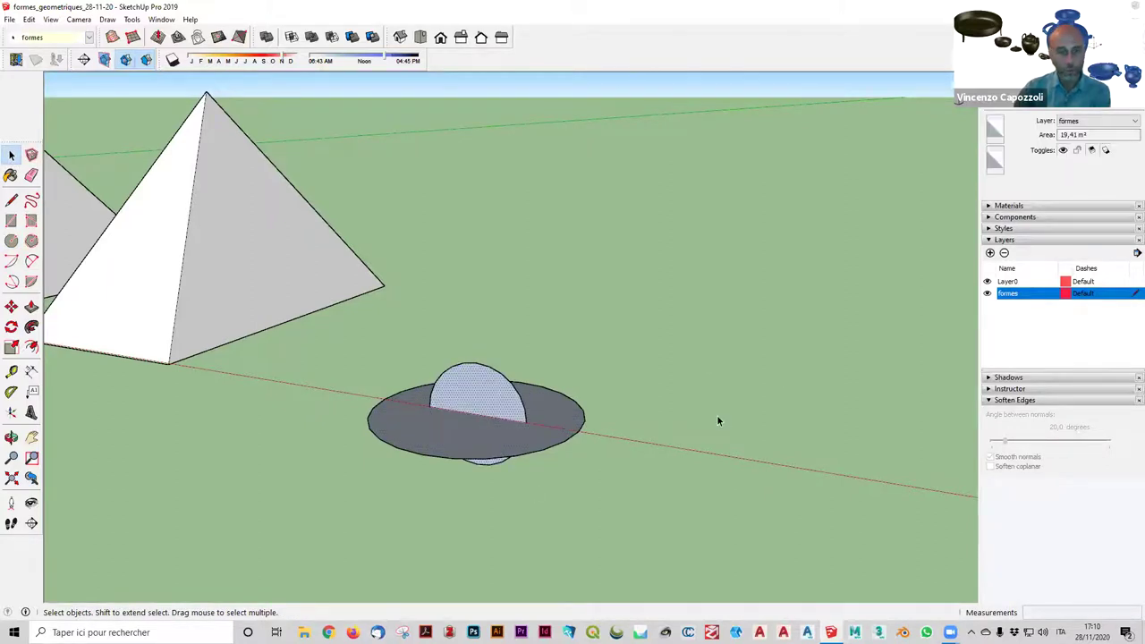
scroll(717, 416, "down", 2)
middle_click_drag(751, 435, 685, 504)
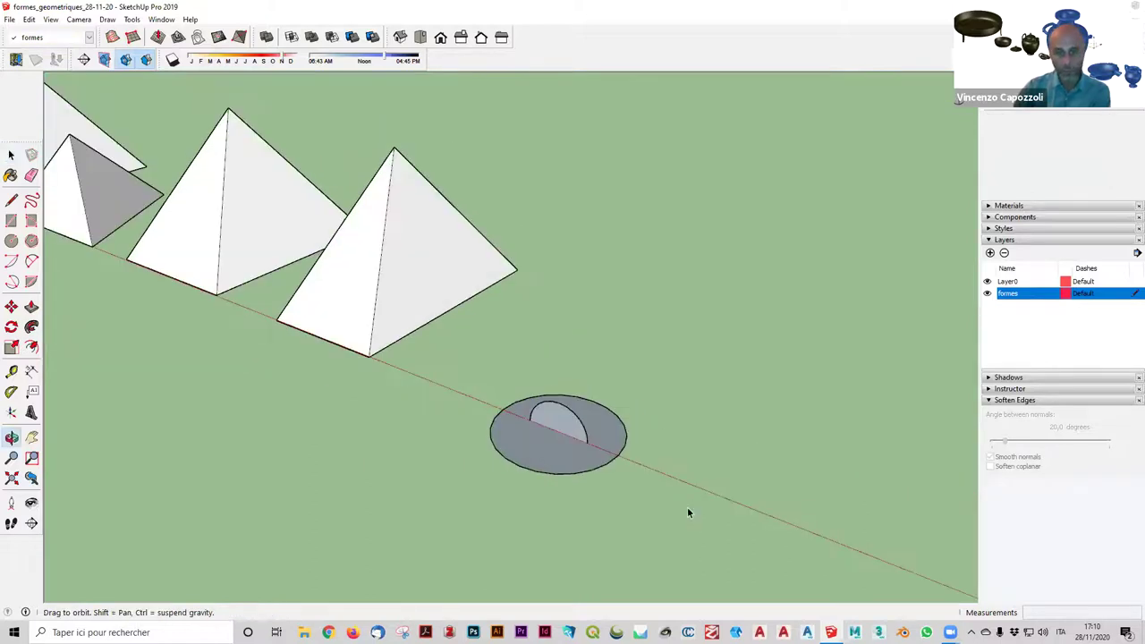
scroll(706, 393, "down", 2)
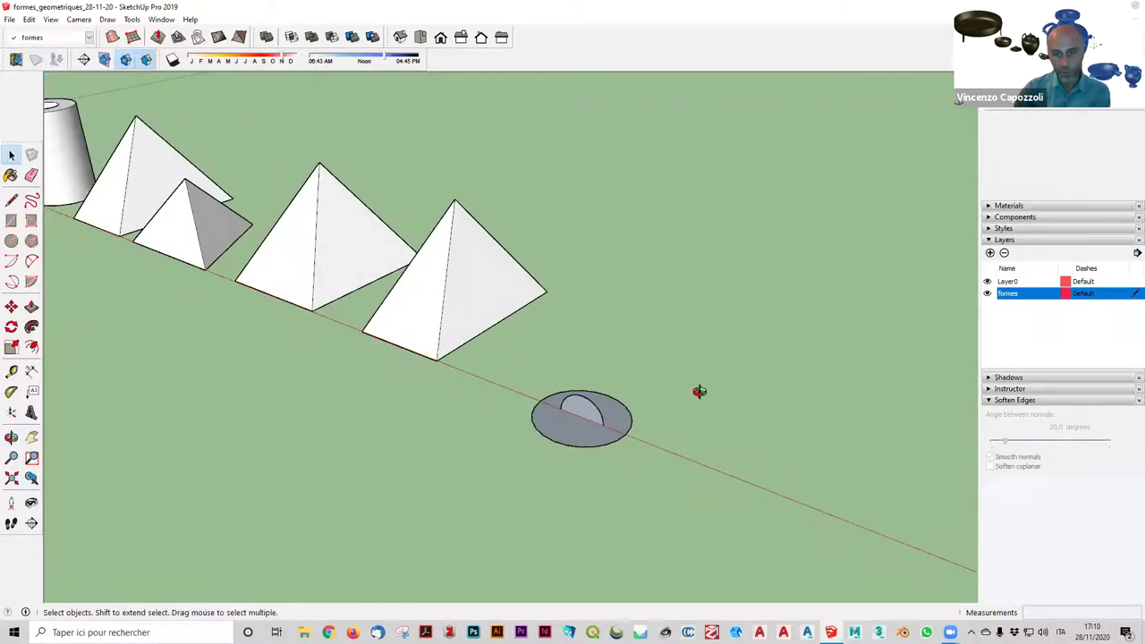
scroll(679, 403, "up", 3)
middle_click_drag(613, 463, 606, 463)
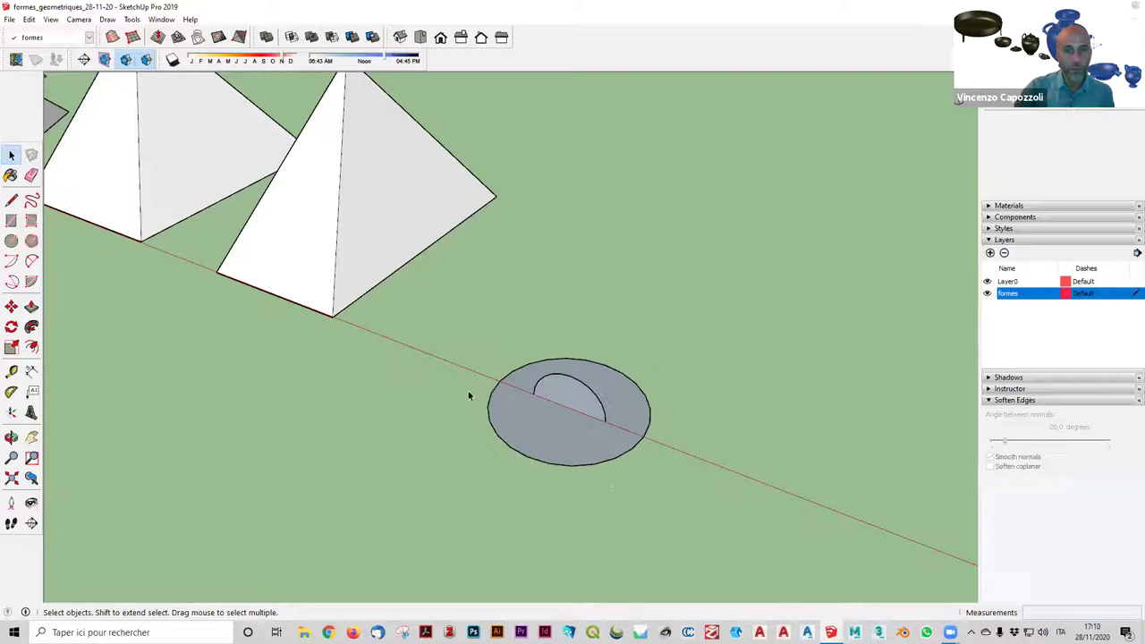
Sweep the half-disc face along the ground circle with Follow Me to form a sphere.
left_click(561, 464)
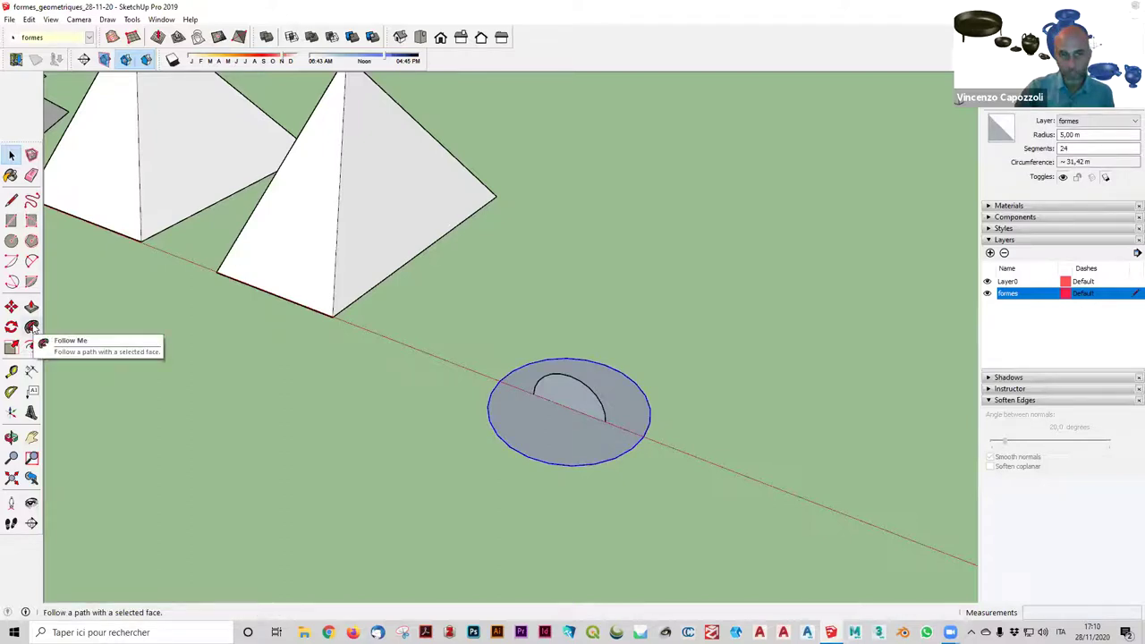
left_click(32, 327)
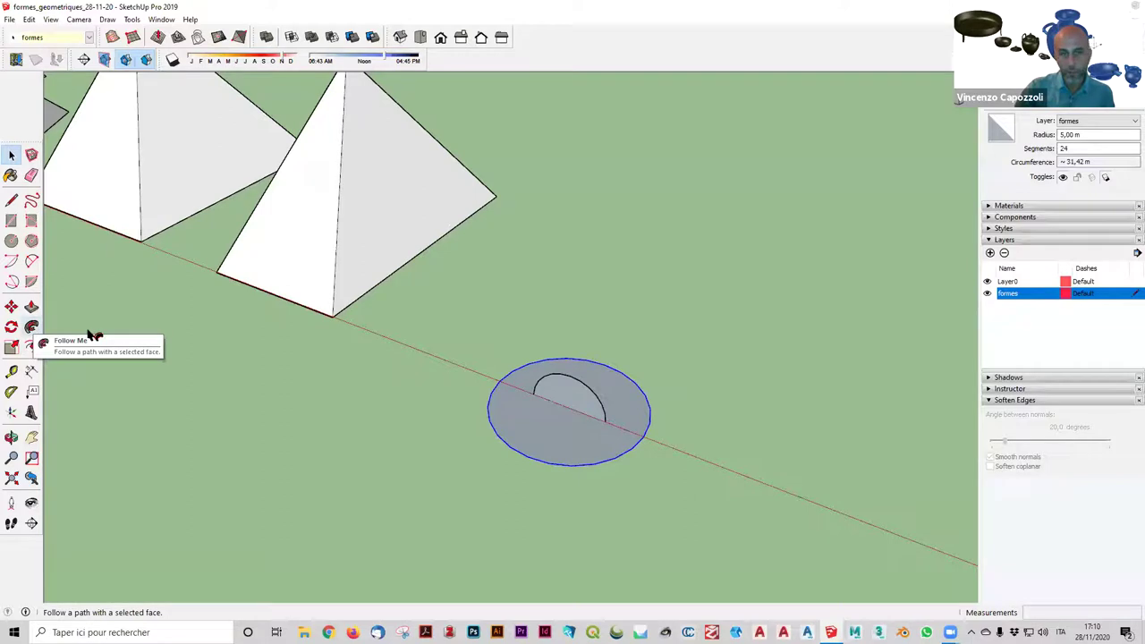
left_click(569, 393)
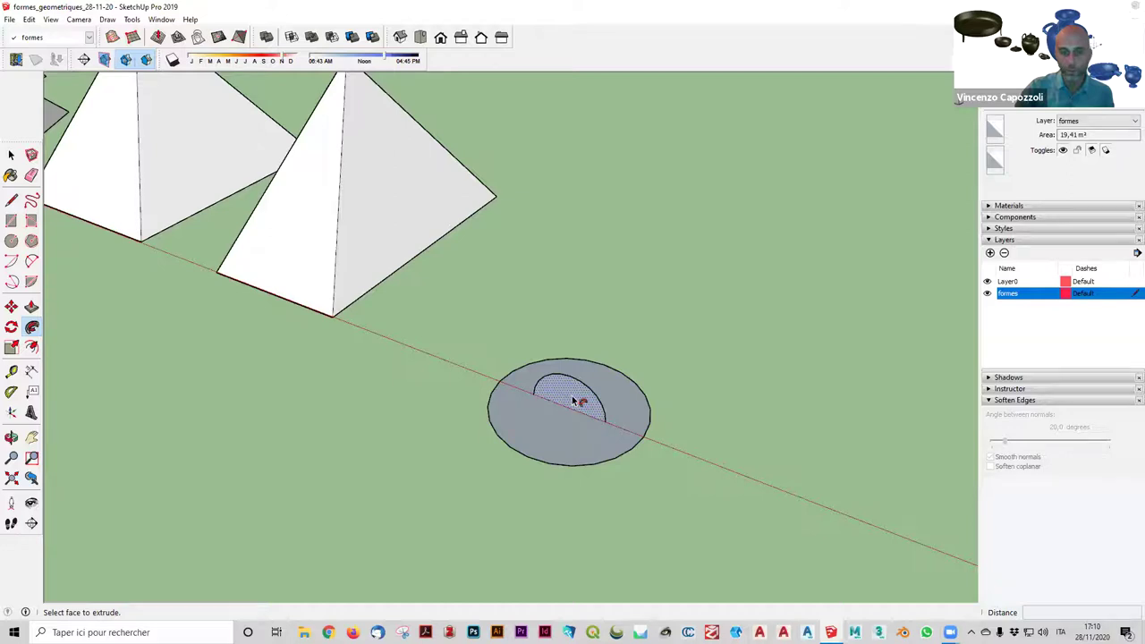
left_click(573, 400)
Orbit around the new 2.50 m sphere and its disc to inspect them.
middle_click_drag(665, 223, 664, 225)
mouse_move(665, 224)
left_mouse_down()
mouse_move(805, 555)
mouse_move(569, 260)
left_mouse_up()
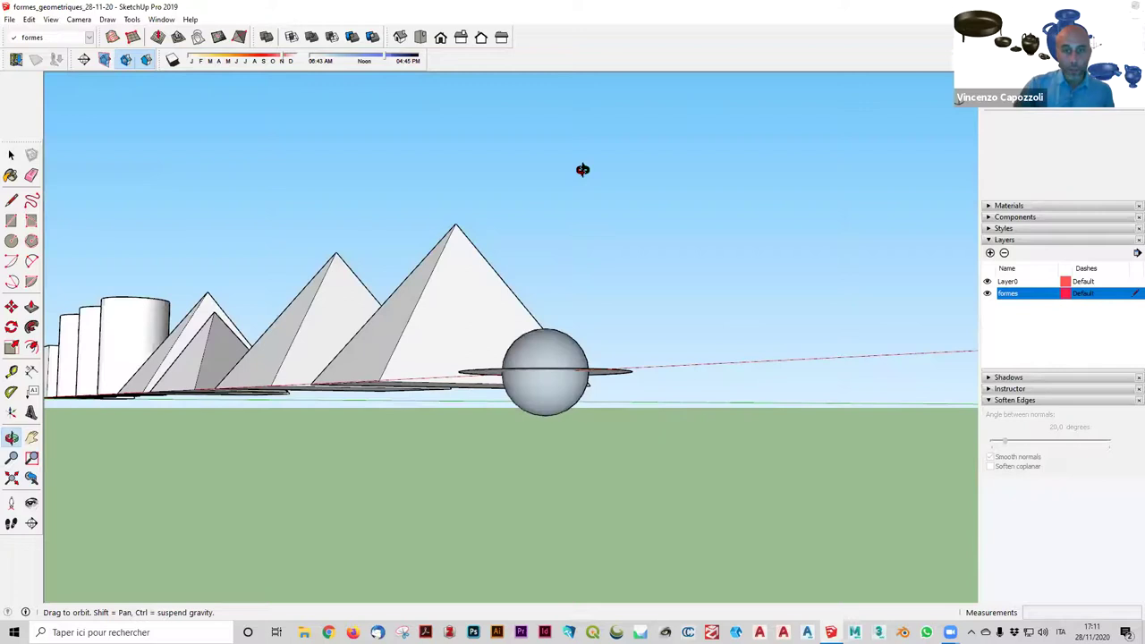
left_click_drag(582, 170, 690, 417)
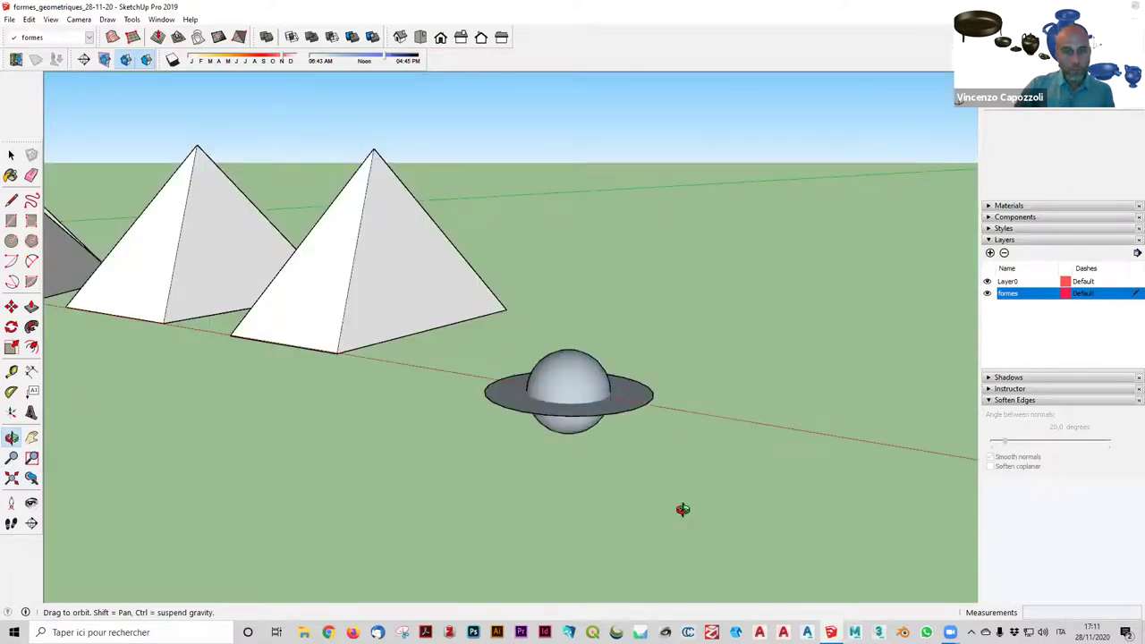
left_click_drag(683, 509, 666, 472)
mouse_move(666, 465)
middle_mouse_down()
mouse_move(610, 385)
mouse_move(571, 394)
middle_mouse_up()
key("space")
middle_click_drag(577, 447, 575, 447)
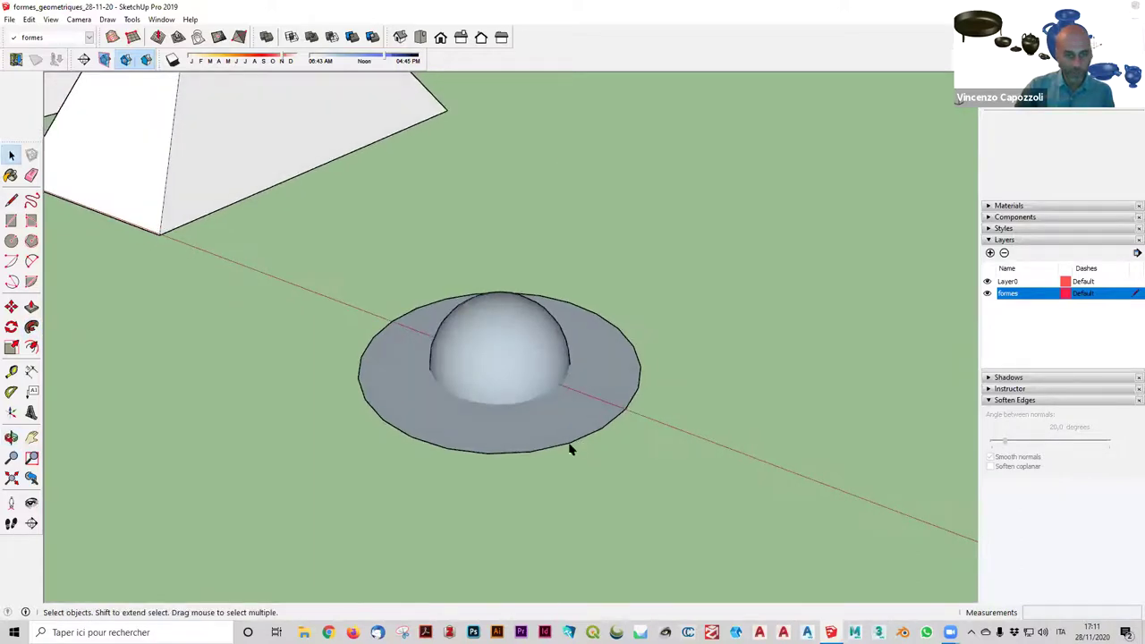
middle_click_drag(556, 381, 570, 421)
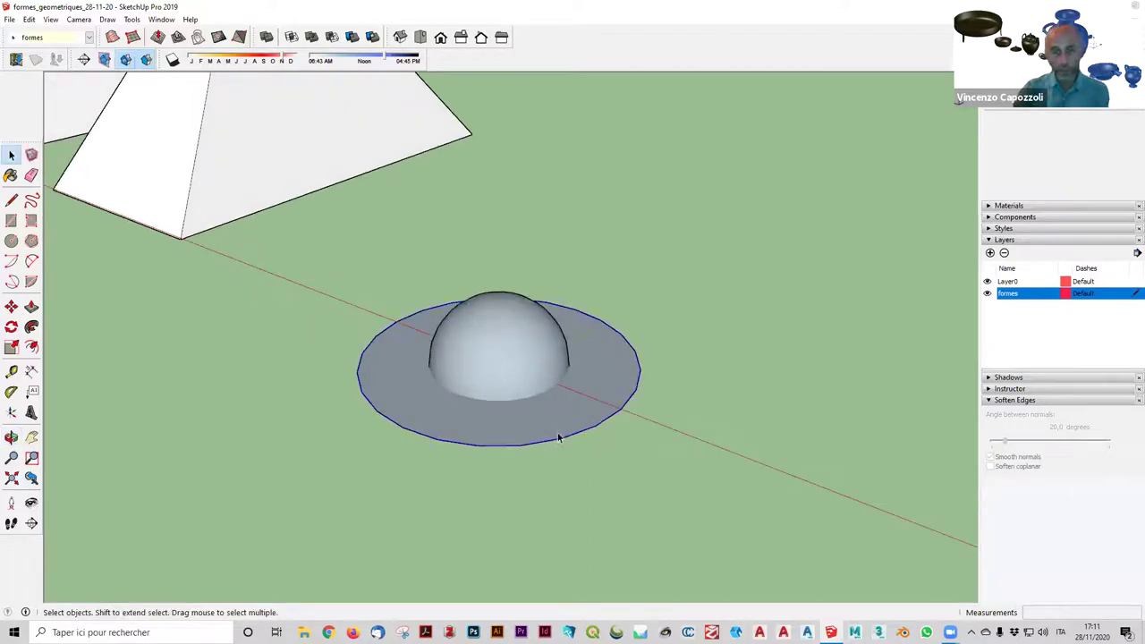
Delete the ground disc's circle edge and inspect the lone sphere from several views.
left_click(558, 439)
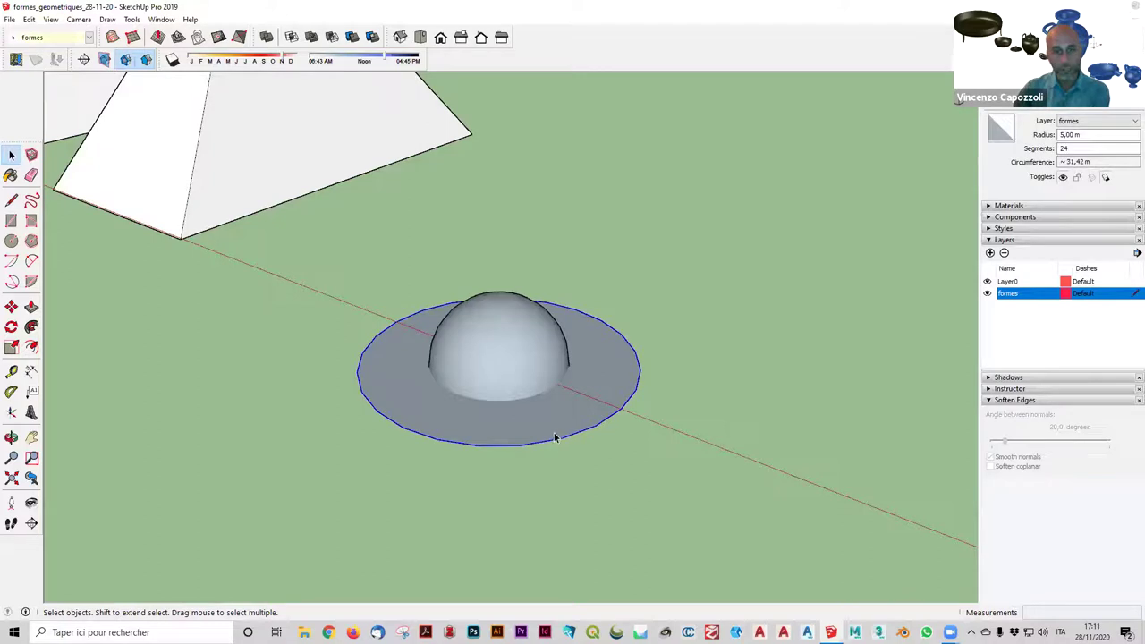
key("Delete")
middle_click_drag(649, 104, 651, 237)
mouse_move(651, 237)
left_mouse_down()
mouse_move(650, 84)
mouse_move(475, 558)
left_mouse_up()
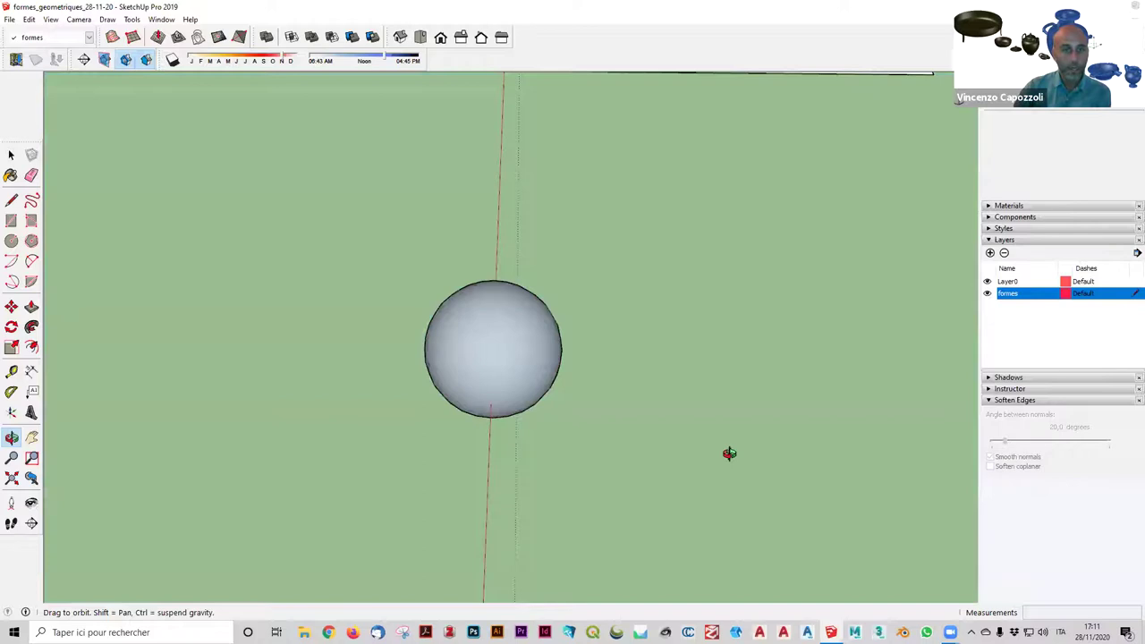
middle_click_drag(728, 452, 514, 361)
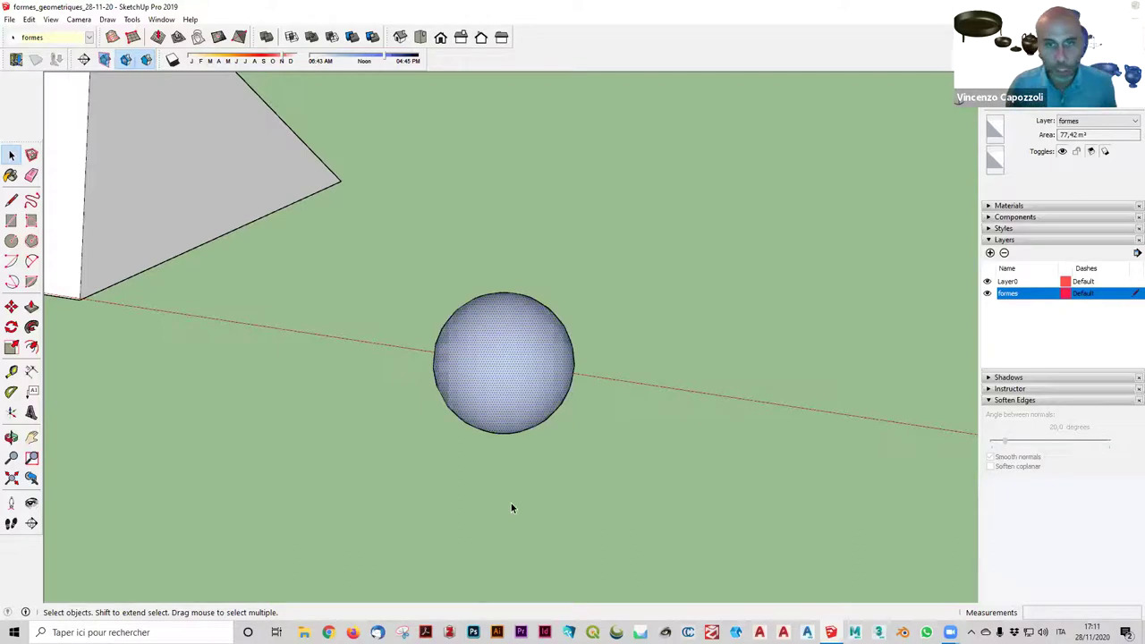
scroll(492, 333, "up", 3)
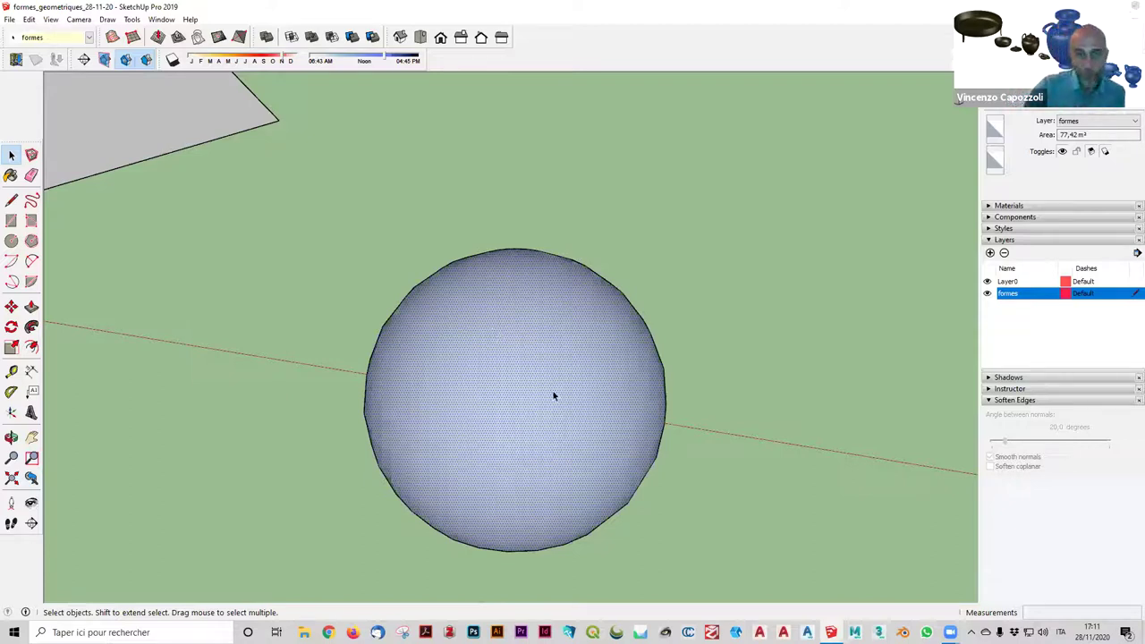
scroll(542, 384, "down", 2)
scroll(531, 371, "down", 3)
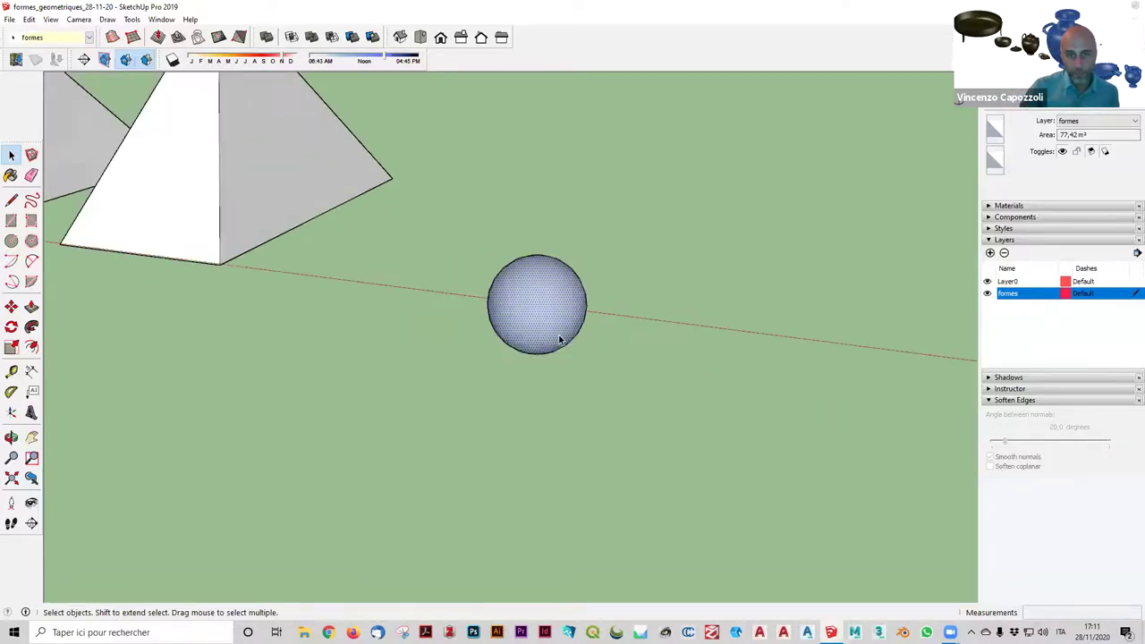
scroll(569, 370, "up", 1)
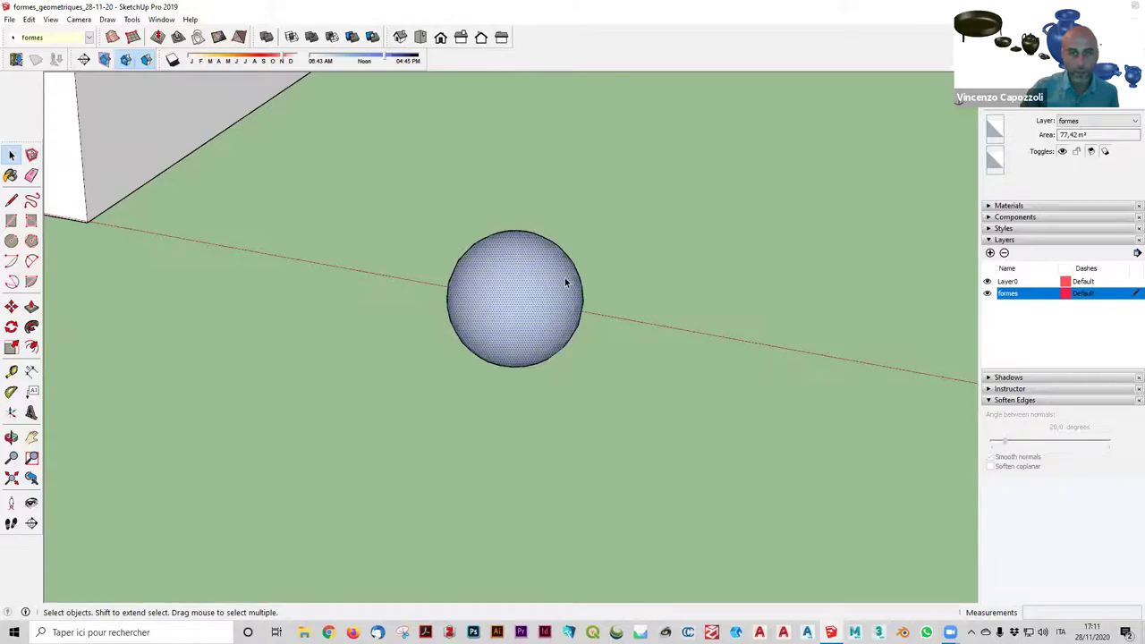
Select the whole sphere with its edges and orbit to a side view of it.
double_click(540, 314)
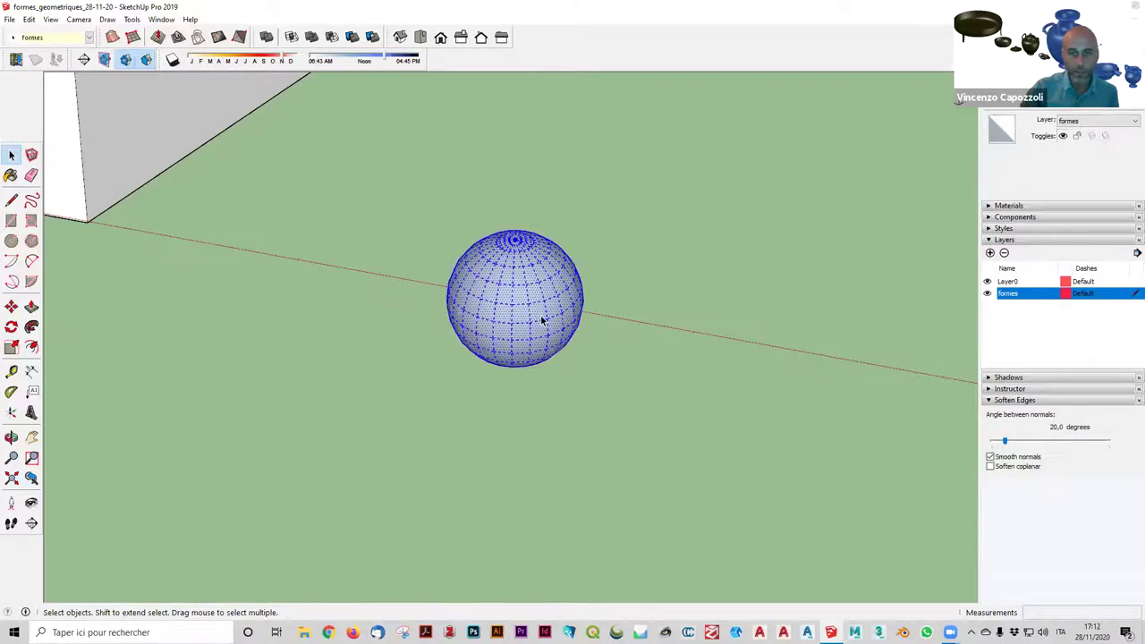
key("Escape")
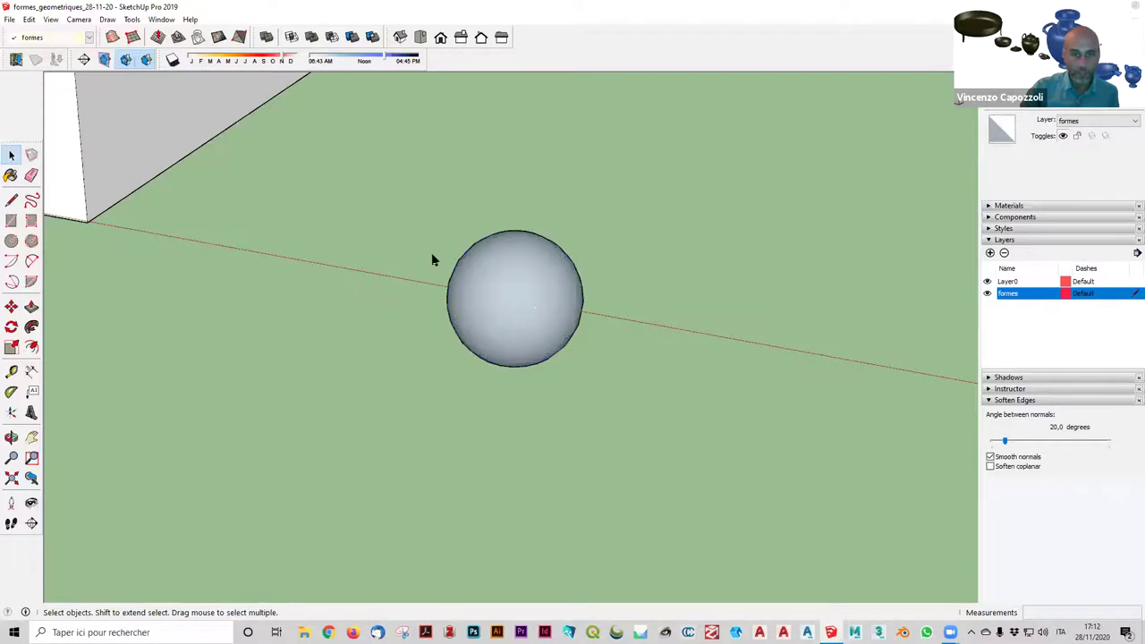
left_click(511, 309)
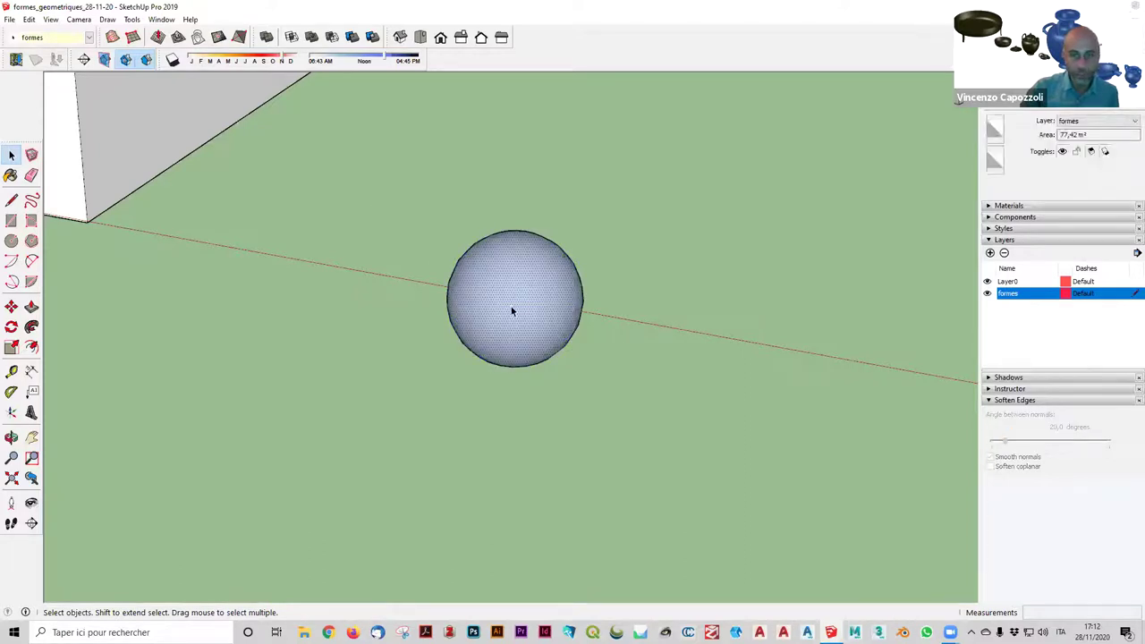
double_click(514, 309)
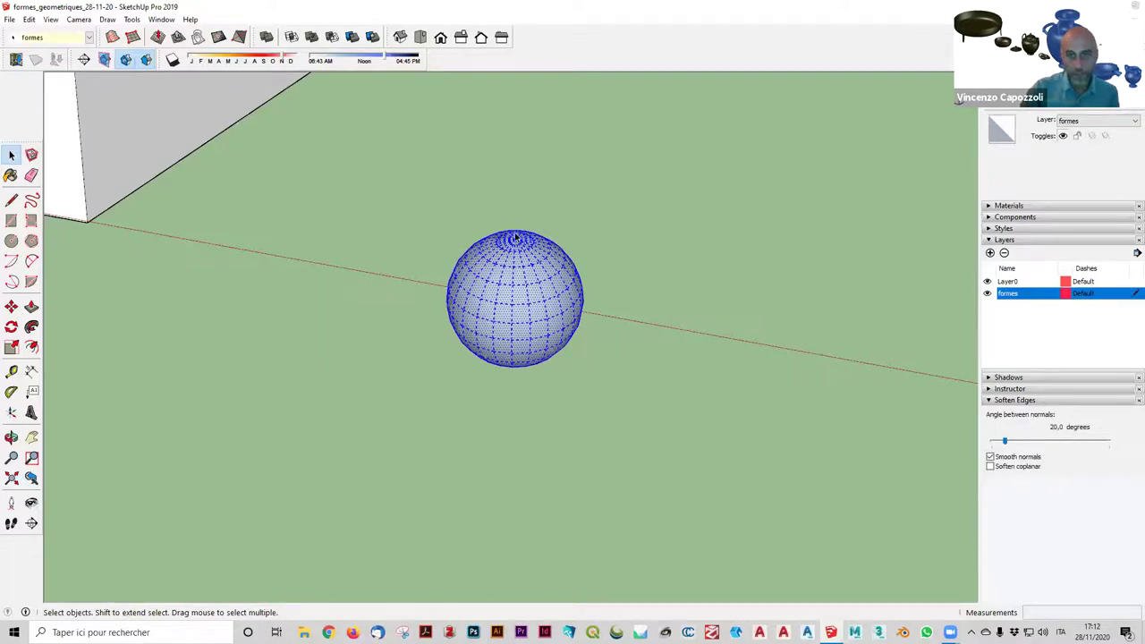
scroll(659, 278, "up", 3)
scroll(590, 257, "up", 2)
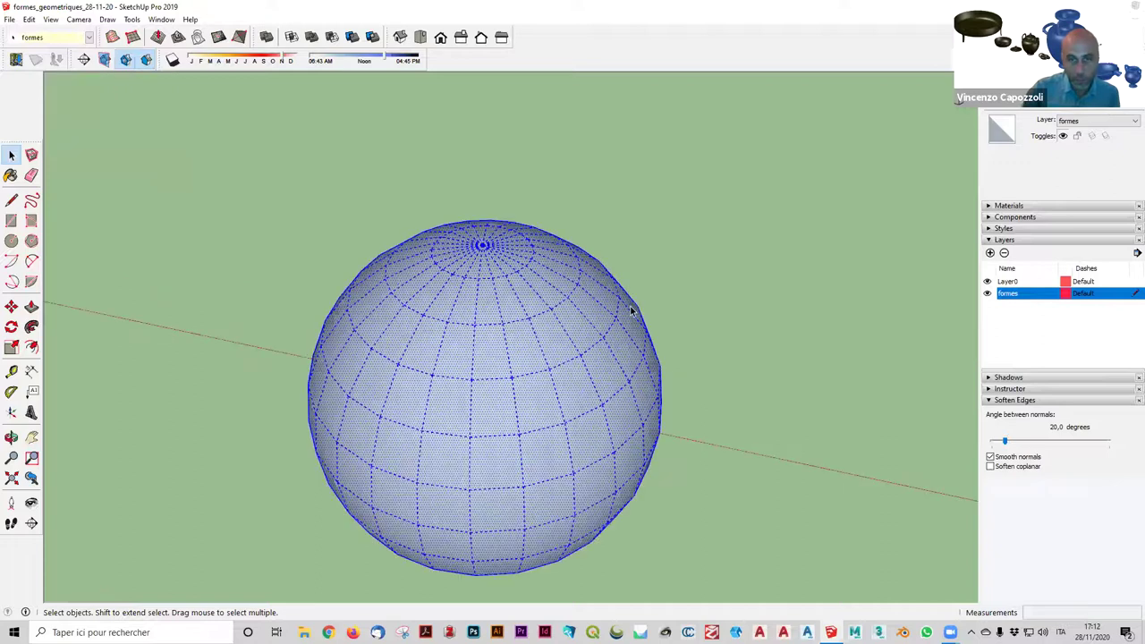
scroll(657, 358, "up", 3)
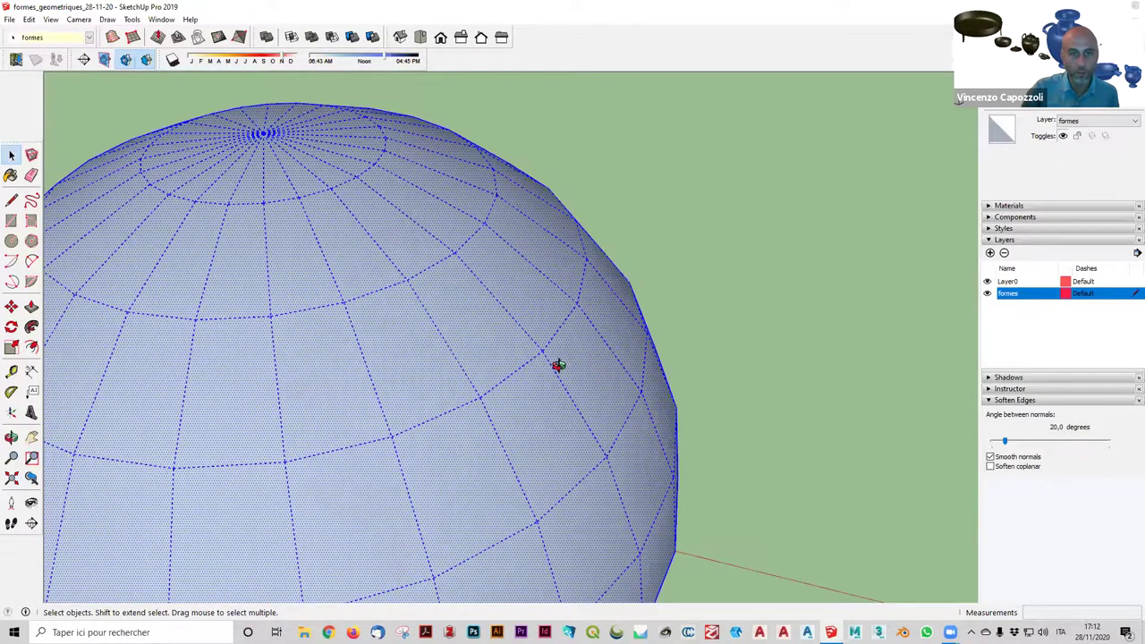
scroll(561, 230, "down", 3)
middle_click_drag(562, 230, 599, 197)
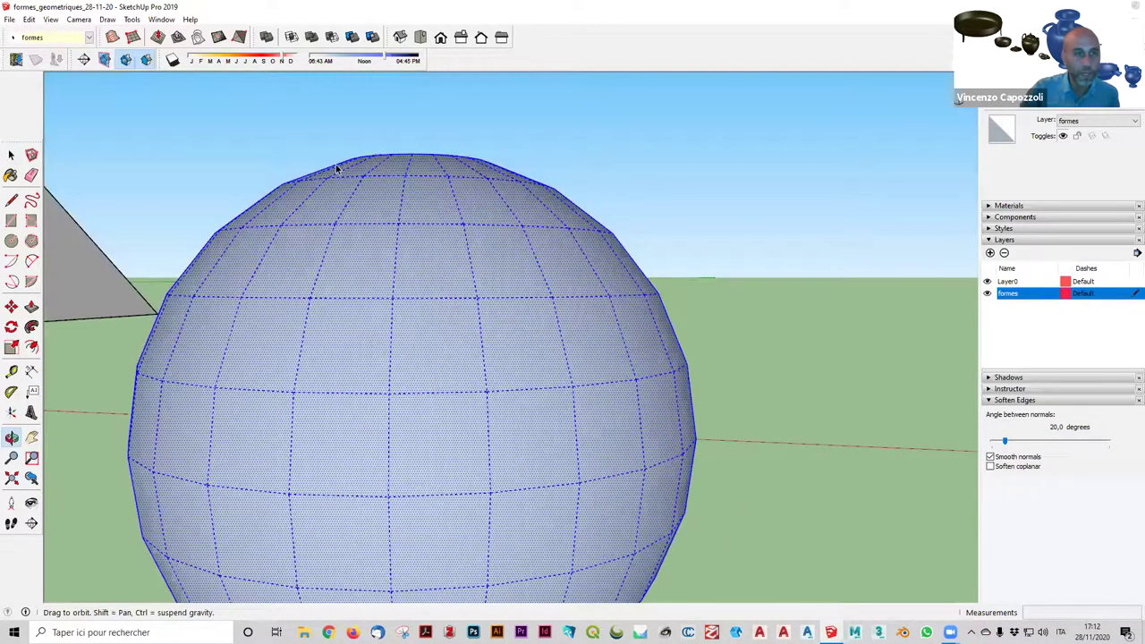
middle_click_drag(339, 169, 250, 210)
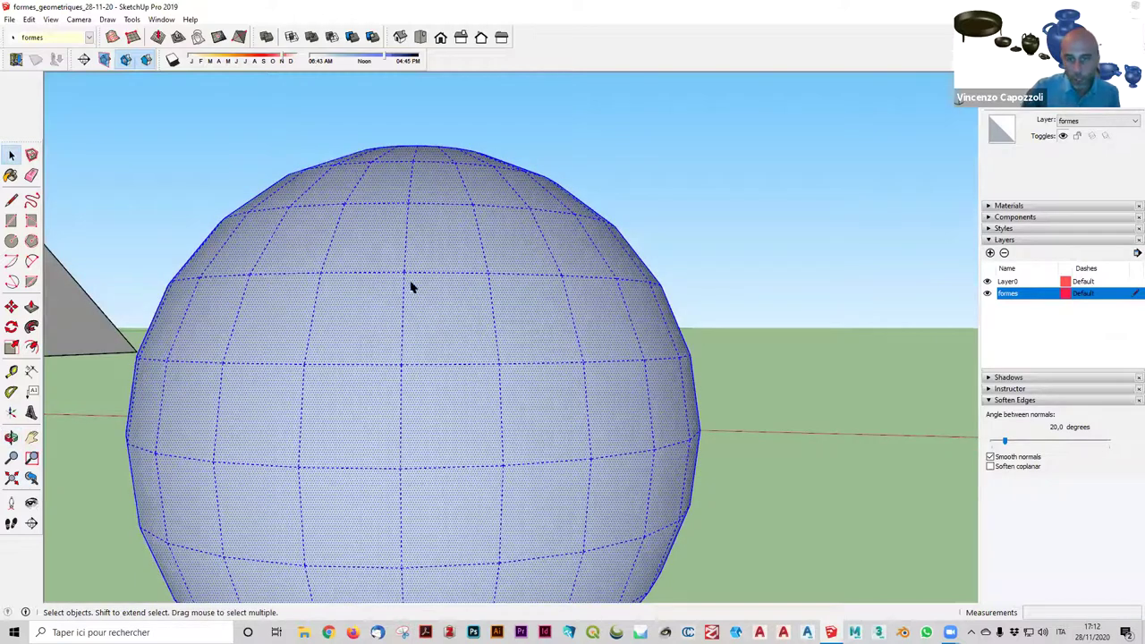
scroll(681, 417, "down", 1)
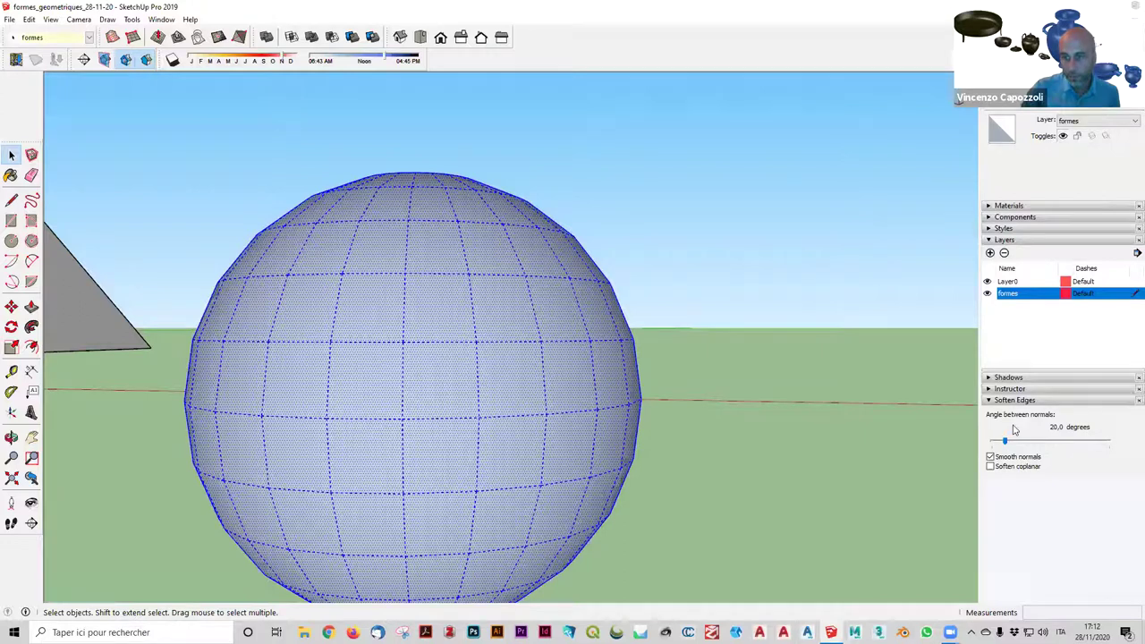
Soften the sphere's edges at 180 degrees, also softening coplanar edges.
left_click(1069, 448)
left_click(1100, 447)
key("End")
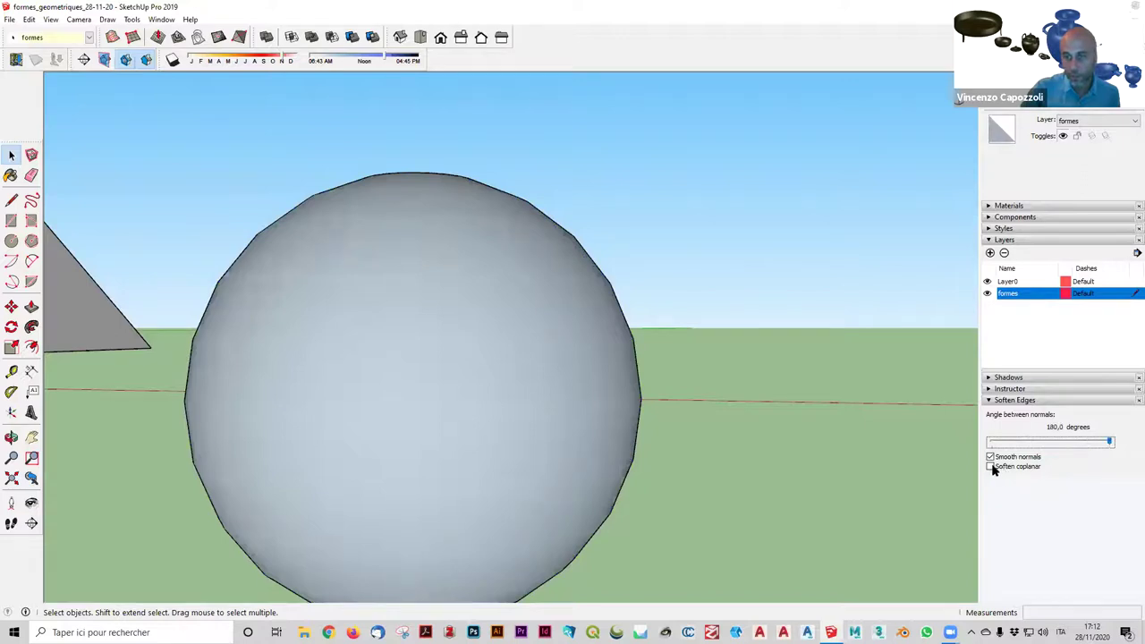
left_click(991, 467)
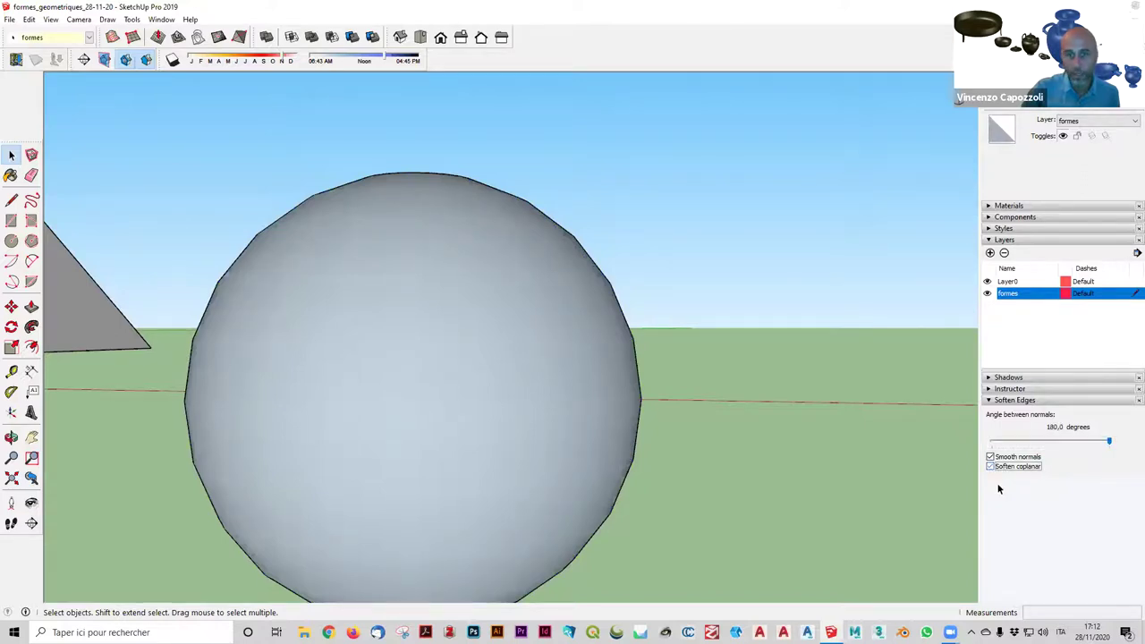
middle_click_drag(664, 514, 666, 521)
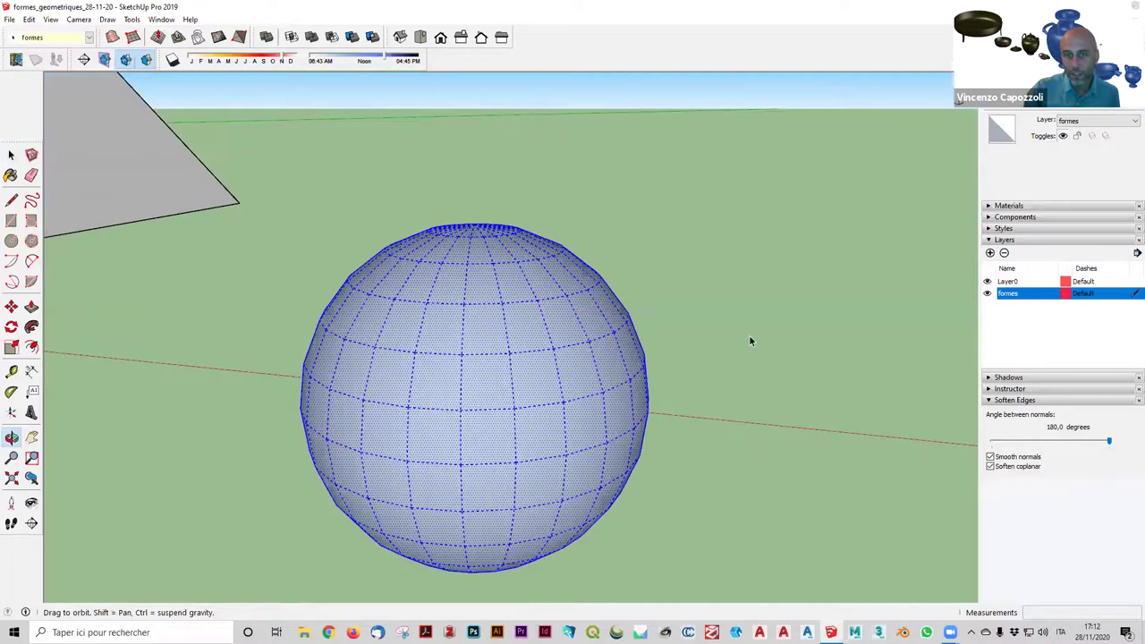
middle_click_drag(749, 340, 720, 363)
left_click(761, 429)
middle_click_drag(781, 452, 565, 366)
Try softening angles of 43.8, 180 and 63 degrees, then turn off Smooth normals.
left_click(565, 366)
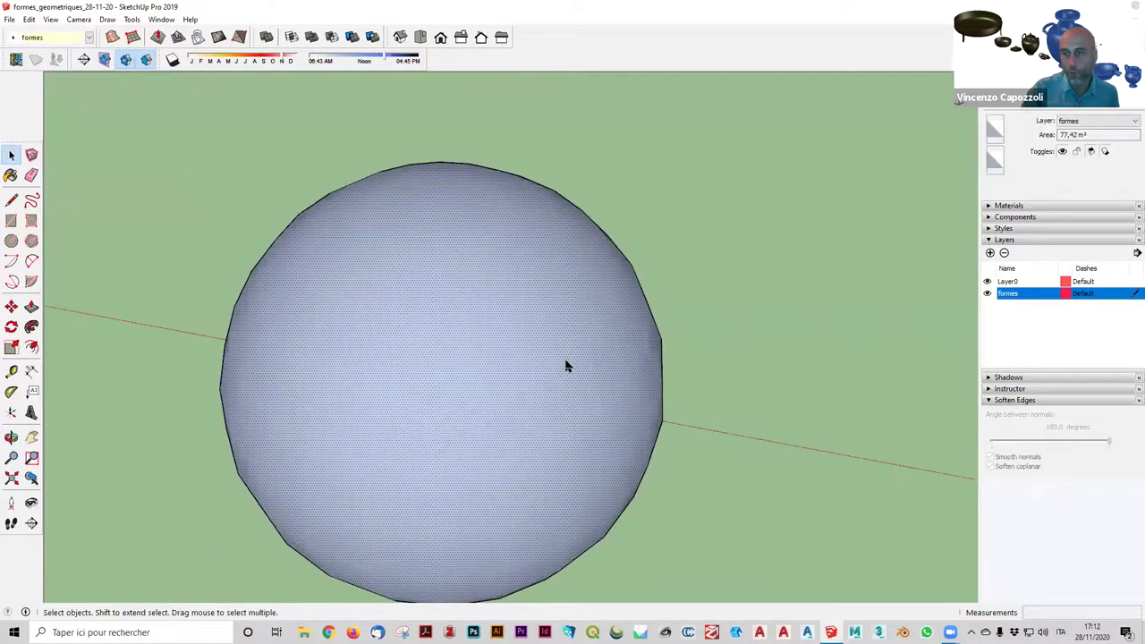
triple_click(566, 366)
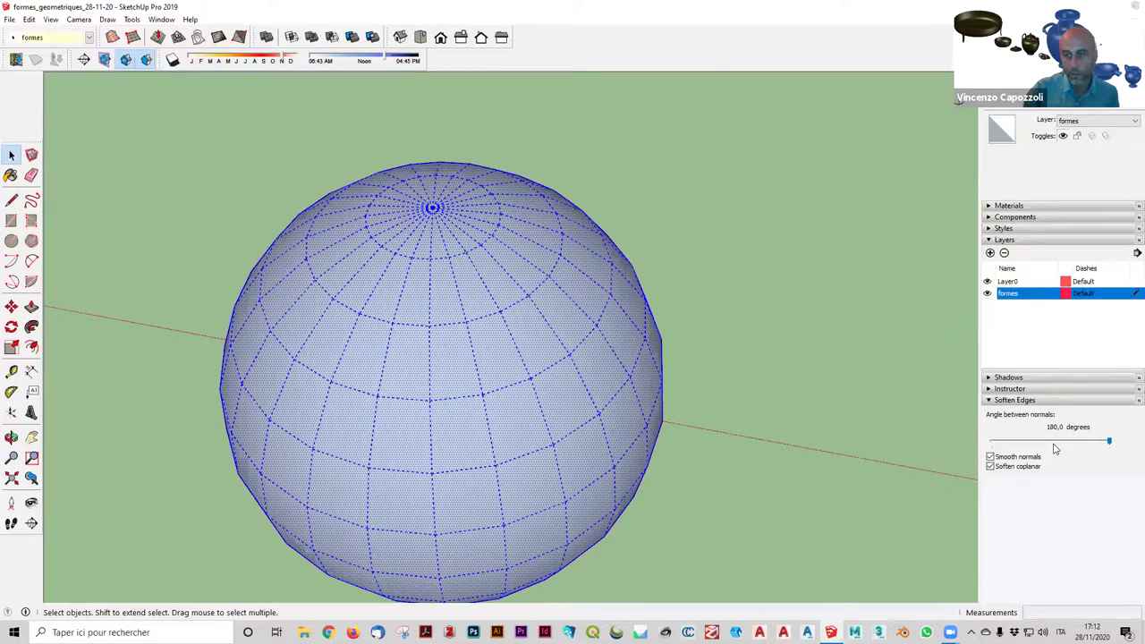
left_click(1021, 442)
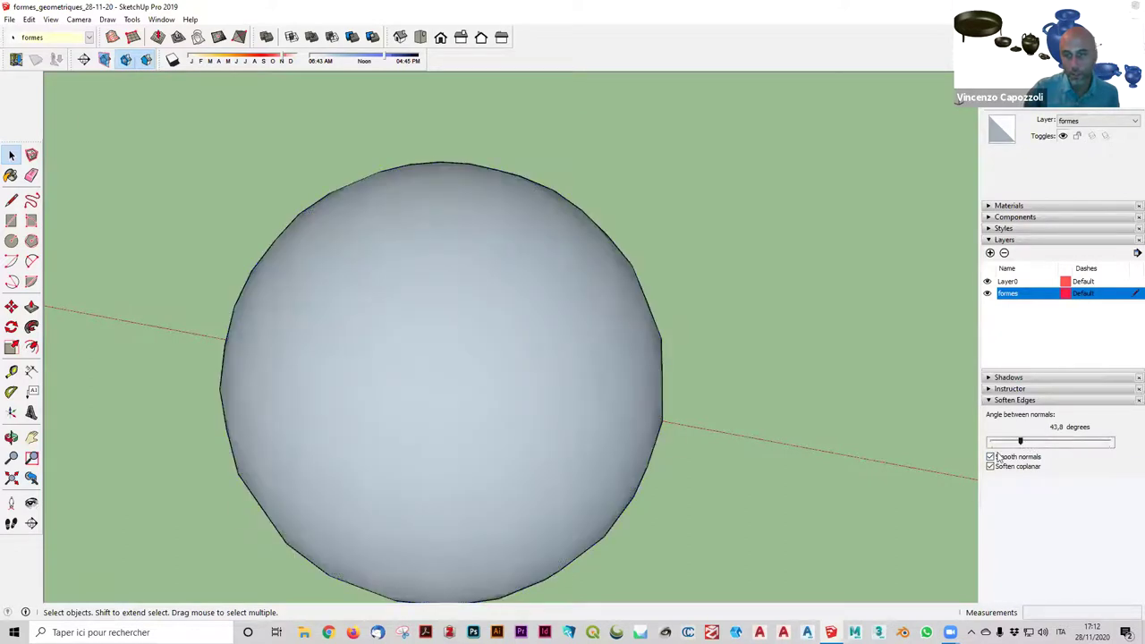
left_click(614, 443)
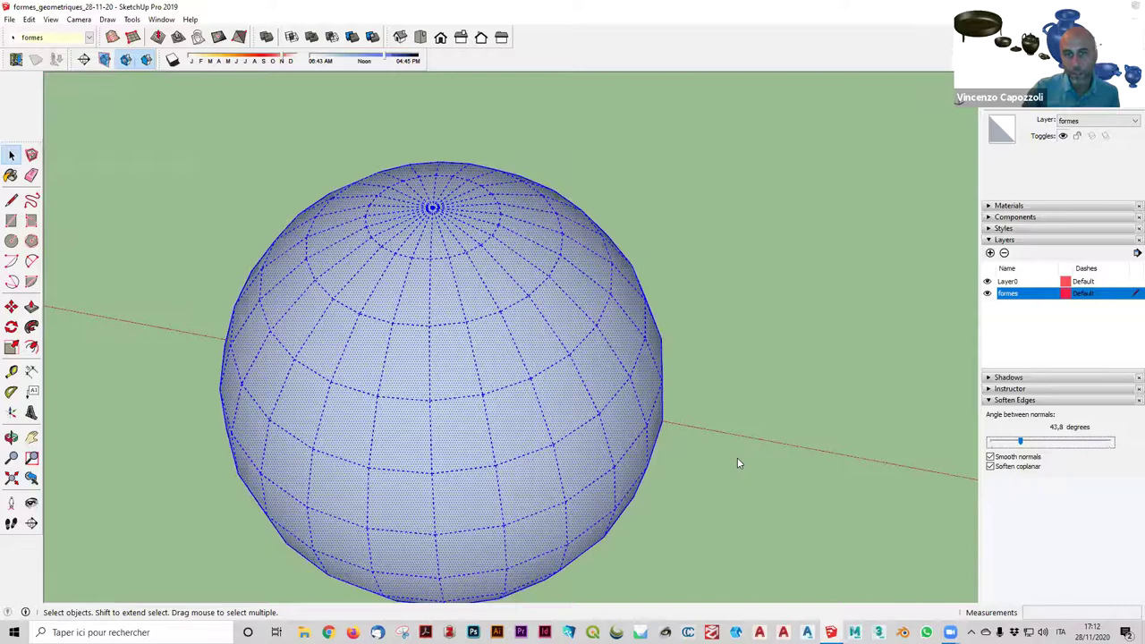
left_click(1113, 444)
left_click(1010, 448)
left_click(990, 457)
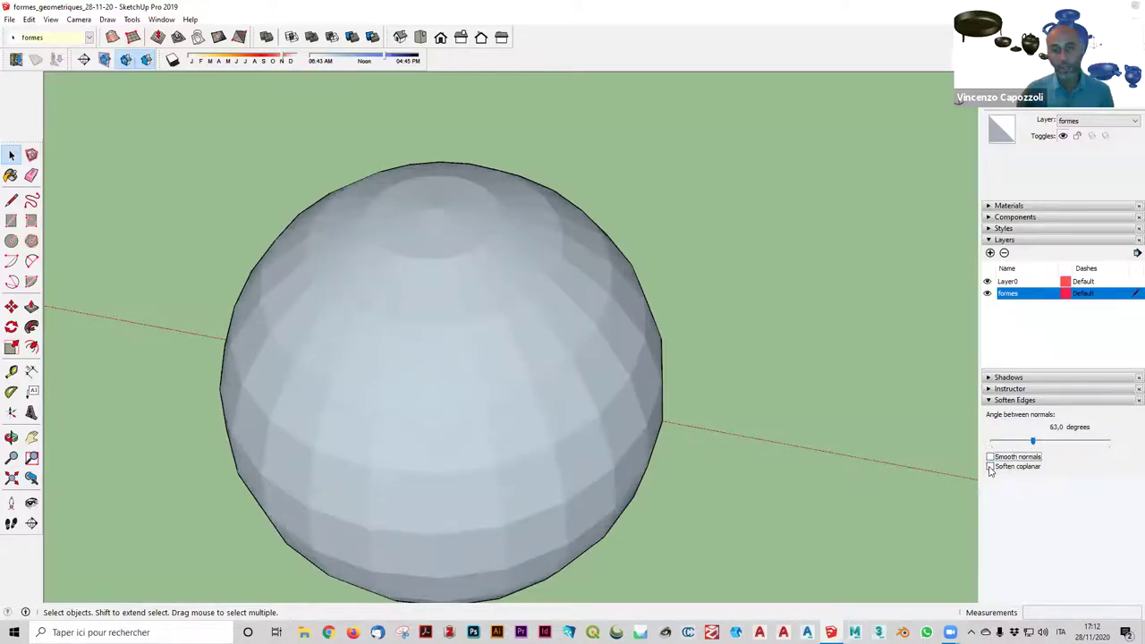
Select the entire sphere and orbit from eye level to a view from above.
key("ctrl+a")
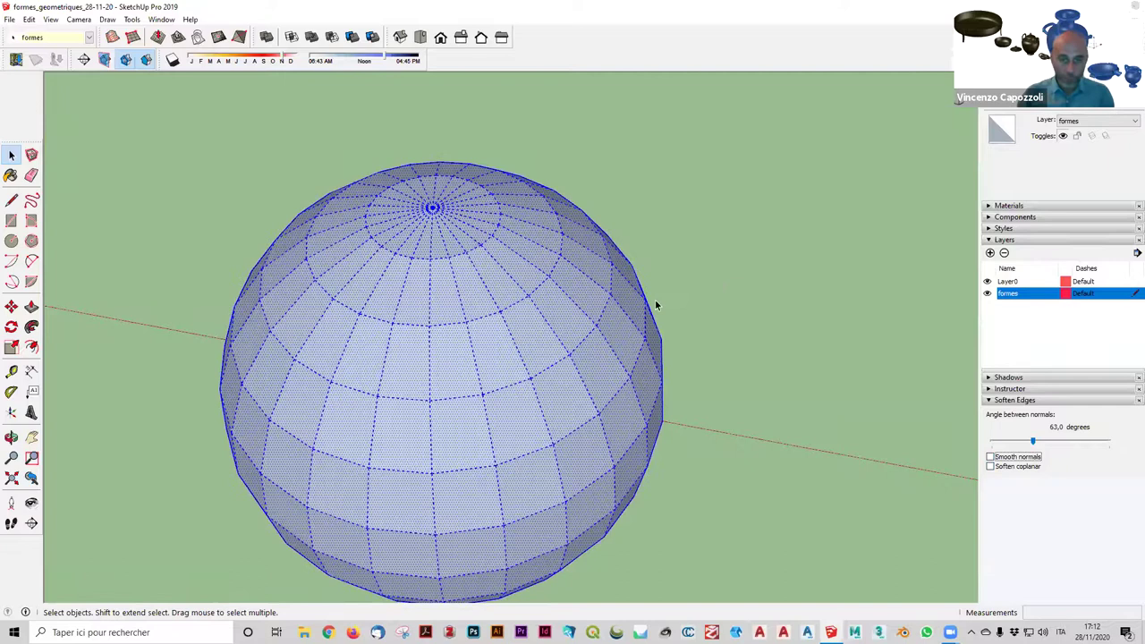
scroll(731, 313, "down", 2)
key("o")
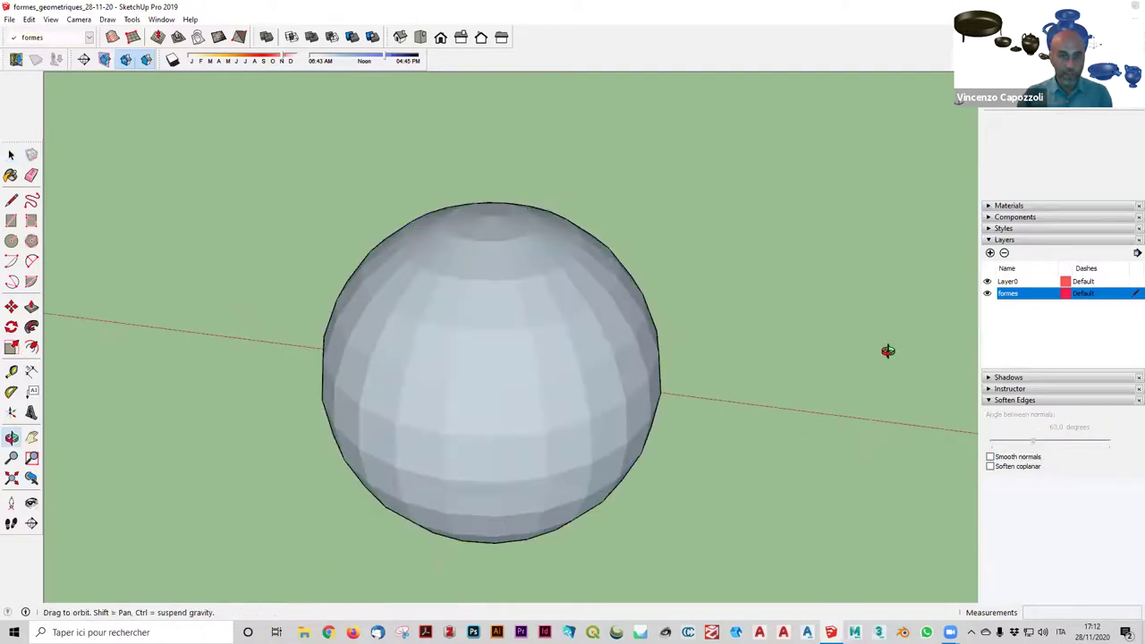
left_click_drag(887, 351, 424, 325)
left_click_drag(703, 89, 639, 250)
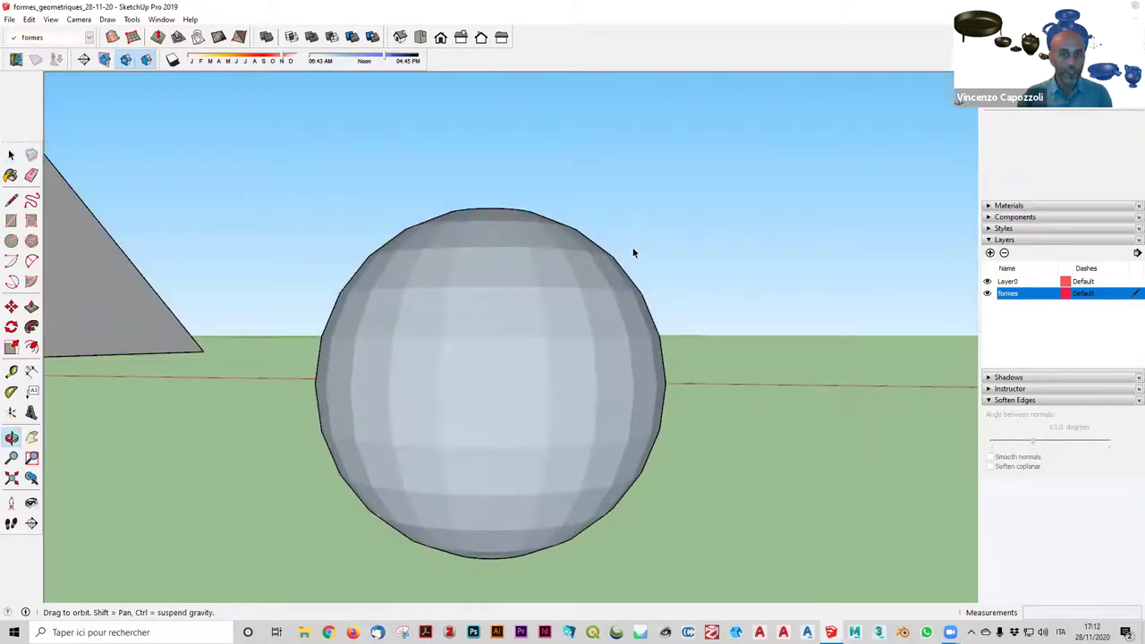
scroll(633, 253, "up", 5)
scroll(560, 378, "down", 5)
mouse_move(560, 379)
left_mouse_down()
mouse_move(602, 403)
mouse_move(554, 405)
left_mouse_up()
key("space")
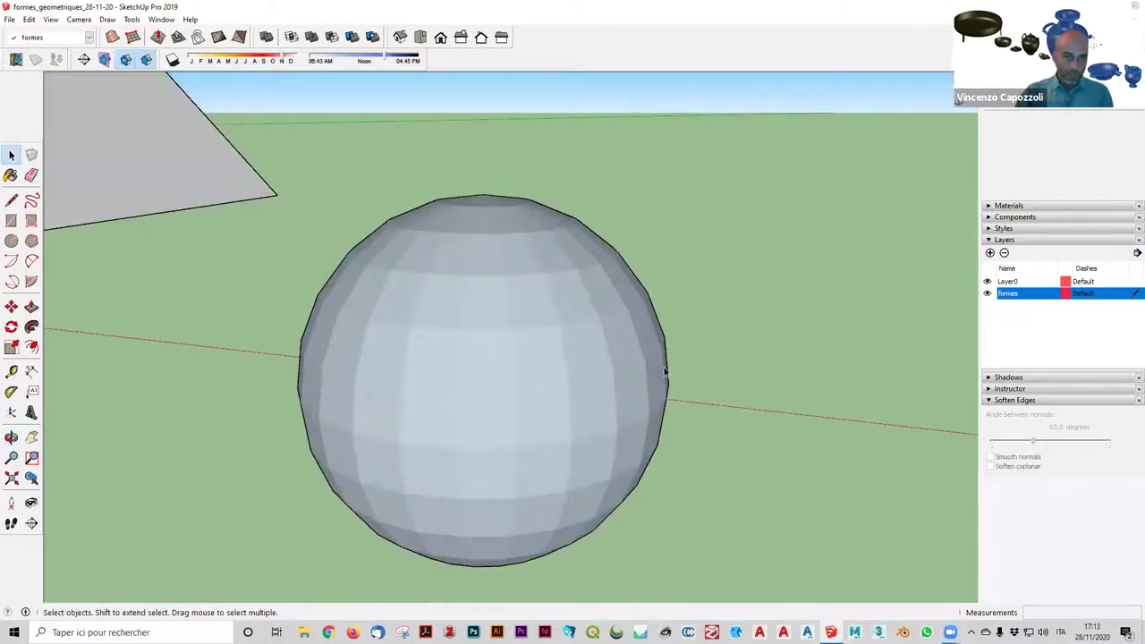
middle_click_drag(681, 358, 682, 358)
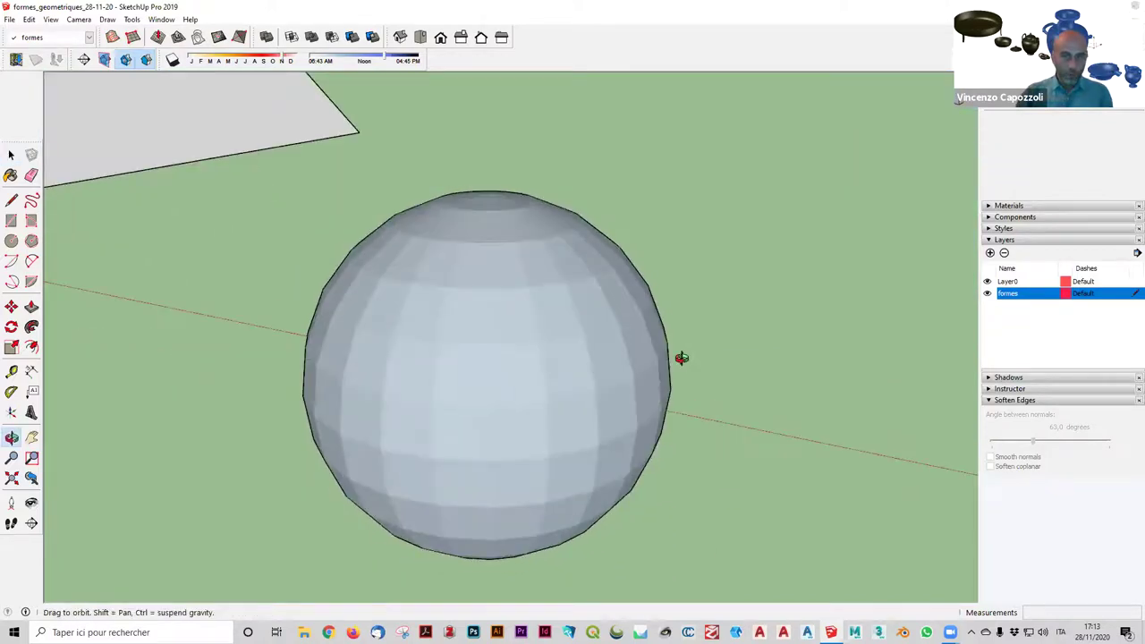
key("space")
Reselect the whole sphere and set the softening angle to 0.0 degrees.
left_click(565, 394)
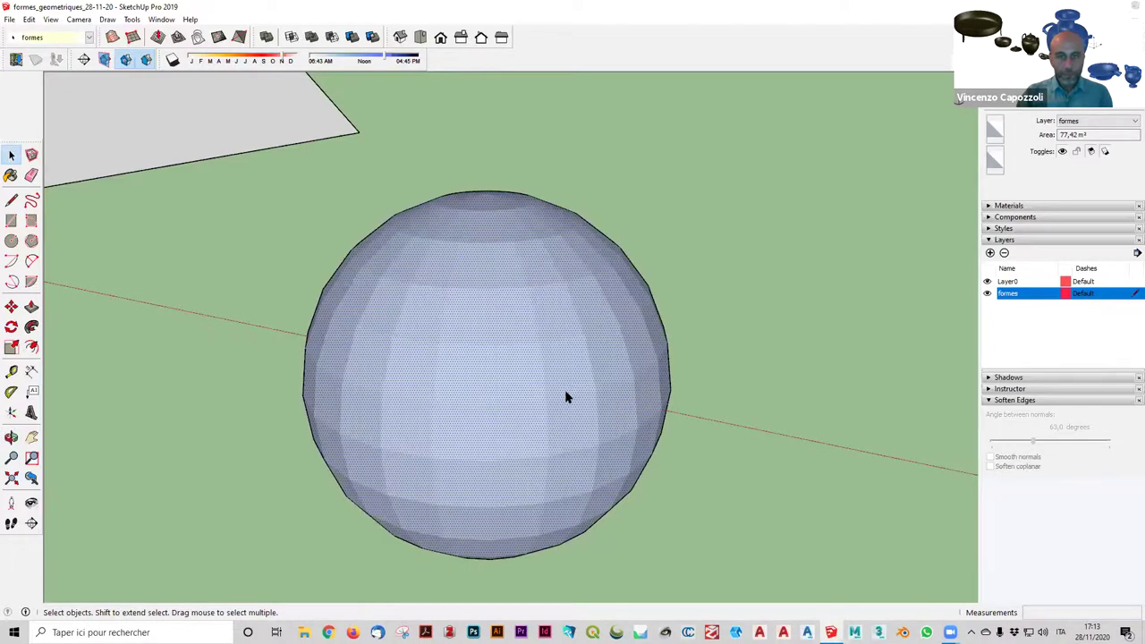
triple_click(565, 396)
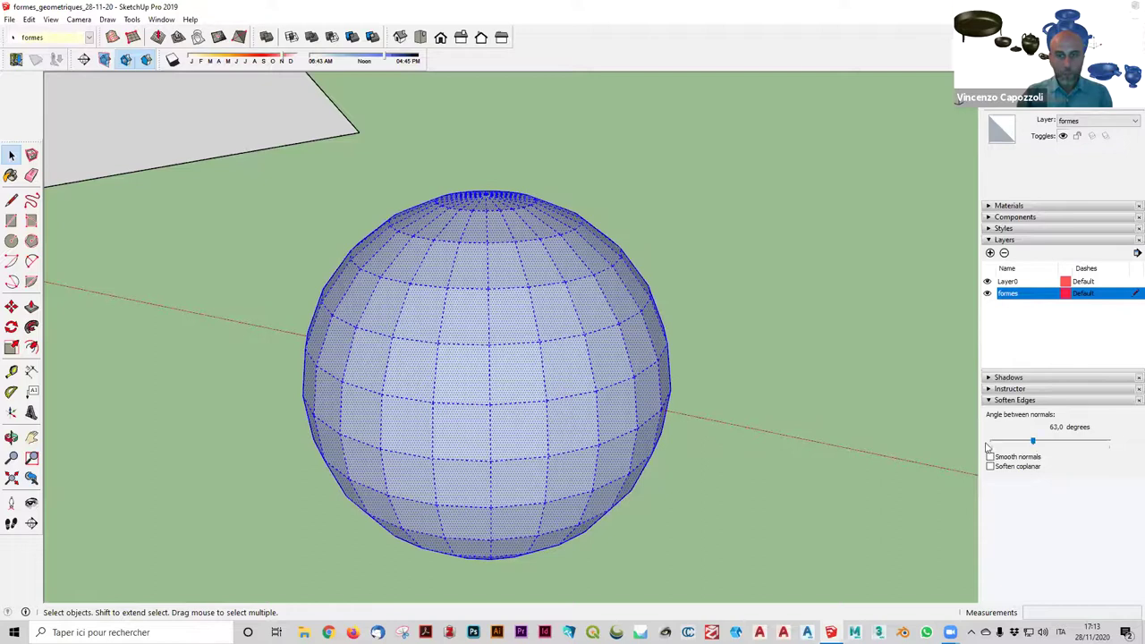
left_click(991, 457)
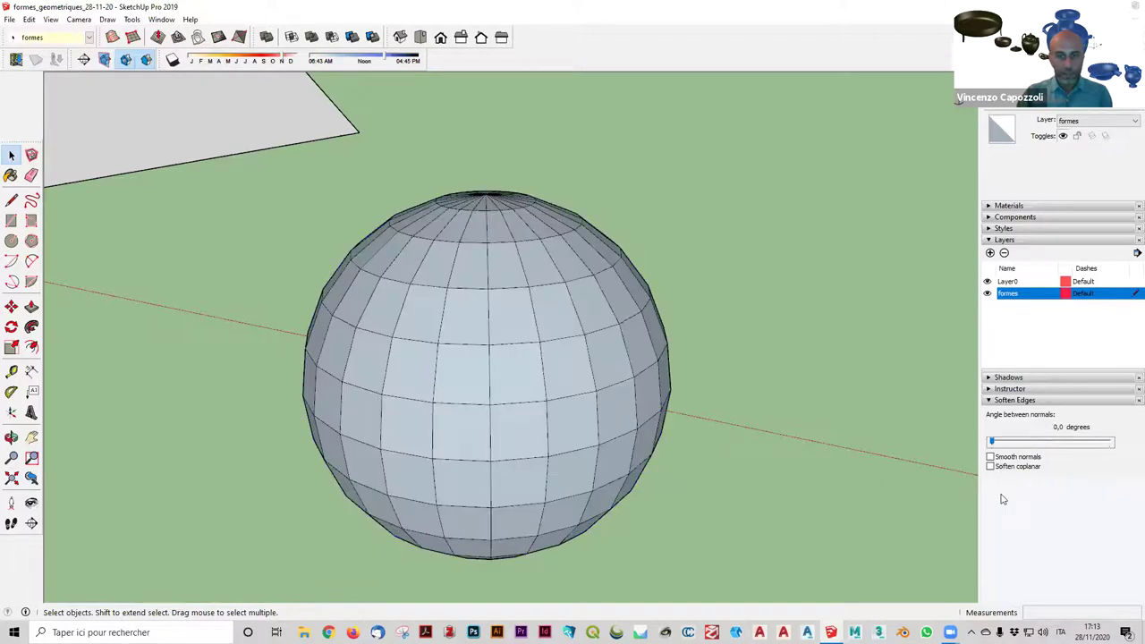
left_click(817, 255)
mouse_move(940, 289)
middle_mouse_down()
mouse_move(778, 479)
mouse_move(524, 379)
middle_mouse_up()
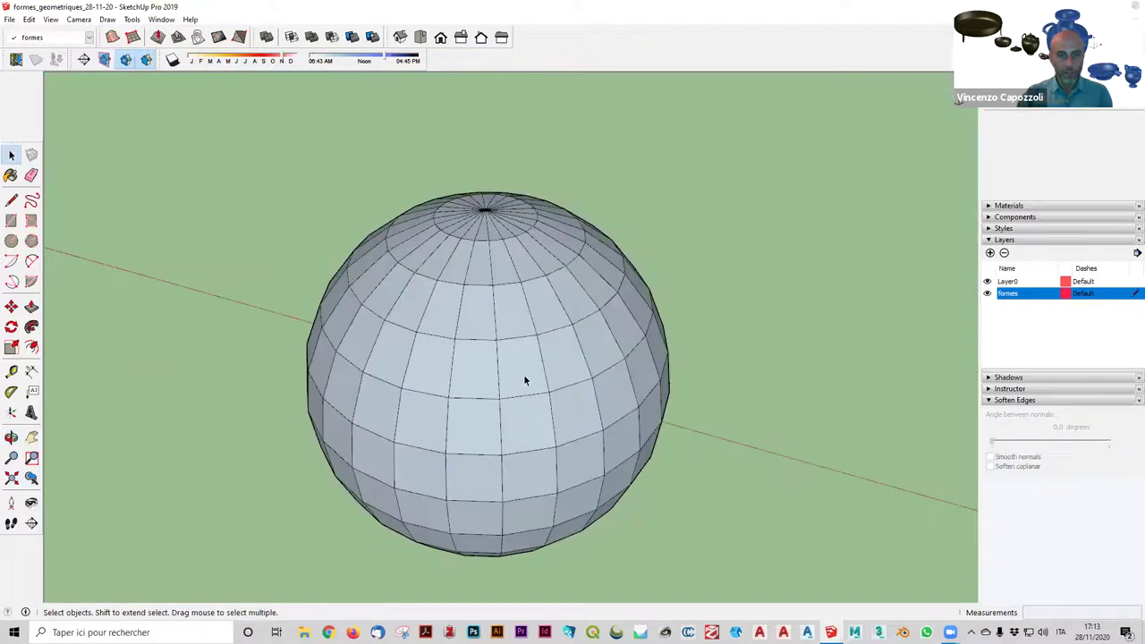
triple_click(524, 380)
left_click(567, 338)
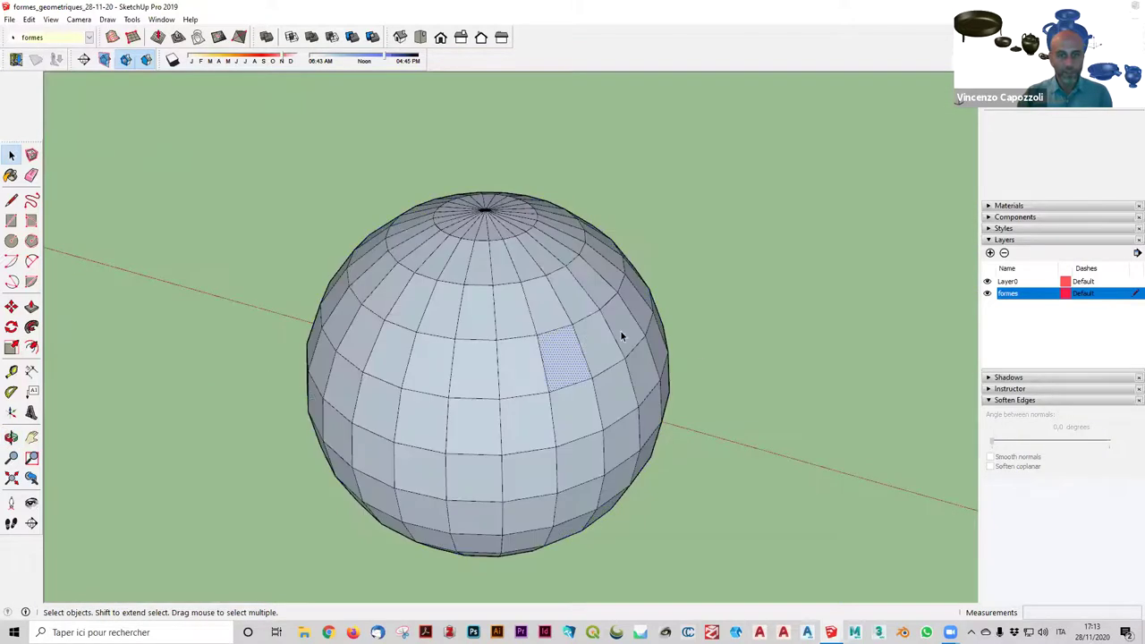
mouse_move(630, 334)
middle_mouse_down()
mouse_move(738, 270)
mouse_move(725, 114)
mouse_move(663, 88)
mouse_move(605, 117)
middle_mouse_up()
key("space")
middle_click_drag(688, 186, 607, 546)
mouse_move(644, 453)
middle_mouse_down()
mouse_move(631, 327)
mouse_move(617, 436)
mouse_move(644, 293)
mouse_move(588, 263)
mouse_move(646, 301)
middle_mouse_up()
mouse_move(638, 339)
middle_mouse_down()
mouse_move(685, 319)
mouse_move(701, 340)
middle_mouse_up()
key("space")
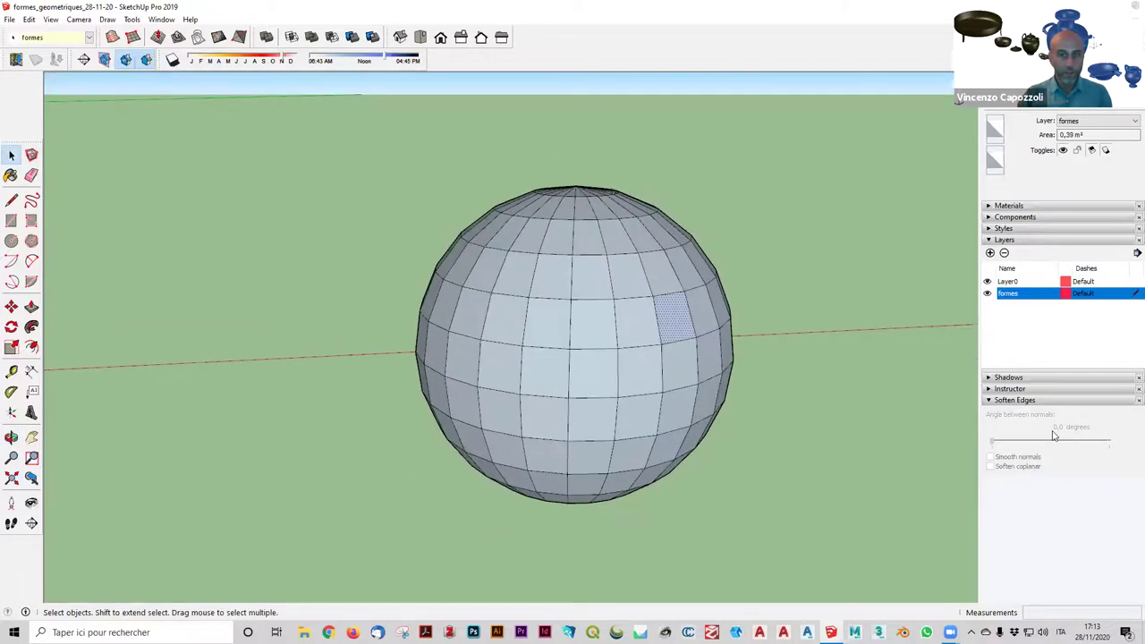
middle_click_drag(948, 402, 973, 424)
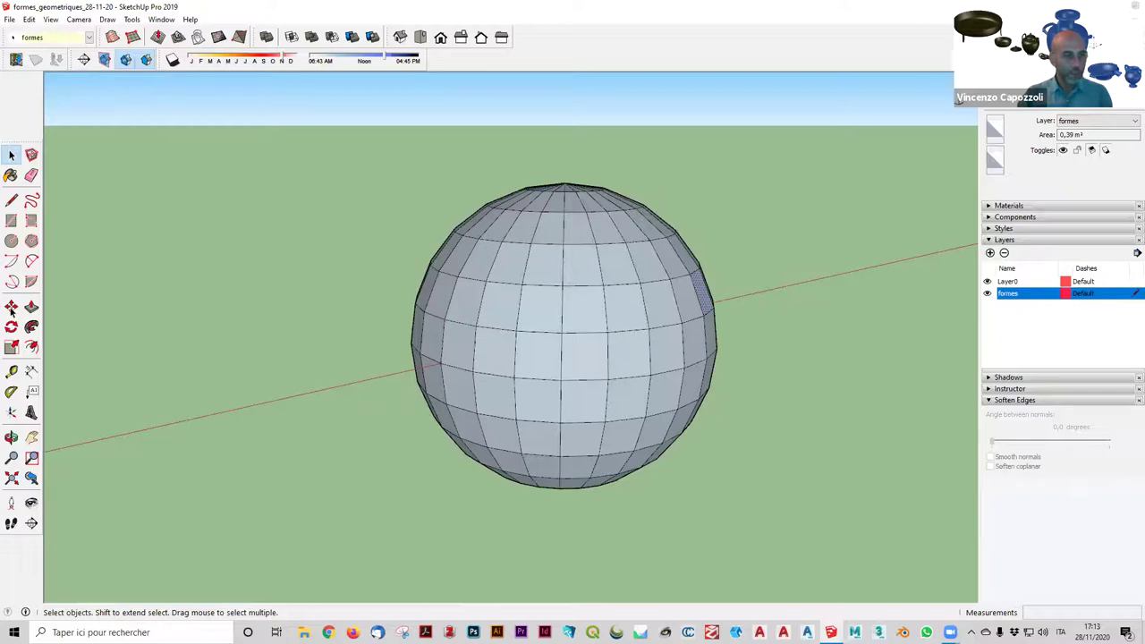
left_click(669, 357)
mouse_move(540, 348)
middle_mouse_down()
mouse_move(592, 340)
mouse_move(613, 383)
mouse_move(601, 439)
mouse_move(456, 473)
middle_mouse_up()
key("Delete")
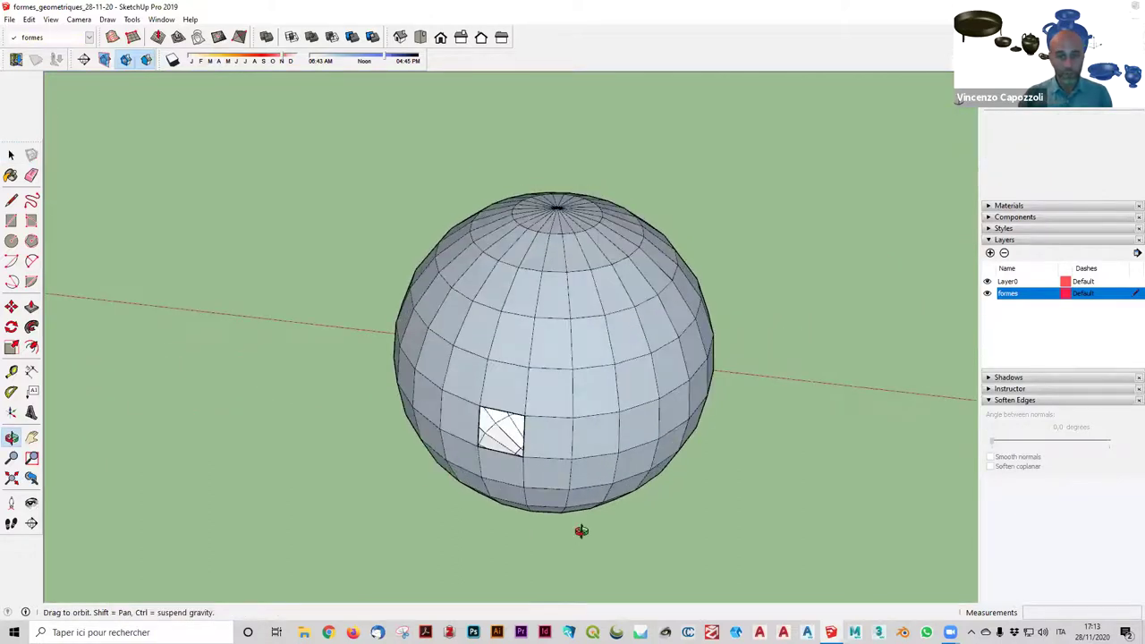
middle_click_drag(582, 530, 594, 376)
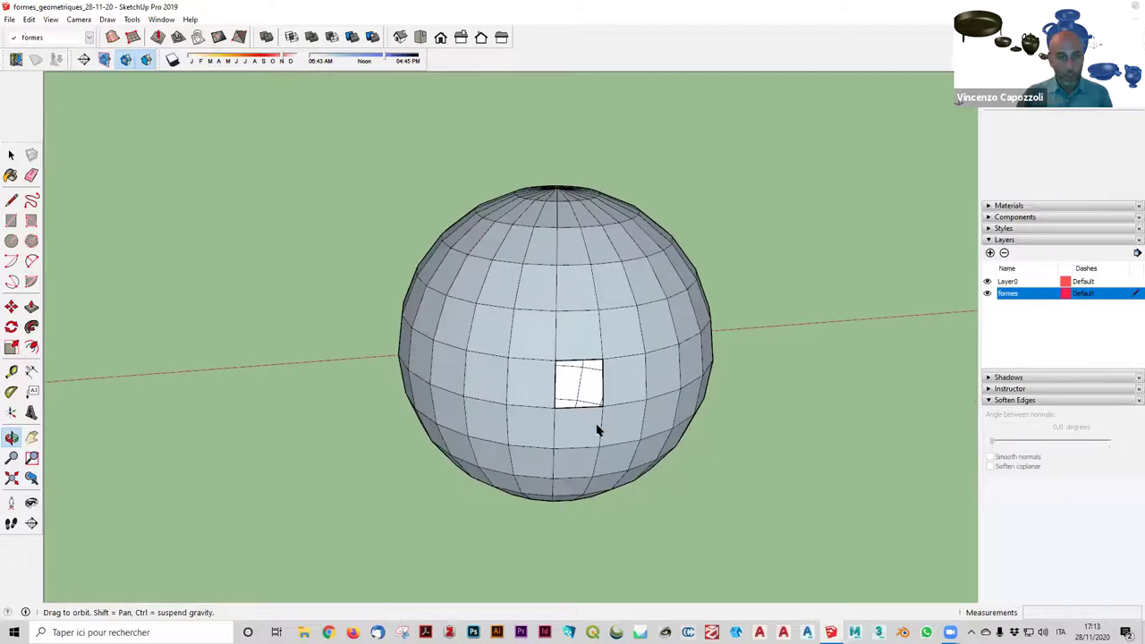
middle_click_drag(599, 427, 562, 383)
key("ctrl+z")
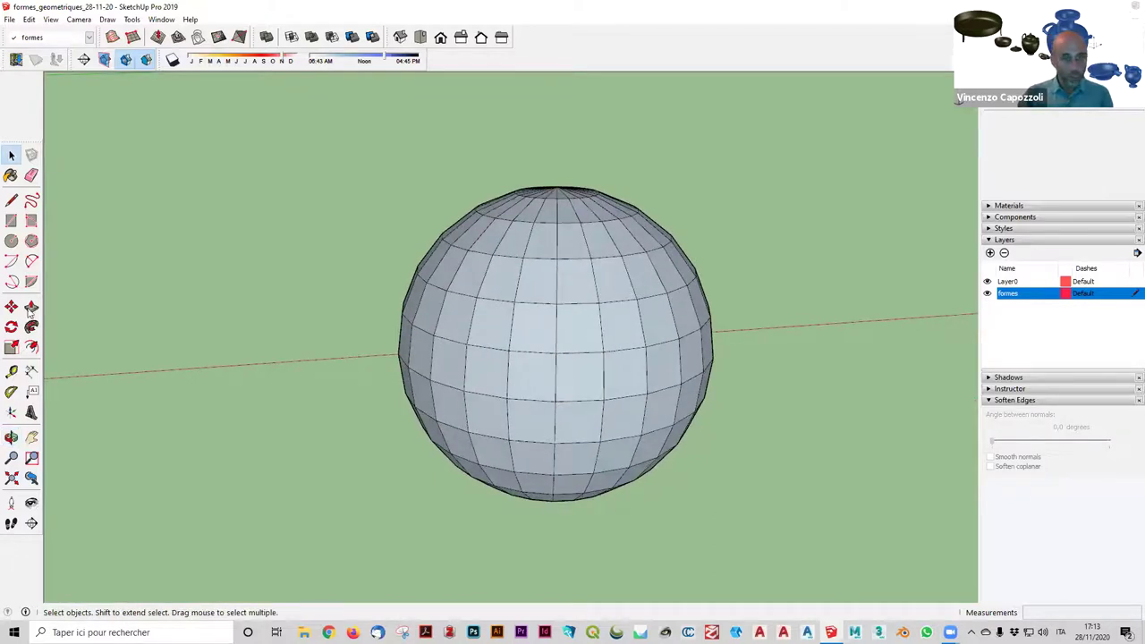
left_click(31, 326)
key("p")
left_click(600, 396)
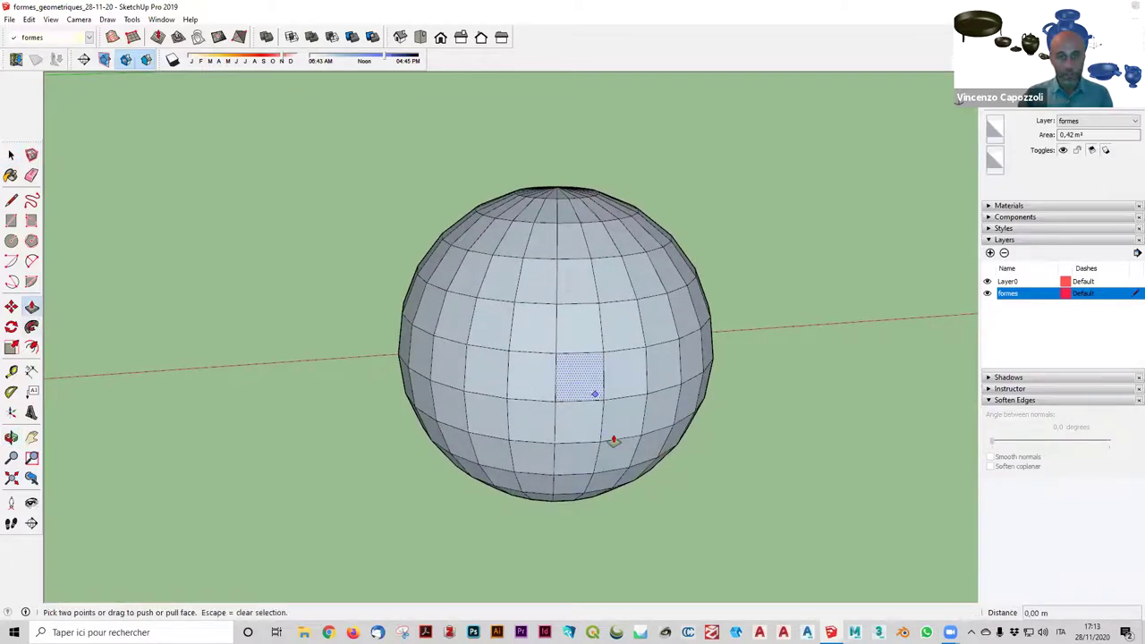
left_click(736, 455)
key("o")
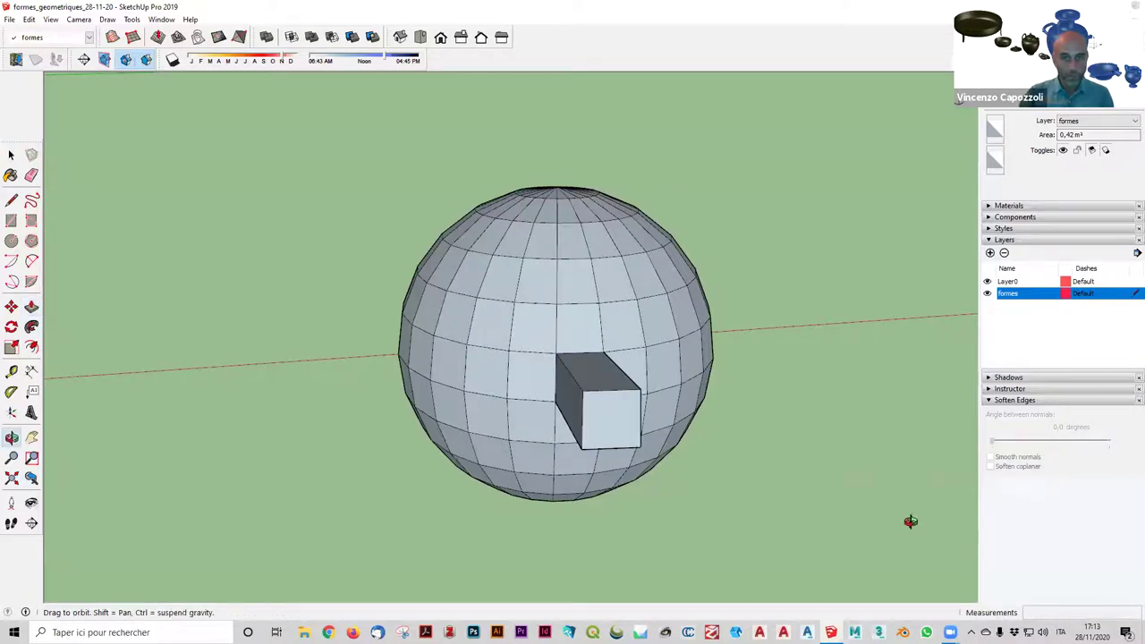
left_click_drag(907, 522, 511, 230)
key("p")
left_click(627, 191)
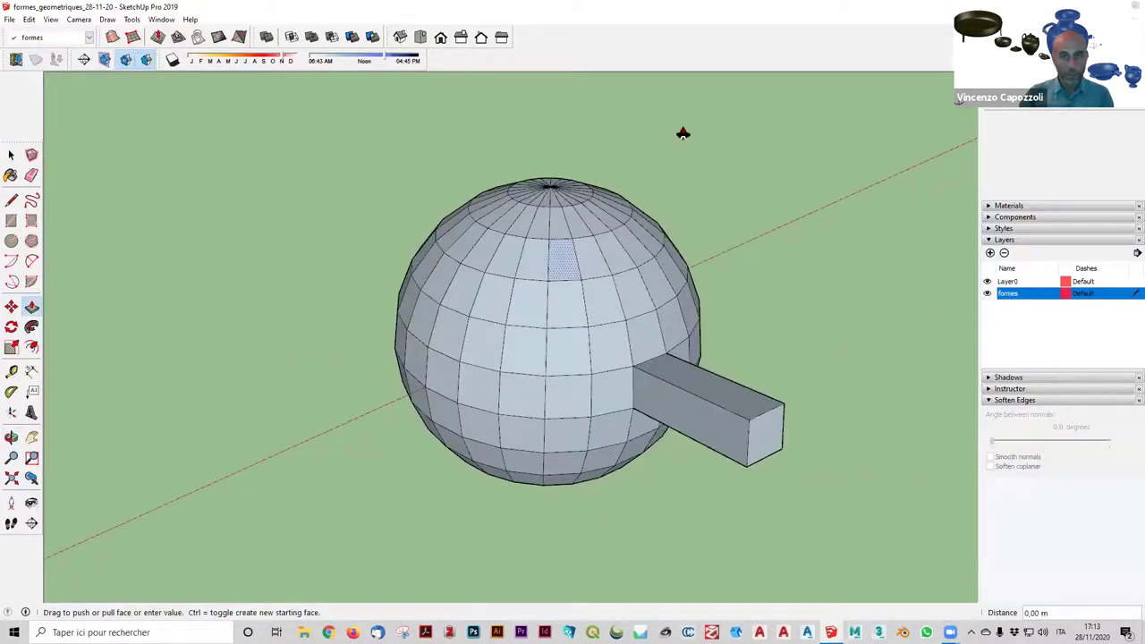
left_click(836, 275)
key("o")
left_click_drag(356, 370, 358, 366)
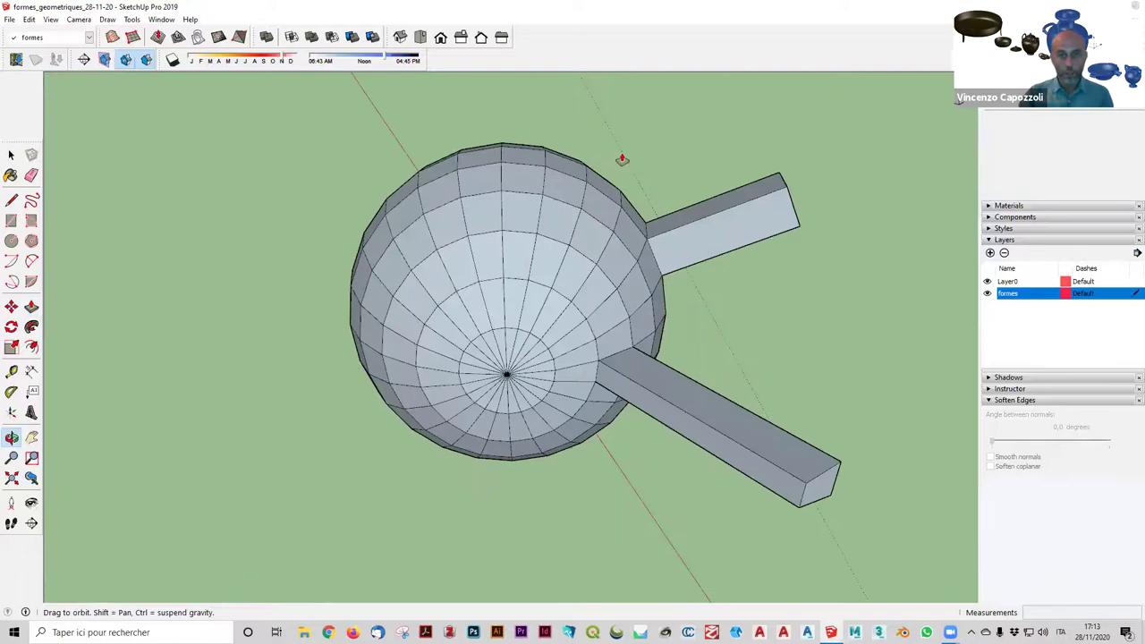
left_click_drag(620, 158, 113, 465)
key("p")
key("ctrl+z")
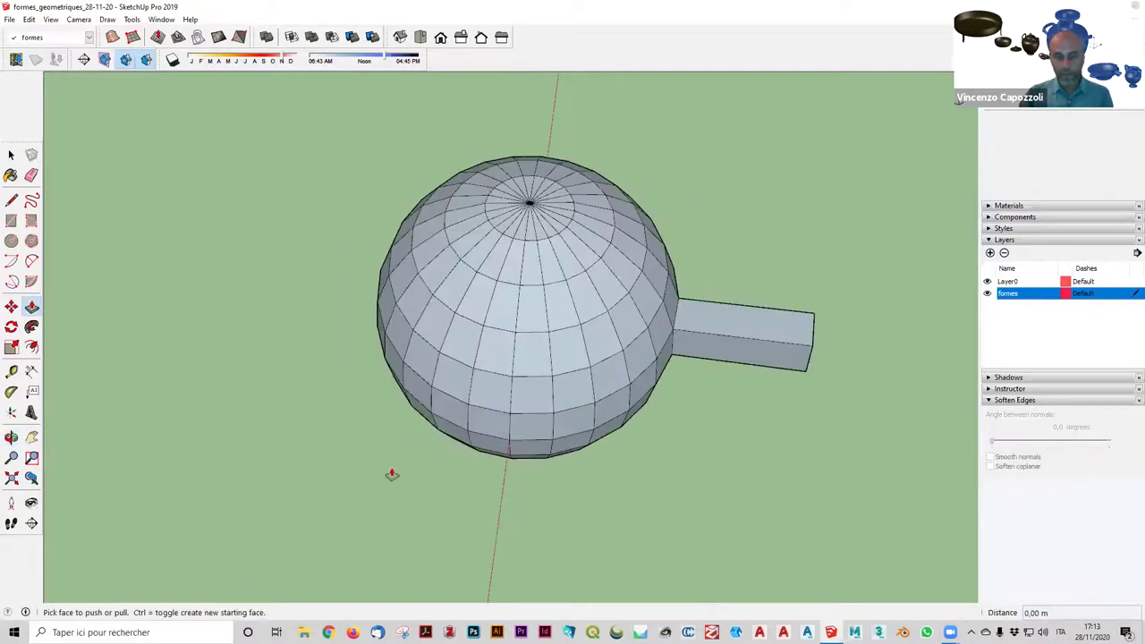
key("ctrl+z")
key("ctrl+z")
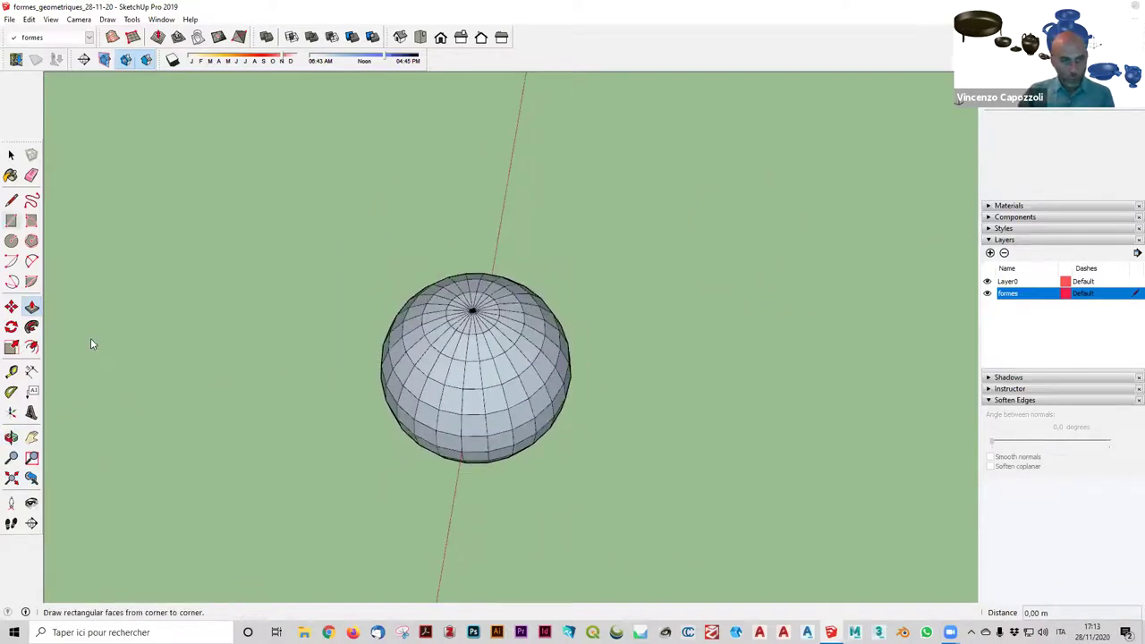
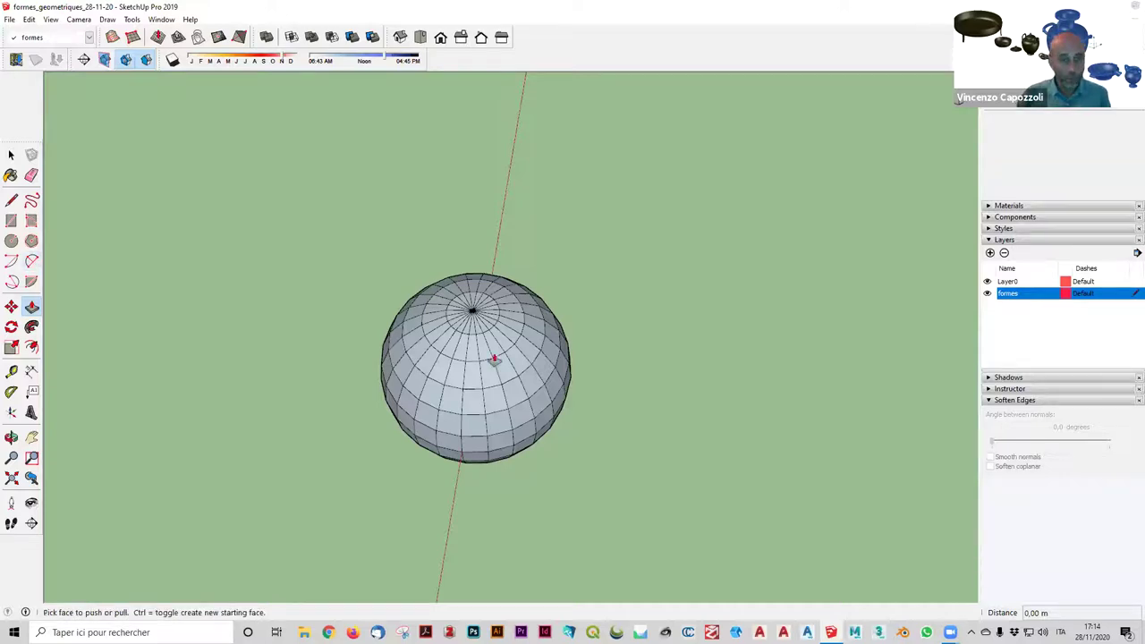
Select the whole sphere and soften its edges with smooth normals at about 11.9 degrees.
left_click(493, 358)
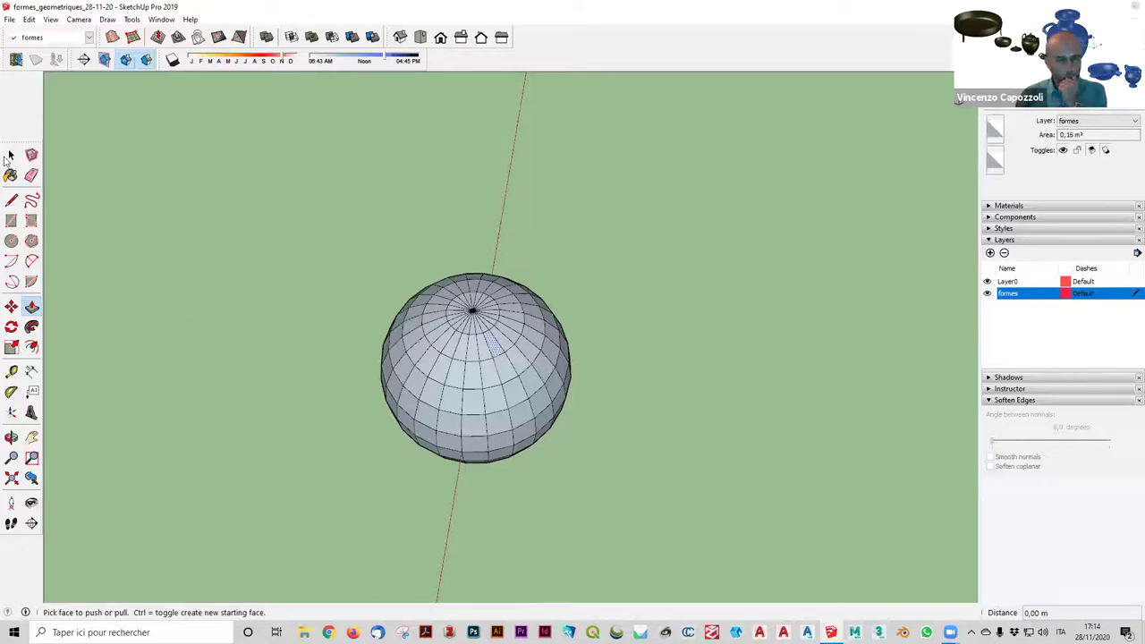
left_click(10, 156)
left_click_drag(295, 222, 687, 526)
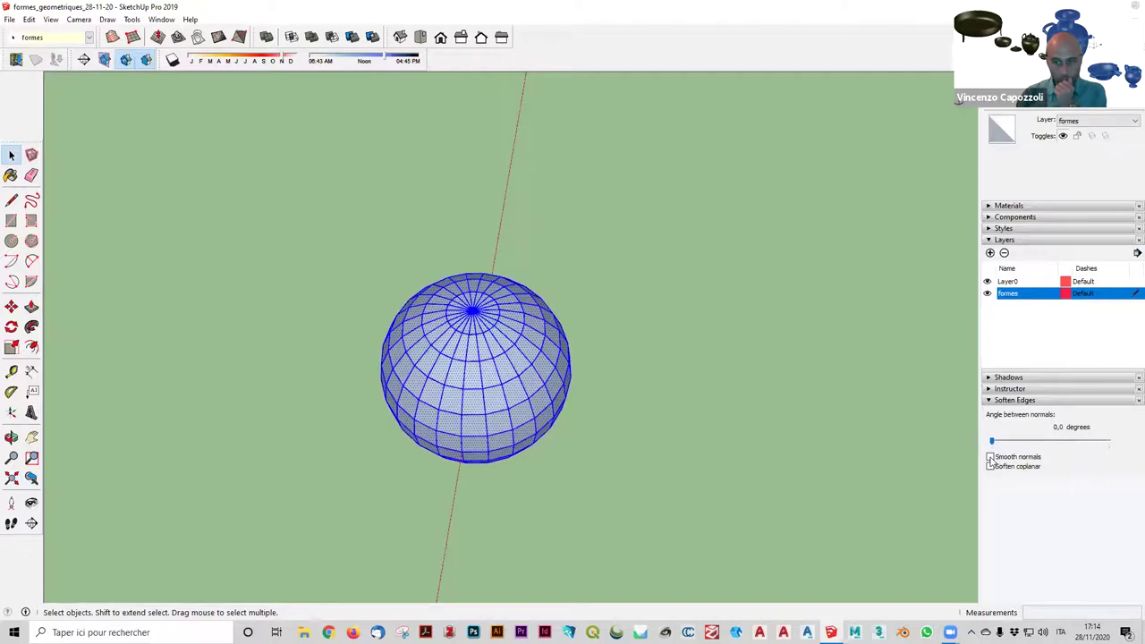
left_click(991, 457)
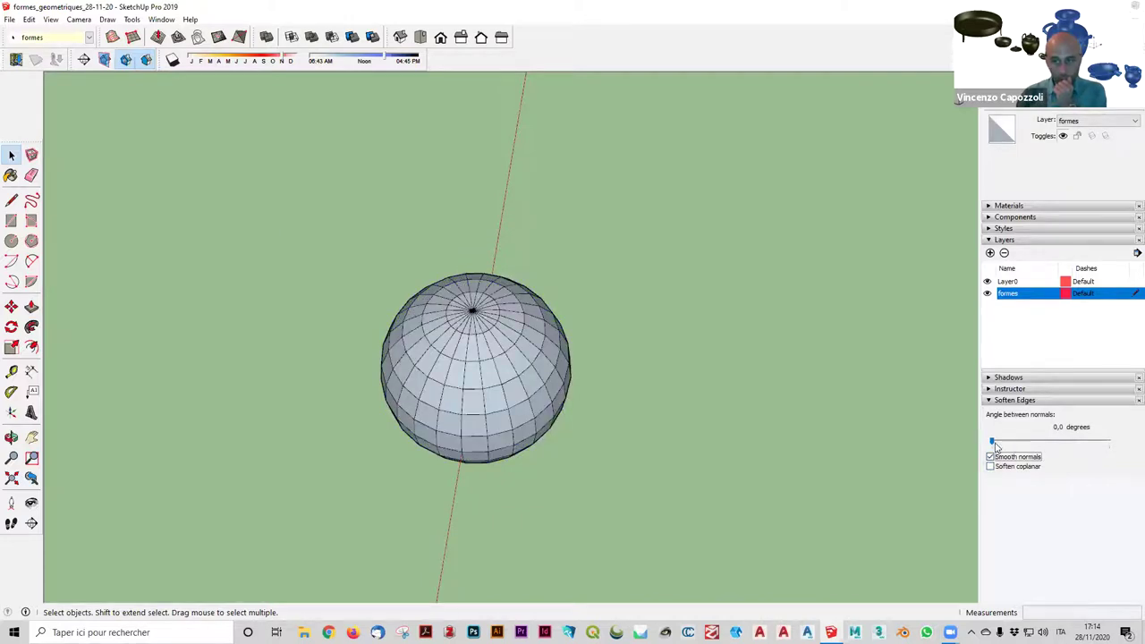
left_click(990, 456)
left_click(990, 456)
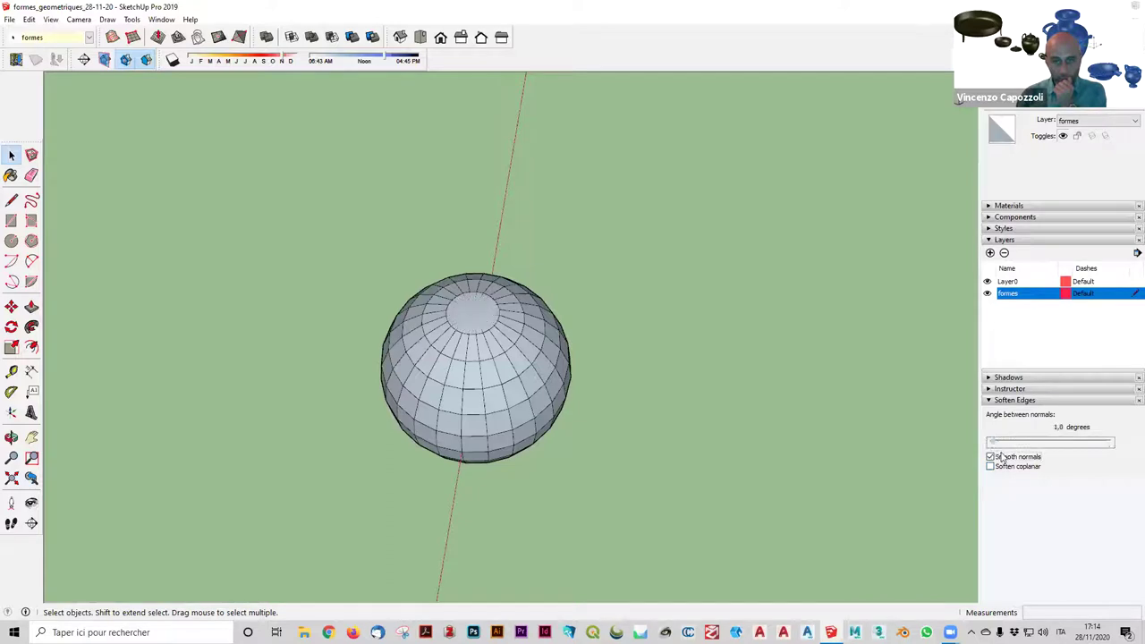
left_click_drag(995, 441, 993, 441)
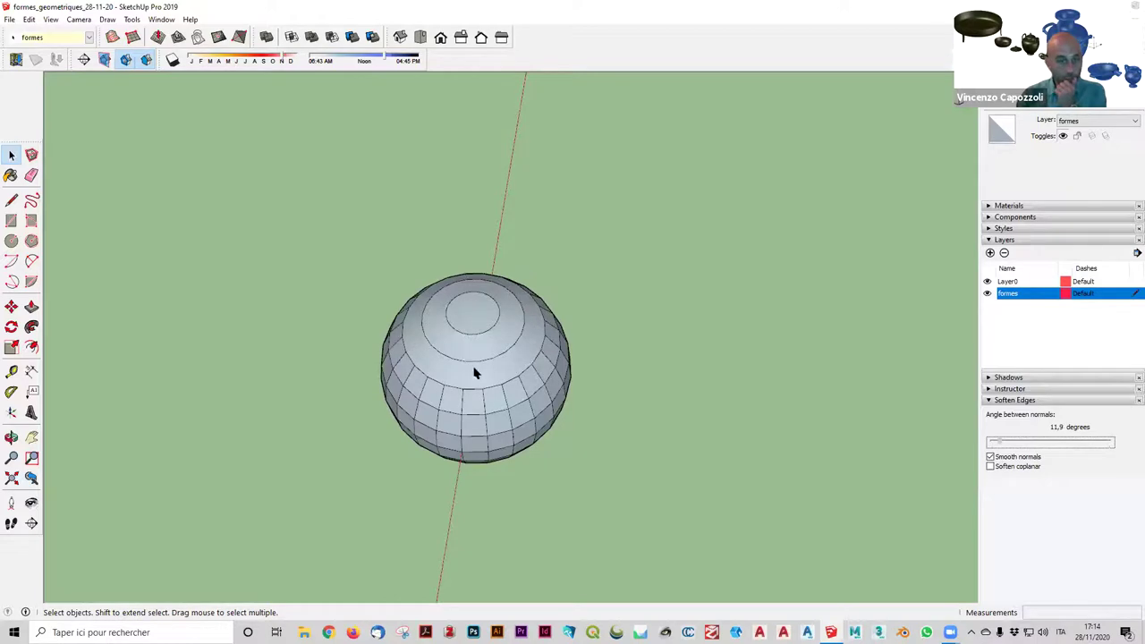
left_click(514, 385)
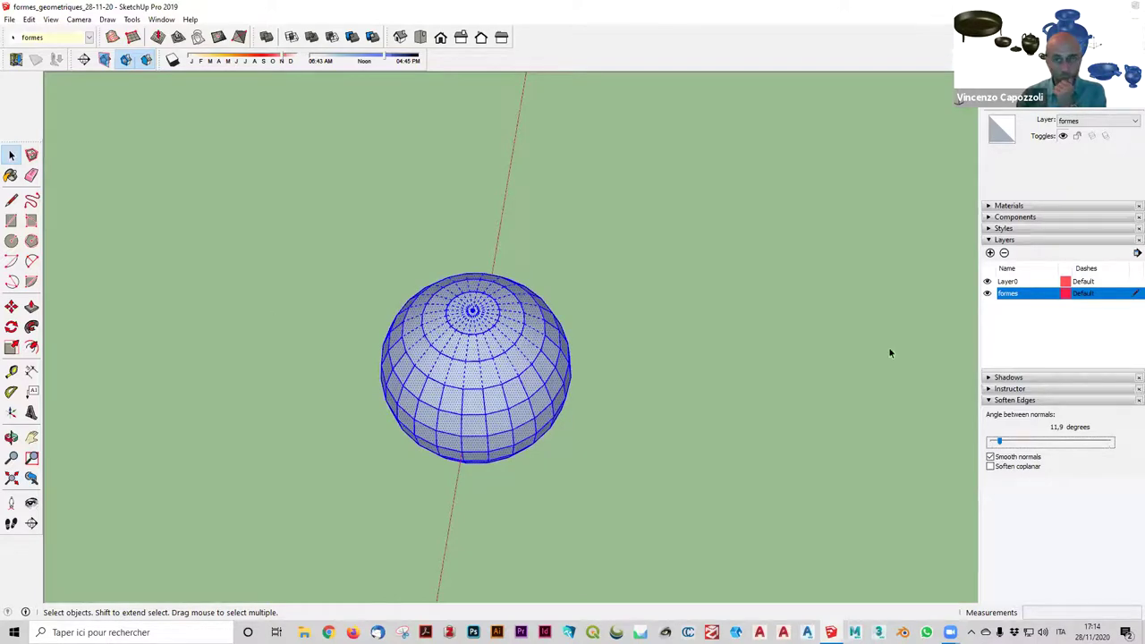
left_click(510, 366)
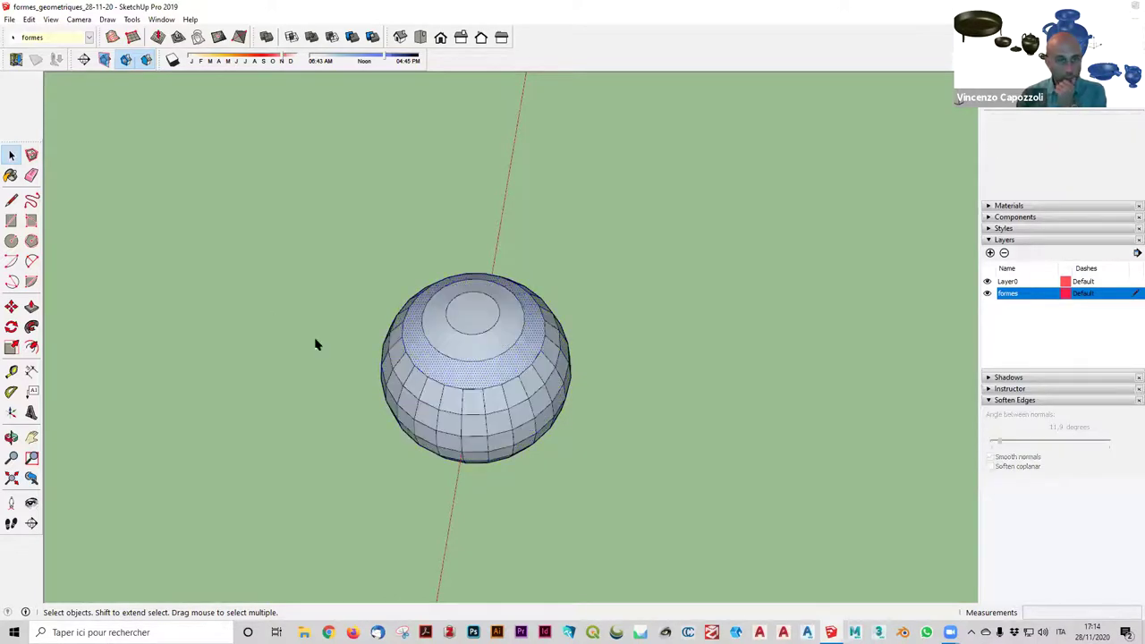
left_click(32, 306)
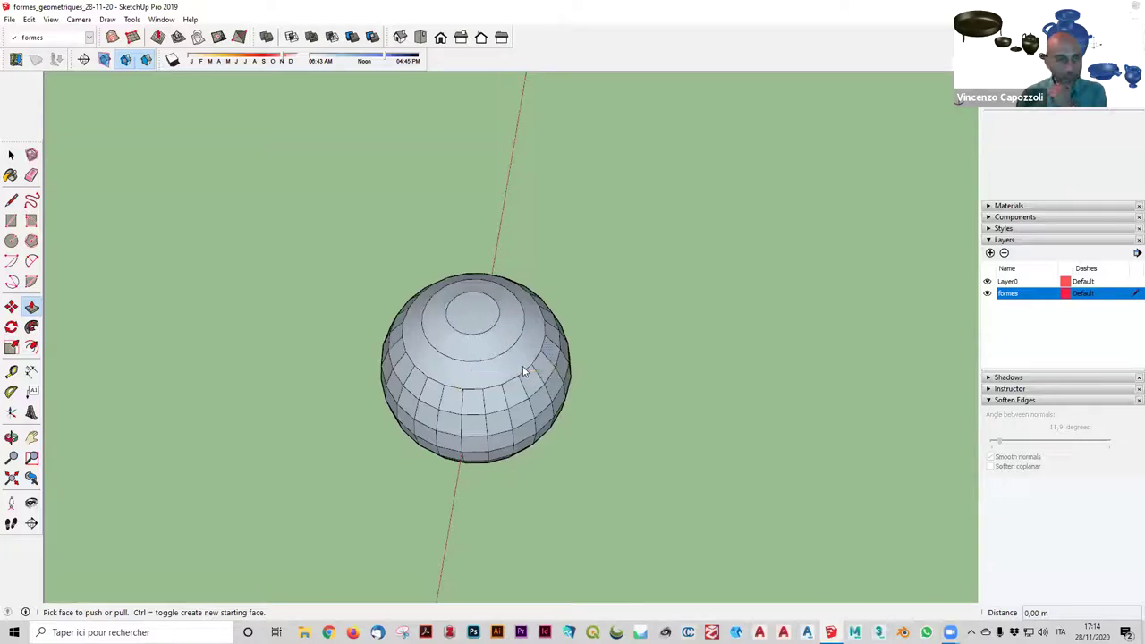
Orbit around the sphere from low and high angles to inspect its smoothed surface.
key("space")
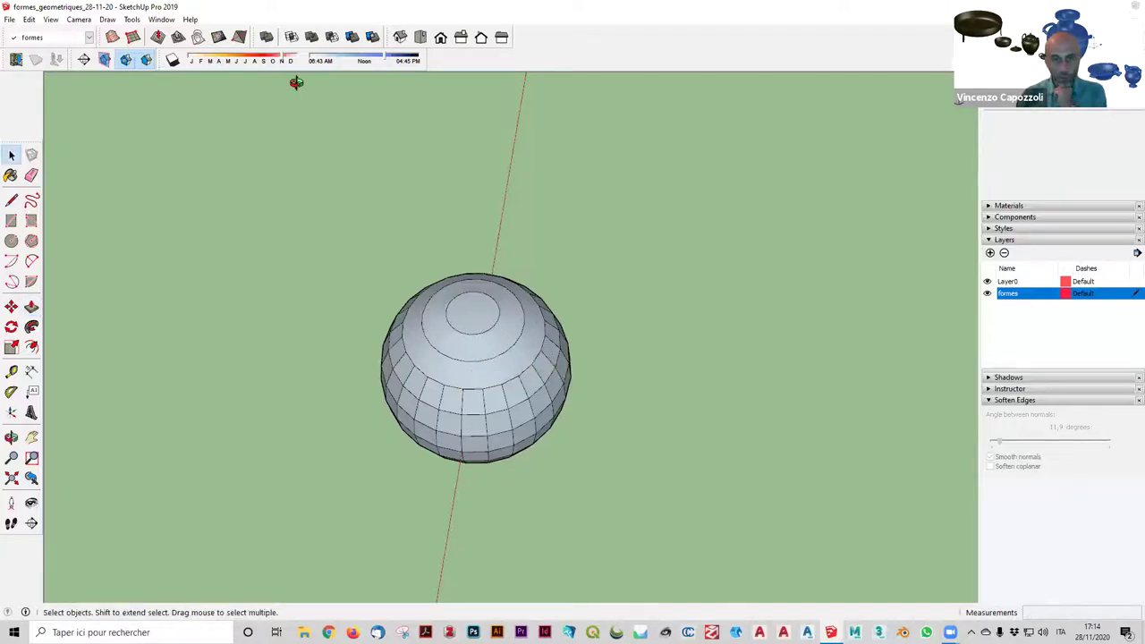
key("o")
left_click_drag(296, 82, 421, 184)
left_click_drag(397, 102, 518, 310)
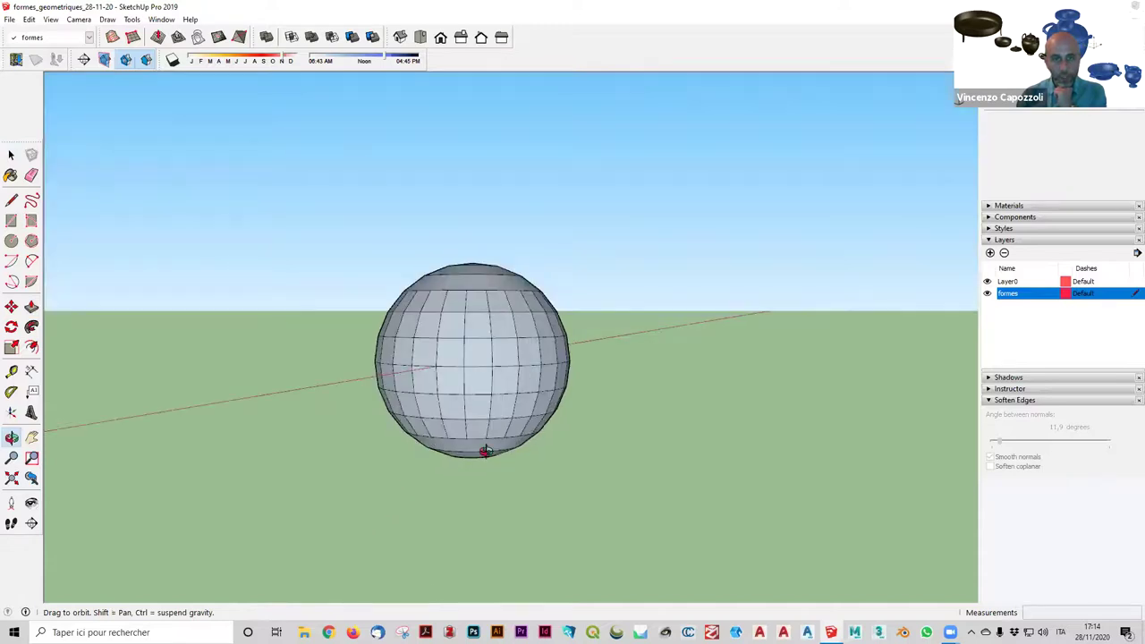
left_click_drag(484, 450, 936, 448)
key("space")
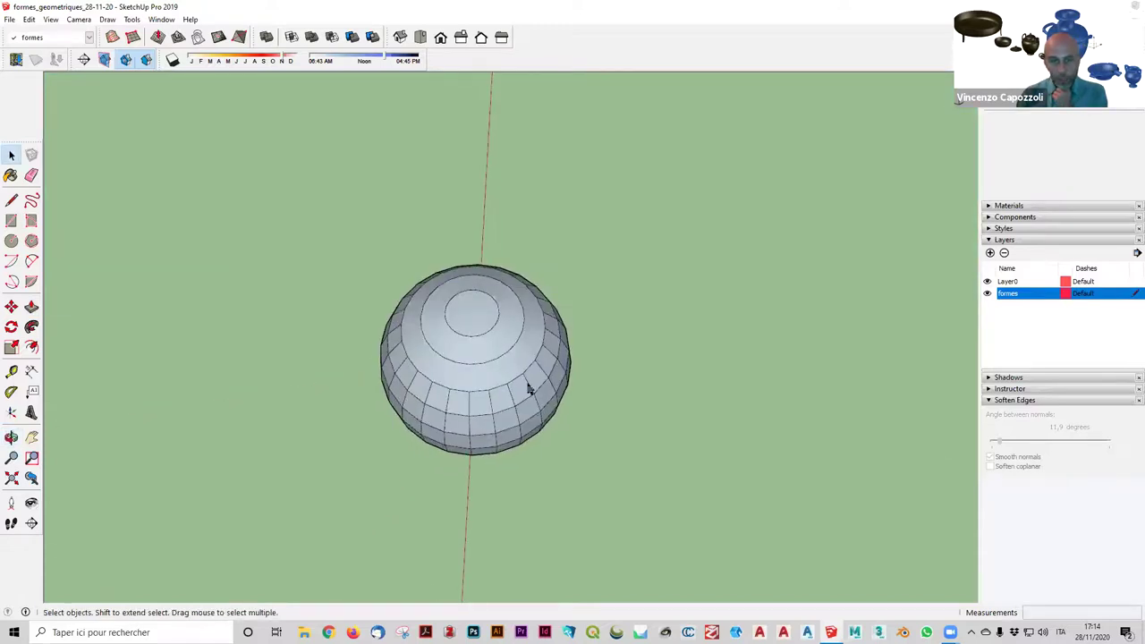
left_click(539, 385)
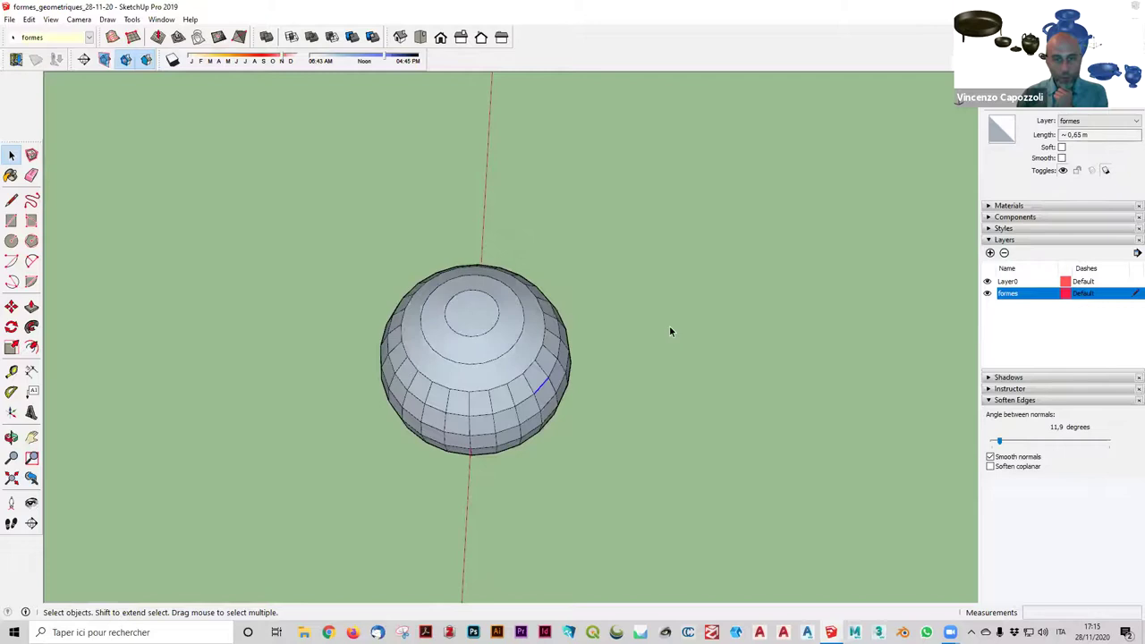
middle_click_drag(670, 330, 787, 268)
middle_click_drag(823, 325, 865, 205)
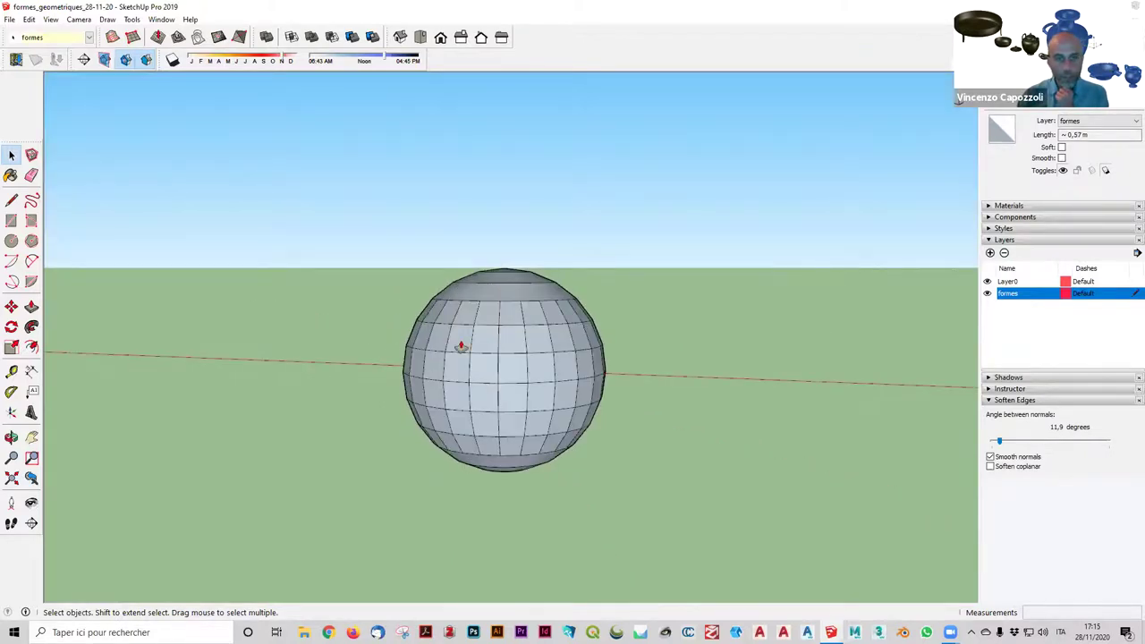
key("p")
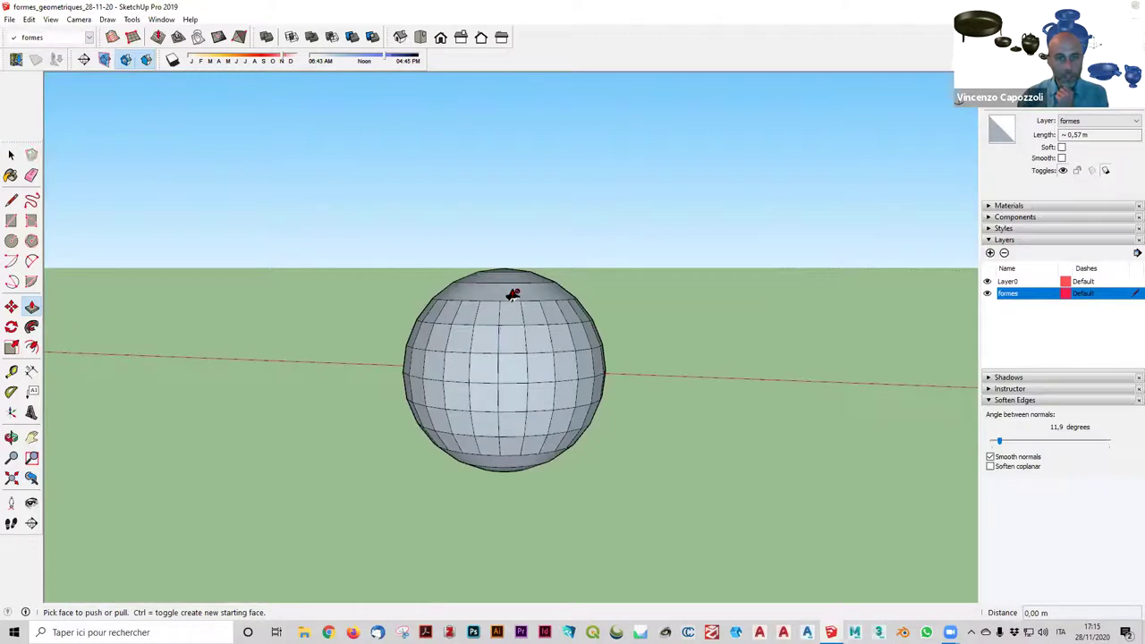
left_click(511, 473)
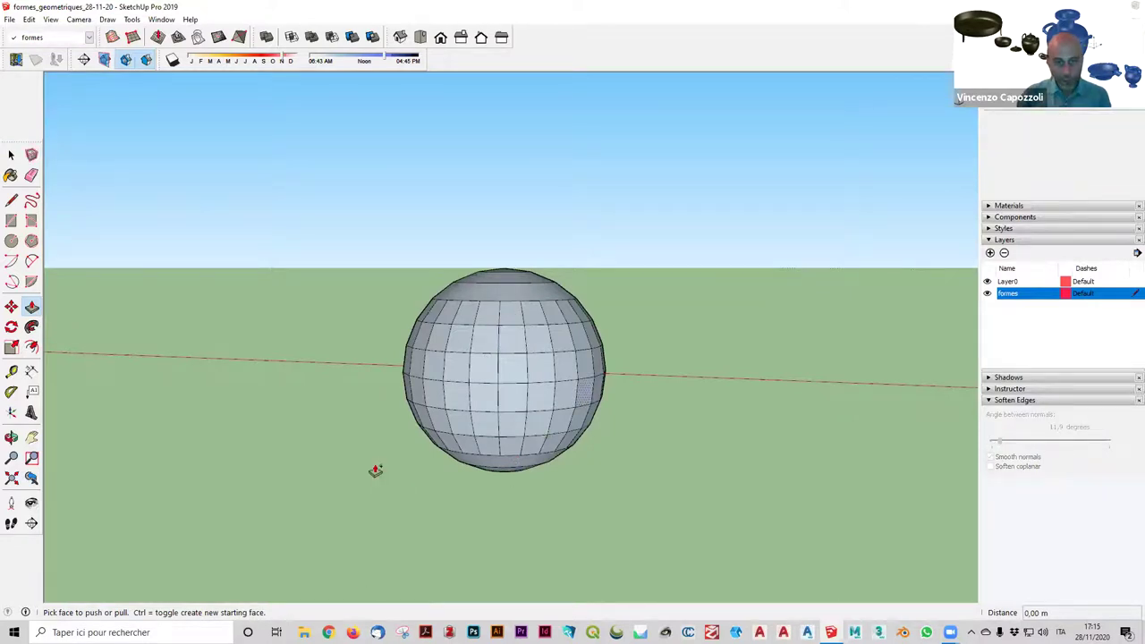
middle_click_drag(379, 471, 366, 474)
key("Escape")
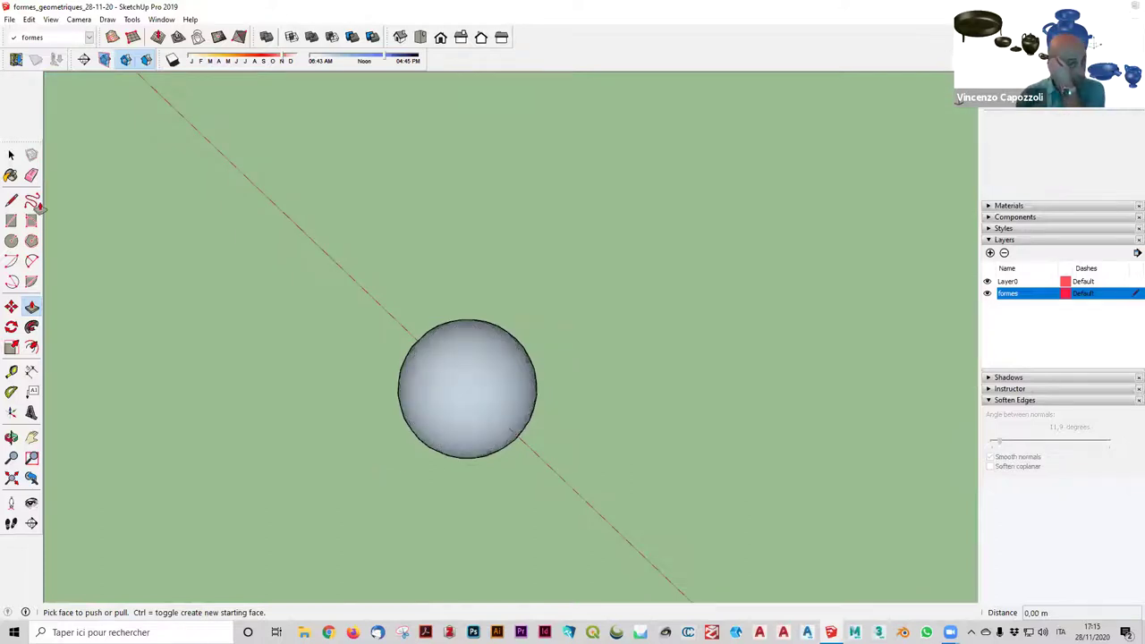
Zoom out and orbit down to see the sphere and pyramids side-on.
left_click(11, 156)
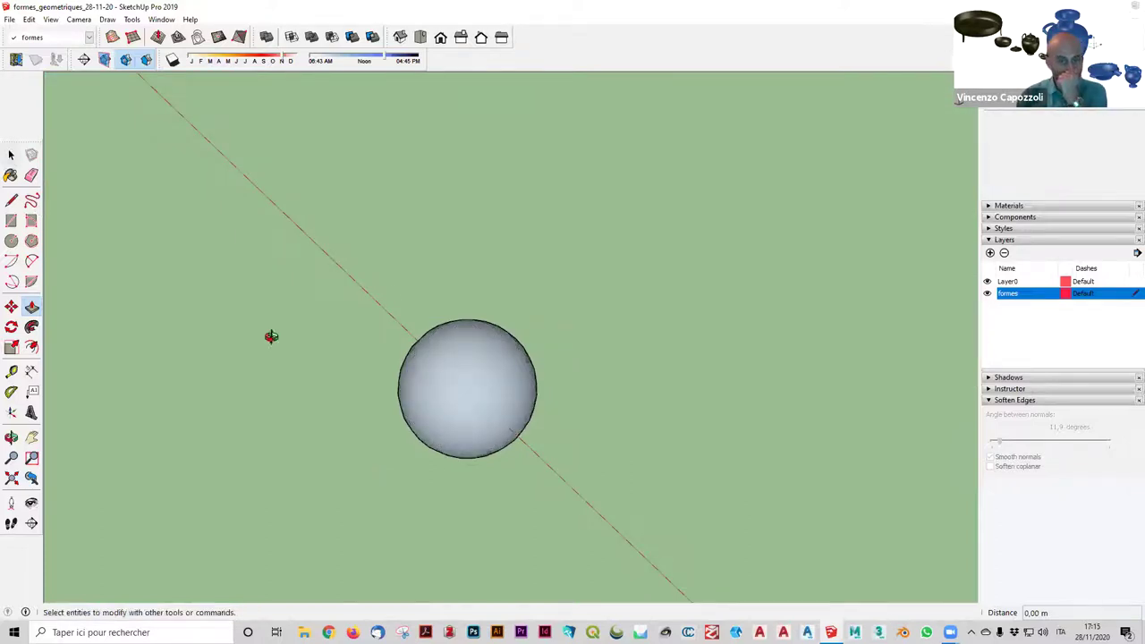
scroll(273, 333, "down", 3)
mouse_move(392, 305)
middle_mouse_down()
mouse_move(763, 259)
mouse_move(544, 360)
mouse_move(652, 340)
middle_mouse_up()
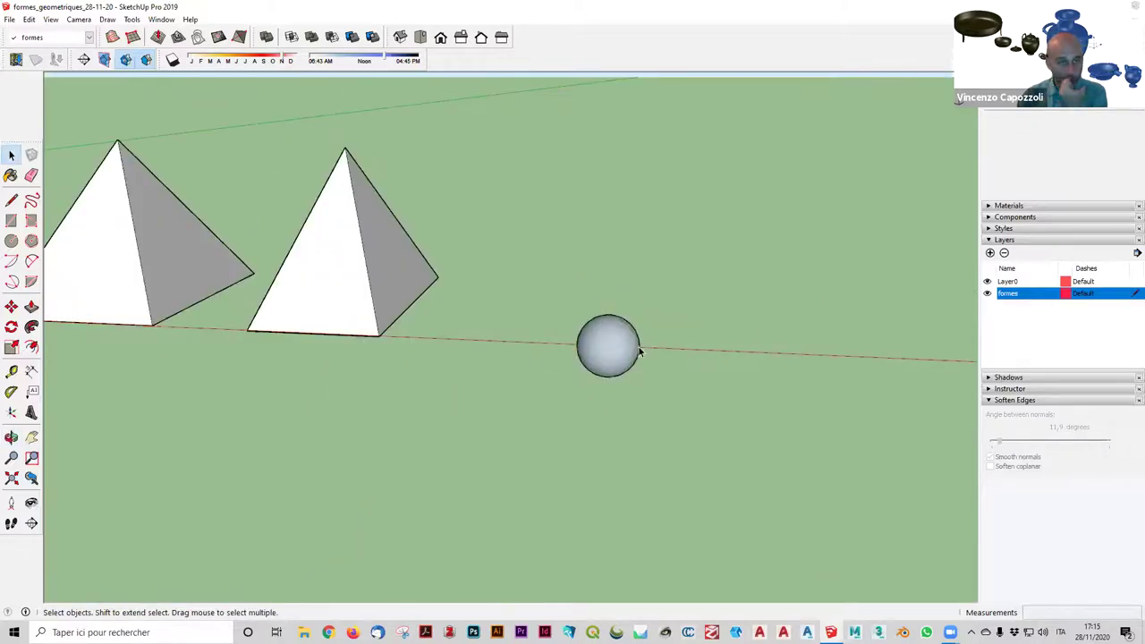
scroll(554, 392, "up", 3)
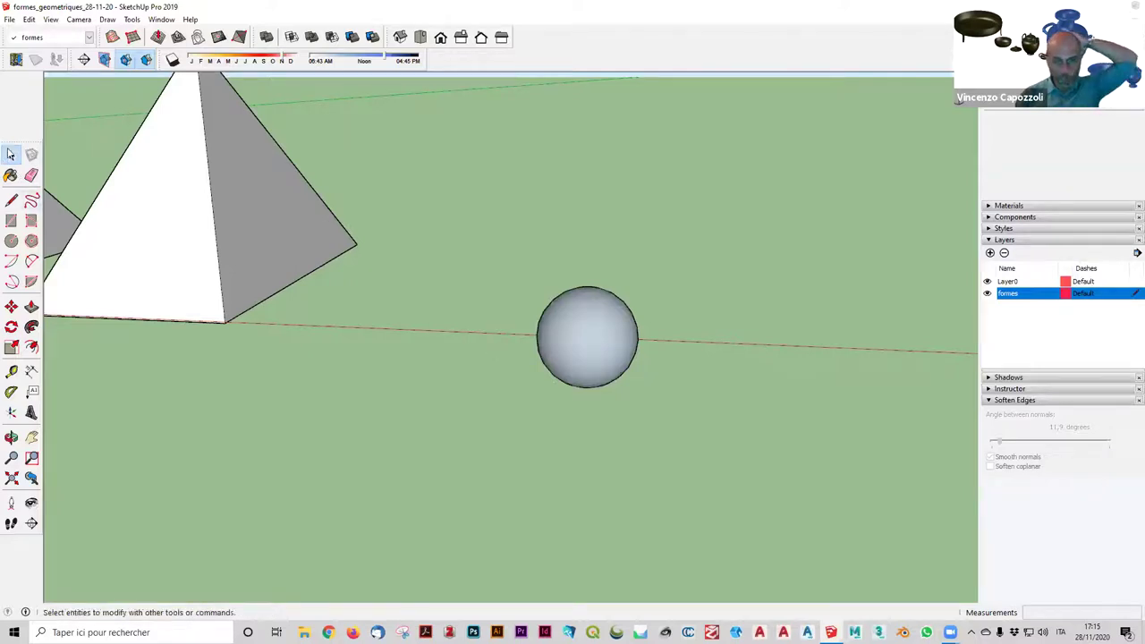
left_click(8, 155)
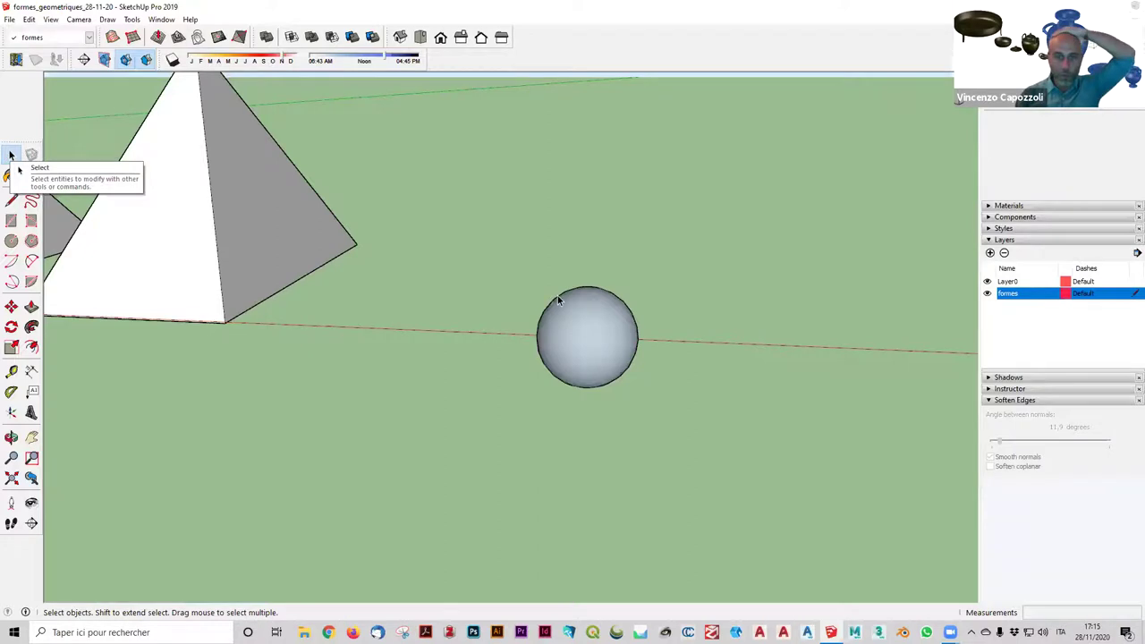
scroll(555, 291, "up", 2)
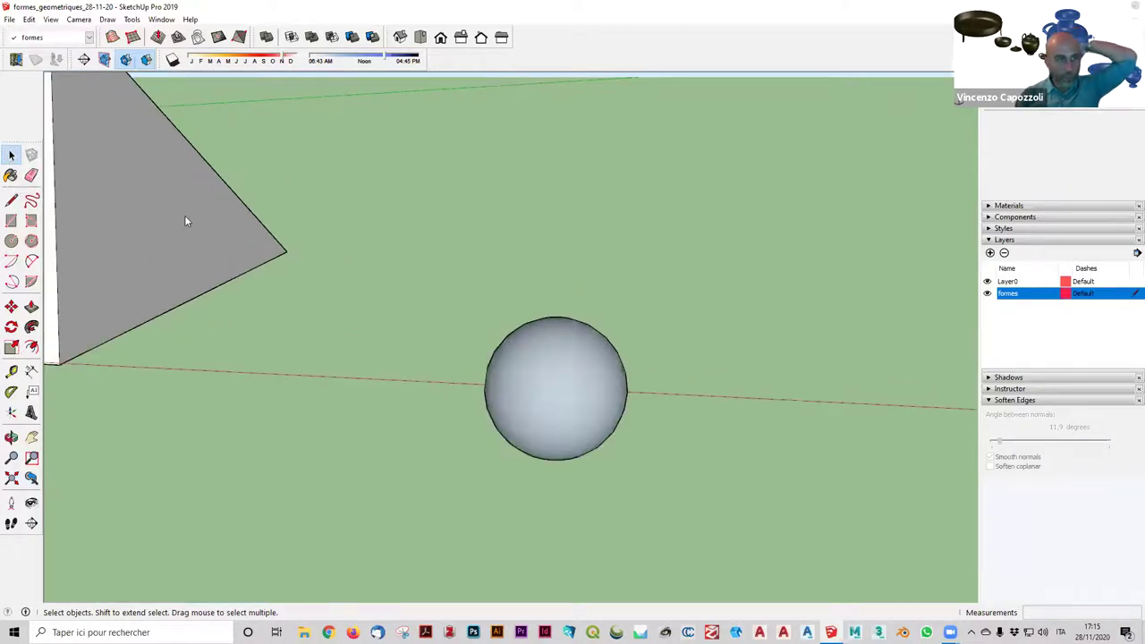
scroll(186, 221, "down", 2)
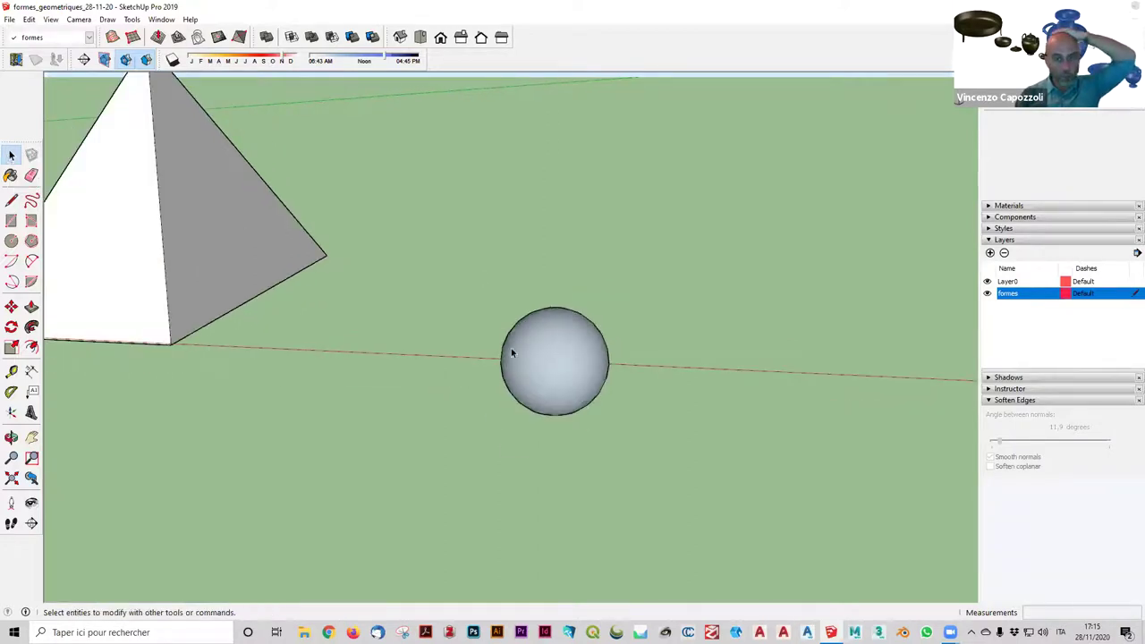
Make the sphere into a group.
left_click(549, 358)
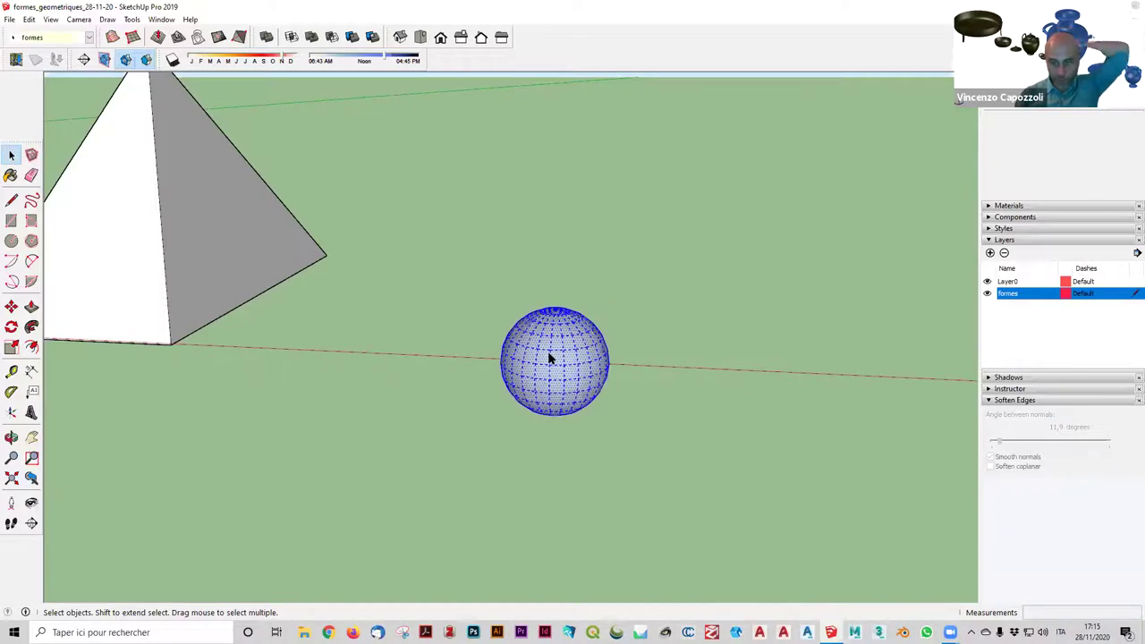
right_click(547, 354)
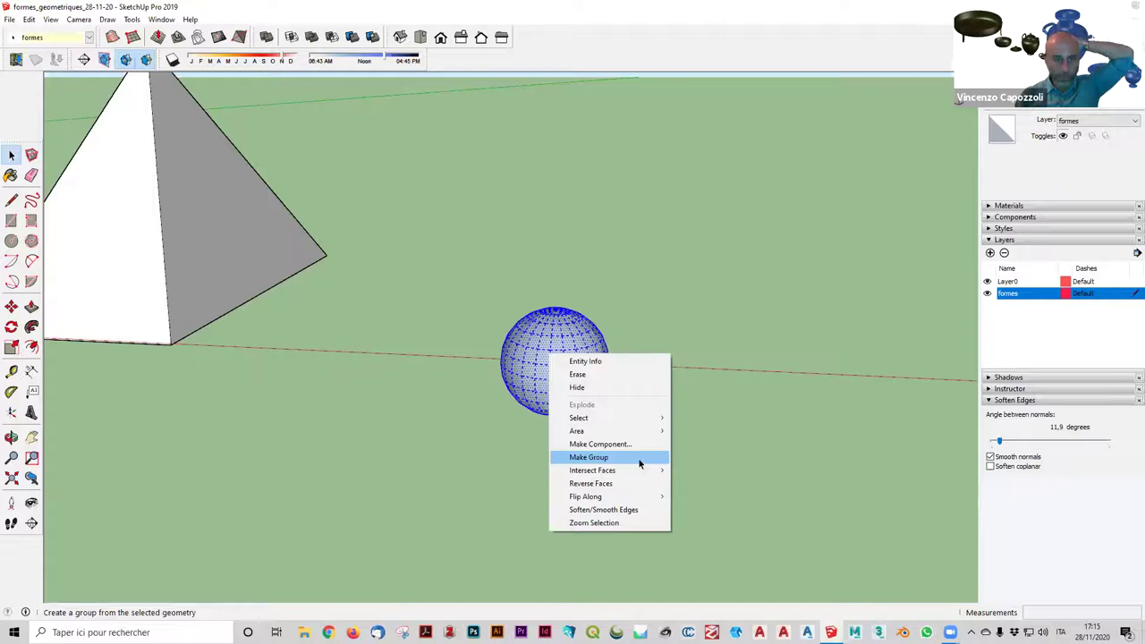
left_click(638, 457)
Move the sphere group along the red axis to sit near the pyramid.
left_click(11, 309)
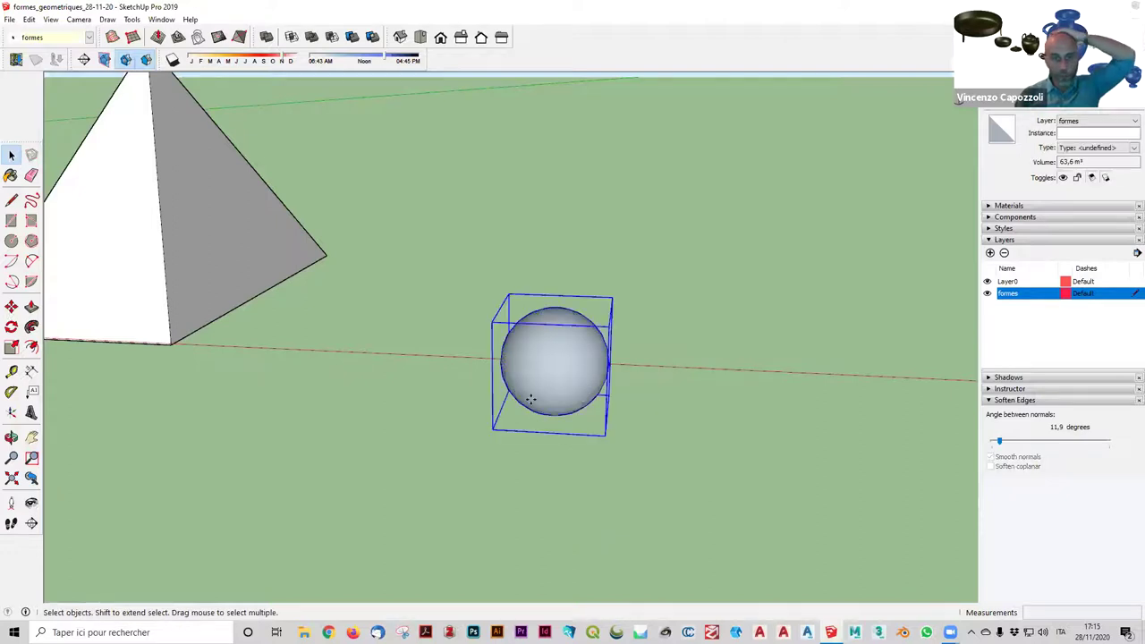
left_click(548, 414)
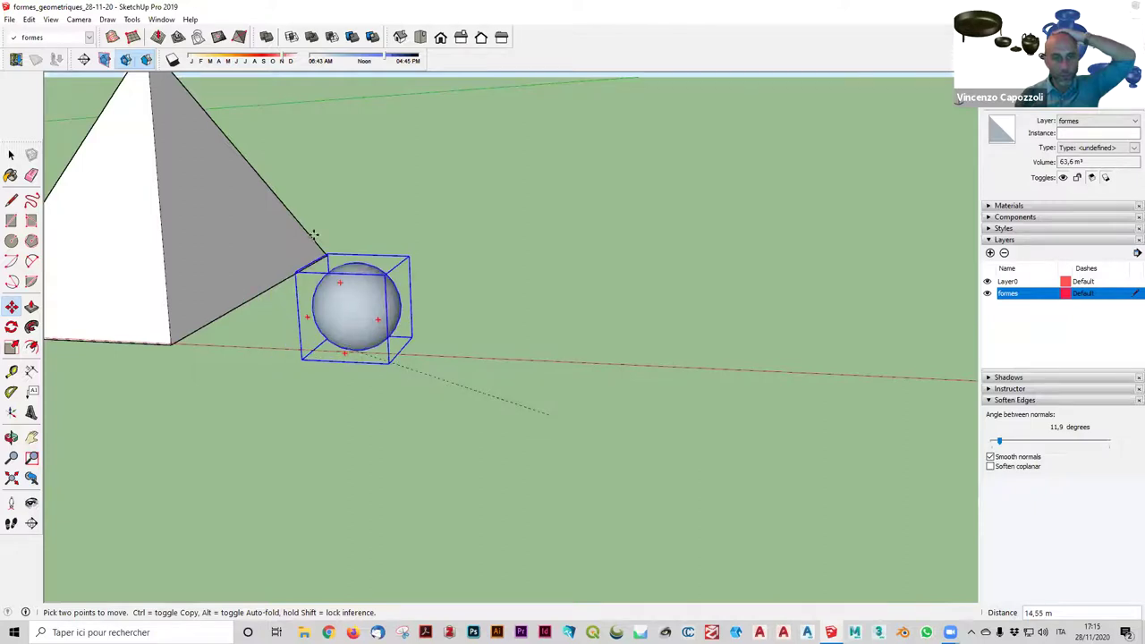
middle_click_drag(314, 235, 391, 291)
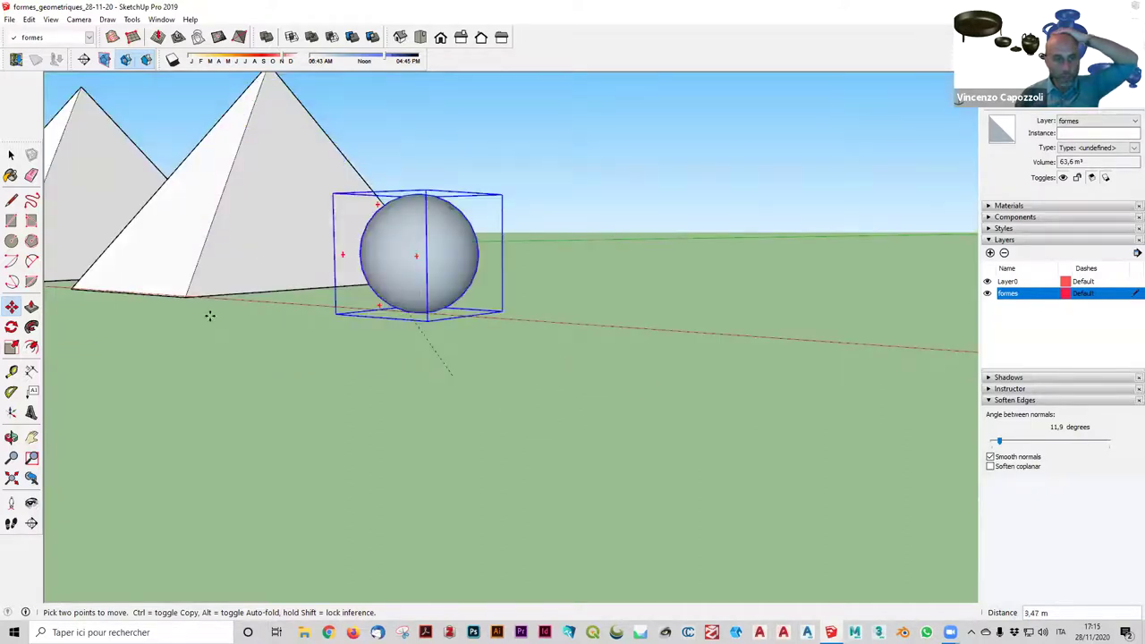
middle_click_drag(640, 388, 285, 304)
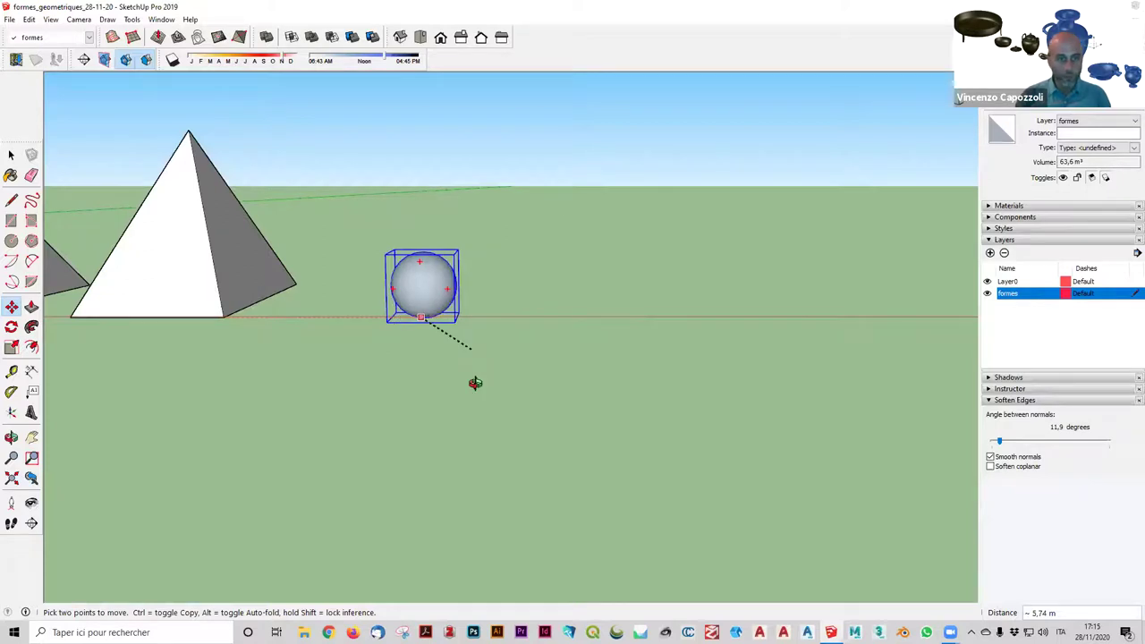
left_click(369, 441)
middle_click_drag(501, 283, 376, 281)
key("s")
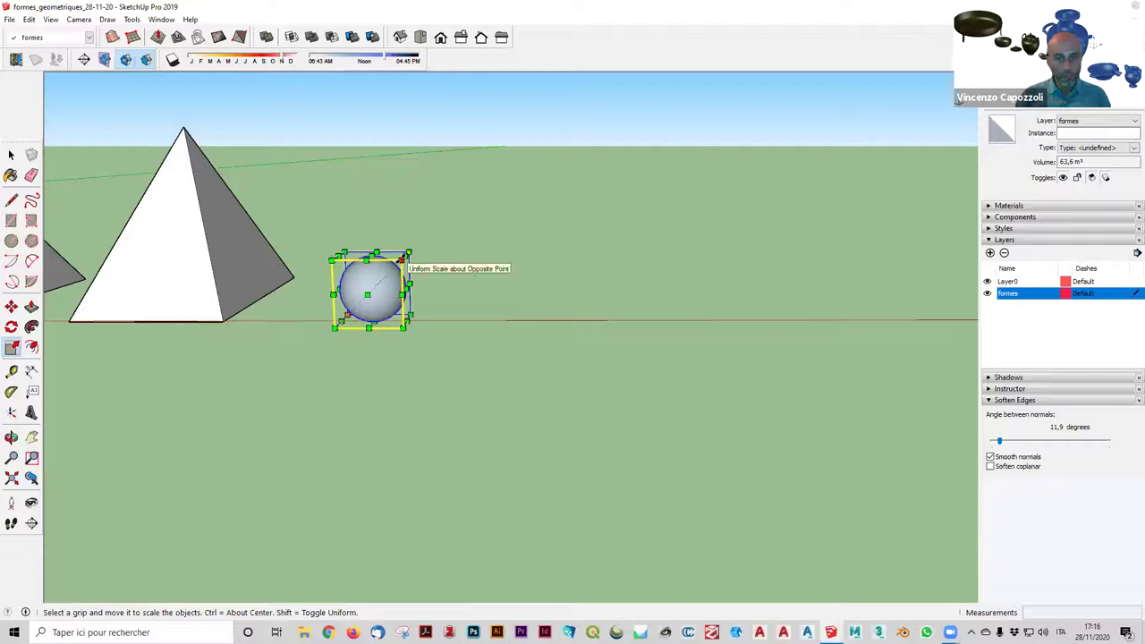
Try scaling the sphere up to 1,50 and back down, then finish the trial scale.
left_click_drag(414, 243, 473, 195)
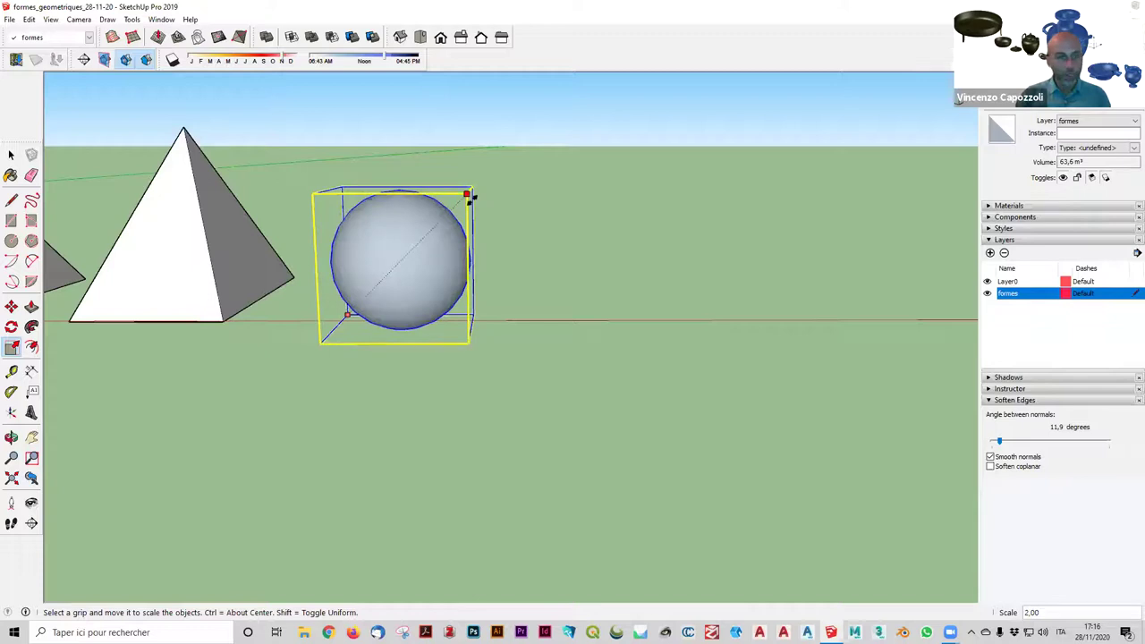
left_click_drag(473, 196, 483, 220)
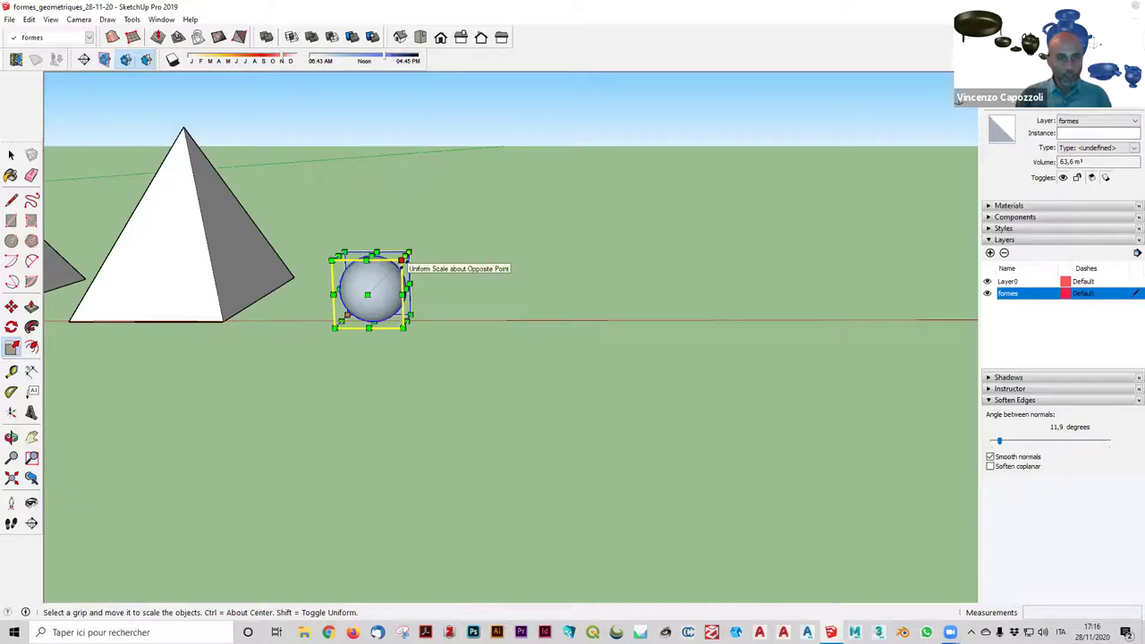
key("r")
key("s")
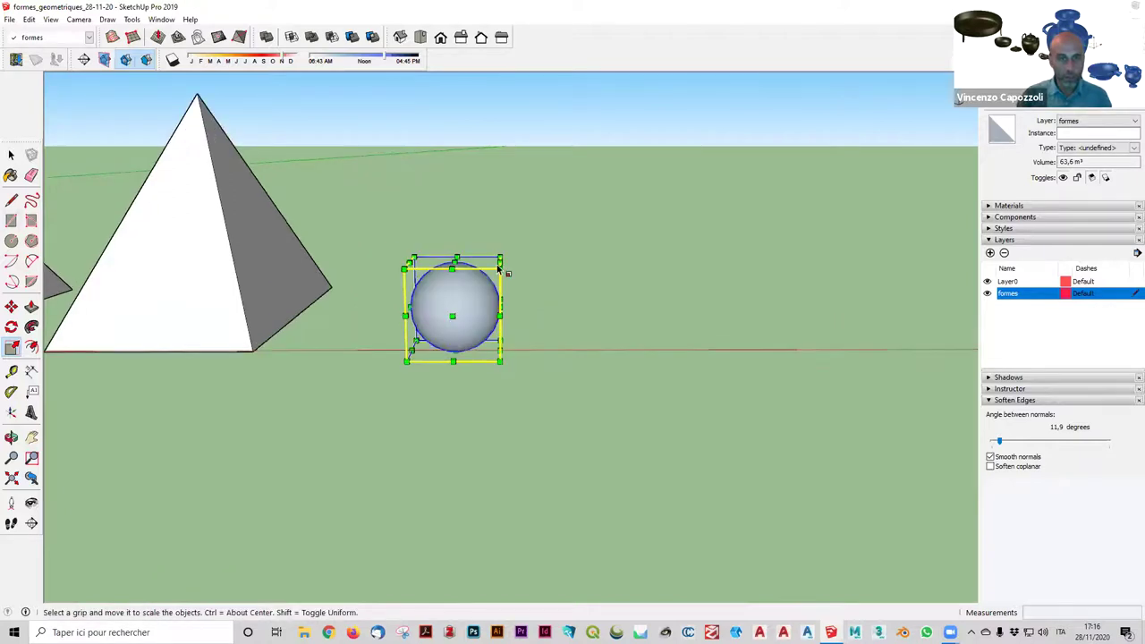
middle_click_drag(497, 268, 497, 250)
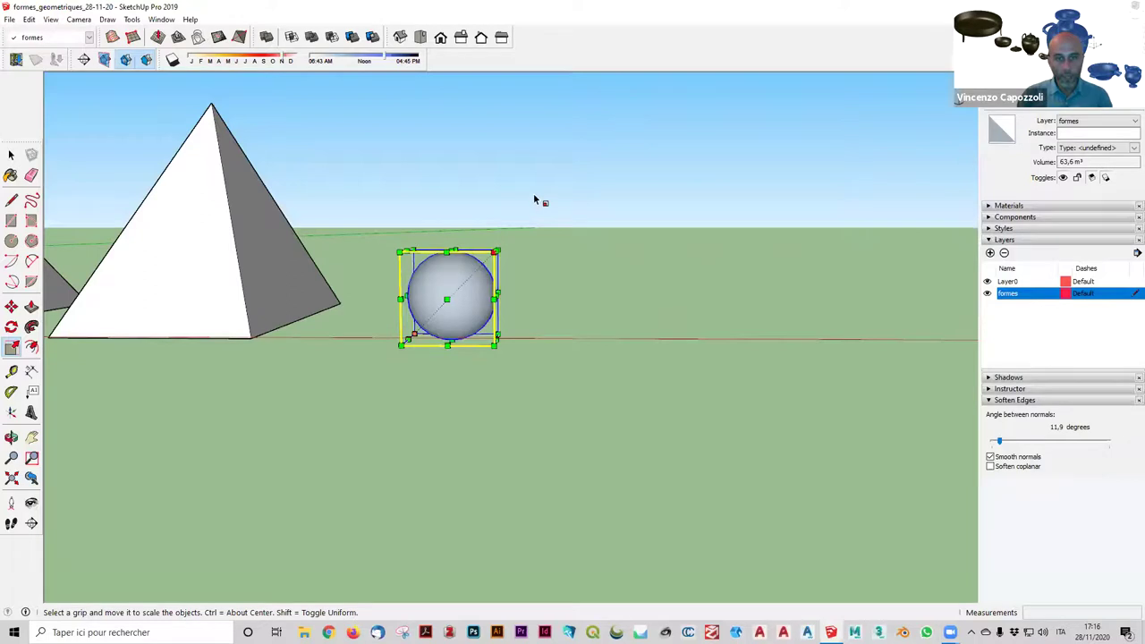
left_click(495, 252)
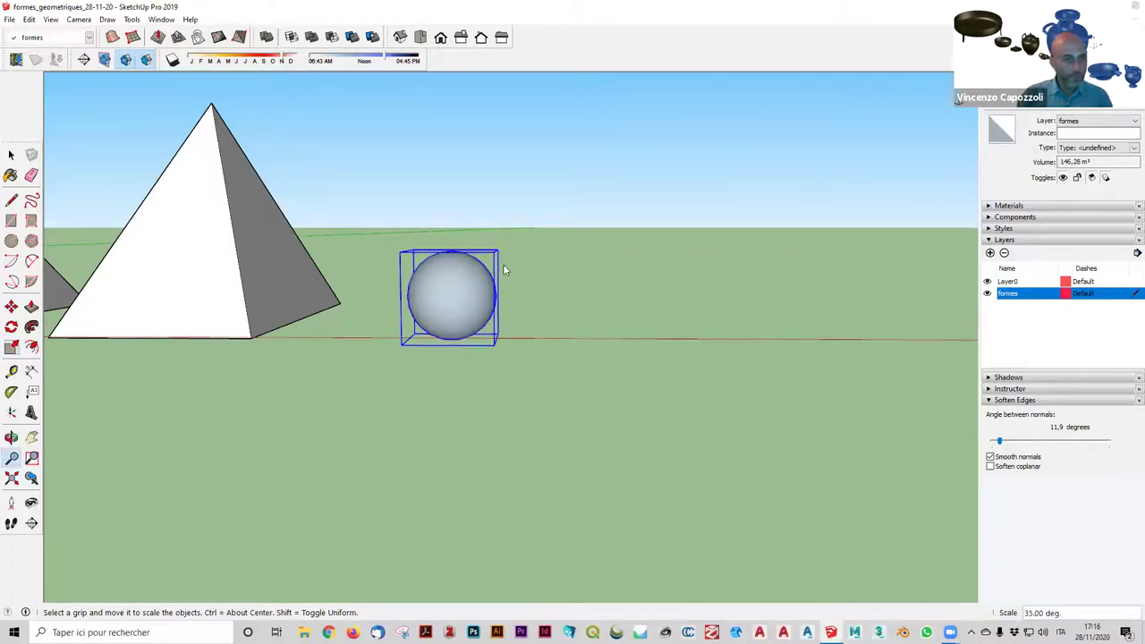
key("space")
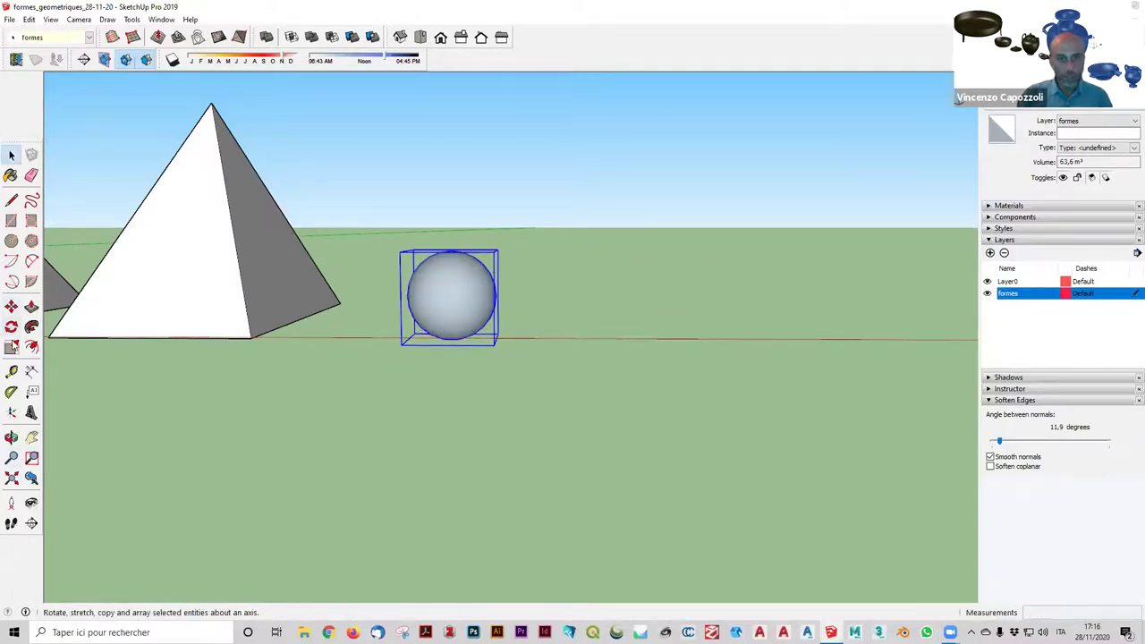
Scale the sphere from a corner grip by a factor of 2, then orbit to a front view.
left_click(12, 347)
left_click_drag(499, 243, 539, 232)
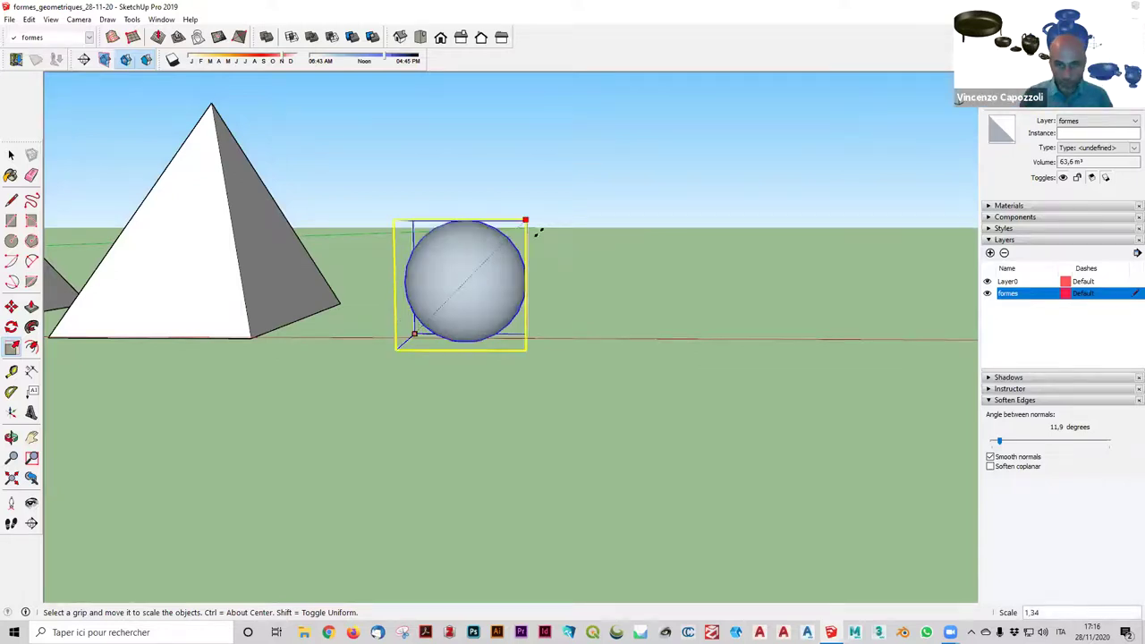
type("2")
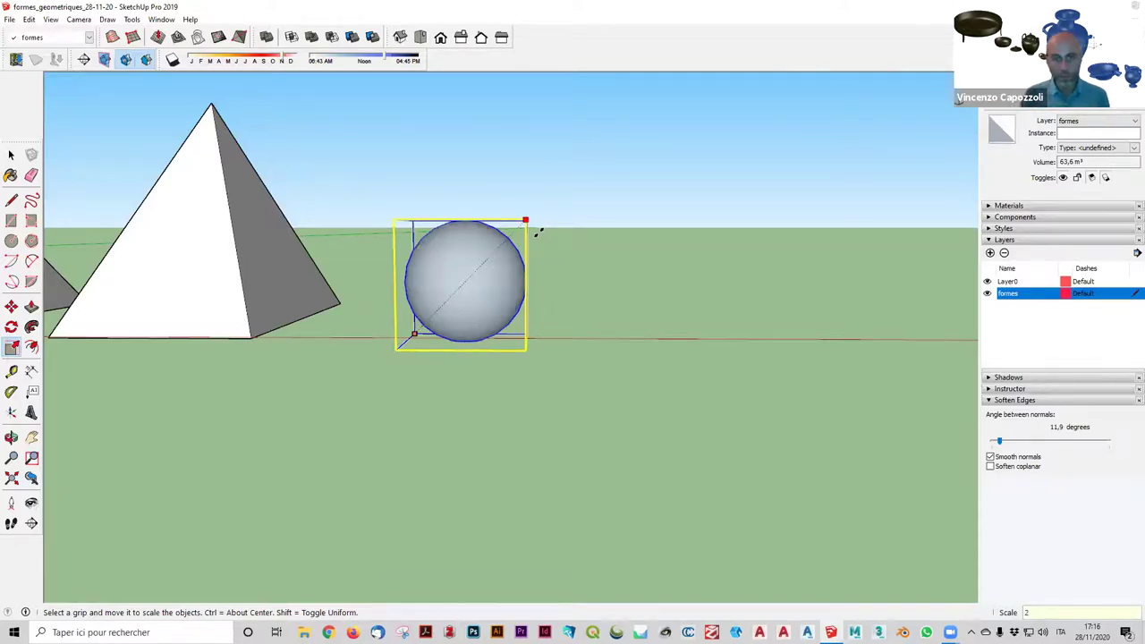
key("Return")
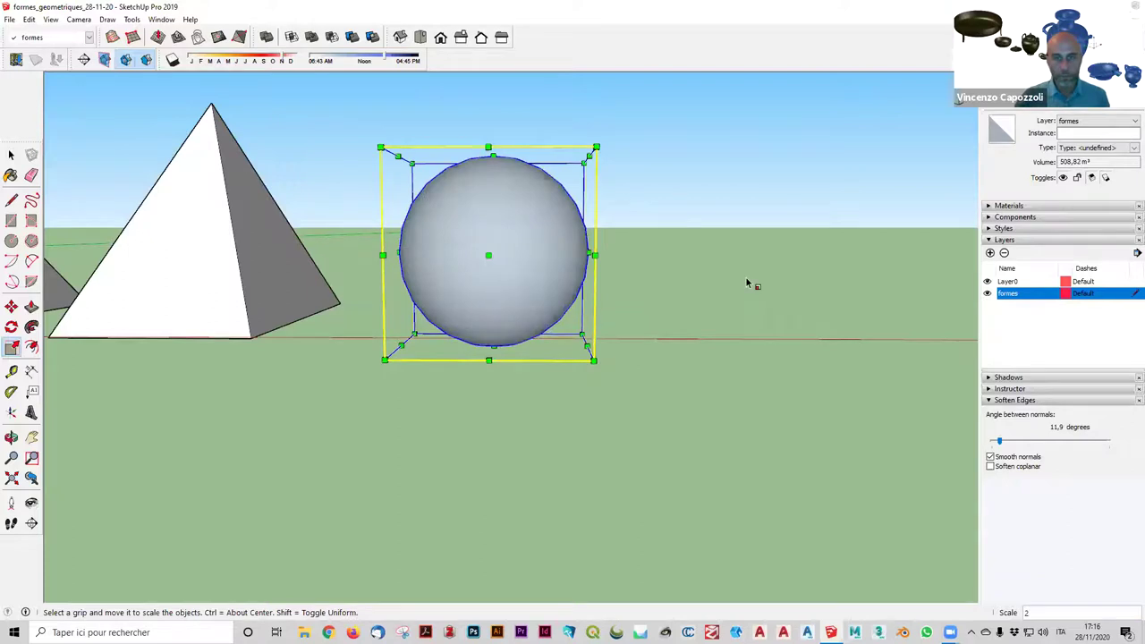
scroll(332, 238, "down", 2)
middle_click_drag(370, 301, 249, 261)
mouse_move(248, 261)
left_mouse_down()
mouse_move(785, 445)
mouse_move(739, 454)
left_mouse_up()
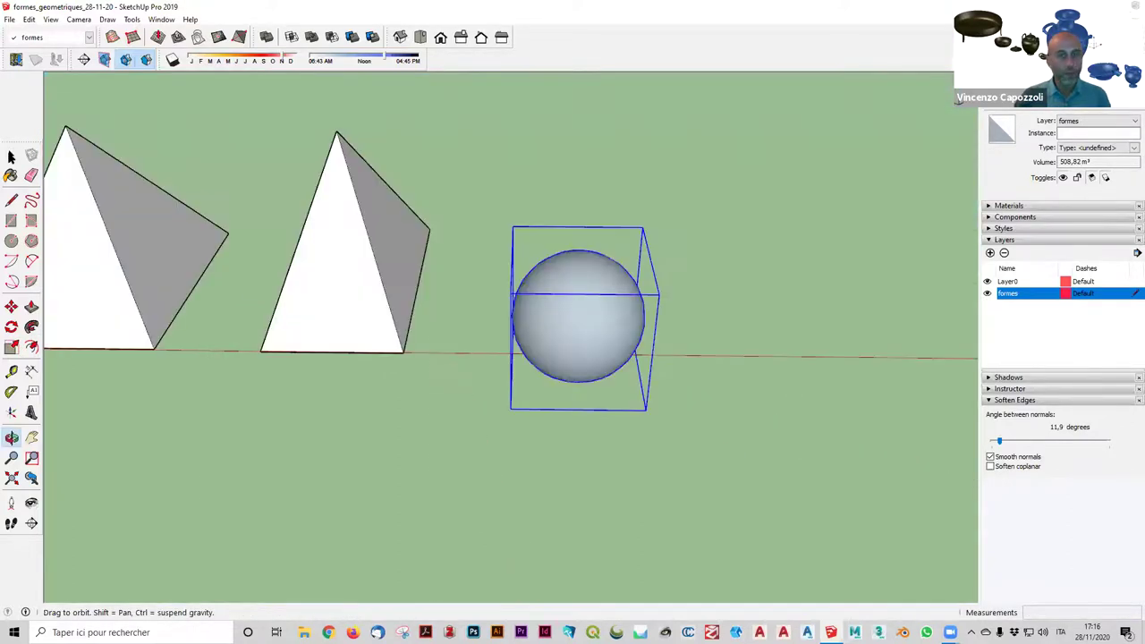
Move the sphere in front of the second pyramid, cancelling the accidental copies.
key("s")
key("space")
key("m")
left_click(582, 388)
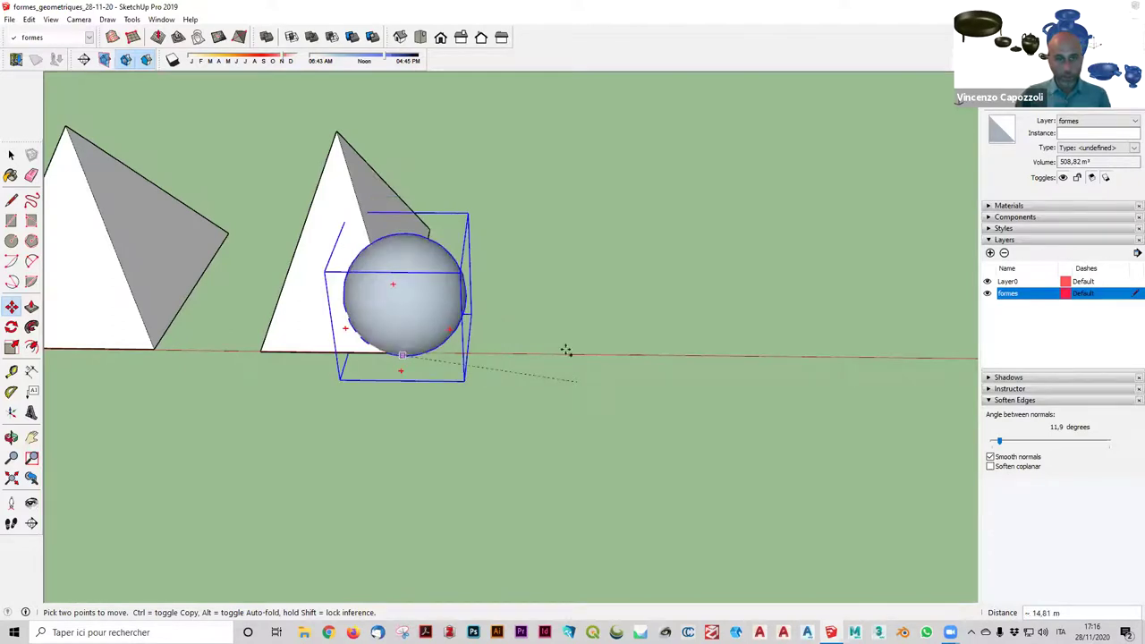
key("ctrl")
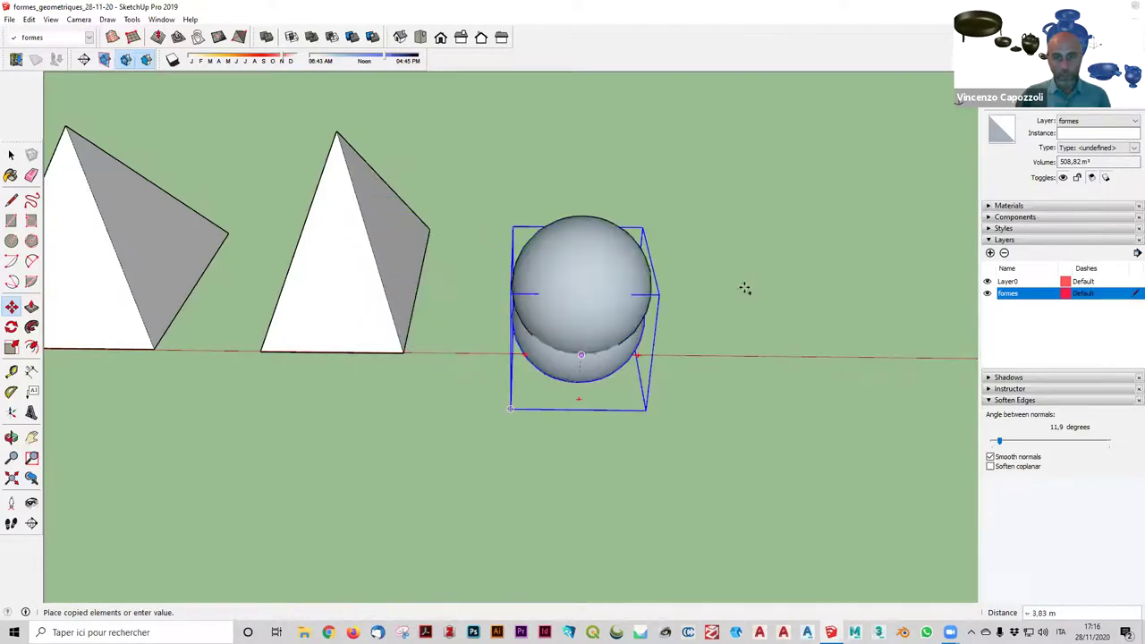
middle_click_drag(743, 288, 743, 286)
key("Escape")
left_click(561, 385)
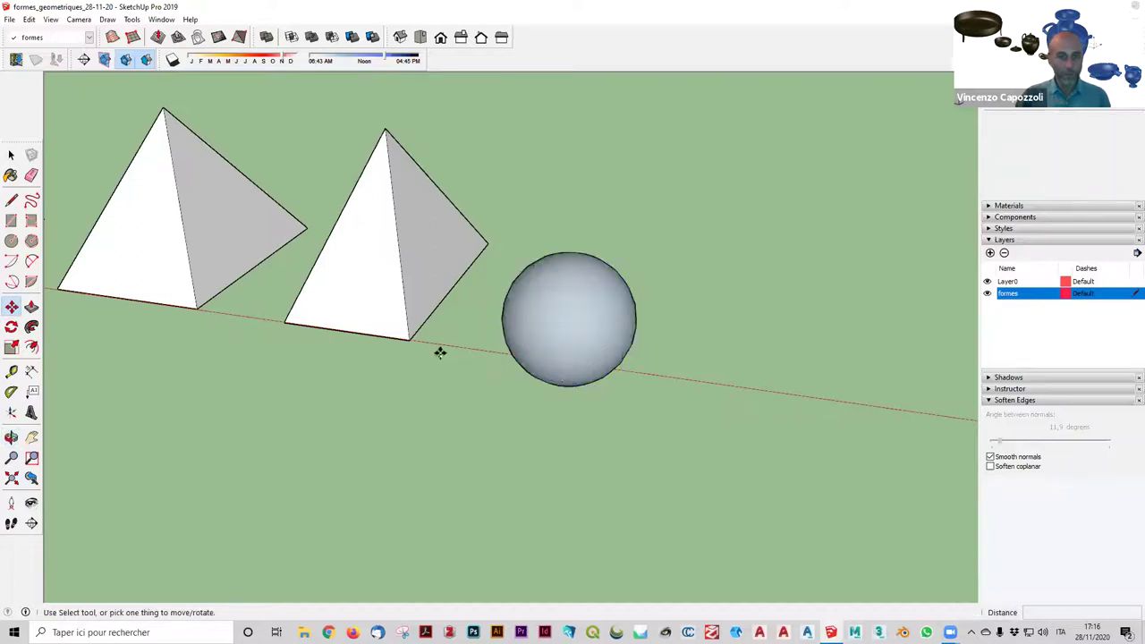
left_click(474, 329)
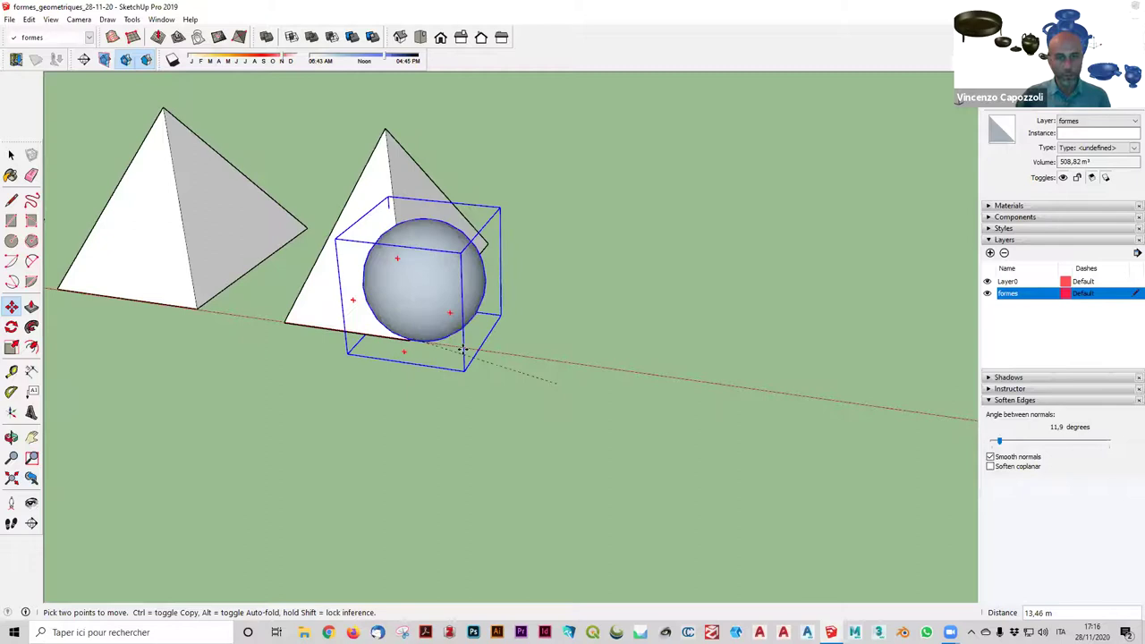
left_click(407, 343)
key("ctrl")
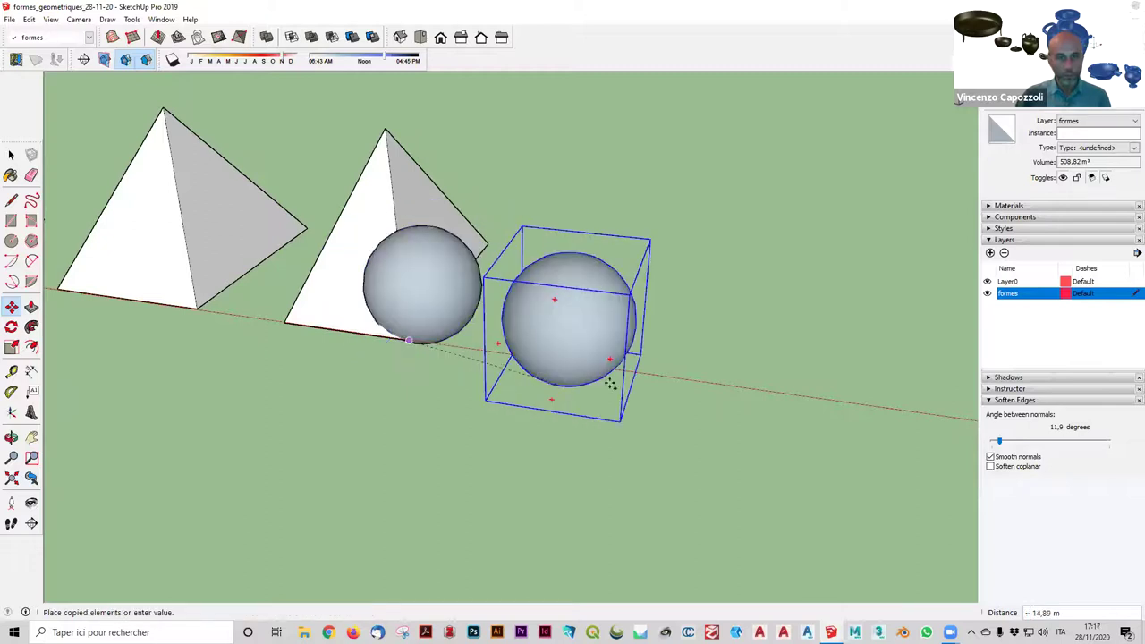
key("Escape")
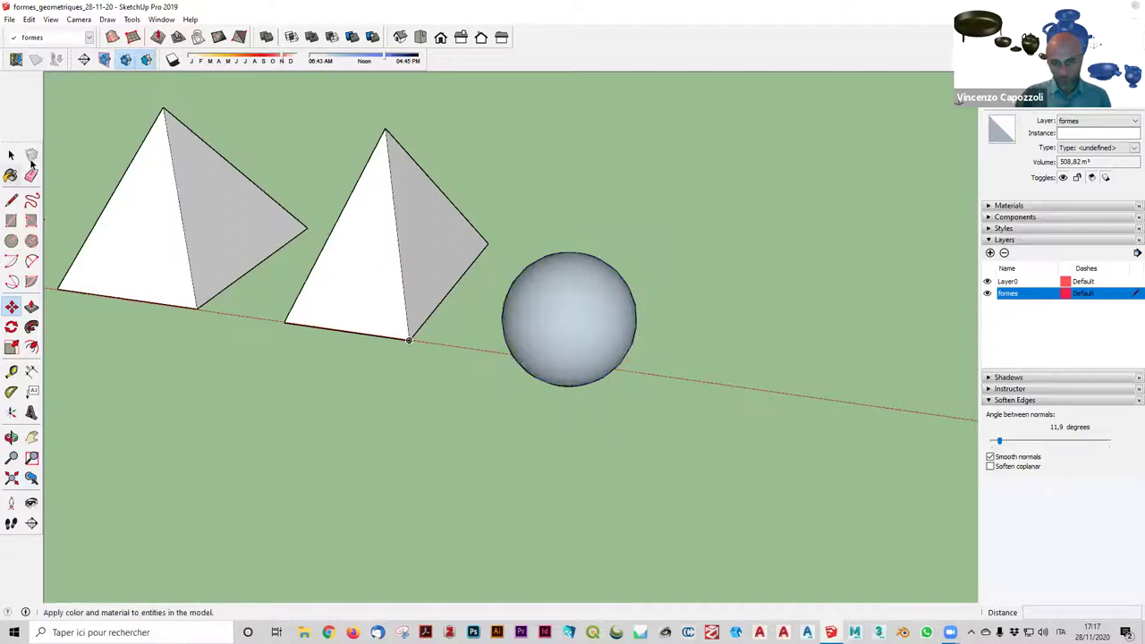
Select the sphere group and move it from its base point to the pyramid's base corner.
left_click(11, 155)
double_click(557, 351)
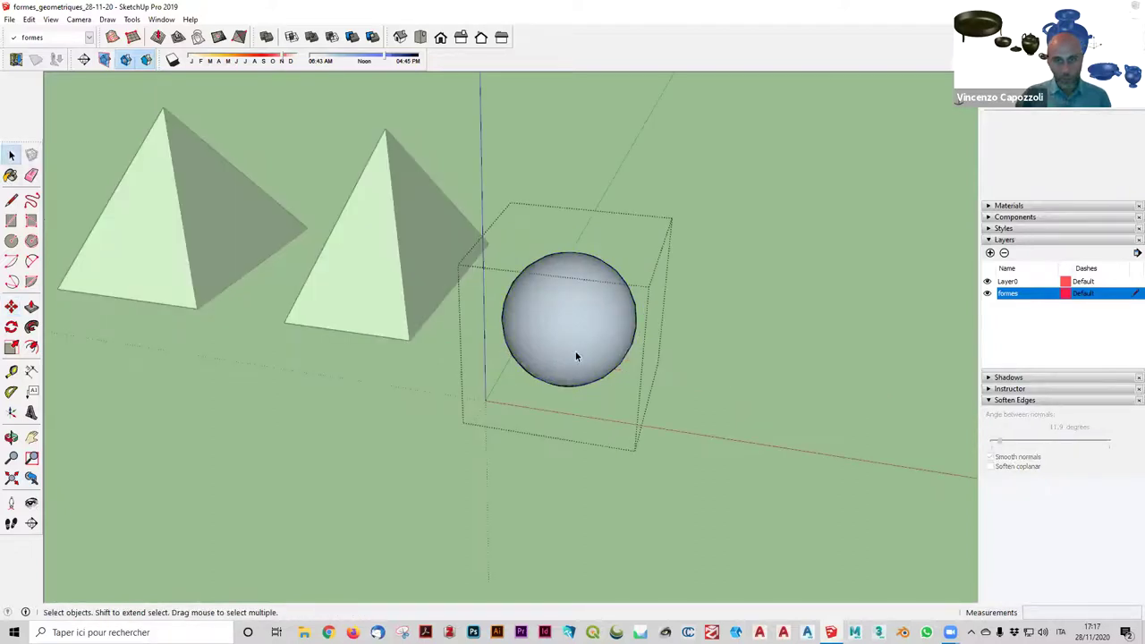
key("Escape")
key("m")
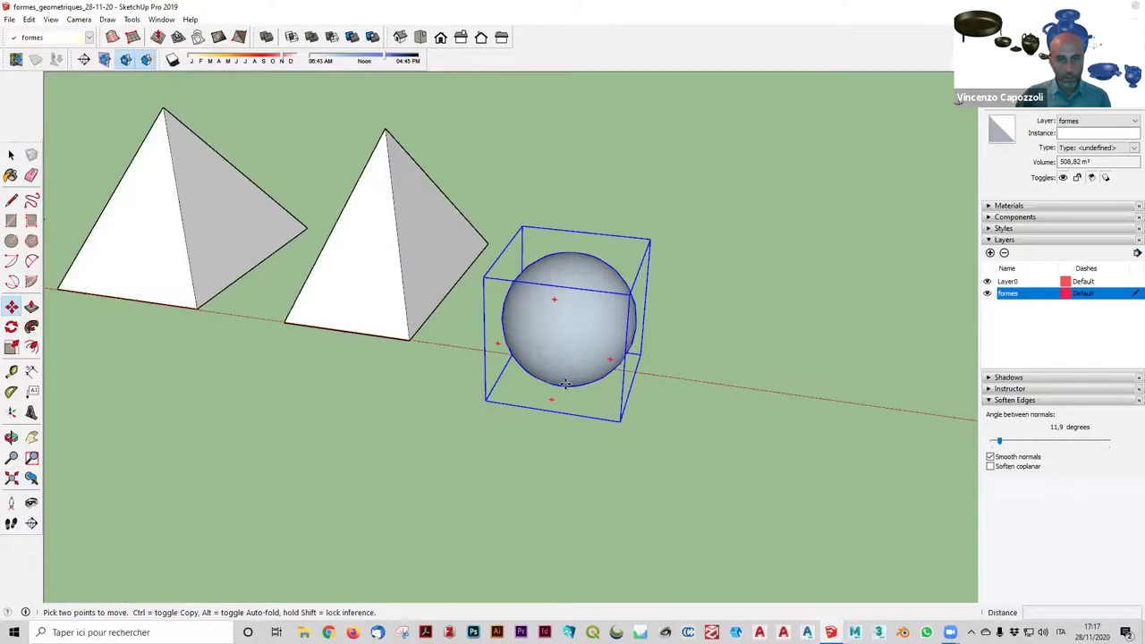
left_click(563, 385)
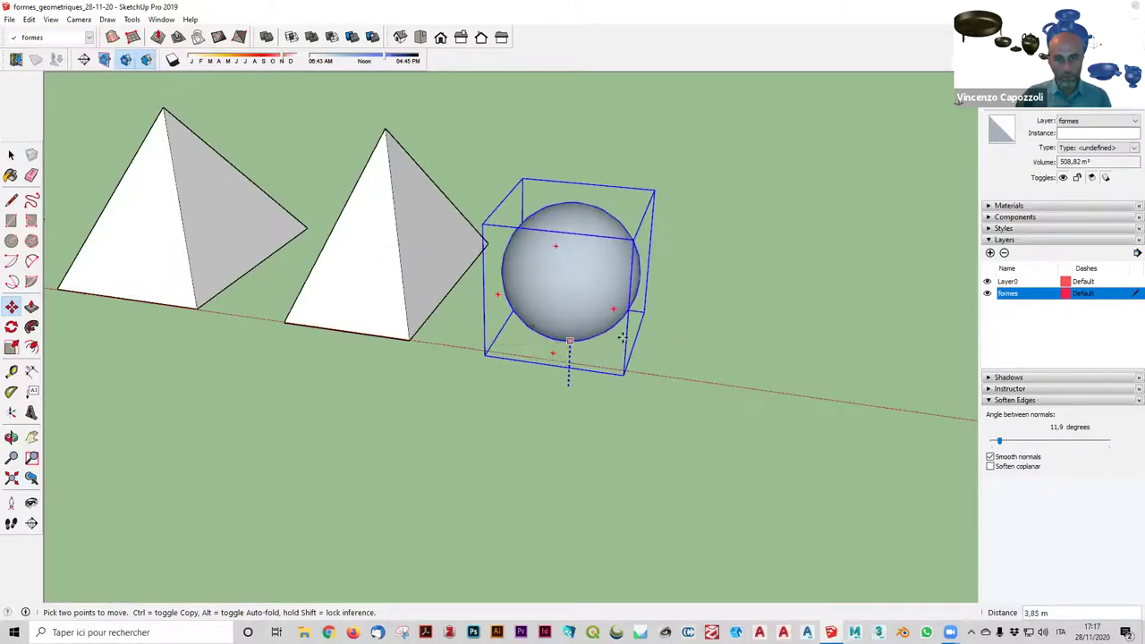
left_click(414, 337)
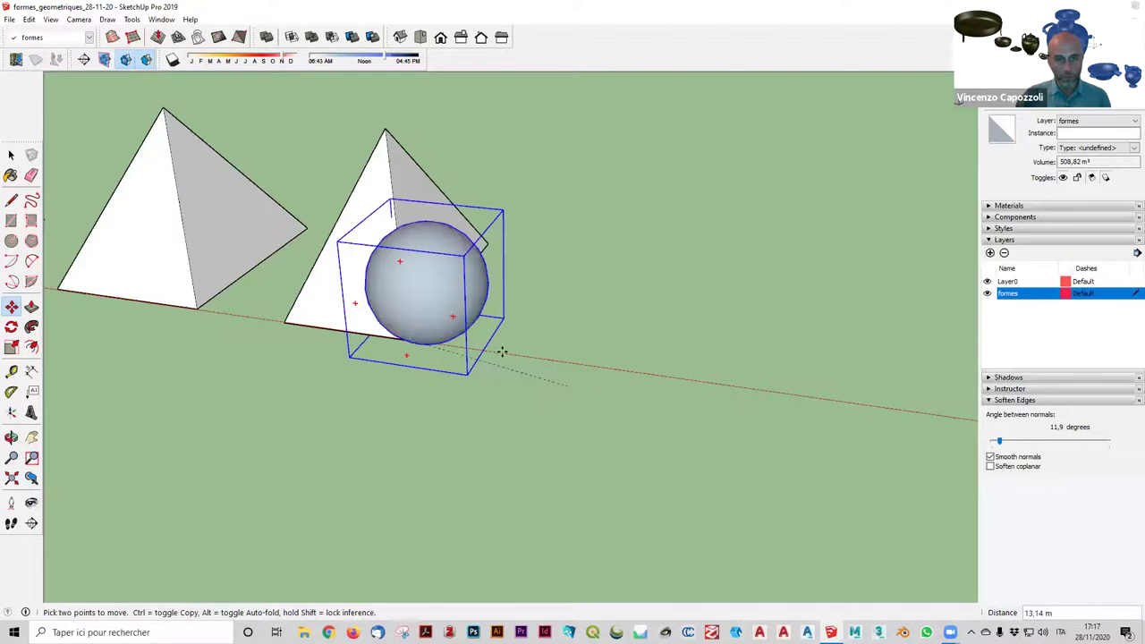
key("ctrl+z")
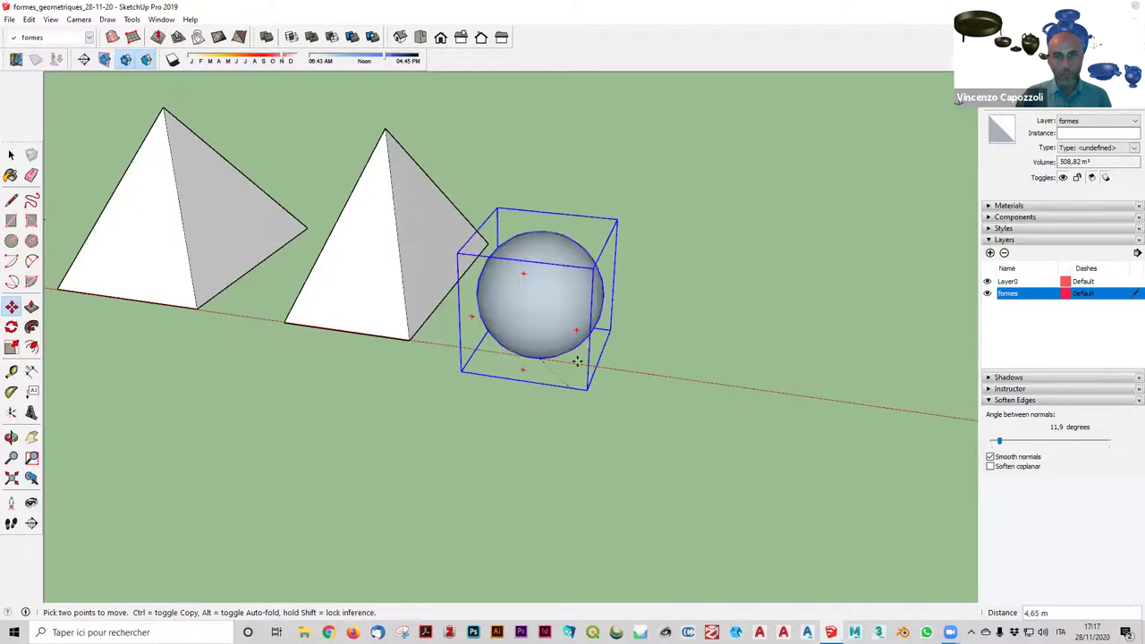
key("ctrl+z")
Orbit around the shapes and reselect the sphere group for moving.
middle_click_drag(406, 309, 274, 335)
mouse_move(599, 427)
middle_mouse_down()
mouse_move(721, 447)
mouse_move(682, 452)
middle_mouse_up()
key("space")
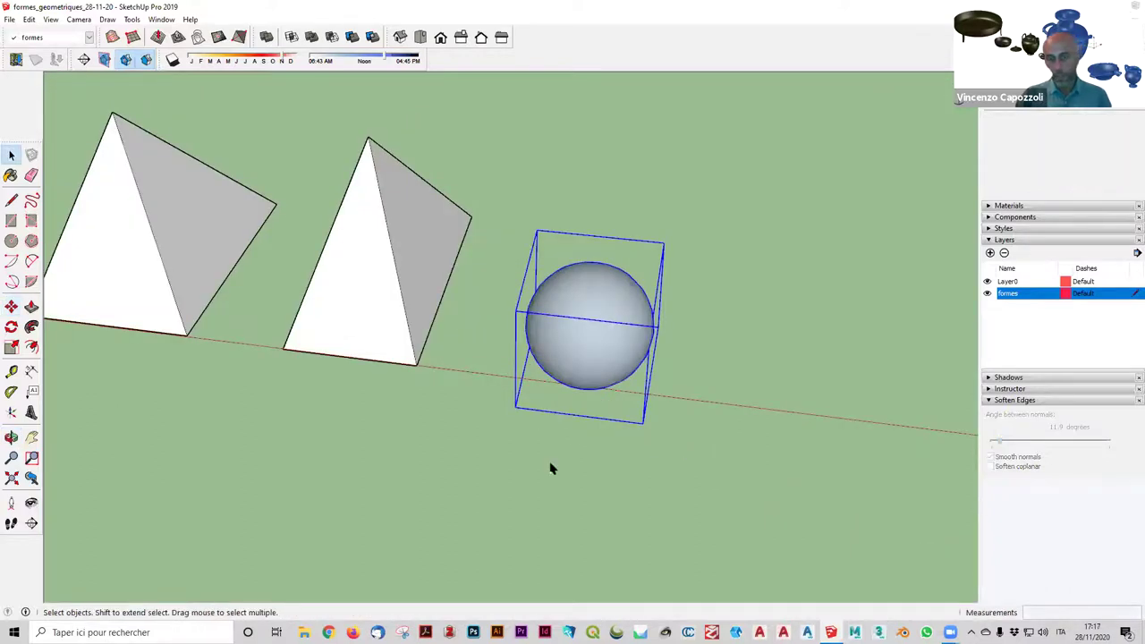
double_click(598, 340)
key("Escape")
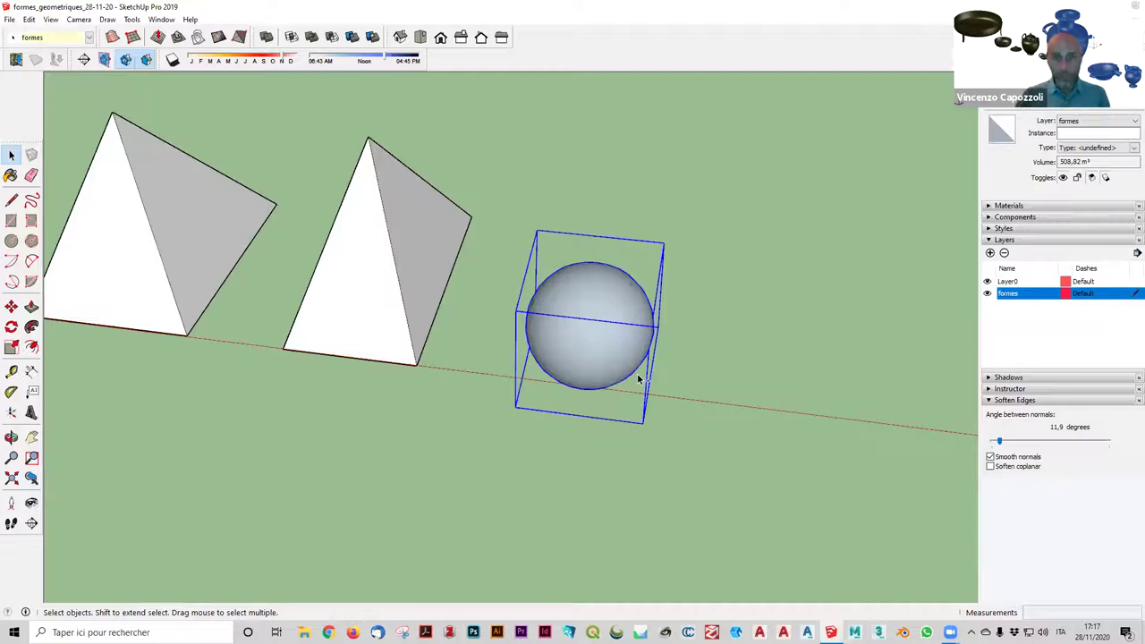
key("m")
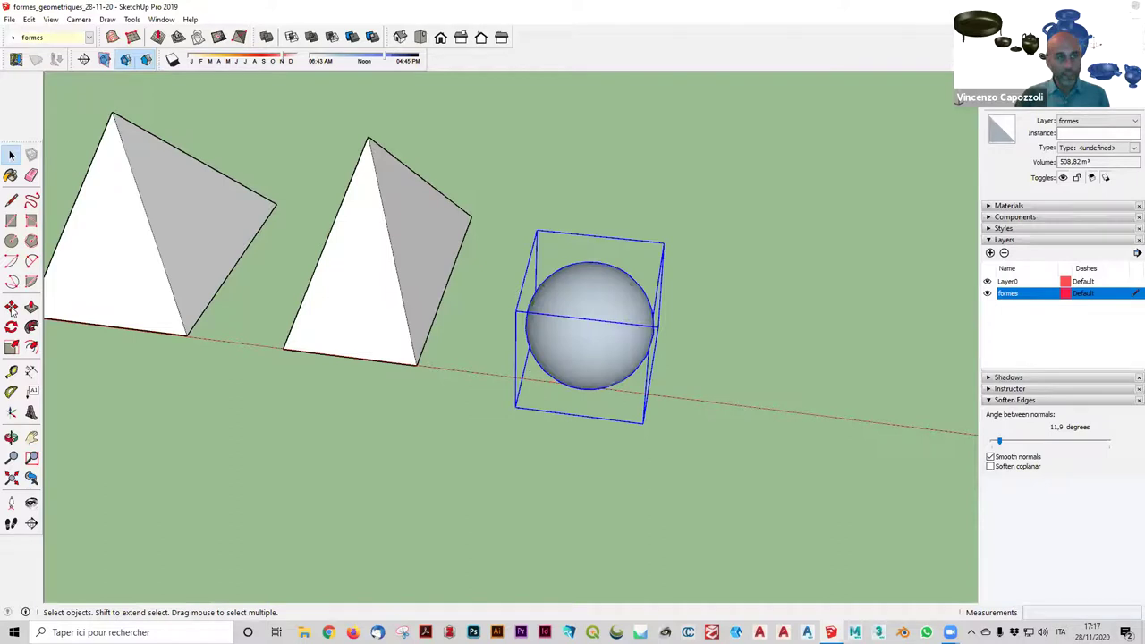
key("space")
Copy the sphere further to the right, then delete that copy.
key("a")
key("m")
left_click(605, 353)
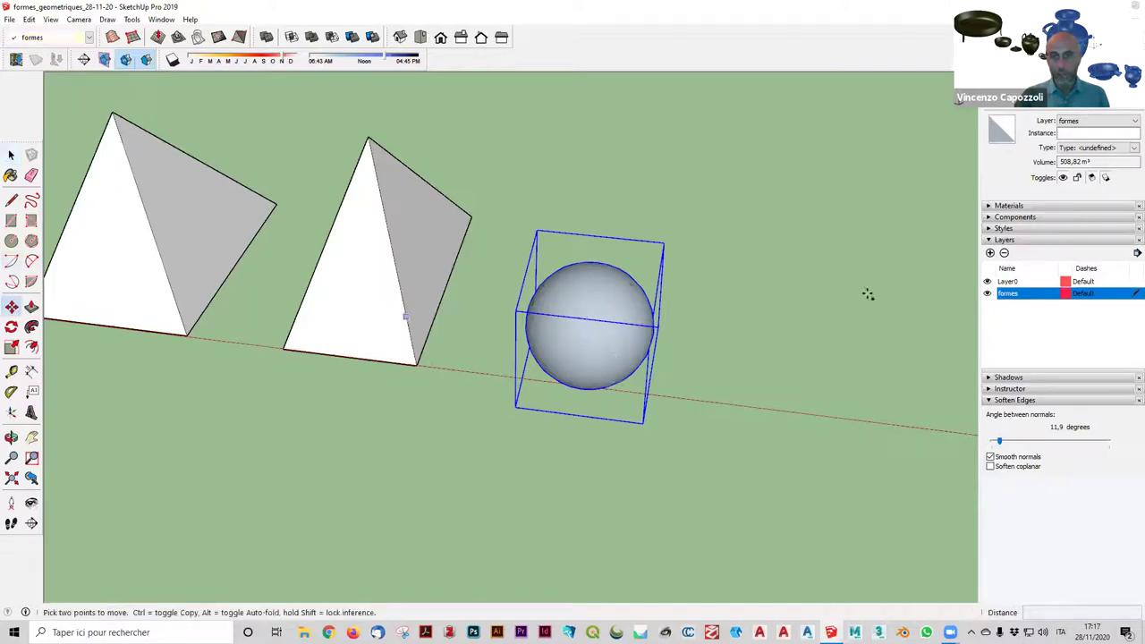
key("ctrl")
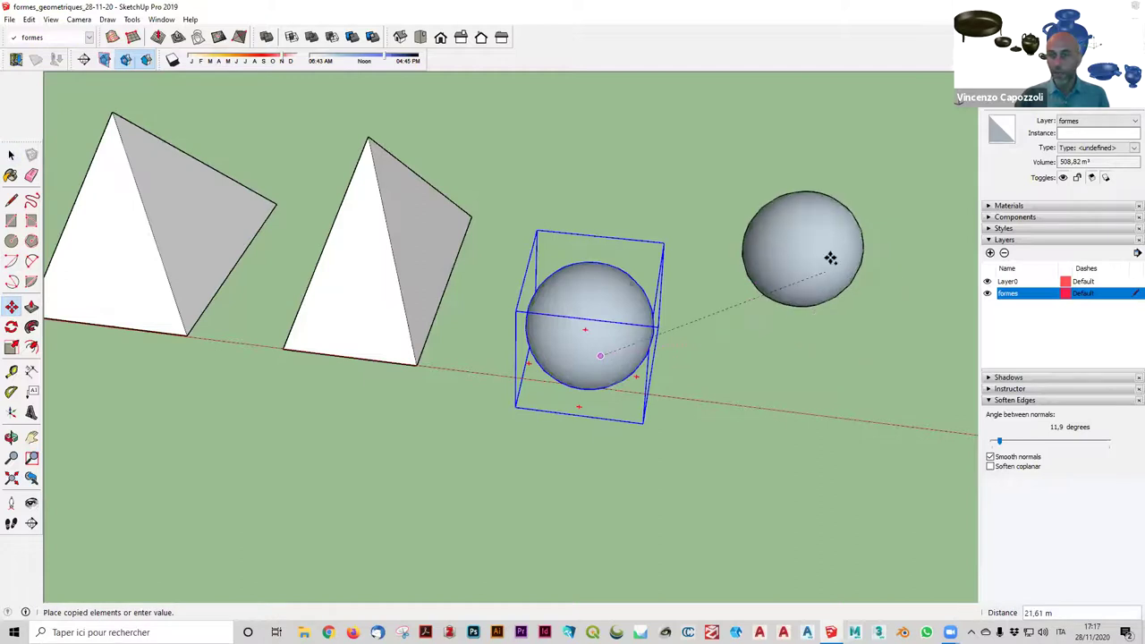
left_click(773, 270)
scroll(789, 275, "up", 2)
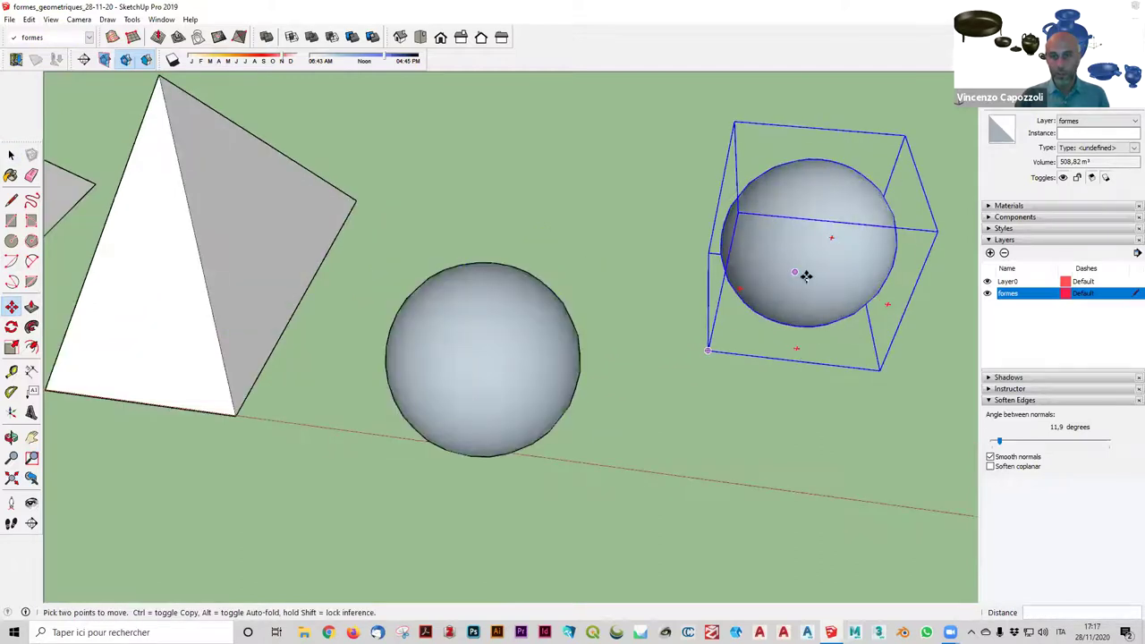
scroll(805, 274, "down", 3)
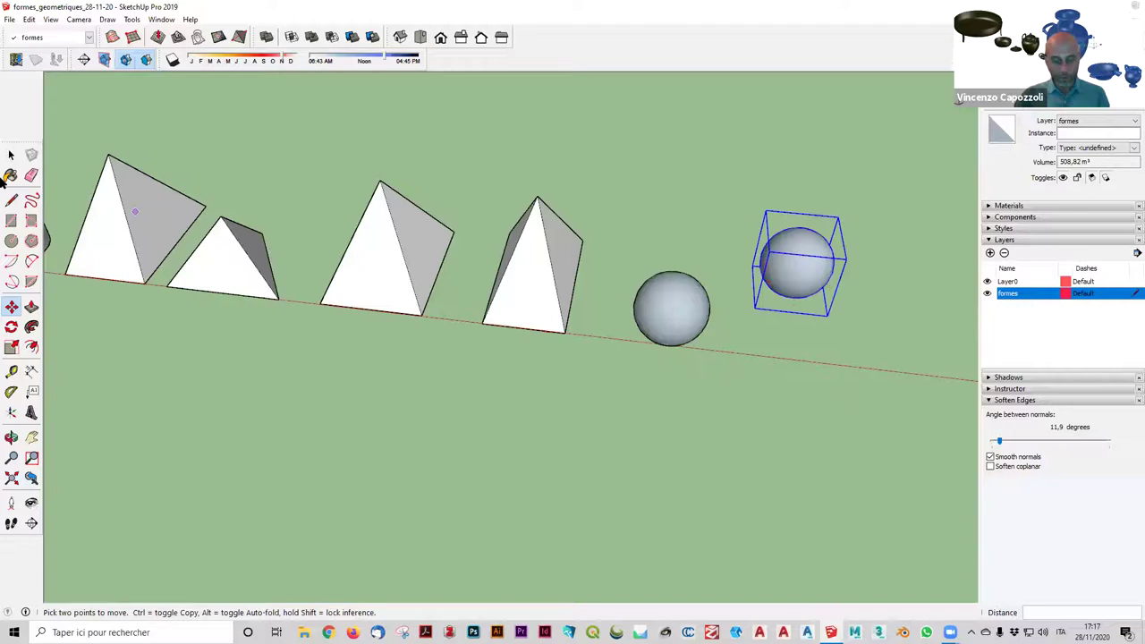
key("Delete")
Select the sphere and place many trial copies around, behind and in front of the row.
left_click(11, 157)
left_click(677, 305)
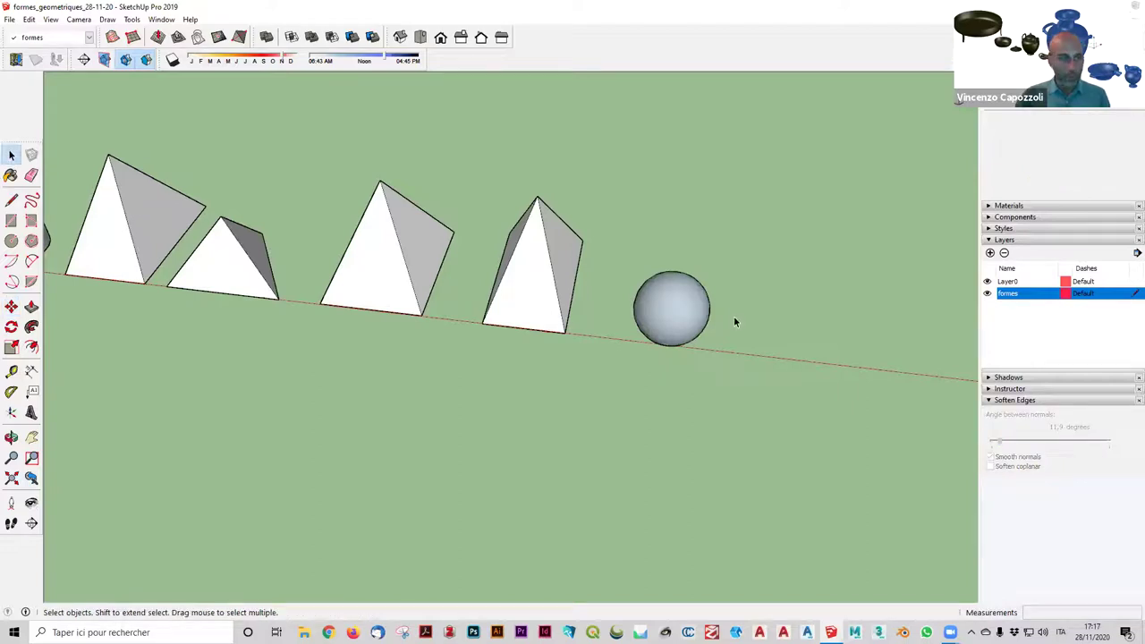
left_click(12, 308)
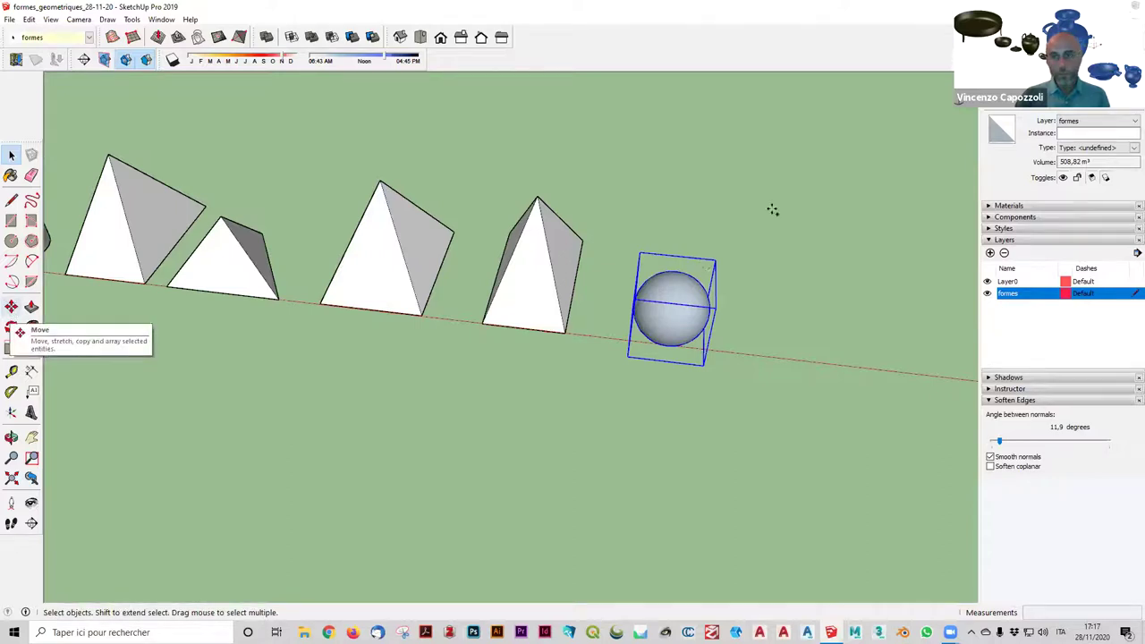
left_click(904, 250, "ctrl")
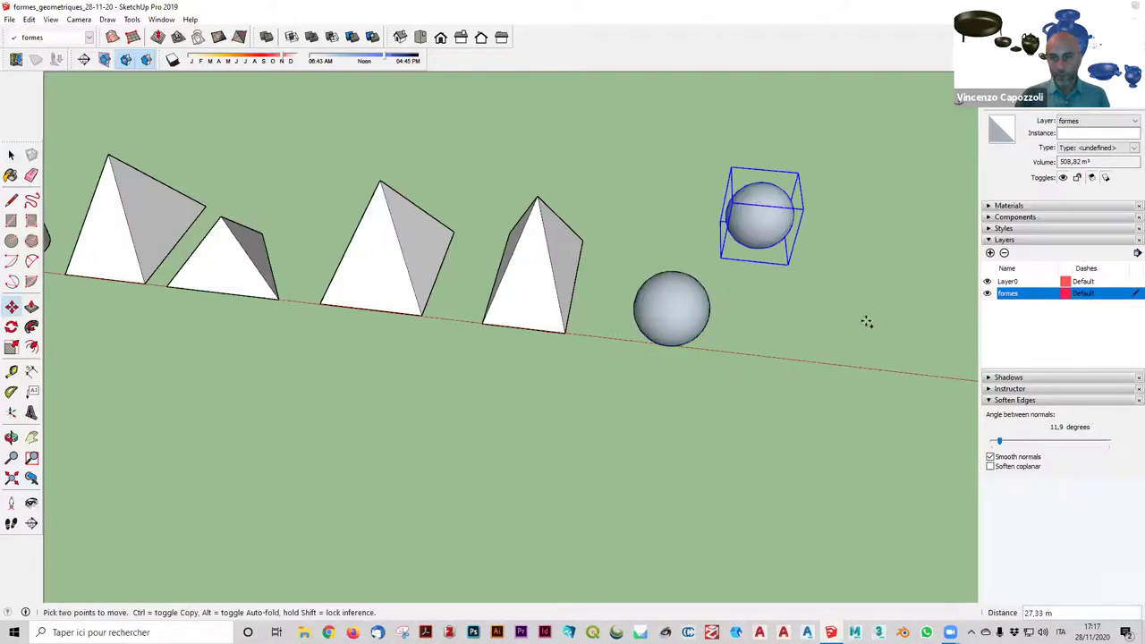
left_click(867, 322)
left_click(723, 485)
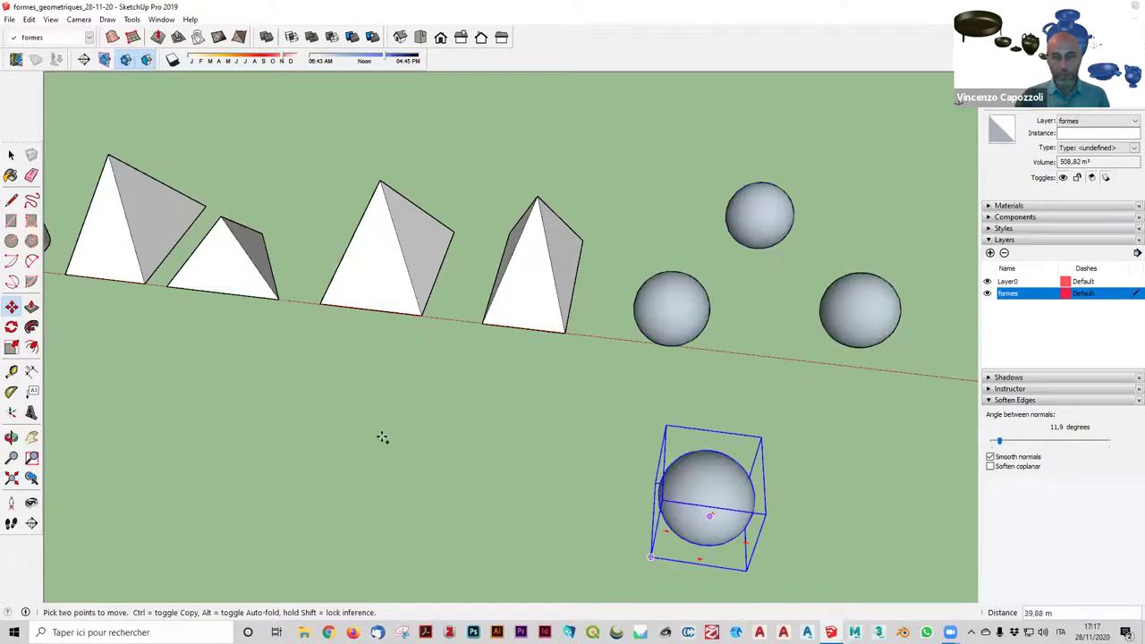
left_click(398, 440)
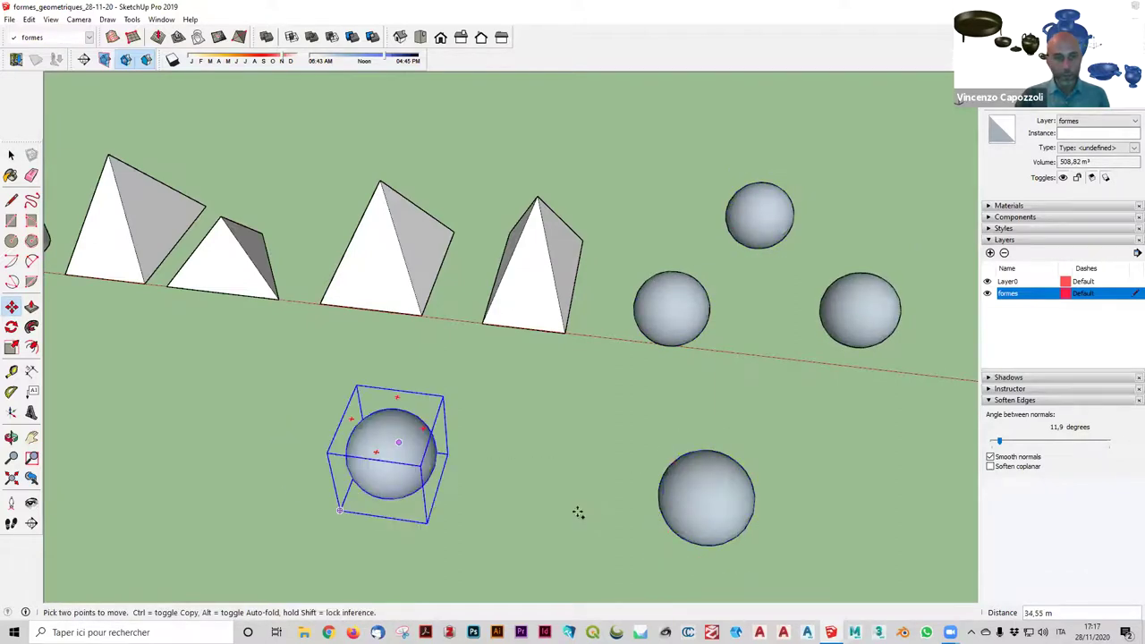
left_click(578, 512)
left_click(169, 421)
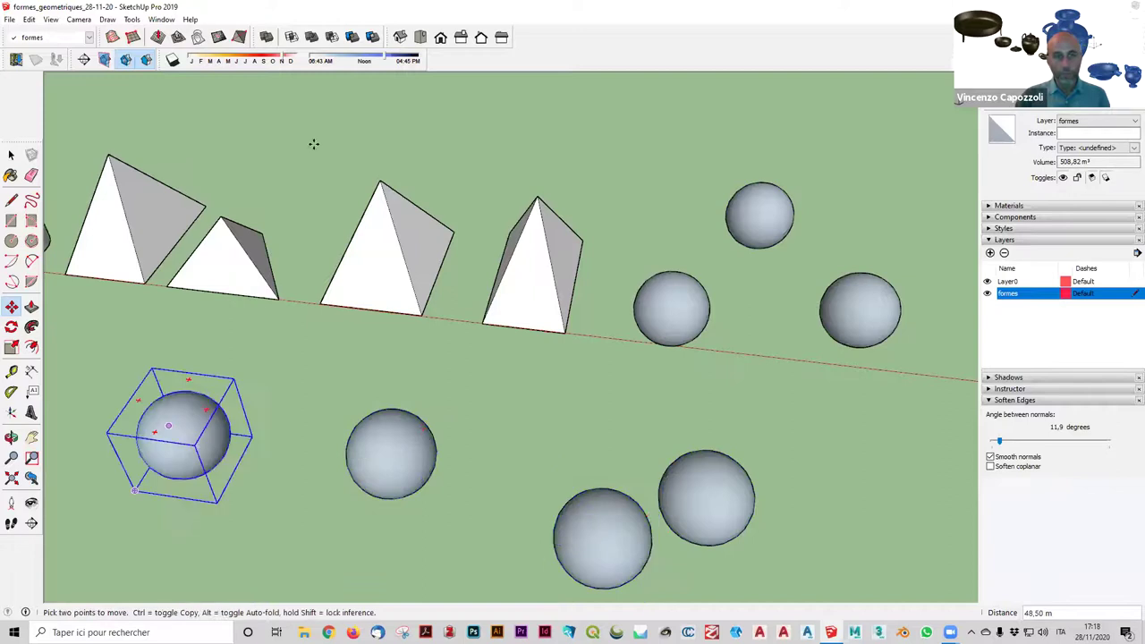
left_click(386, 129)
left_click(657, 153)
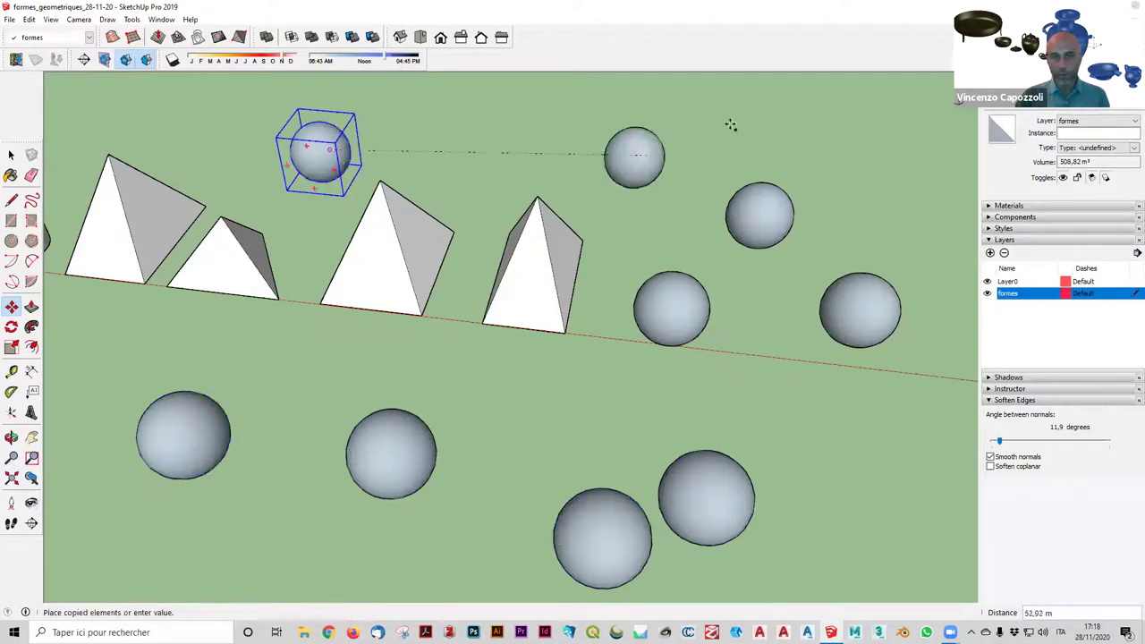
left_click(669, 186)
left_click(809, 125)
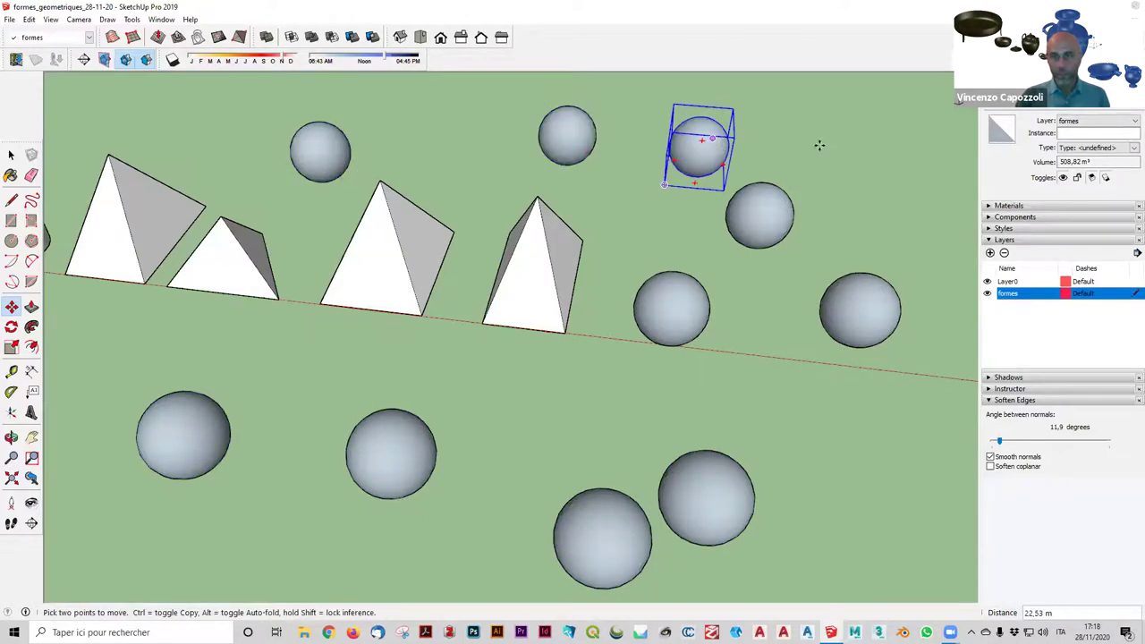
Cancel the pending copy and undo the scattered sphere copies.
key("Escape")
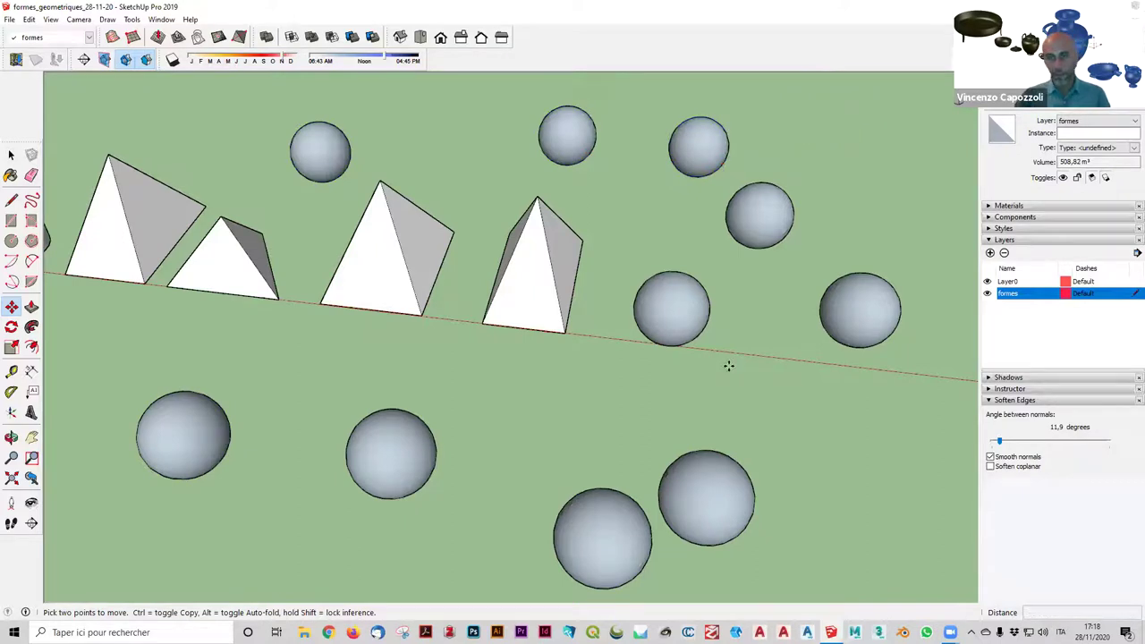
key("Delete")
key("ctrl+z")
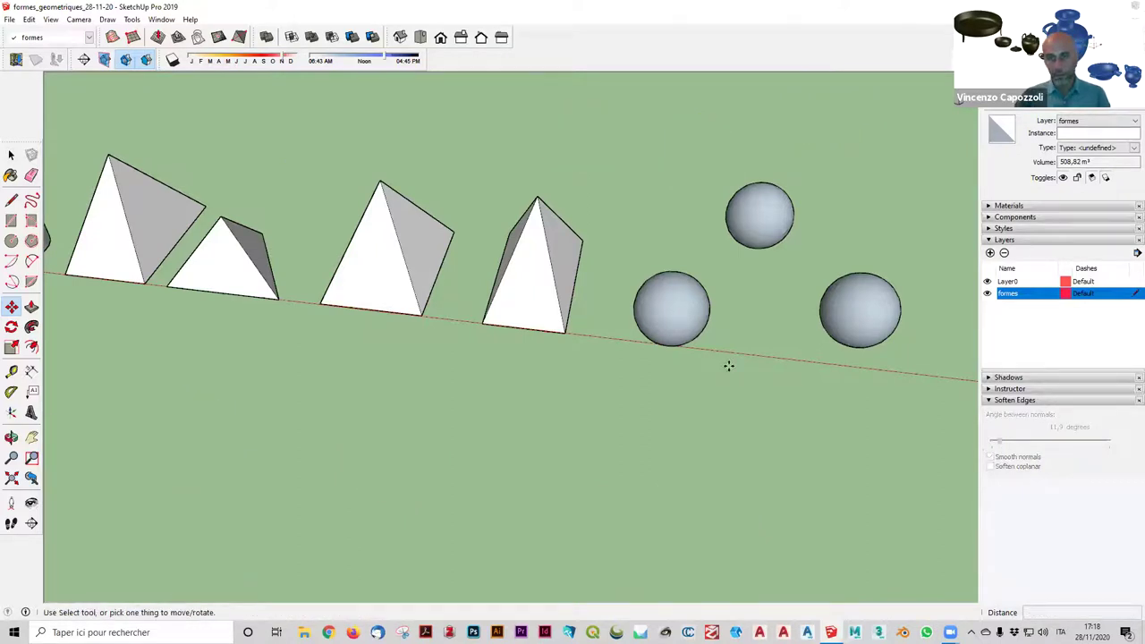
key("ctrl+z")
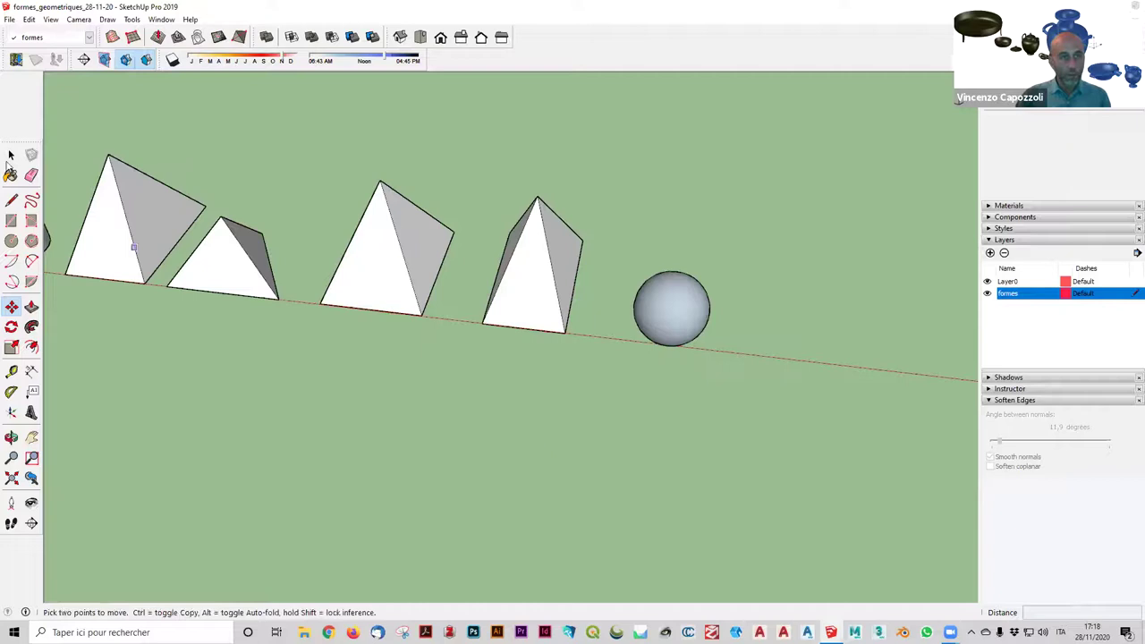
key("space")
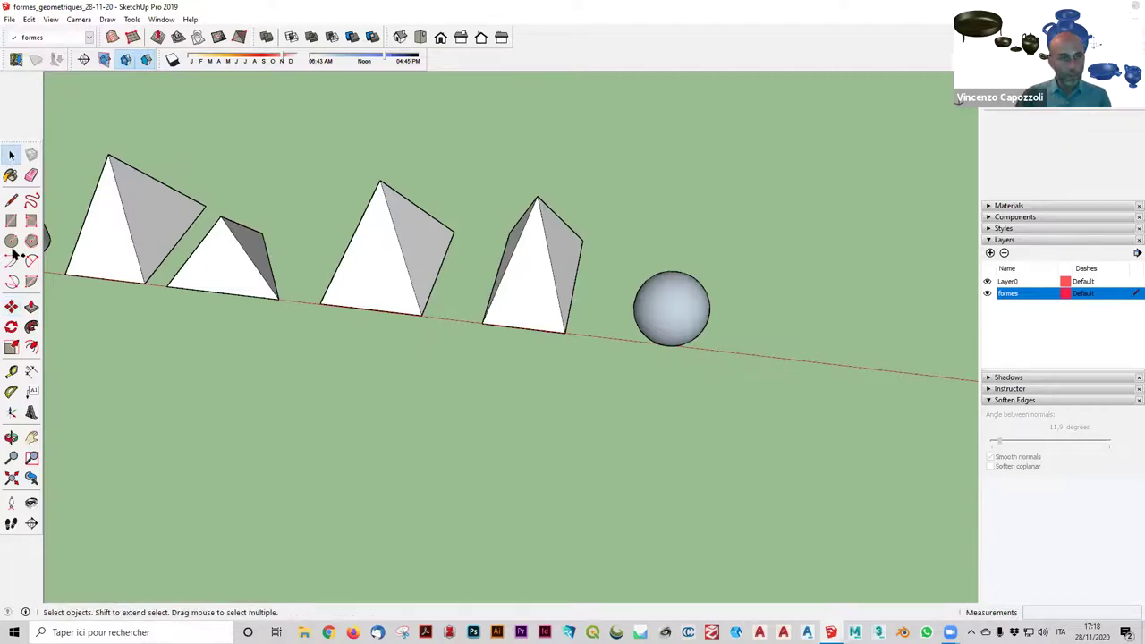
left_click(358, 260)
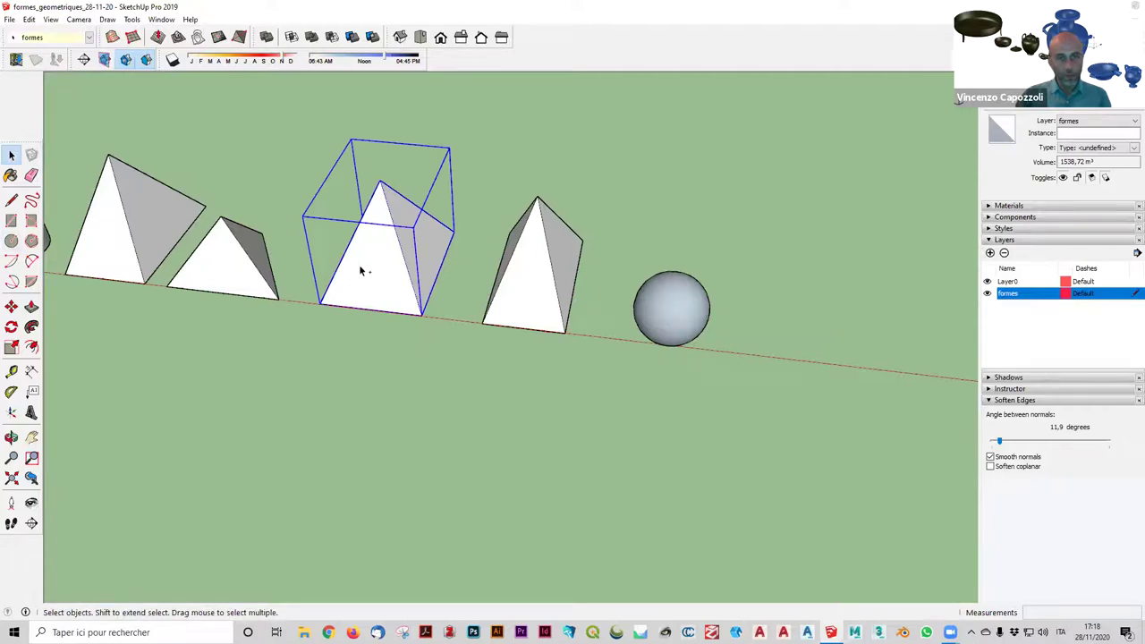
key("m")
left_click(424, 316)
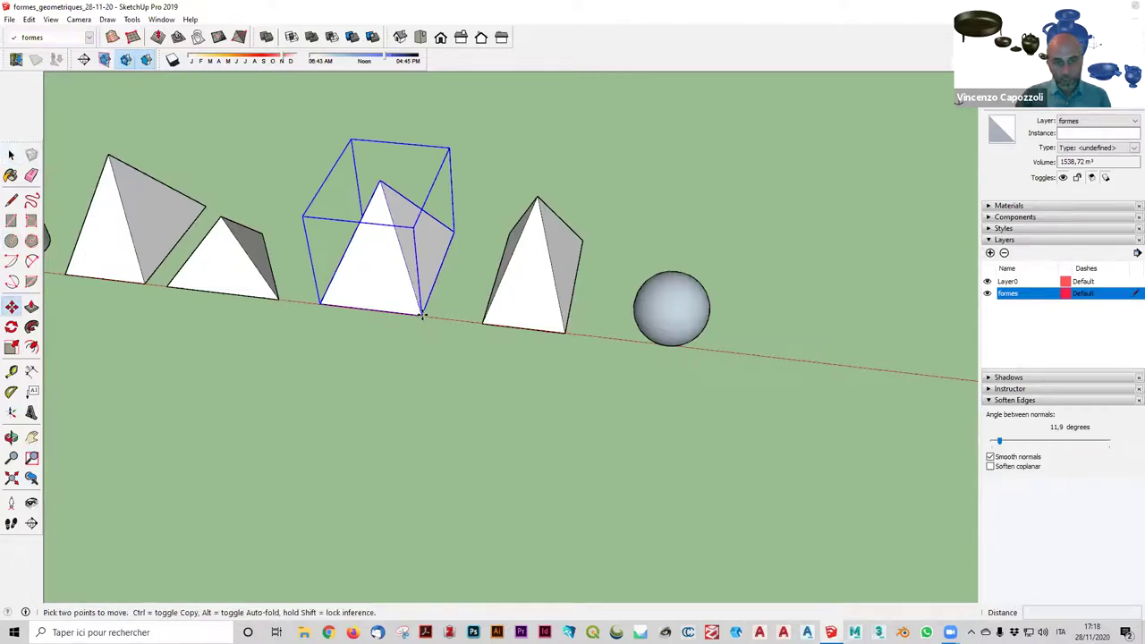
key("ctrl")
left_click(858, 373)
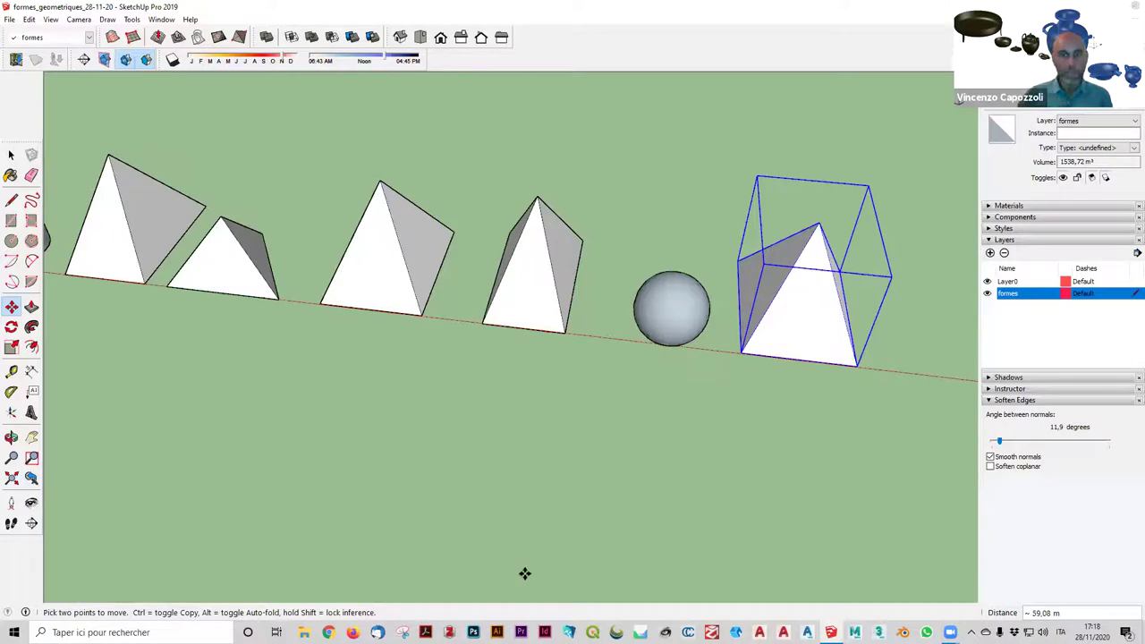
key("Delete")
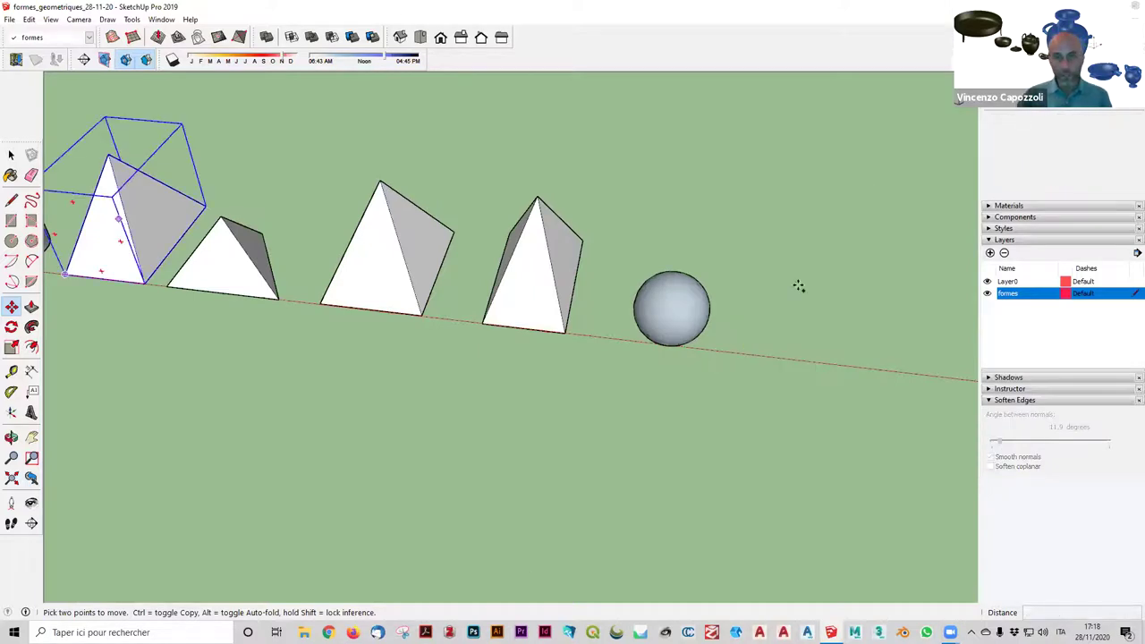
scroll(798, 286, "down", 3)
mouse_move(635, 274)
middle_mouse_down()
mouse_move(701, 224)
mouse_move(708, 251)
middle_mouse_up()
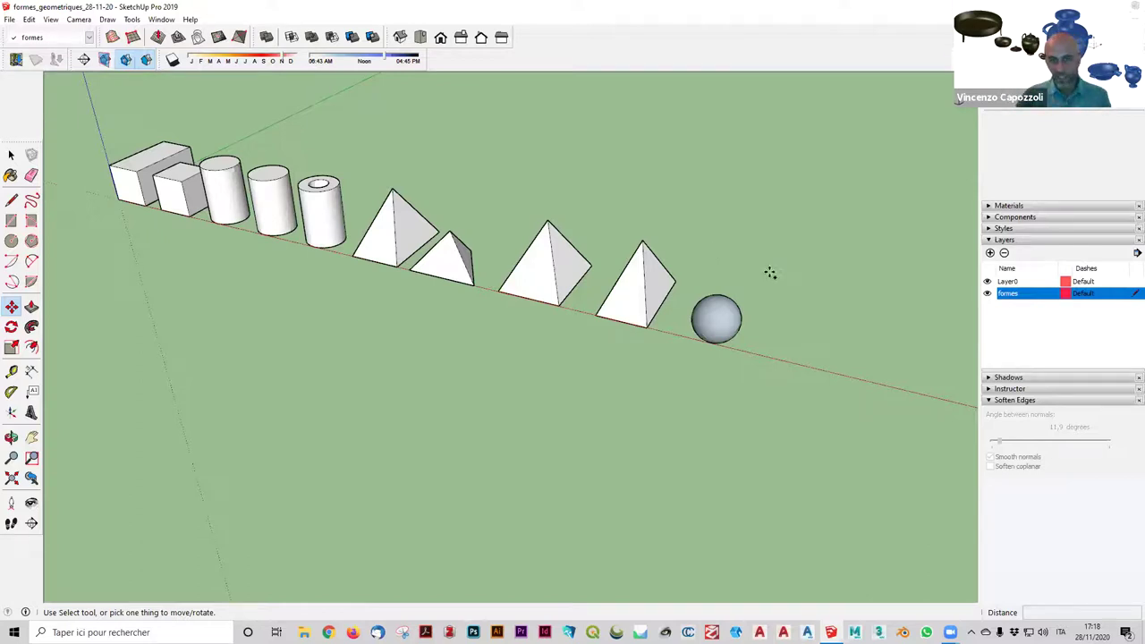
middle_click_drag(729, 311, 951, 307)
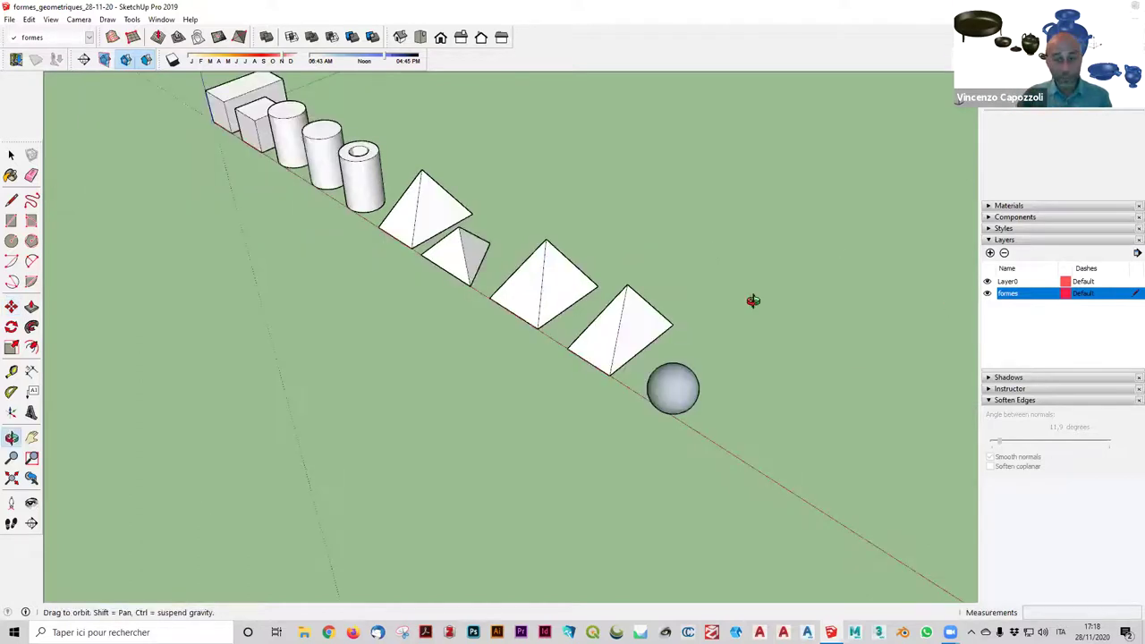
middle_click_drag(754, 301, 721, 334)
scroll(762, 437, "up", 2)
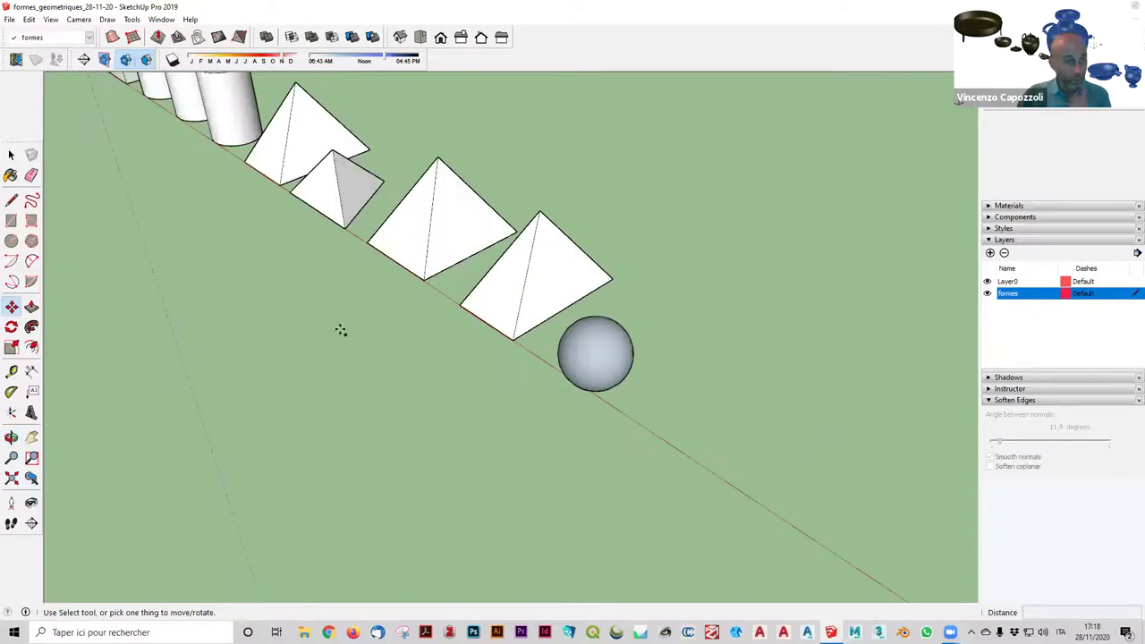
scroll(605, 366, "down", 1)
key("space")
key("c")
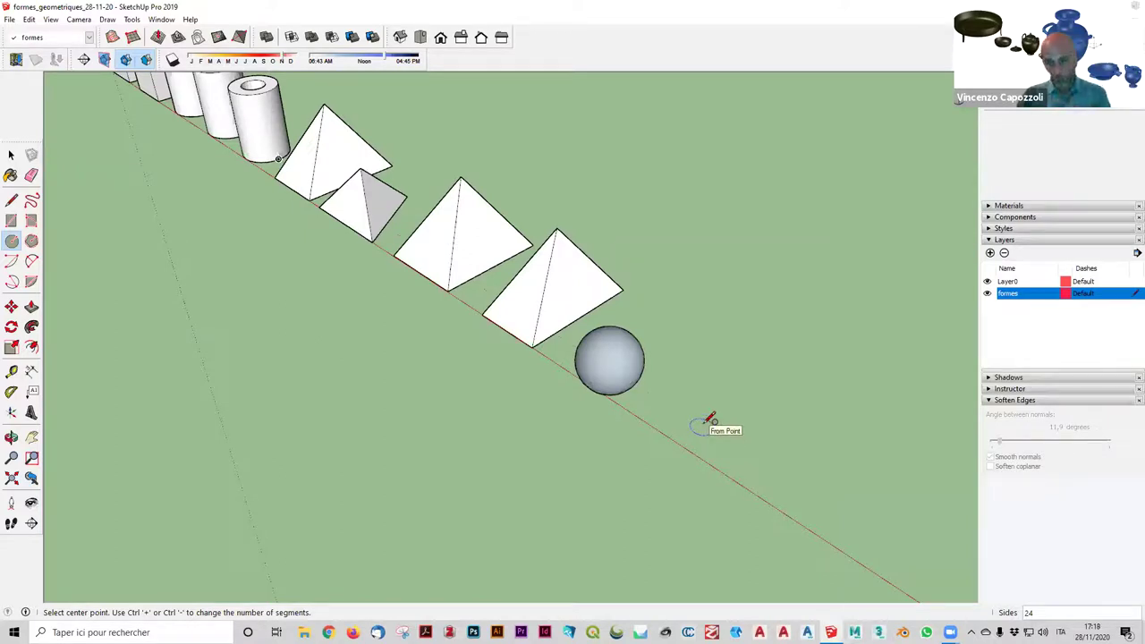
Draw a circle of radius 5 centred on the red axis past the sphere.
left_click(702, 433)
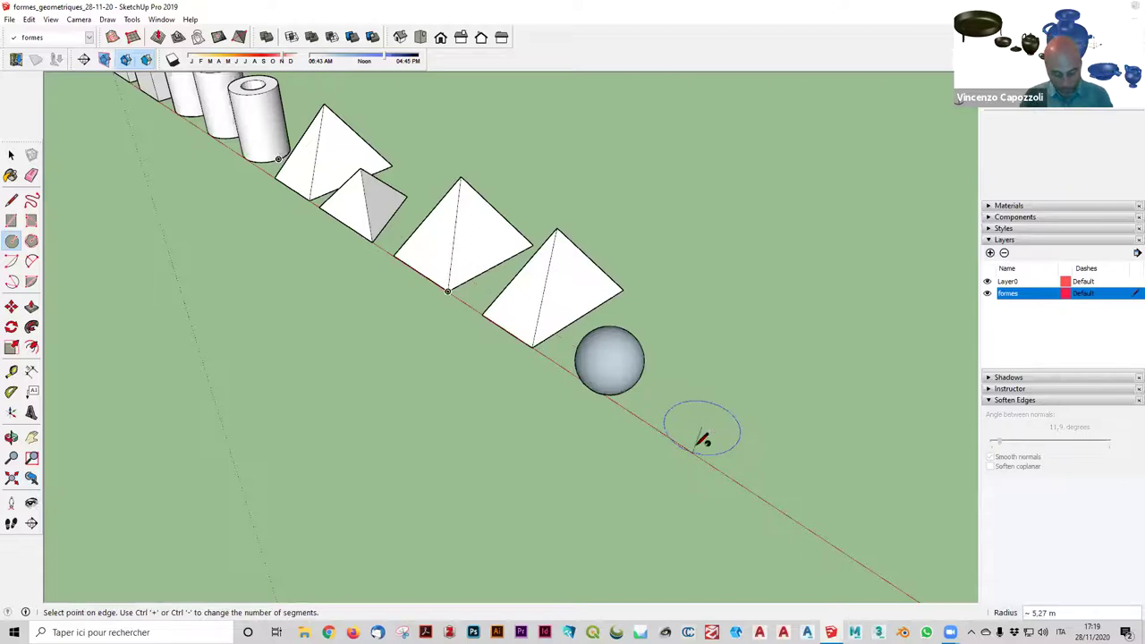
type("5")
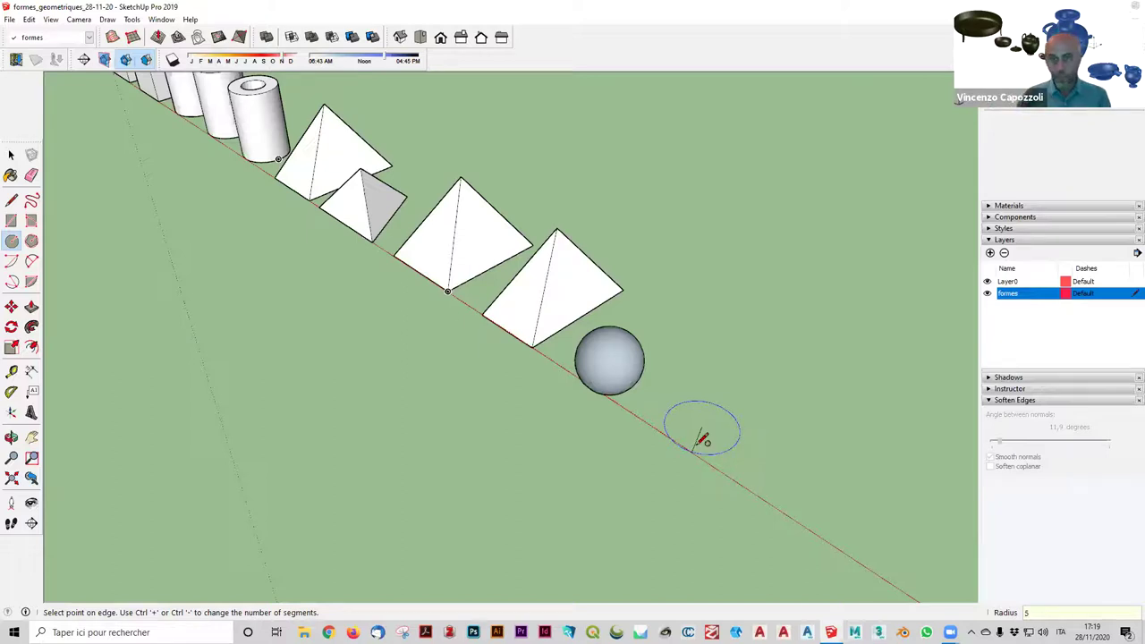
key("Return")
Zoom in on the row and centre a second circle on the large circle's right edge.
mouse_move(795, 473)
middle_mouse_down()
mouse_move(904, 337)
mouse_move(851, 184)
middle_mouse_up()
middle_click_drag(823, 404, 777, 482)
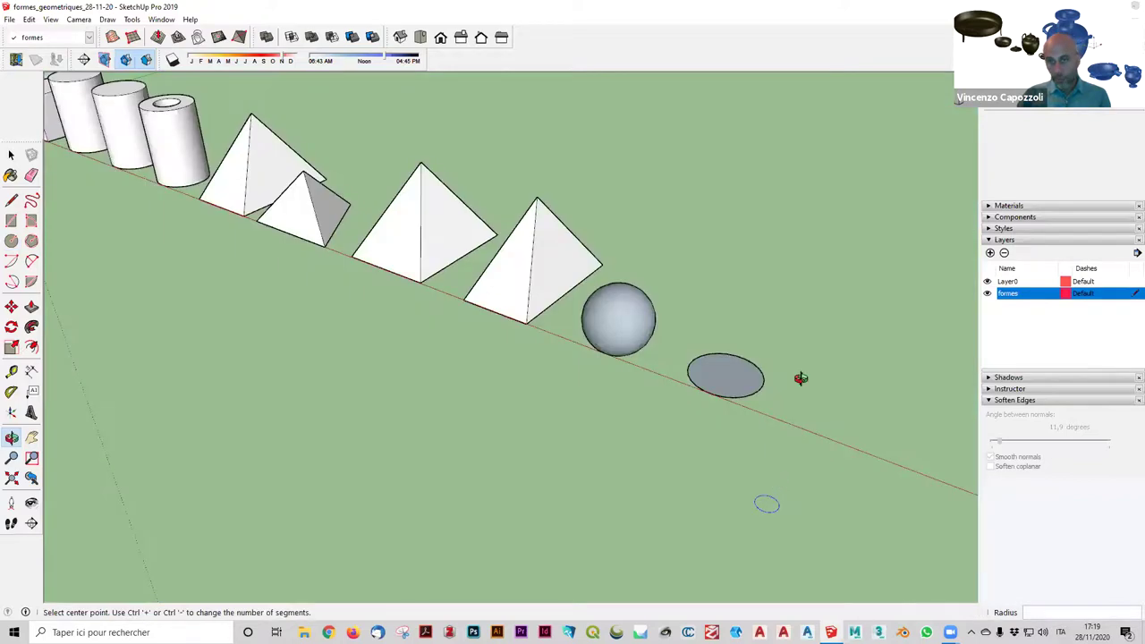
mouse_move(923, 451)
middle_mouse_down()
mouse_move(876, 356)
mouse_move(774, 289)
middle_mouse_up()
middle_click_drag(726, 329, 660, 263)
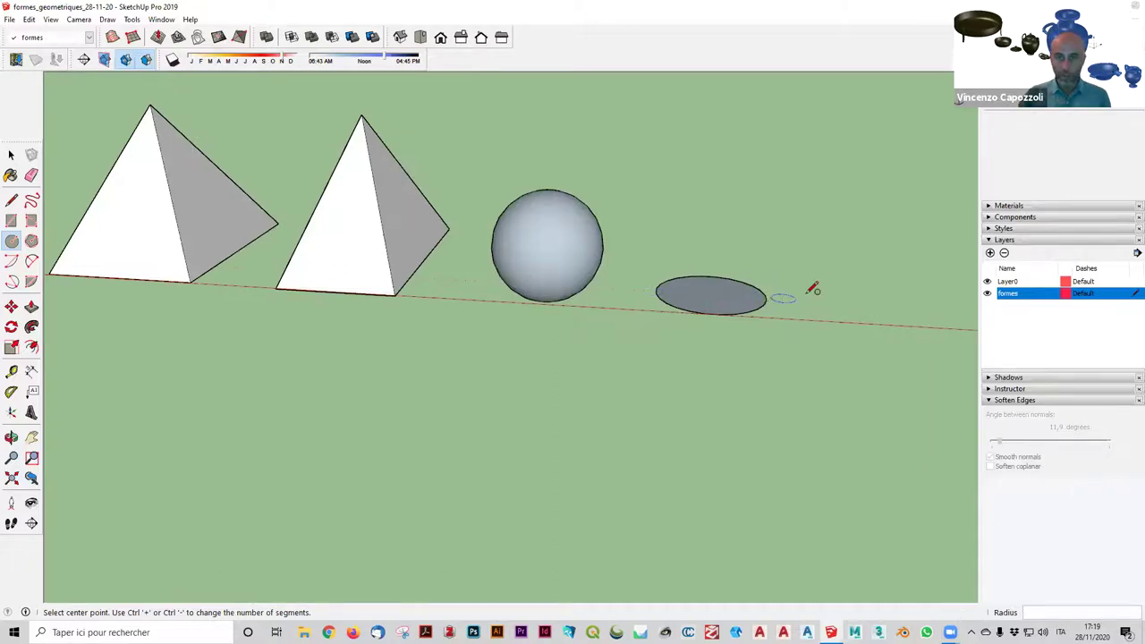
scroll(809, 299, "up", 2)
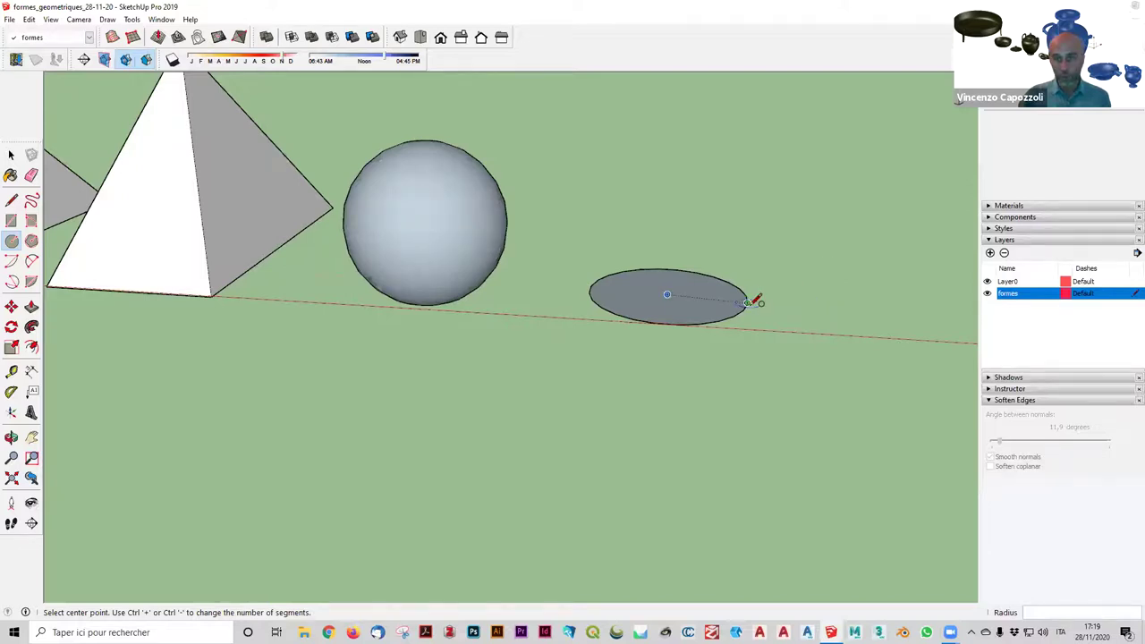
scroll(756, 301, "up", 2)
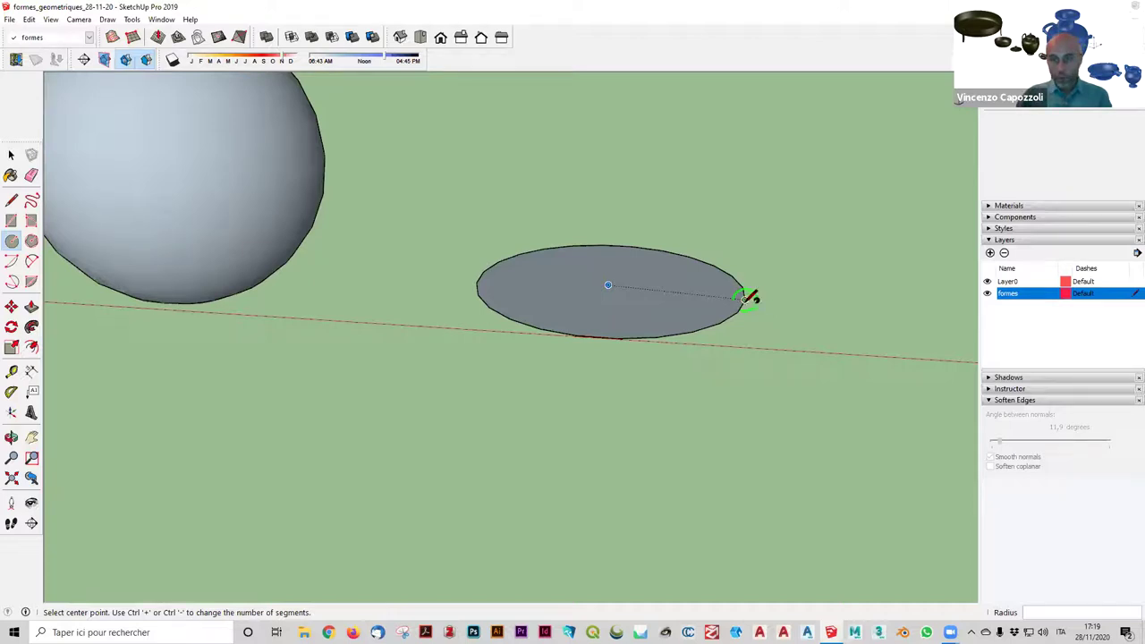
scroll(744, 295, "up", 2)
left_click(775, 288)
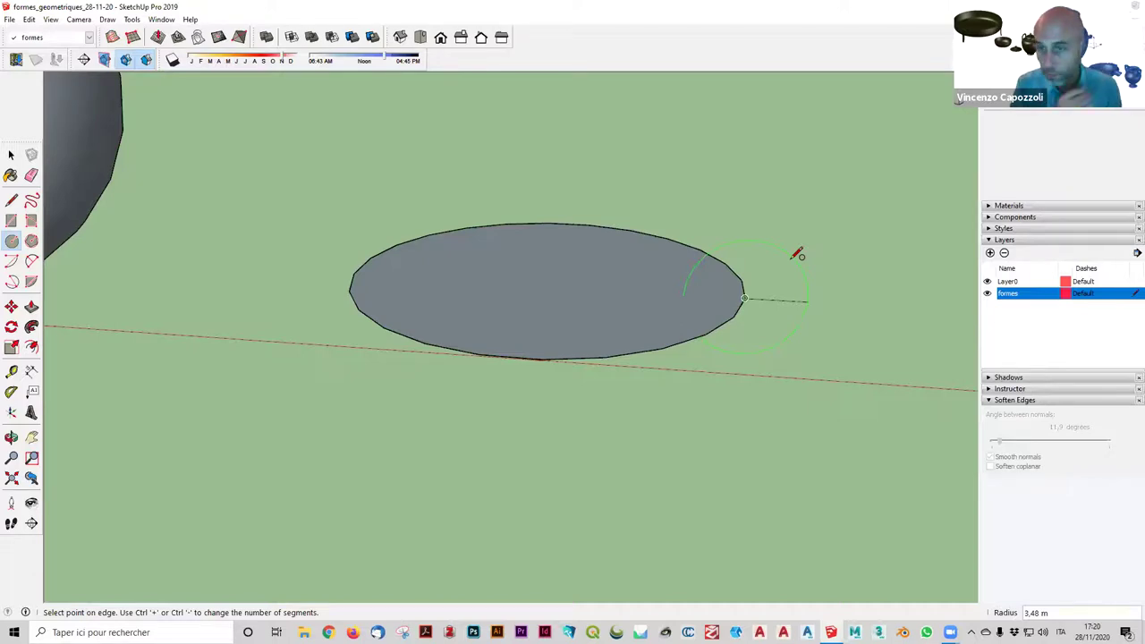
Give the second circle radius 3, then select the large circle's outline as the path.
type("3")
key("Return")
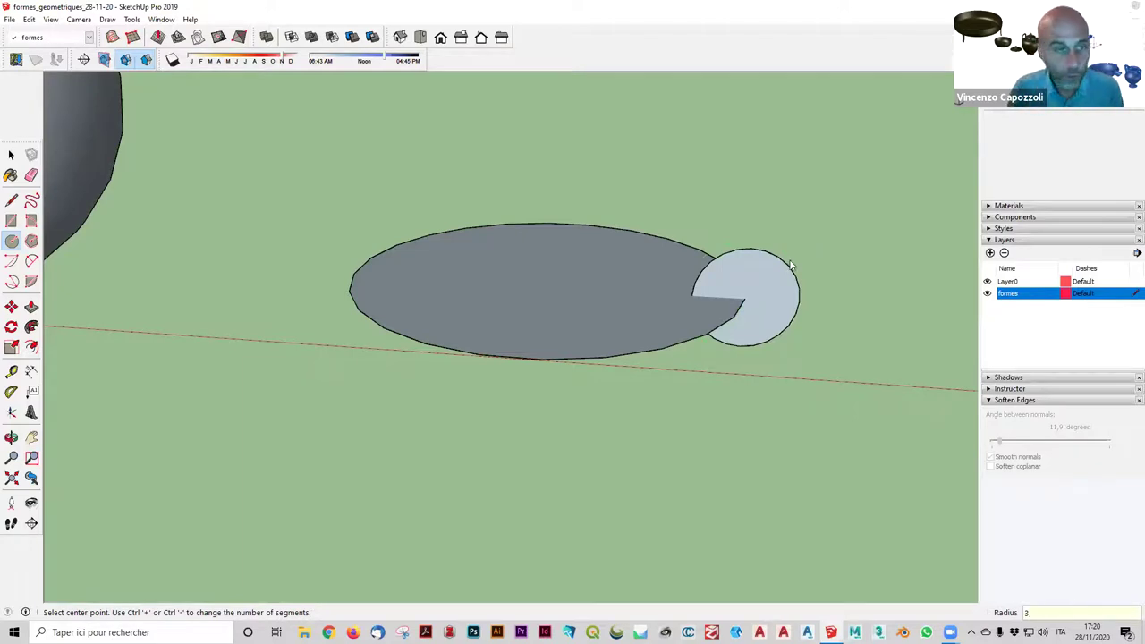
key("space")
mouse_move(869, 247)
middle_mouse_down()
mouse_move(583, 204)
mouse_move(702, 212)
middle_mouse_up()
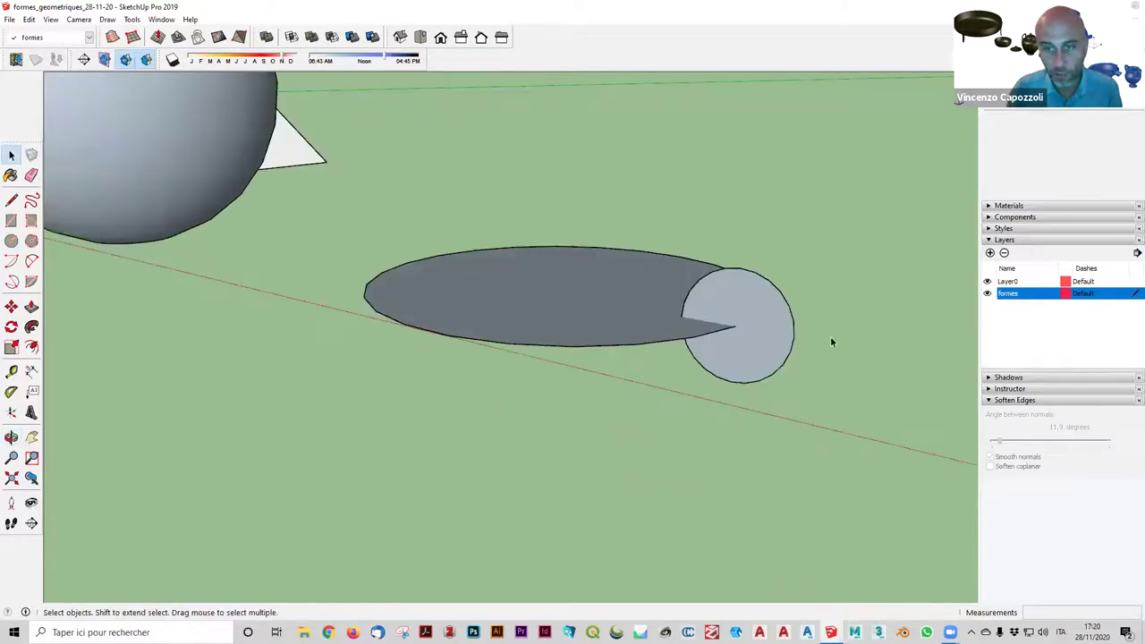
left_click(739, 325)
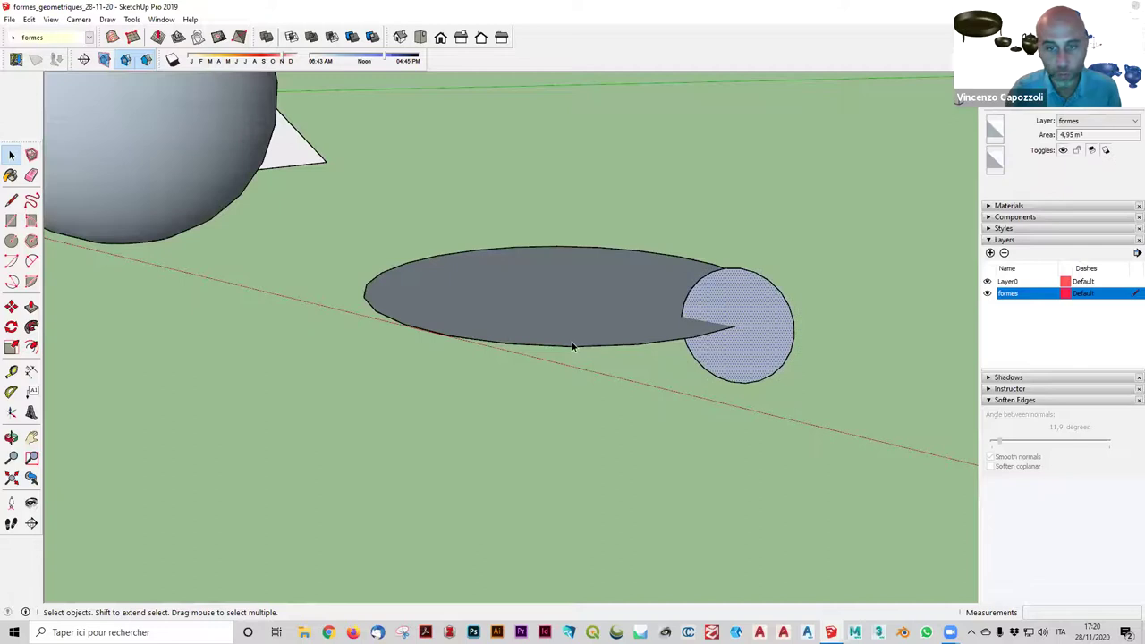
left_click(633, 353)
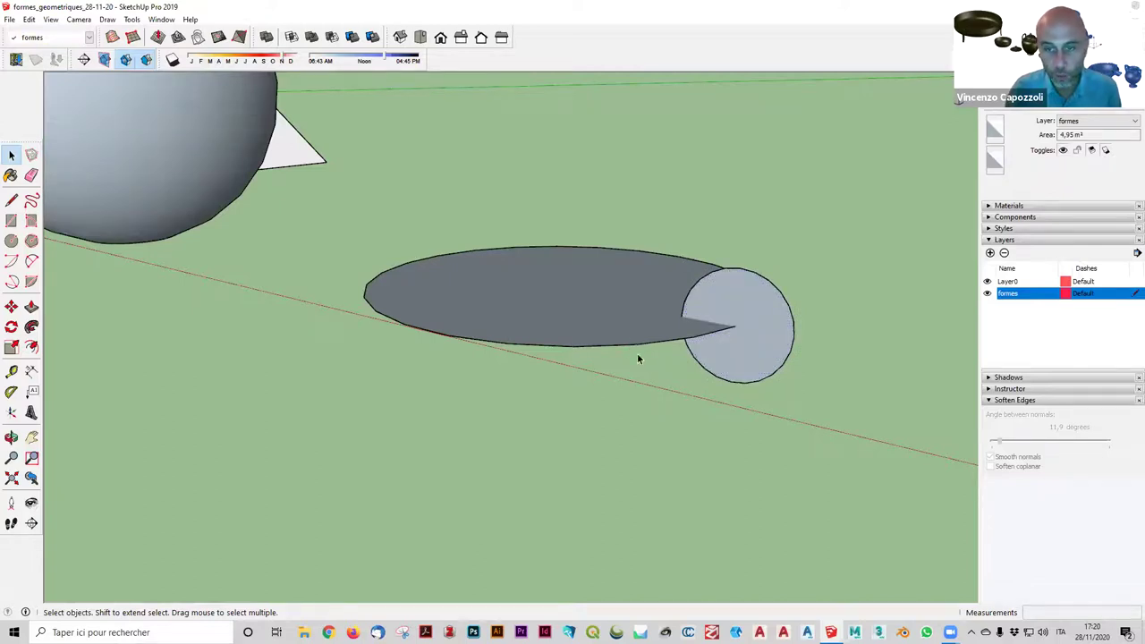
middle_click_drag(638, 358, 666, 370)
left_click(663, 370)
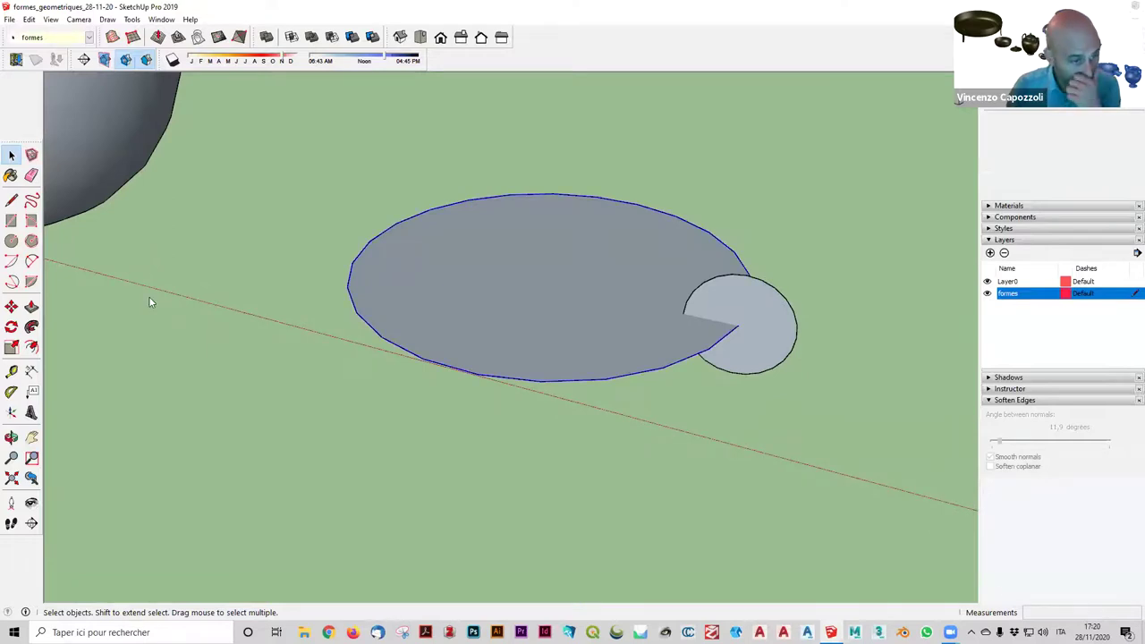
Sweep the small circle along the large circle with Follow Me to form a torus.
left_click(31, 327)
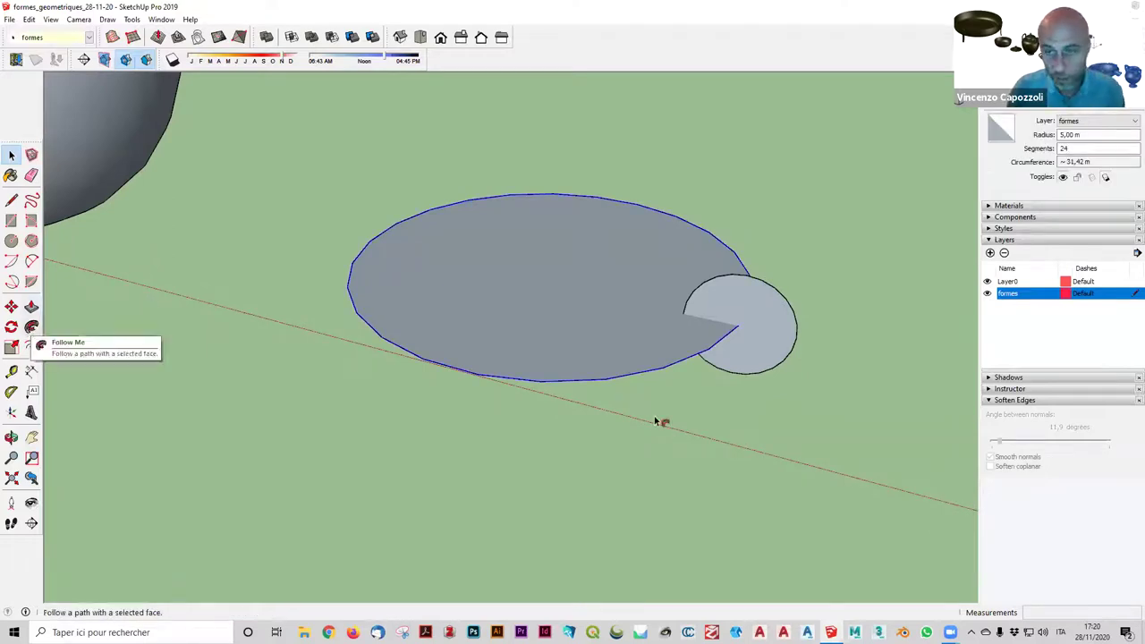
left_click(756, 305)
mouse_move(683, 294)
middle_mouse_down()
mouse_move(642, 308)
mouse_move(626, 224)
middle_mouse_up()
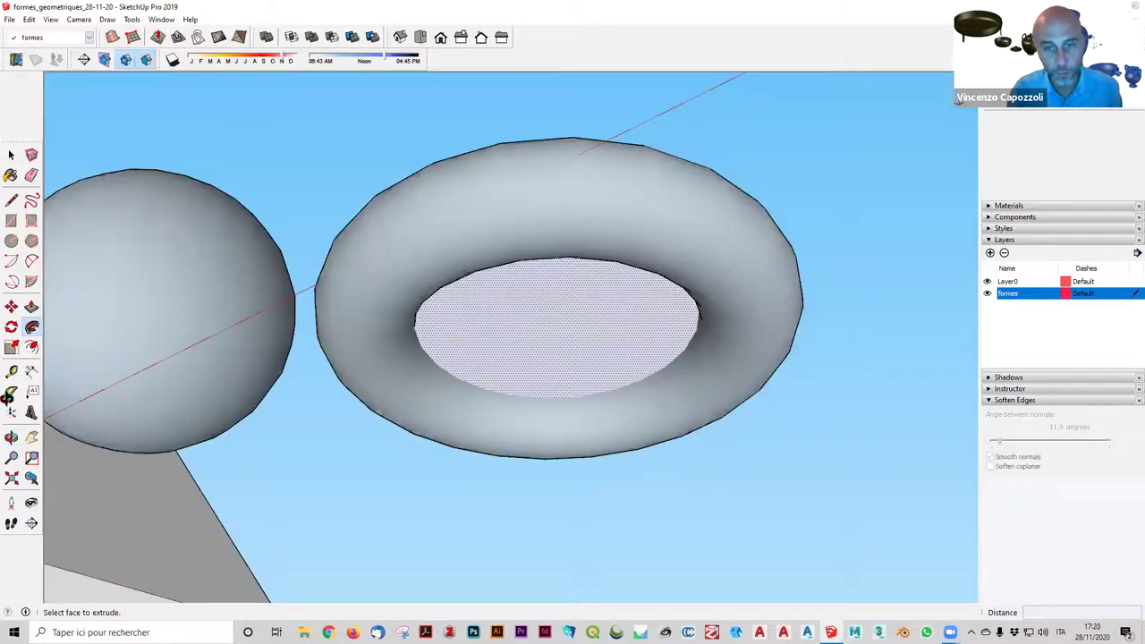
middle_click_drag(537, 268, 573, 224)
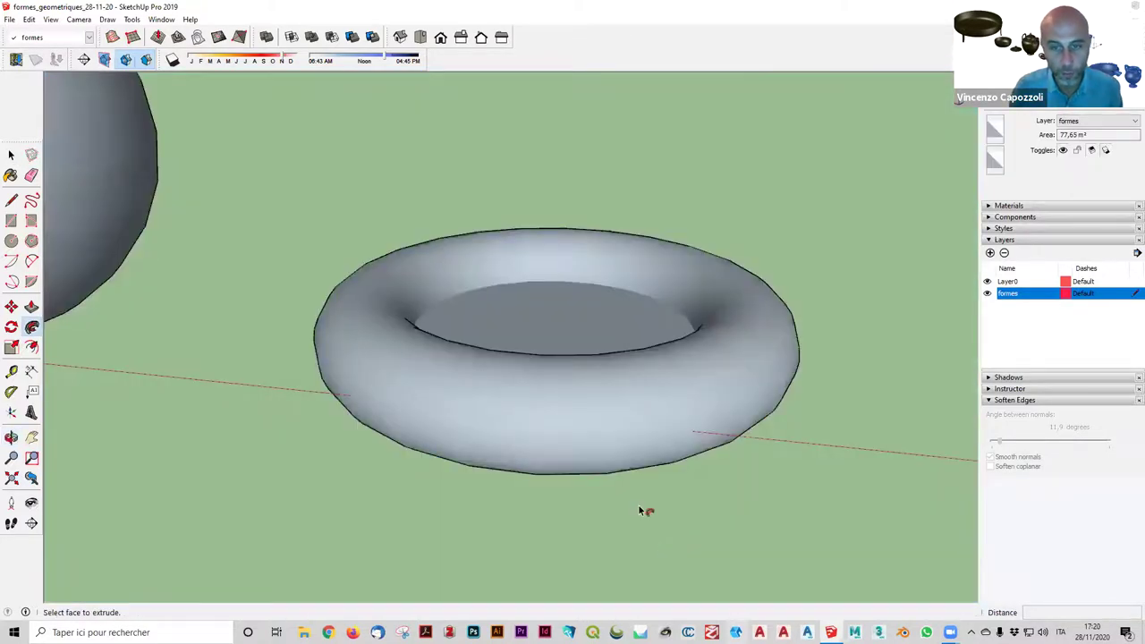
left_click_drag(664, 537, 582, 543)
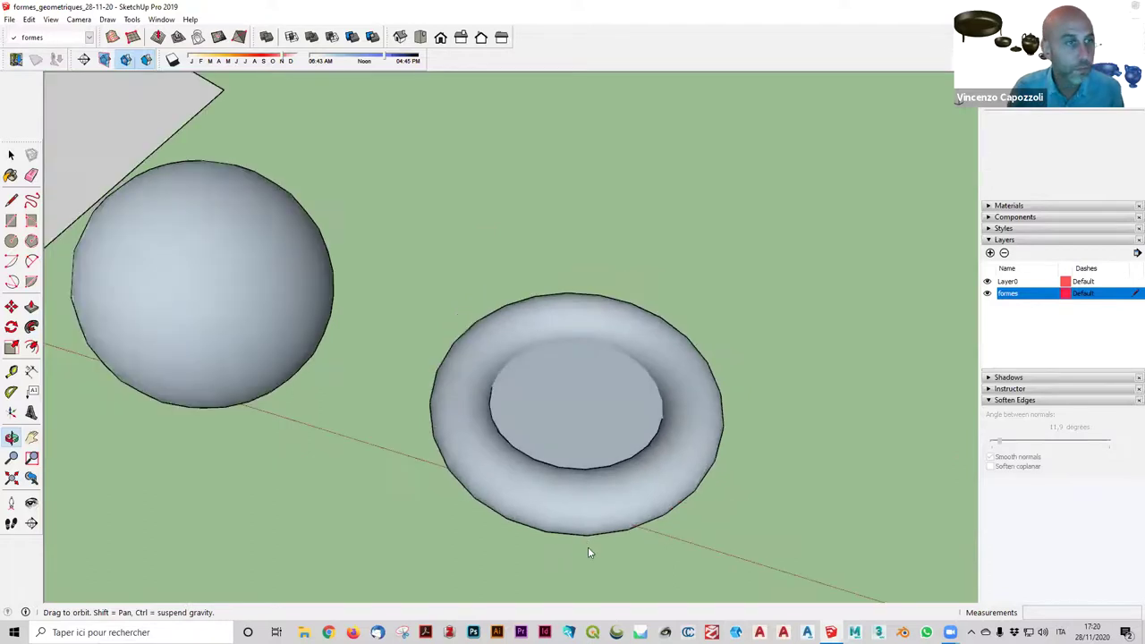
Delete the flat face inside the torus and view it from a level side angle.
key("space")
left_click(584, 411)
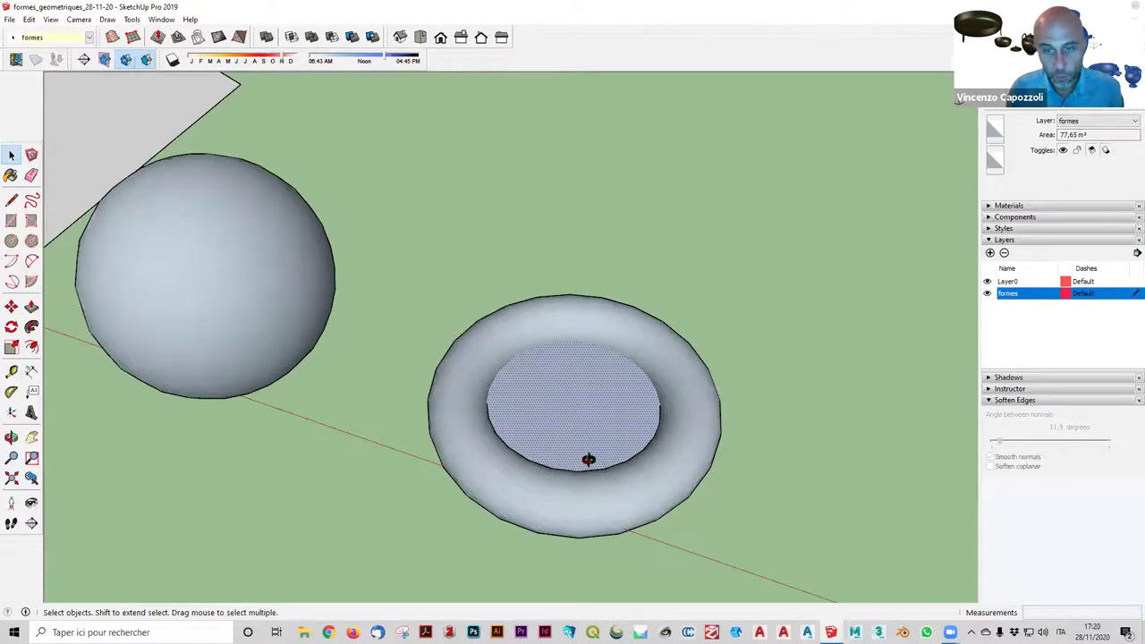
key("Delete")
middle_click_drag(591, 460, 544, 220)
middle_click_drag(675, 445, 688, 463)
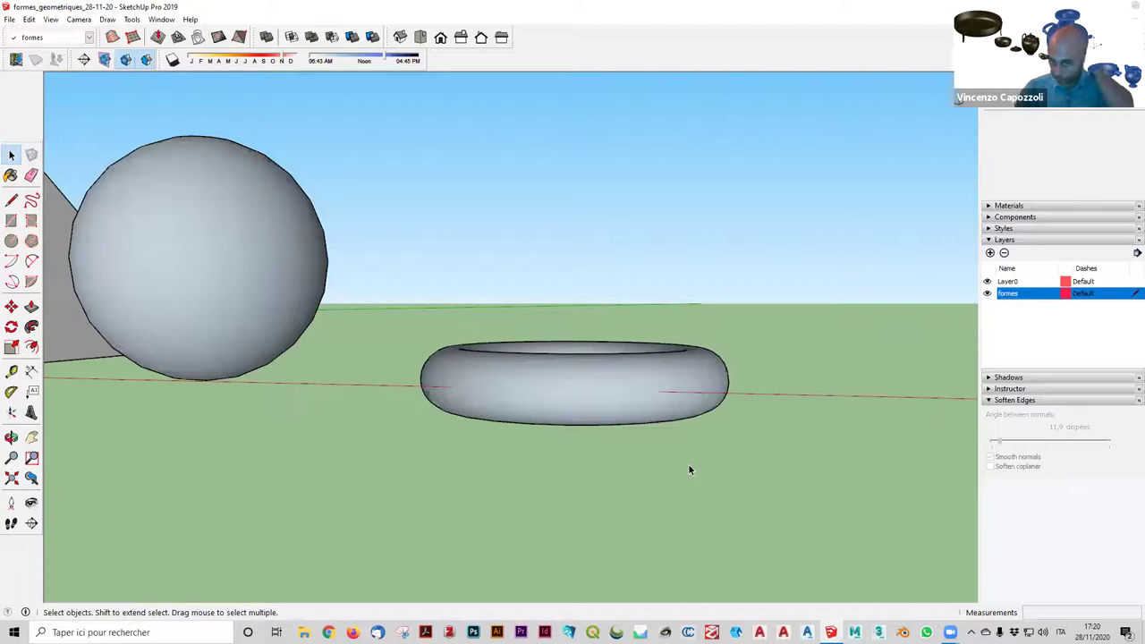
Select the entire torus mesh and make it one group.
triple_click(626, 387)
middle_click_drag(542, 520, 596, 462)
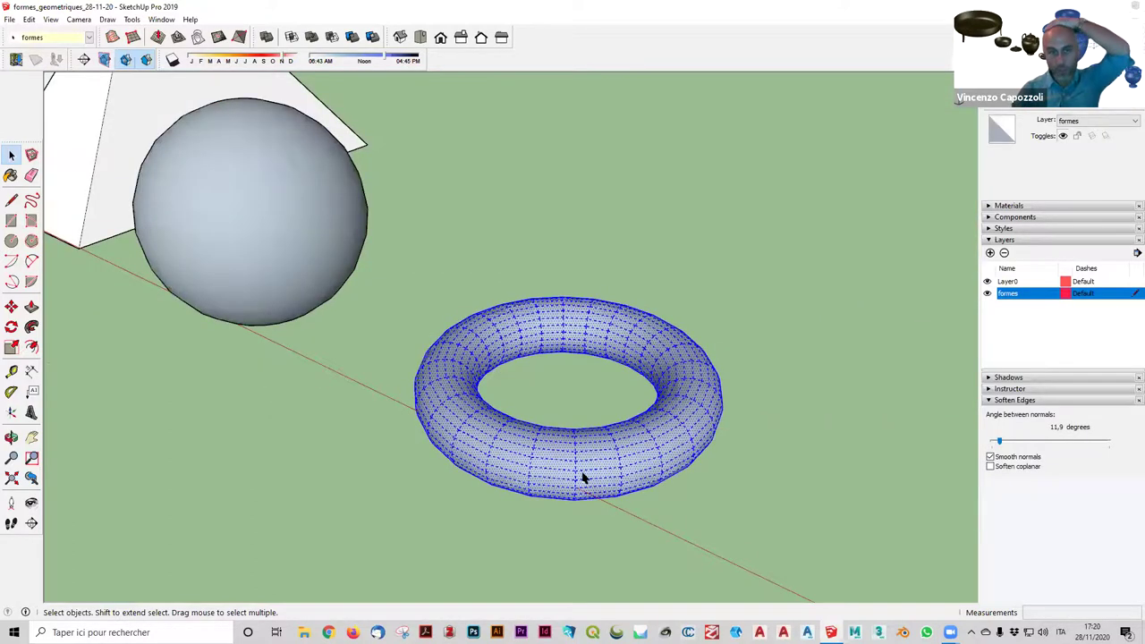
scroll(576, 483, "up", 3)
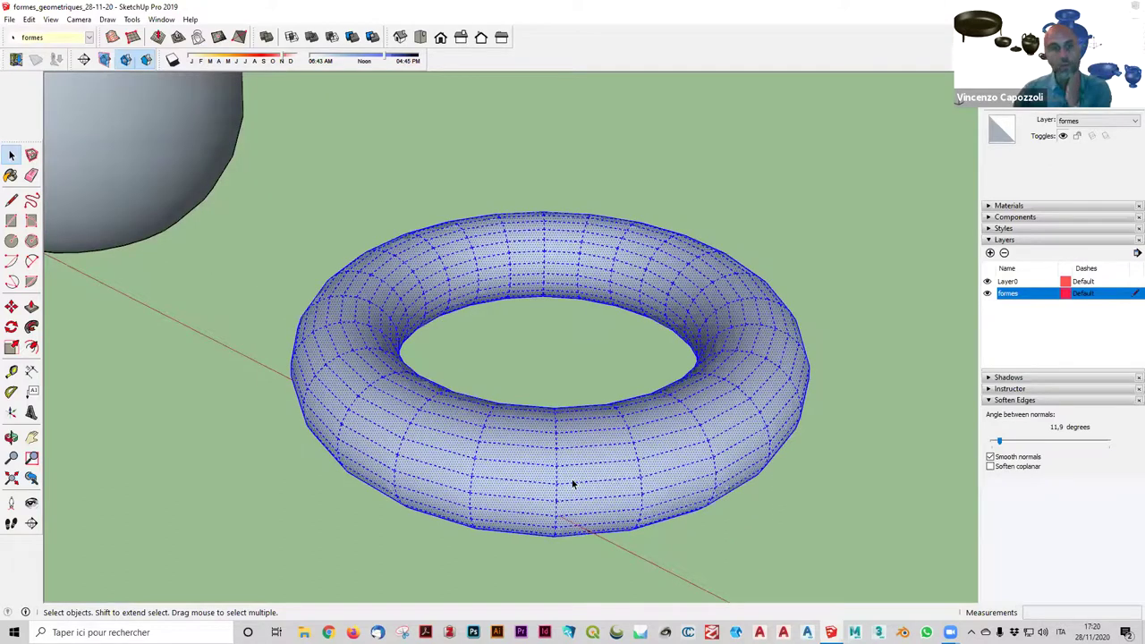
scroll(574, 484, "down", 3)
right_click(575, 480)
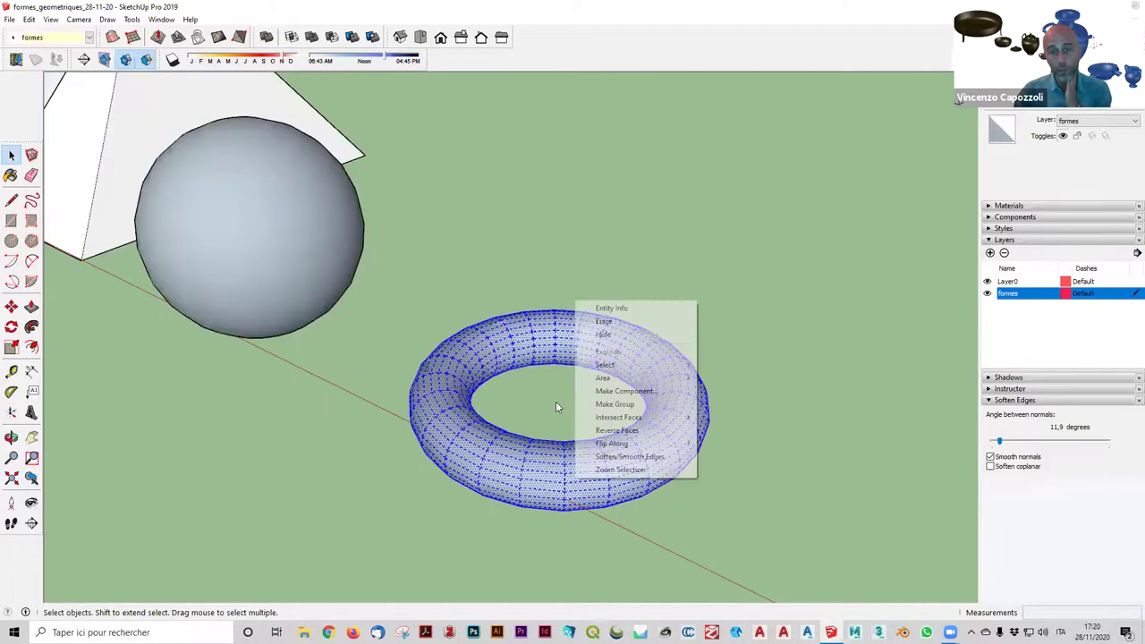
left_click(626, 404)
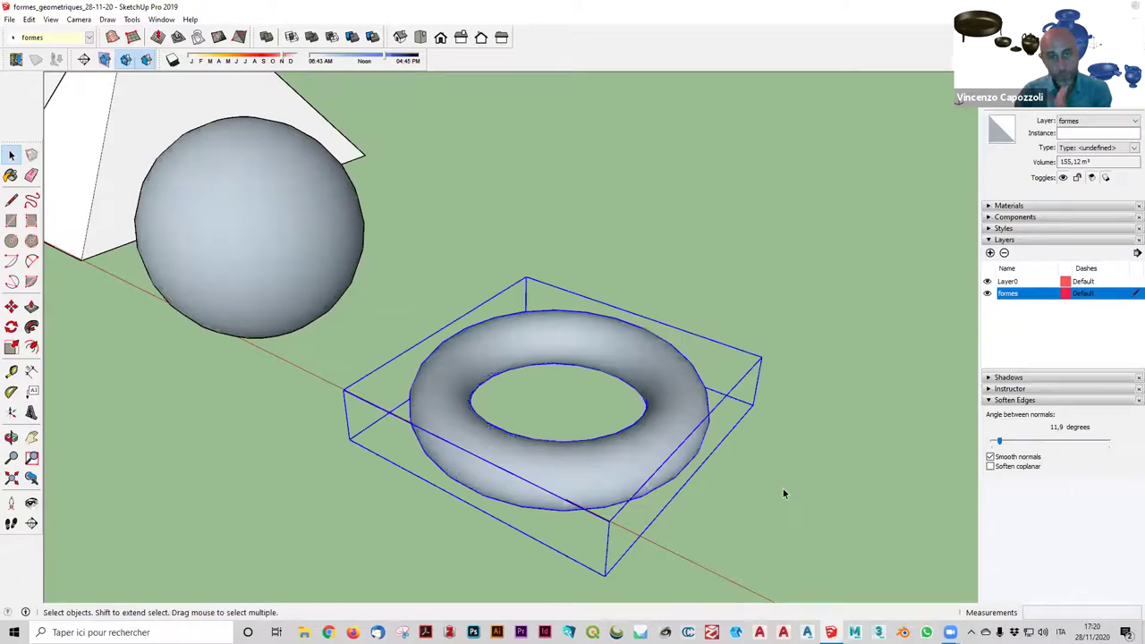
Zoom out to the whole row and bring up the sphere group's context menu.
scroll(783, 490, "down", 2)
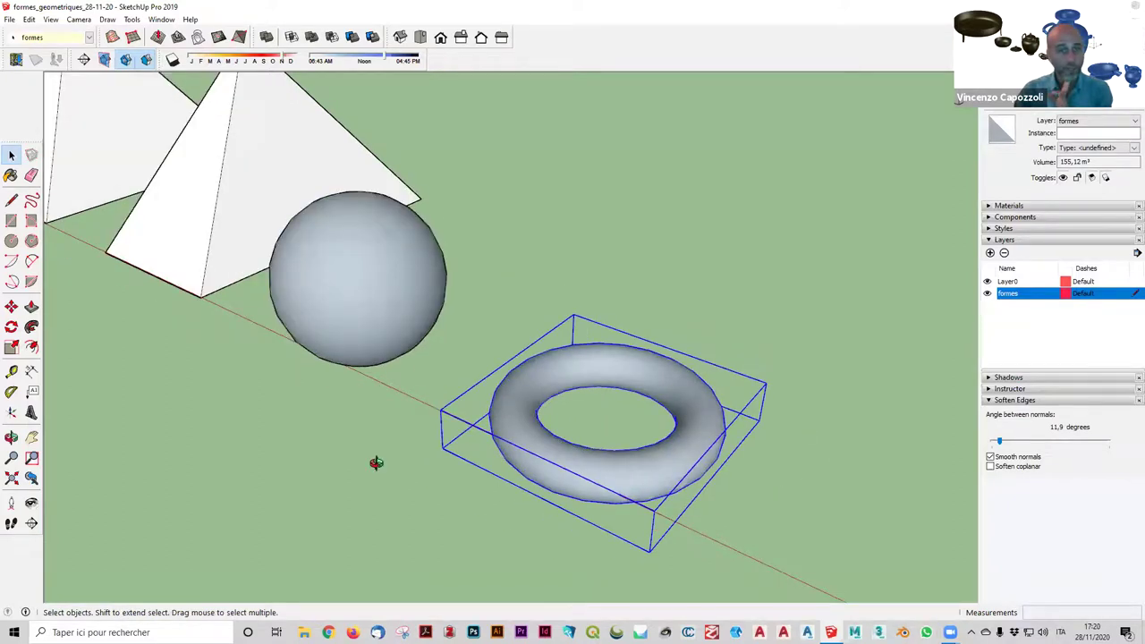
scroll(376, 463, "down", 3)
middle_click_drag(760, 309, 781, 300)
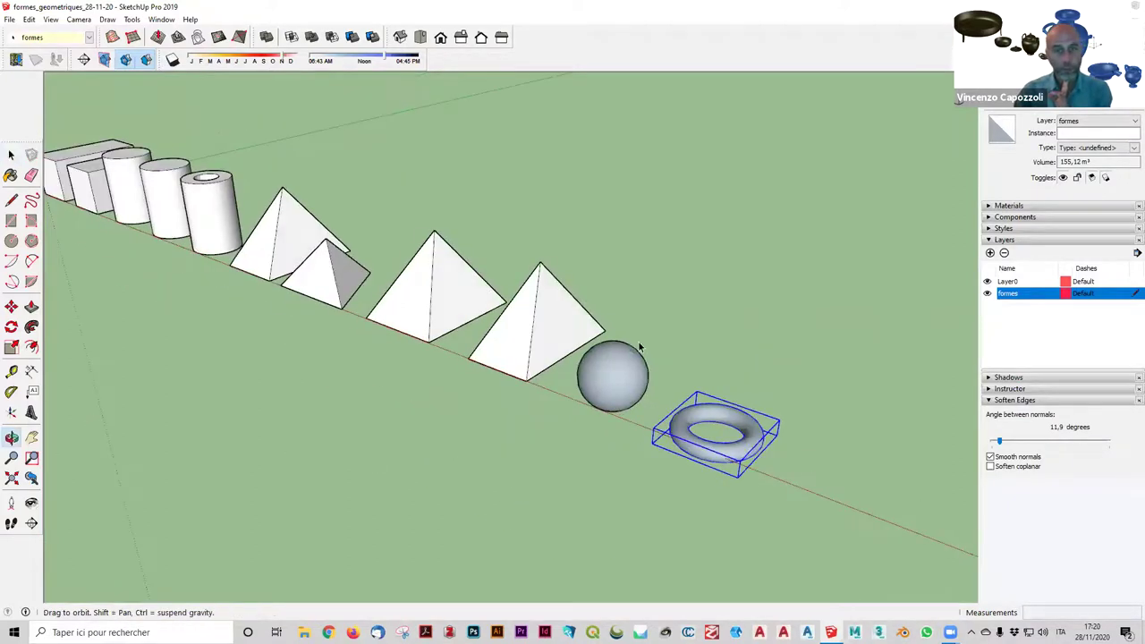
right_click(638, 347)
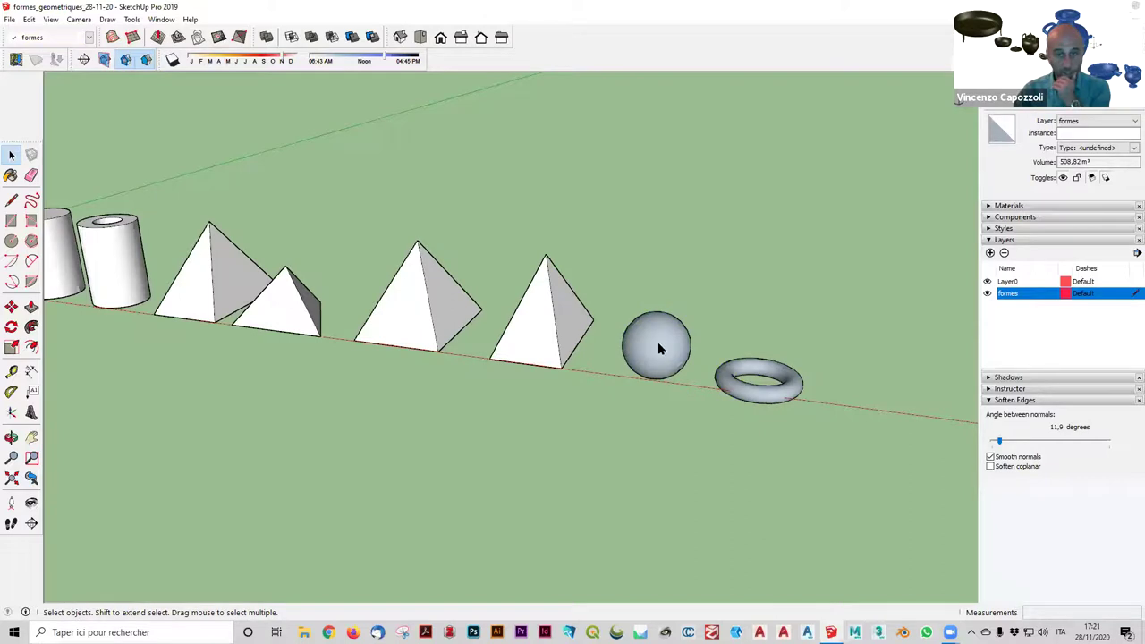
right_click(659, 348)
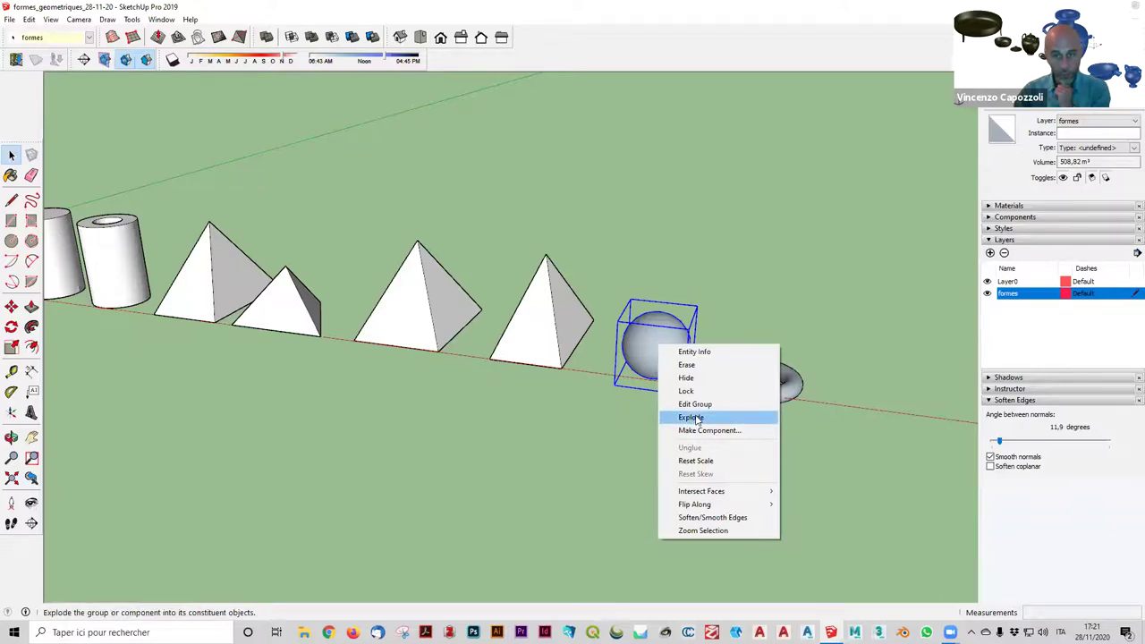
Explode the sphere group and reverse the sphere's faces.
left_click(696, 419)
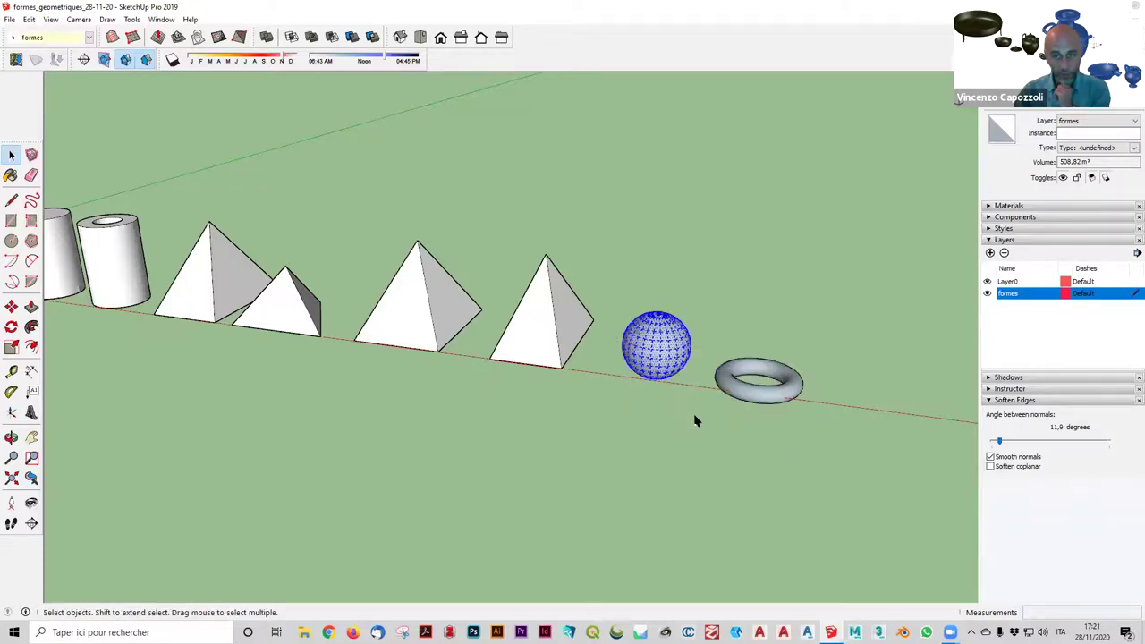
right_click(666, 360)
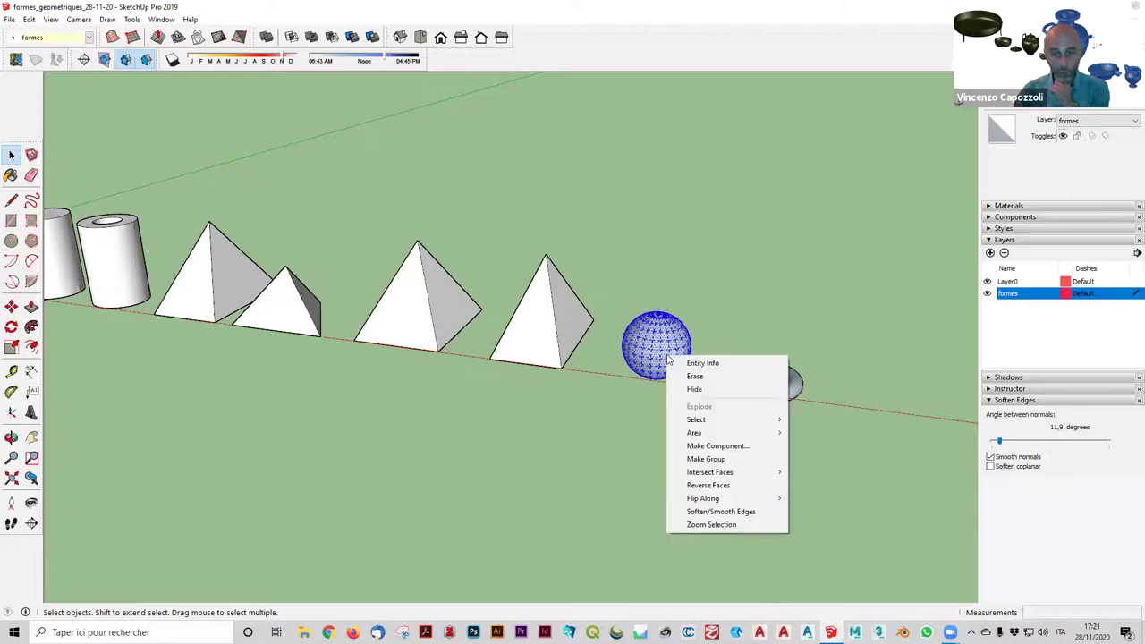
left_click(721, 484)
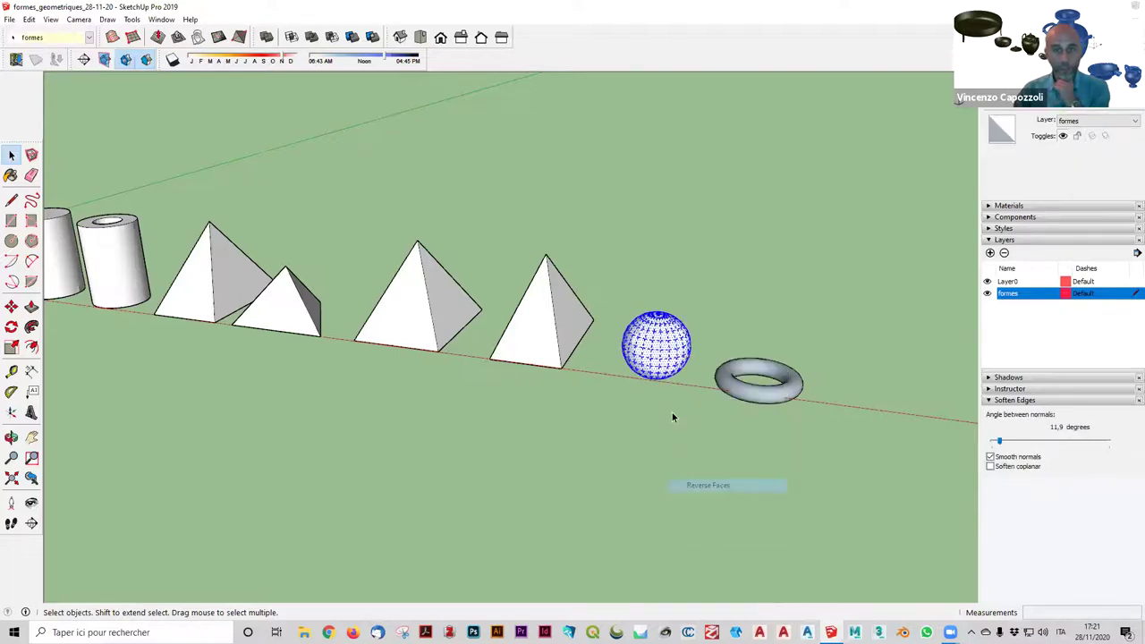
middle_click_drag(672, 413, 619, 433)
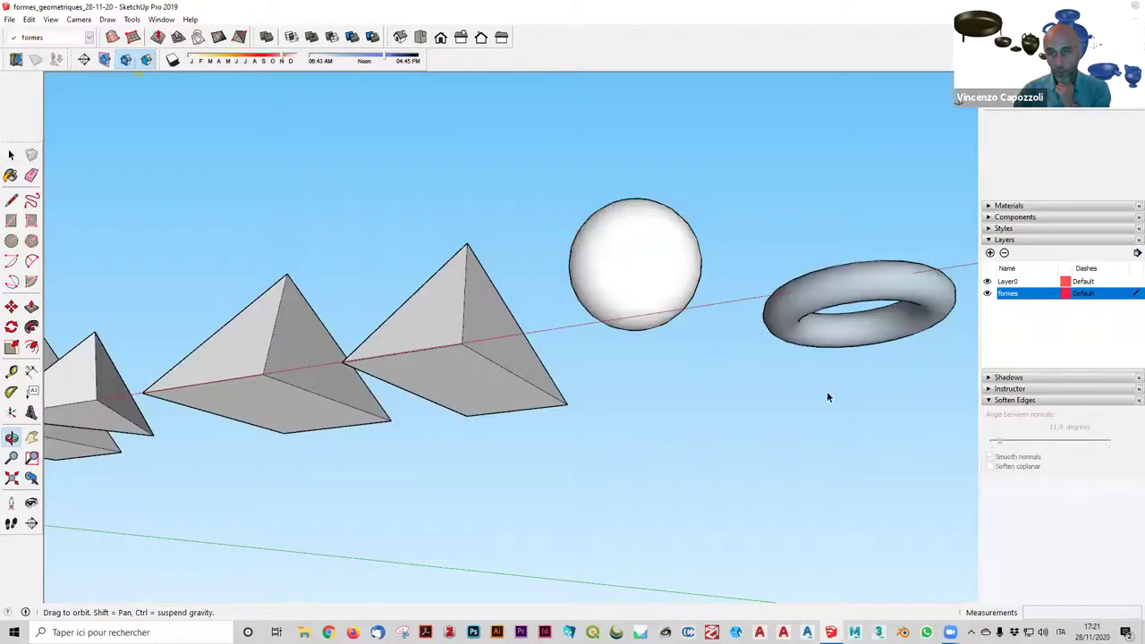
middle_click_drag(827, 397, 827, 397)
Inside the torus group, reverse the torus faces, then exit the group.
triple_click(827, 397)
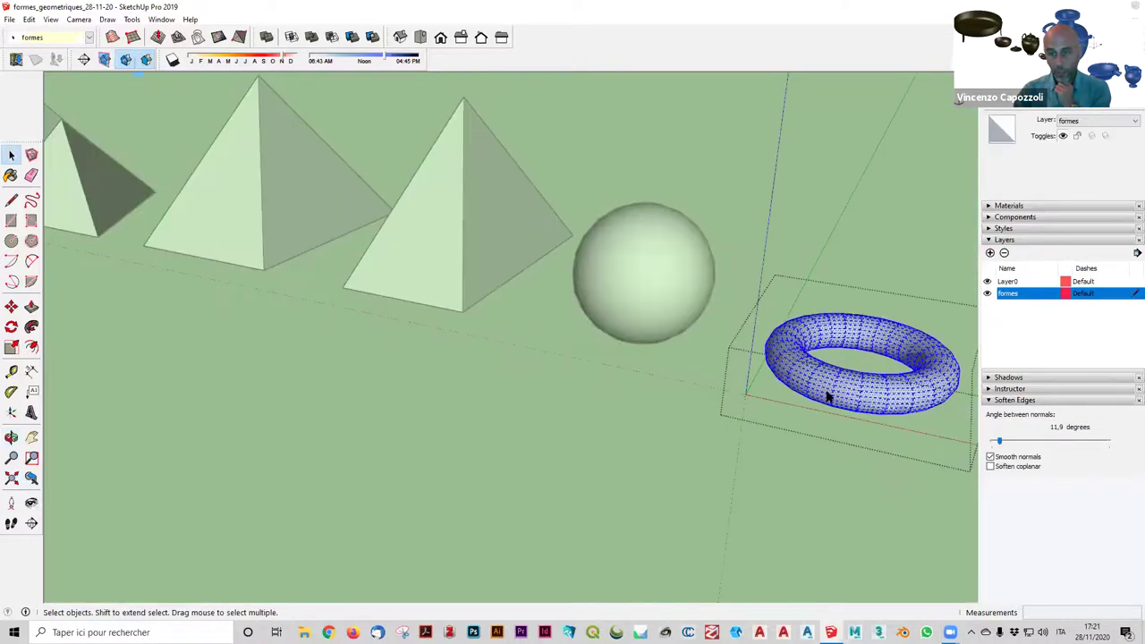
right_click(827, 397)
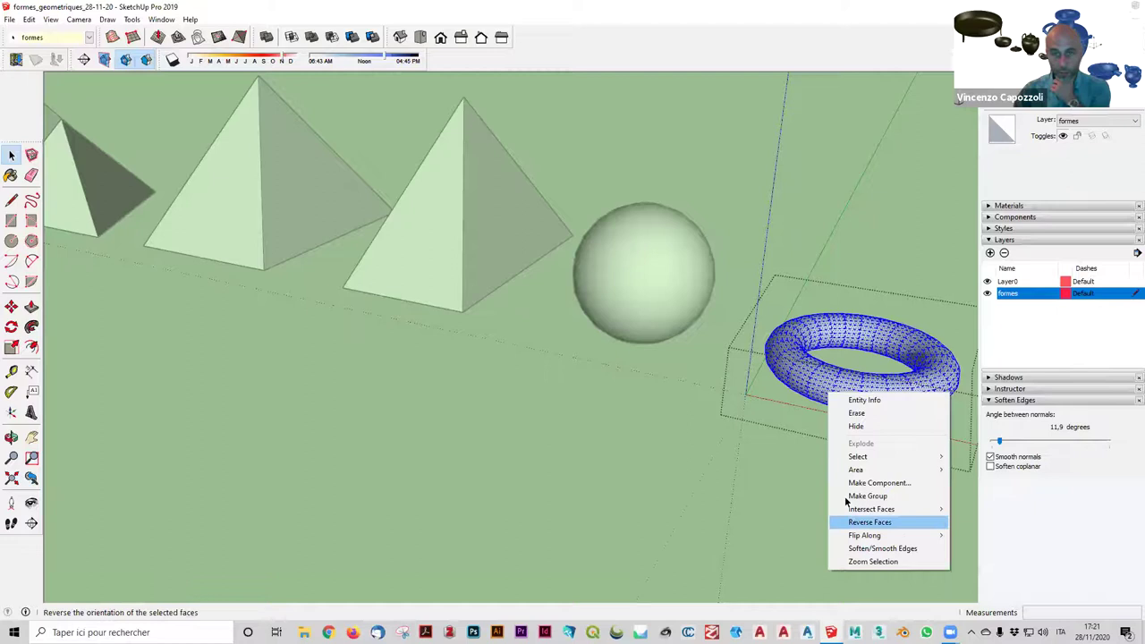
left_click(859, 521)
left_click(676, 336)
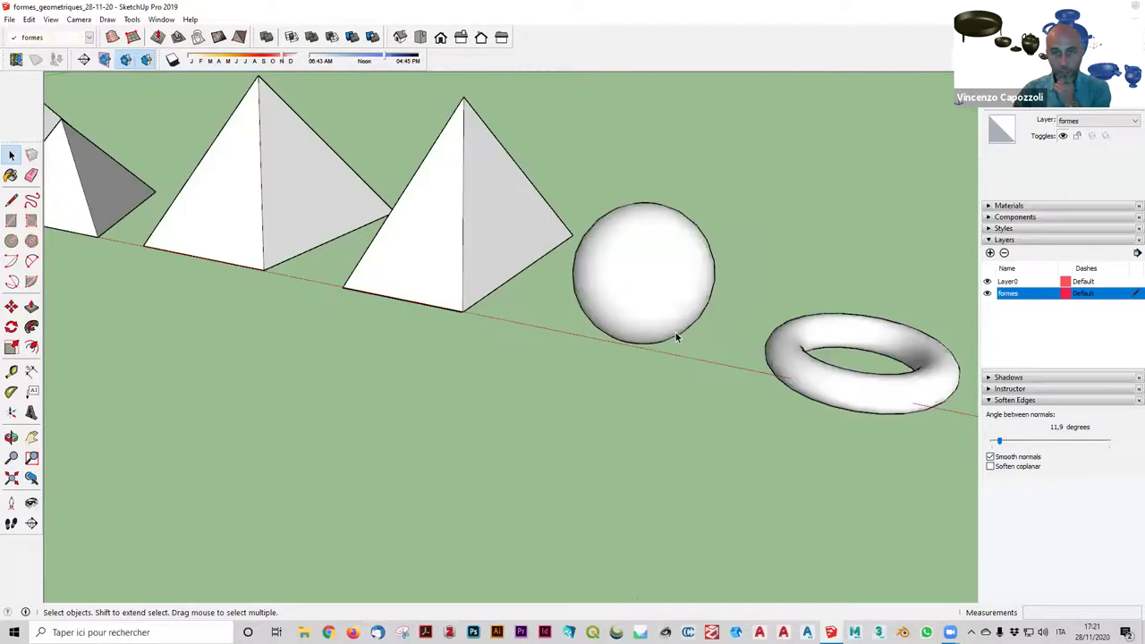
Select the whole sphere mesh and make it a group again.
right_click(639, 273)
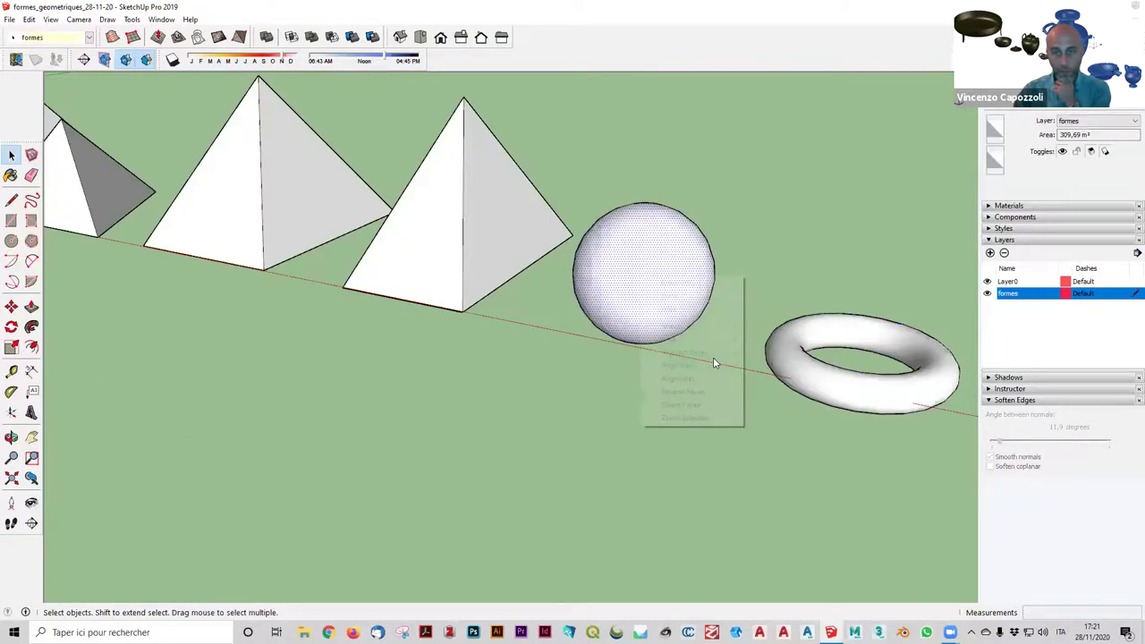
triple_click(638, 241)
right_click(635, 240)
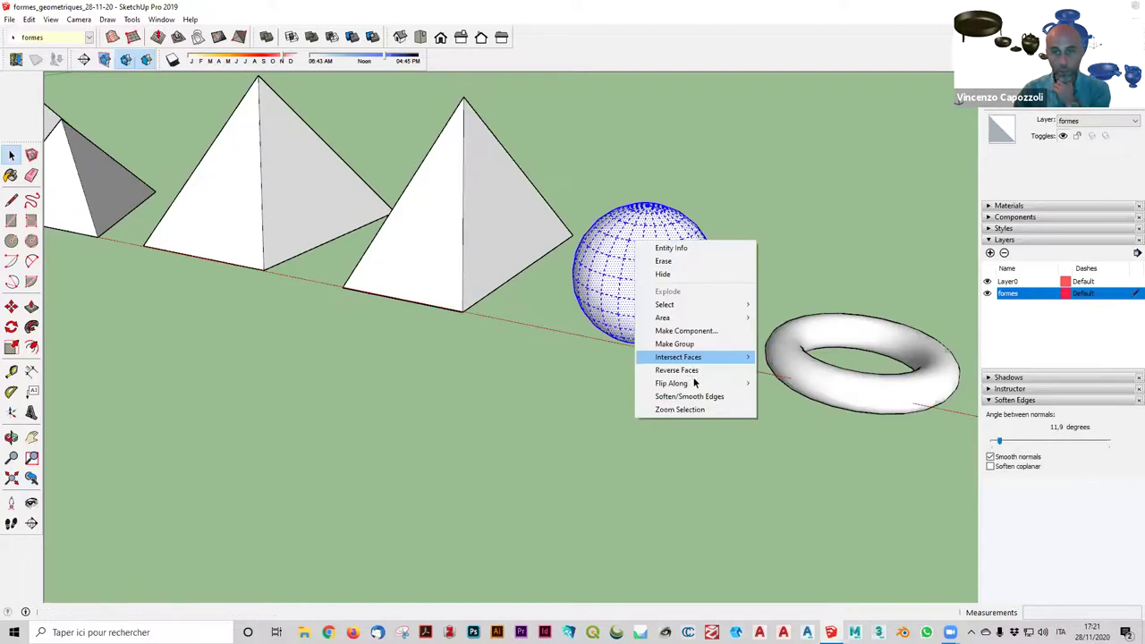
left_click(679, 343)
Orbit around to an angled overview of the row of solids.
left_click(851, 397)
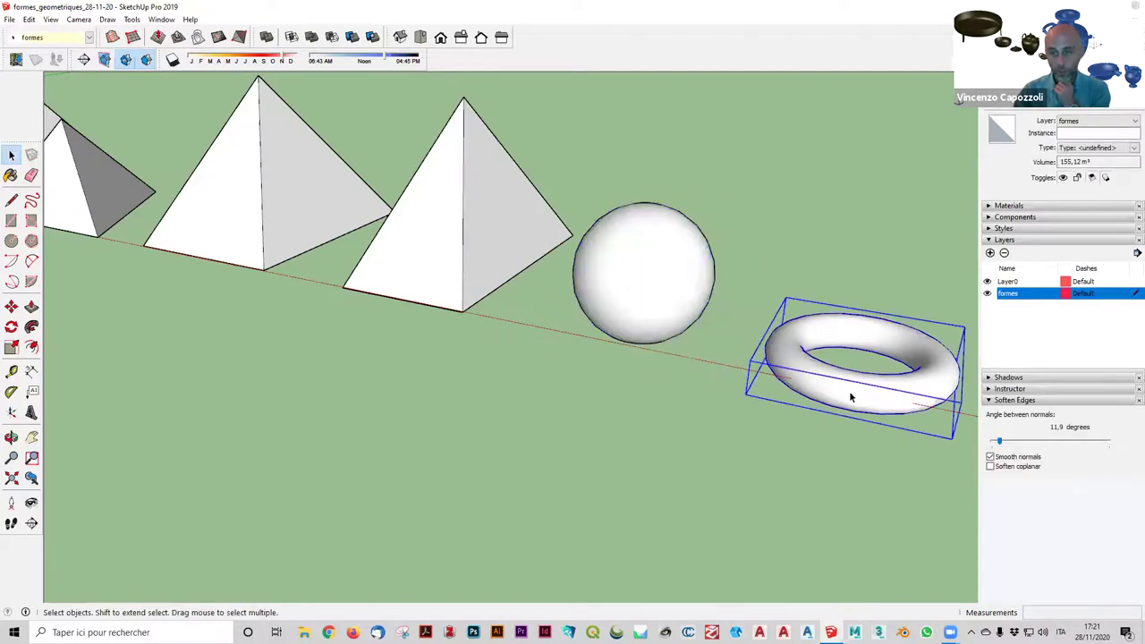
right_click(848, 396)
key("Escape")
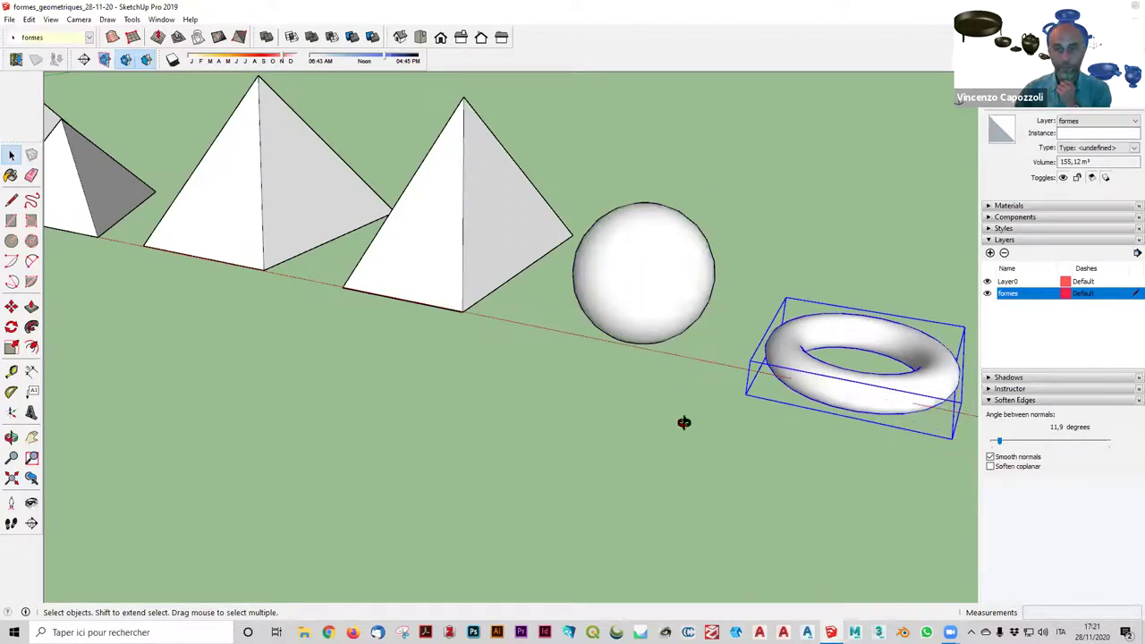
middle_click_drag(686, 424, 636, 376)
key("o")
left_click_drag(636, 376, 563, 266)
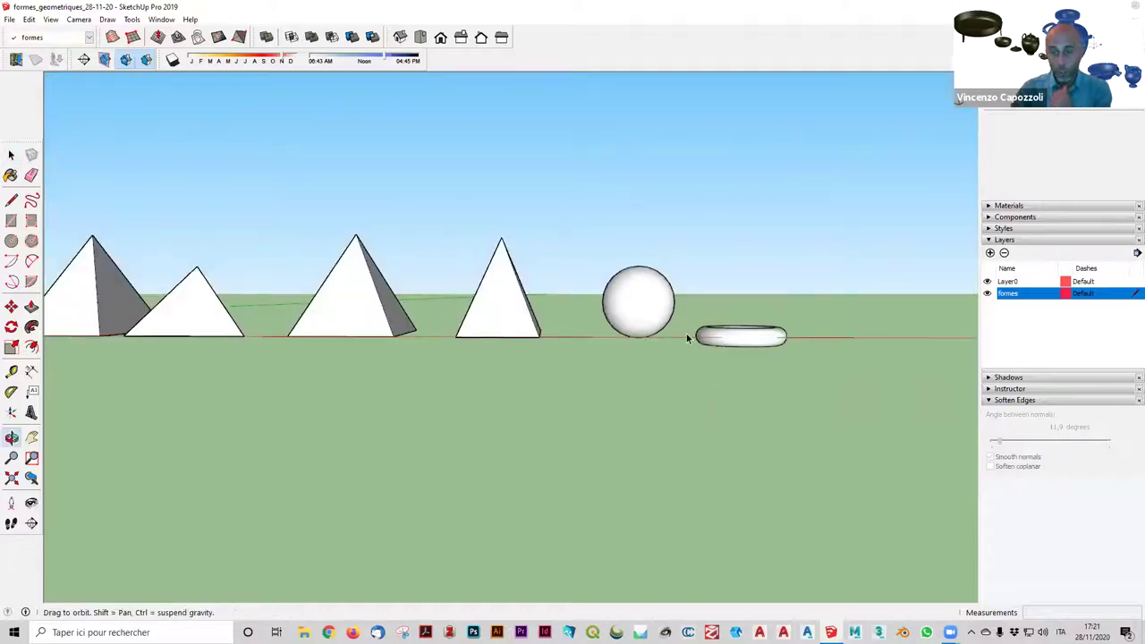
left_click_drag(536, 444, 590, 451)
key("space")
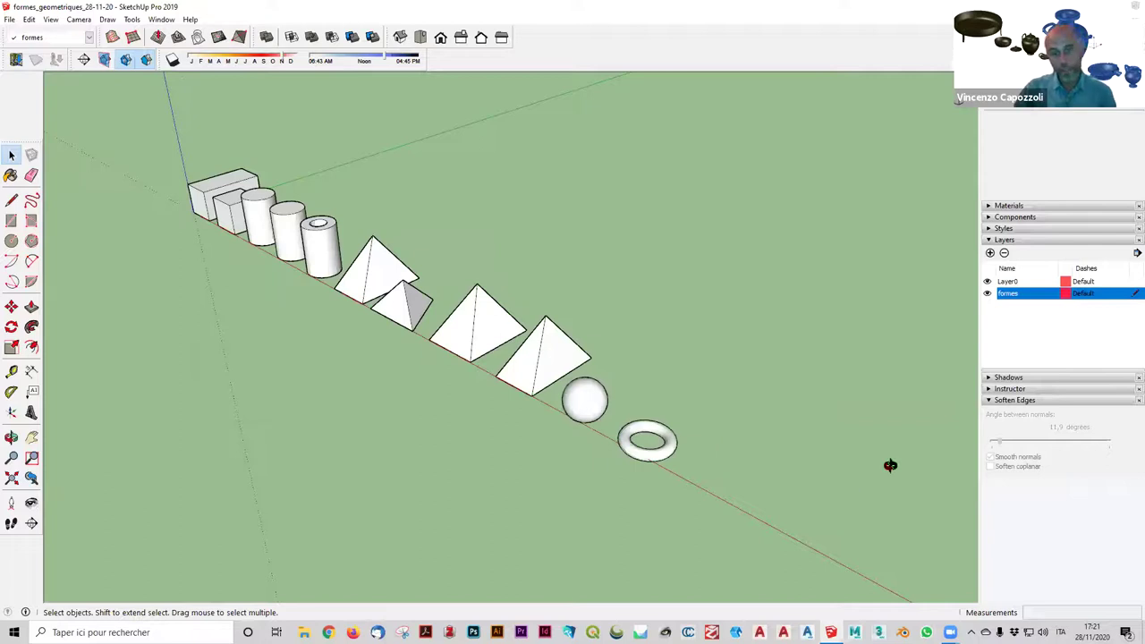
Draw a flat radius-5 circle on the ground just past the torus, along the red axis.
mouse_move(826, 519)
middle_mouse_down()
mouse_move(822, 488)
mouse_move(562, 413)
middle_mouse_up()
scroll(519, 340, "up", 3)
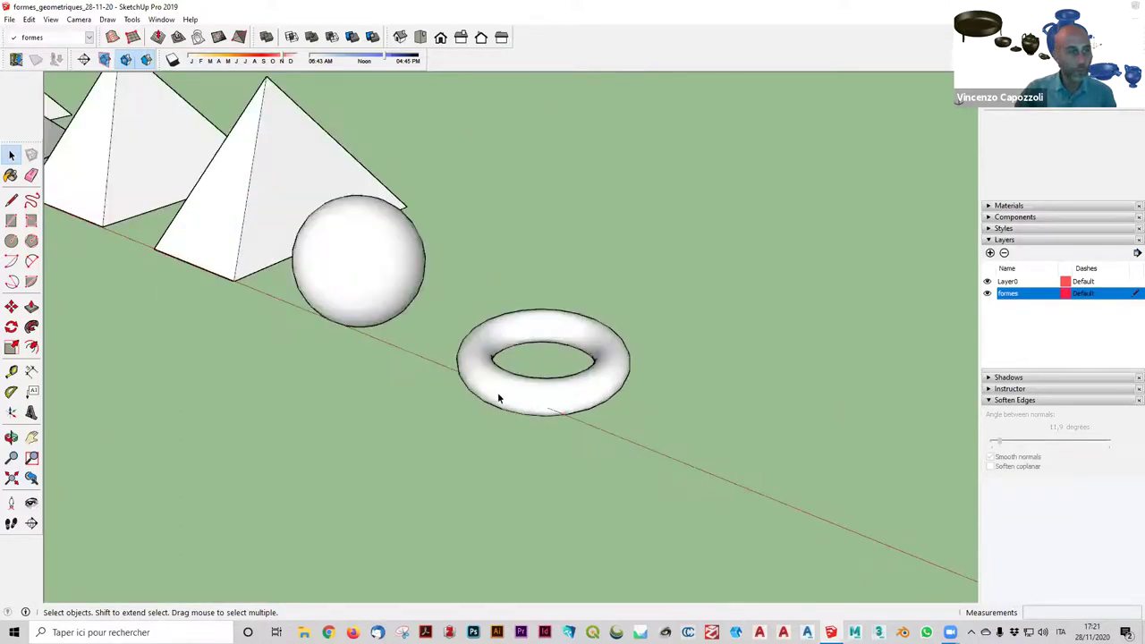
key("c")
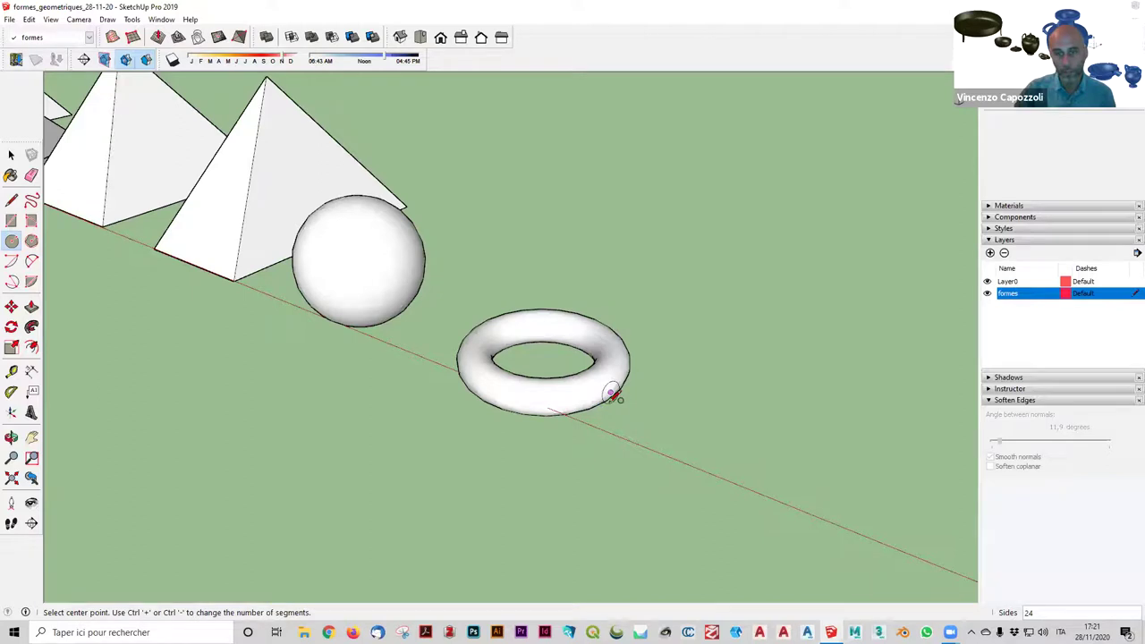
left_click(757, 449)
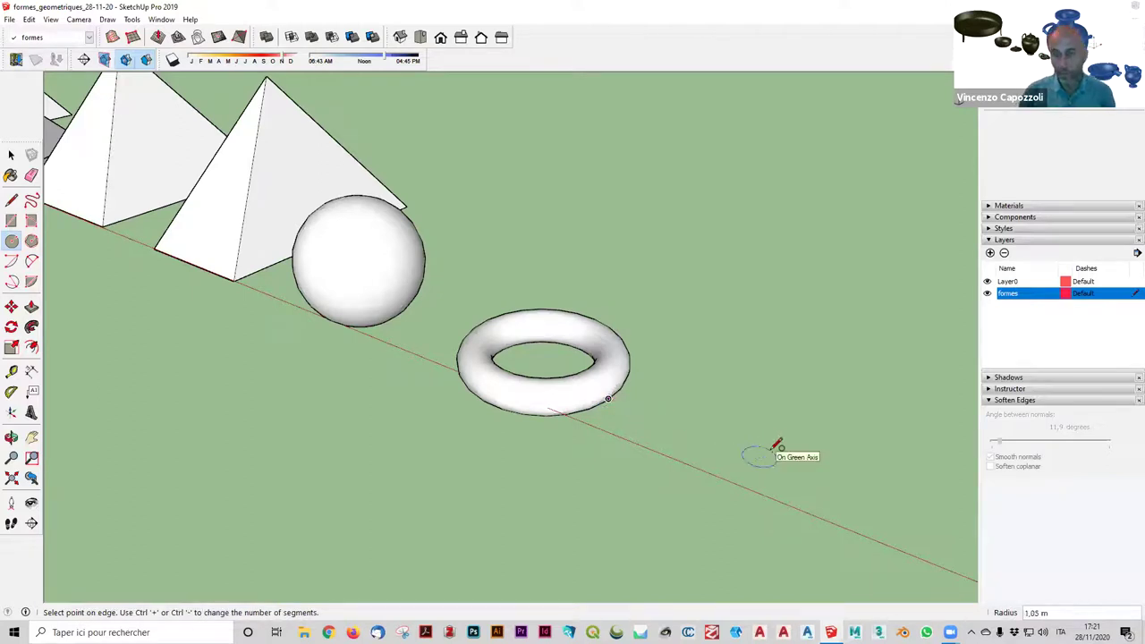
type("5")
key("Return")
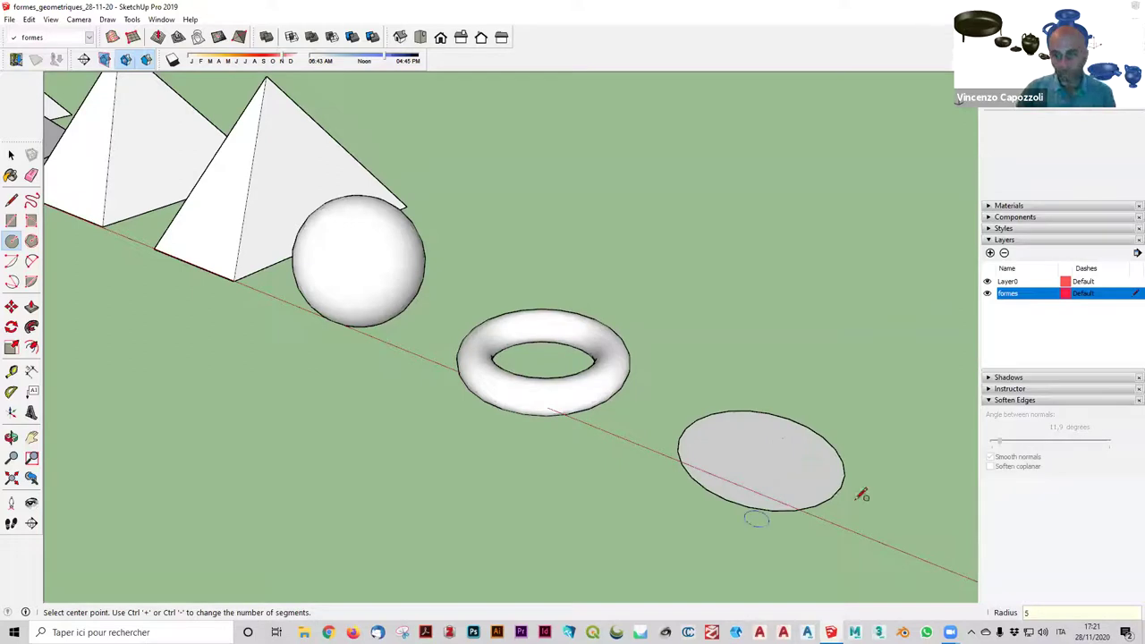
mouse_move(866, 408)
middle_mouse_down()
mouse_move(877, 429)
mouse_move(868, 424)
middle_mouse_up()
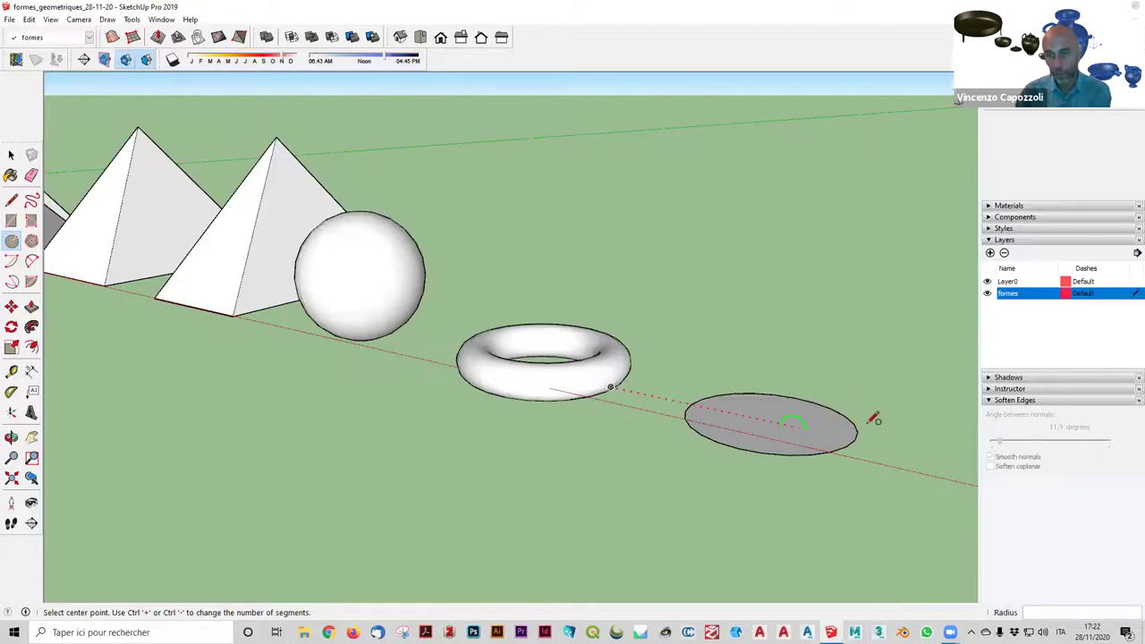
scroll(905, 425, "up", 2)
From a side view, draw an upright radius-3 circle just beyond the flat disc.
mouse_move(900, 388)
middle_mouse_down()
mouse_move(922, 311)
mouse_move(960, 291)
middle_mouse_up()
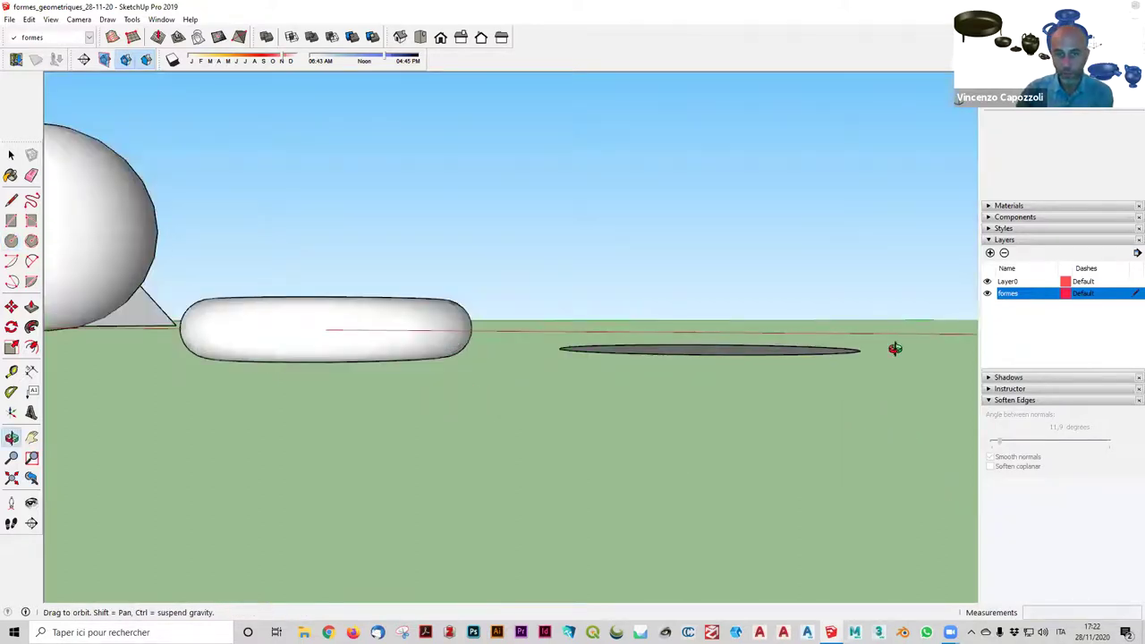
middle_click_drag(901, 312, 897, 331)
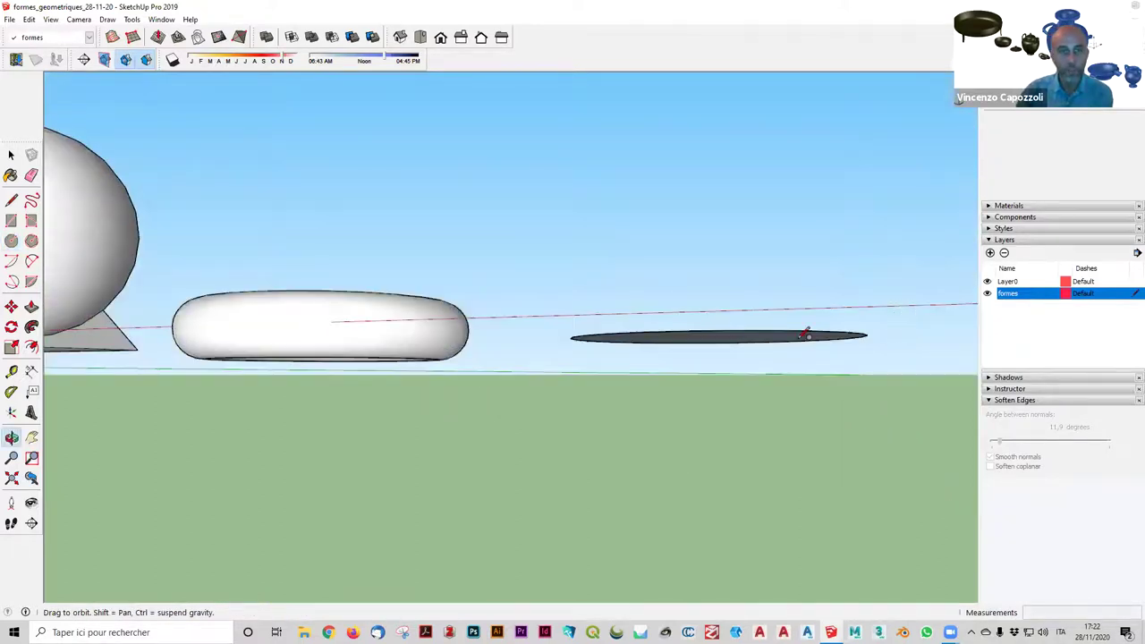
key("c")
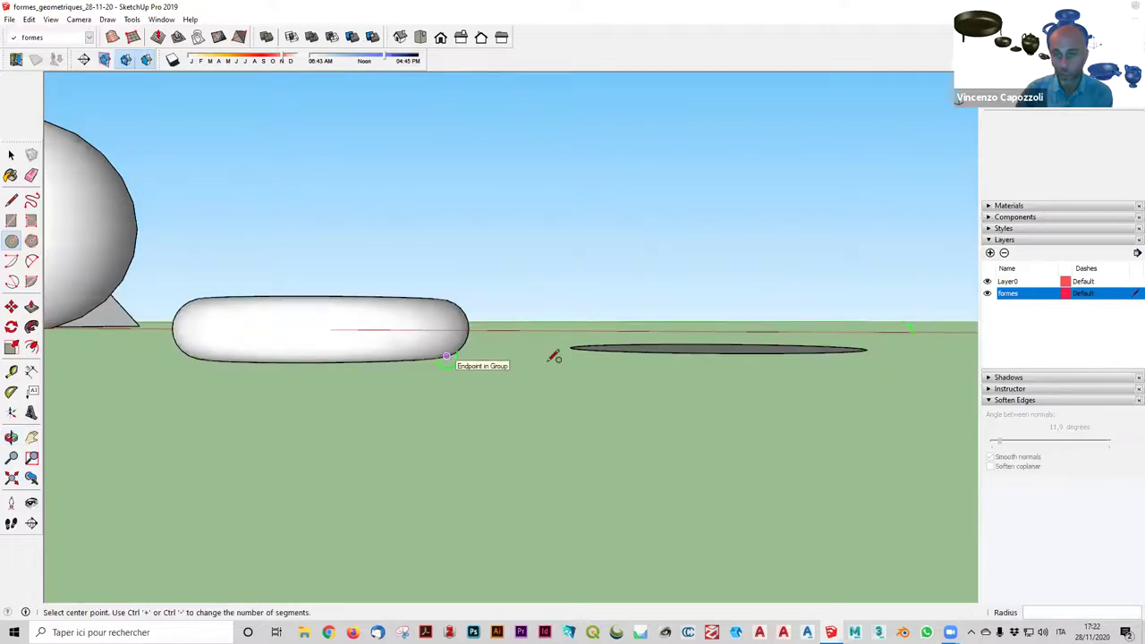
key("o")
left_click_drag(758, 475, 421, 375)
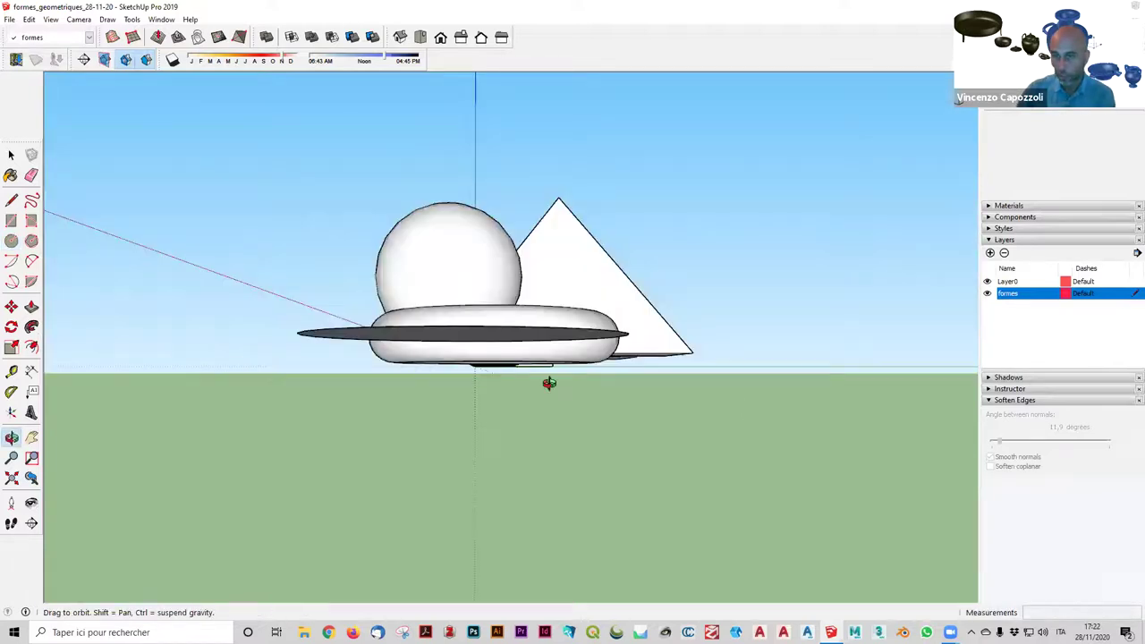
left_click_drag(548, 383, 866, 378)
left_click_drag(949, 382, 900, 320)
key("c")
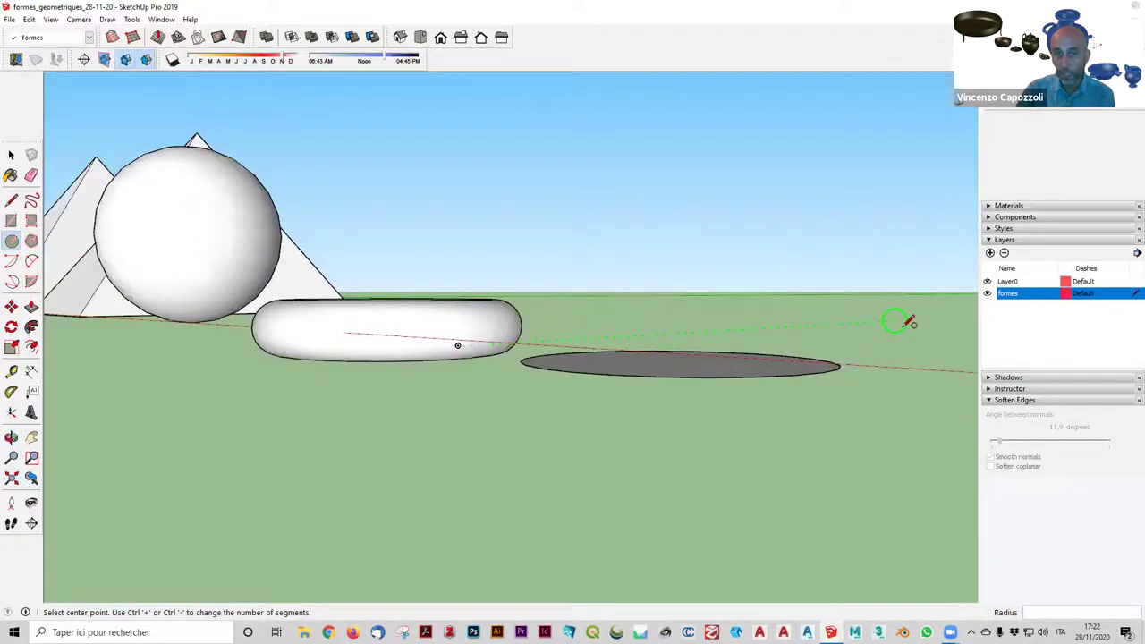
left_click(946, 361)
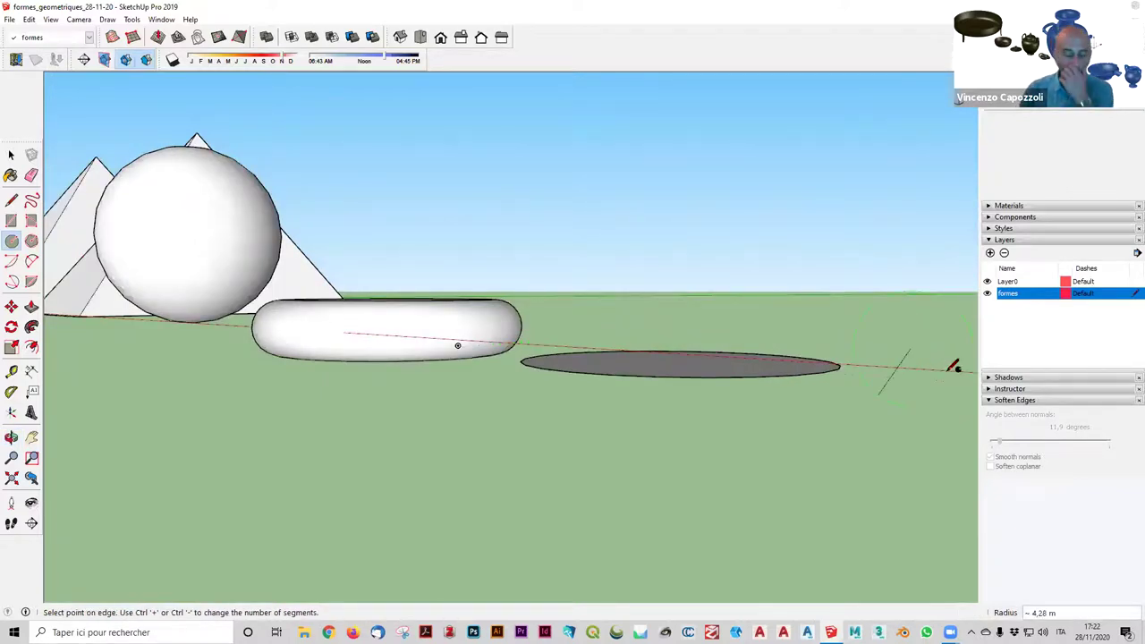
type("3")
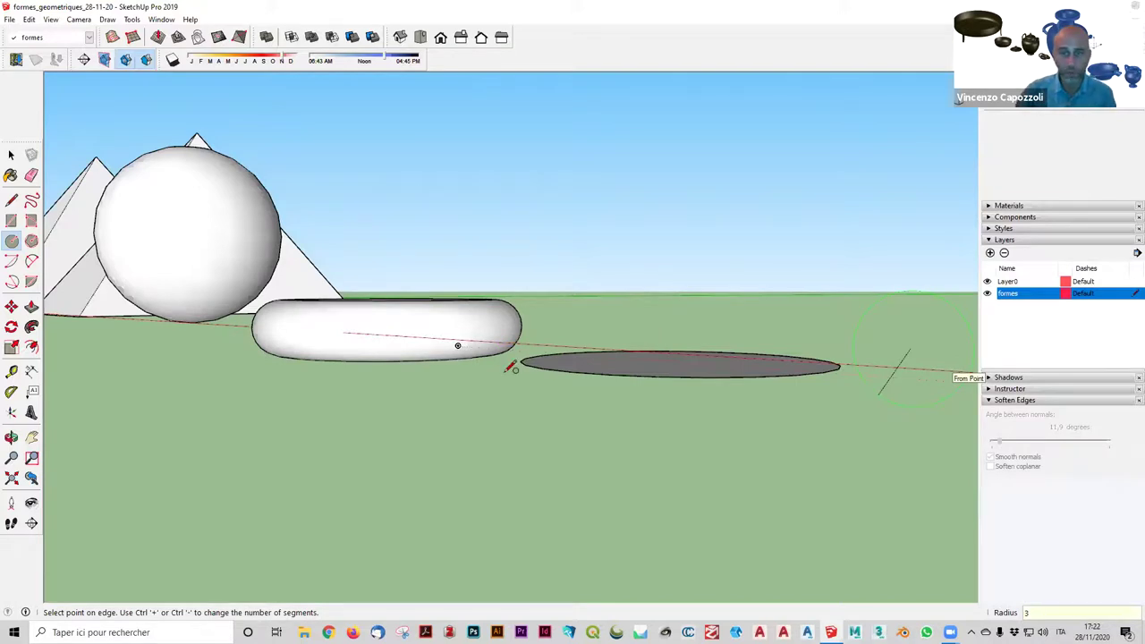
key("Return")
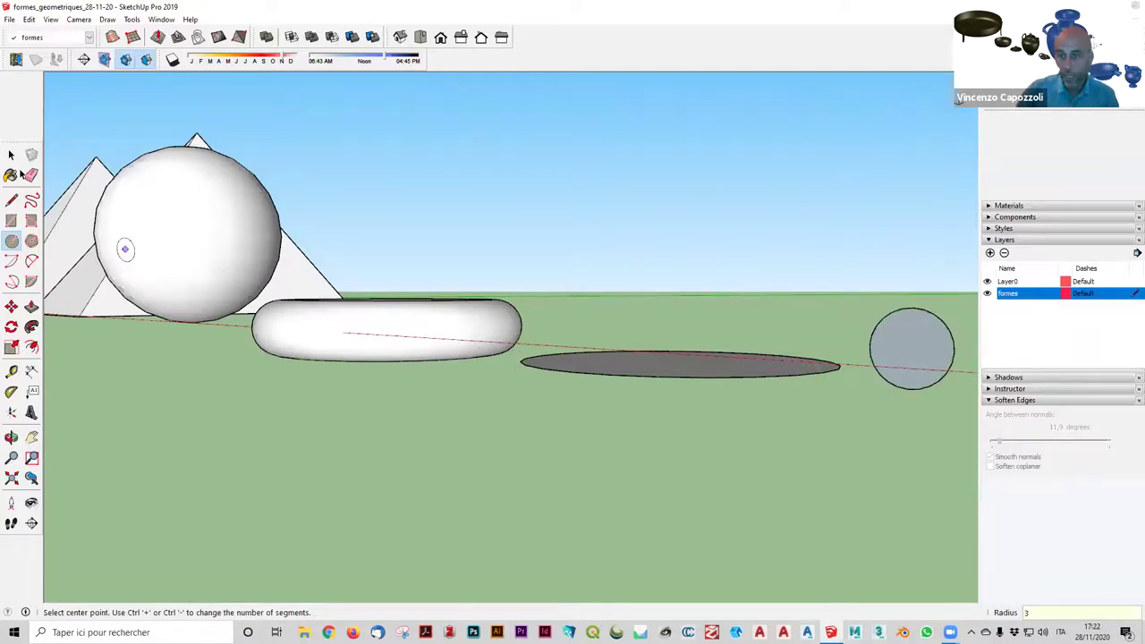
Select the upright circle and start moving it, checking its position against the disc.
left_click(11, 155)
left_click(908, 386)
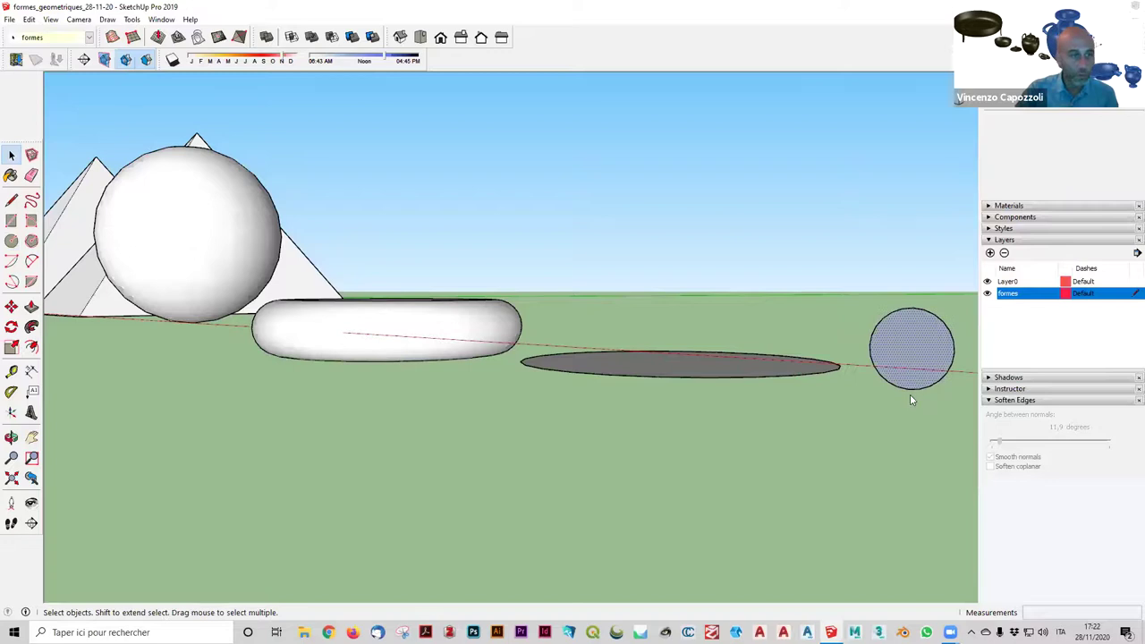
key("t")
key("m")
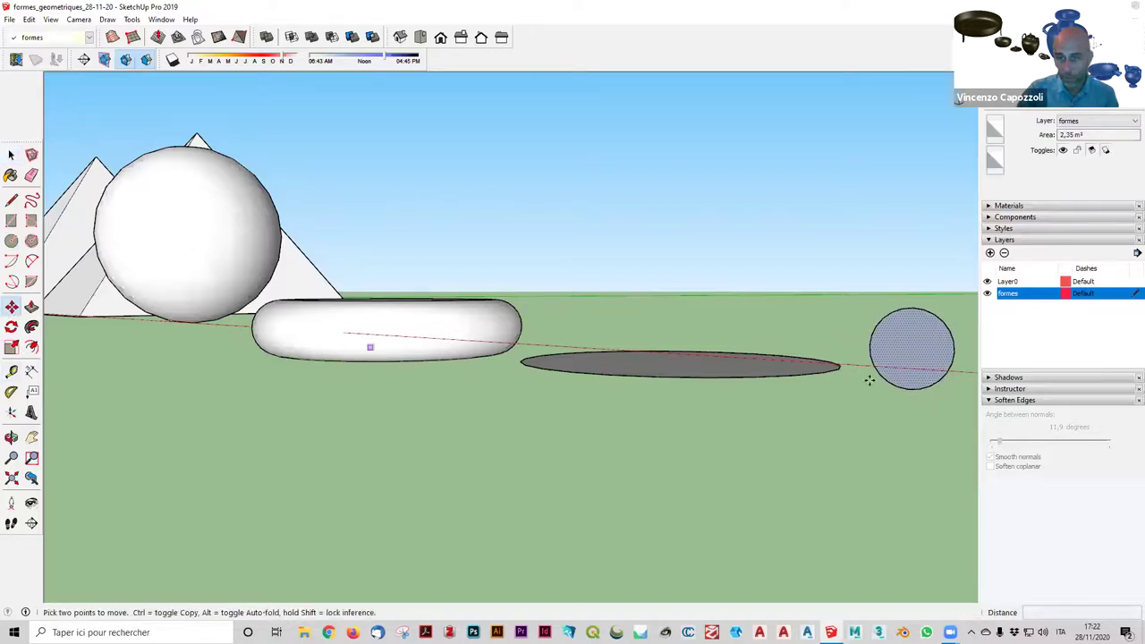
left_click_drag(868, 378, 808, 373)
middle_click_drag(925, 534, 779, 327)
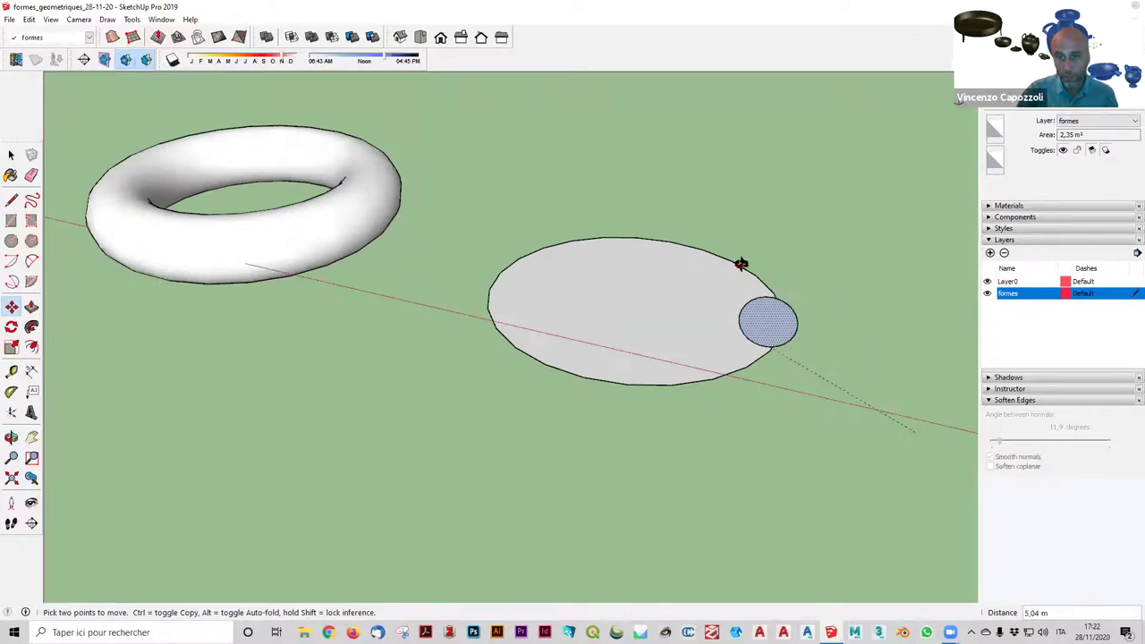
middle_click_drag(741, 263, 773, 322)
scroll(768, 291, "up", 3)
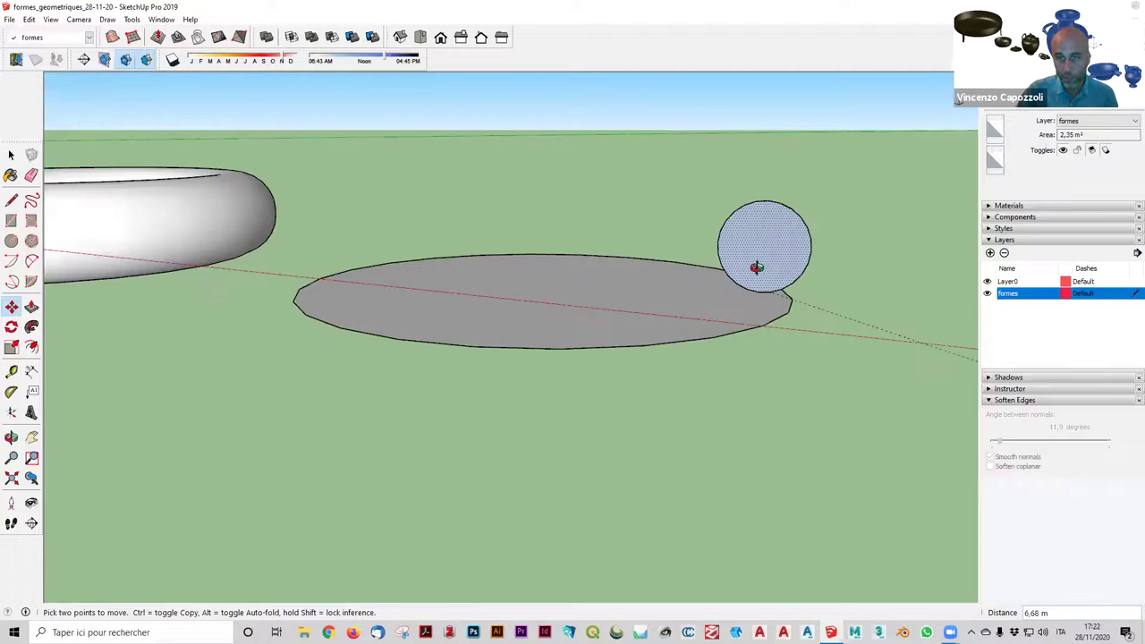
middle_click_drag(756, 267, 838, 395)
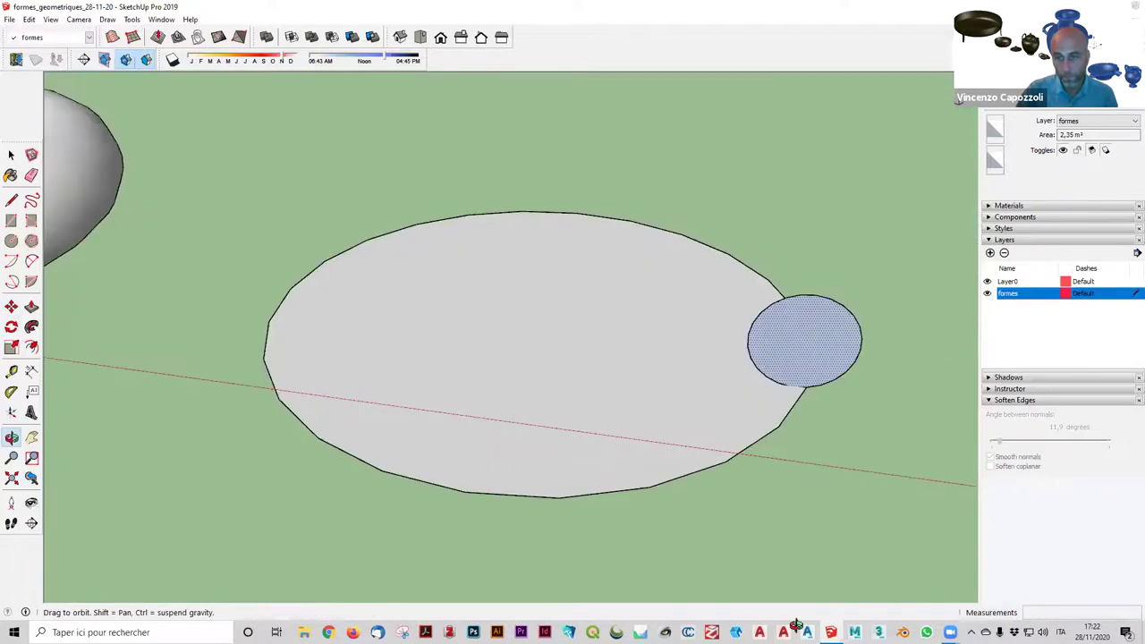
mouse_move(861, 450)
middle_mouse_down()
mouse_move(817, 533)
mouse_move(843, 379)
middle_mouse_up()
mouse_move(851, 255)
middle_mouse_down()
mouse_move(811, 461)
mouse_move(782, 391)
middle_mouse_up()
middle_click_drag(761, 334, 754, 355)
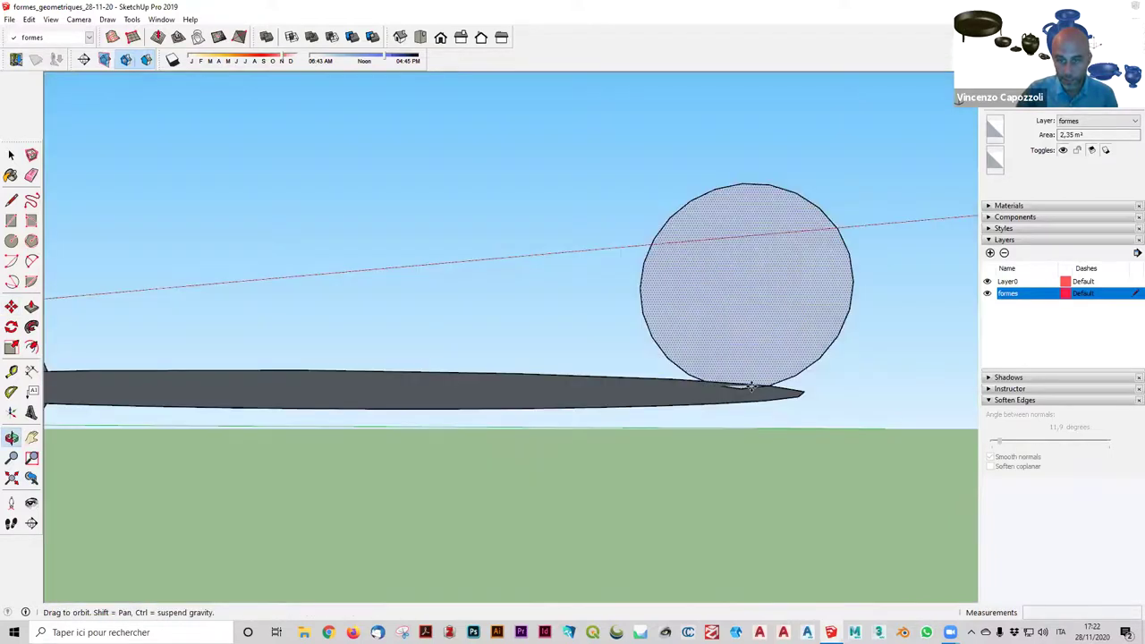
Zoom in and drop the circle's moved point onto the disc's edge.
scroll(749, 388, "up", 2)
scroll(734, 402, "up", 2)
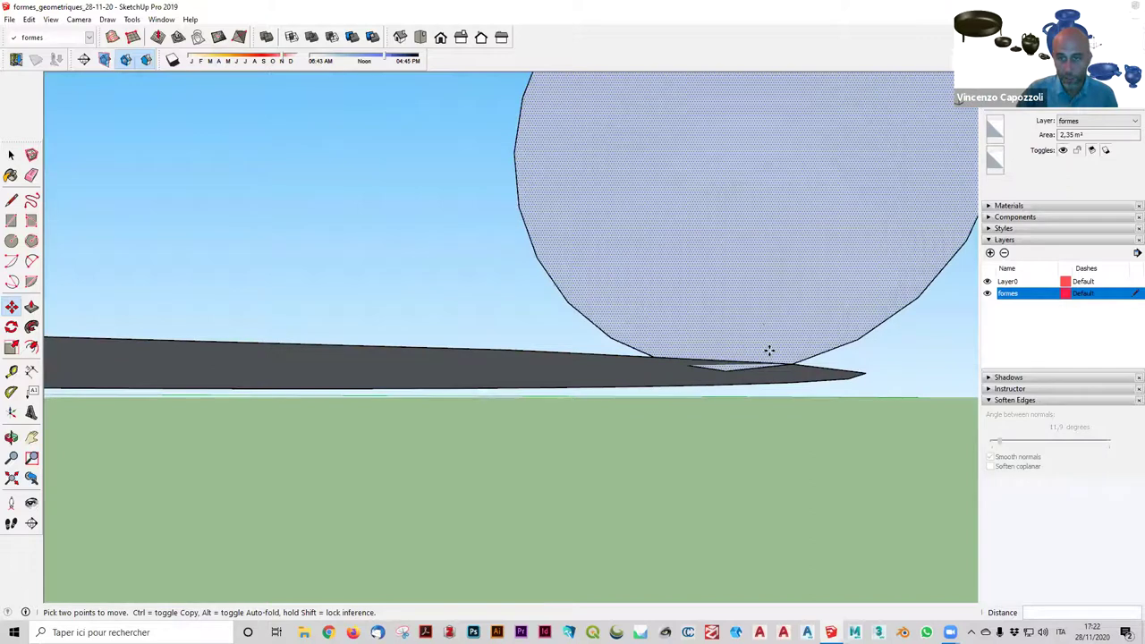
scroll(767, 322, "up", 2)
scroll(752, 447, "up", 3)
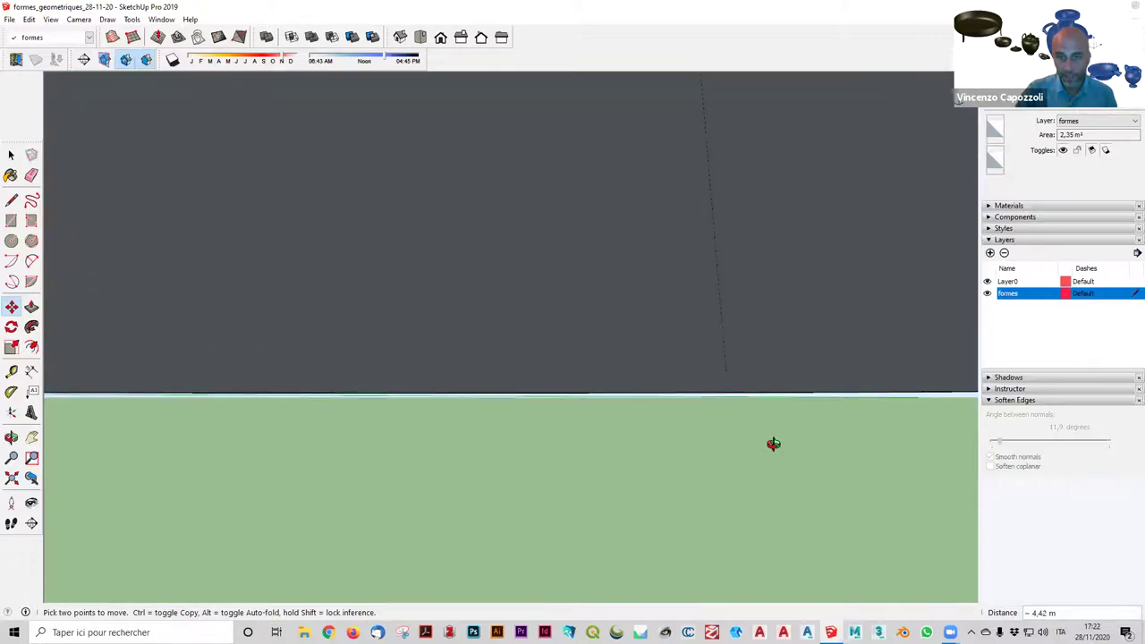
scroll(765, 465, "down", 3)
scroll(760, 371, "down", 3)
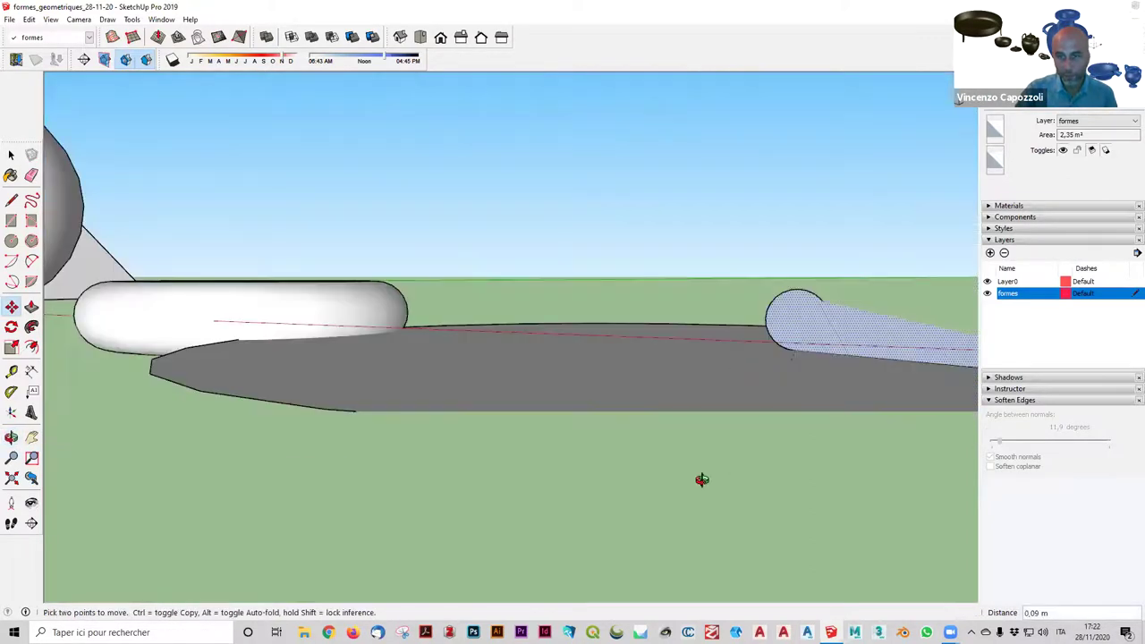
scroll(773, 494, "down", 3)
scroll(767, 281, "up", 2)
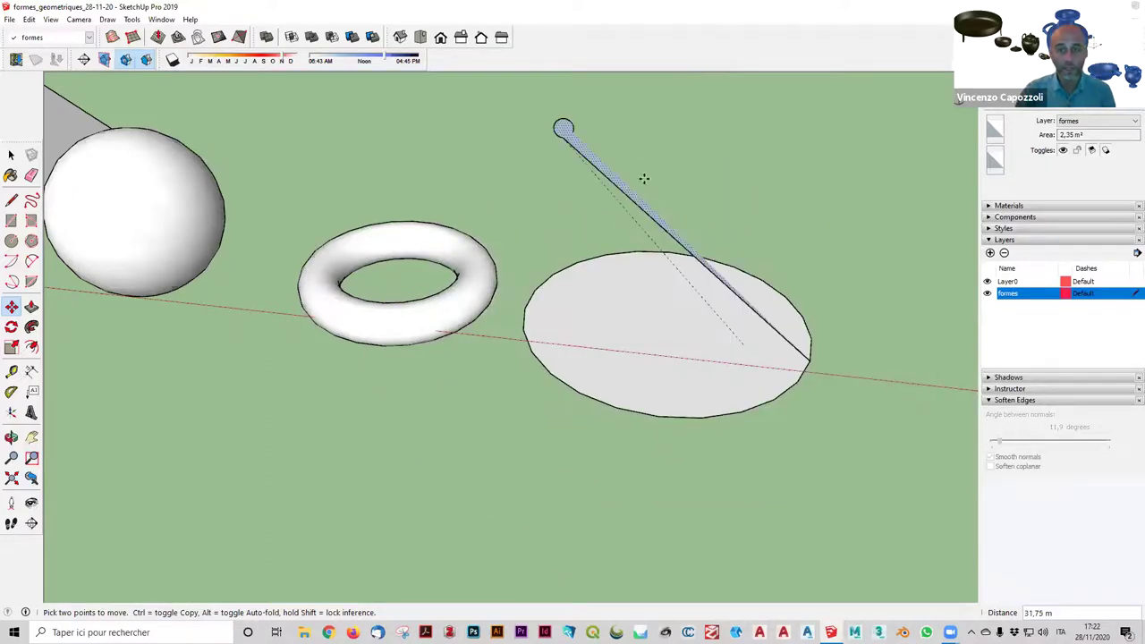
left_click(748, 334)
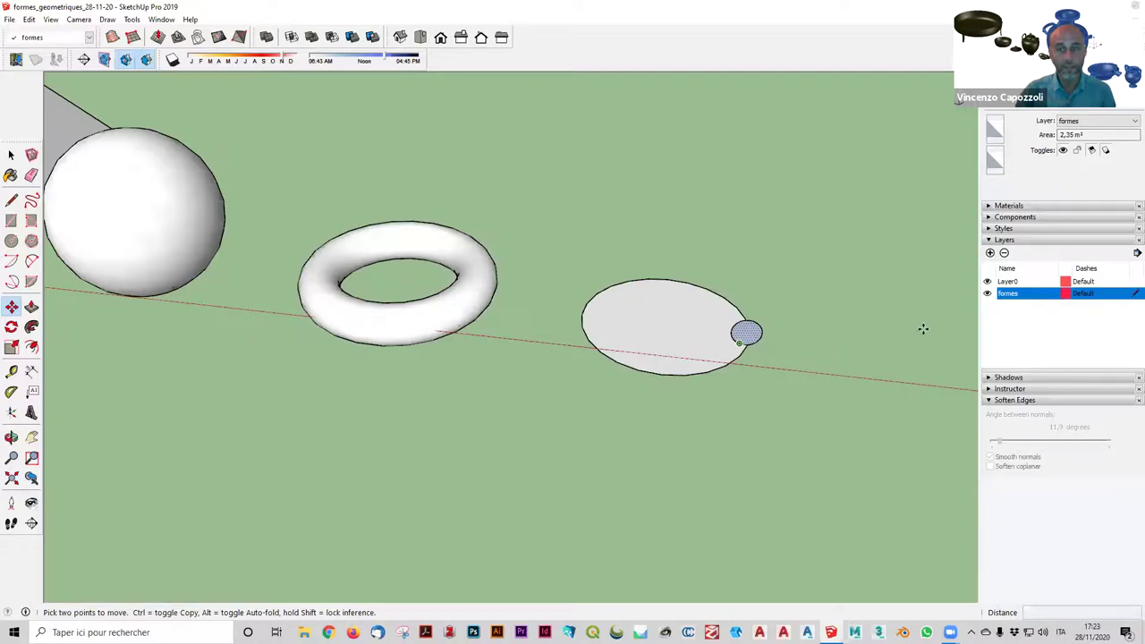
left_click(921, 133)
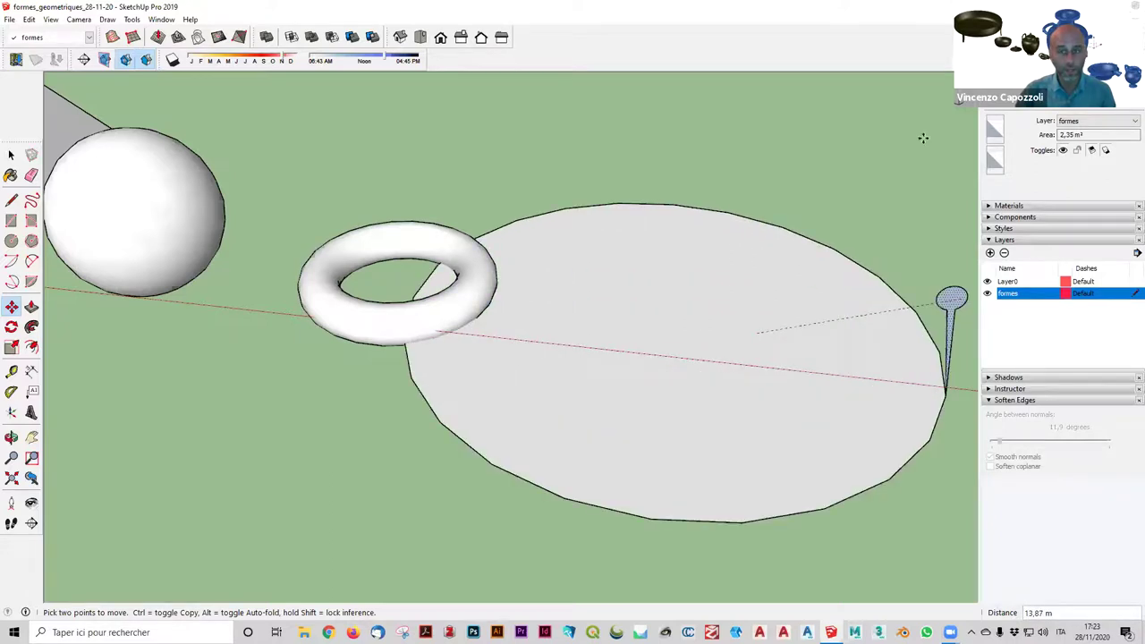
Undo the two distorted moves and cancel a new move attempt.
key("ctrl+z")
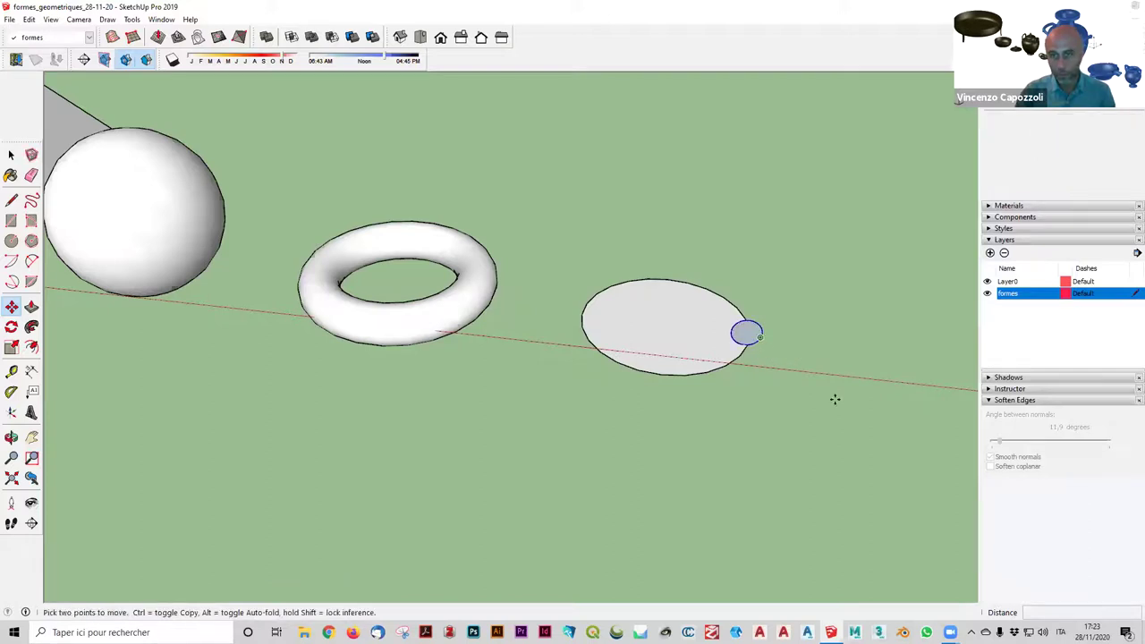
scroll(823, 394, "up", 2)
key("ctrl+z")
middle_click_drag(799, 212, 817, 298)
key("m")
left_click(820, 300)
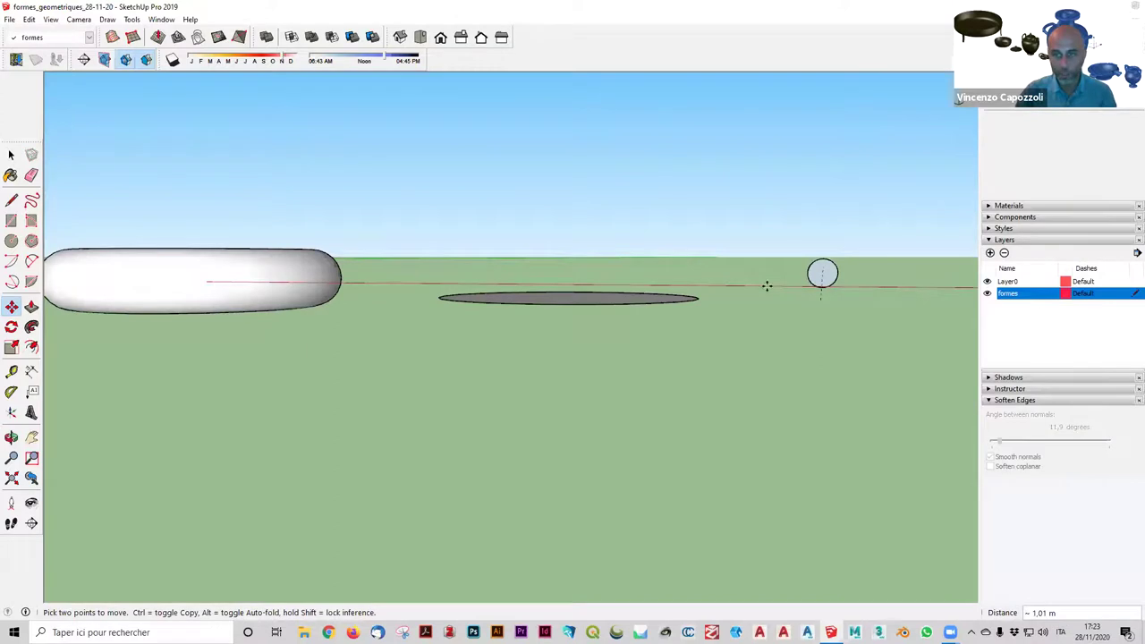
key("Escape")
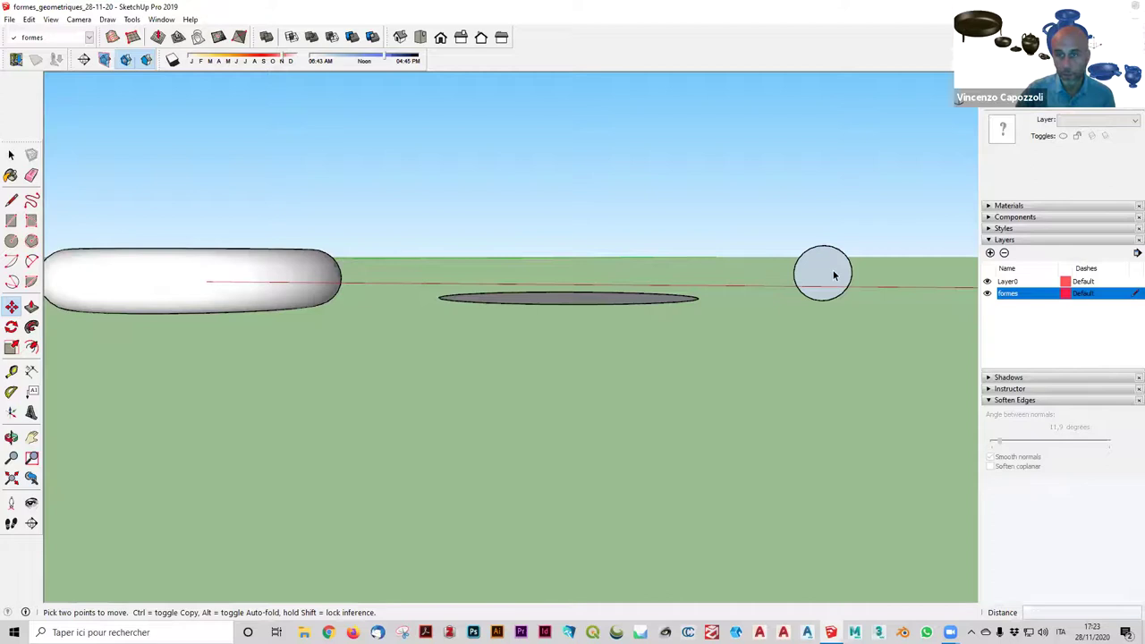
key("space")
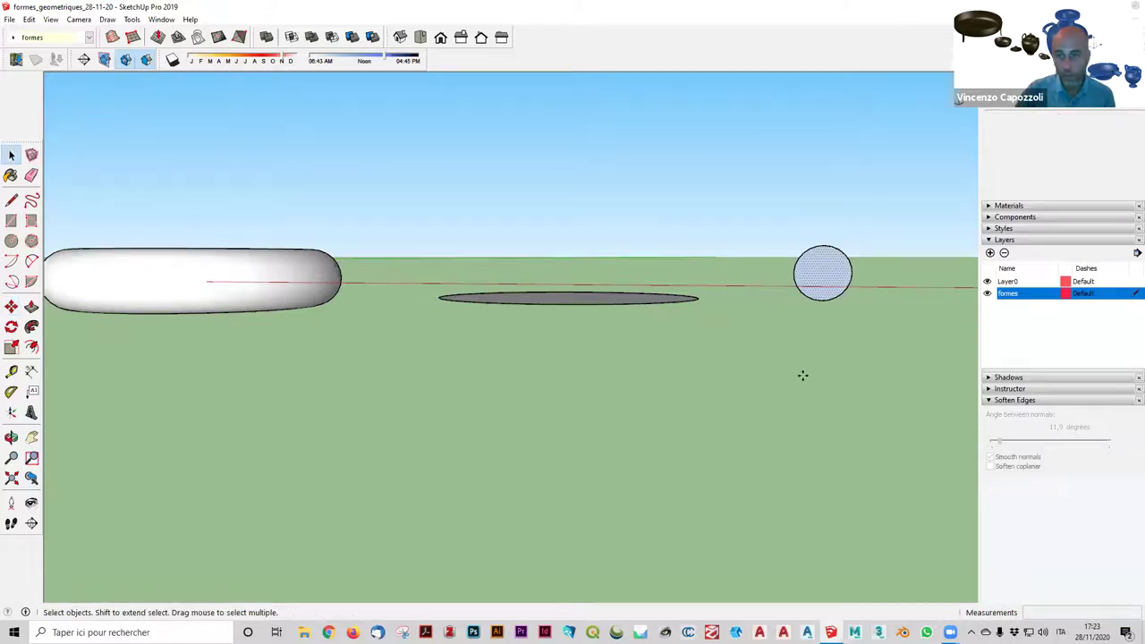
Move the upright circle by its bottom point onto the disc's right end.
key("m")
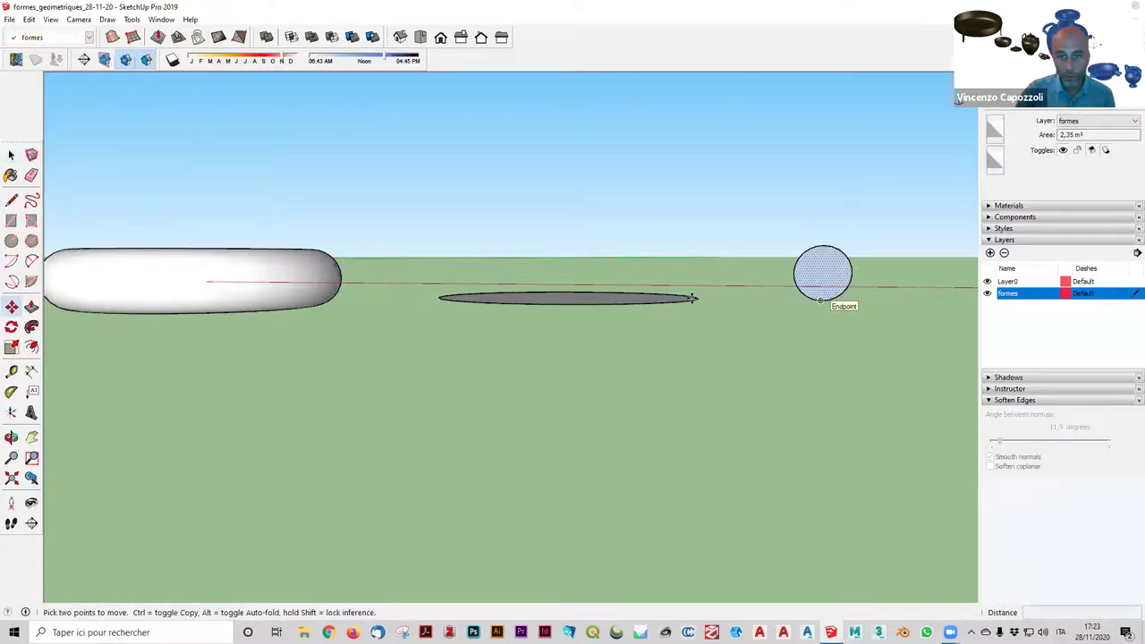
left_click(821, 301)
left_click(687, 300)
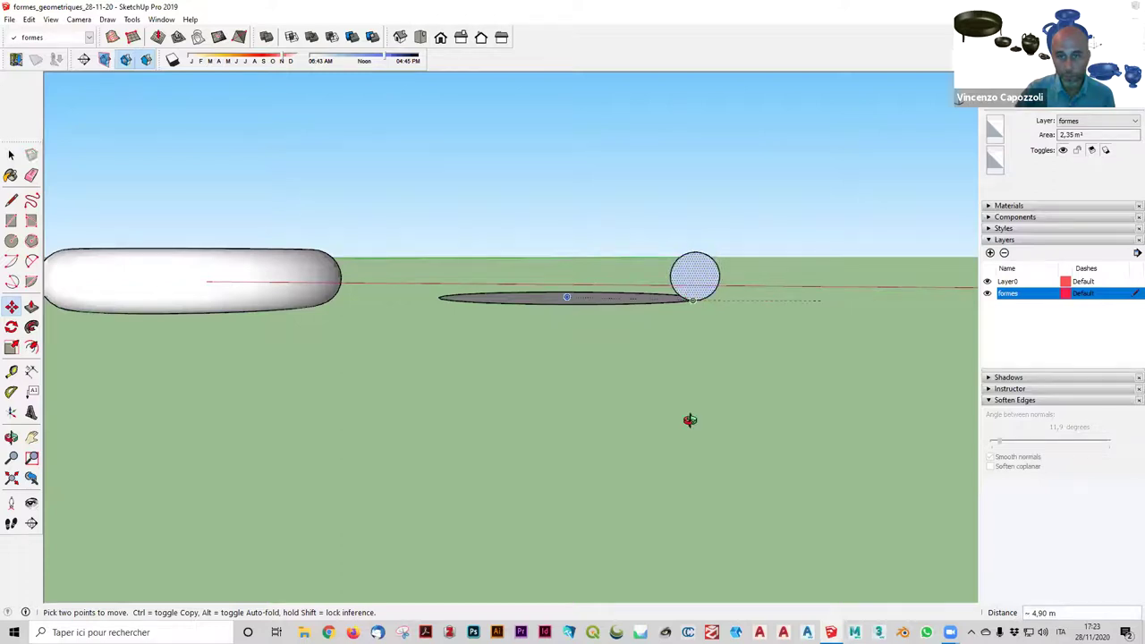
middle_click_drag(687, 420, 700, 465)
middle_click_drag(711, 302, 694, 347)
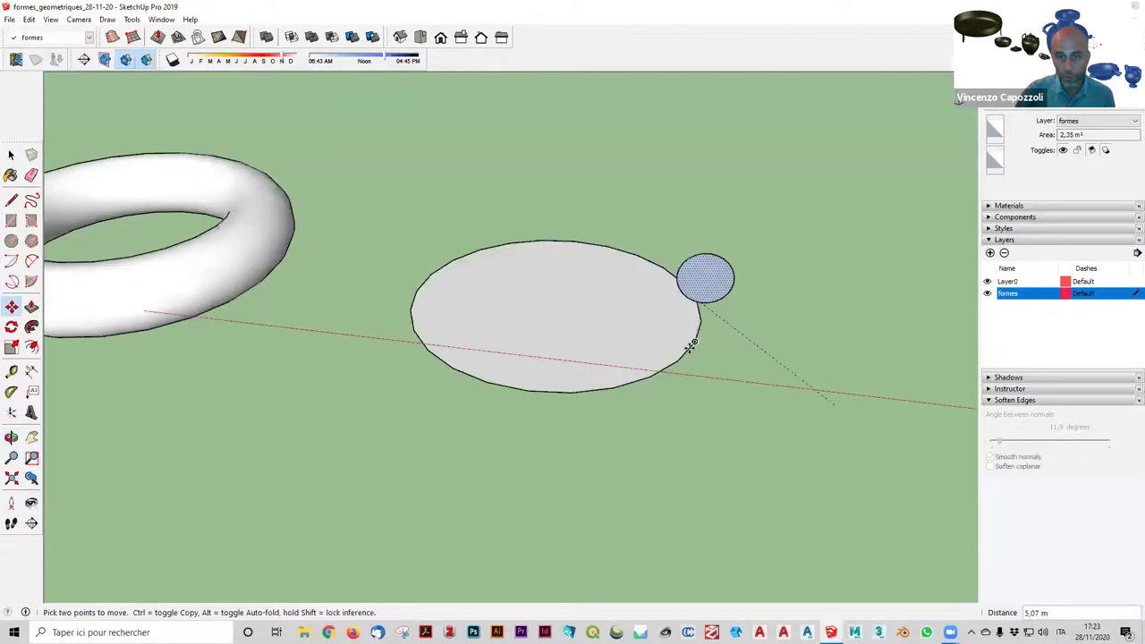
scroll(691, 344, "up", 3)
middle_click_drag(746, 133, 746, 112)
mouse_move(817, 426)
middle_mouse_down()
mouse_move(780, 504)
mouse_move(733, 447)
mouse_move(721, 452)
middle_mouse_up()
Delete the flat disc's face, leaving only the ellipse outline as a path.
left_click(12, 157)
key("m")
middle_click_drag(194, 153, 135, 247)
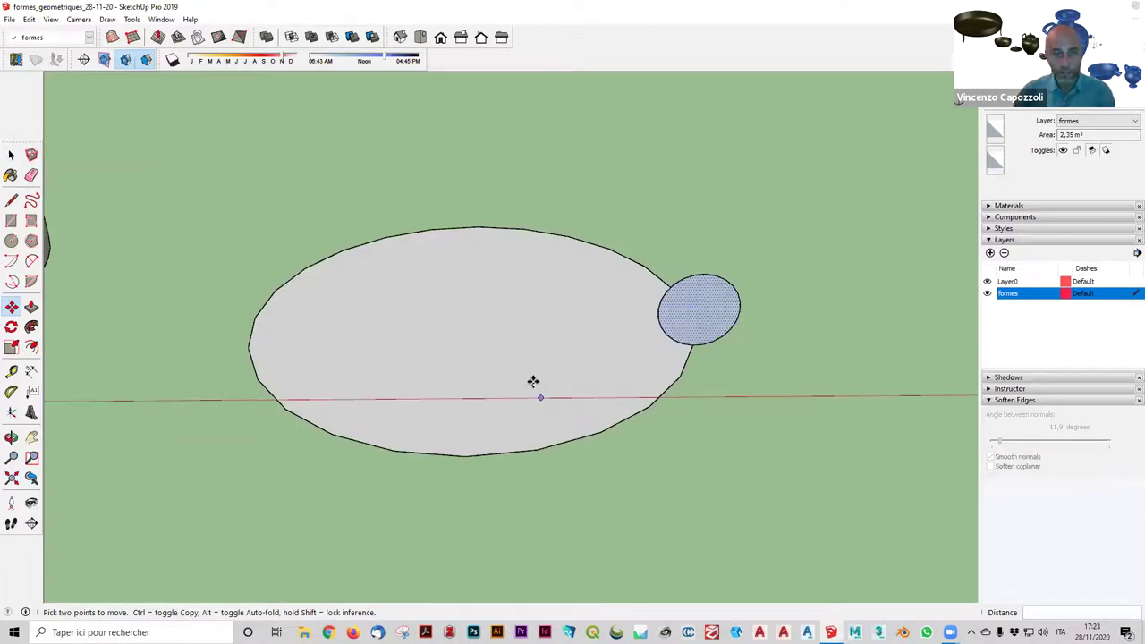
left_click(533, 382)
left_click(11, 176)
key("space")
left_click(437, 298)
key("Delete")
middle_click_drag(571, 338, 570, 334)
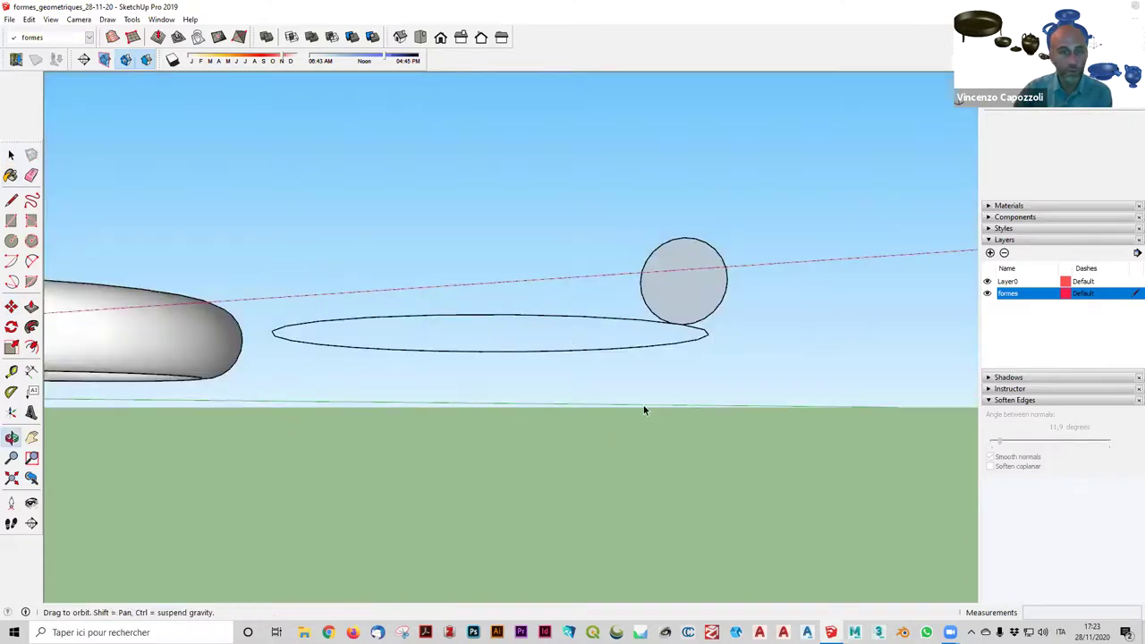
middle_click_drag(644, 406, 303, 293)
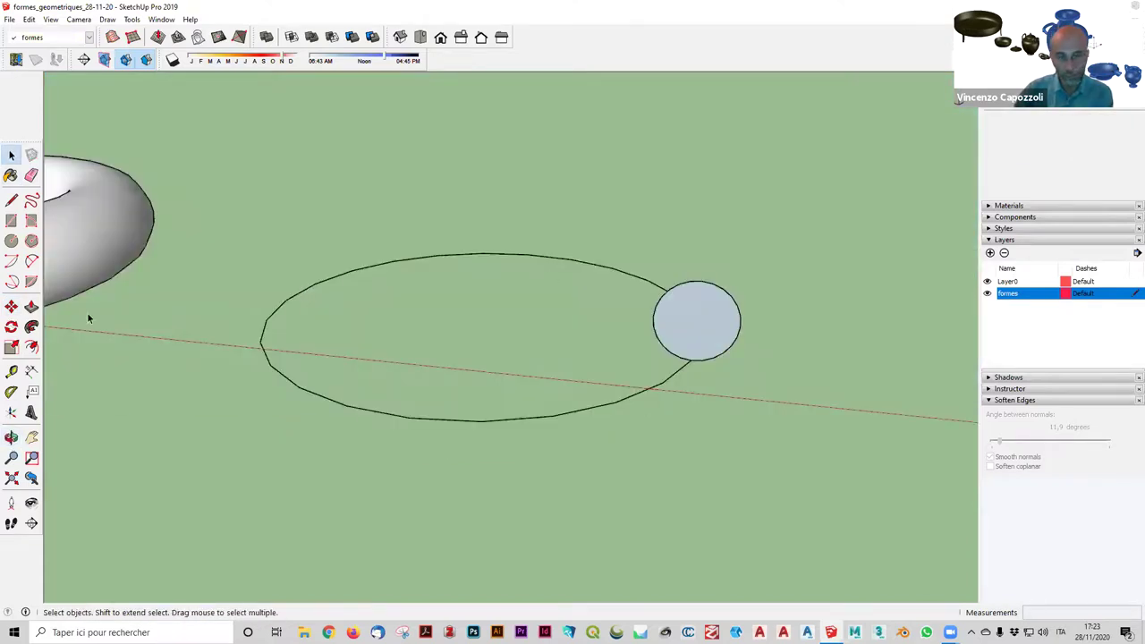
Follow Me the small circle along the ellipse outline to form a torus.
left_click(324, 400)
left_click(672, 332)
mouse_move(680, 417)
middle_mouse_down()
mouse_move(624, 82)
mouse_move(535, 45)
mouse_move(596, 292)
middle_mouse_up()
middle_click_drag(594, 210, 544, 125)
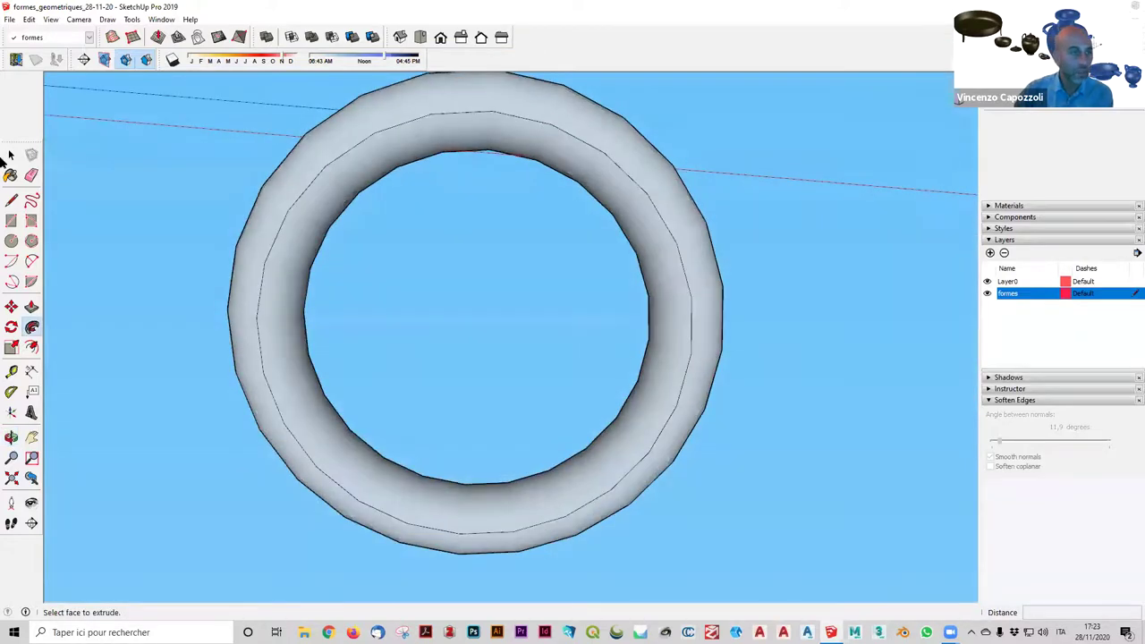
left_click(10, 156)
Ctrl-drag the Eraser across the new torus to soften and smooth its edge lines.
left_click(32, 175)
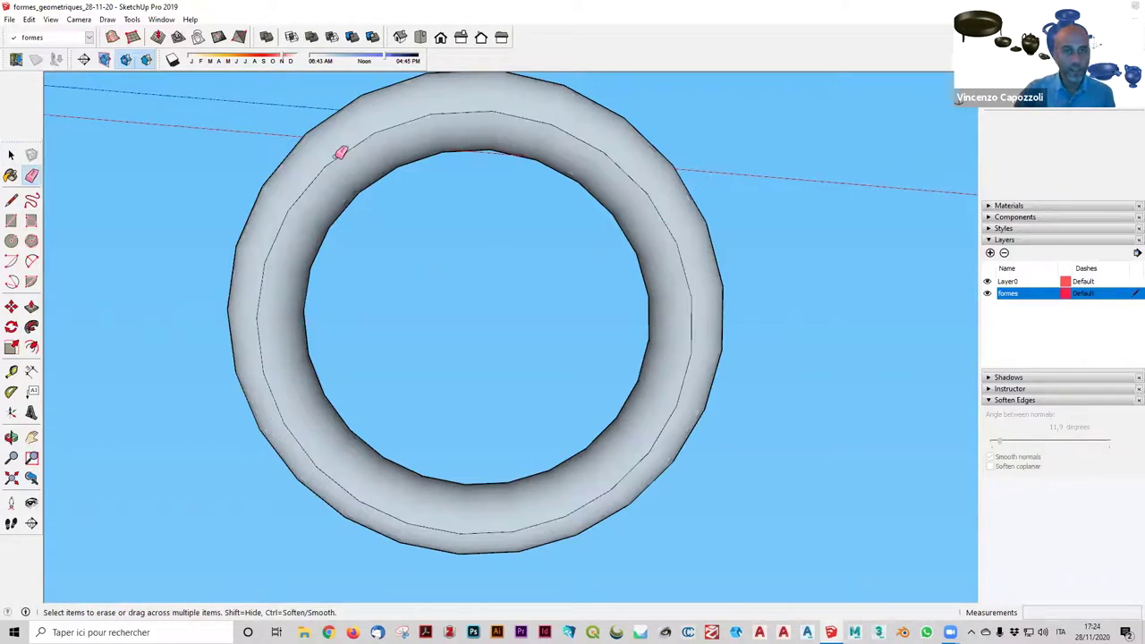
key("o")
mouse_move(571, 615)
left_mouse_down()
mouse_move(727, 491)
mouse_move(642, 376)
left_mouse_up()
mouse_move(467, 405)
left_mouse_down()
mouse_move(404, 488)
mouse_move(703, 437)
left_mouse_up()
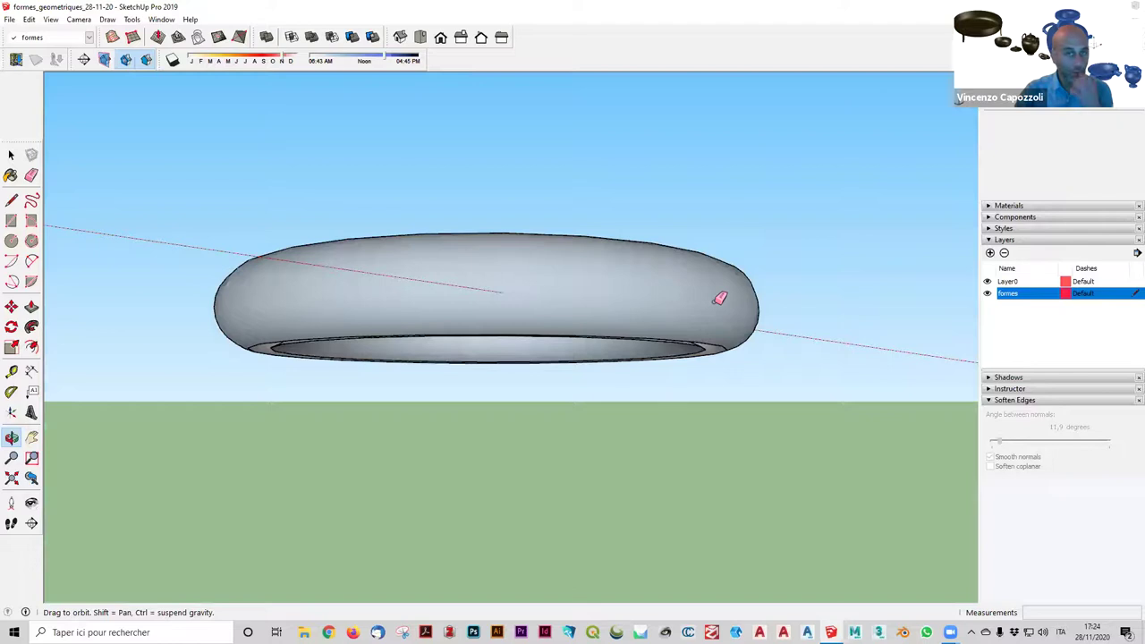
key("e")
scroll(590, 222, "up", 2)
mouse_move(539, 137)
left_mouse_down("ctrl")
mouse_move(690, 128)
mouse_move(682, 140)
left_mouse_up("ctrl")
Undo the smoothing, redo it, and inspect the smoothed torus from above.
key("ctrl+z")
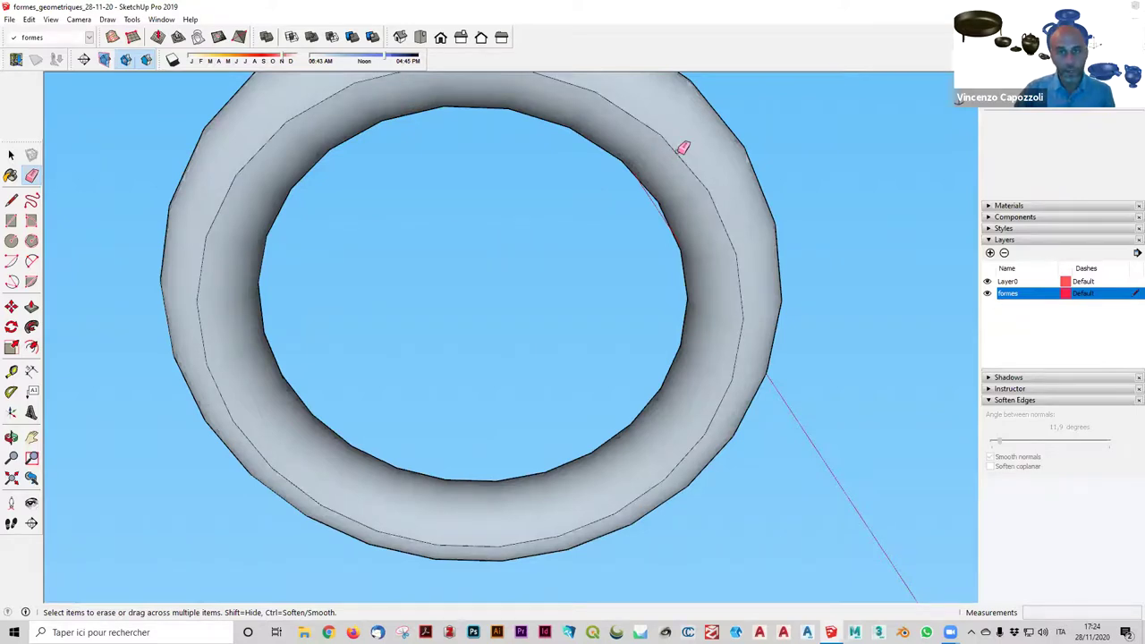
key("ctrl+z")
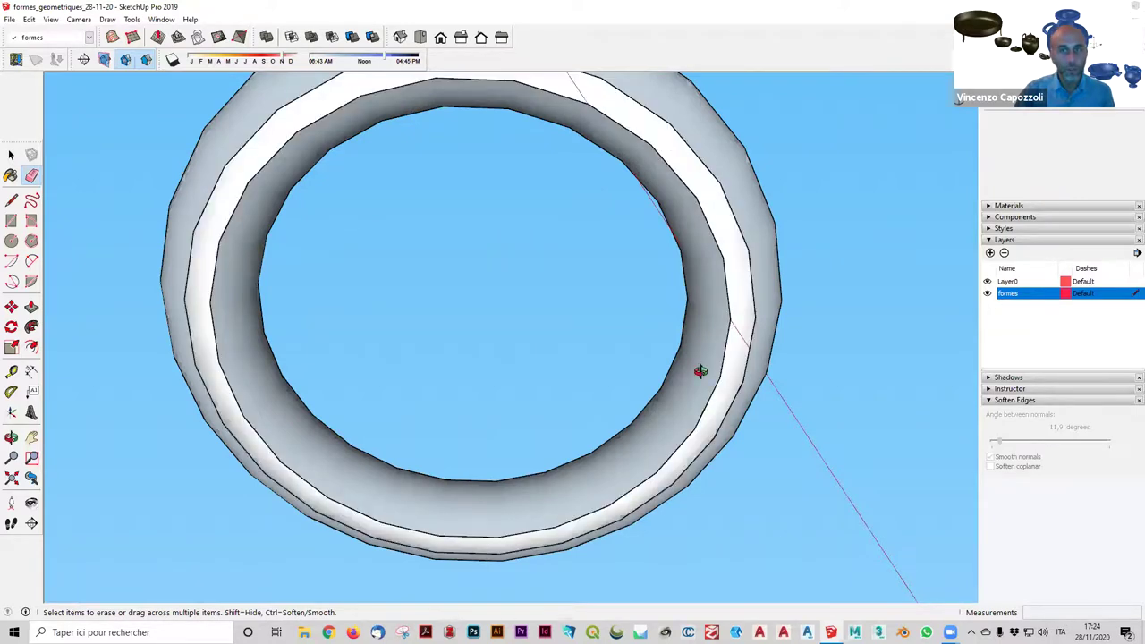
middle_click_drag(713, 362, 624, 238)
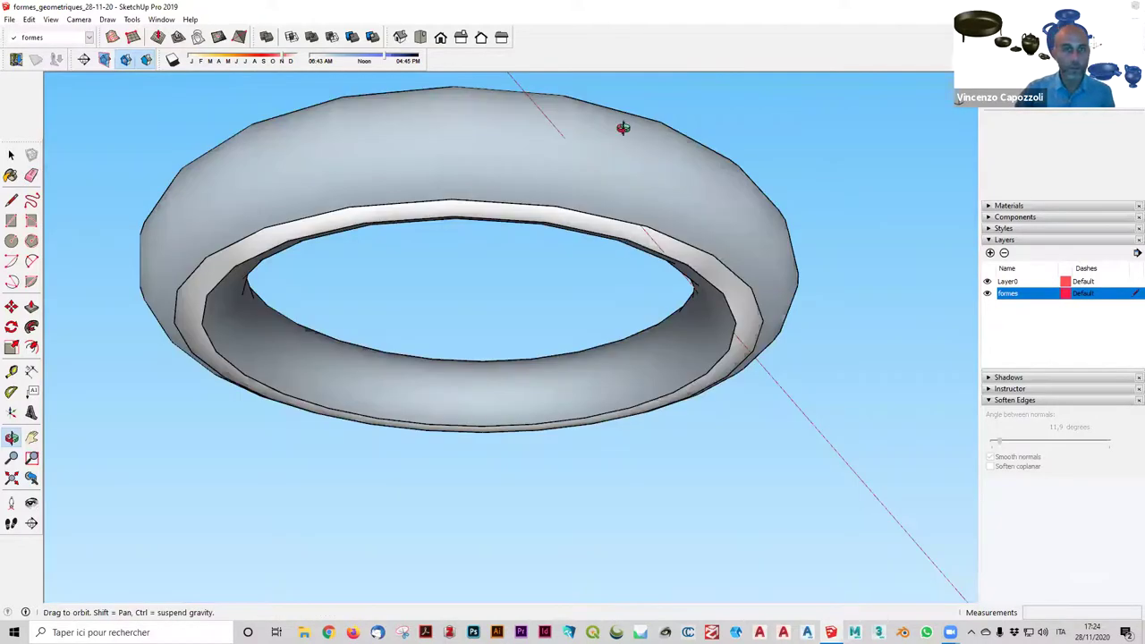
key("ctrl+y")
middle_click_drag(437, 254, 555, 134)
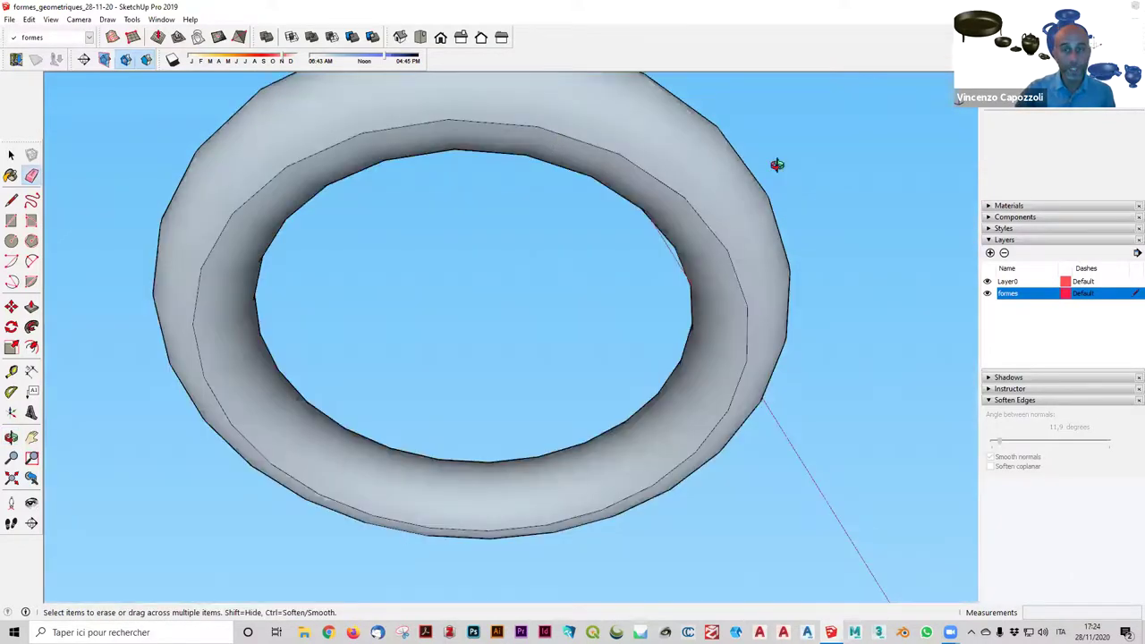
middle_click_drag(774, 159, 737, 120)
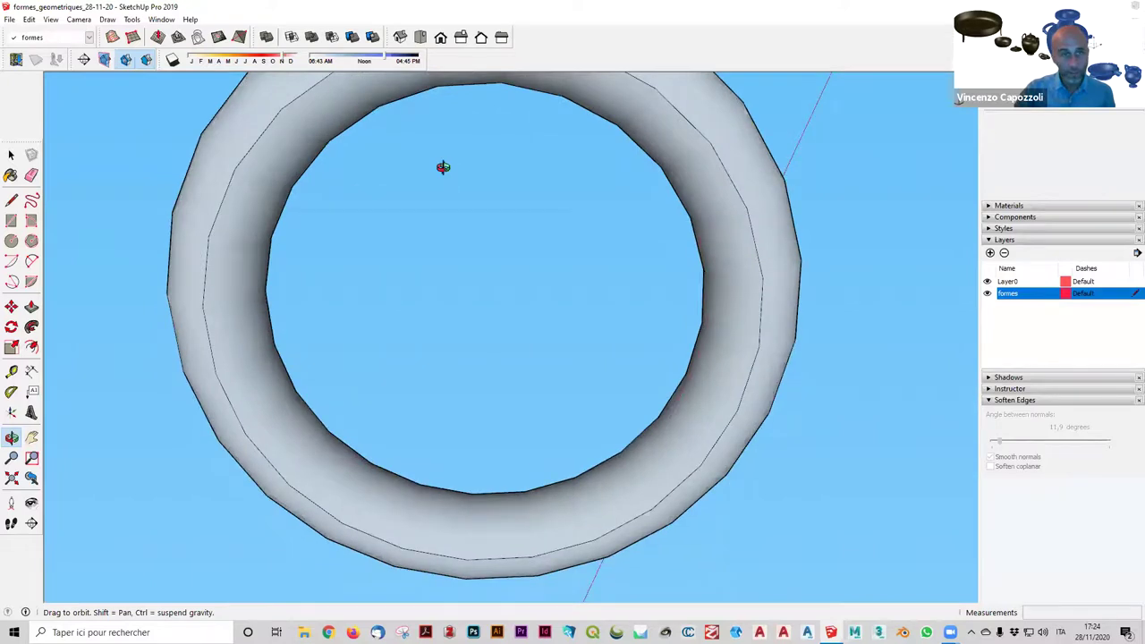
left_click_drag(442, 167, 332, 117)
key("e")
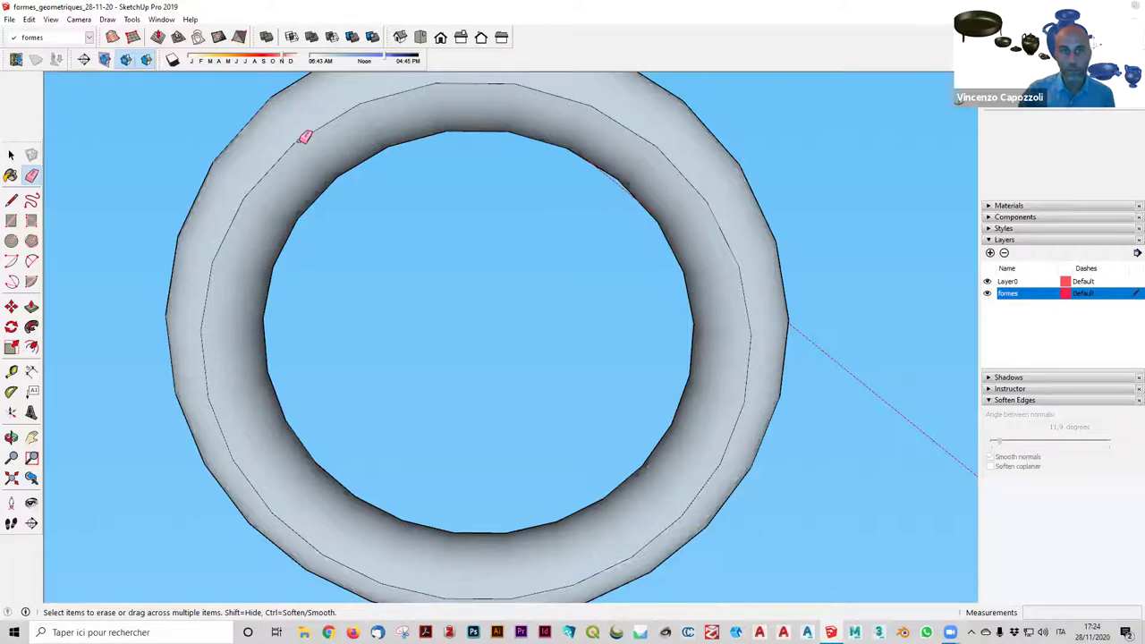
mouse_move(383, 233)
middle_mouse_down()
mouse_move(603, 527)
mouse_move(613, 383)
middle_mouse_up()
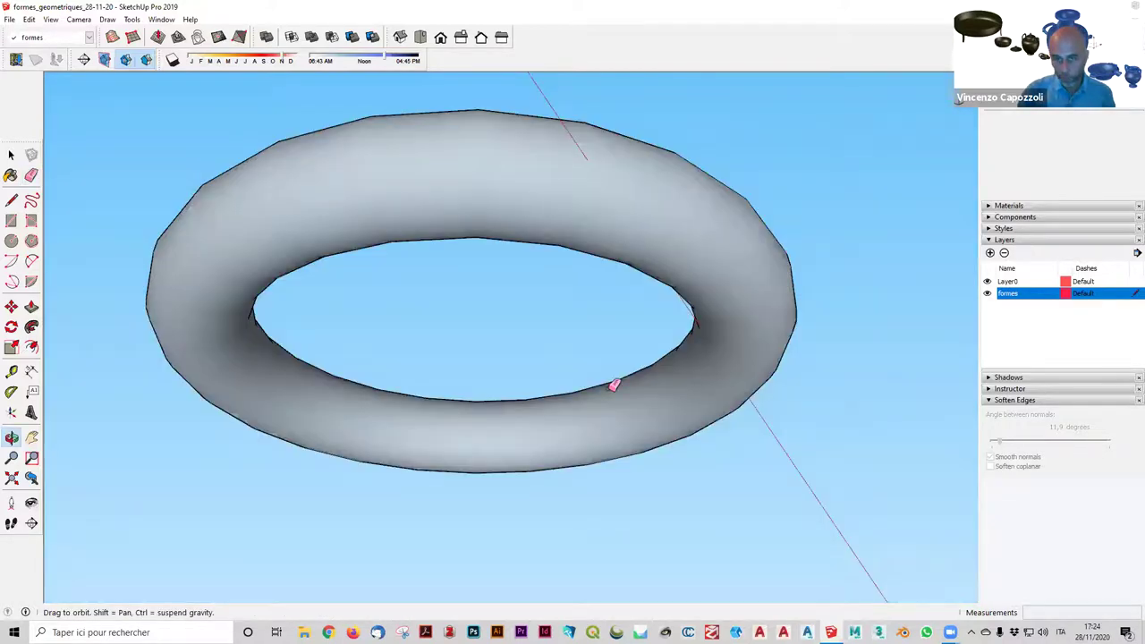
scroll(370, 380, "up", 5)
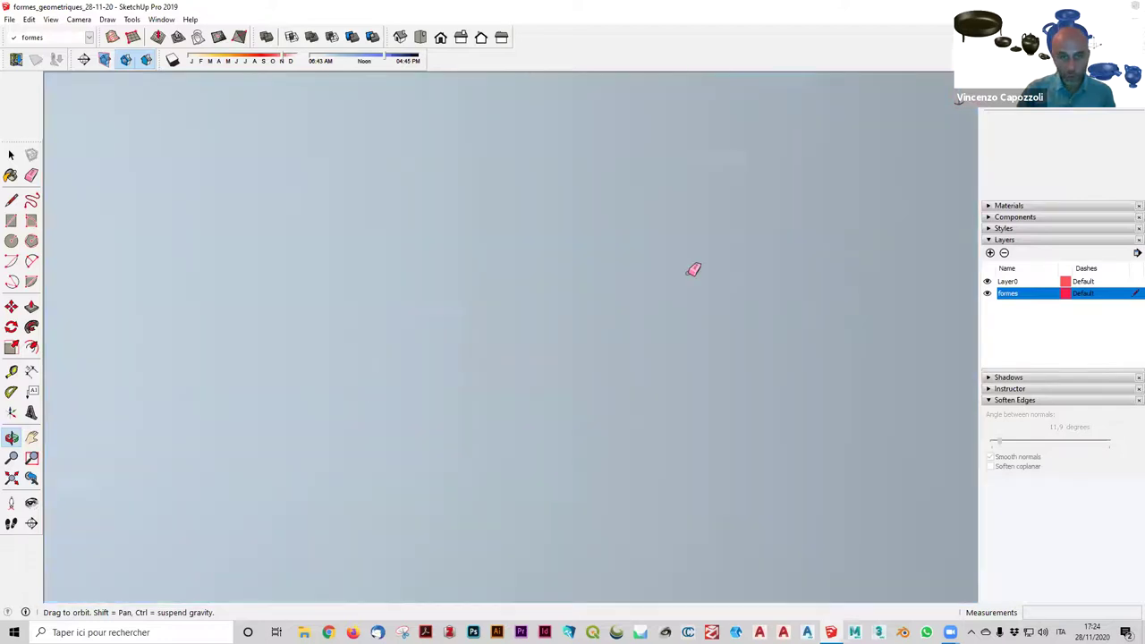
Group the right-hand torus into one object, then zoom out over all the shapes.
scroll(692, 268, "down", 5)
middle_click_drag(624, 471, 587, 420)
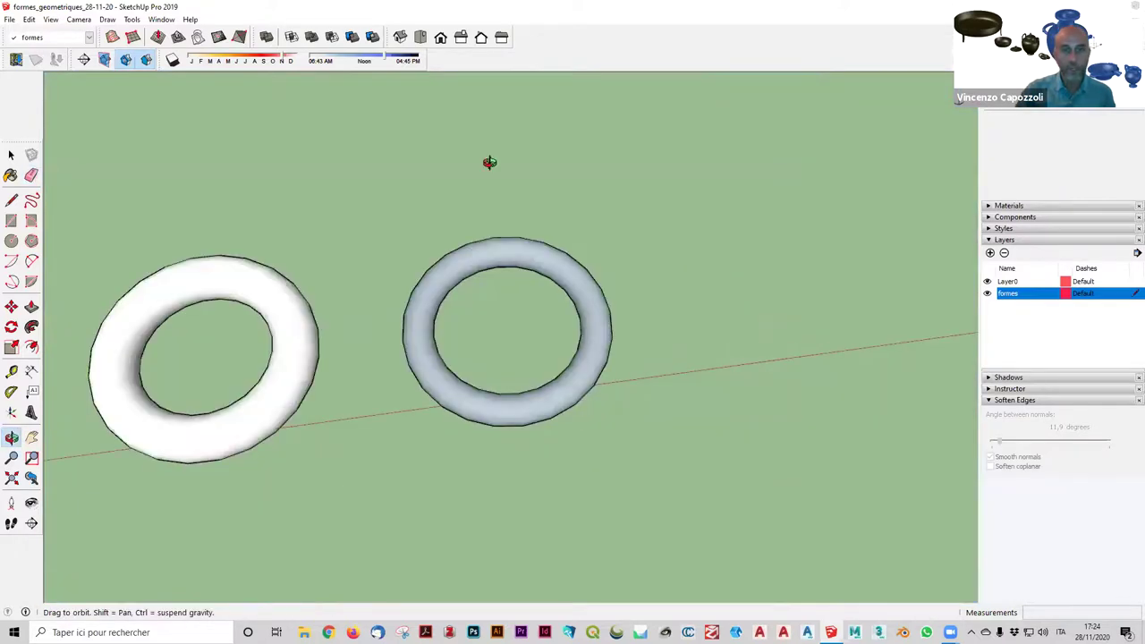
middle_click_drag(488, 161, 545, 131)
mouse_move(238, 316)
middle_mouse_down()
mouse_move(14, 150)
mouse_move(24, 158)
middle_mouse_up()
left_click(12, 155)
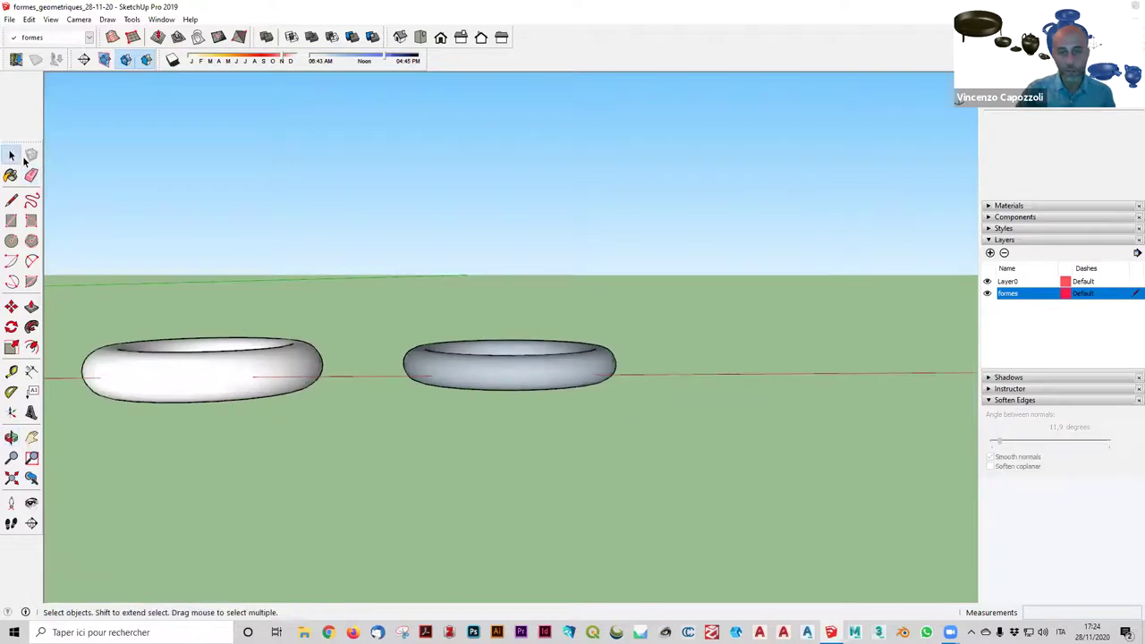
right_click(512, 371)
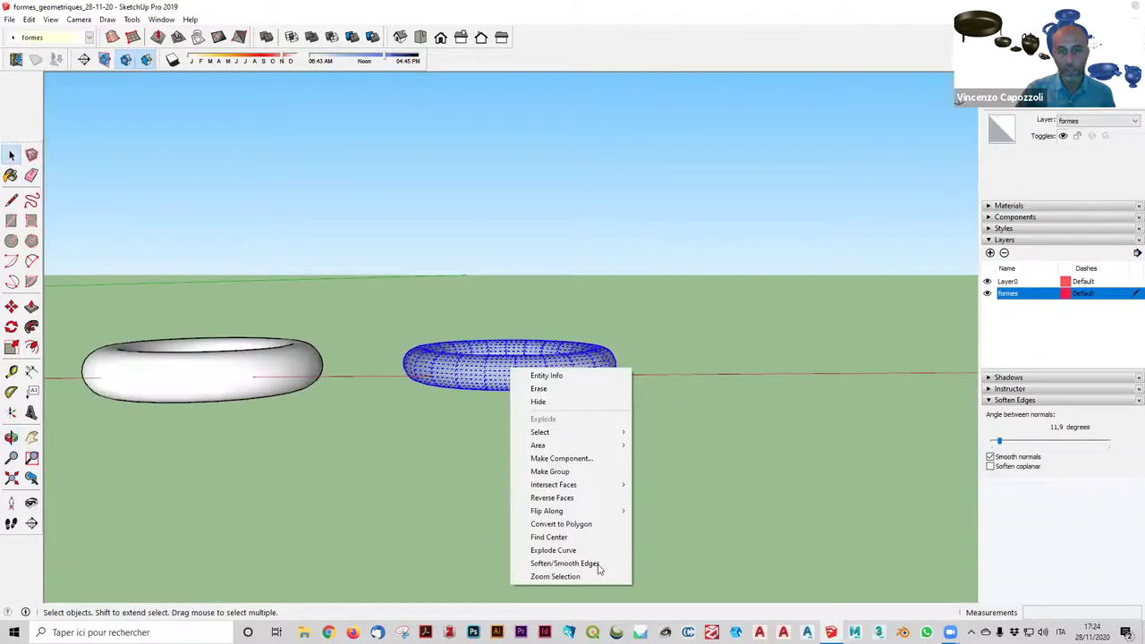
left_click(577, 499)
right_click(531, 375)
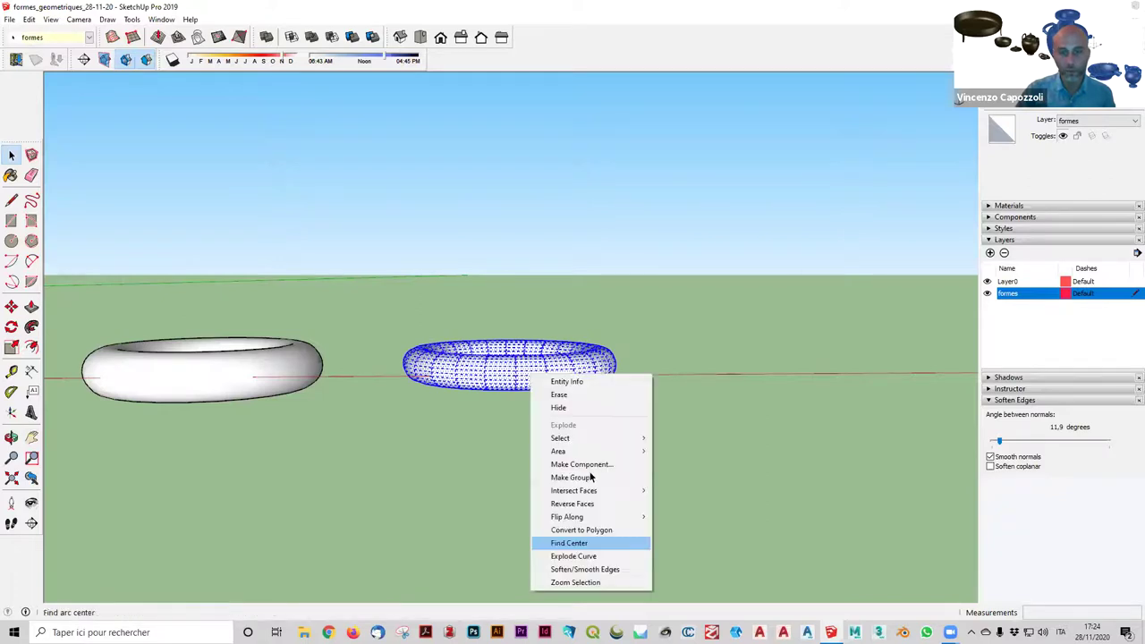
left_click(572, 477)
left_click(685, 220)
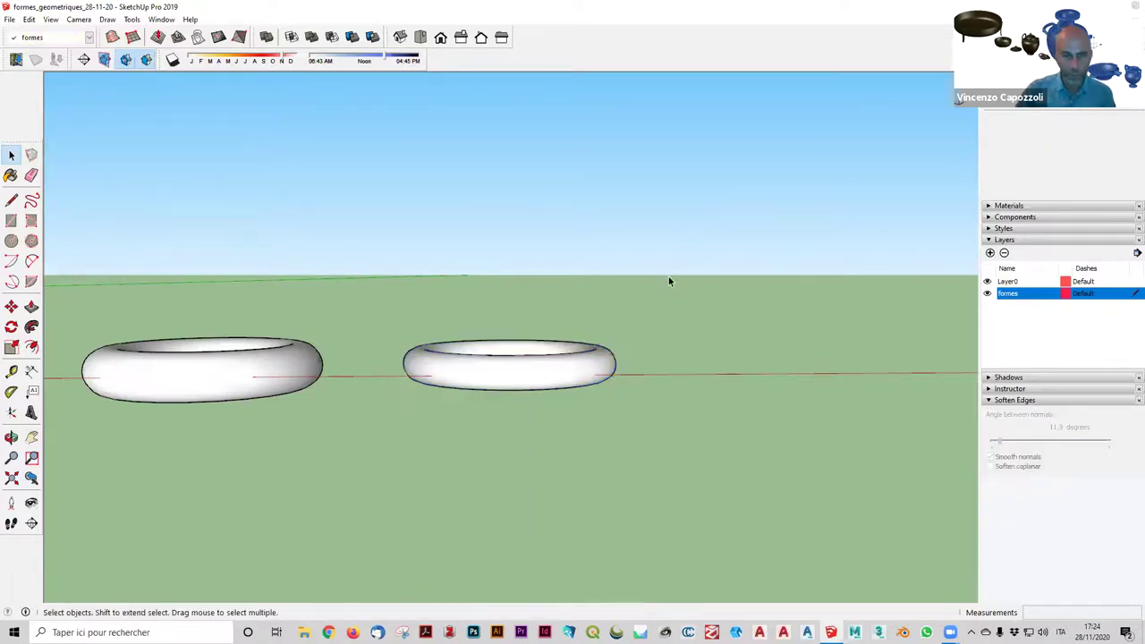
scroll(648, 324, "down", 3)
mouse_move(651, 332)
middle_mouse_down()
mouse_move(600, 409)
mouse_move(647, 332)
middle_mouse_up()
scroll(598, 401, "down", 5)
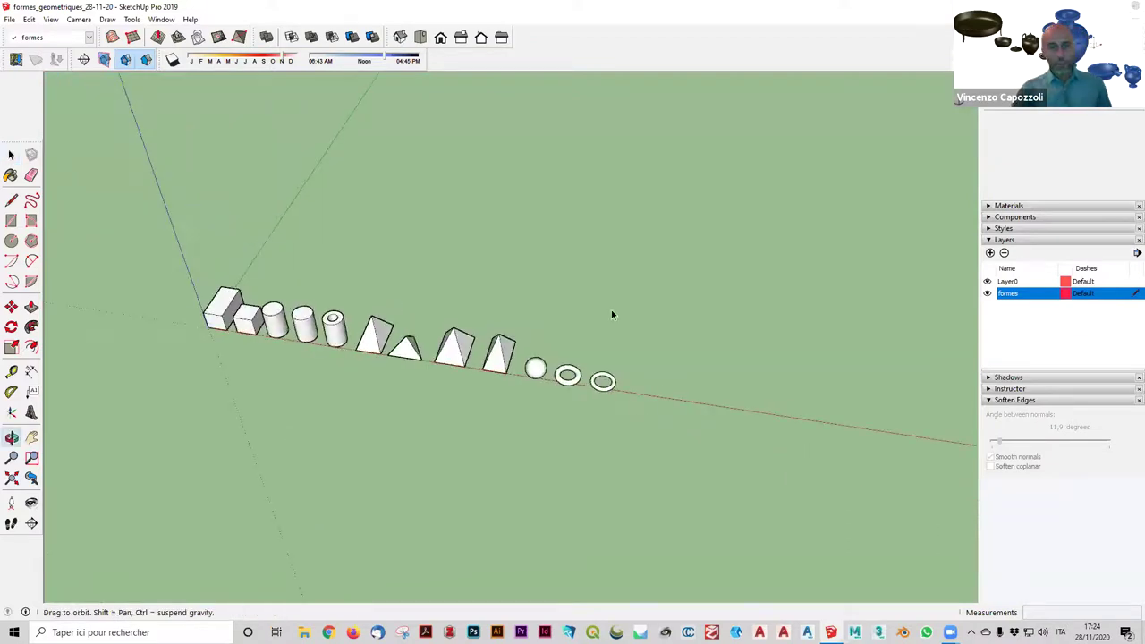
scroll(604, 374, "up", 3)
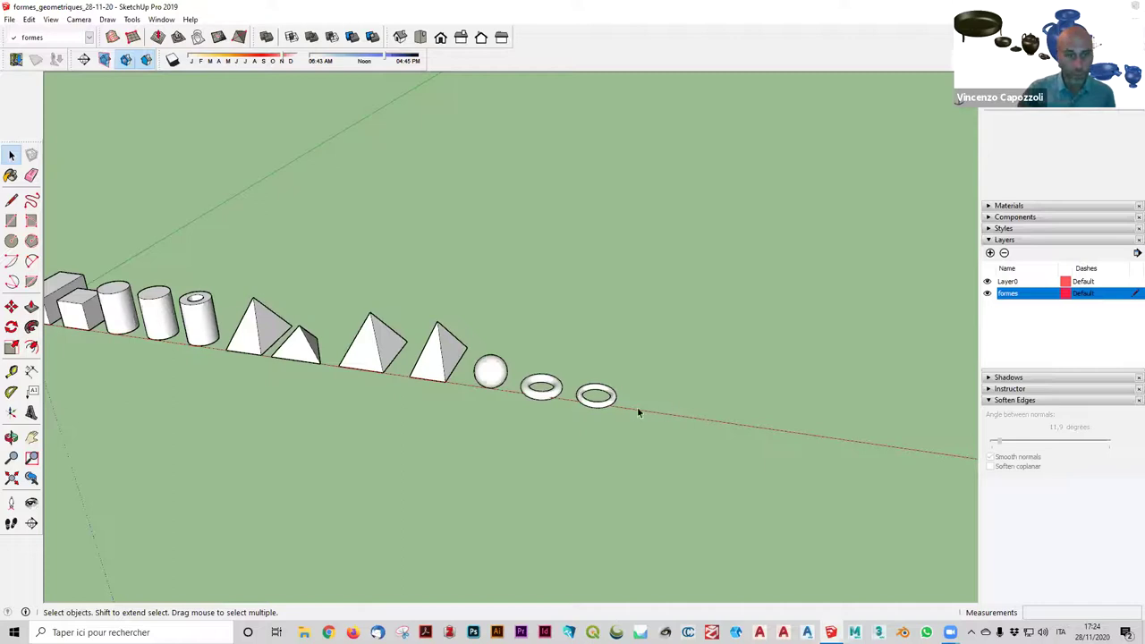
scroll(638, 411, "up", 2)
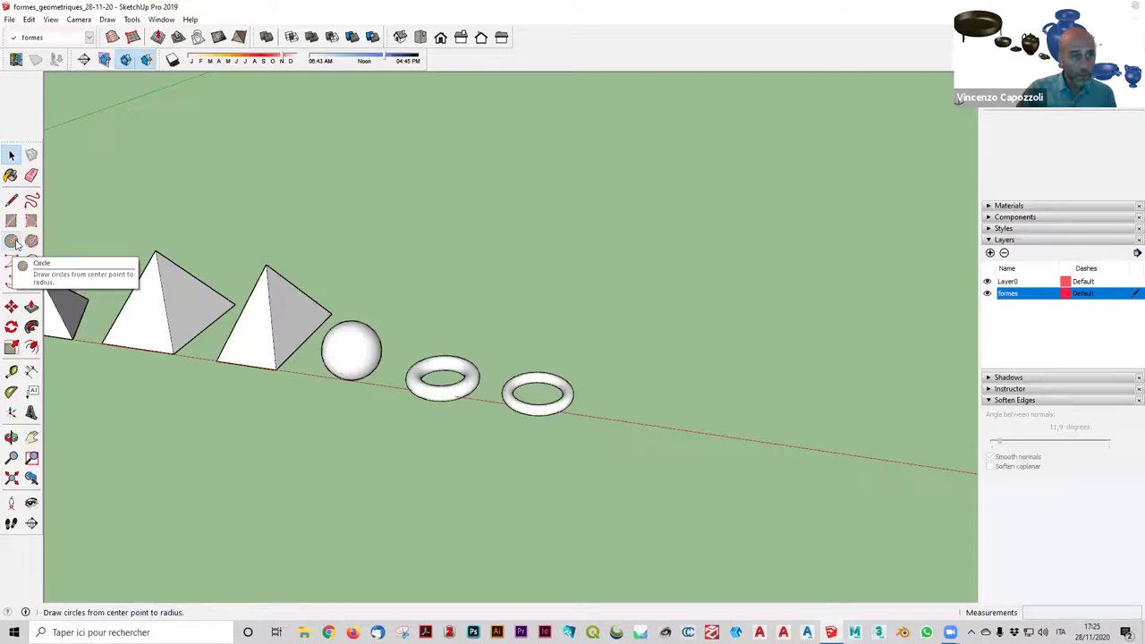
left_click(14, 244)
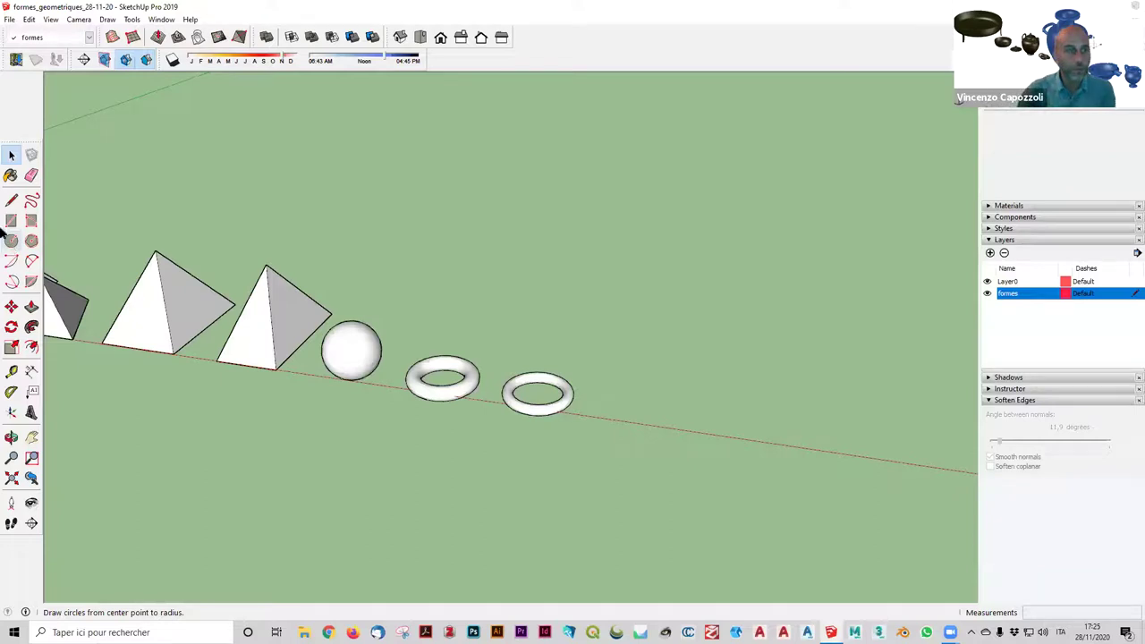
Draw a 3.00 m radius disc on the red axis past the second torus, redoing a misplaced first attempt.
left_click(11, 240)
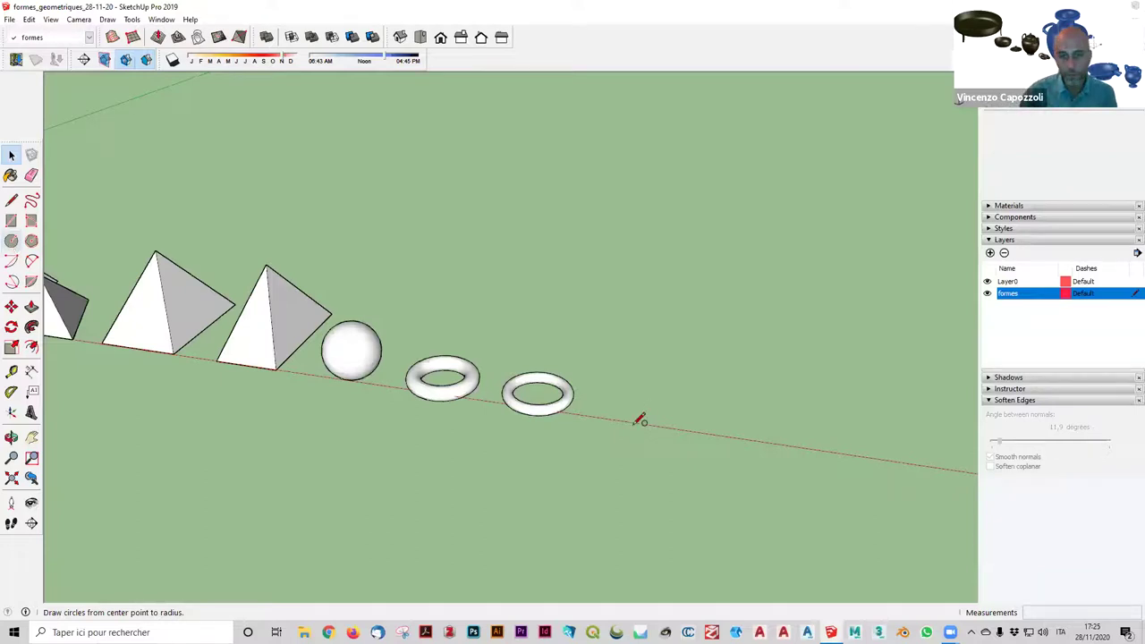
left_click(631, 423)
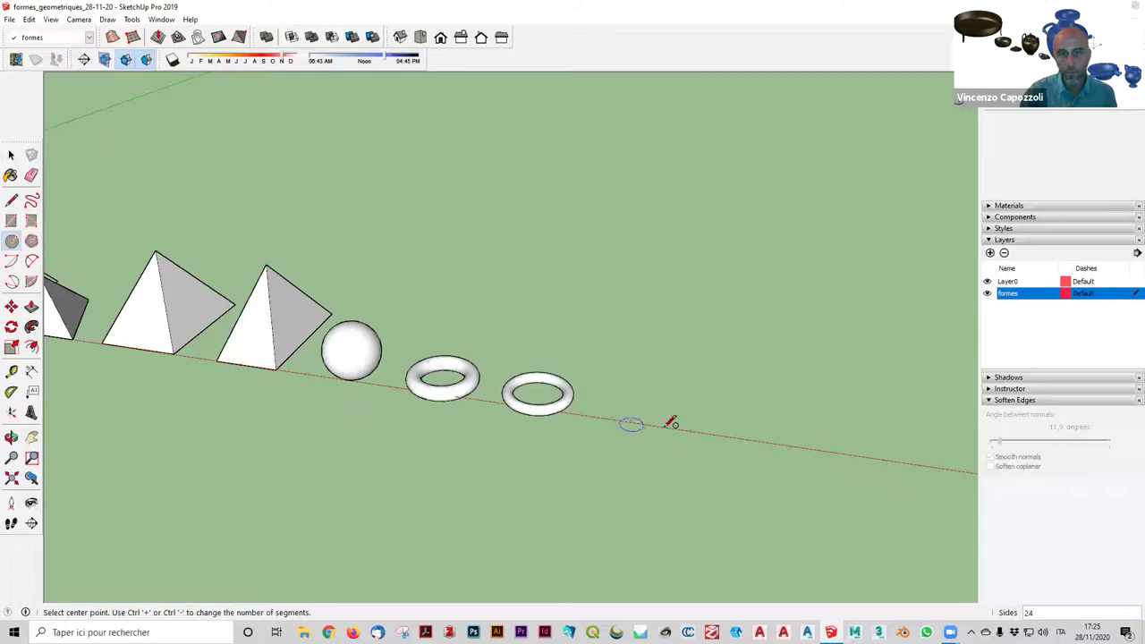
left_click(539, 542)
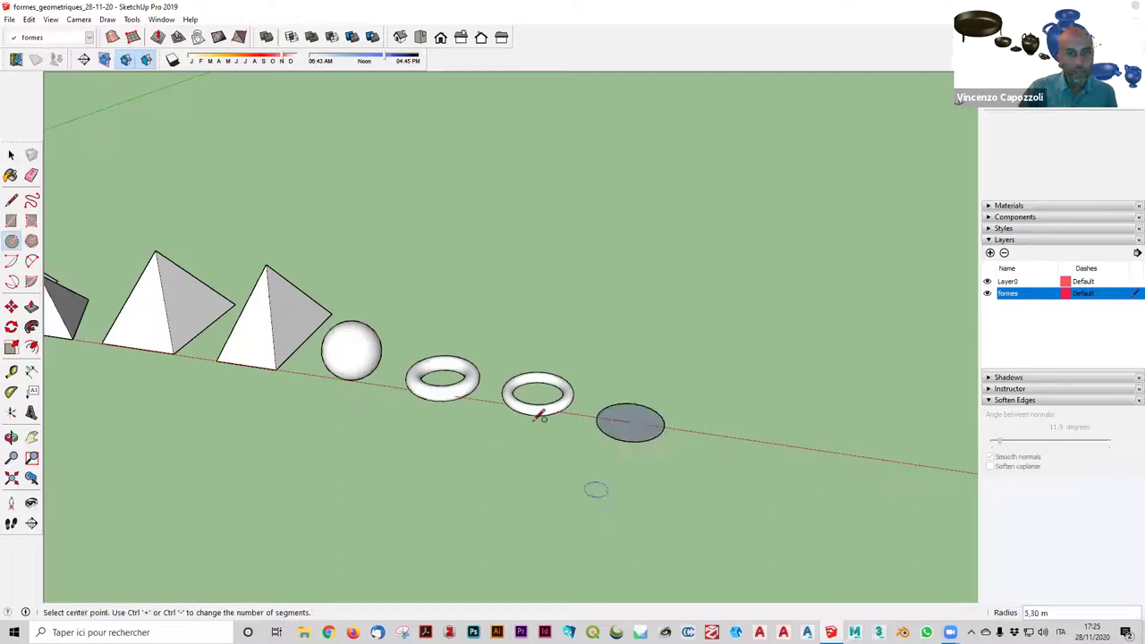
key("ctrl+z")
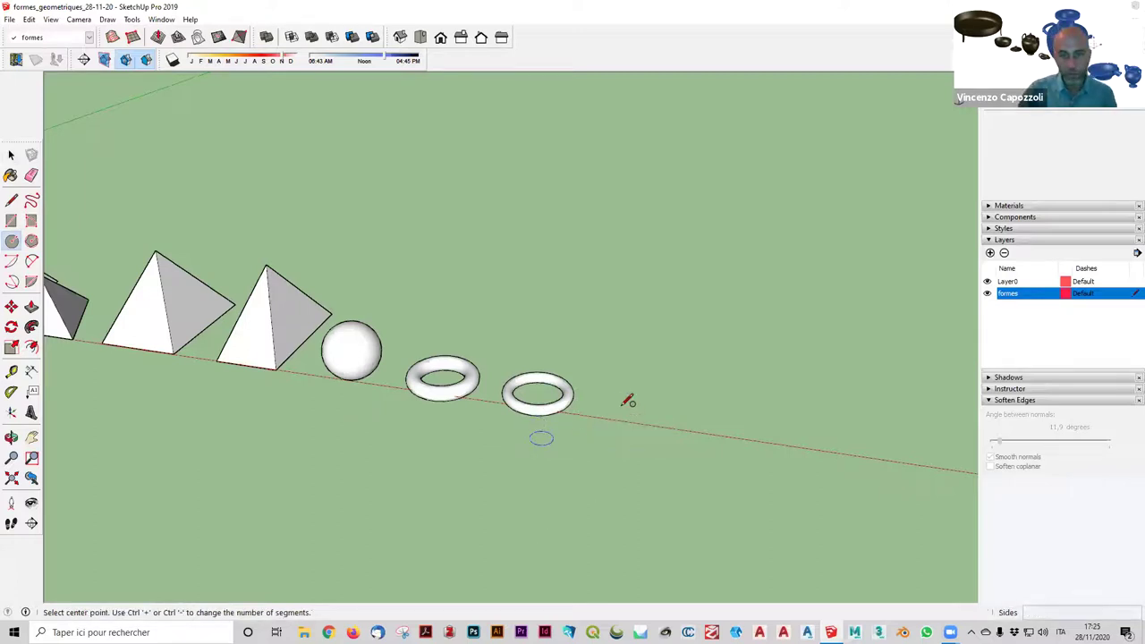
left_click(626, 410)
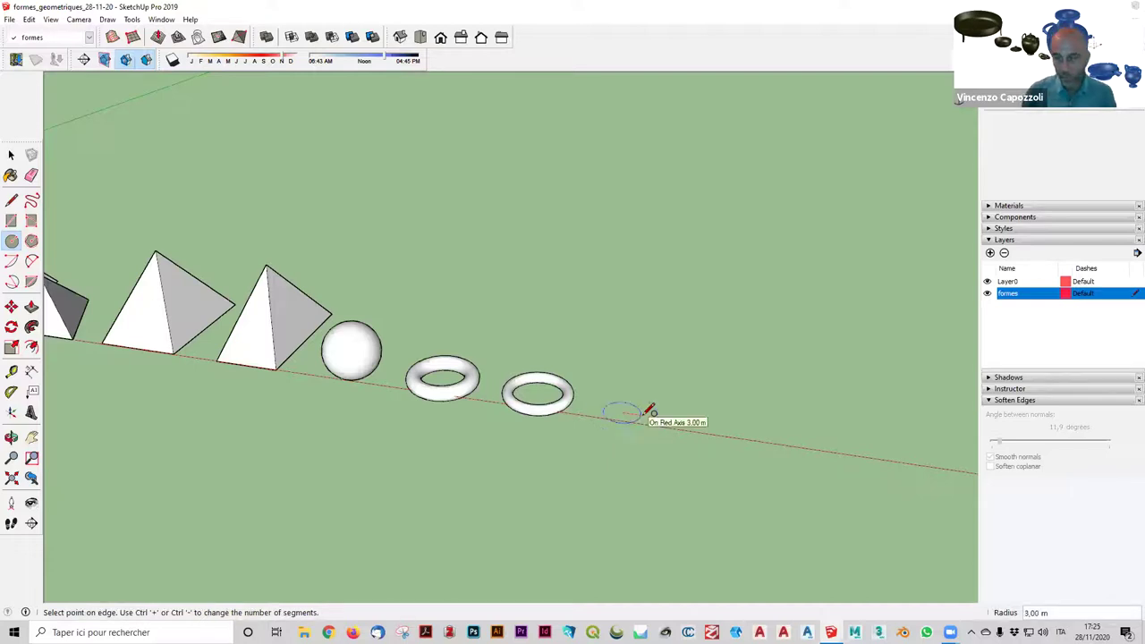
left_click(650, 410)
middle_click_drag(709, 343, 715, 331)
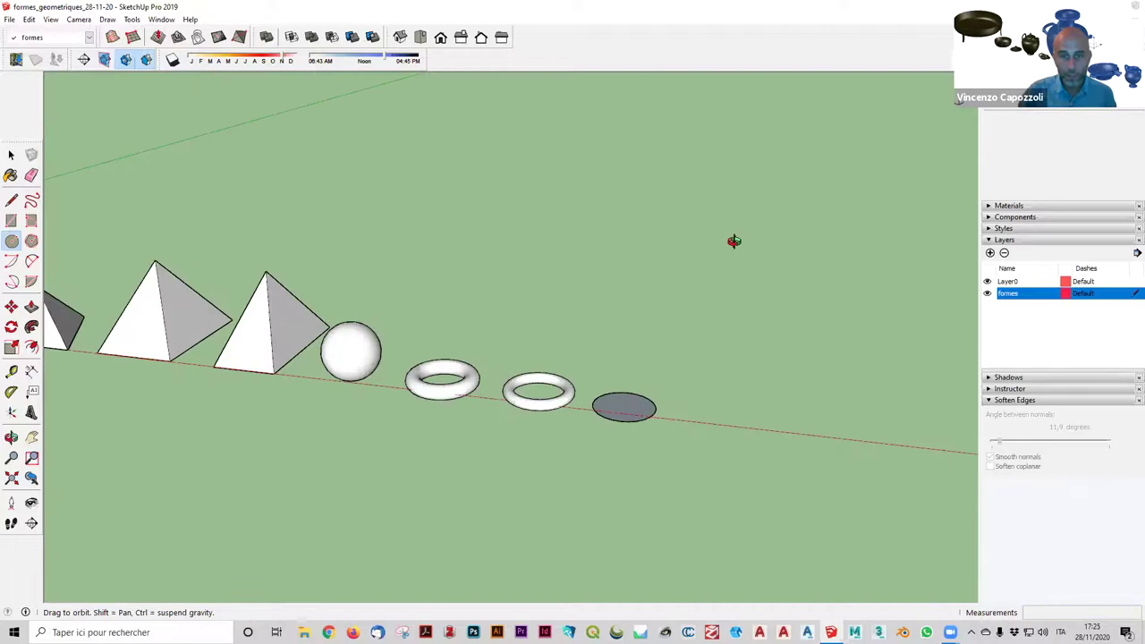
middle_click_drag(734, 243, 582, 365)
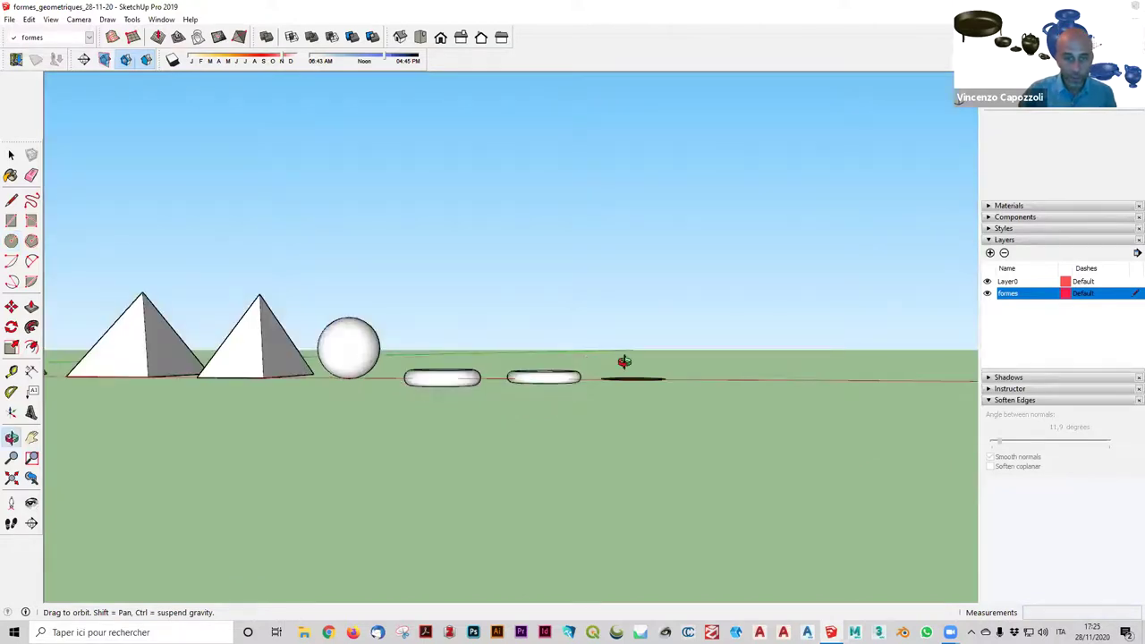
scroll(623, 361, "up", 3)
scroll(644, 358, "up", 1)
Window-select the first torus and start moving it from a base point.
key("space")
left_click_drag(117, 388, 345, 503)
mouse_move(344, 503)
middle_mouse_down()
mouse_move(130, 339)
mouse_move(220, 478)
middle_mouse_up()
key("m")
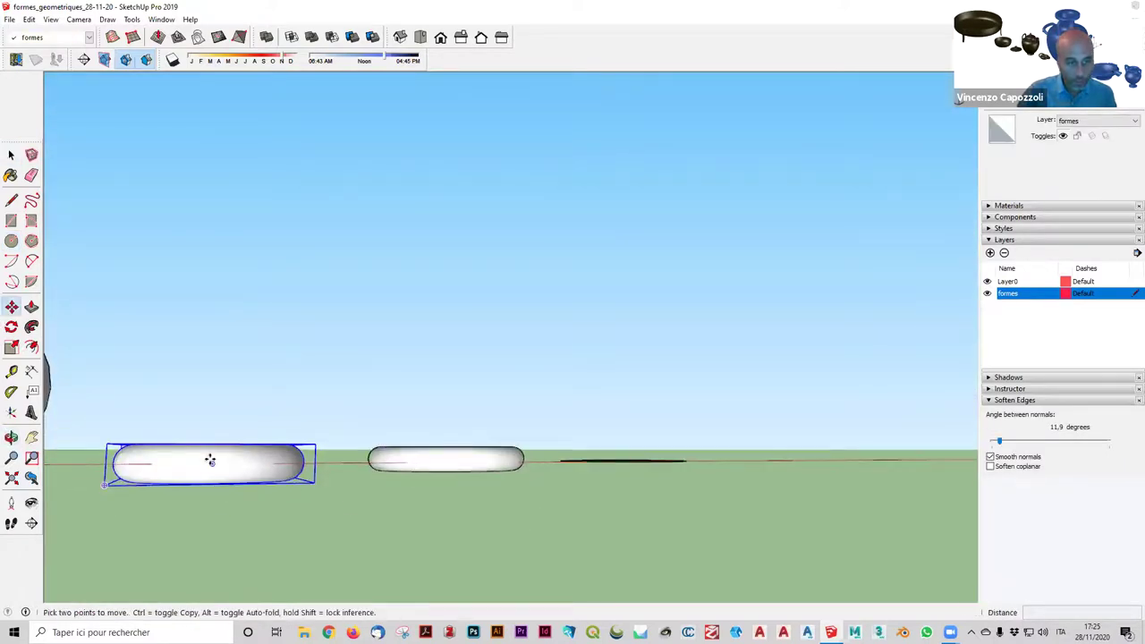
left_click(210, 459)
Drop the first torus at its new spot, then start moving the middle torus and cancel.
left_click(217, 463)
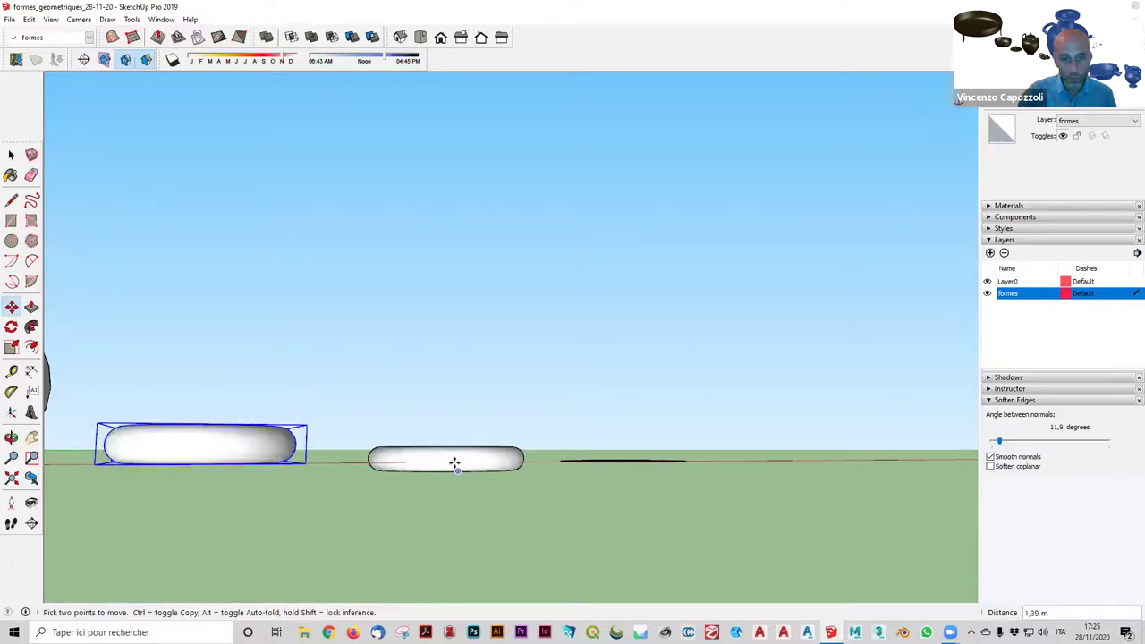
left_click(11, 155)
left_click(451, 461)
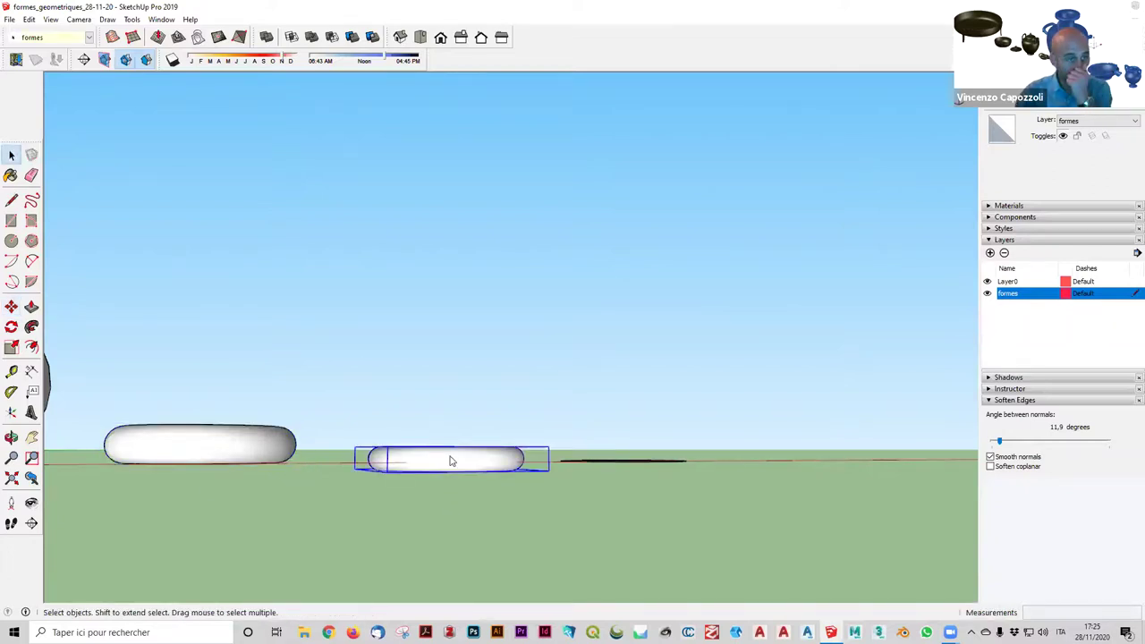
left_click(13, 309)
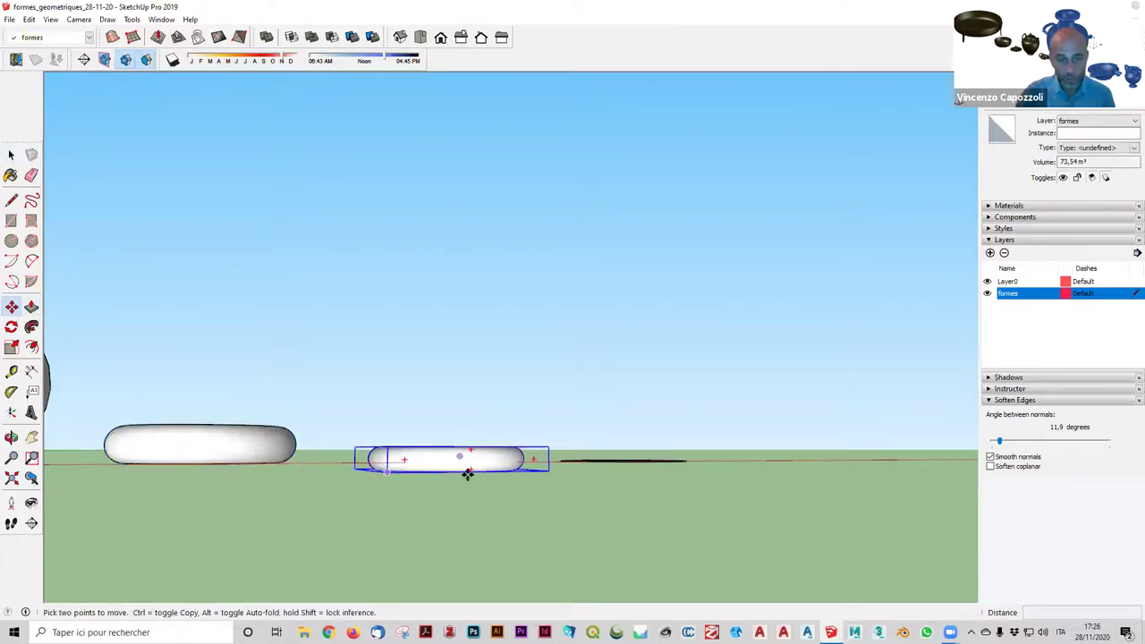
left_click(463, 459)
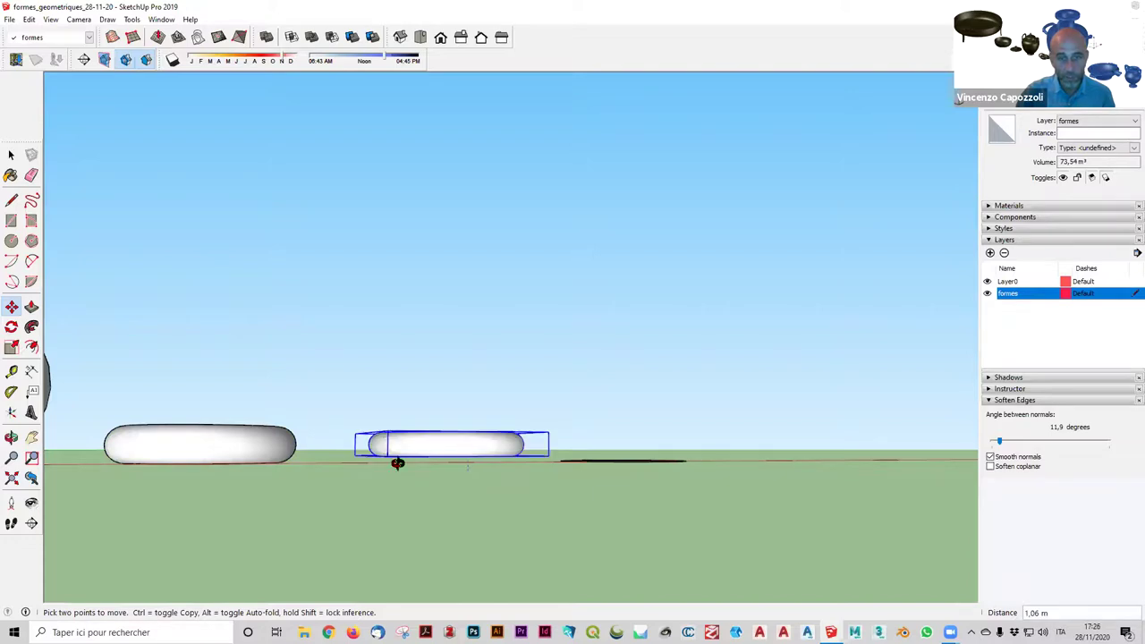
key("Escape")
Orbit and zoom to a close, elevated view of the tori and disc, then level to front.
middle_click_drag(432, 504, 432, 504)
middle_click_drag(515, 480, 5, 52)
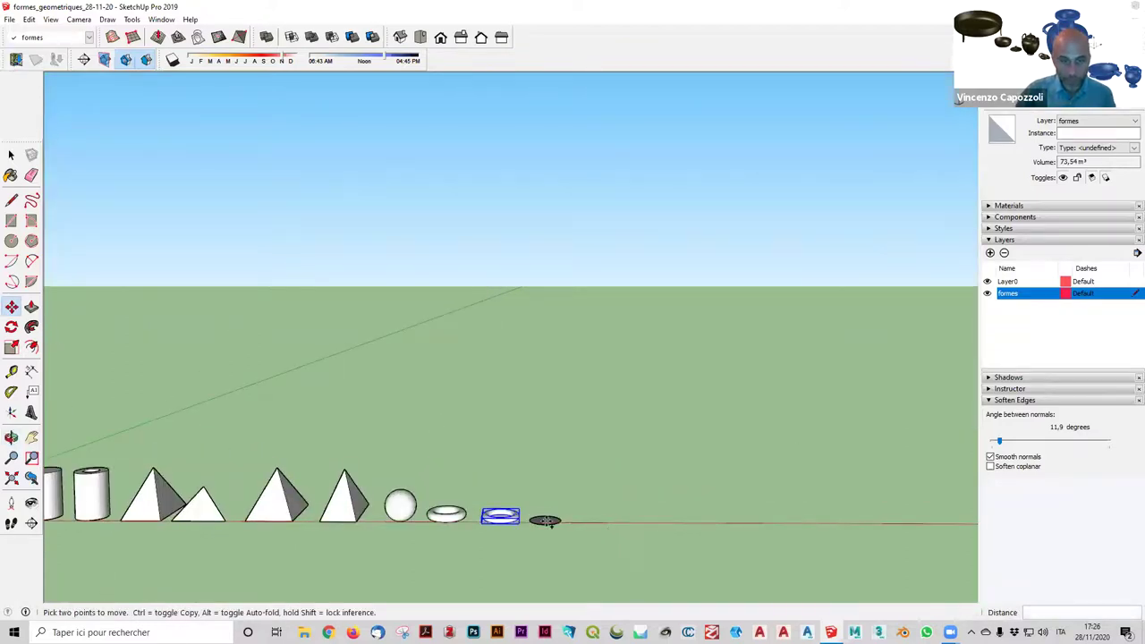
scroll(546, 520, "up", 3)
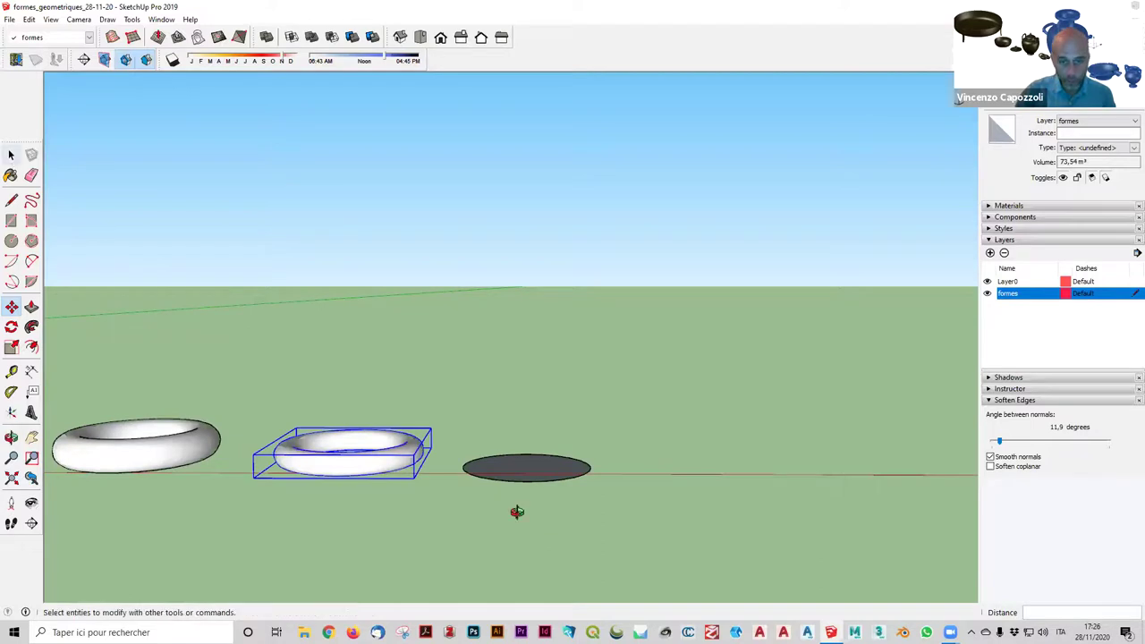
key("o")
key("F3")
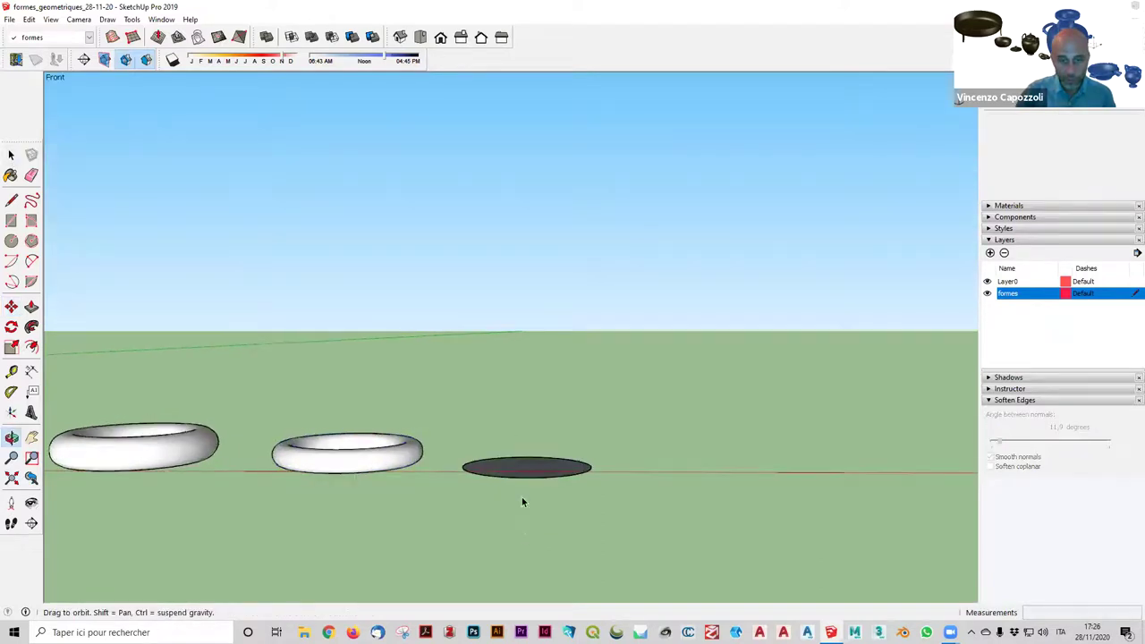
Select the flat disc to read its 77,65 m² area, then zoom back out to the row.
key("space")
middle_click_drag(521, 496, 519, 529)
middle_click_drag(535, 470, 524, 470)
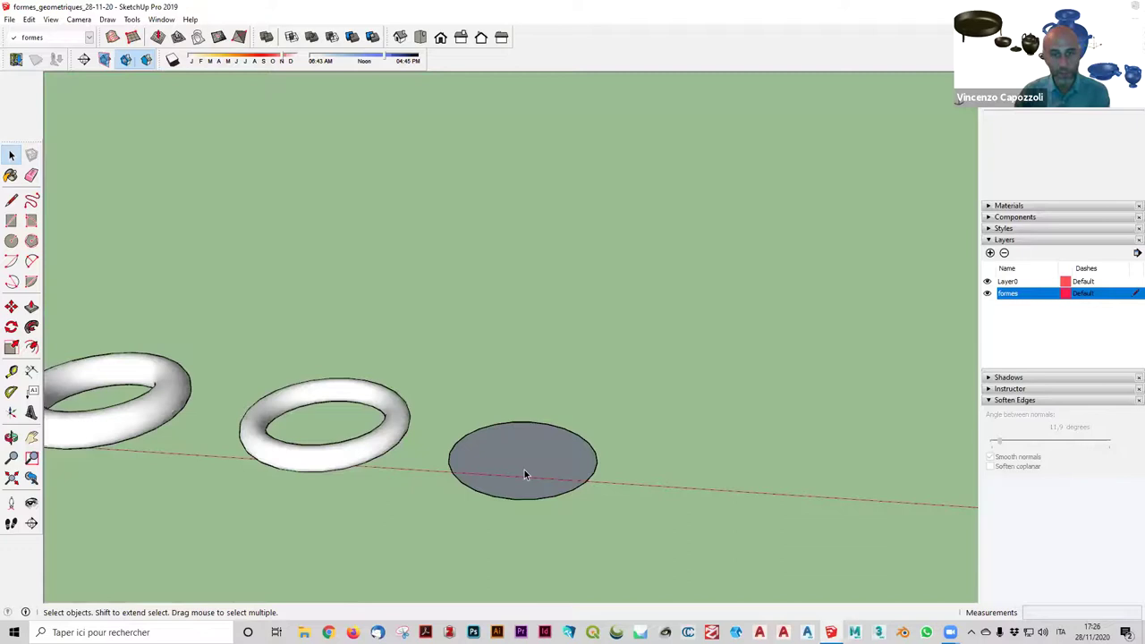
left_click(525, 470)
scroll(510, 469, "up", 2)
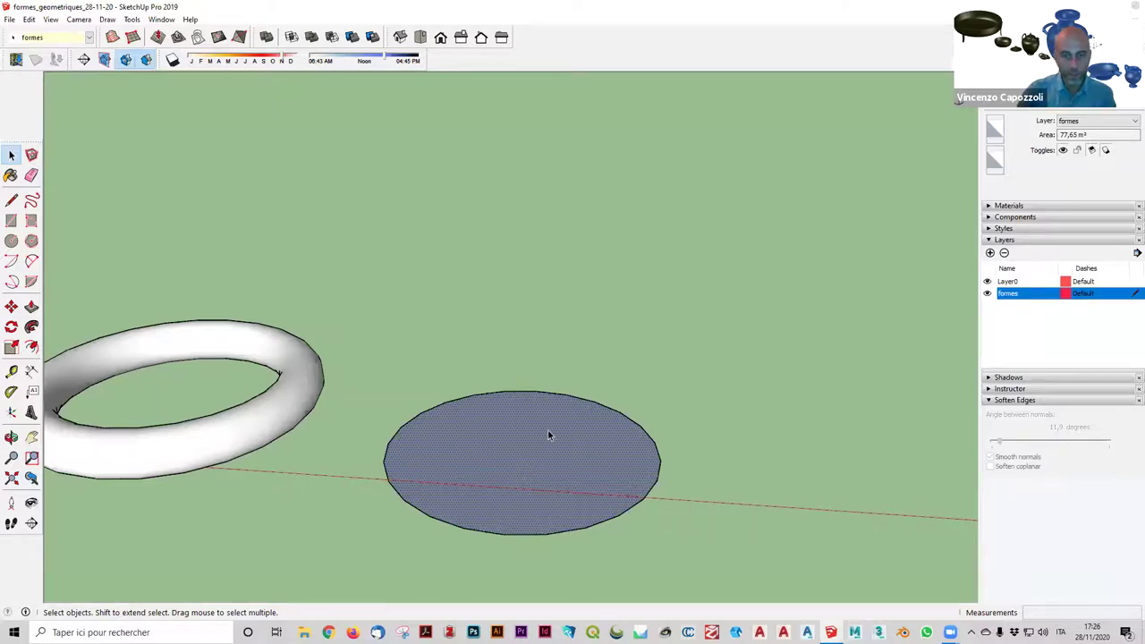
middle_click_drag(546, 435, 775, 513)
middle_click_drag(570, 300, 528, 486)
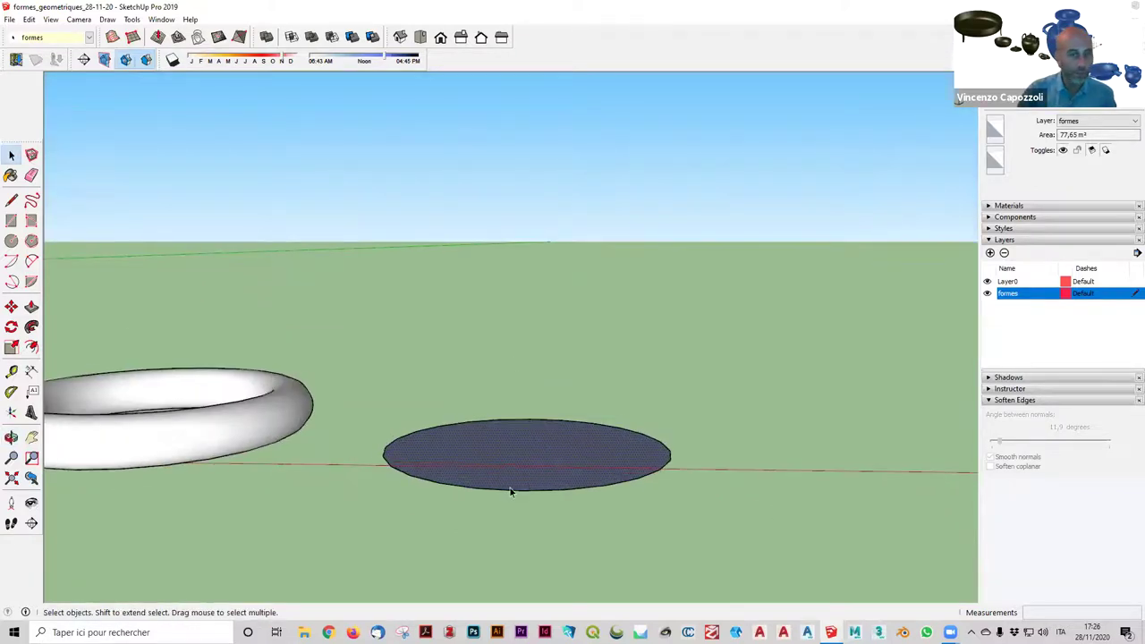
scroll(510, 487, "down", 1)
scroll(510, 490, "down", 1)
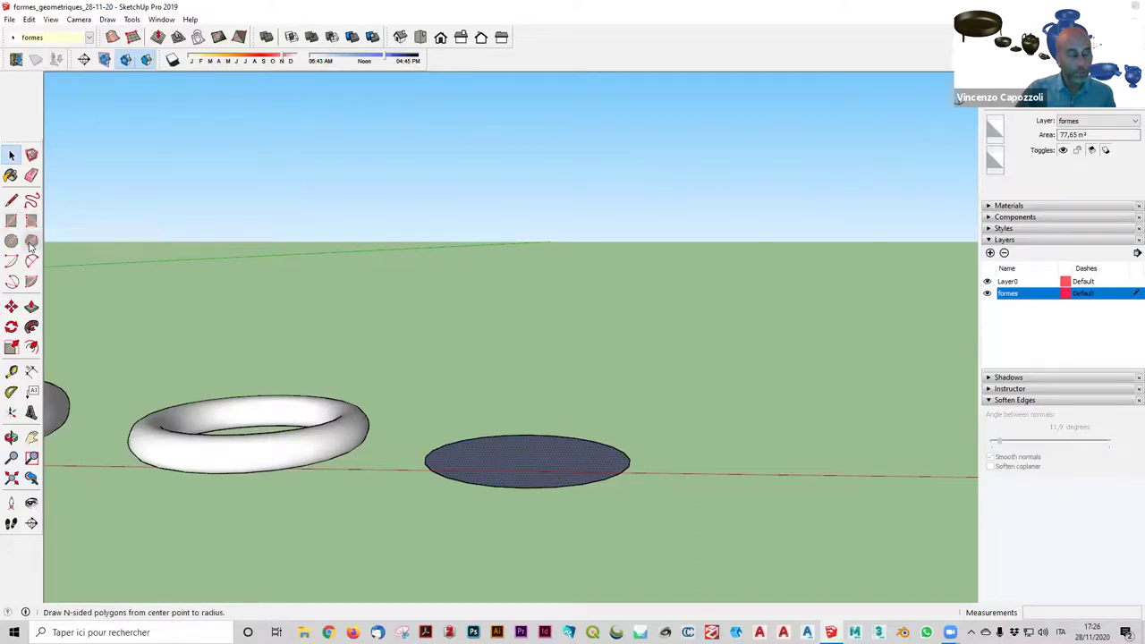
left_click(30, 244)
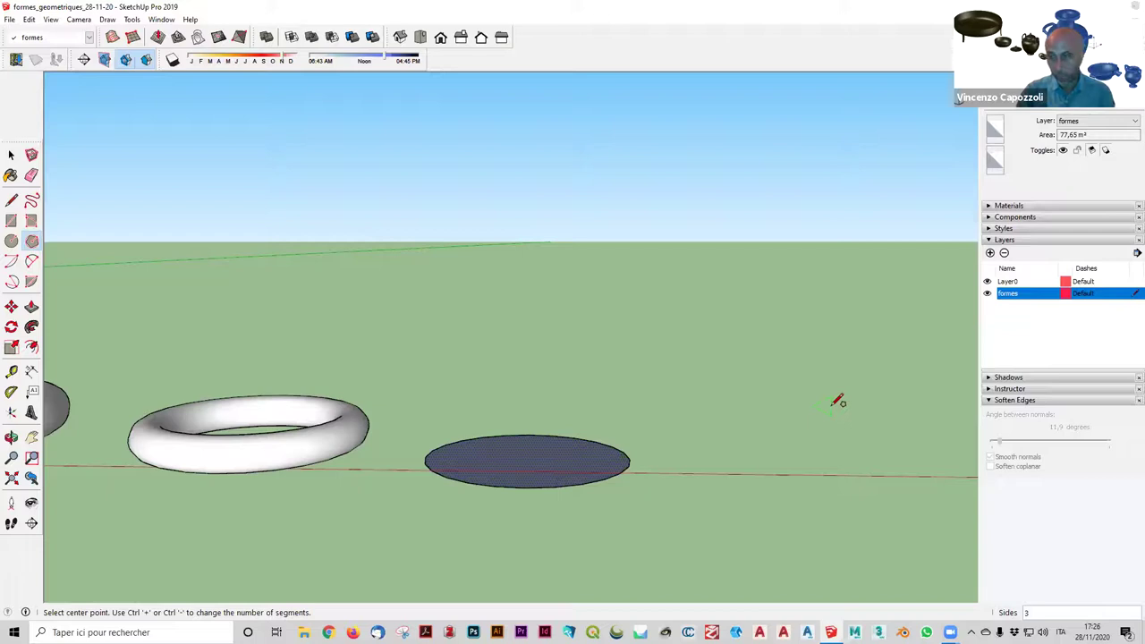
type("6")
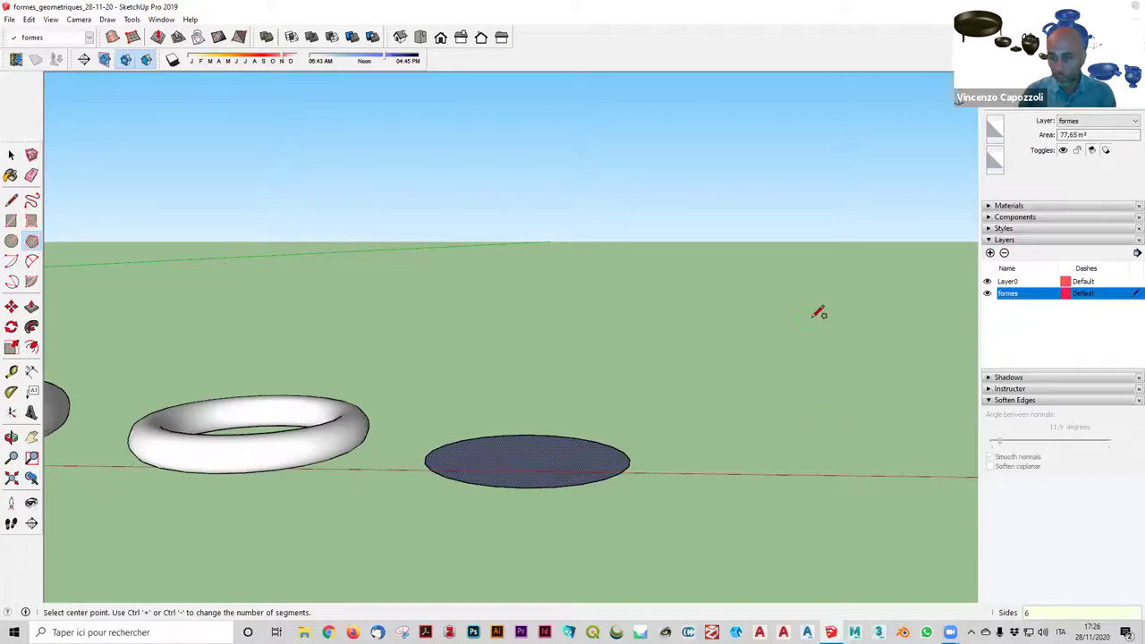
type("3")
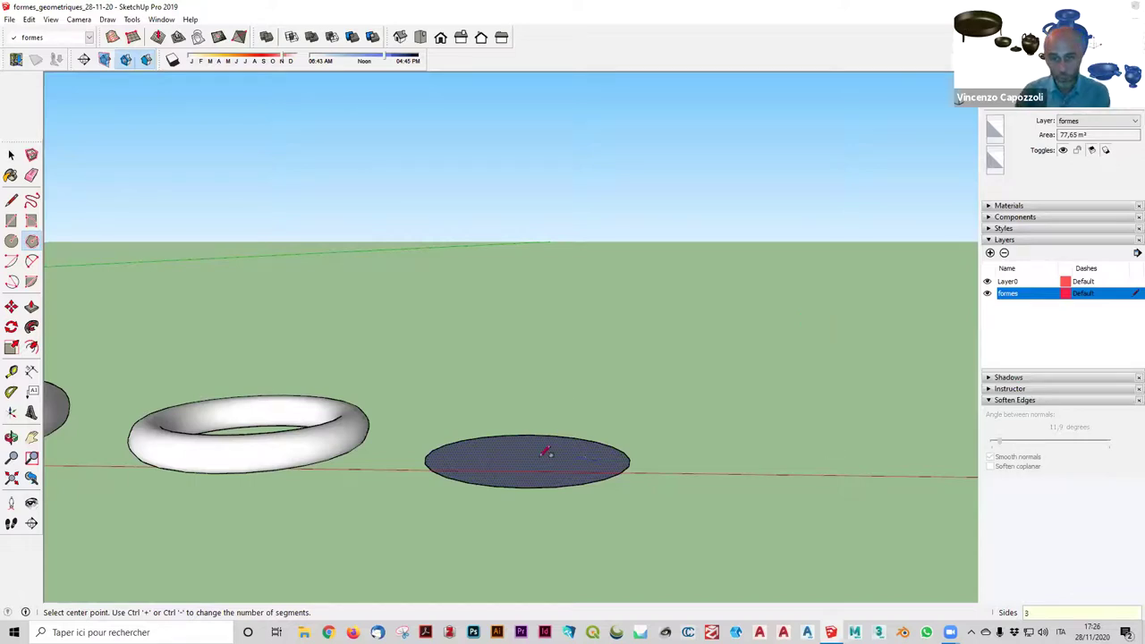
middle_click_drag(544, 480, 531, 450)
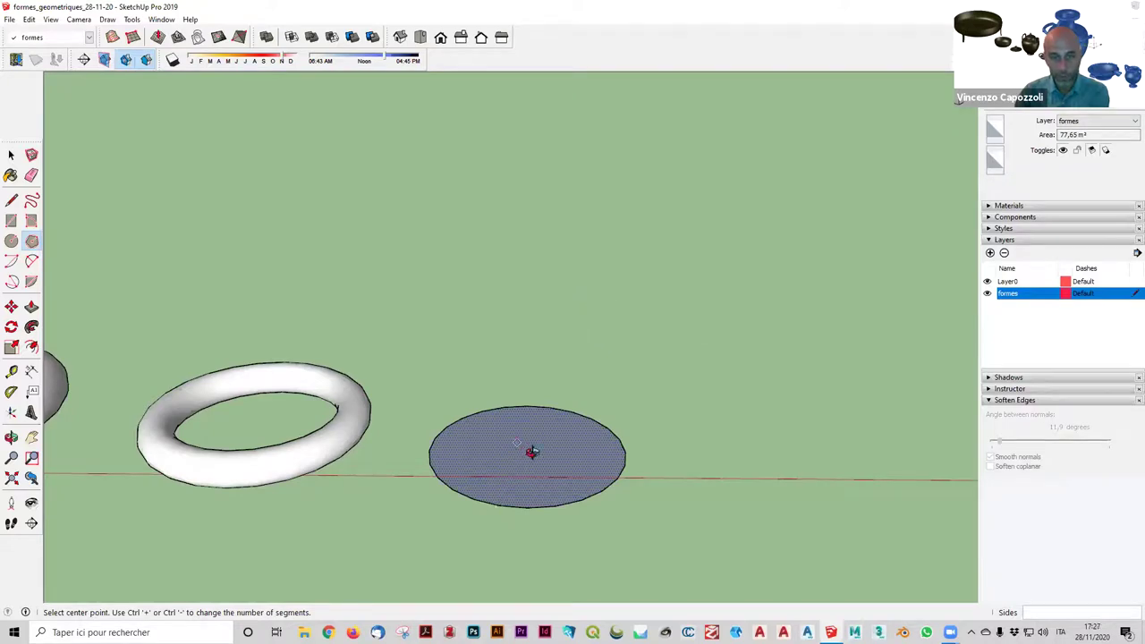
middle_click_drag(531, 452, 543, 428)
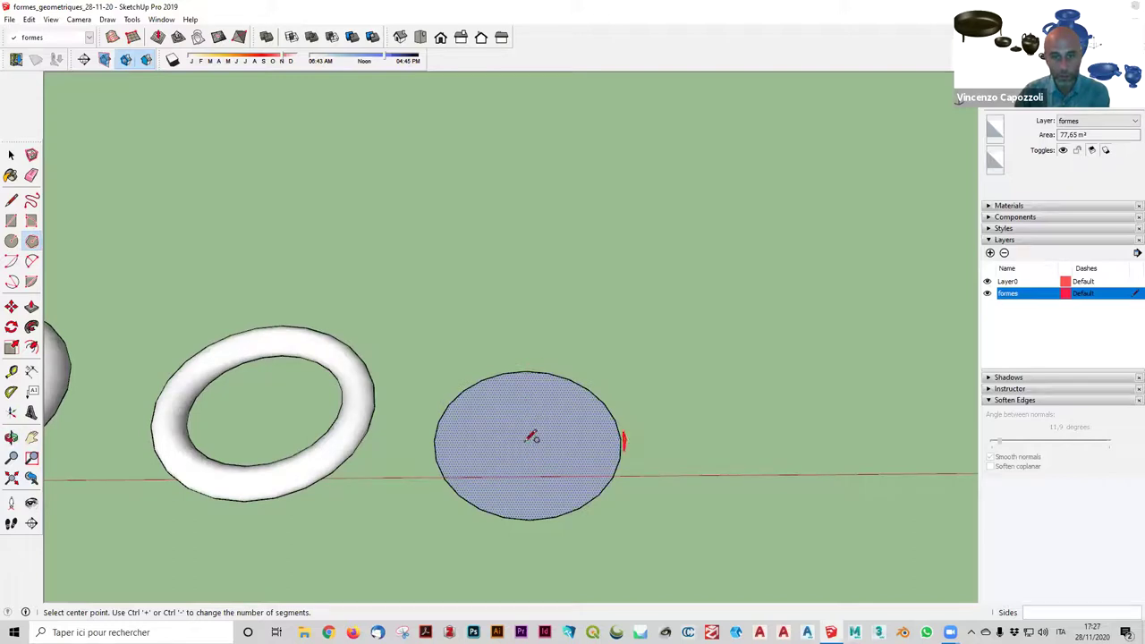
left_click(527, 439)
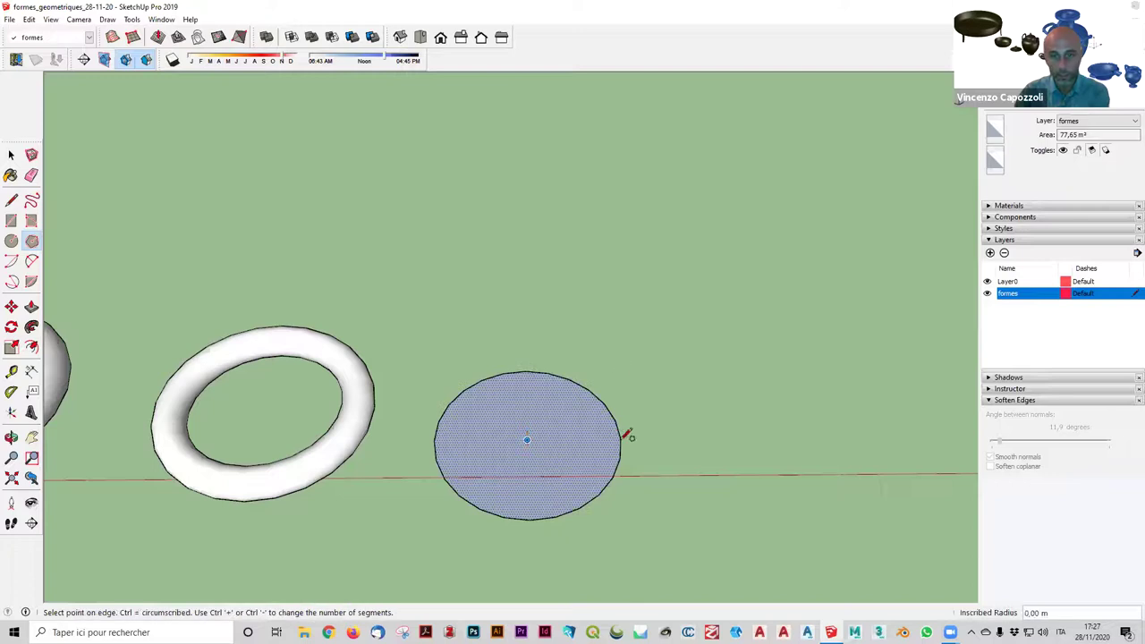
left_click(627, 435)
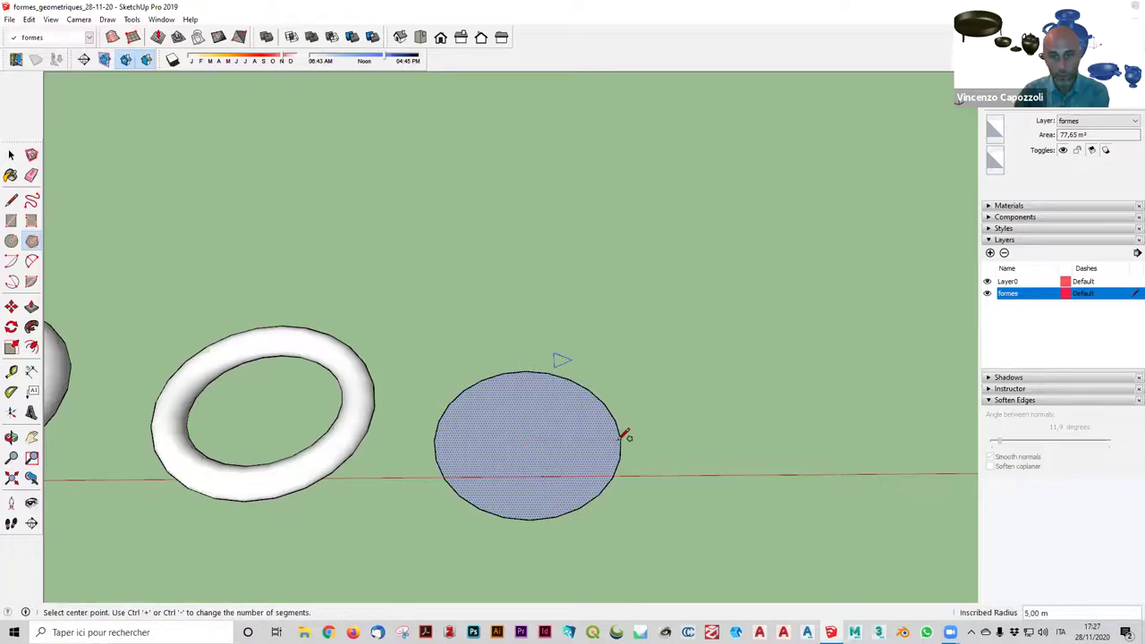
left_click(529, 380)
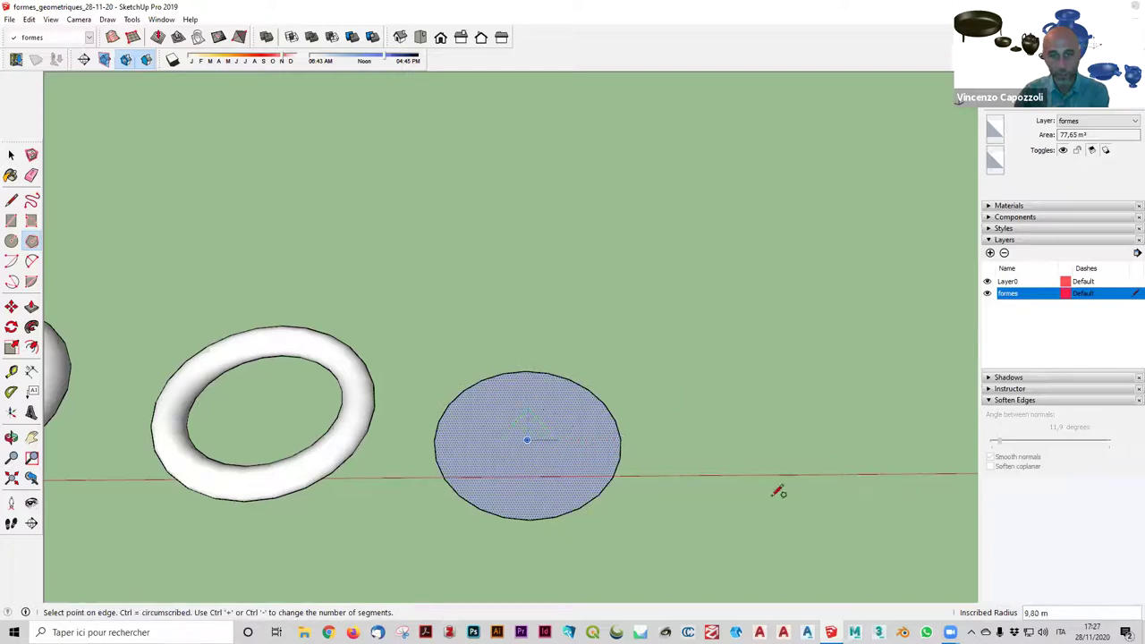
key("Up")
key("Escape")
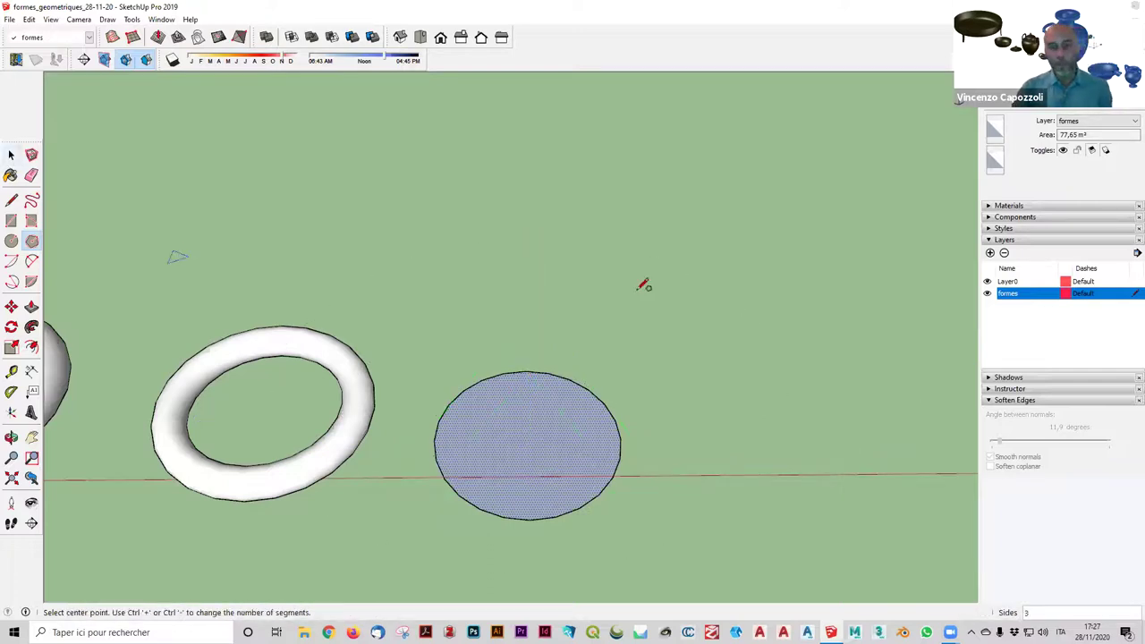
key("o")
left_click_drag(519, 327, 519, 179)
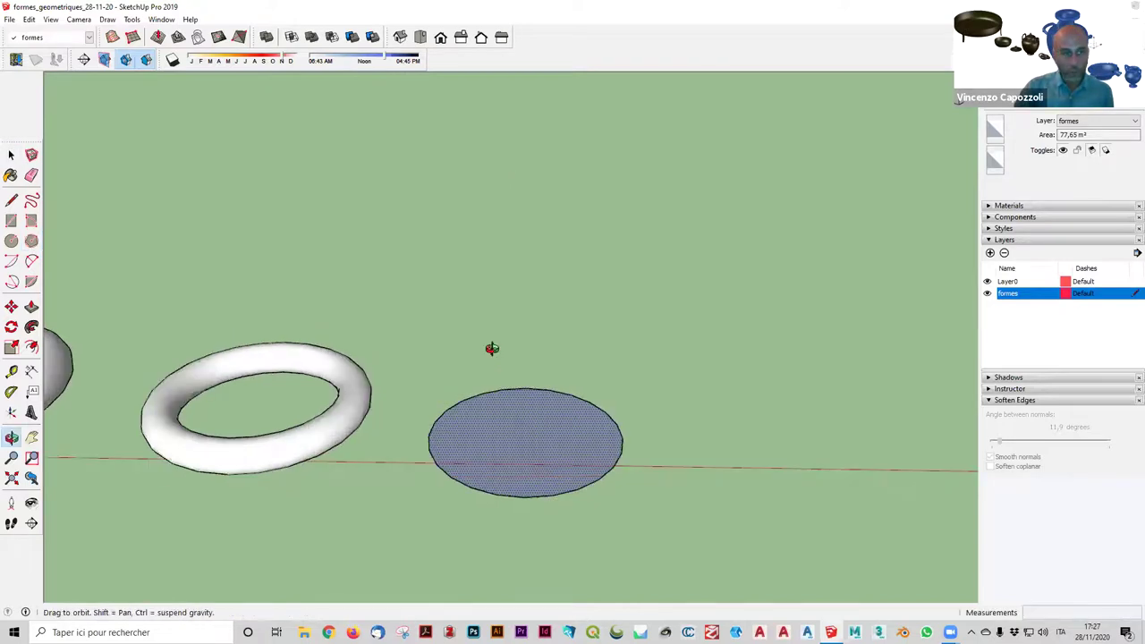
middle_click_drag(492, 348, 529, 331)
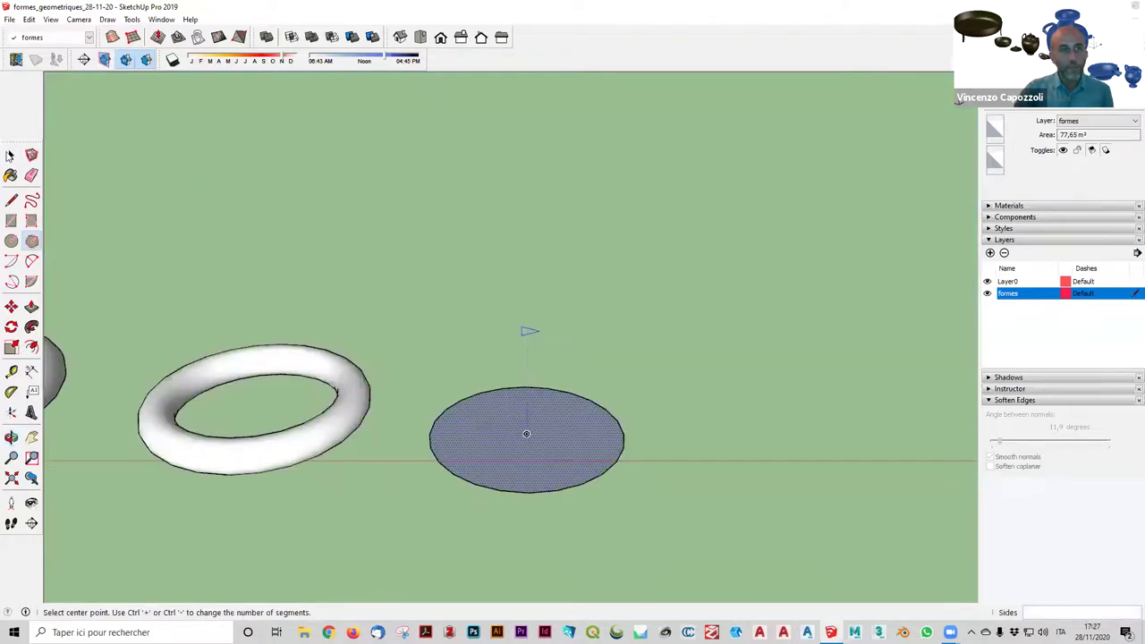
left_click(10, 156)
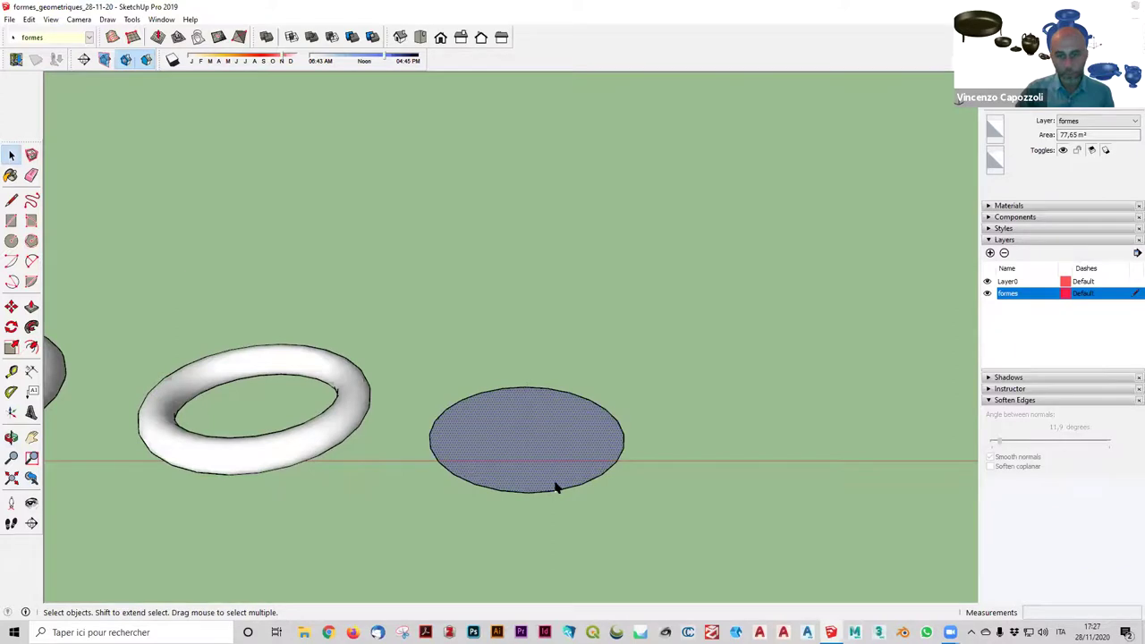
key("Escape")
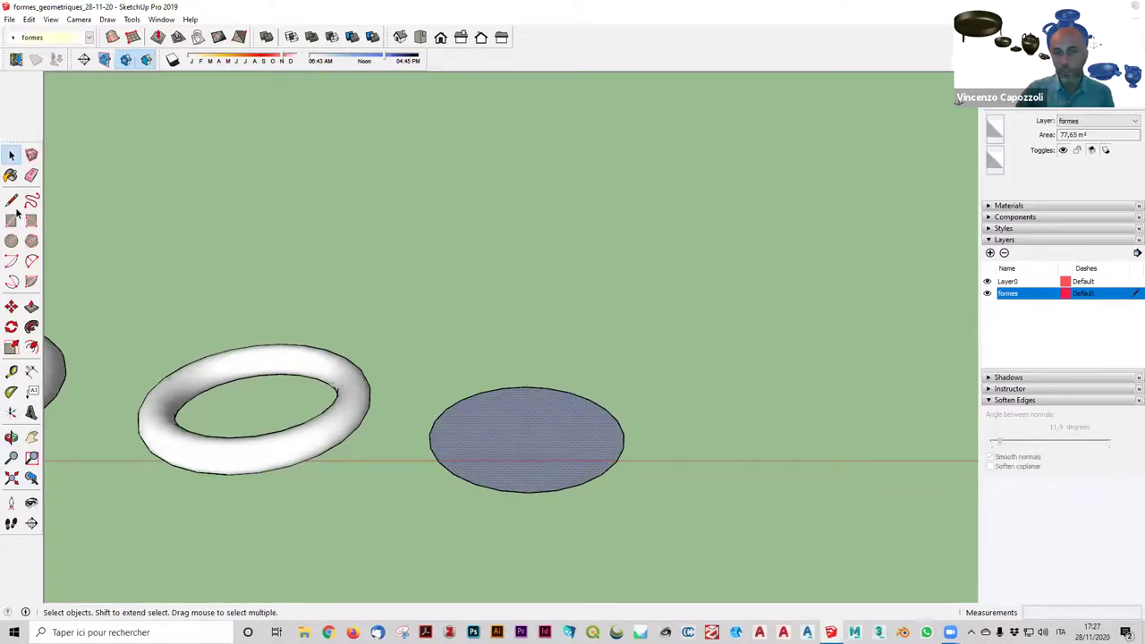
key("l")
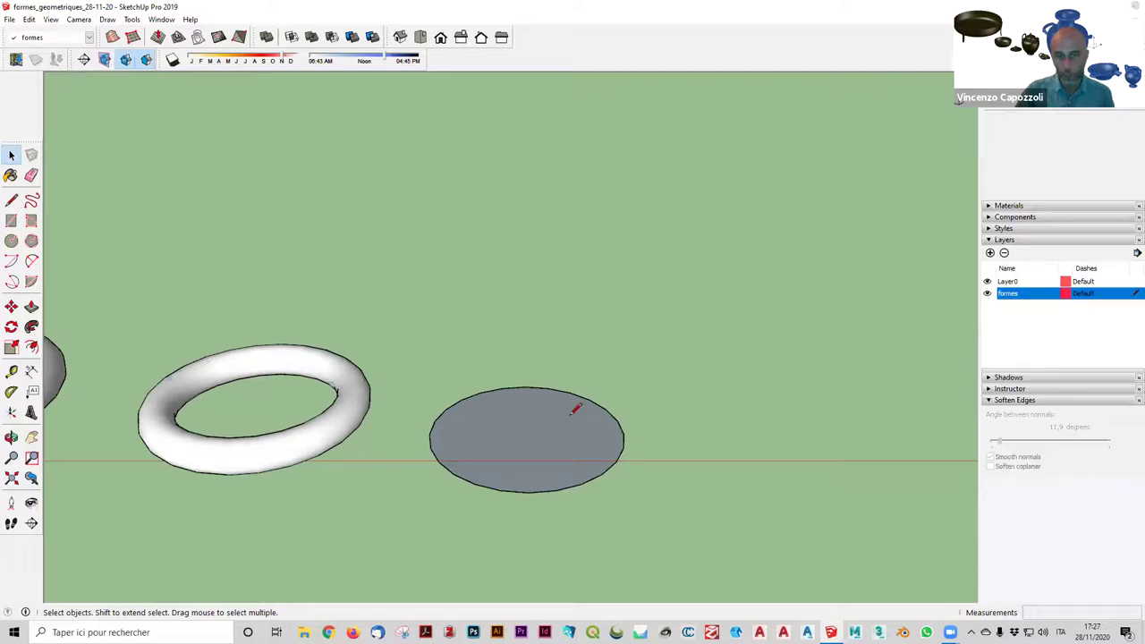
Draw a 15 m vertical line from the disc centre, then lines to the rim and back to close the triangle.
left_click(526, 434)
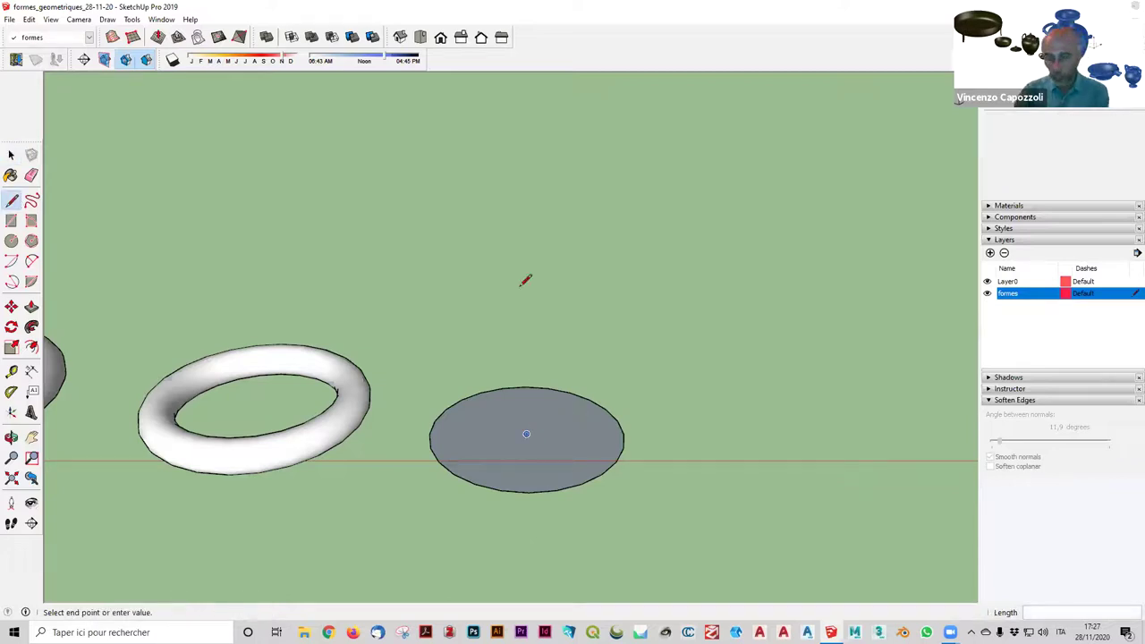
key("Up")
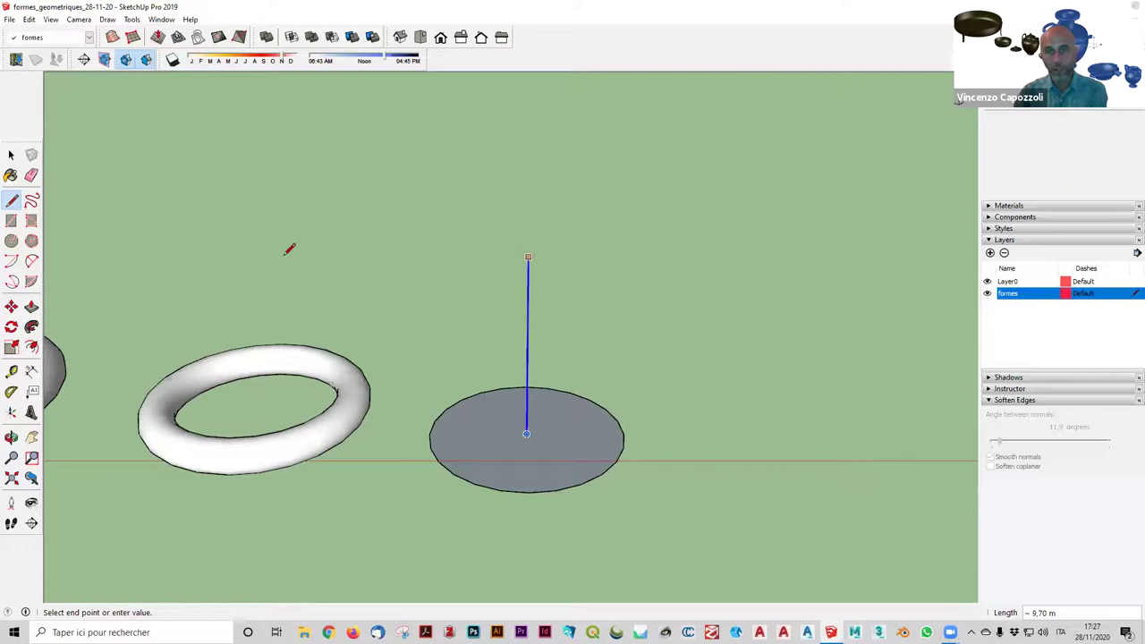
middle_click_drag(289, 248, 468, 256)
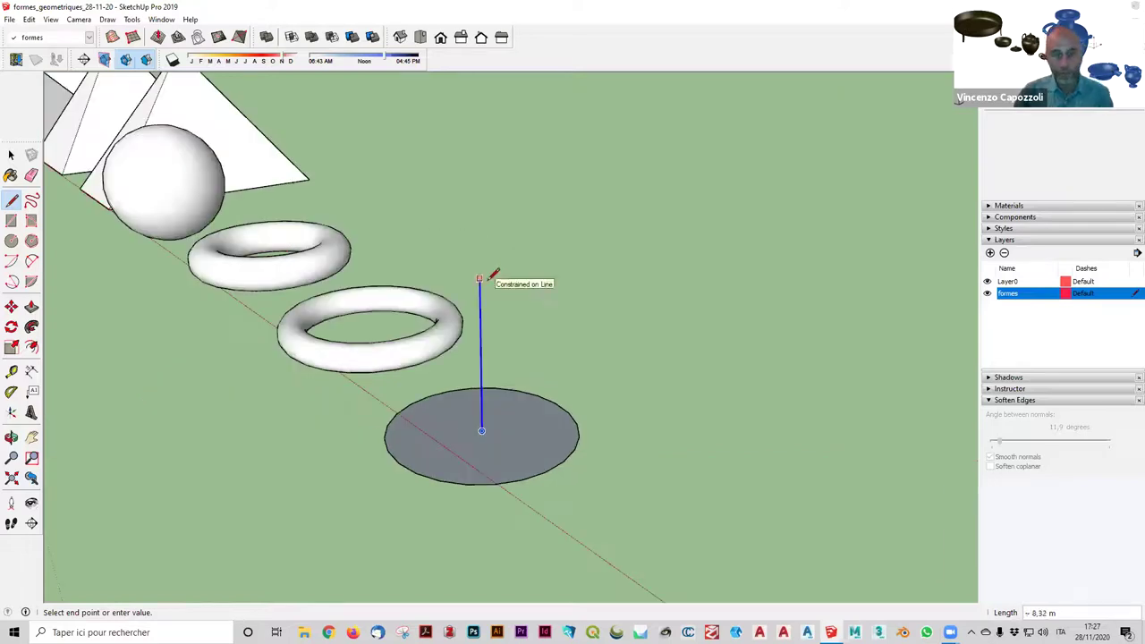
middle_click_drag(502, 283, 557, 281)
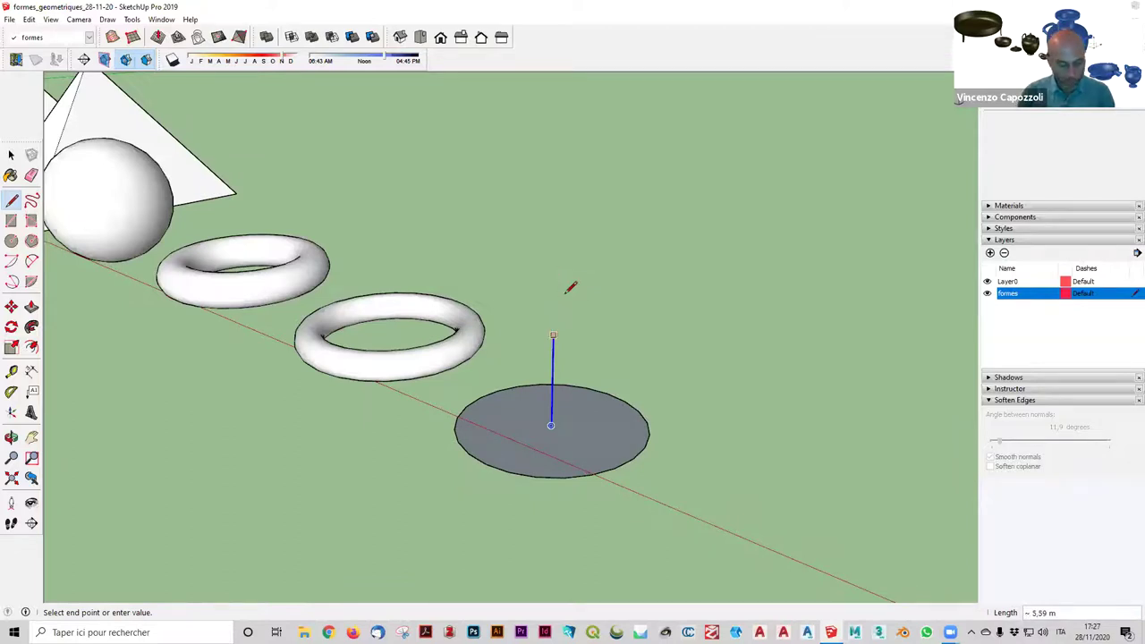
type("15")
key("Return")
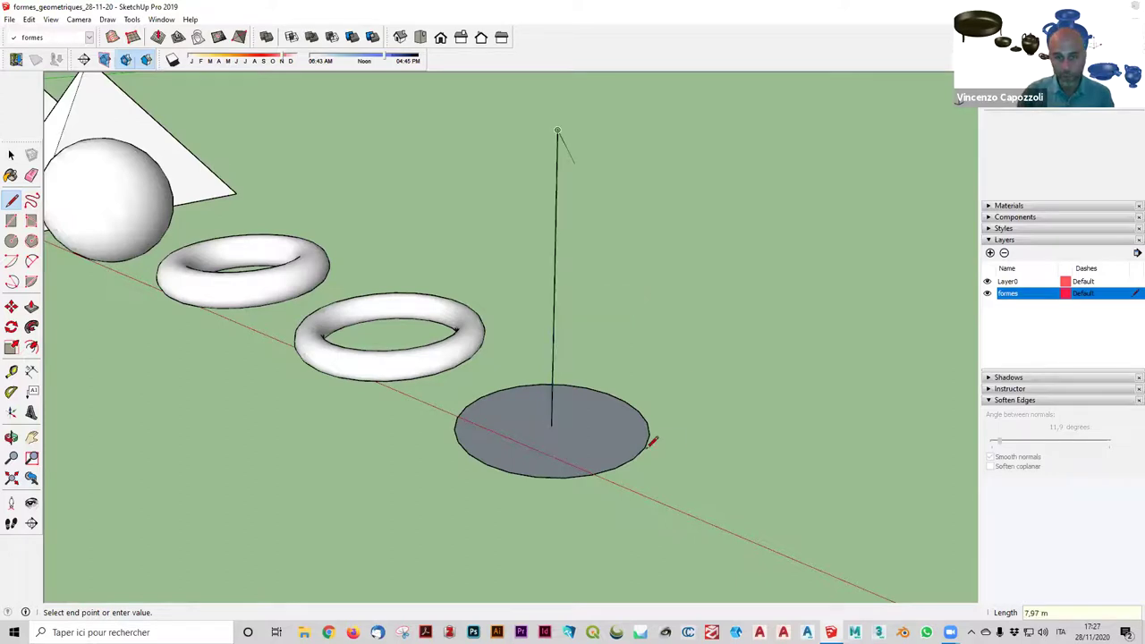
left_click(633, 458)
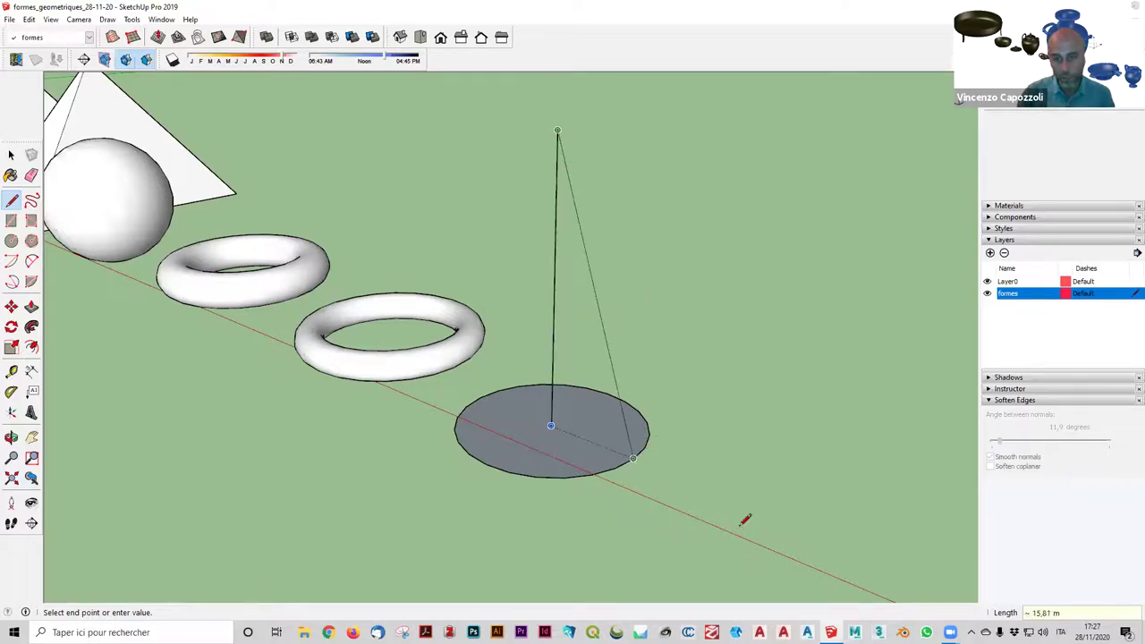
middle_click_drag(746, 520, 706, 461)
left_click(607, 440)
mouse_move(607, 441)
middle_mouse_down()
mouse_move(718, 419)
mouse_move(664, 493)
middle_mouse_up()
key("space")
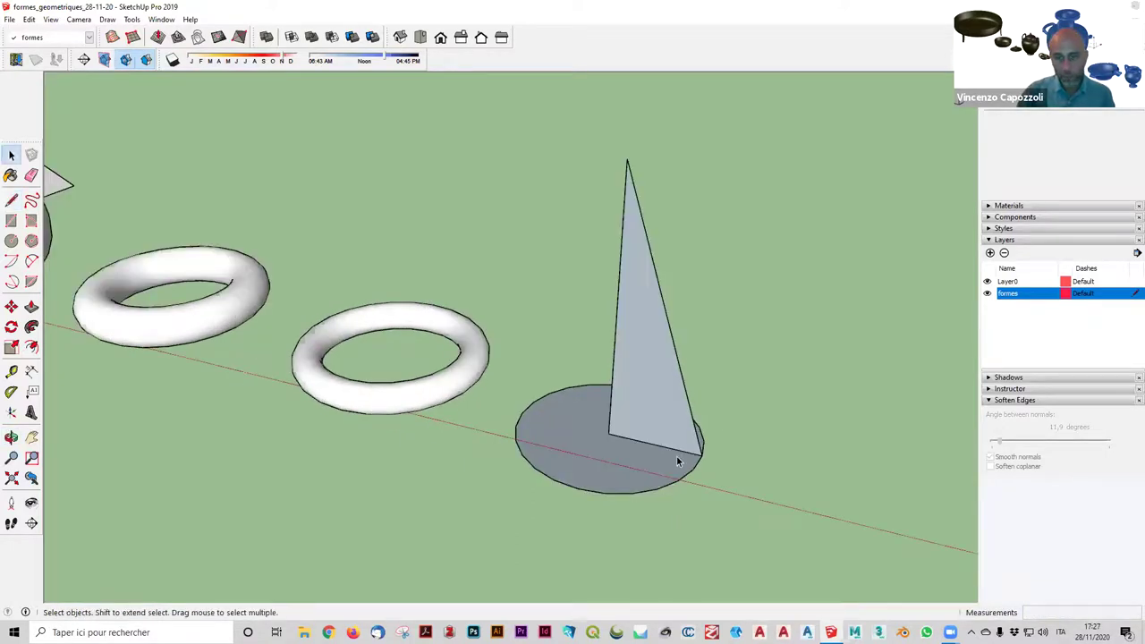
Select the circle edge and Follow Me the triangle face around it into a cone.
left_click(664, 490)
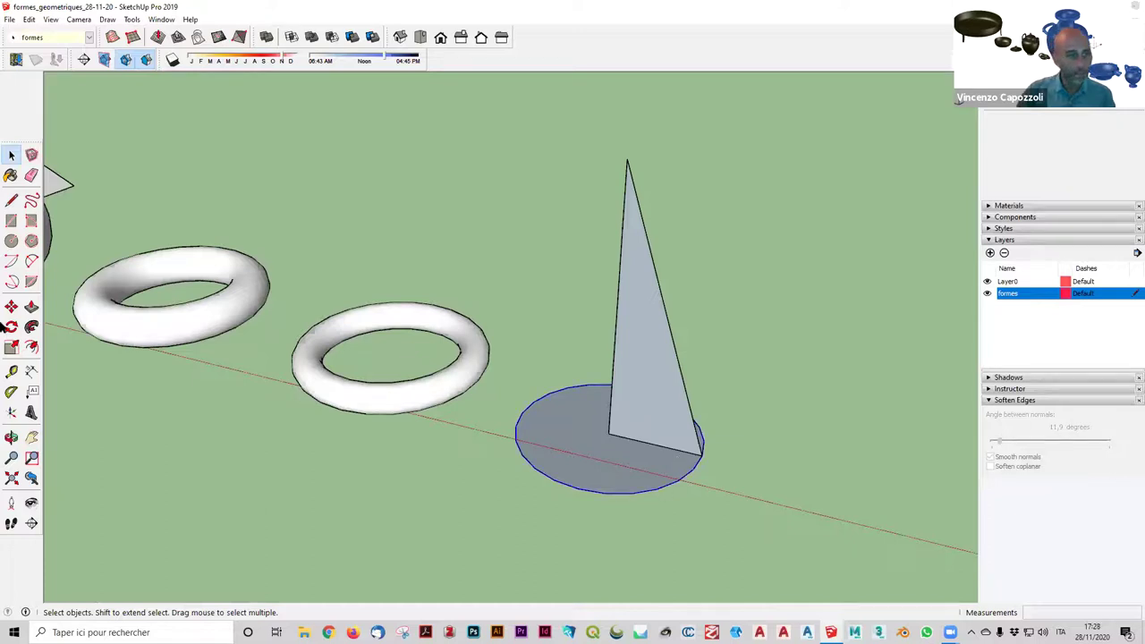
left_click(31, 328)
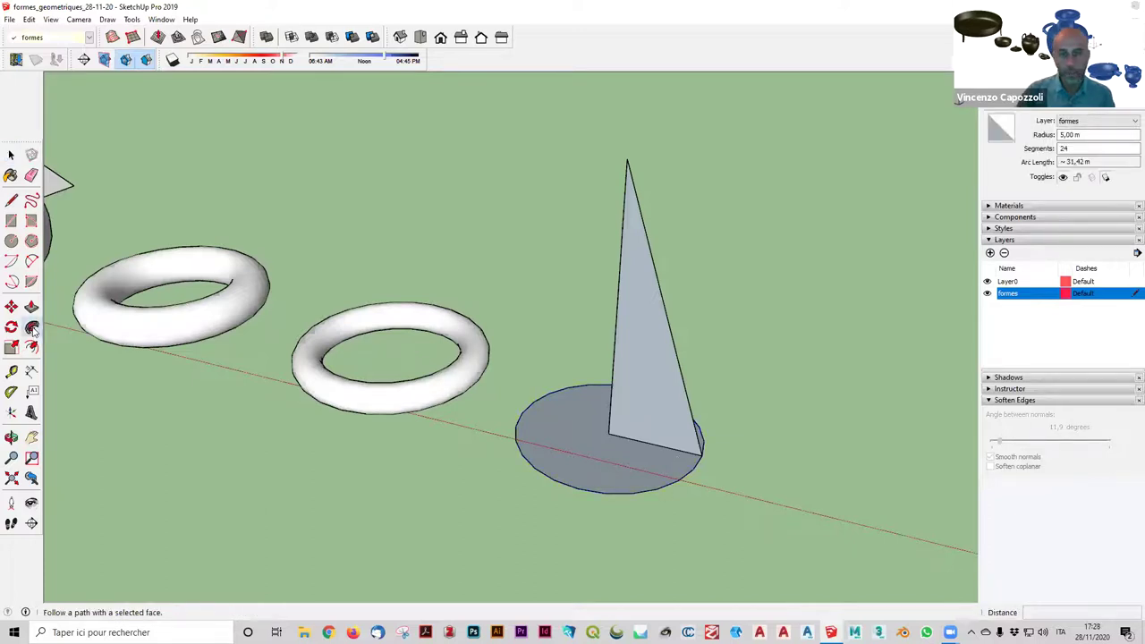
left_click(654, 336)
middle_click_drag(654, 336, 677, 367)
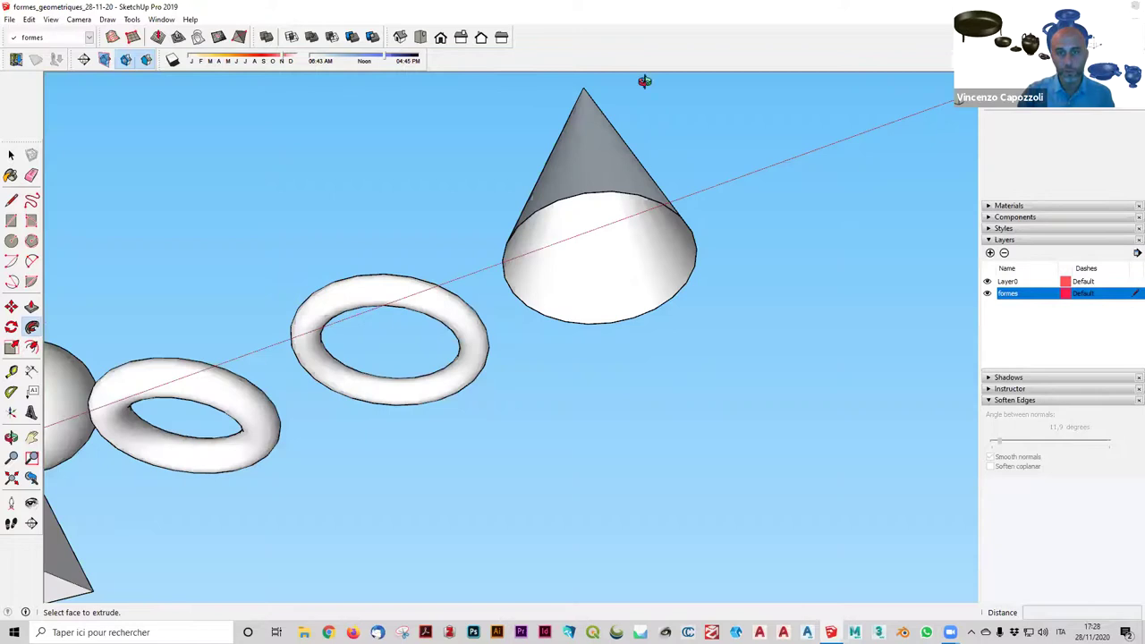
middle_click_drag(702, 584, 702, 401)
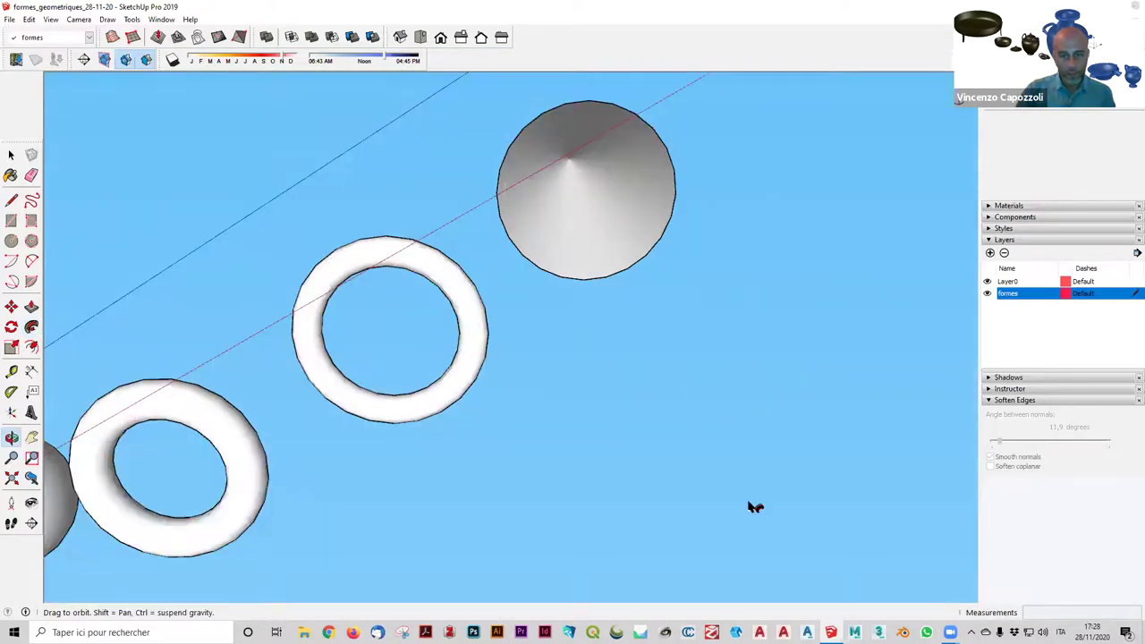
middle_click_drag(754, 508, 729, 461)
Orbit and zoom around the new cone, checking its white base from below.
middle_click_drag(710, 519, 680, 493)
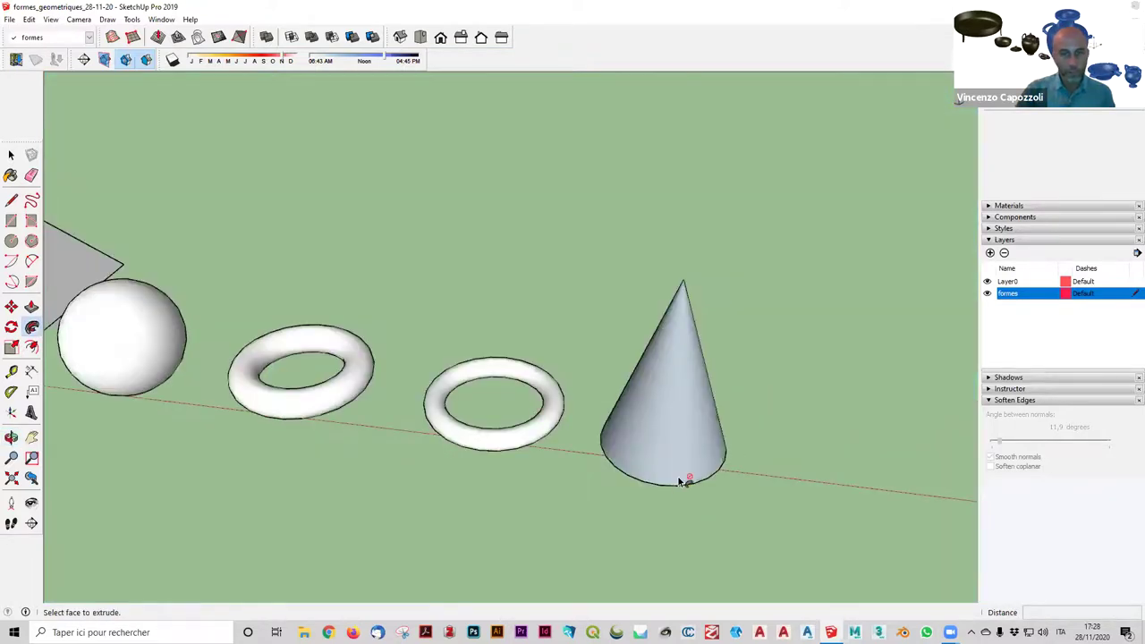
scroll(644, 378, "up", 1)
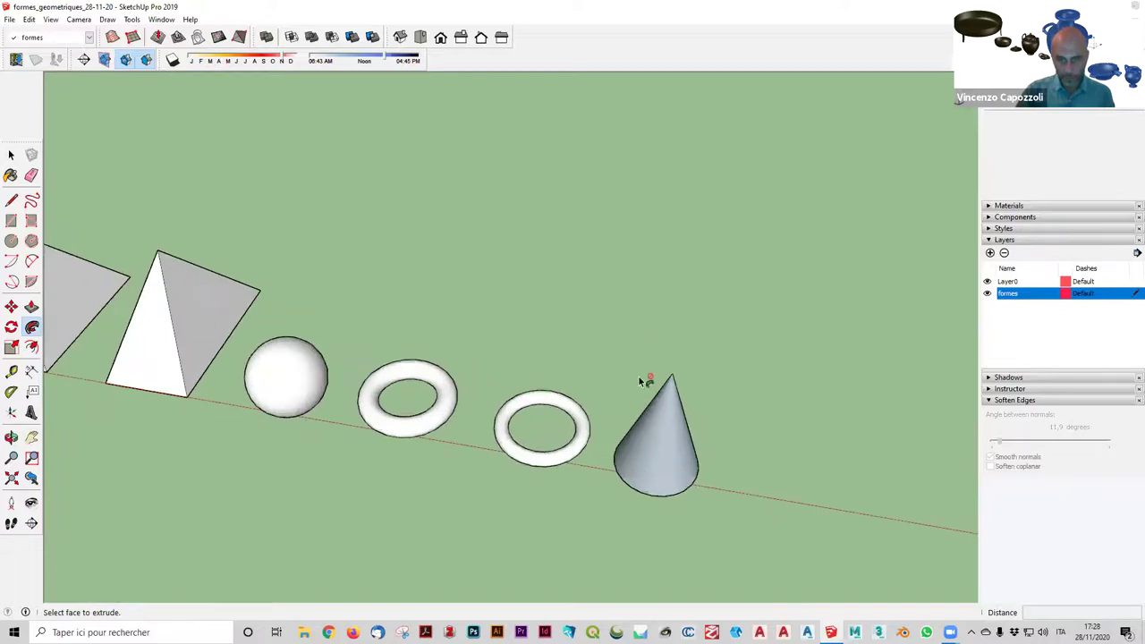
scroll(644, 378, "up", 3)
middle_click_drag(683, 227, 649, 327)
mouse_move(645, 146)
middle_mouse_down()
mouse_move(450, 531)
mouse_move(460, 186)
middle_mouse_up()
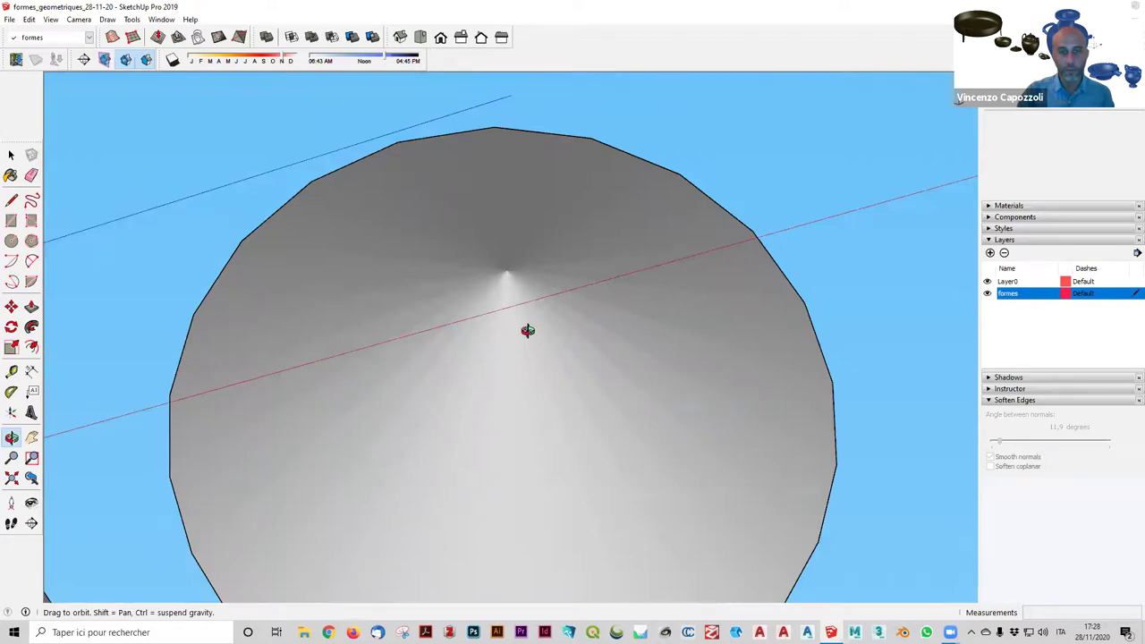
middle_click_drag(527, 327, 498, 417)
scroll(529, 457, "down", 5)
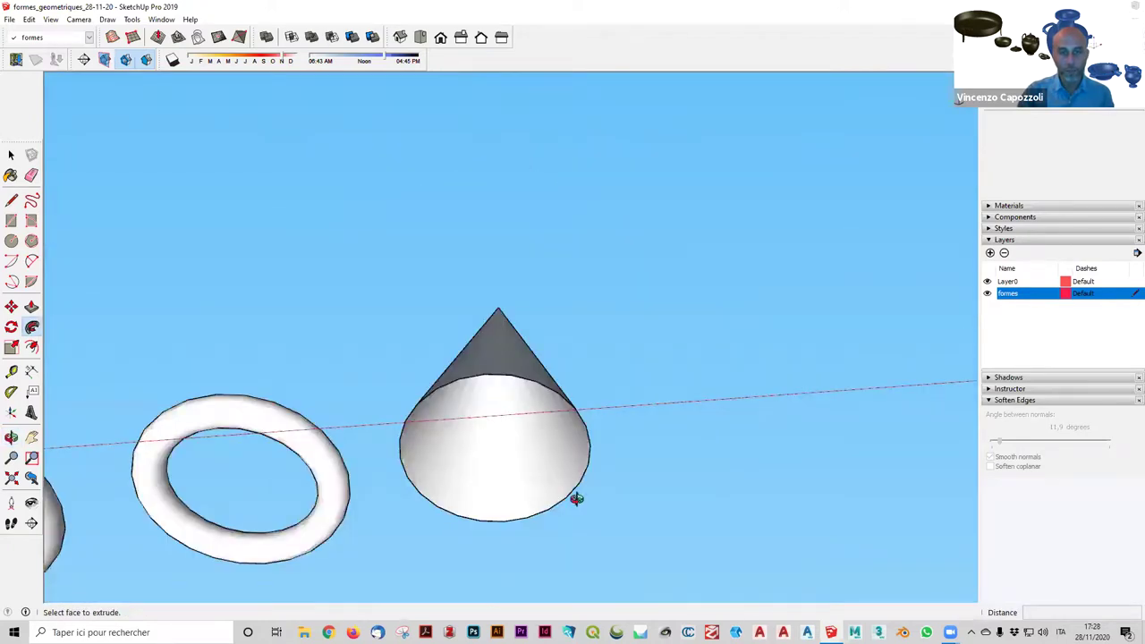
middle_click_drag(575, 493, 497, 452)
key("p")
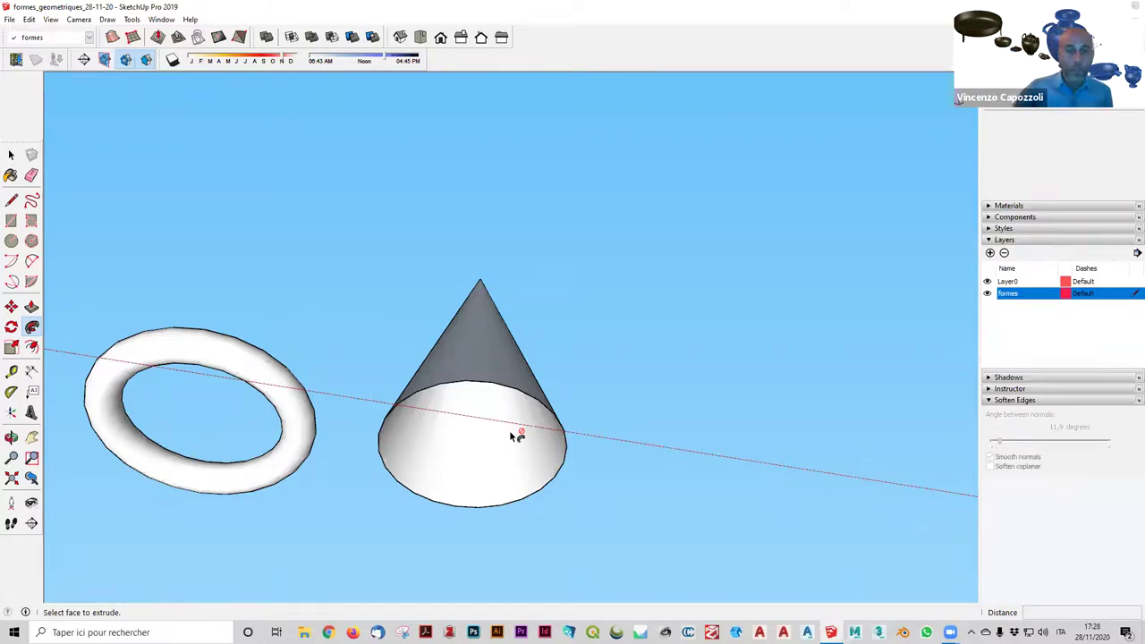
Reverse the cone's faces so they face outward, after abandoning a stray line at its rim.
middle_click_drag(397, 348, 358, 384)
left_click(12, 203)
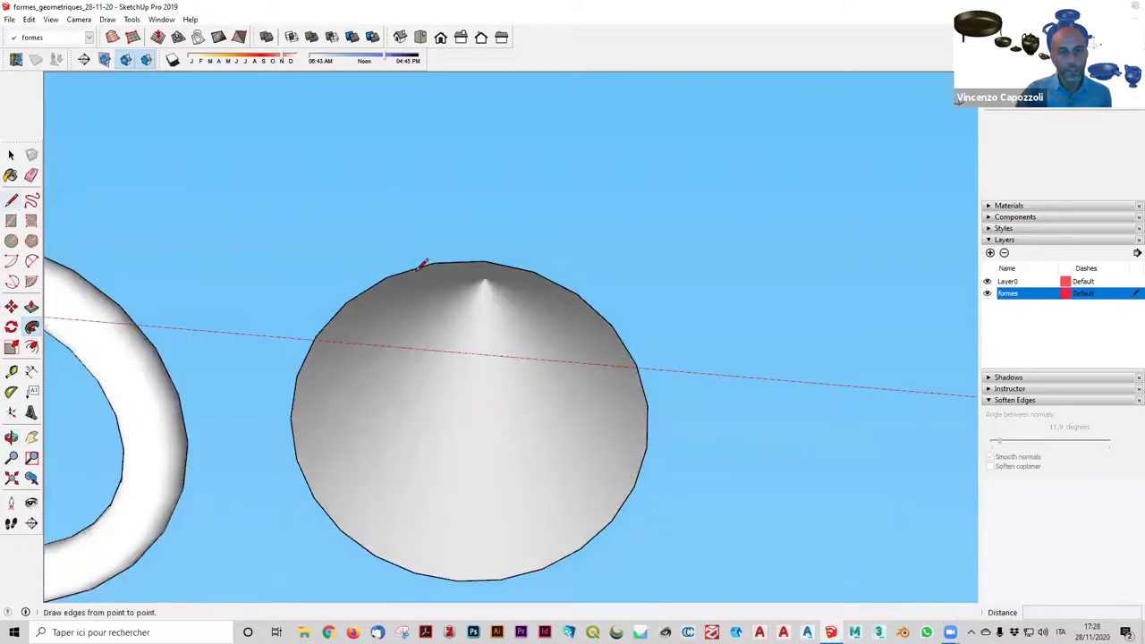
left_click(580, 546)
mouse_move(564, 452)
middle_mouse_down()
mouse_move(596, 402)
mouse_move(582, 422)
middle_mouse_up()
key("space")
key("e")
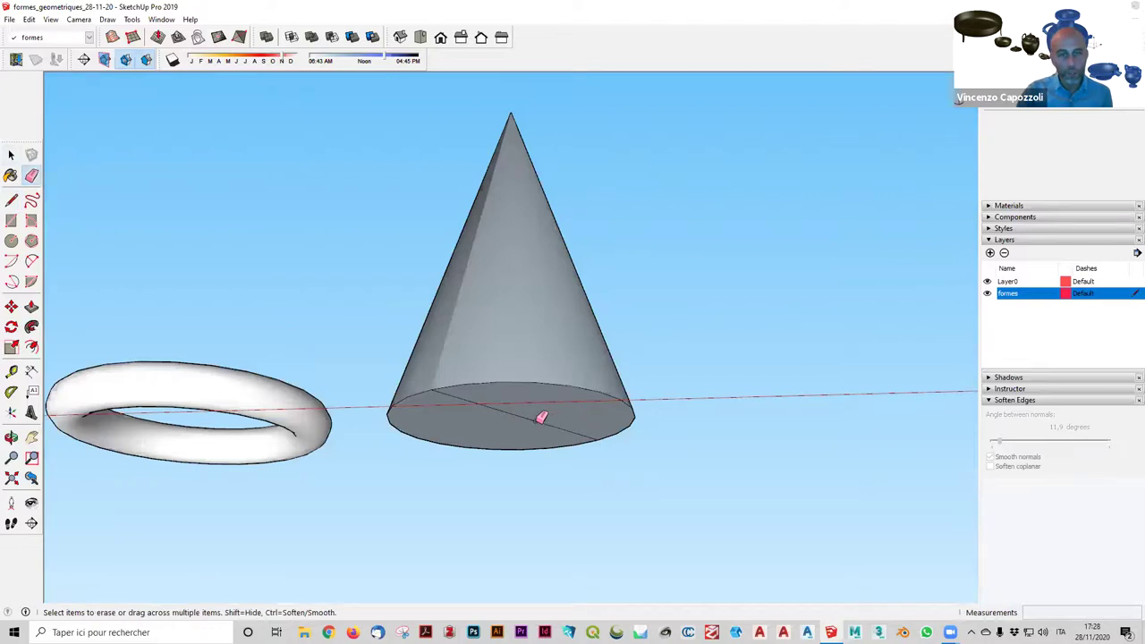
mouse_move(559, 419)
middle_mouse_down()
mouse_move(547, 255)
mouse_move(659, 348)
middle_mouse_up()
middle_click_drag(939, 403, 674, 475)
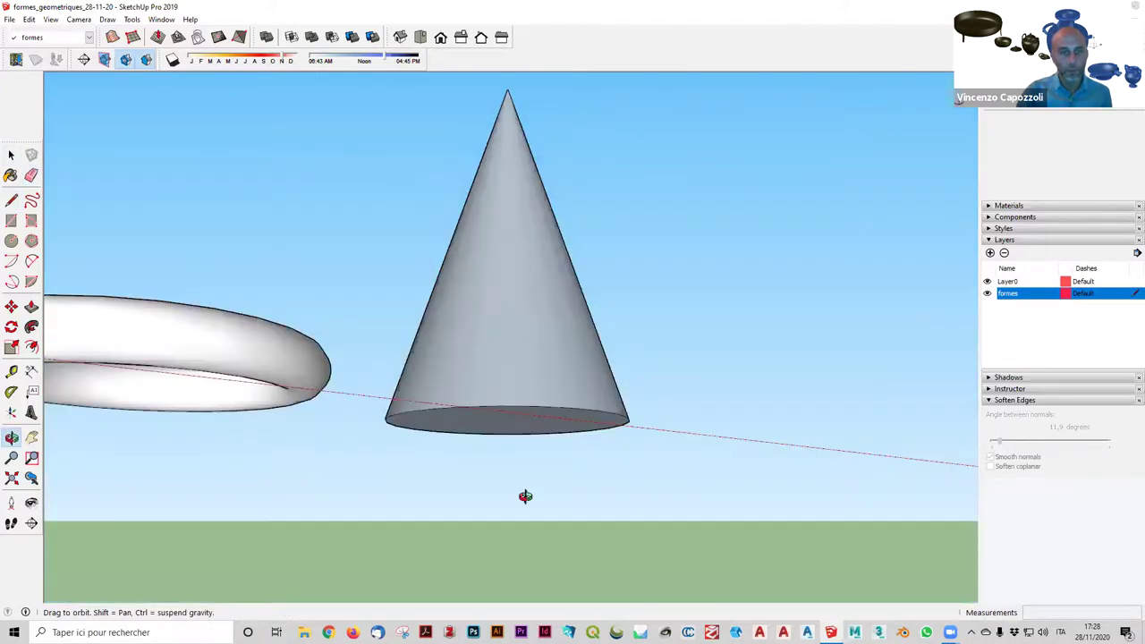
key("space")
right_click(586, 403)
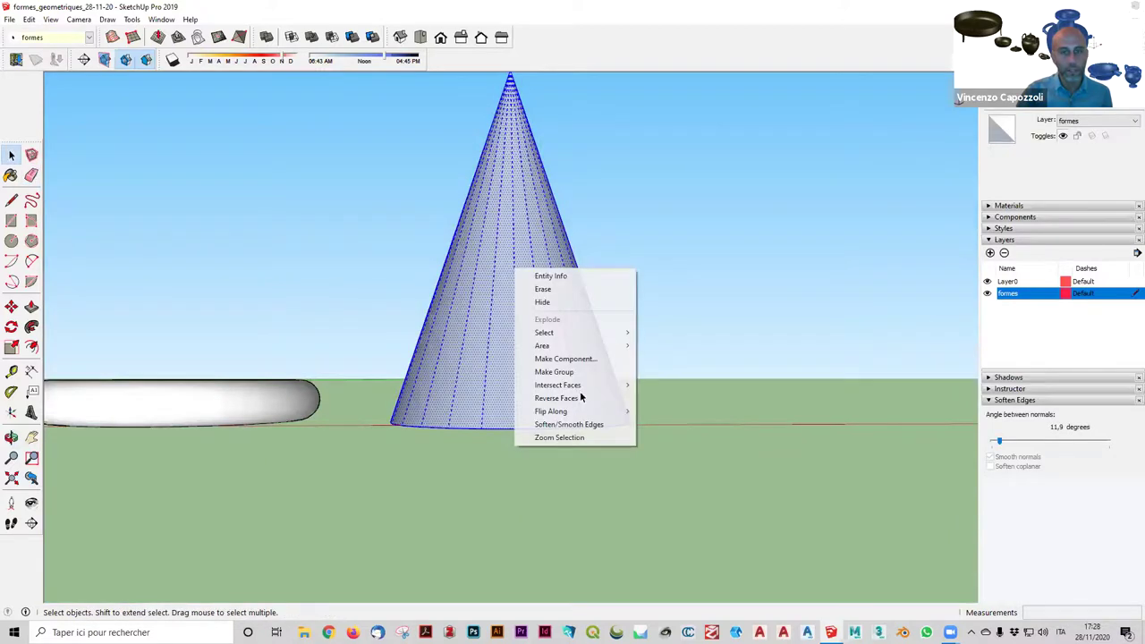
left_click(616, 457)
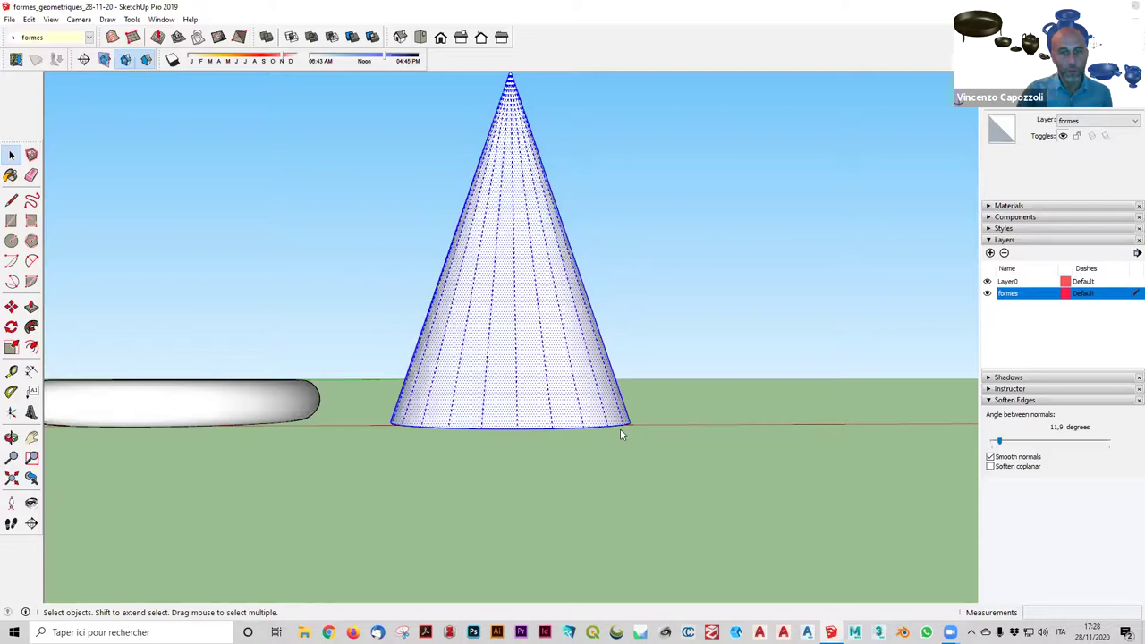
Soften the cone's edges with smooth normals and review it against the row.
right_click(621, 434)
key("g")
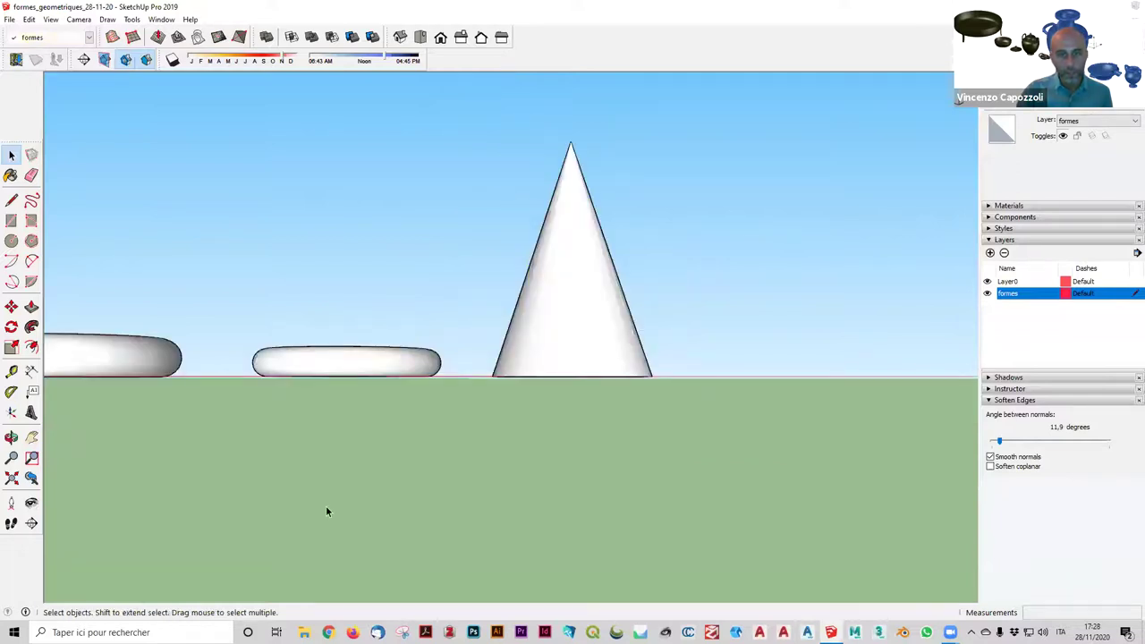
mouse_move(326, 510)
middle_mouse_down()
mouse_move(407, 403)
mouse_move(693, 391)
middle_mouse_up()
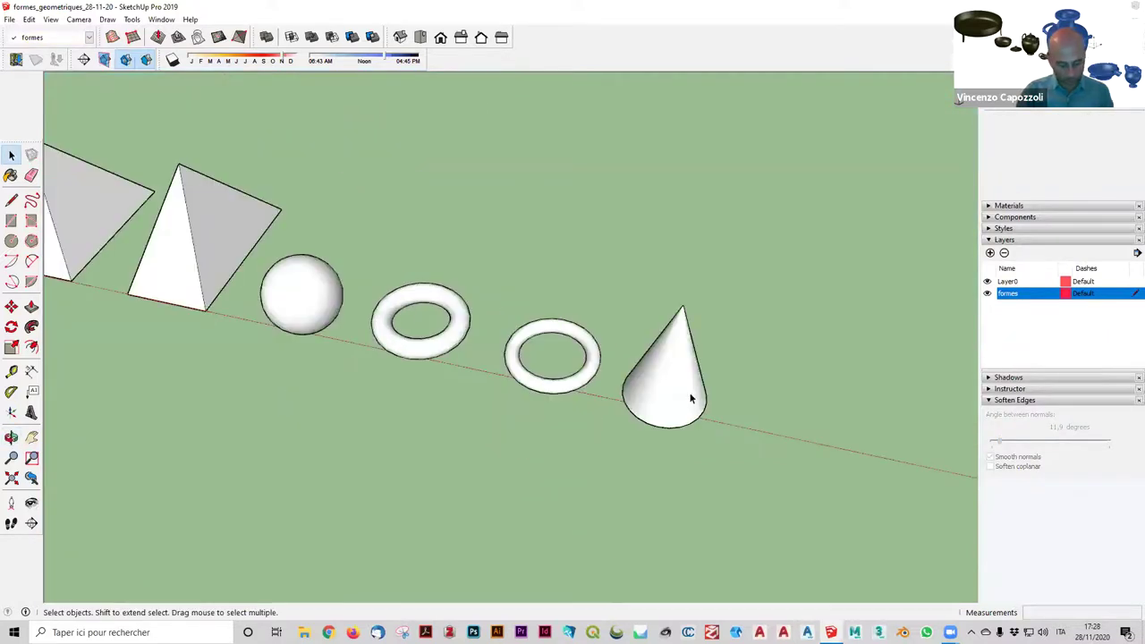
scroll(694, 402, "down", 3)
scroll(694, 402, "up", 3)
middle_click_drag(667, 376, 496, 465)
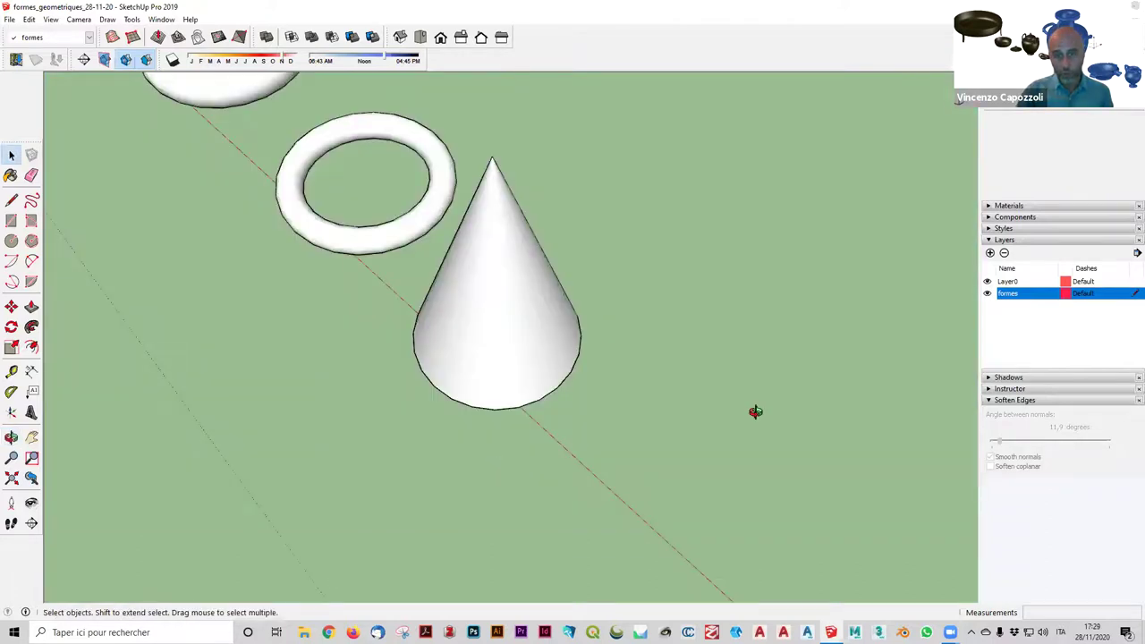
middle_click_drag(754, 408, 779, 324)
Draw a 3.60 m disc on the red axis past the first cone.
left_click(11, 240)
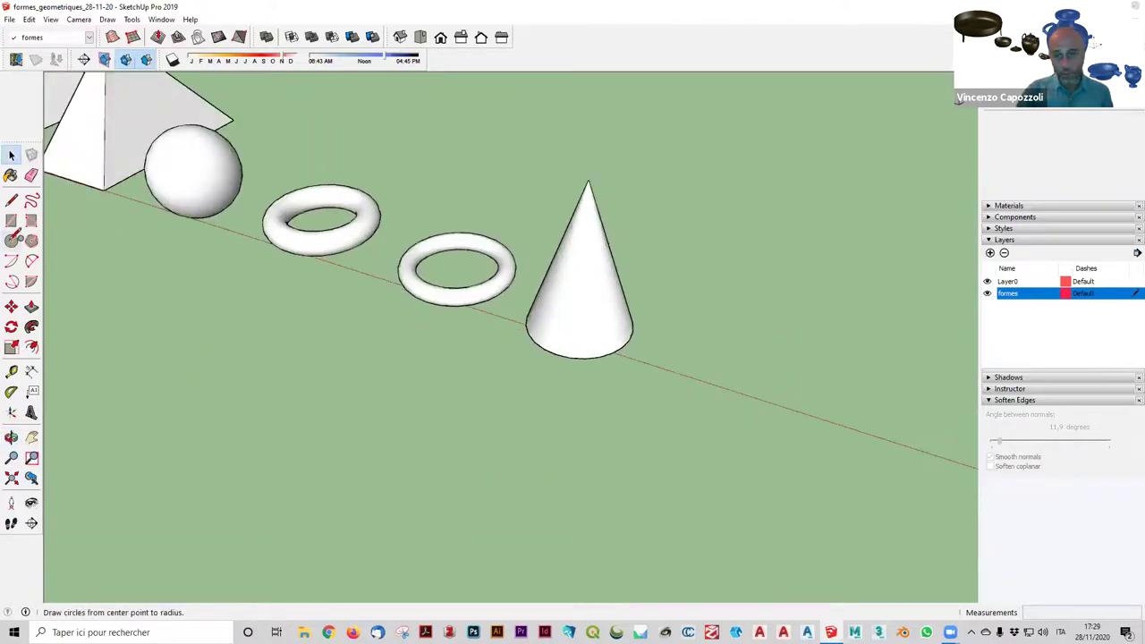
left_click(695, 380)
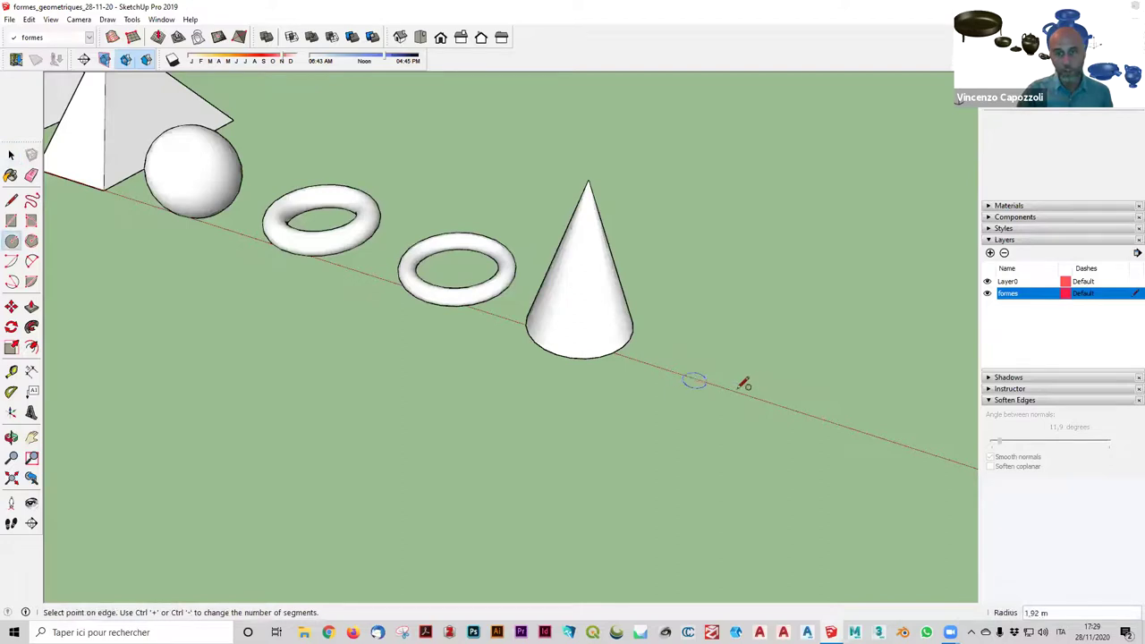
left_click(707, 408)
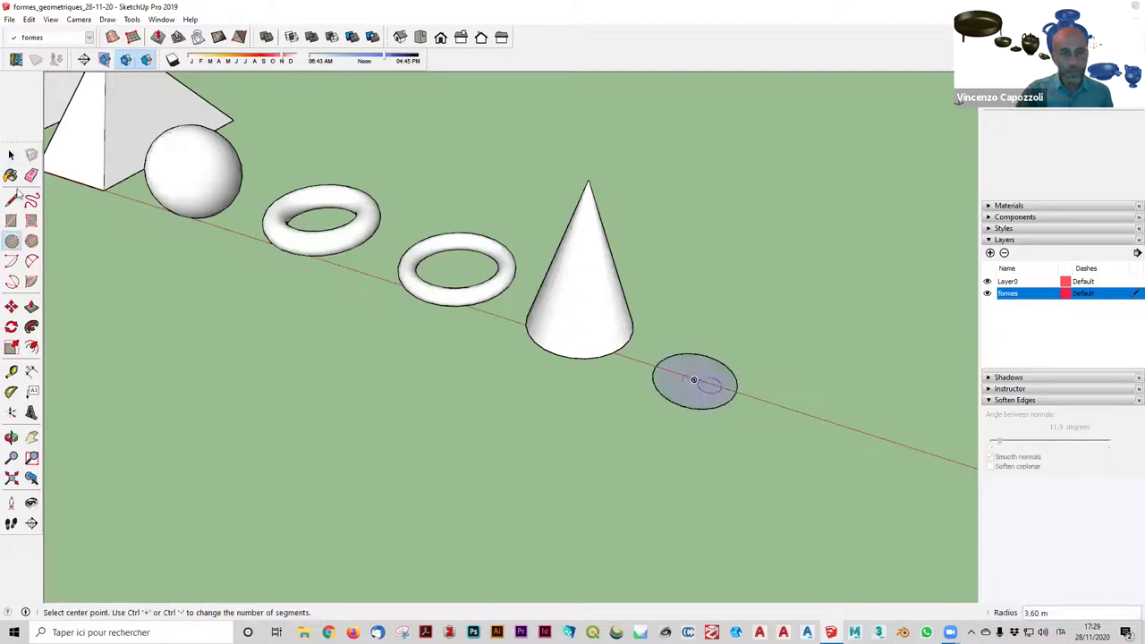
left_click(694, 380)
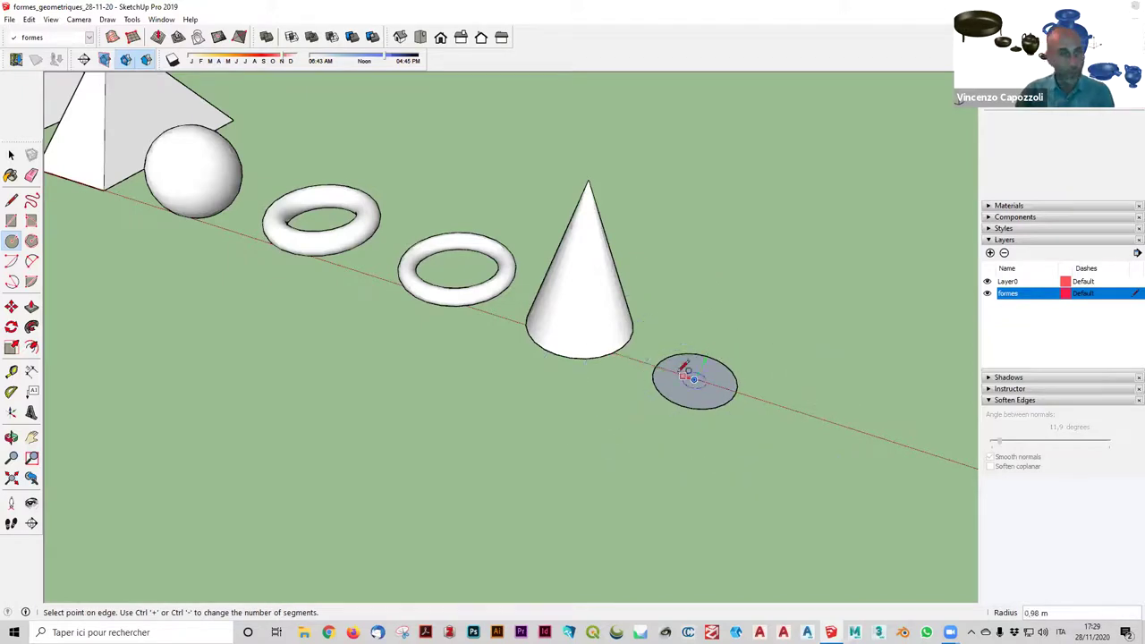
left_click(12, 219)
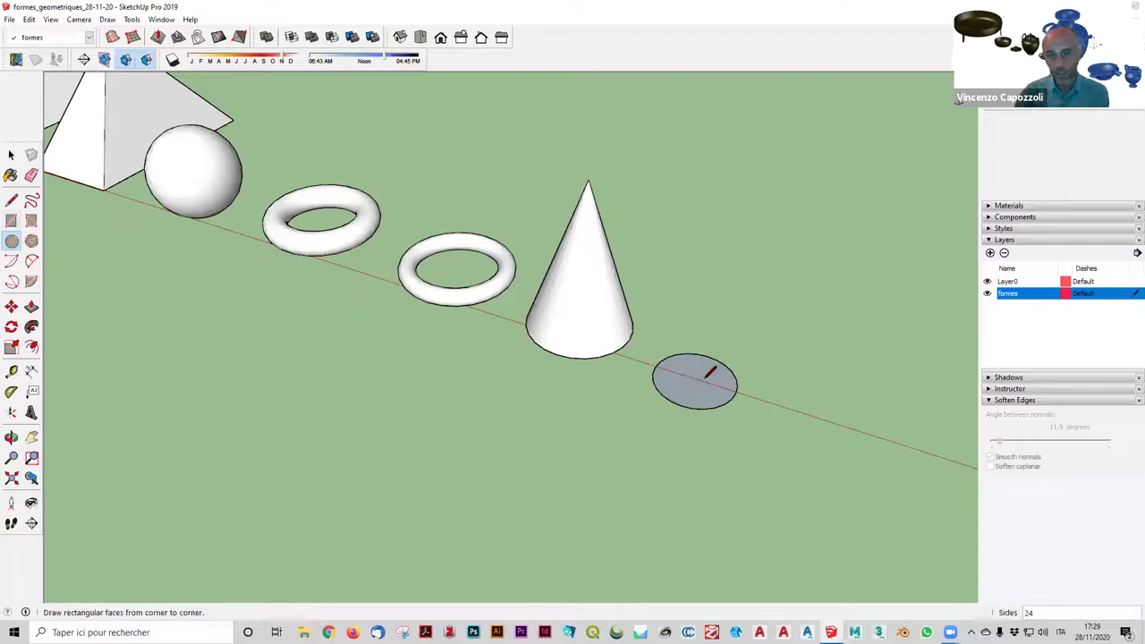
Draw a vertical triangle from the disc's centre up to an apex and down to its rim.
key("l")
left_click(693, 379)
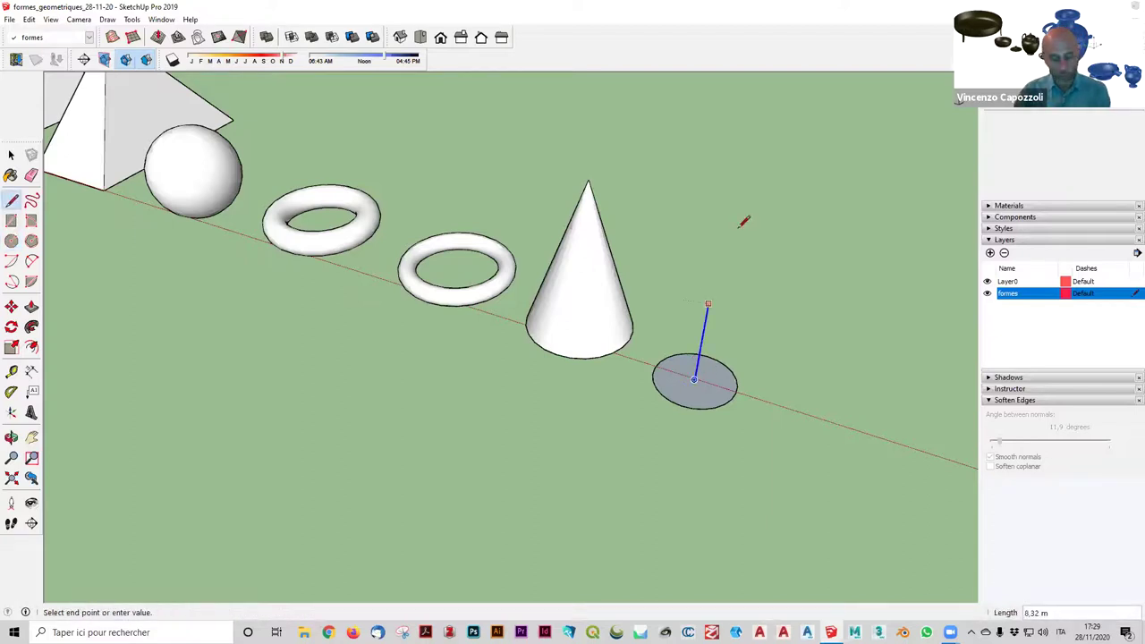
left_click(739, 230)
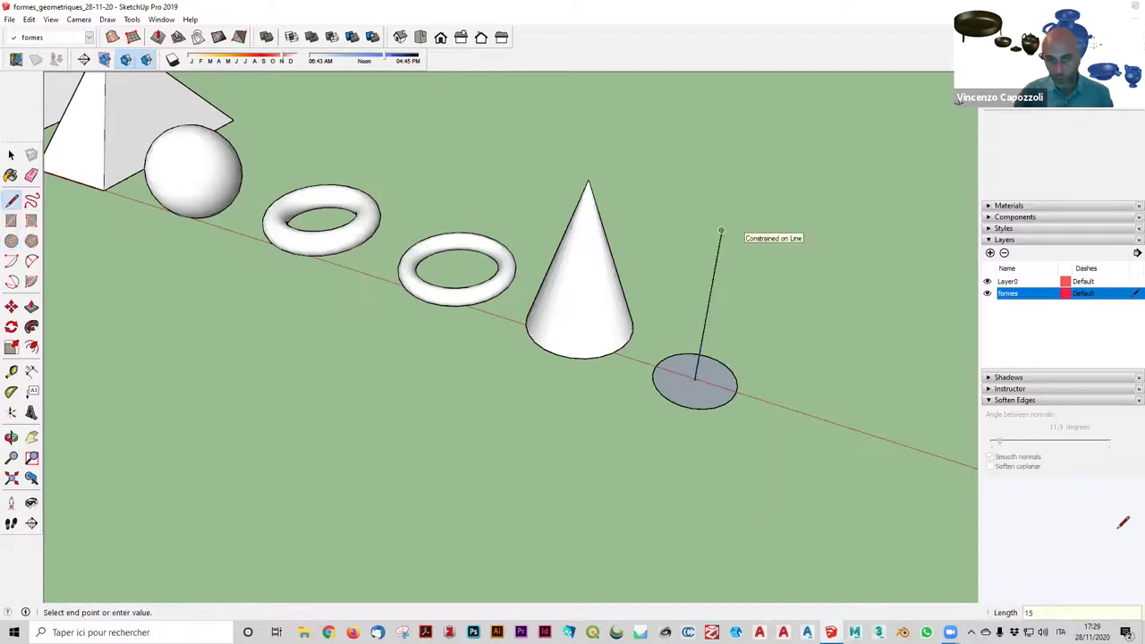
scroll(737, 385, "up", 3)
left_click(735, 387)
left_click(614, 349)
scroll(624, 456, "down", 2)
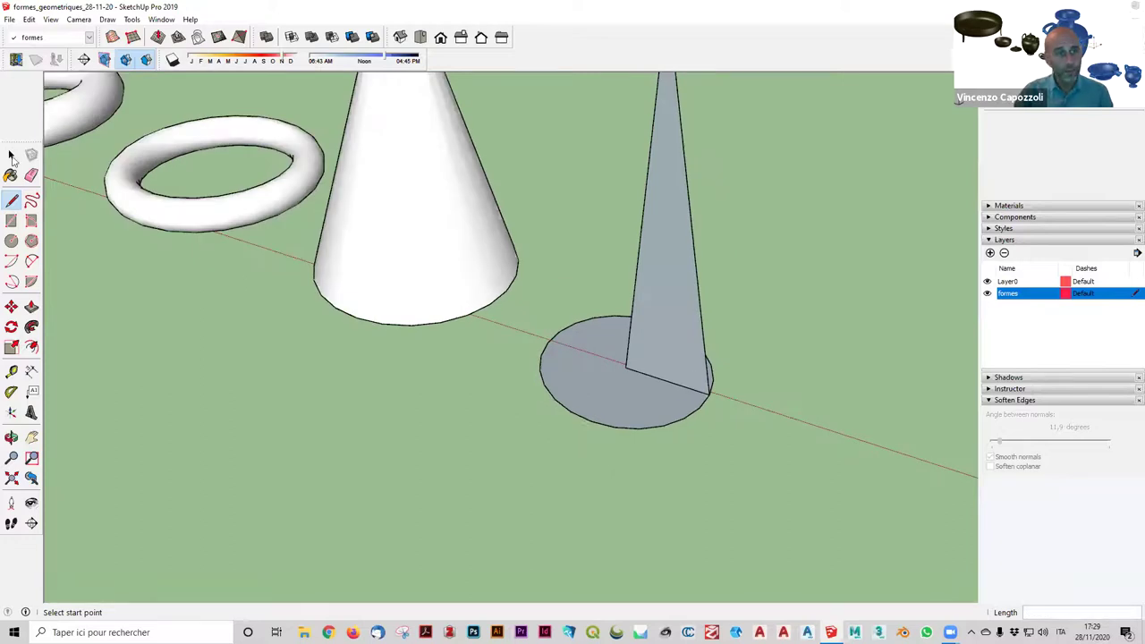
key("space")
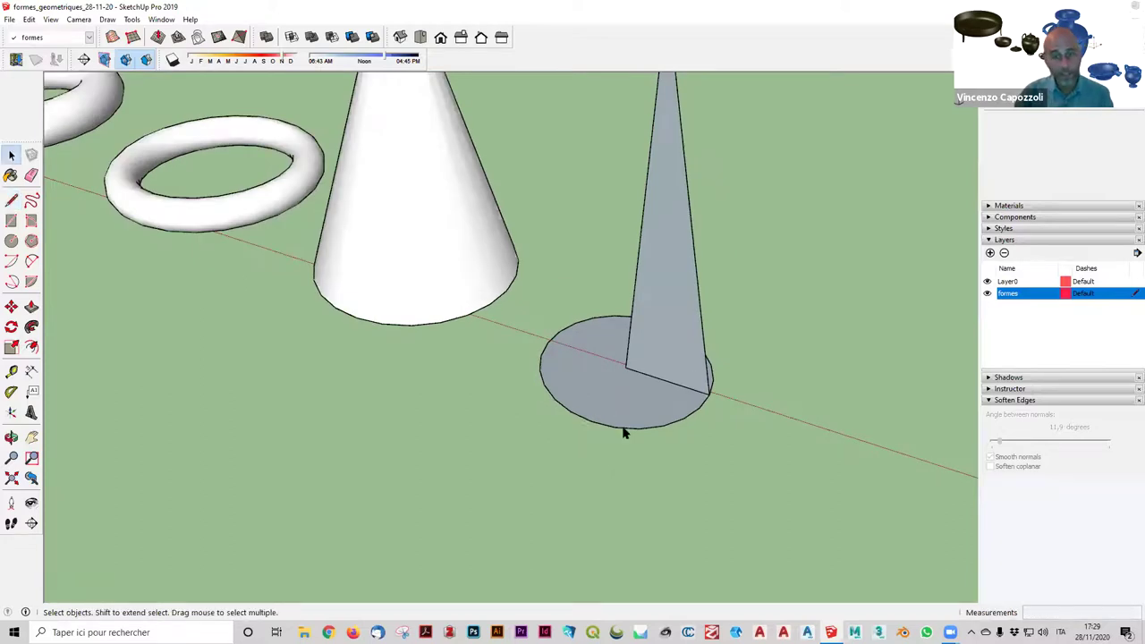
Select the disc's outer edge and Follow Me the triangle around it into a slim cone.
left_click(624, 427)
left_click(623, 440)
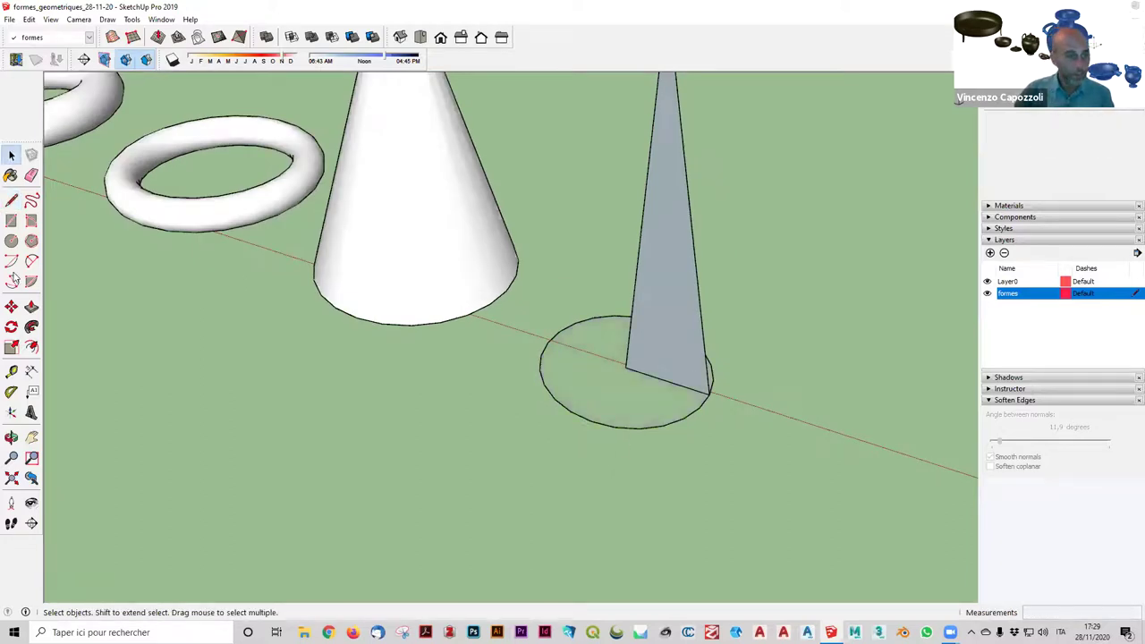
left_click(624, 428)
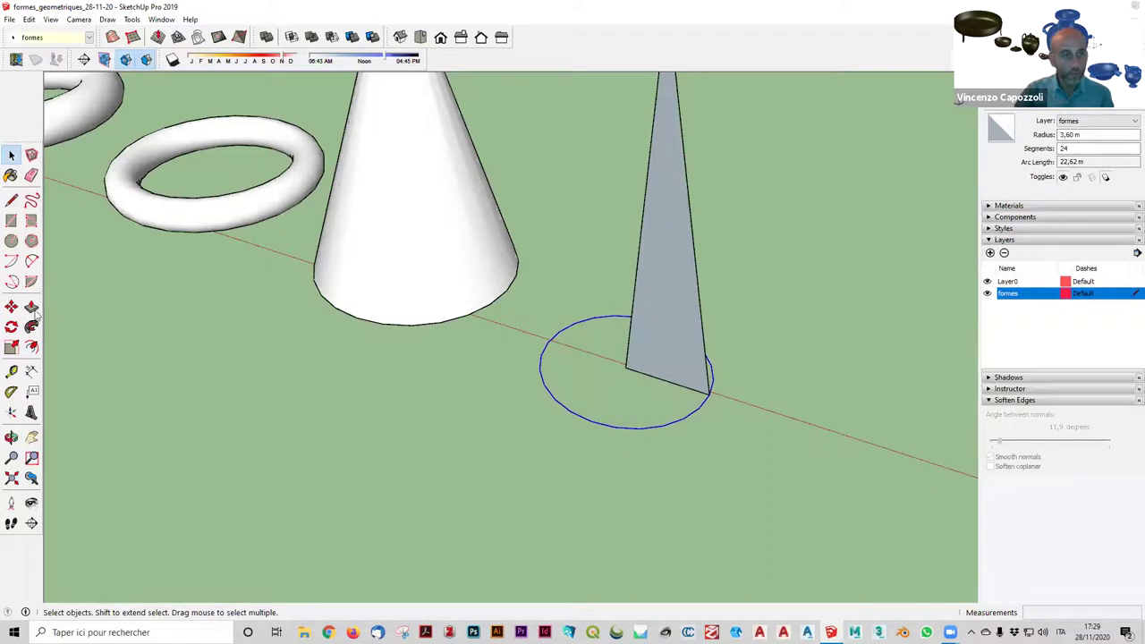
left_click(31, 327)
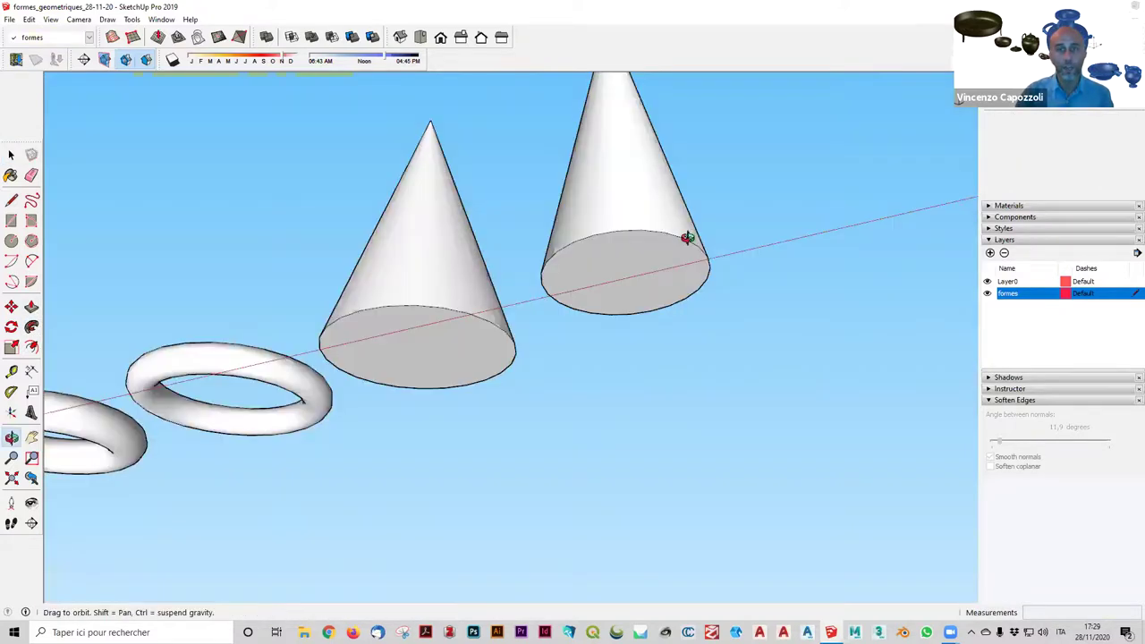
left_click(687, 238)
Orbit around the new slim cone to check it from above, below and the side.
middle_click_drag(687, 238, 663, 31)
left_click_drag(664, 30, 654, 450)
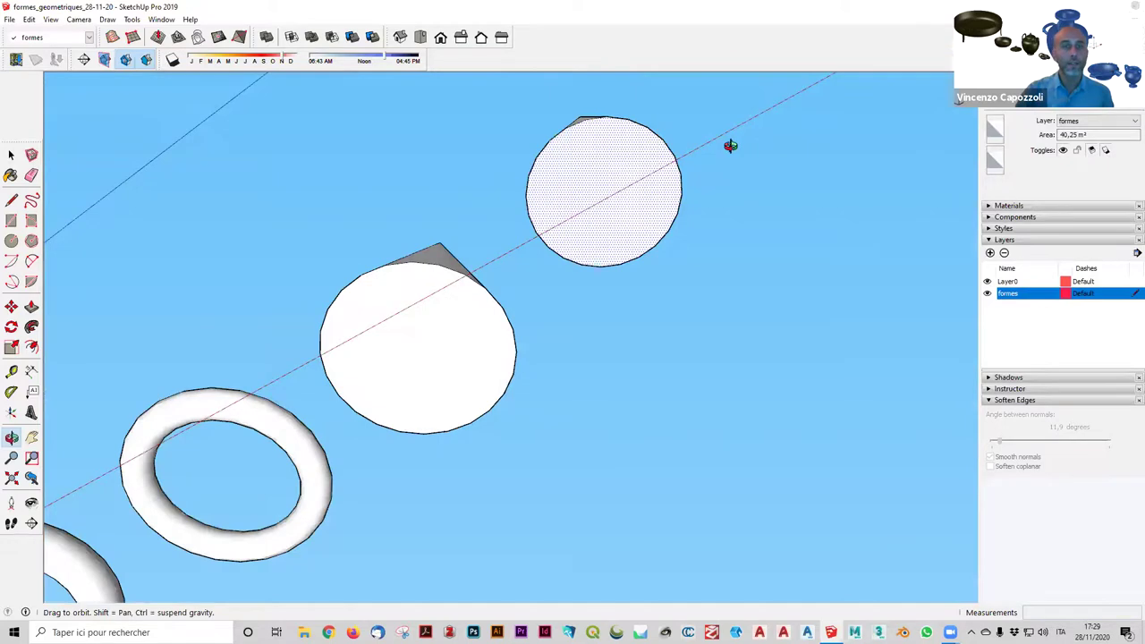
left_click_drag(728, 146, 818, 388)
left_click_drag(776, 200, 639, 107)
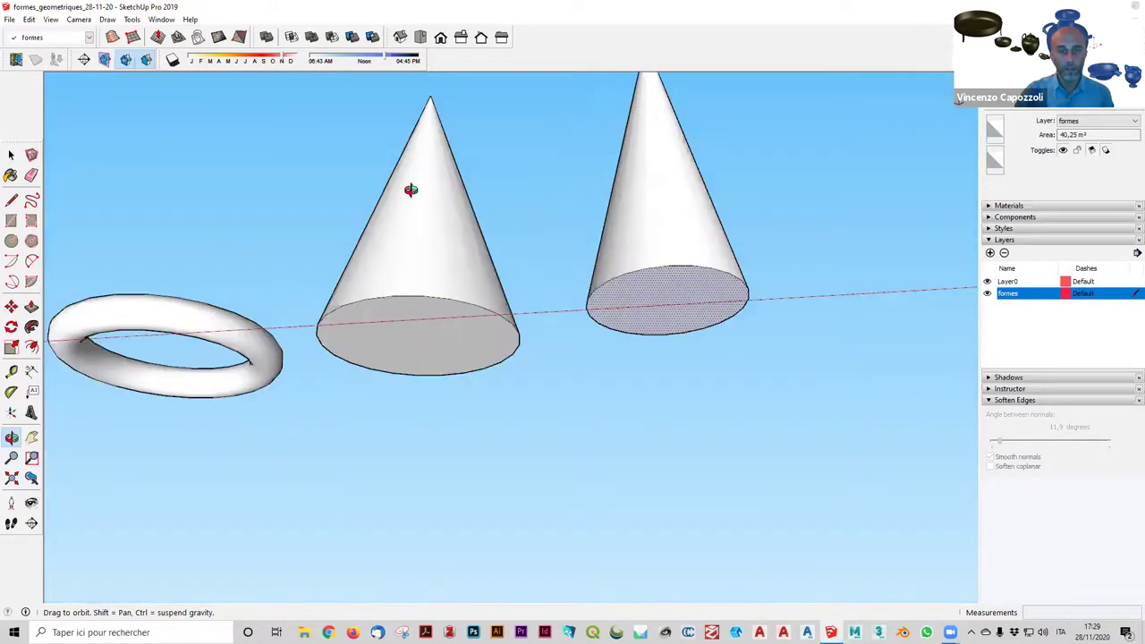
left_click_drag(408, 189, 779, 388)
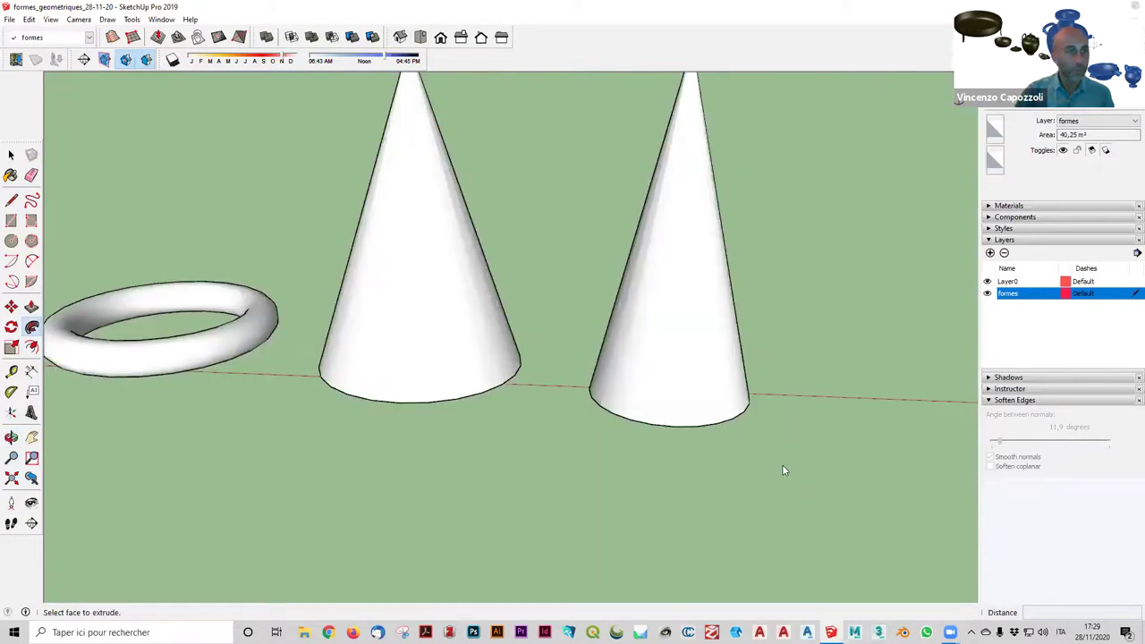
scroll(782, 465, "down", 3)
key("b")
key("space")
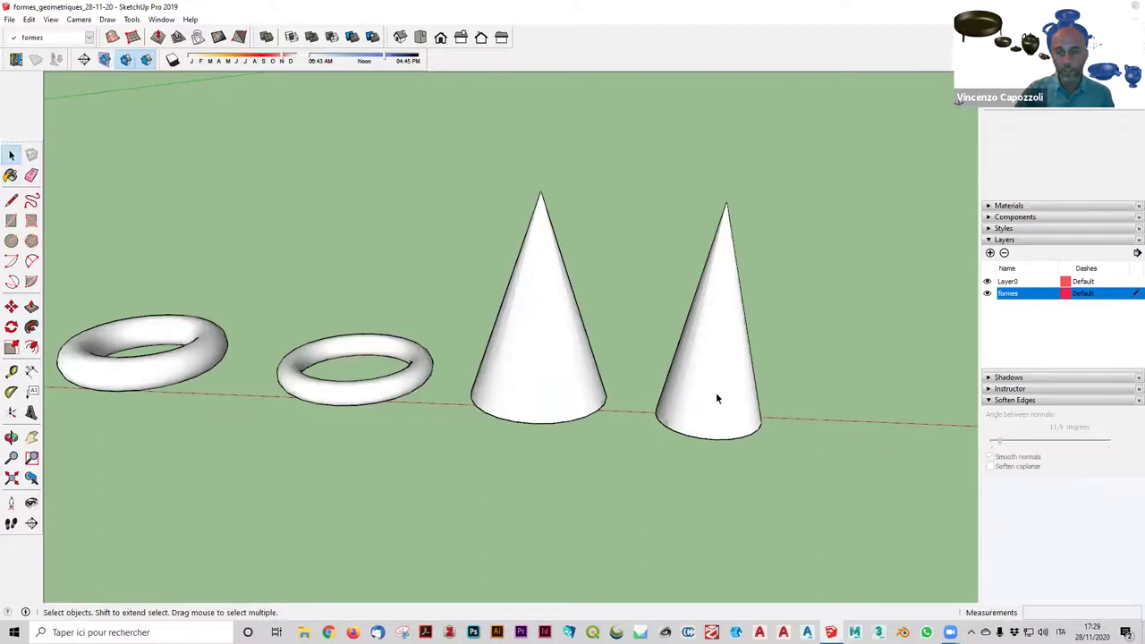
Make the slim cone a group and pull back to see the full row.
right_click(715, 392)
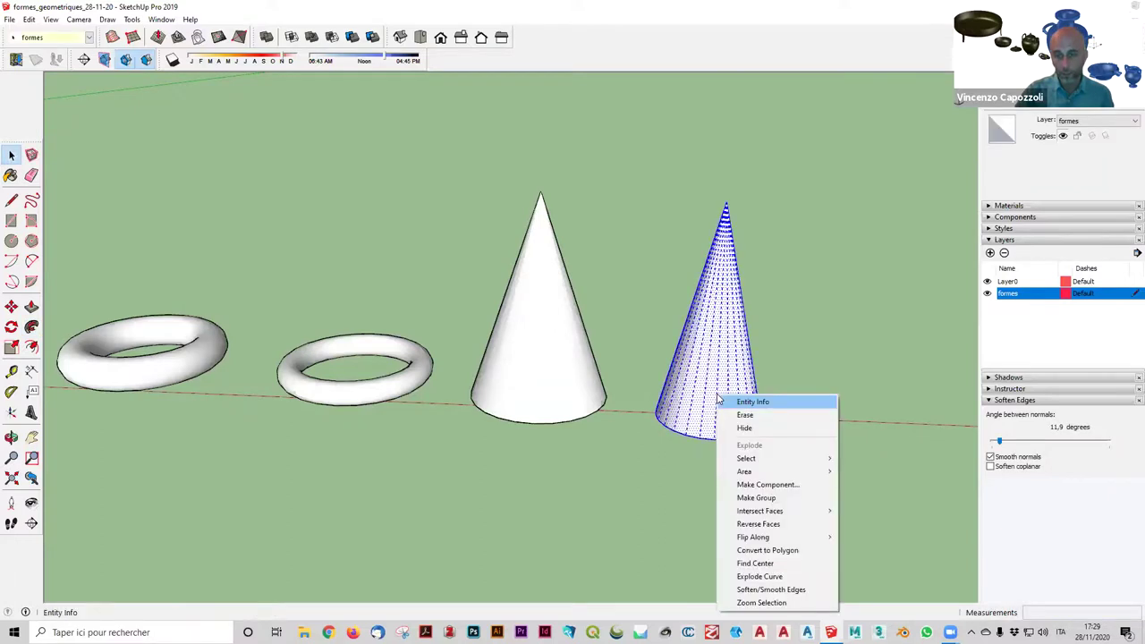
left_click(775, 498)
middle_click_drag(866, 308, 844, 320)
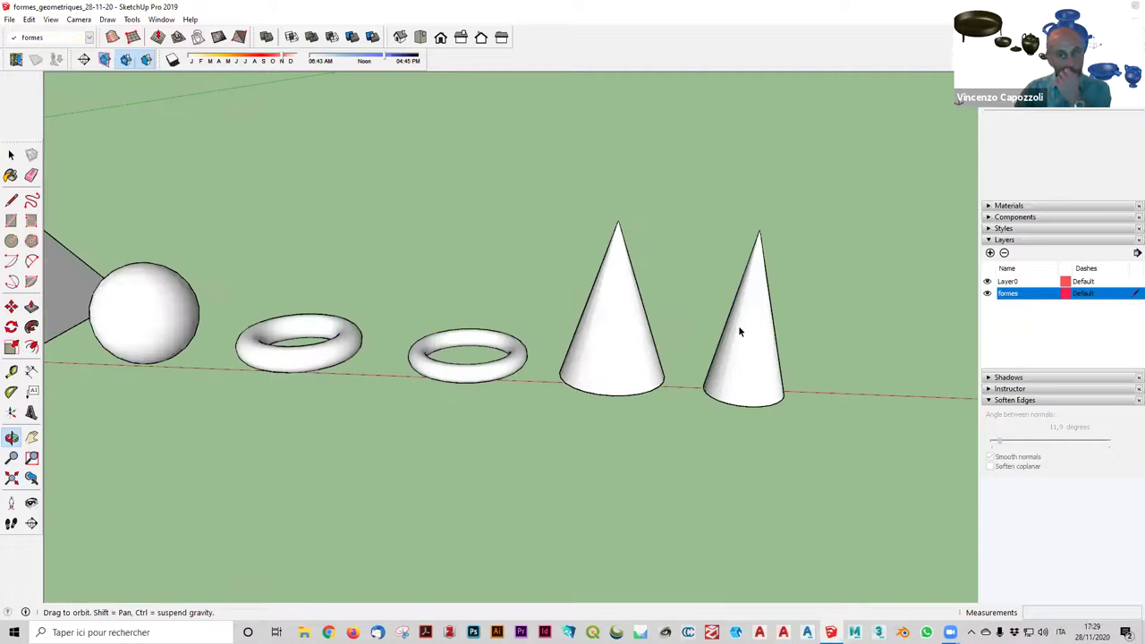
scroll(769, 394, "down", 3)
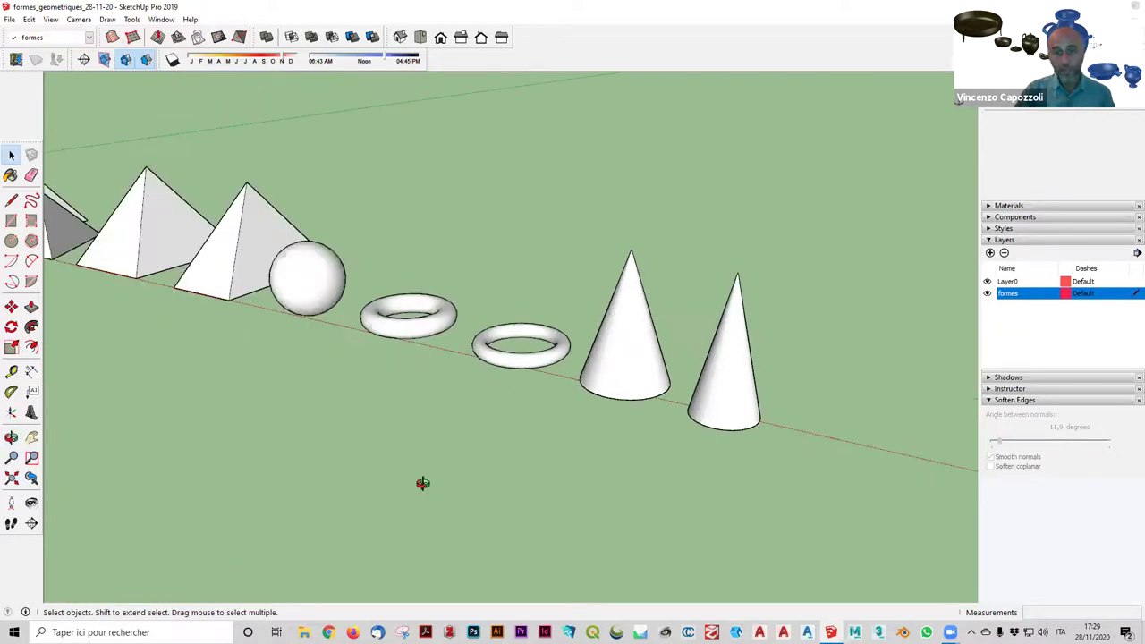
middle_click_drag(421, 481, 557, 511)
left_click_drag(518, 502, 514, 498)
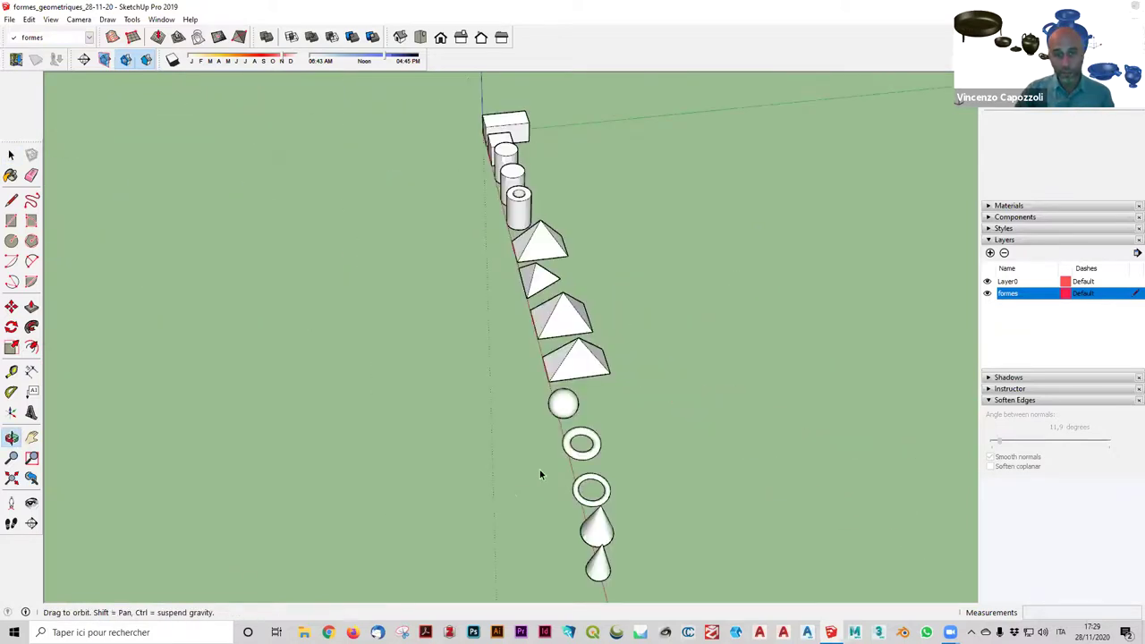
Switch to Top view to show the whole row of shapes from above.
key("space")
left_click(460, 36)
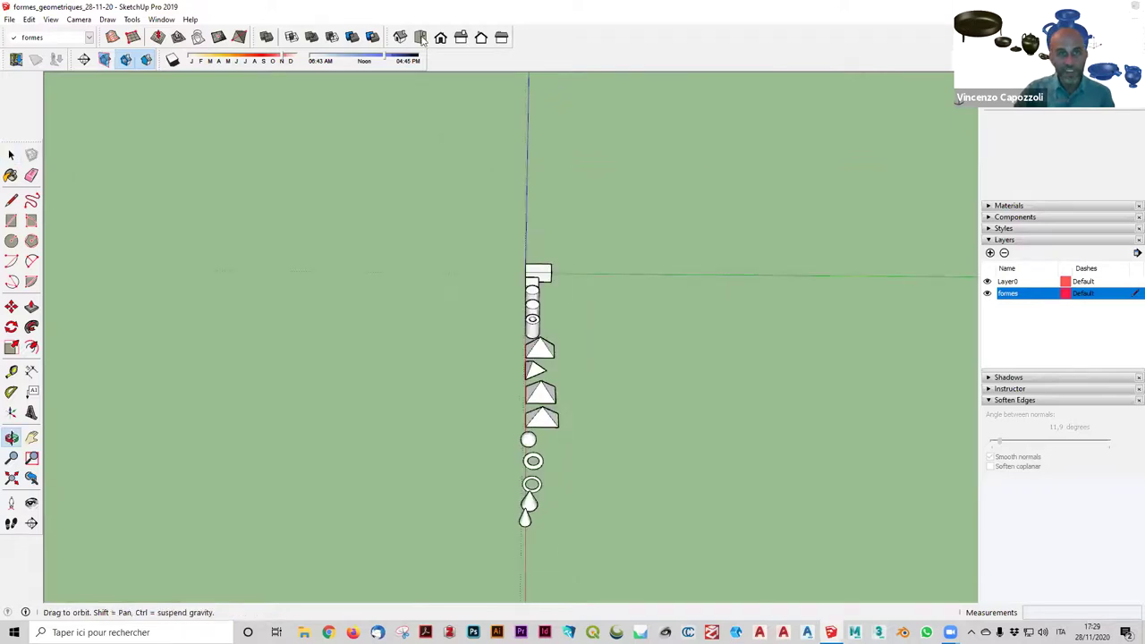
left_click(422, 41)
left_click(422, 40)
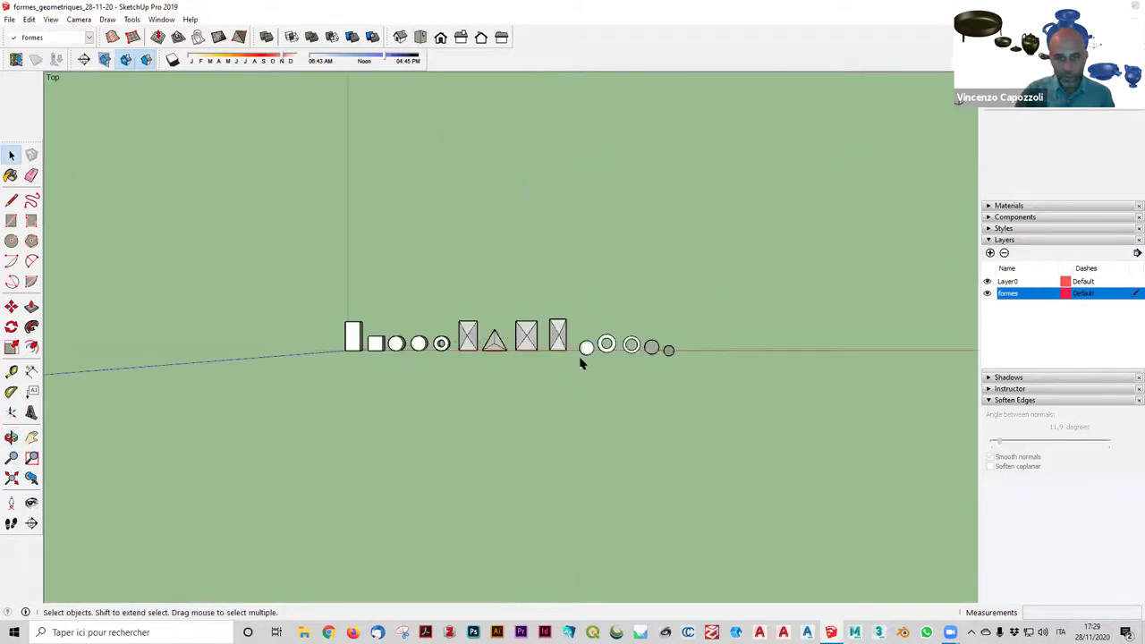
Move the sphere along the green axis into line with the row.
scroll(584, 360, "up", 2)
left_click(468, 347)
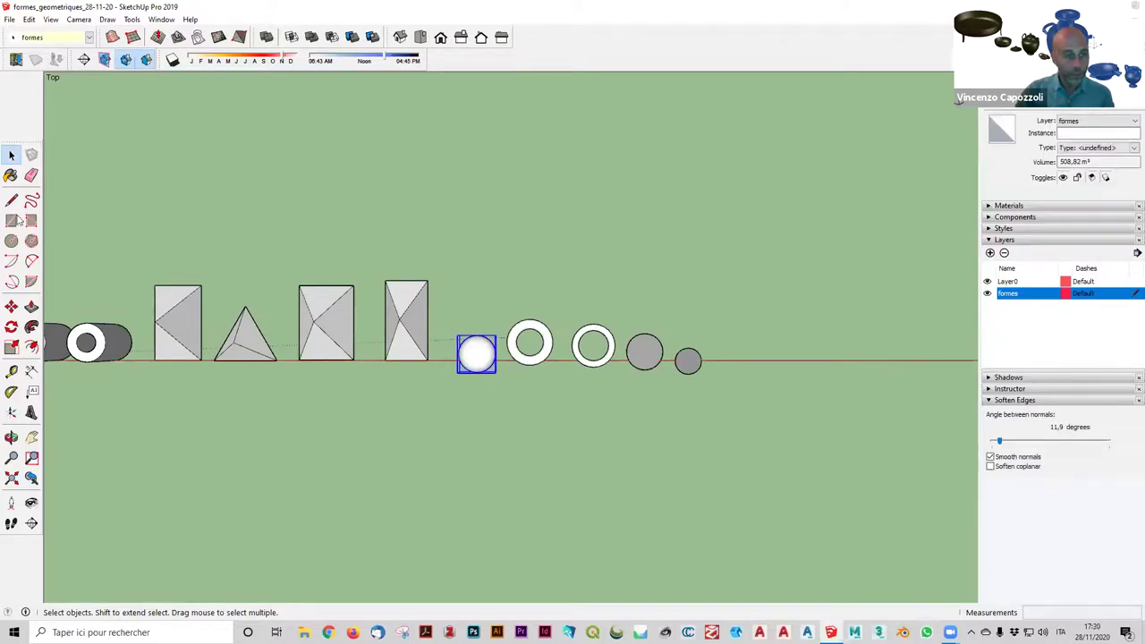
left_click(11, 307)
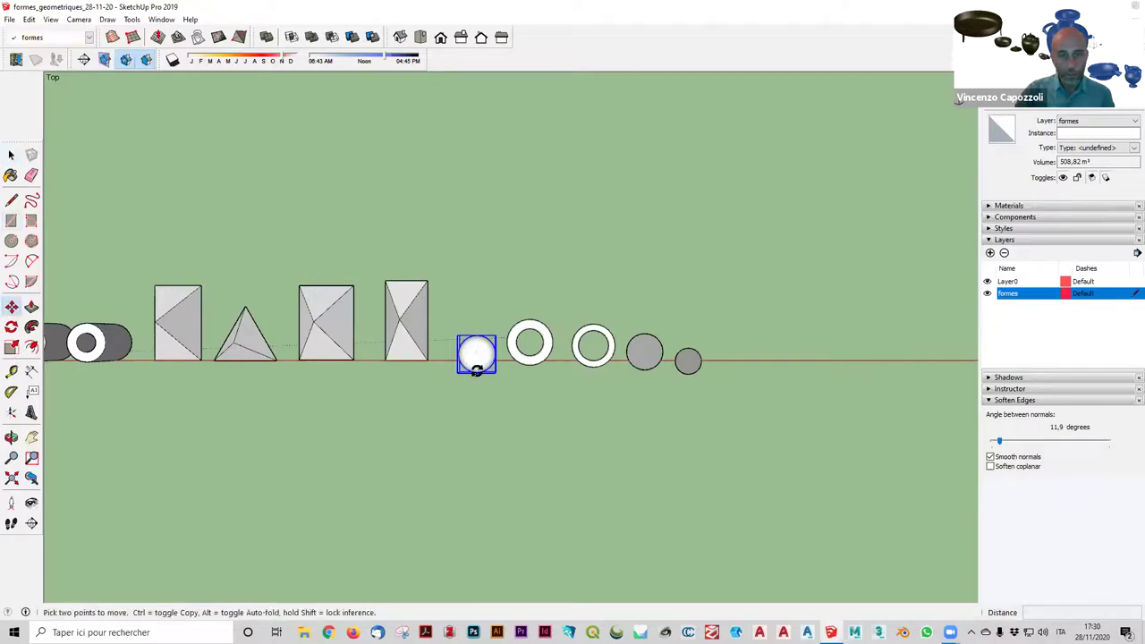
left_click(476, 368)
key("Escape")
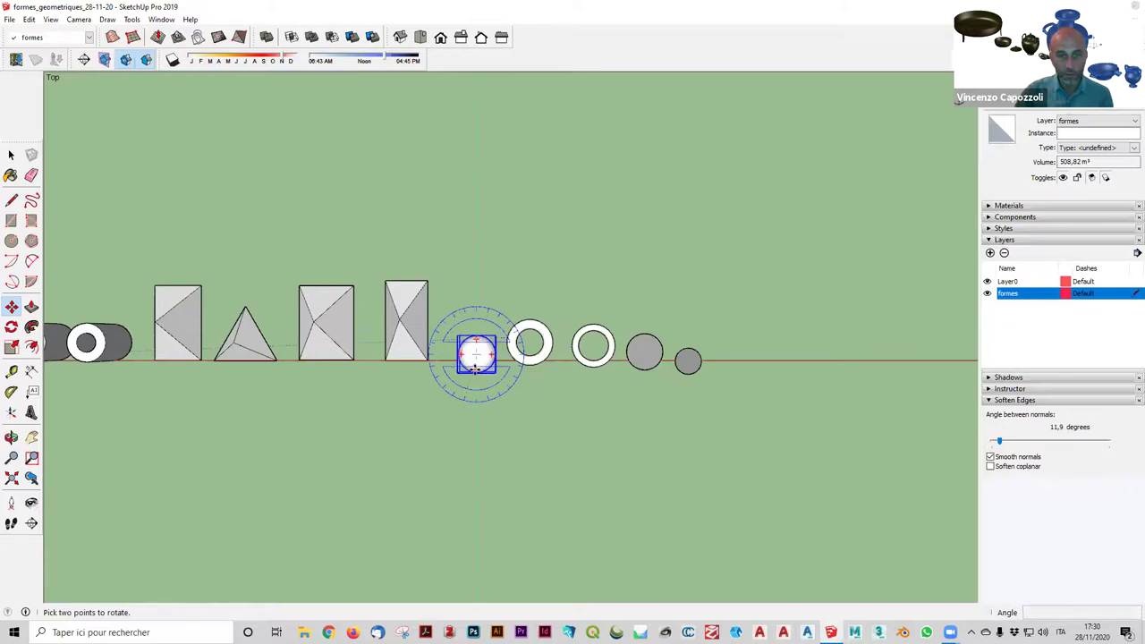
scroll(476, 367, "up", 3)
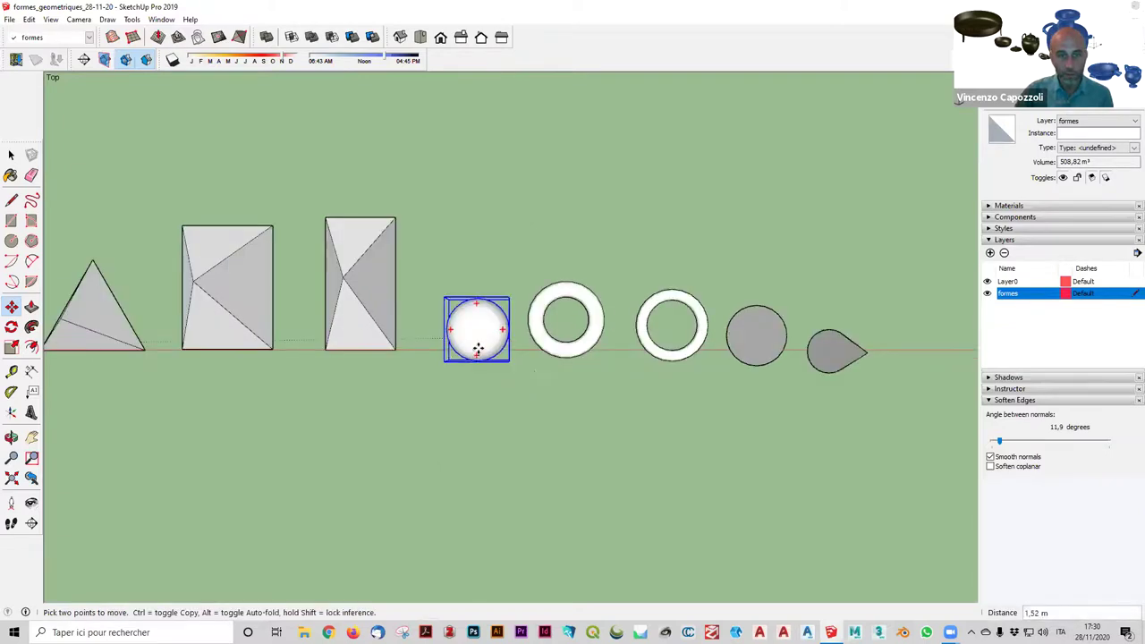
left_click(477, 349)
left_click(567, 356)
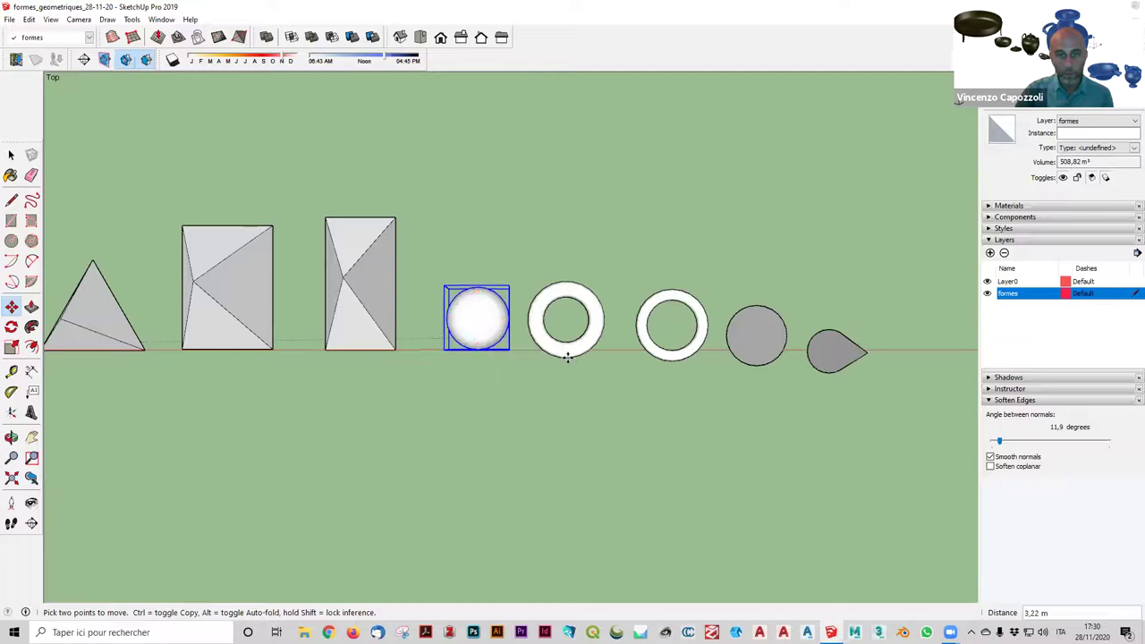
key("Escape")
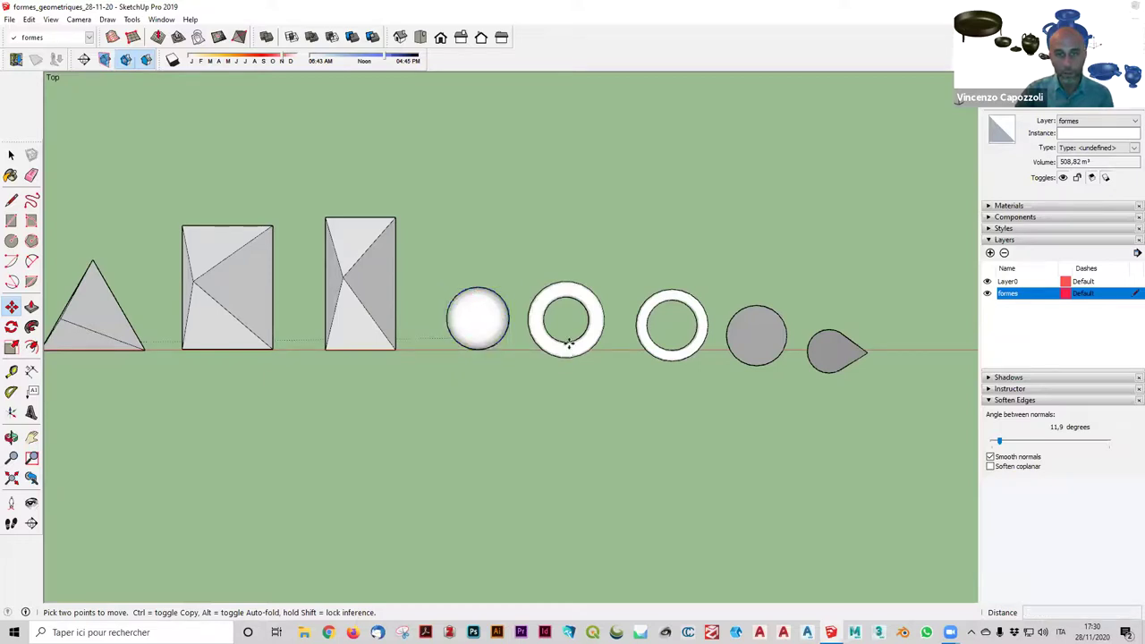
Slide the first and second tori into line with the row, then view it in perspective.
left_click(568, 343)
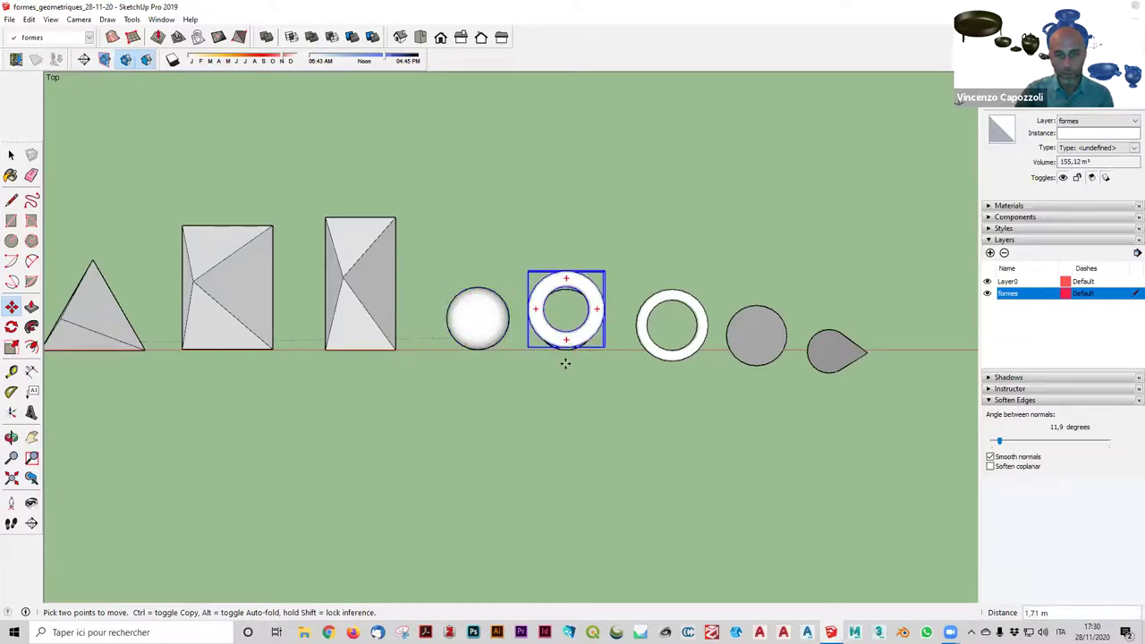
scroll(565, 363, "up", 2)
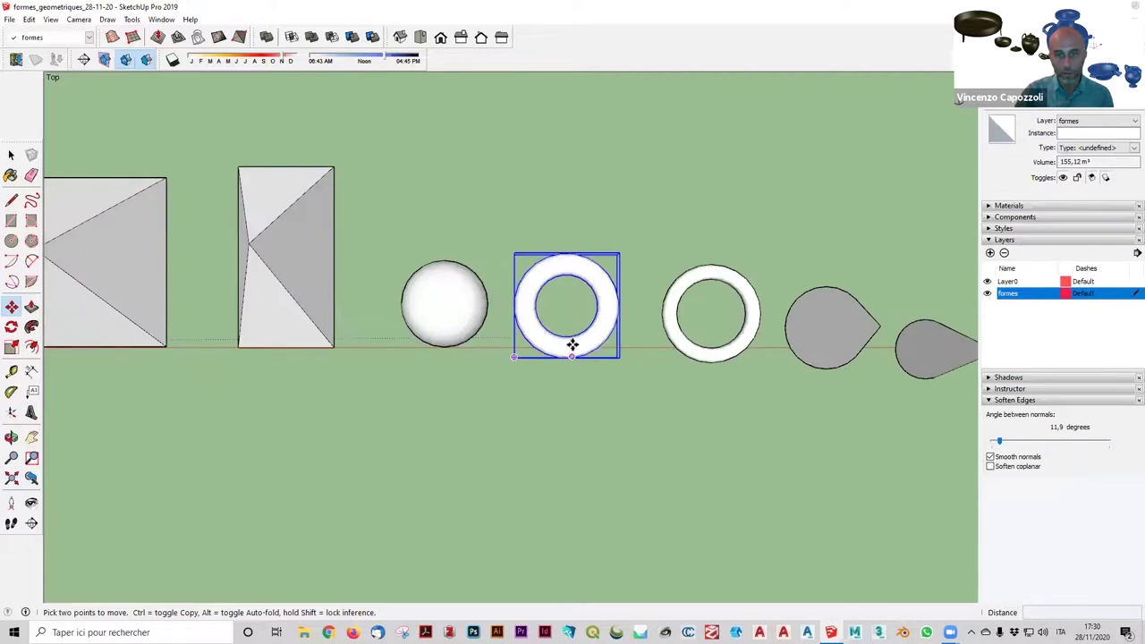
left_click(572, 336)
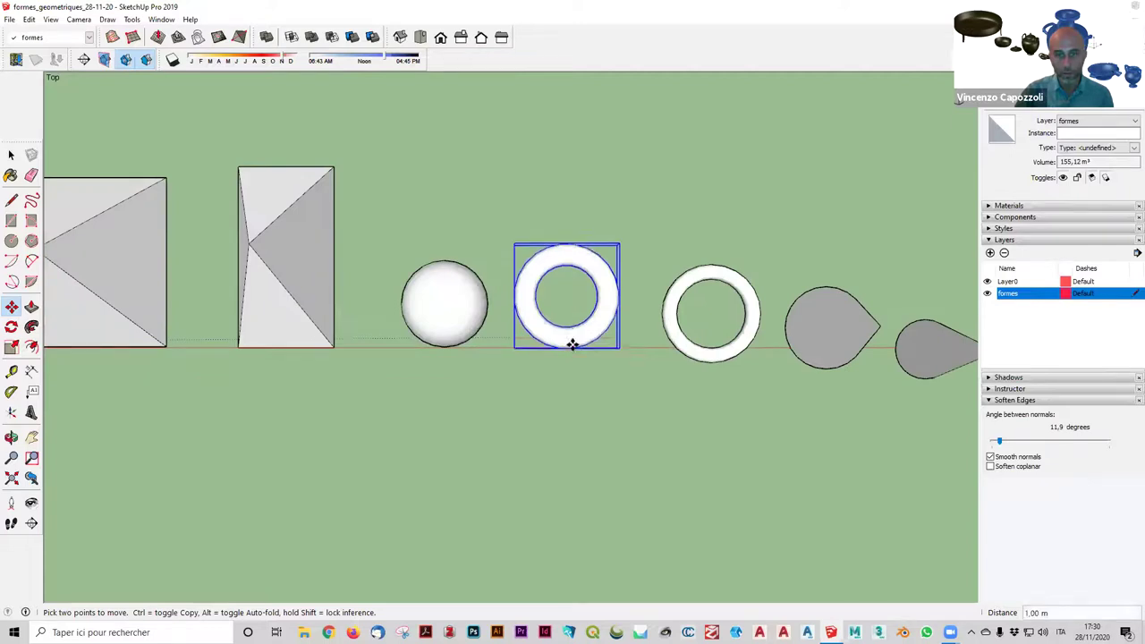
left_click(718, 340)
left_click(756, 376)
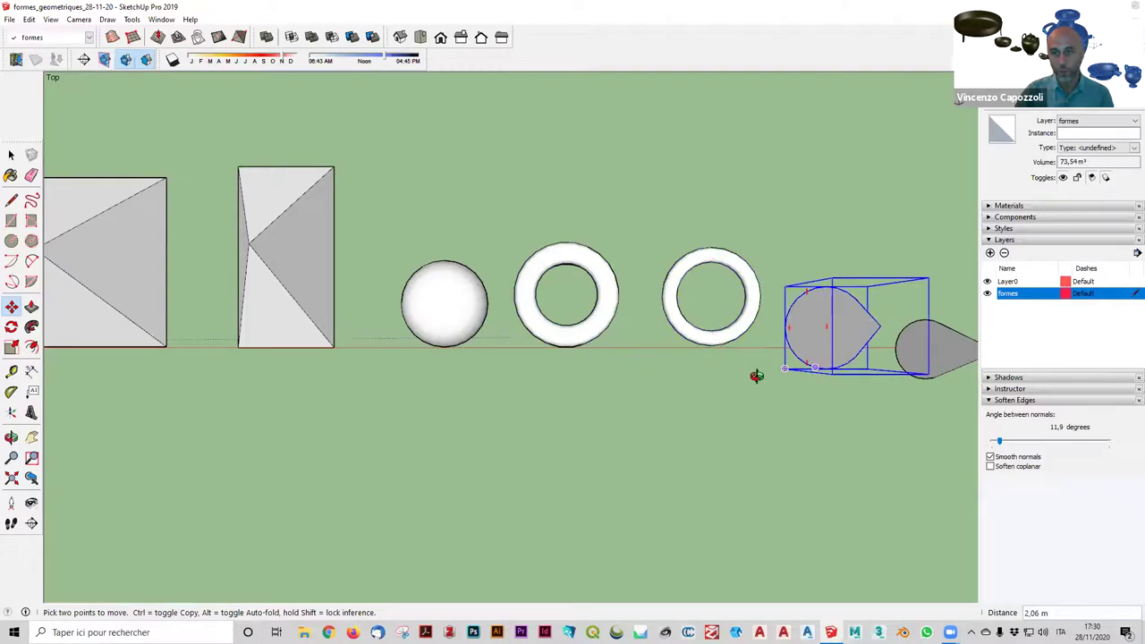
middle_click_drag(757, 376, 794, 388)
scroll(884, 417, "down", 3)
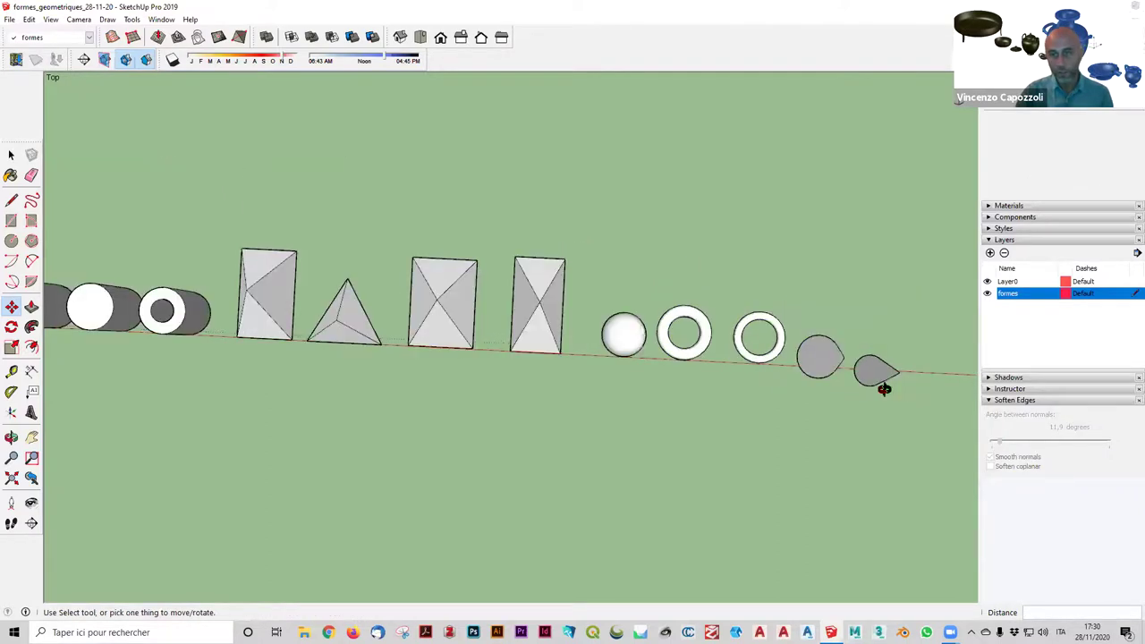
middle_click_drag(879, 384, 775, 307)
middle_click_drag(790, 199, 949, 442)
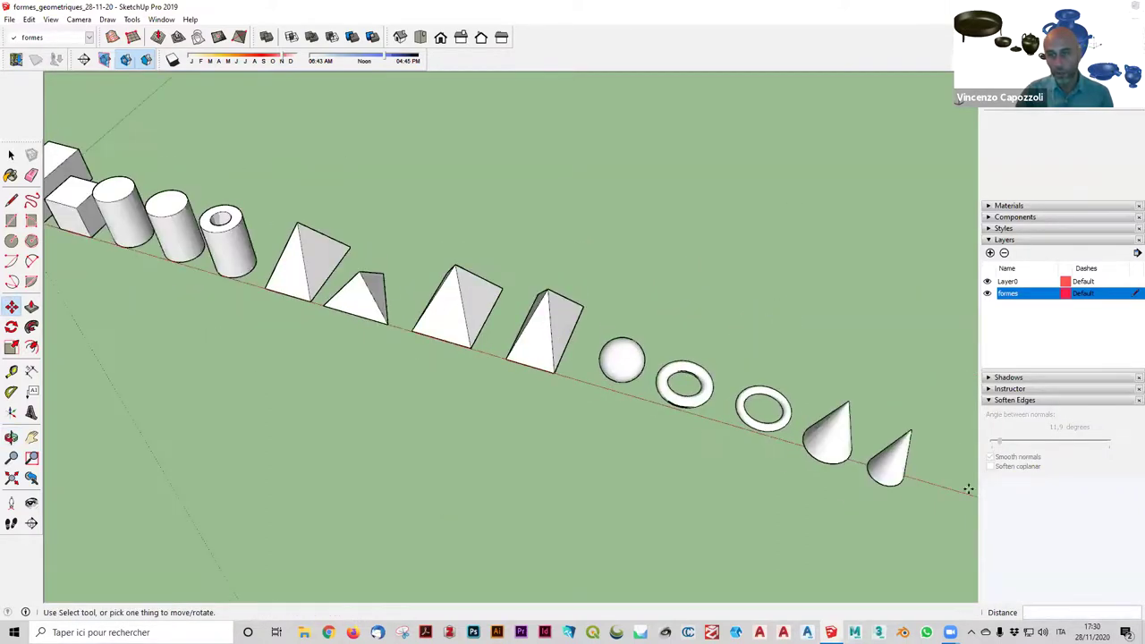
Move the slim cone about 3,09 m along the red axis, spaced after the first cone, then choose a 3-sided Polygon.
middle_click_drag(800, 514, 822, 354)
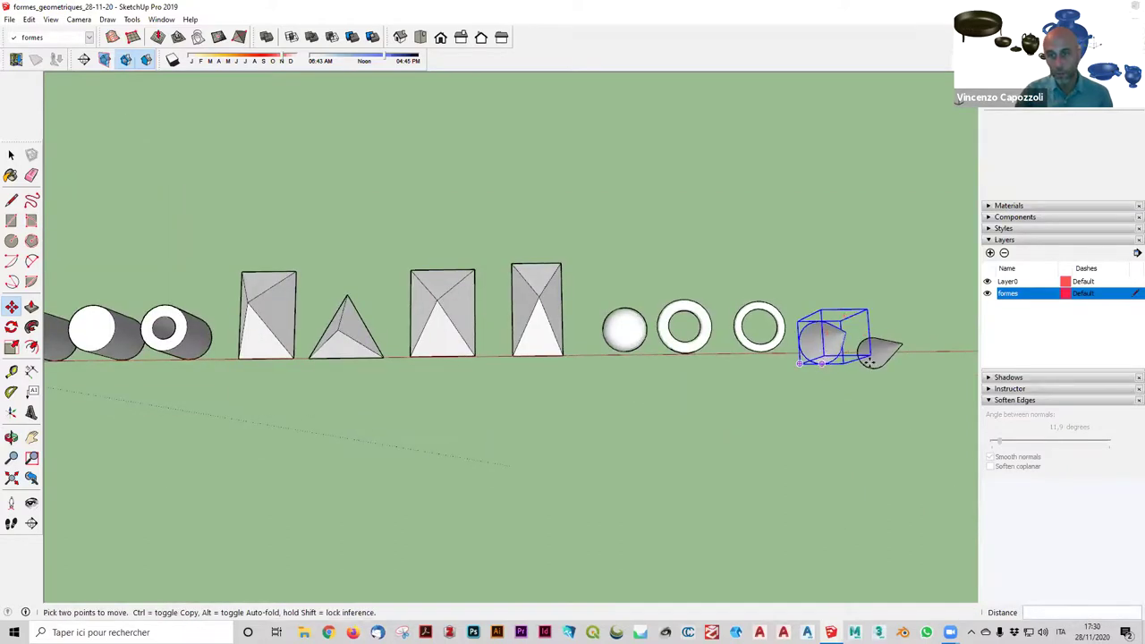
left_click(866, 361)
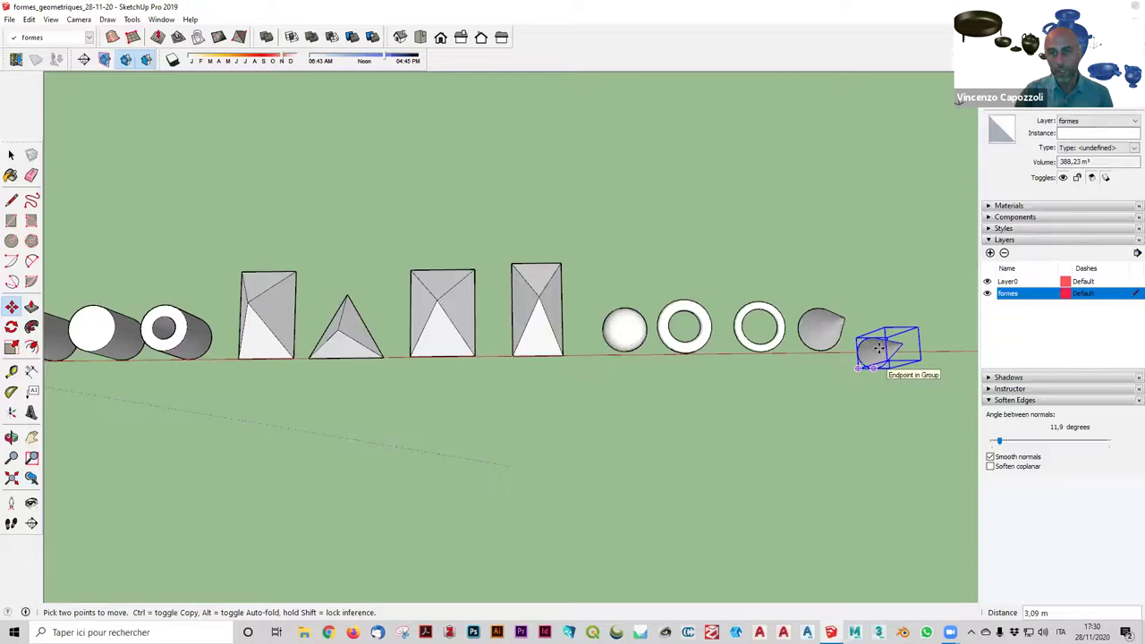
middle_click_drag(777, 417, 322, 343)
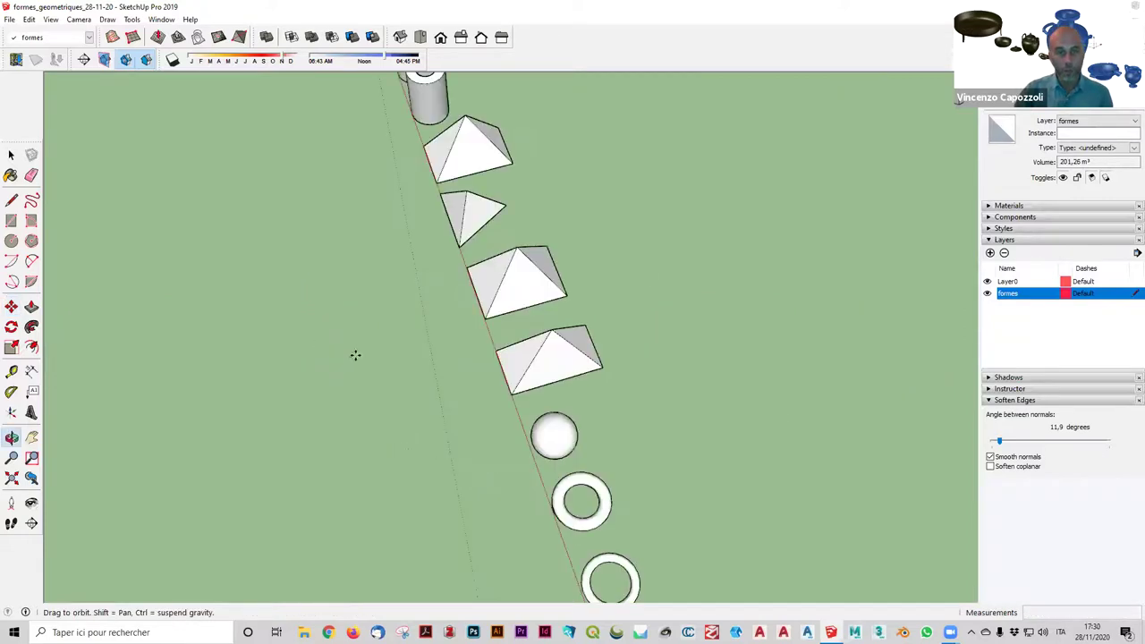
scroll(646, 274, "down", 5)
mouse_move(670, 411)
middle_mouse_down()
mouse_move(701, 399)
mouse_move(605, 454)
middle_mouse_up()
scroll(595, 462, "up", 3)
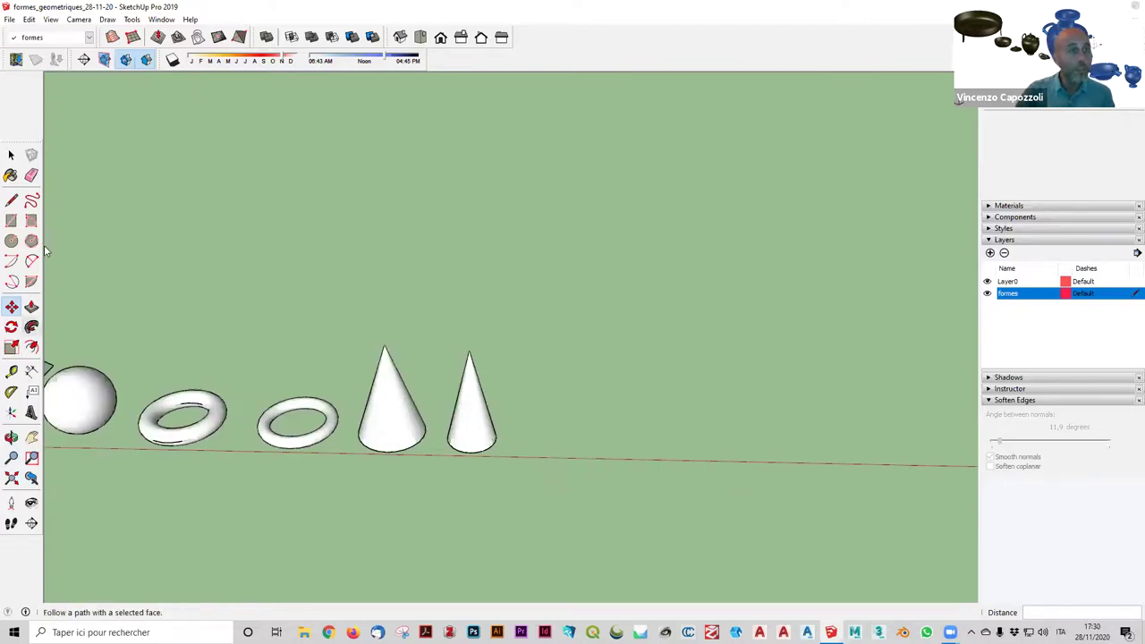
left_click(33, 242)
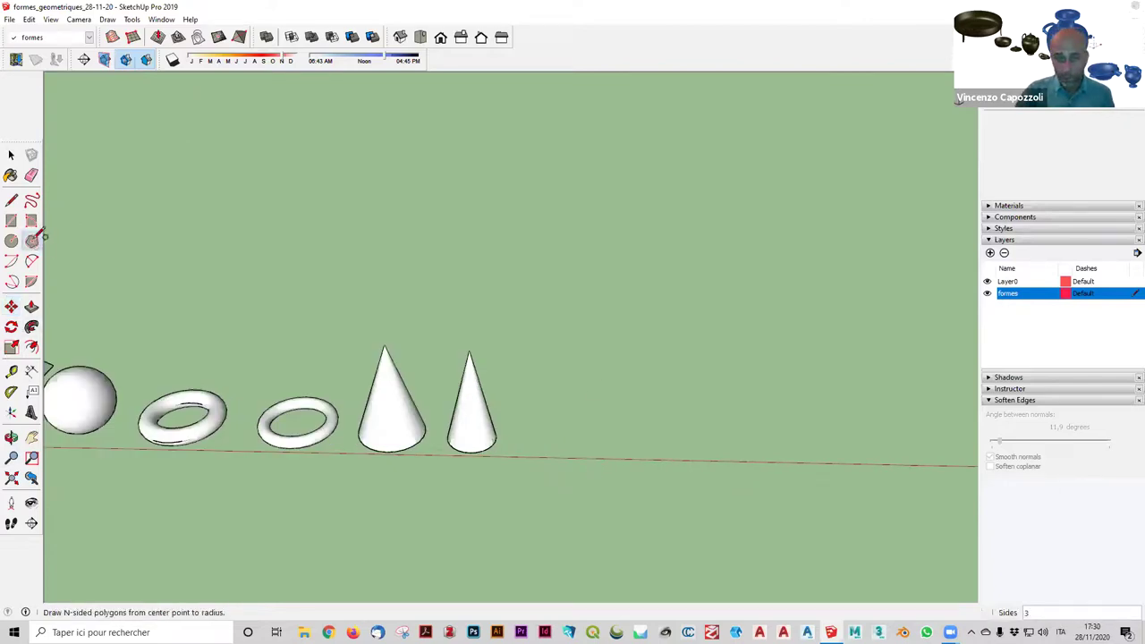
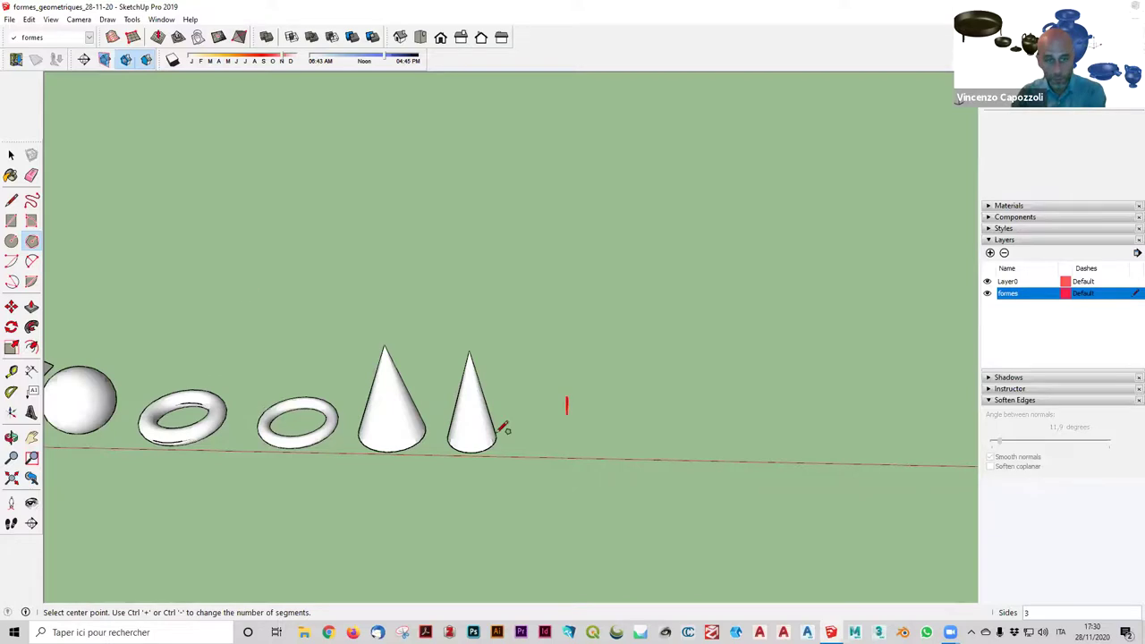
Draw an upright rectangle just past the smaller cone at the end of the row.
middle_click_drag(503, 429, 480, 426)
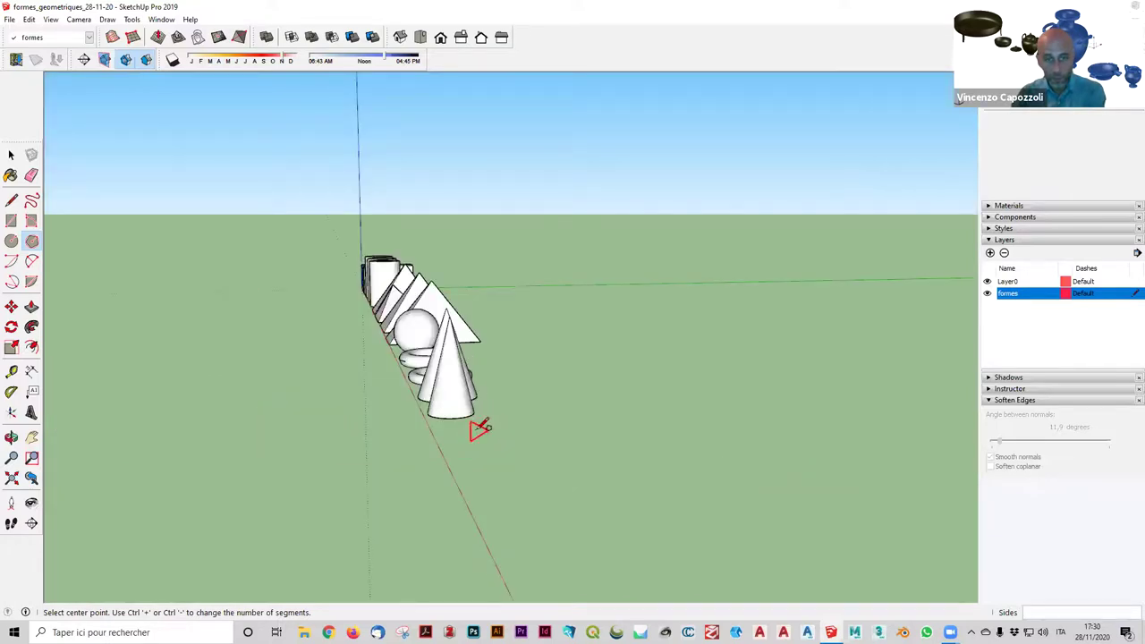
left_click_drag(478, 436, 490, 437)
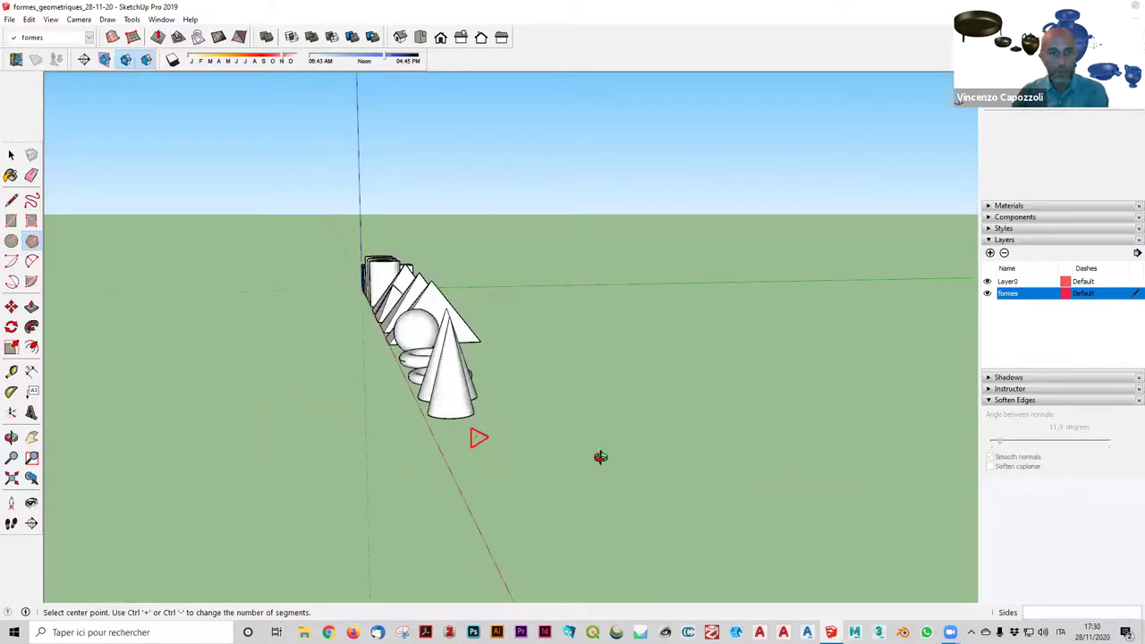
middle_click_drag(884, 357, 746, 567)
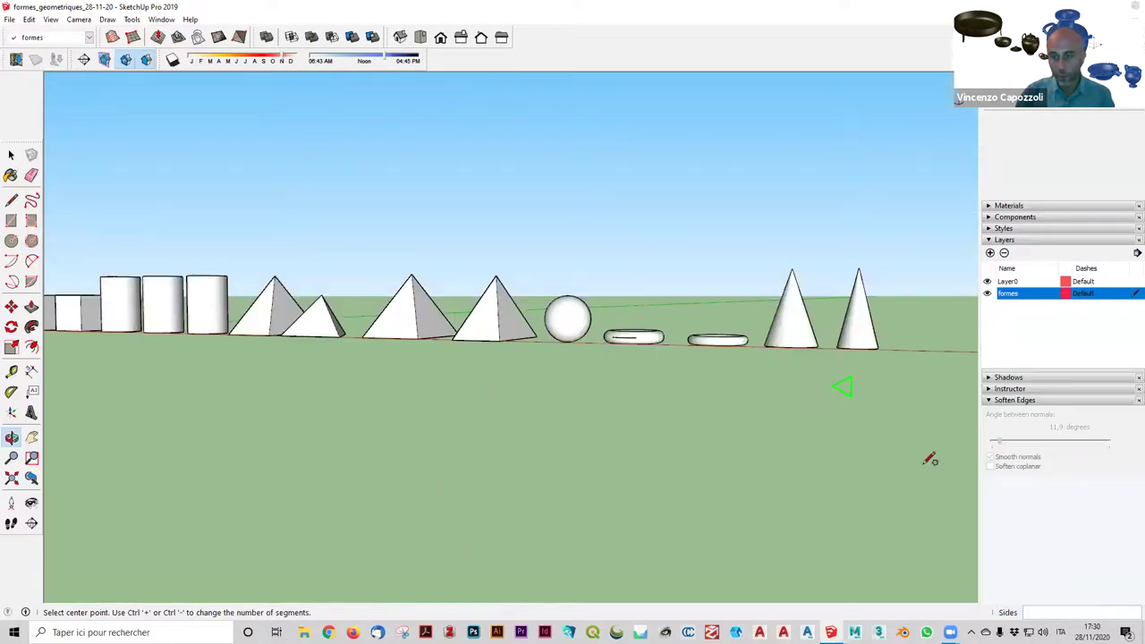
middle_click_drag(928, 460, 754, 402)
scroll(747, 418, "down", 2)
left_click(11, 240)
left_click(10, 220)
scroll(366, 407, "down", 1)
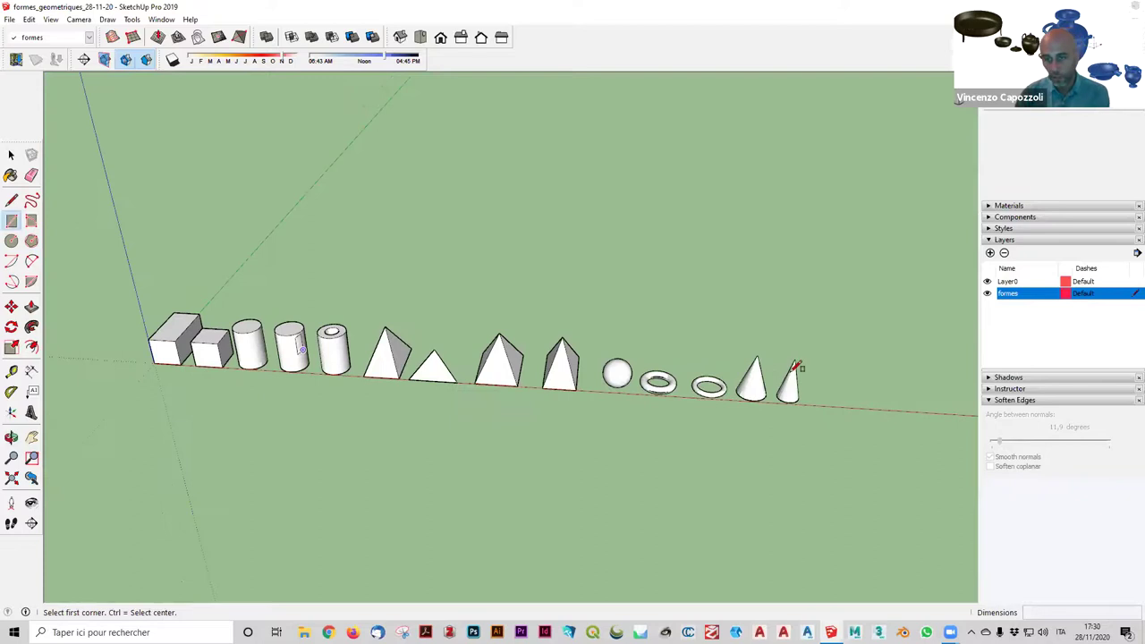
middle_click_drag(795, 367, 782, 360)
scroll(802, 447, "up", 1)
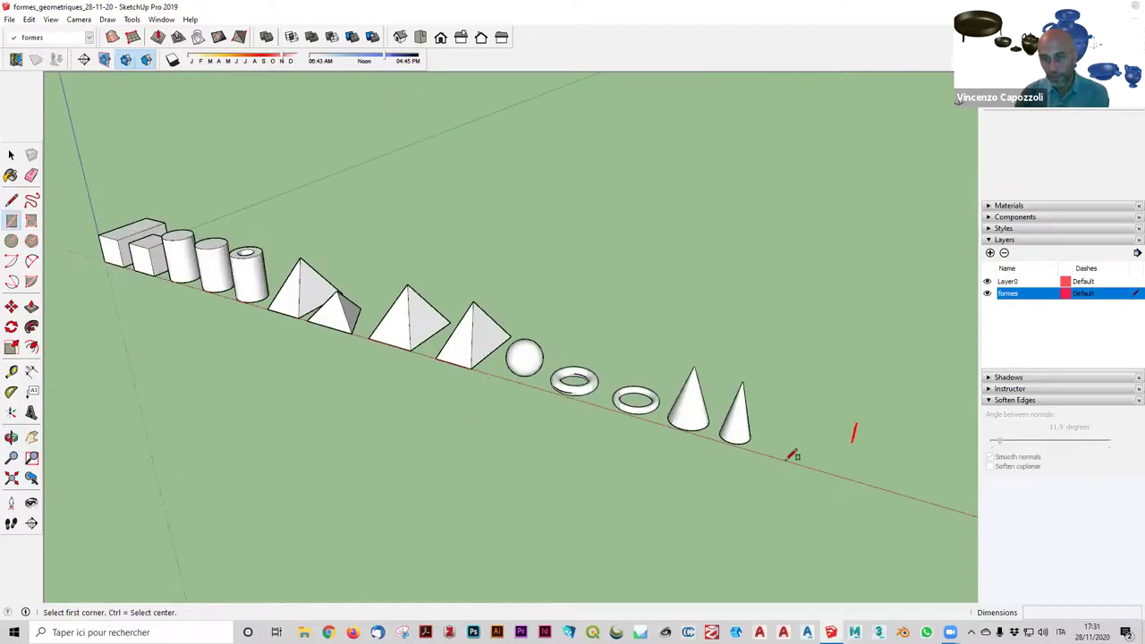
middle_click_drag(787, 435, 784, 434)
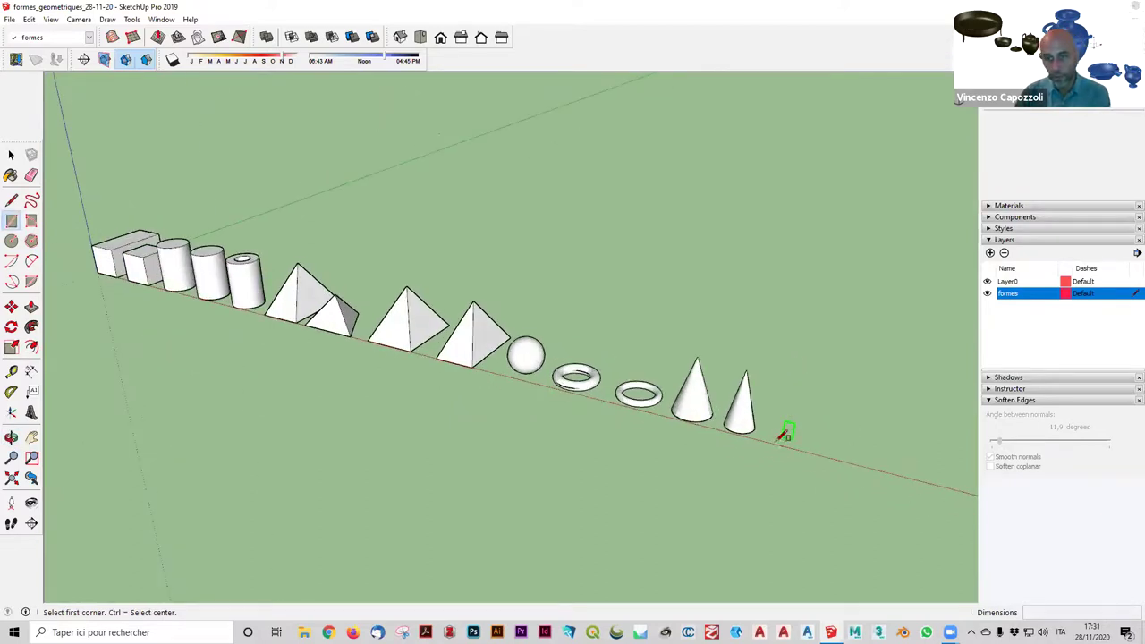
left_click(774, 442)
left_click(839, 383)
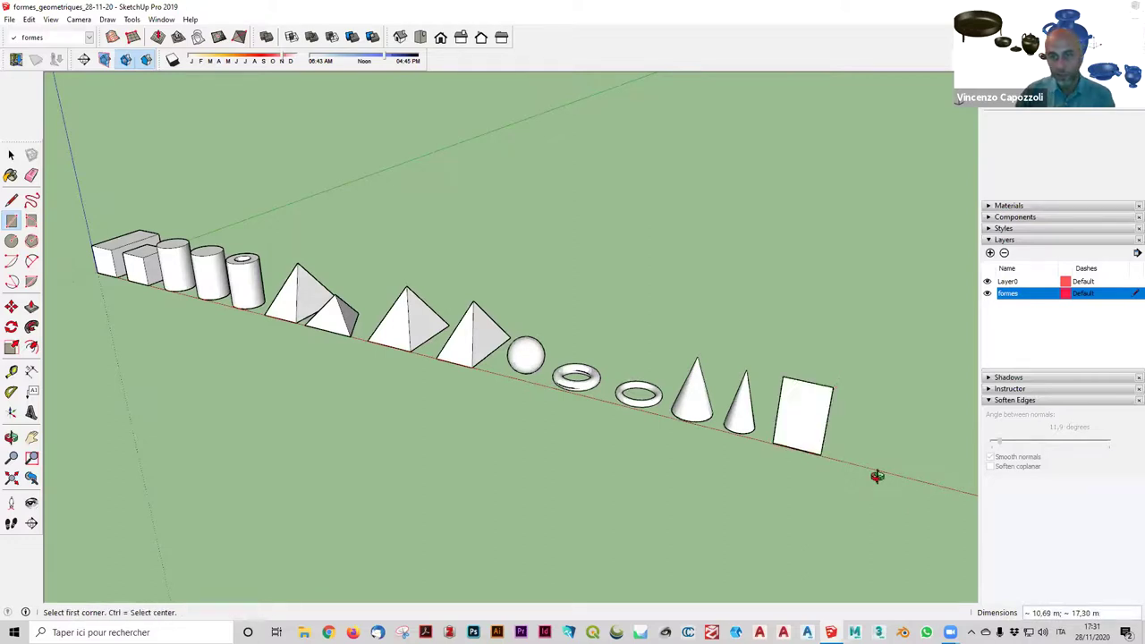
Draw a diagonal edge across the upright rectangle.
middle_click_drag(877, 475, 876, 545)
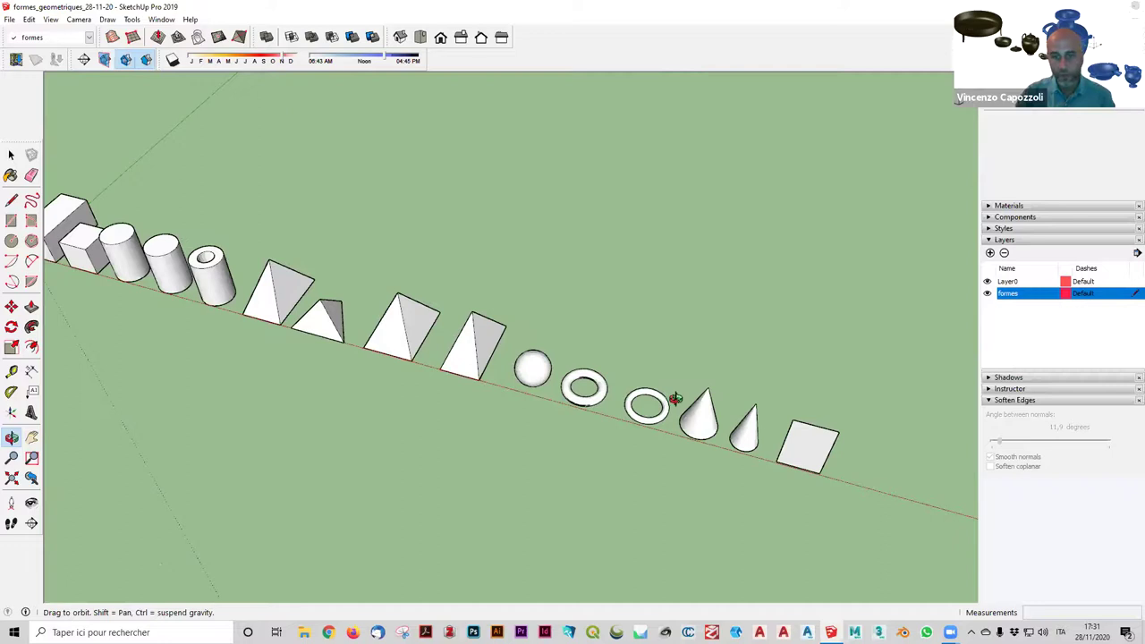
middle_click_drag(672, 402, 790, 409)
mouse_move(751, 509)
middle_mouse_down()
mouse_move(836, 494)
mouse_move(812, 481)
middle_mouse_up()
middle_click_drag(905, 287, 870, 275)
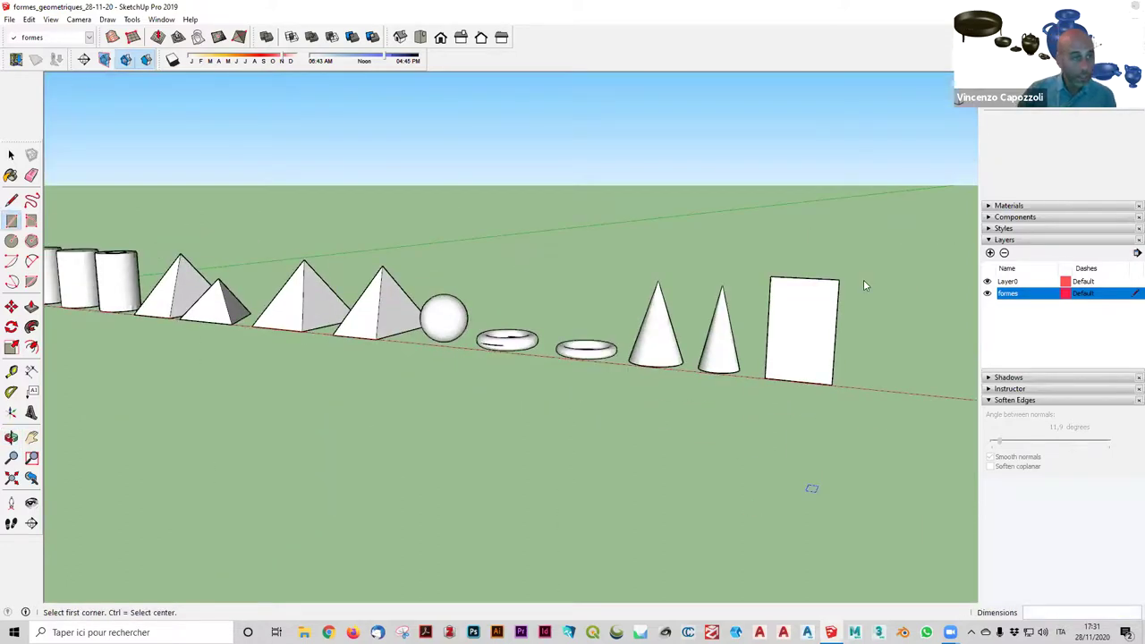
scroll(863, 279, "up", 2)
left_click(11, 202)
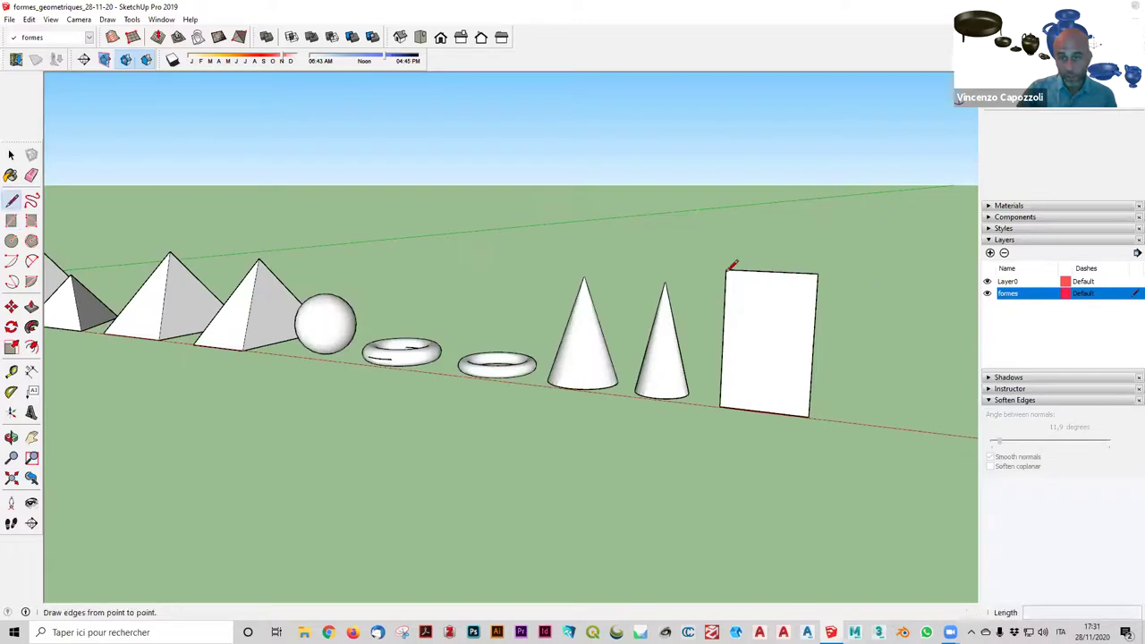
left_click(810, 413)
key("Escape")
Erase the rectangle's right side so only a right-triangle face remains.
key("space")
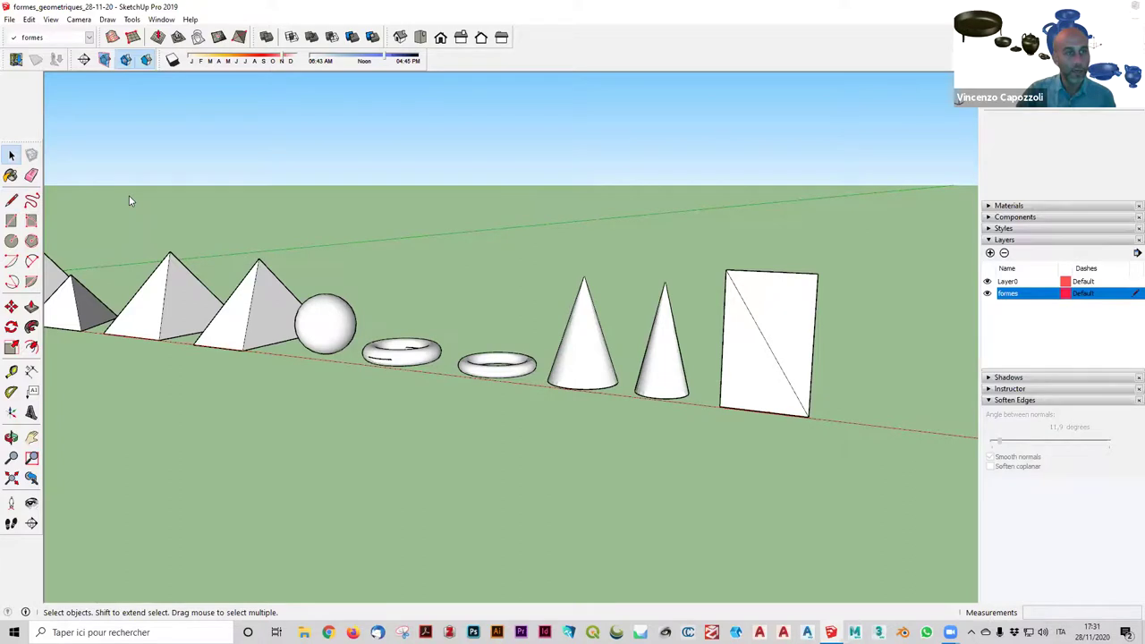
key("e")
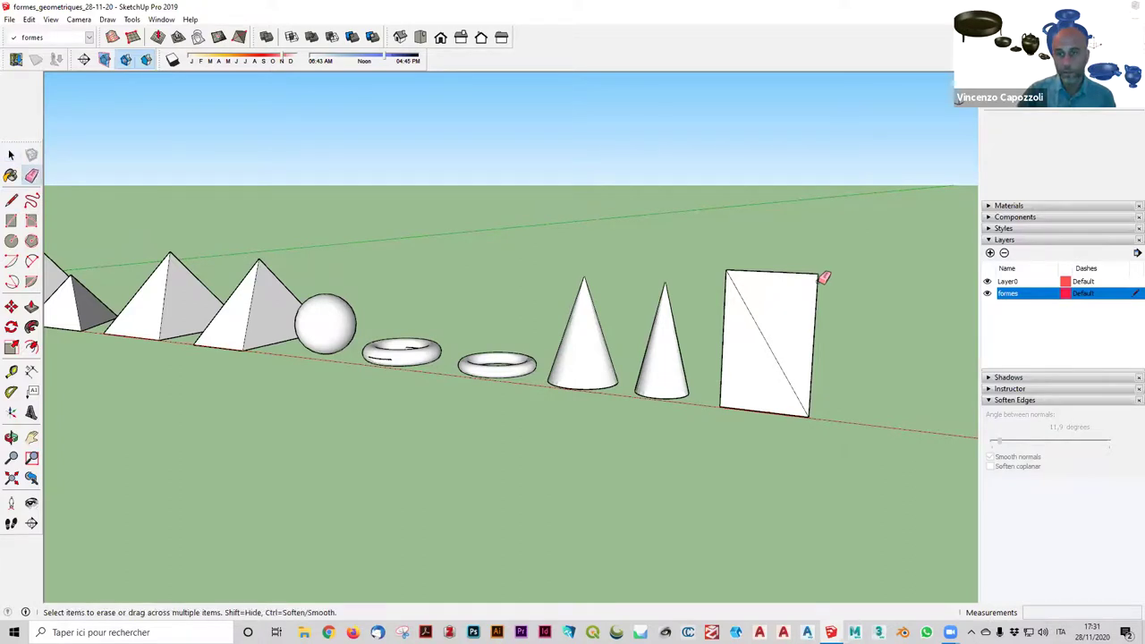
left_click(813, 274)
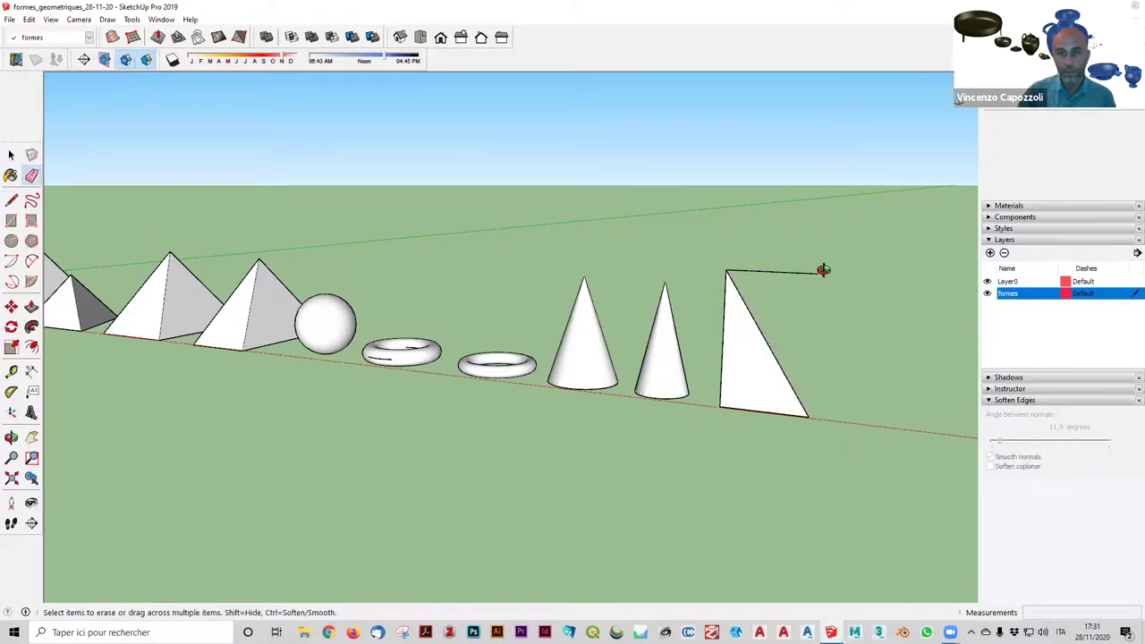
middle_click_drag(823, 270, 881, 244)
scroll(799, 314, "up", 2)
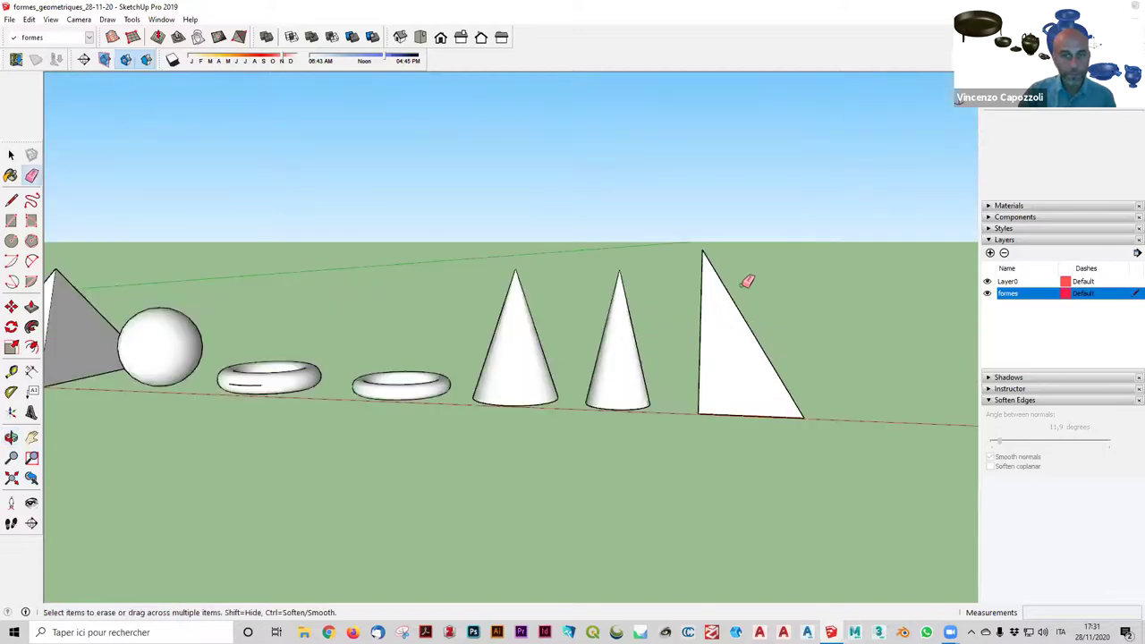
middle_click_drag(592, 617, 613, 454)
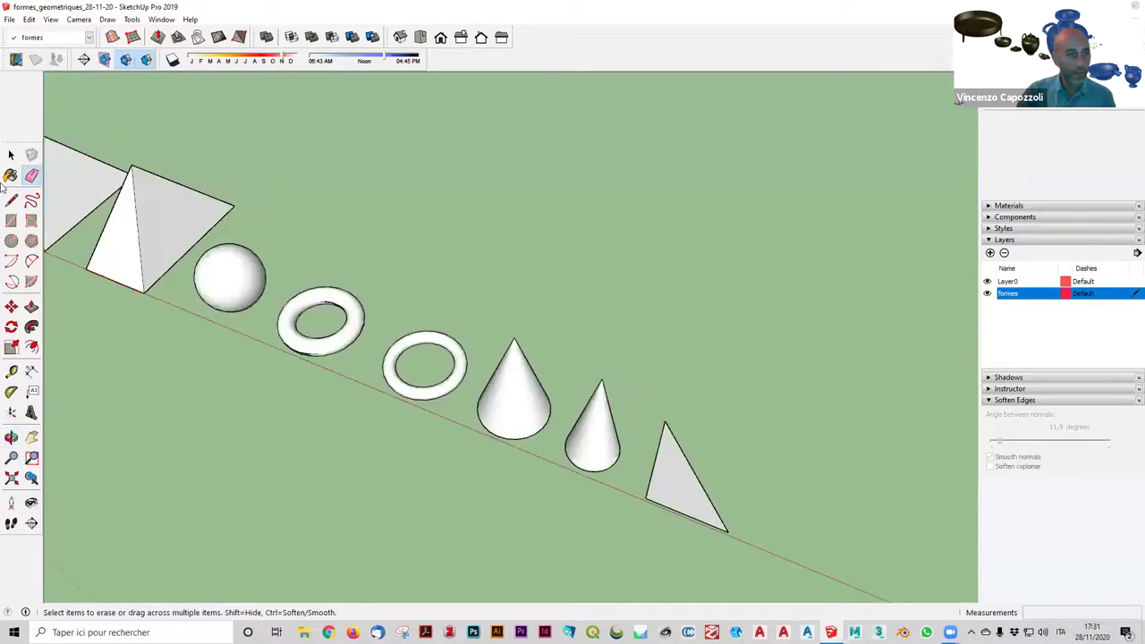
Move the triangle face a little further along the red axis.
key("c")
scroll(634, 488, "down", 2)
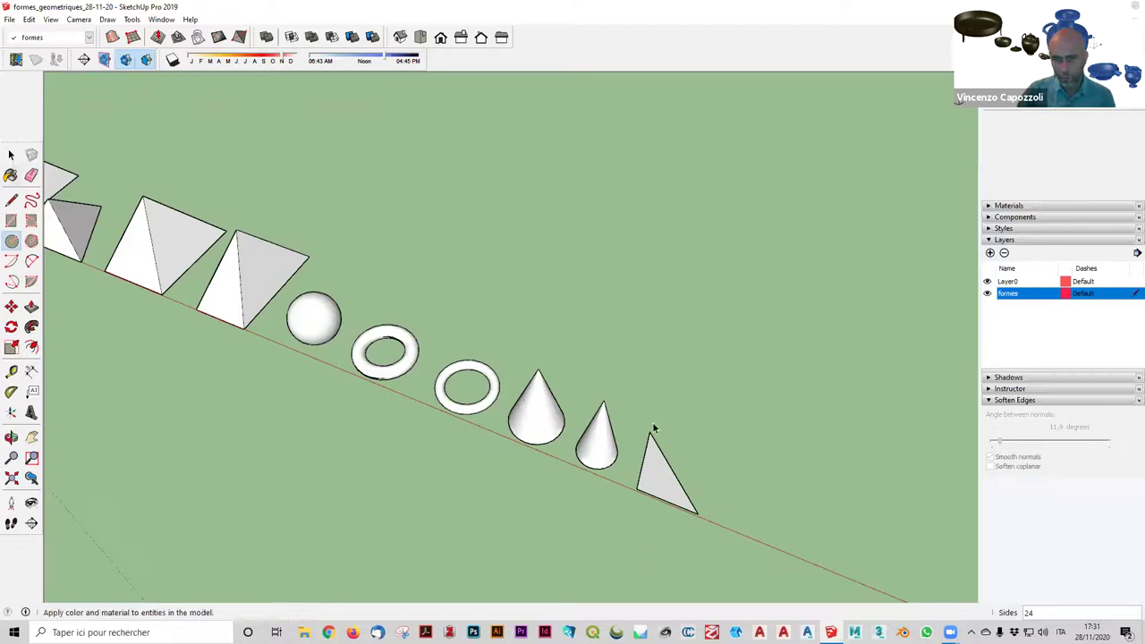
key("space")
left_click(667, 492)
left_click(11, 307)
left_click_drag(642, 490, 687, 511)
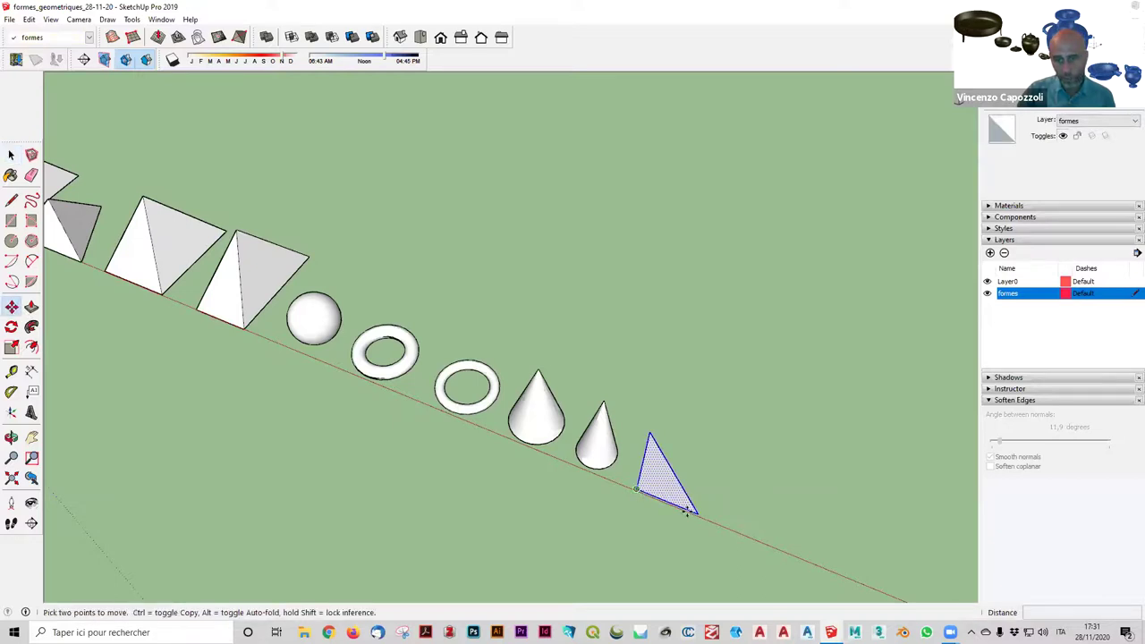
Draw a circle centred on the triangle's base corner, reaching its far corner.
left_click(10, 205)
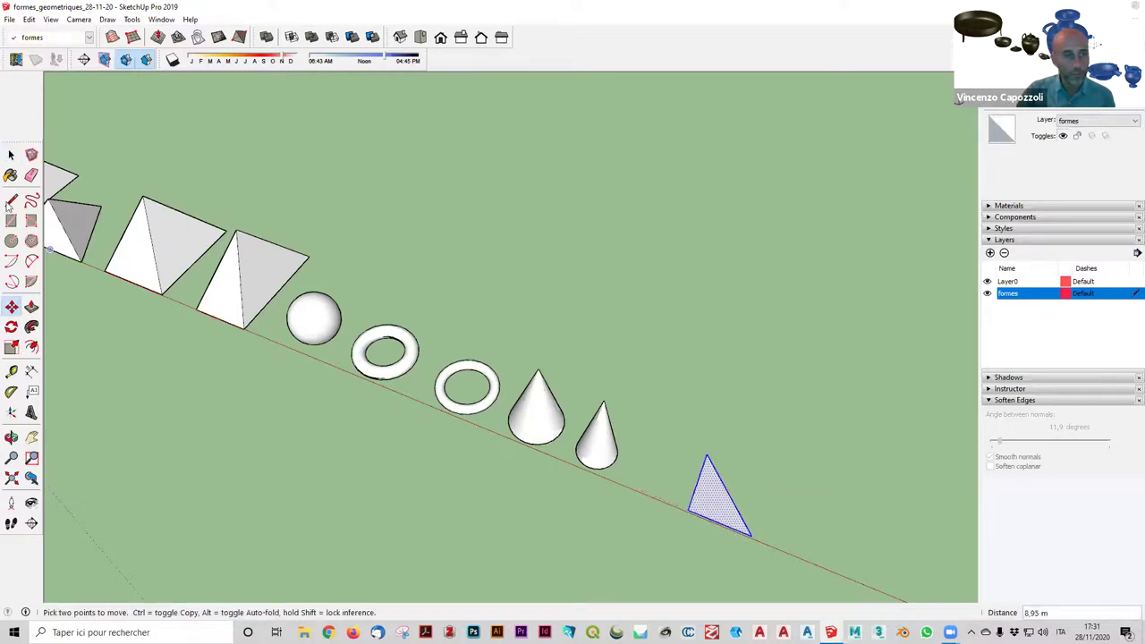
key("space")
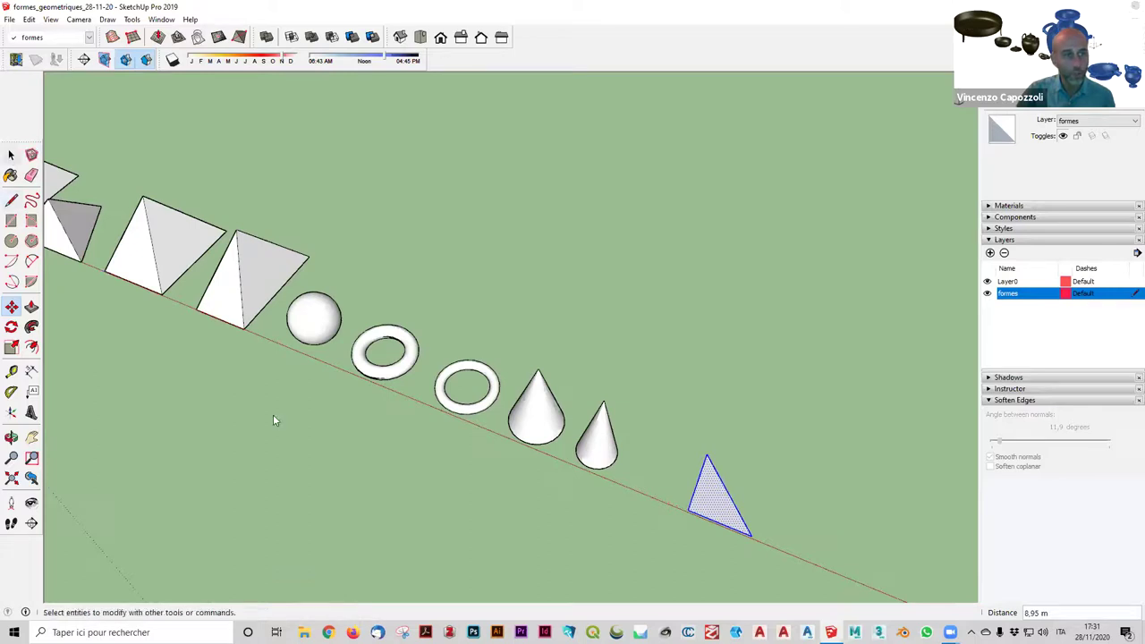
key("c")
scroll(704, 506, "up", 1)
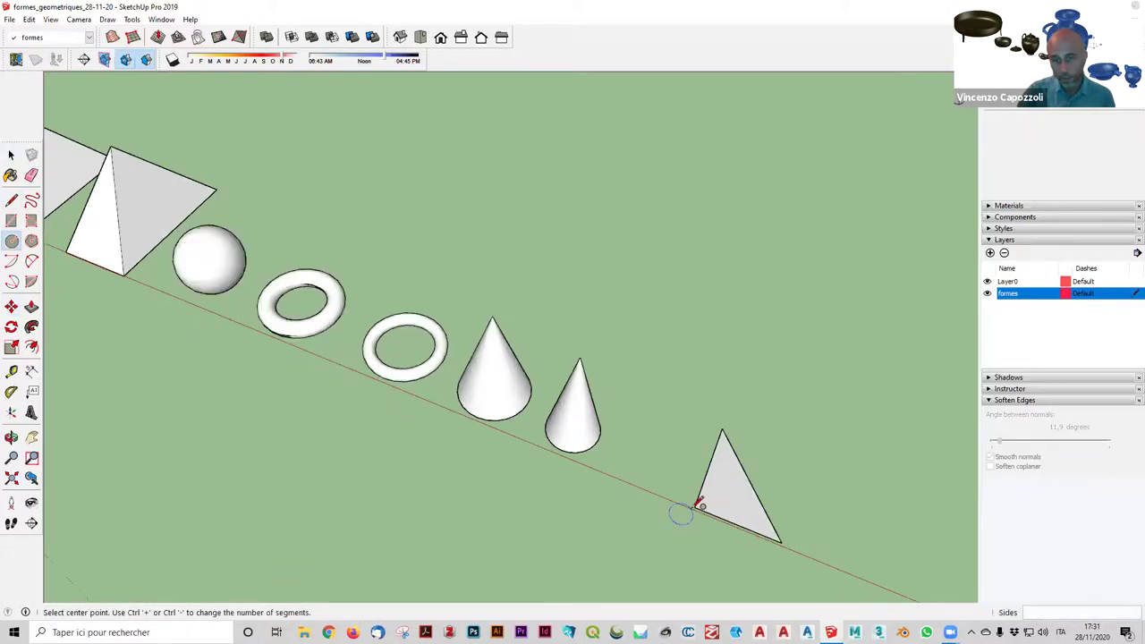
left_click(695, 507)
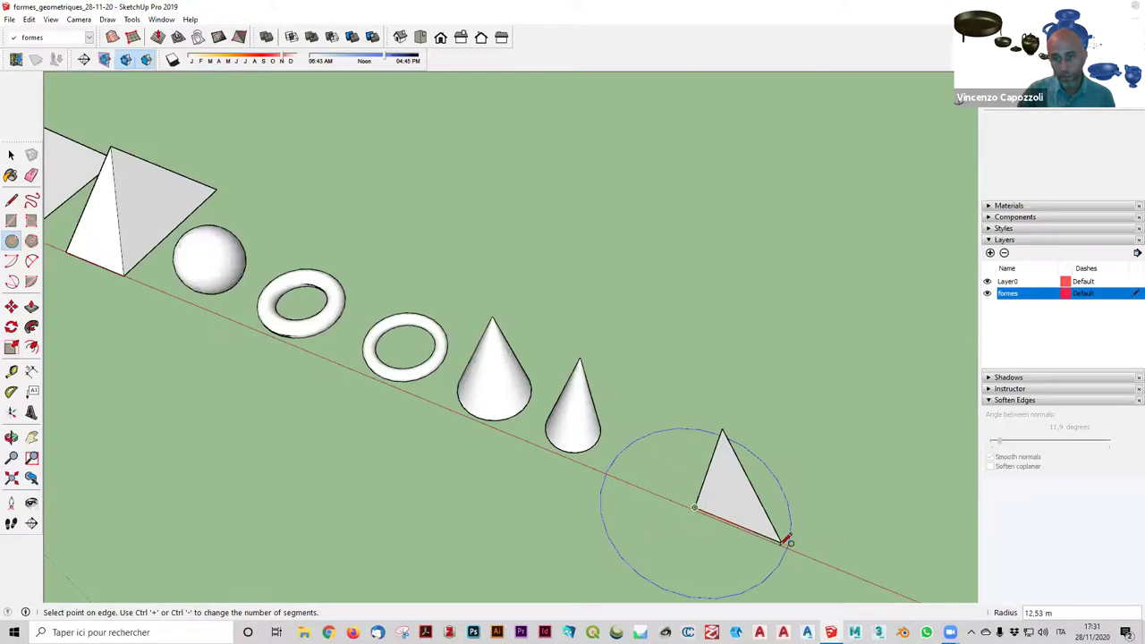
left_click(787, 541)
key("o")
left_click_drag(838, 247, 744, 438)
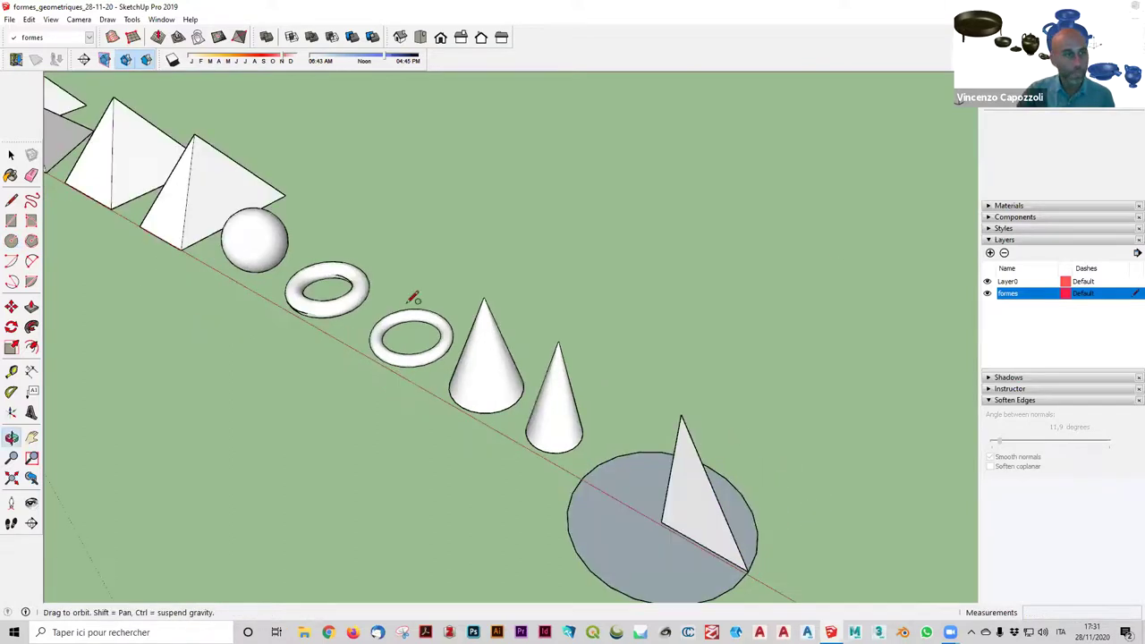
Delete the circle's face and Follow Me the triangle around its outline into a cone.
left_click(11, 155)
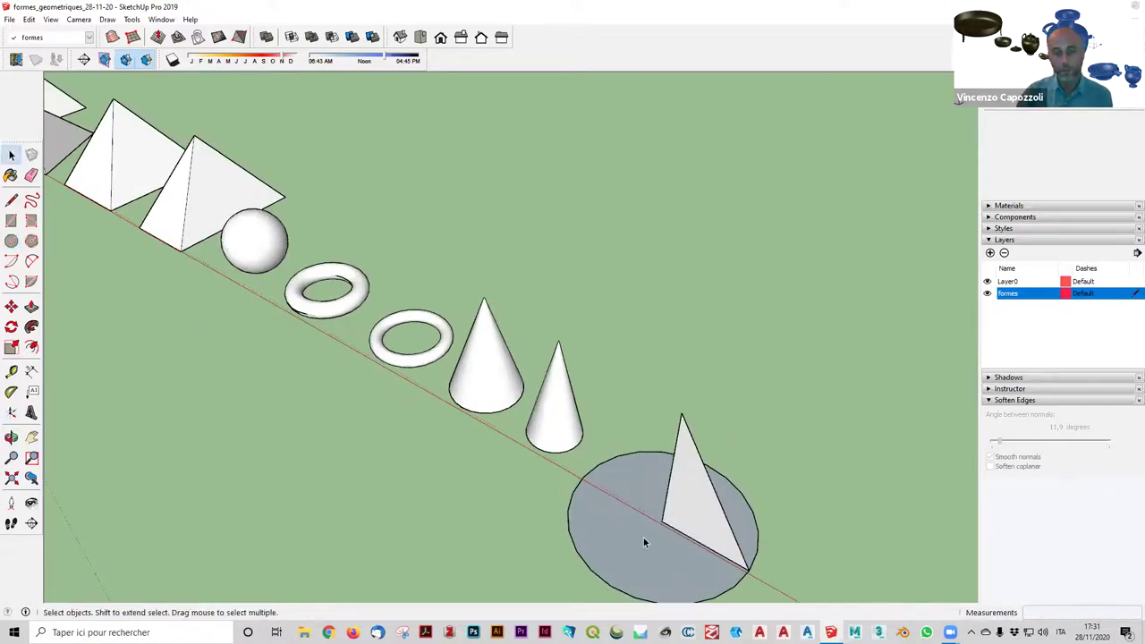
left_click(727, 561)
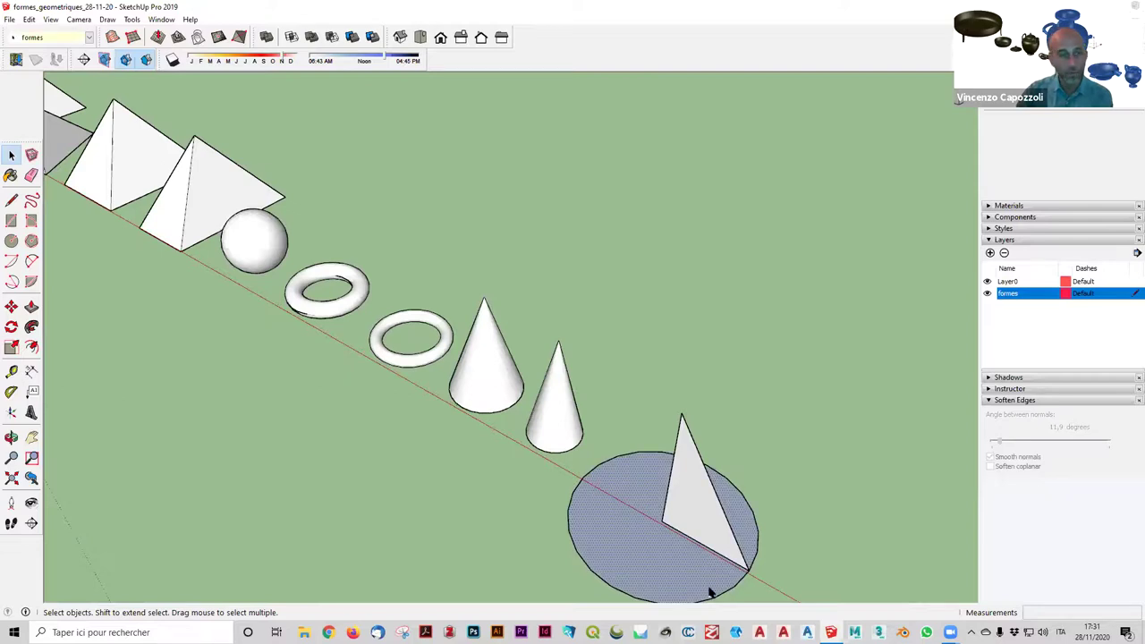
key("Delete")
left_click(750, 490)
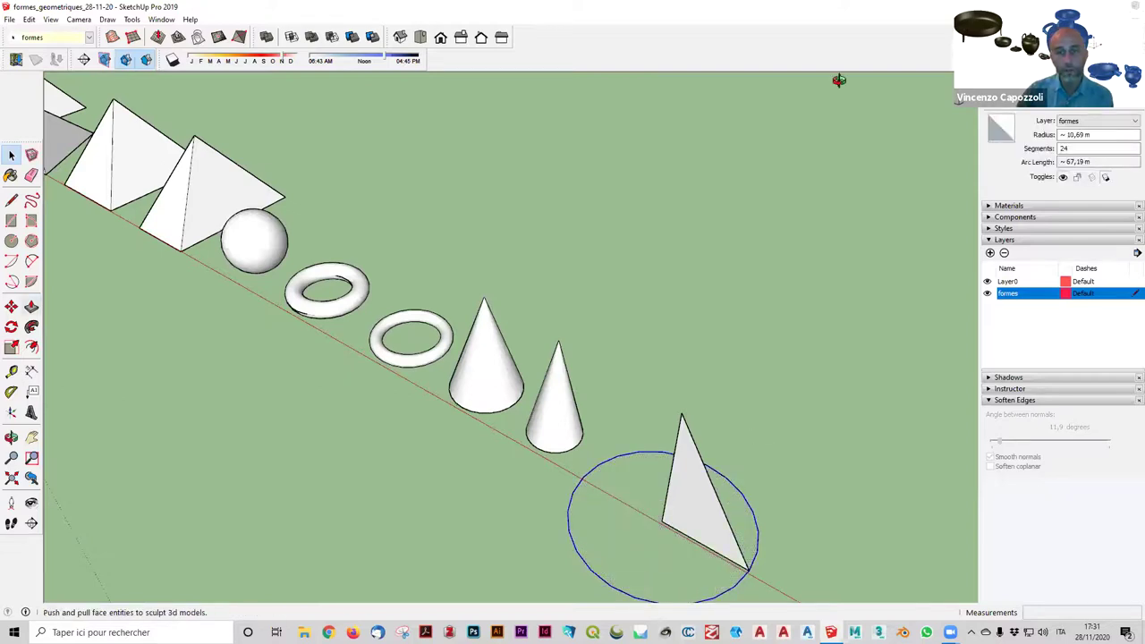
key("f")
middle_click_drag(822, 514, 771, 407)
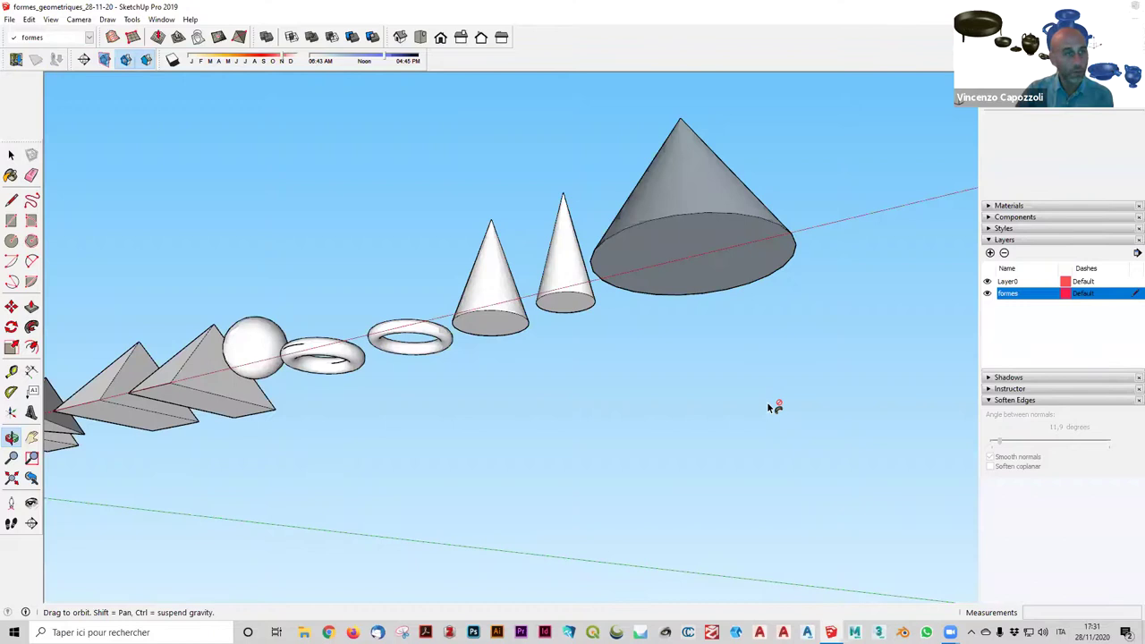
key("ctrl+z")
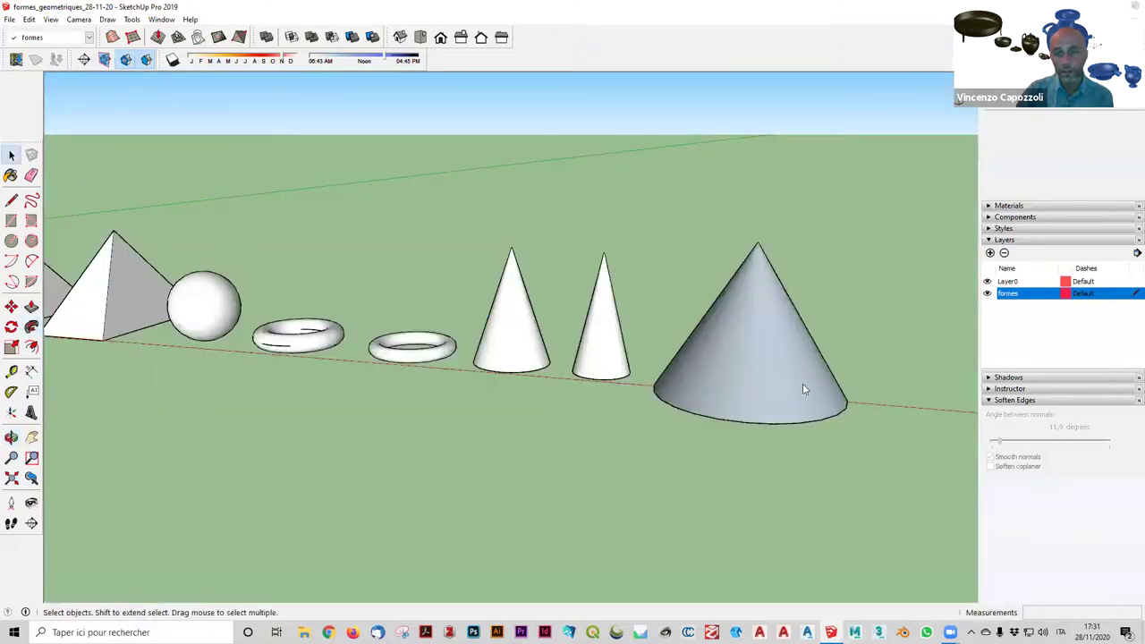
Group the whole large cone into a single object.
triple_click(803, 386)
right_click(863, 519)
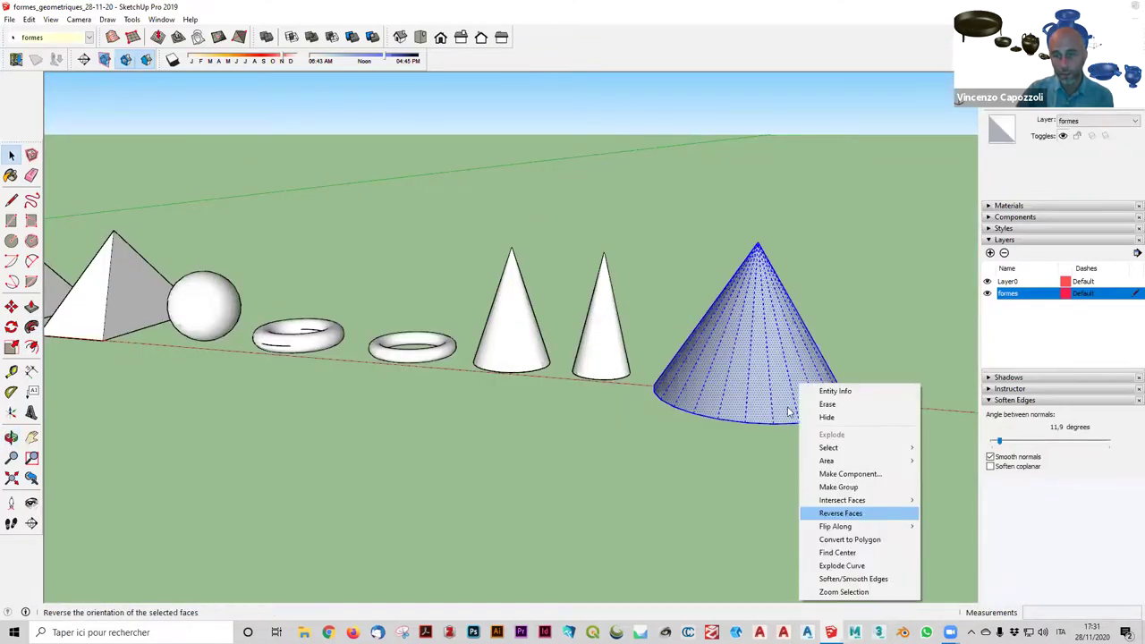
right_click(811, 490)
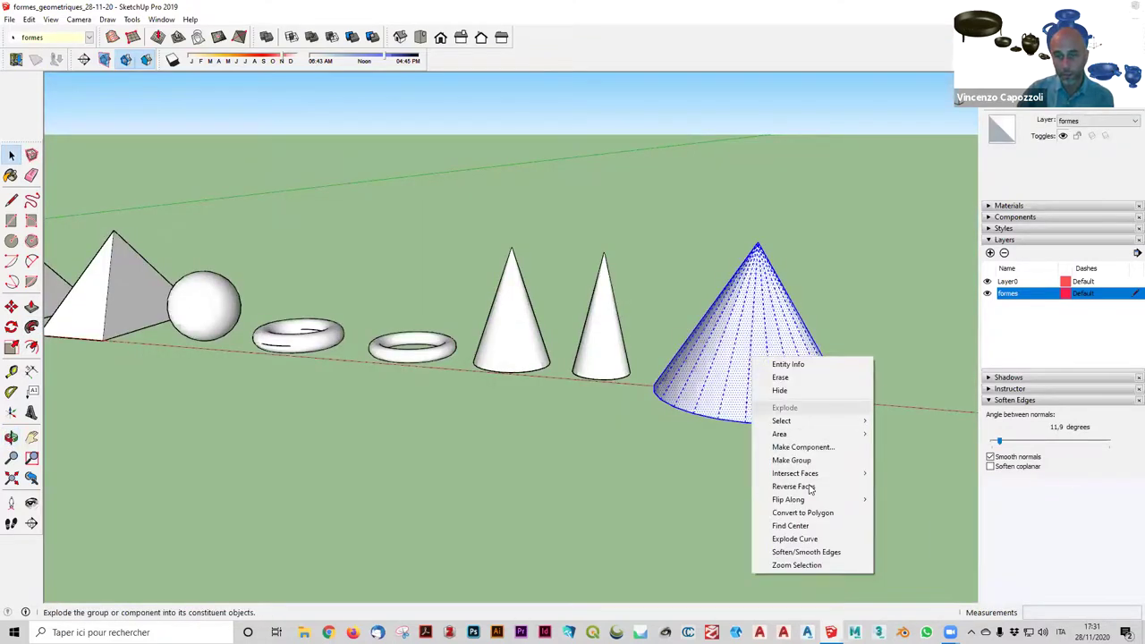
left_click(792, 460)
In Top view, move the large cone into line with the row of solids.
middle_click_drag(728, 408, 748, 394)
mouse_move(469, 551)
middle_mouse_down()
mouse_move(495, 443)
mouse_move(512, 513)
middle_mouse_up()
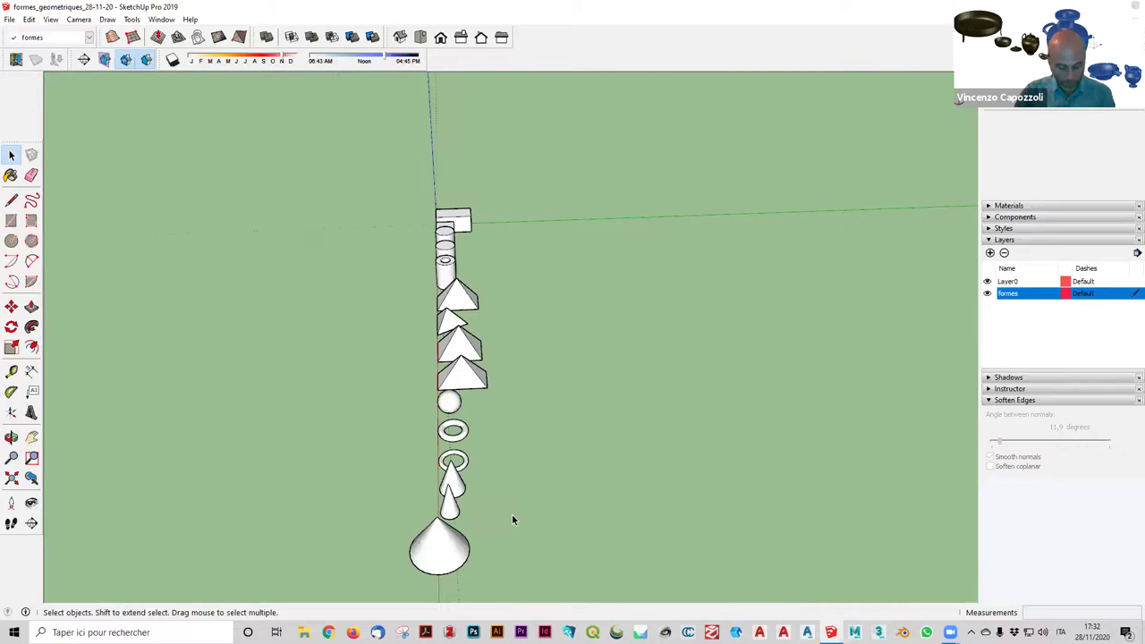
scroll(513, 517, "down", 1)
left_click(433, 543)
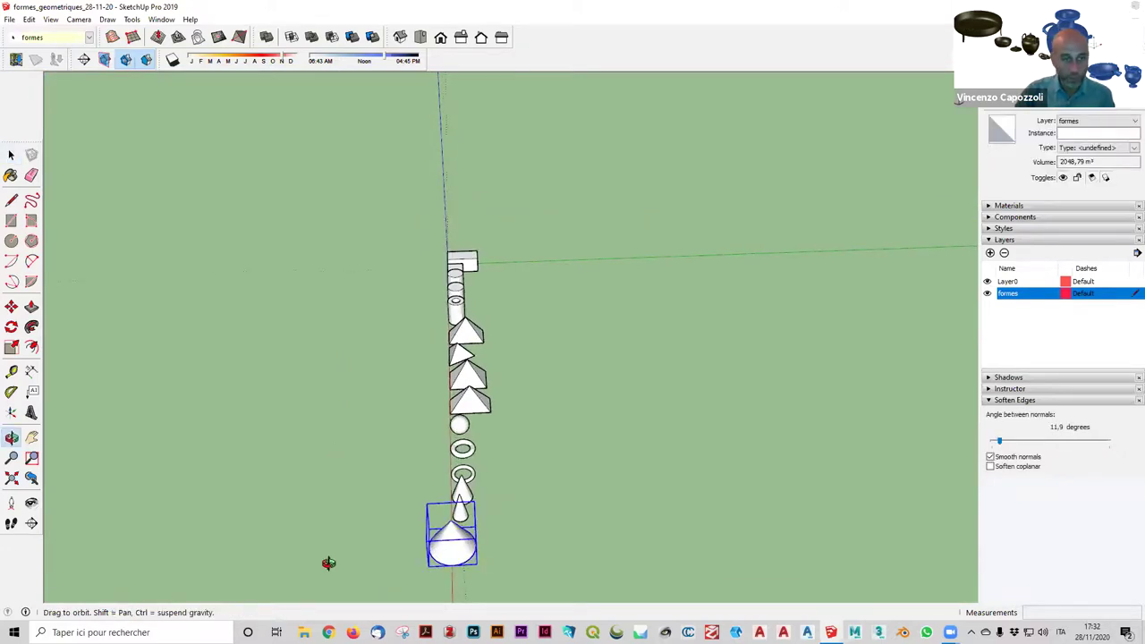
middle_click_drag(334, 453, 331, 570)
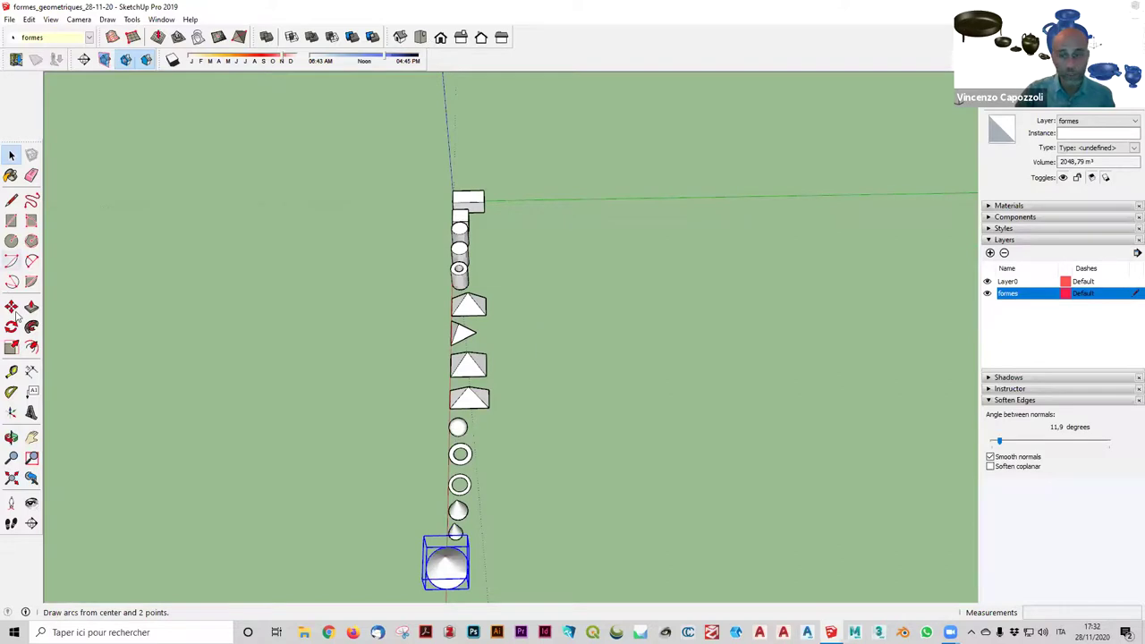
key("t")
key("m")
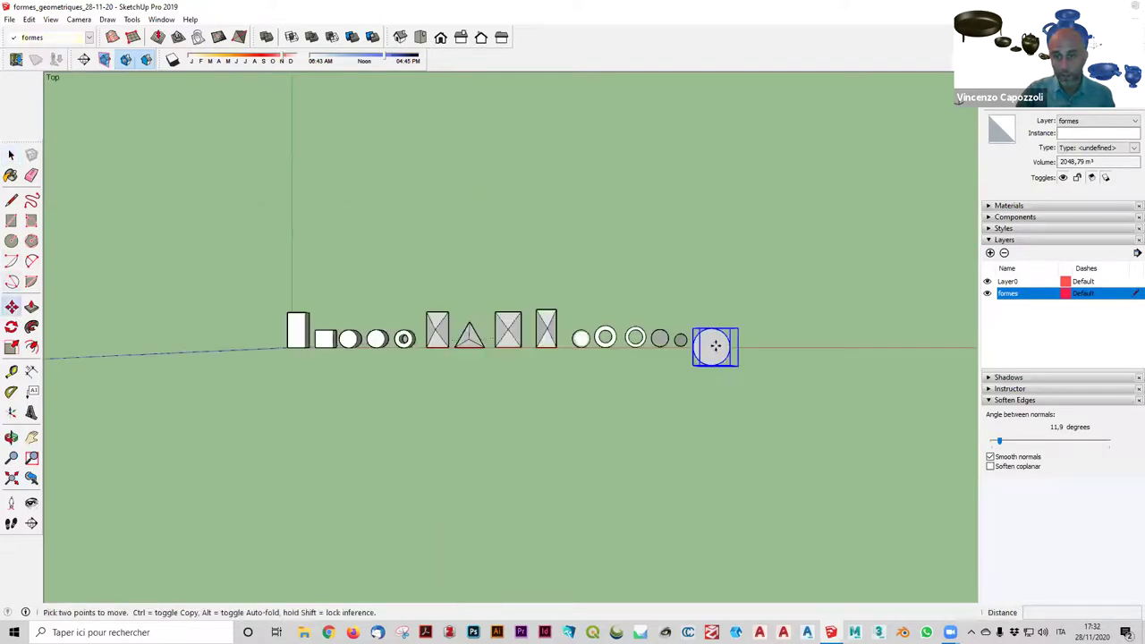
left_click(715, 345)
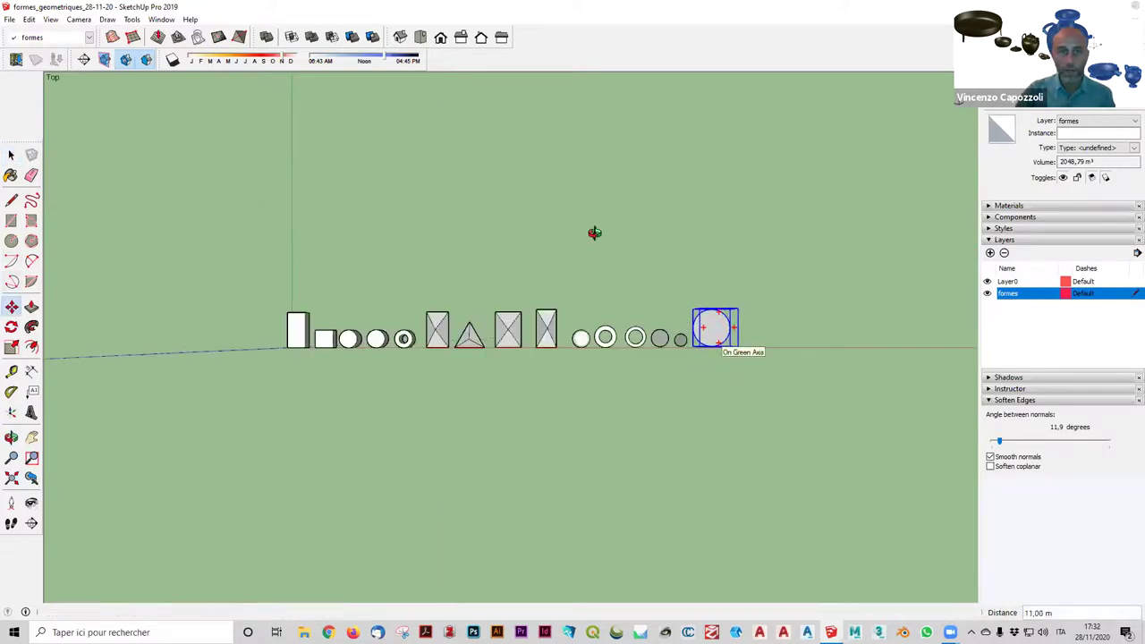
Deselect the cone and orbit back to a perspective view along the row.
mouse_move(594, 233)
middle_mouse_down()
mouse_move(795, 285)
mouse_move(792, 350)
middle_mouse_up()
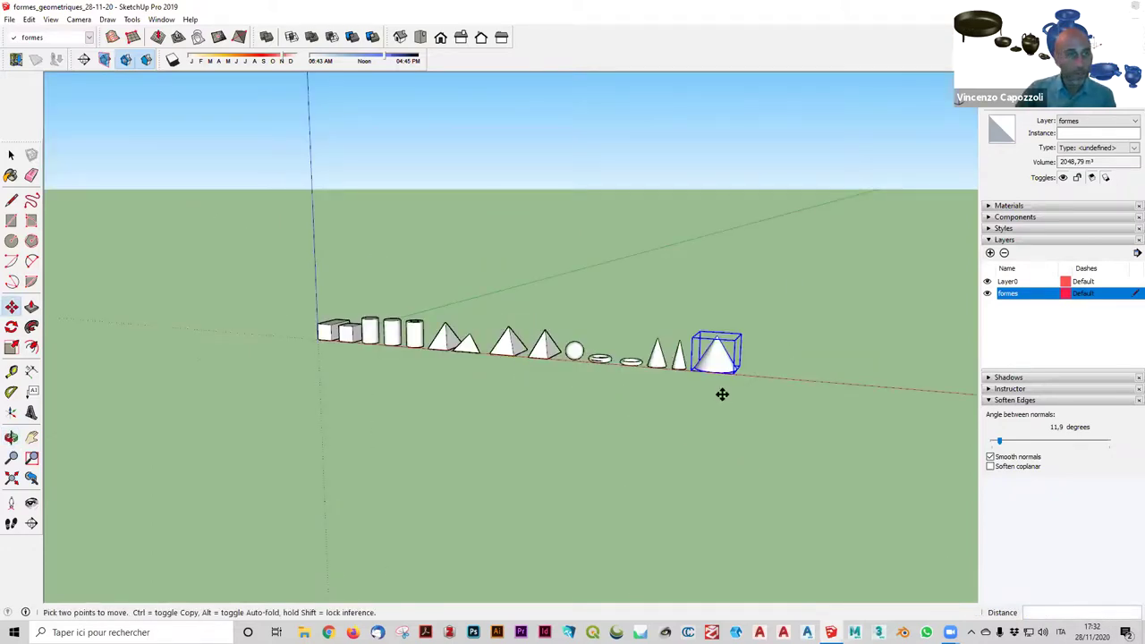
scroll(722, 394, "up", 2)
key("space")
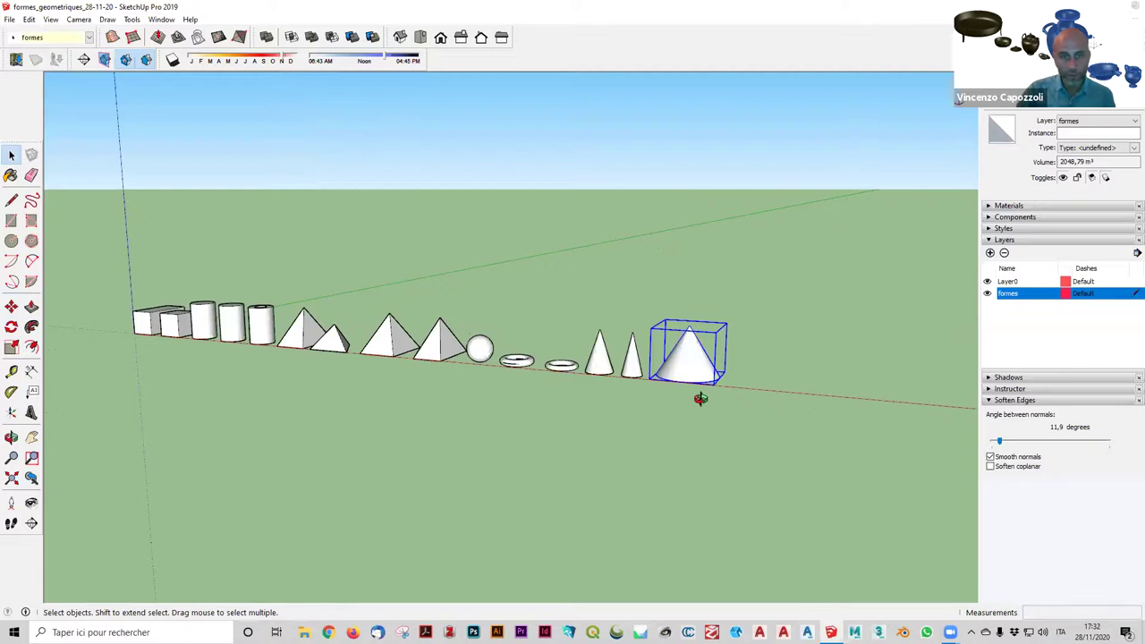
left_click(701, 399)
middle_click_drag(700, 399, 435, 490)
mouse_move(349, 524)
middle_mouse_down()
mouse_move(728, 454)
mouse_move(730, 435)
middle_mouse_up()
scroll(730, 435, "down", 2)
mouse_move(874, 475)
middle_mouse_down()
mouse_move(957, 325)
mouse_move(962, 351)
middle_mouse_up()
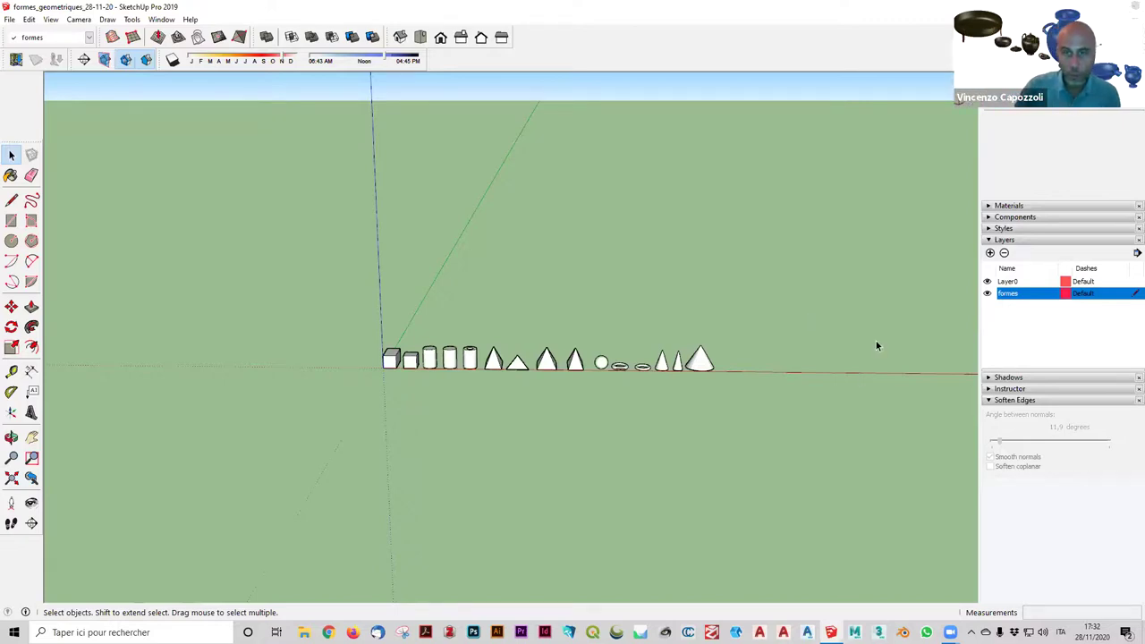
middle_click_drag(695, 363, 694, 357)
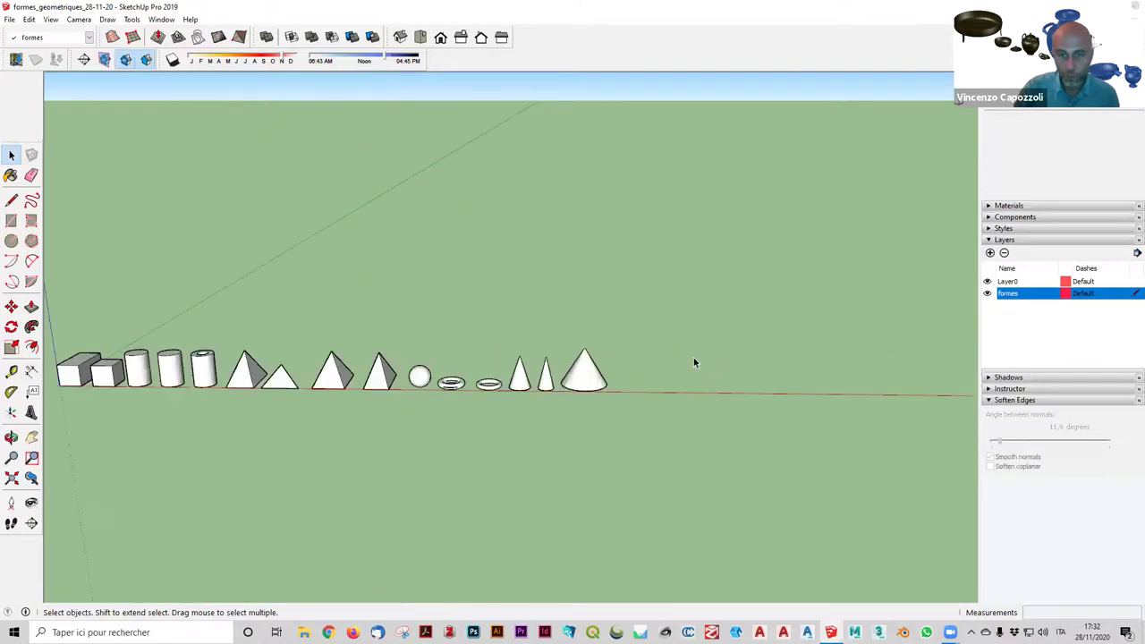
left_click(31, 241)
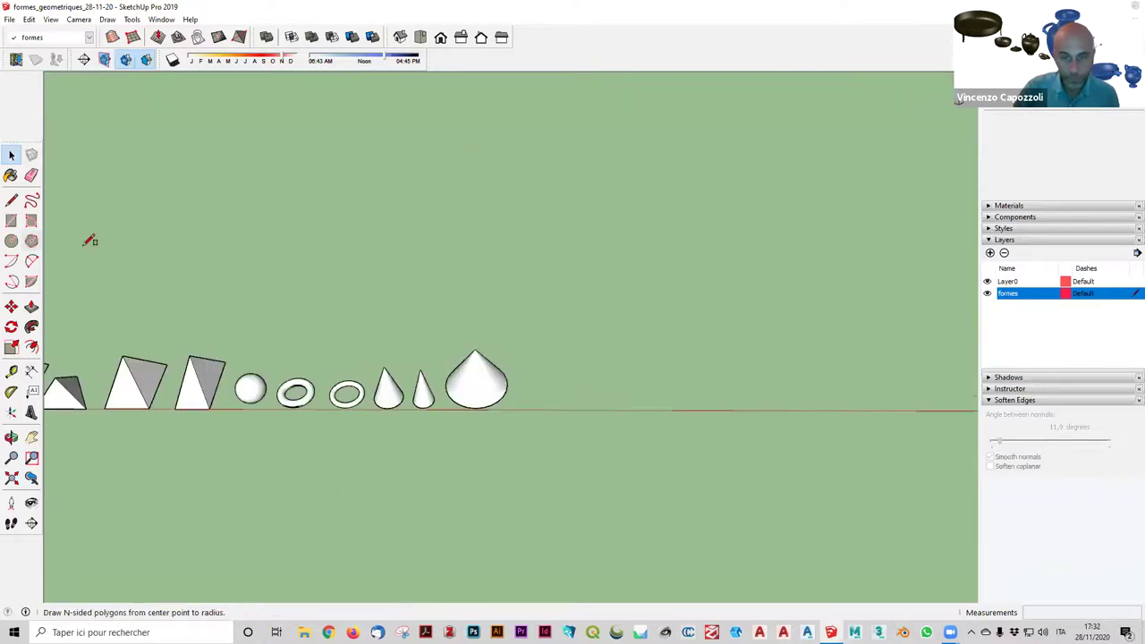
Draw a 10;10 square to the right of the large cone.
key("r")
left_click(599, 408)
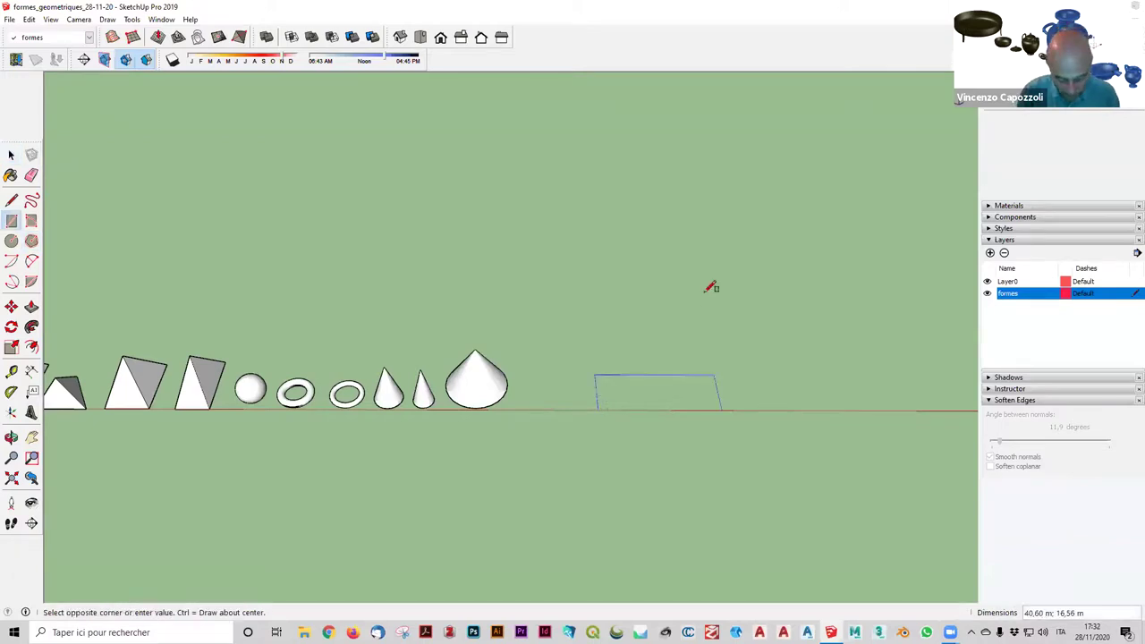
type("10;10")
key("Return")
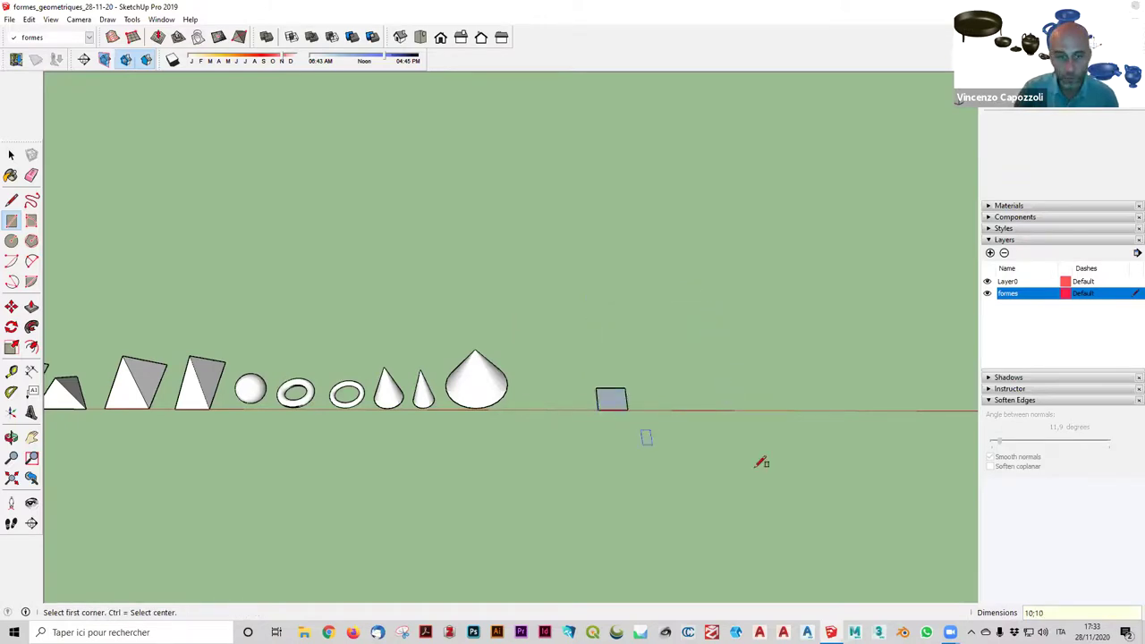
scroll(562, 380, "up", 3)
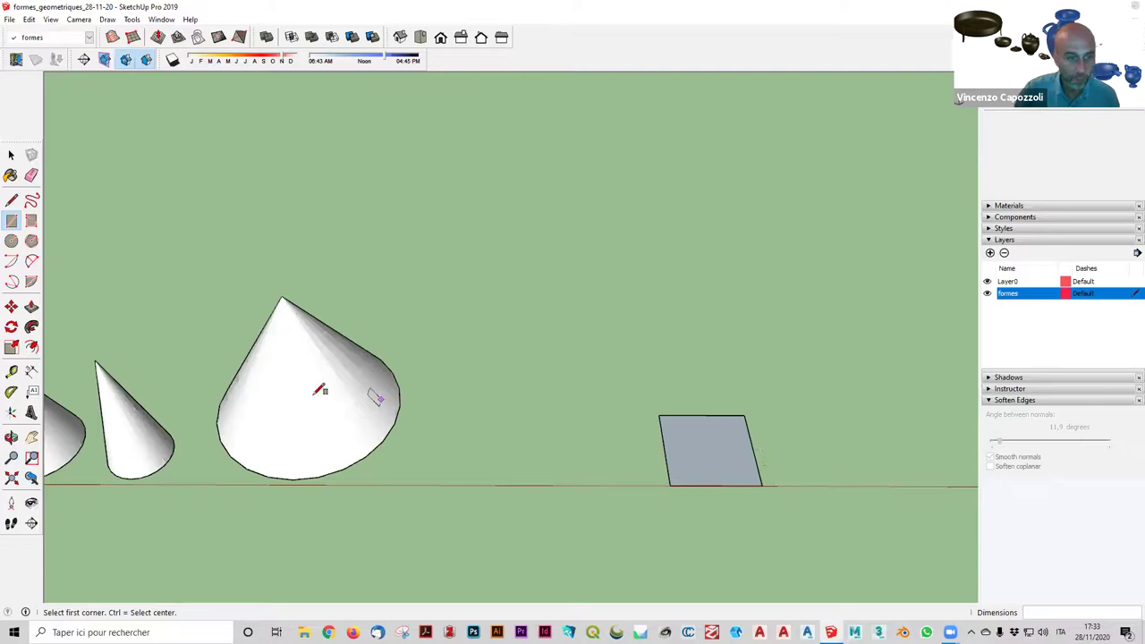
scroll(319, 391, "down", 3)
Select the large cone, then clear the selection.
key("b")
key("space")
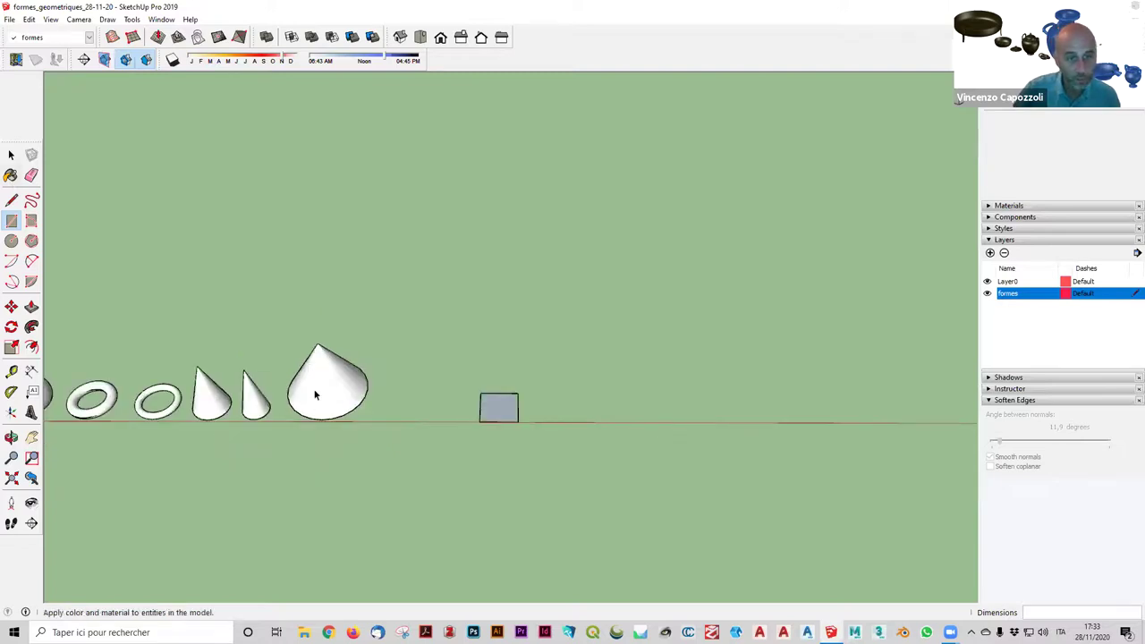
left_click(316, 392)
left_click(370, 388)
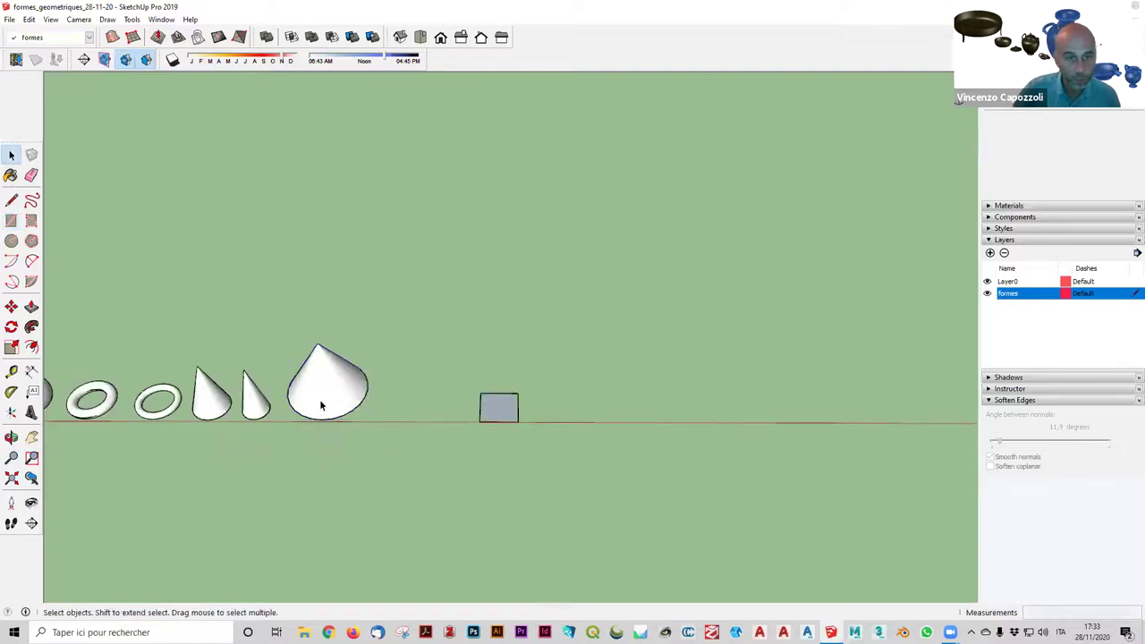
Scale the selected large cone uniformly by 0.5 from a corner grip.
left_click(279, 379)
key("t")
key("s")
left_click_drag(364, 316, 323, 363)
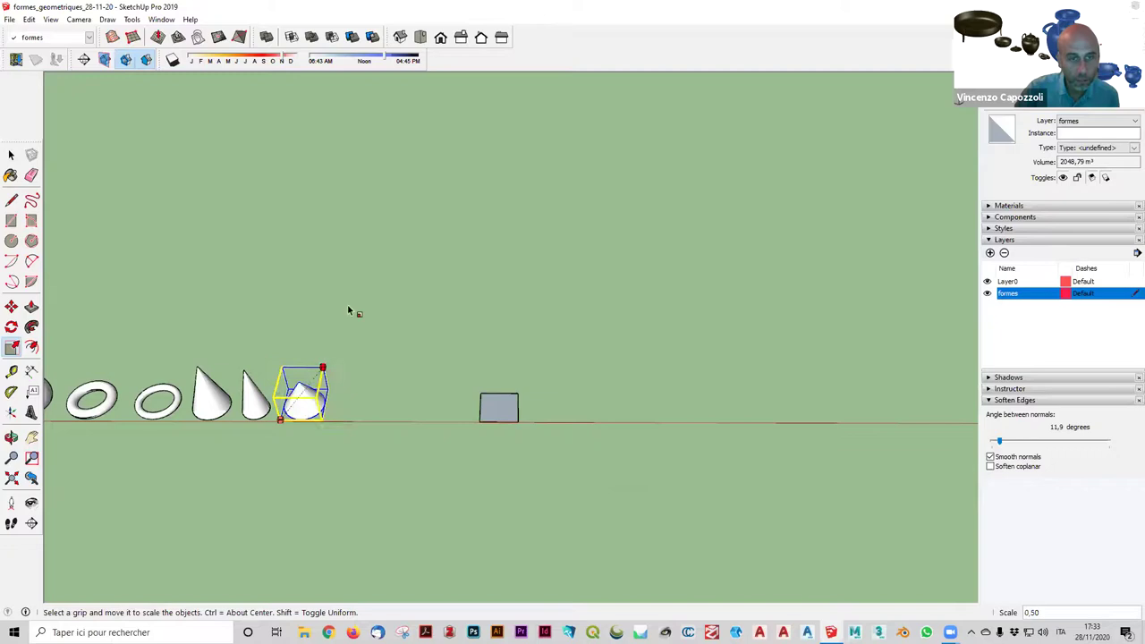
left_click_drag(348, 311, 348, 311)
key("space")
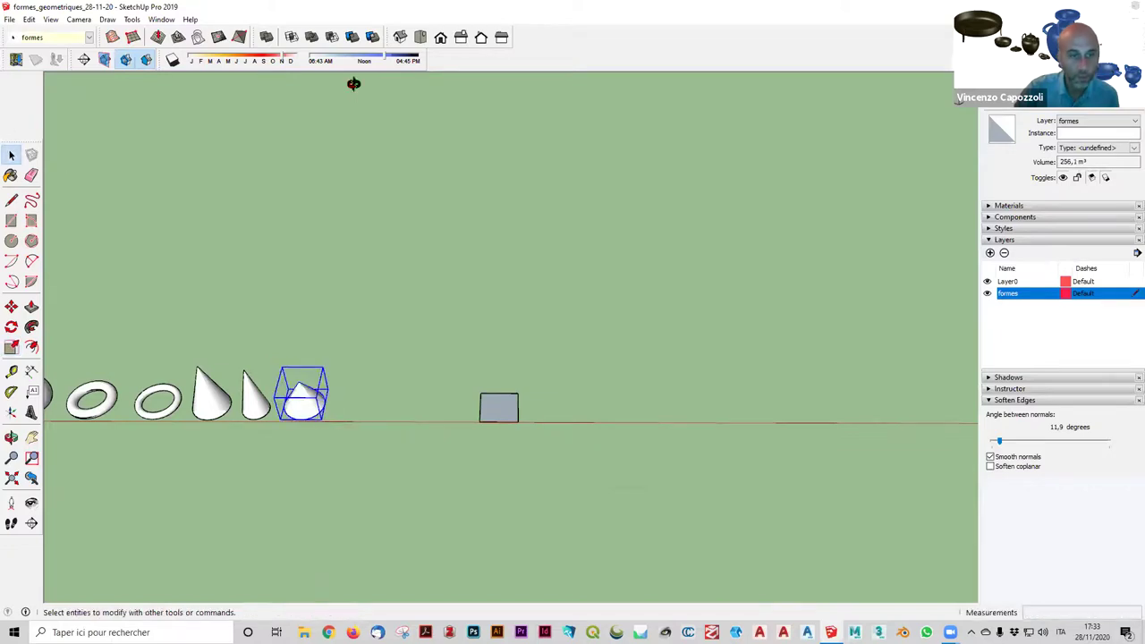
Orbit to a low front view of the new square.
key("o")
left_click_drag(352, 85, 335, 224)
left_click_drag(361, 466, 379, 463)
key("space")
scroll(501, 402, "up", 3)
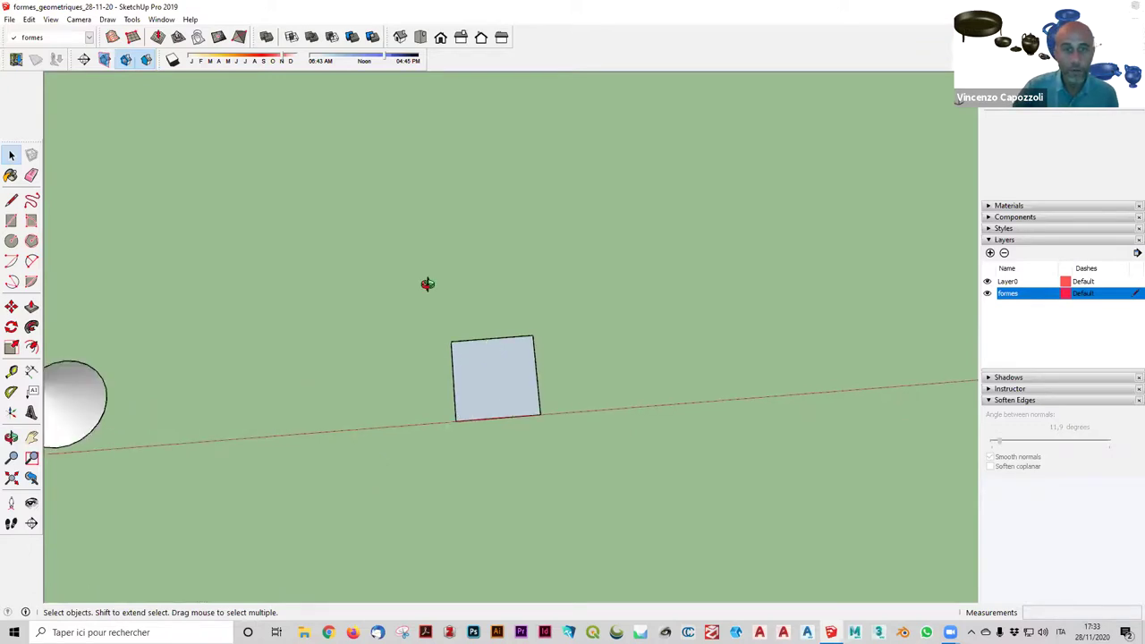
key("o")
left_click_drag(430, 284, 439, 225)
left_click_drag(488, 395, 491, 390)
key("space")
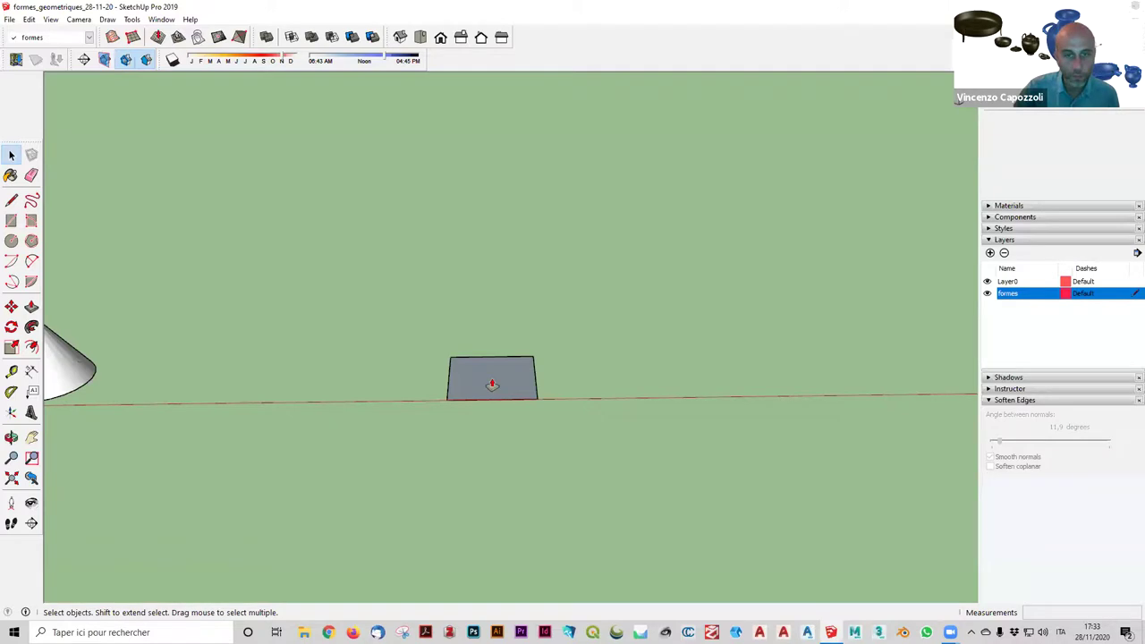
Push/pull the 10 by 10 square up 10 into a cube and orbit around it.
key("p")
left_click_drag(492, 380, 498, 336)
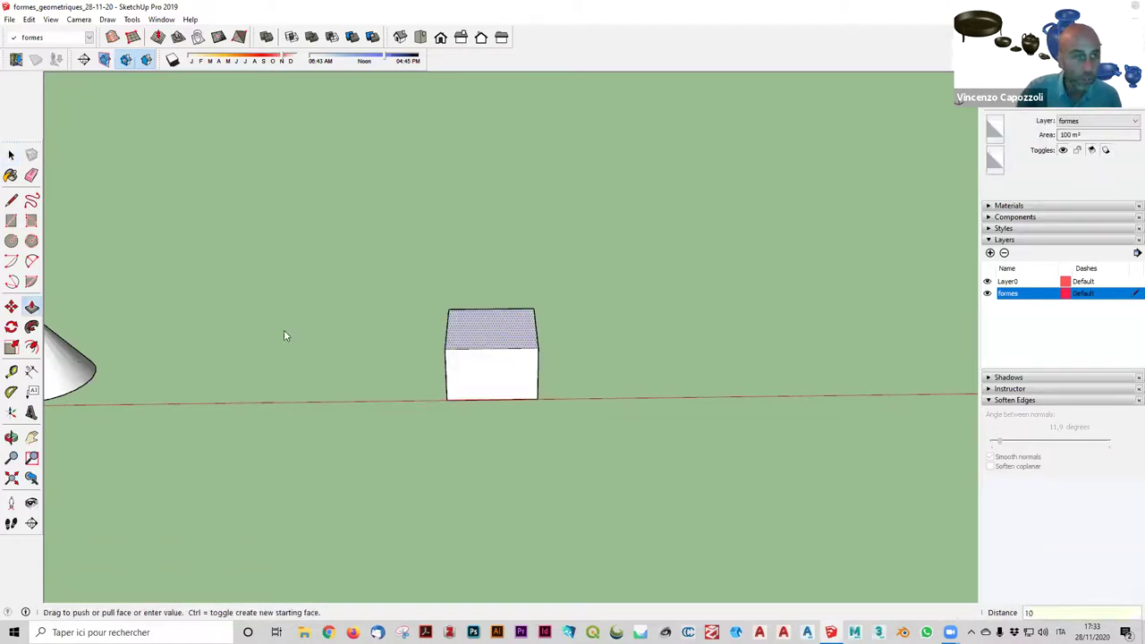
type("10")
key("Return")
key("space")
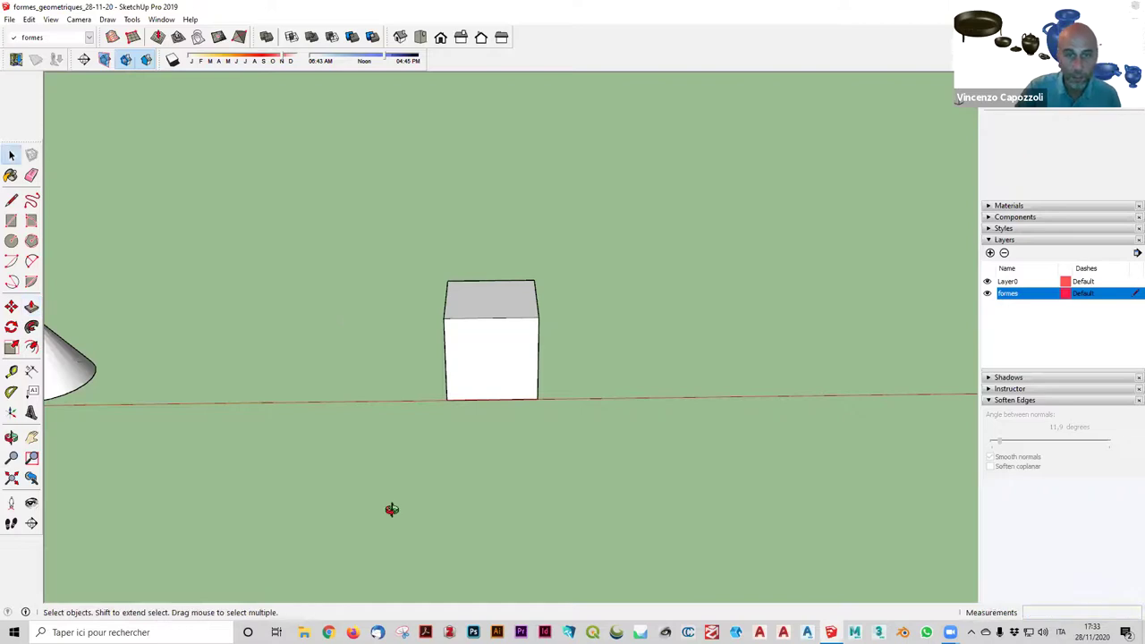
middle_click_drag(391, 506, 563, 558)
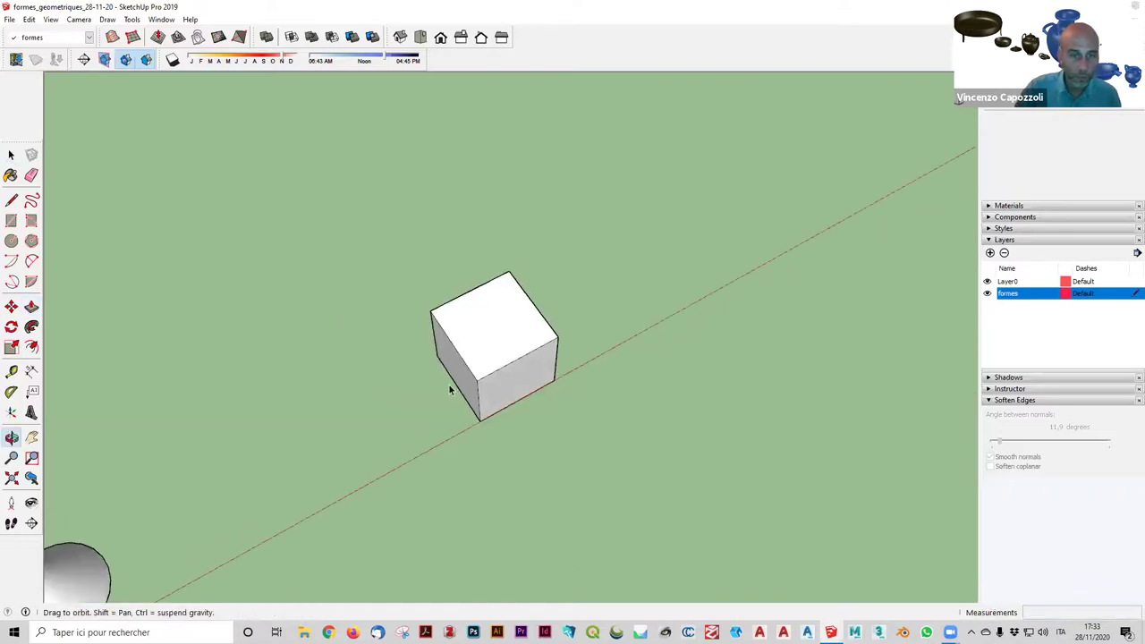
middle_click_drag(450, 388, 390, 400)
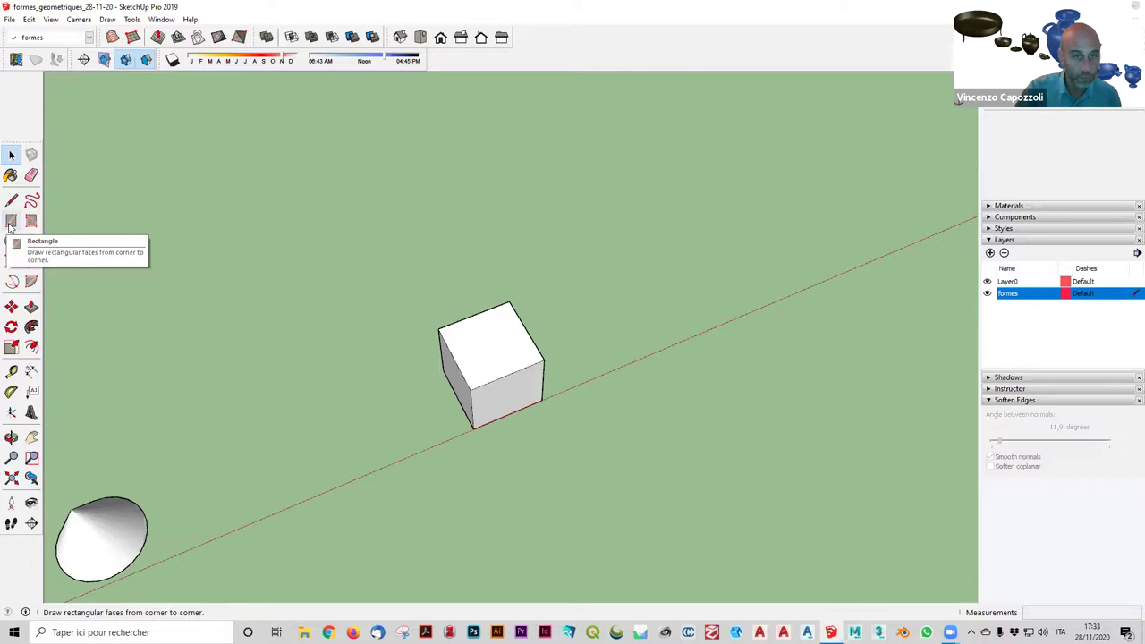
Try a rectangle from the cube's bottom corner, then undo it.
left_click(11, 223)
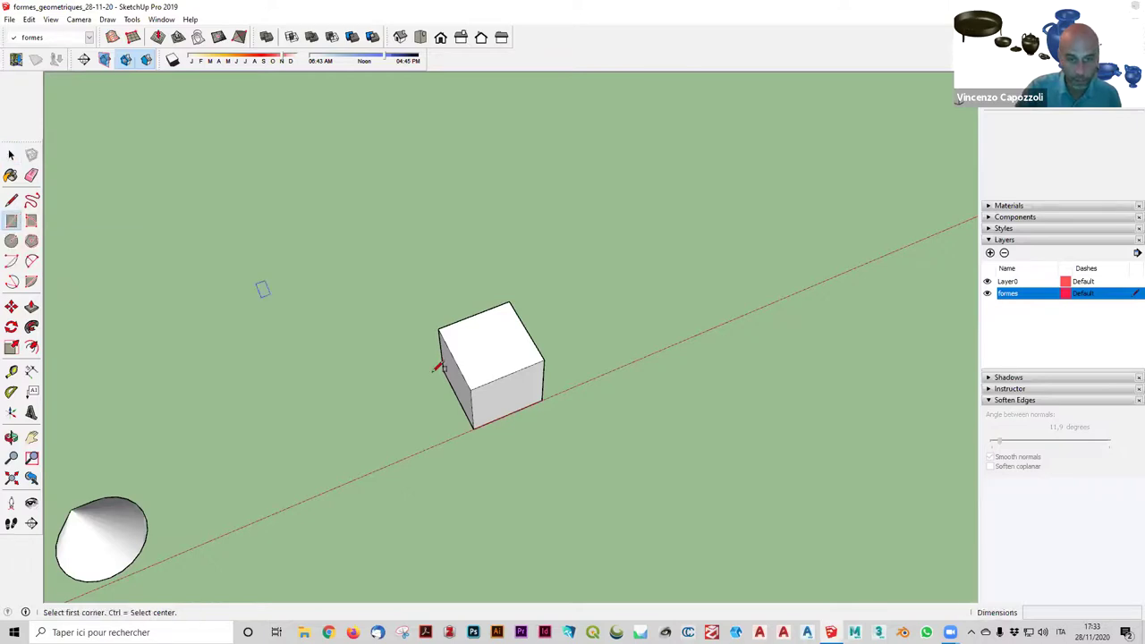
scroll(447, 367, "up", 2)
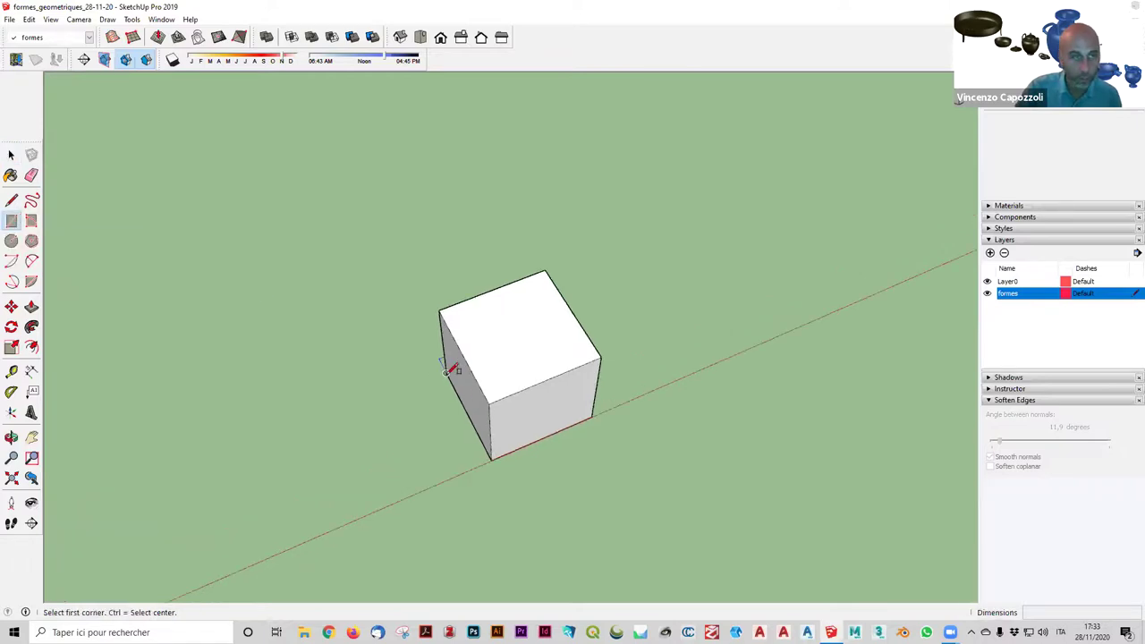
left_click(446, 373)
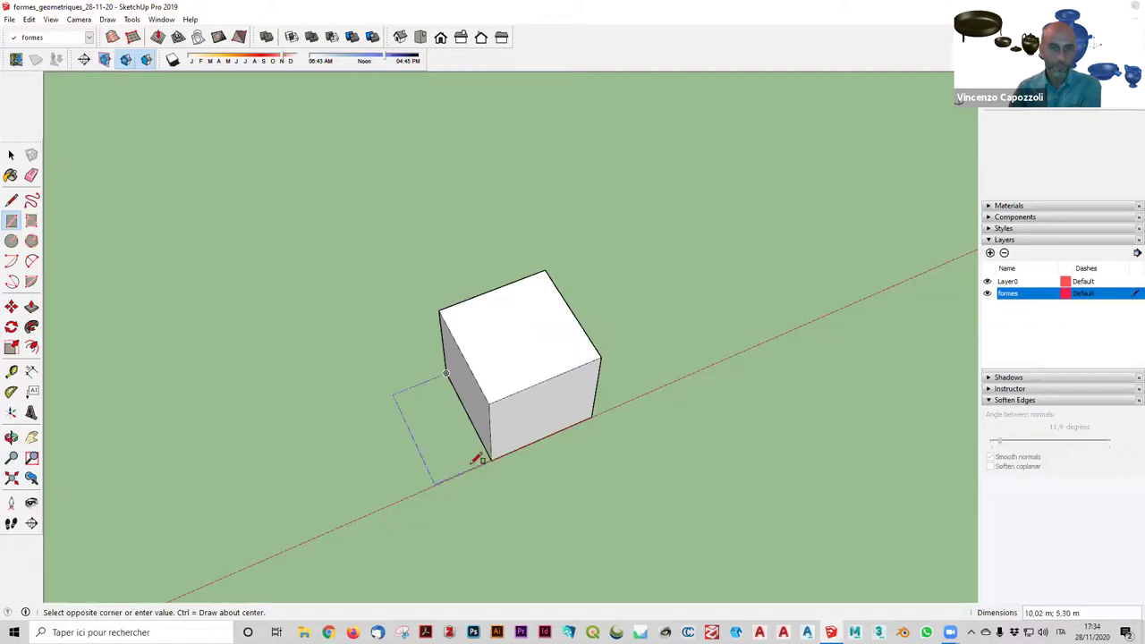
scroll(492, 460, "up", 2)
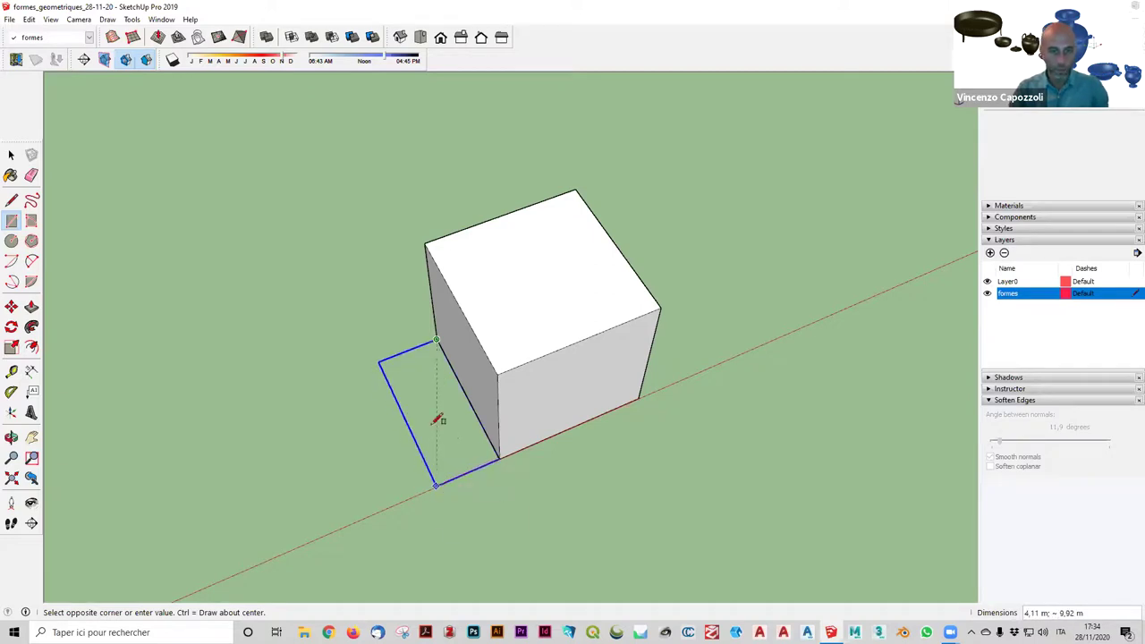
left_click(499, 457)
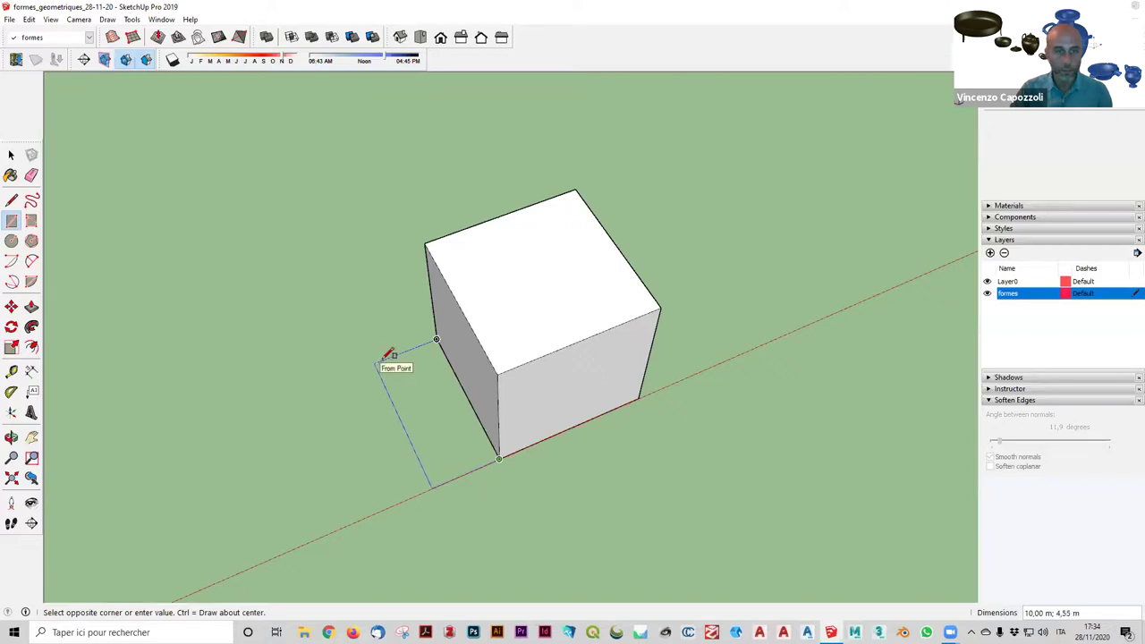
key("Return")
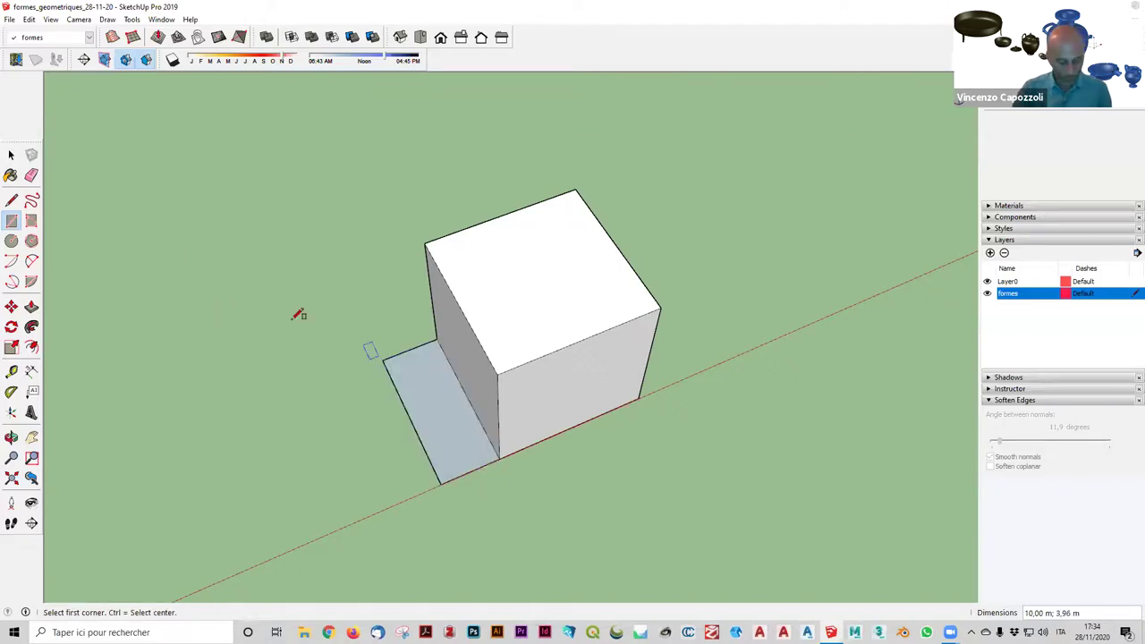
key("ctrl+z")
Draw a flat rectangular ground face along the cube's left edge and view it from above.
left_click(436, 338)
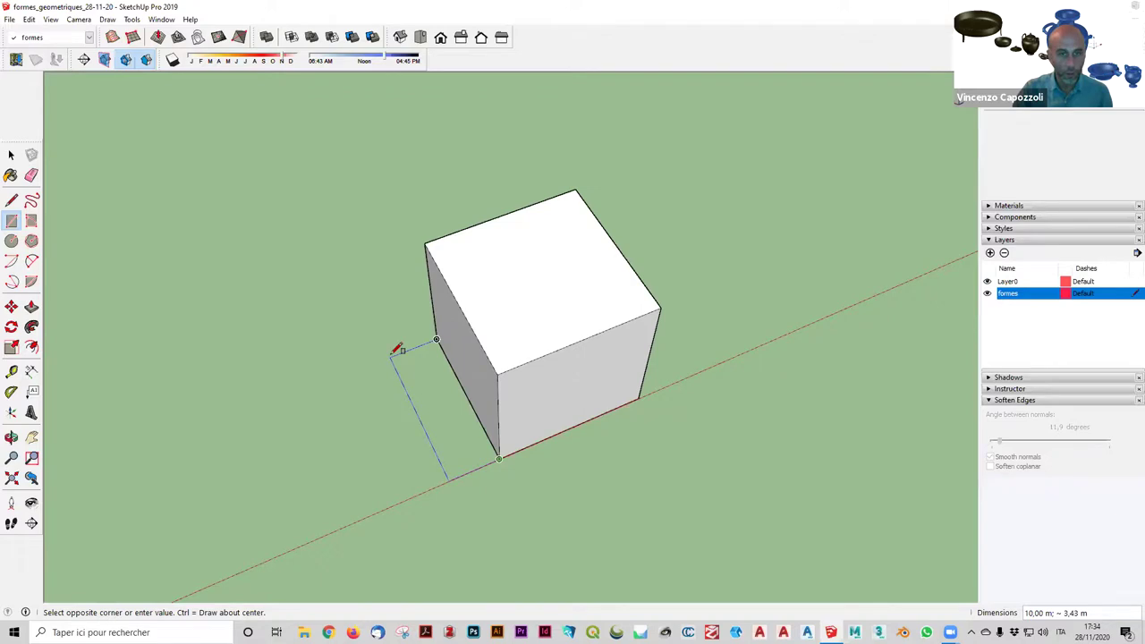
left_click(391, 354)
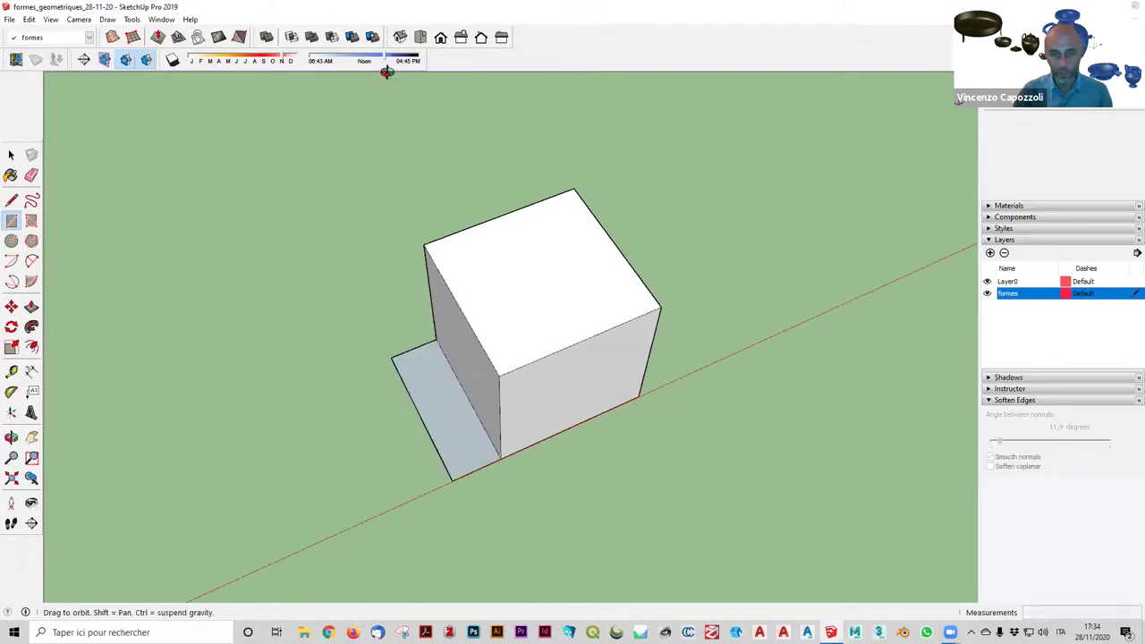
middle_click_drag(386, 72, 332, 304)
middle_click_drag(506, 94, 460, 529)
middle_click_drag(537, 478, 716, 501)
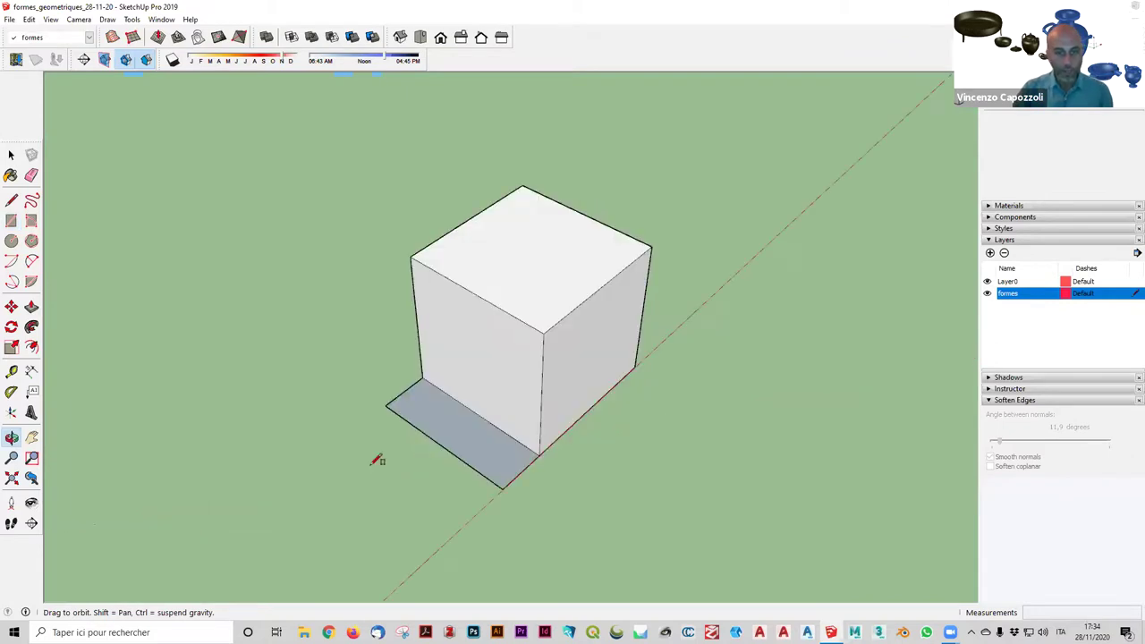
scroll(384, 429, "up", 3)
scroll(350, 450, "up", 3)
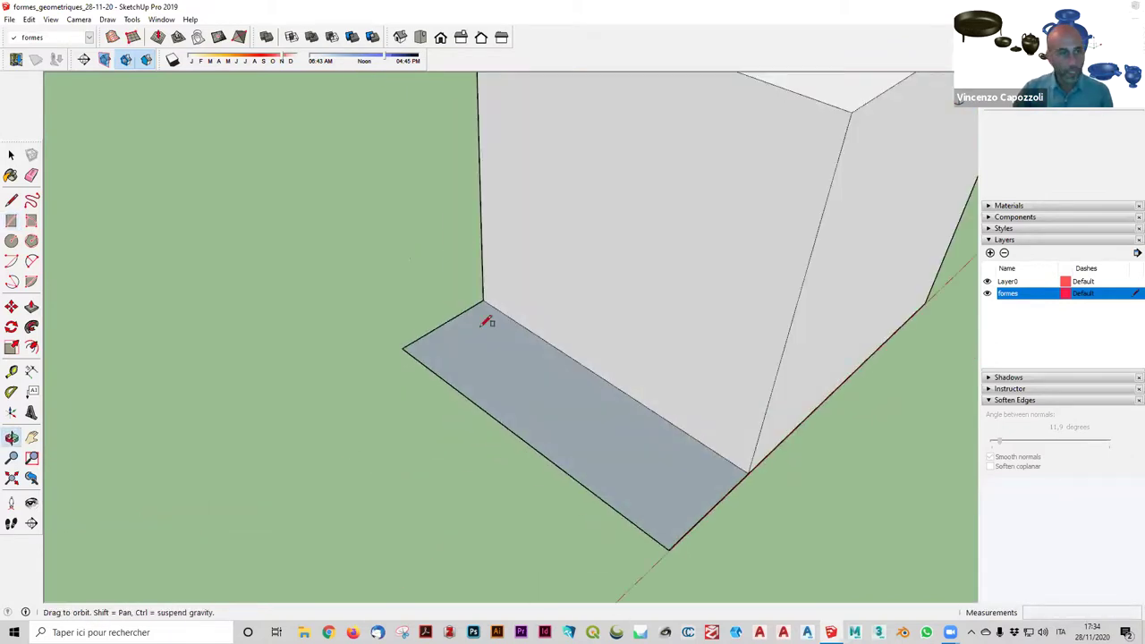
key("a")
middle_click_drag(536, 331, 558, 335)
key("r")
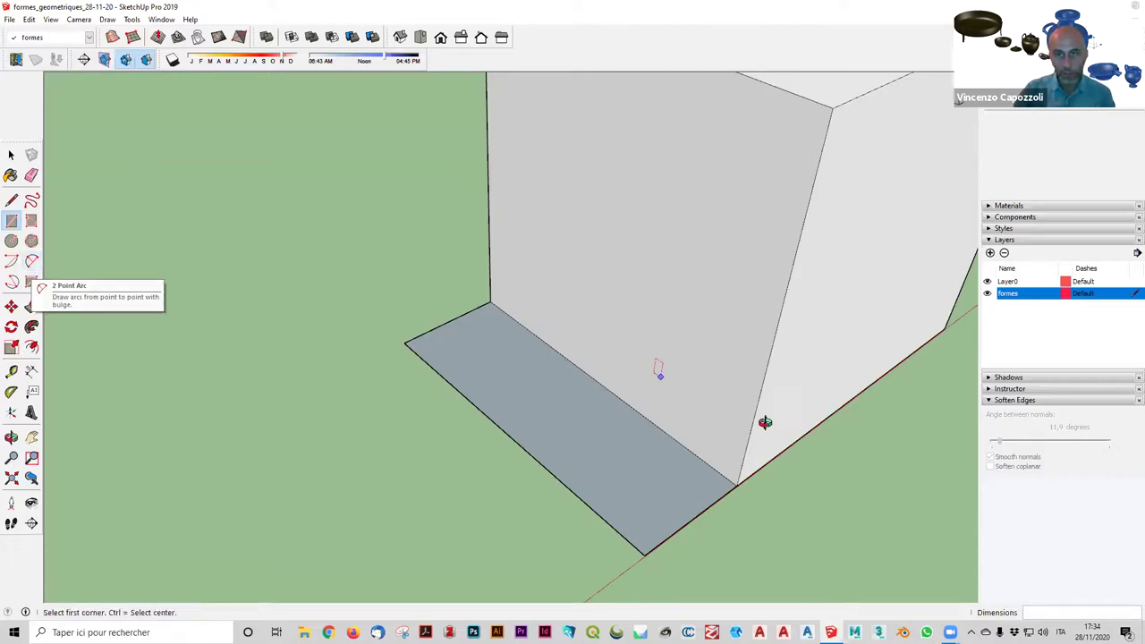
Orbit to look down on the cube and the ground strip.
scroll(778, 420, "down", 2)
middle_click_drag(639, 230, 631, 236)
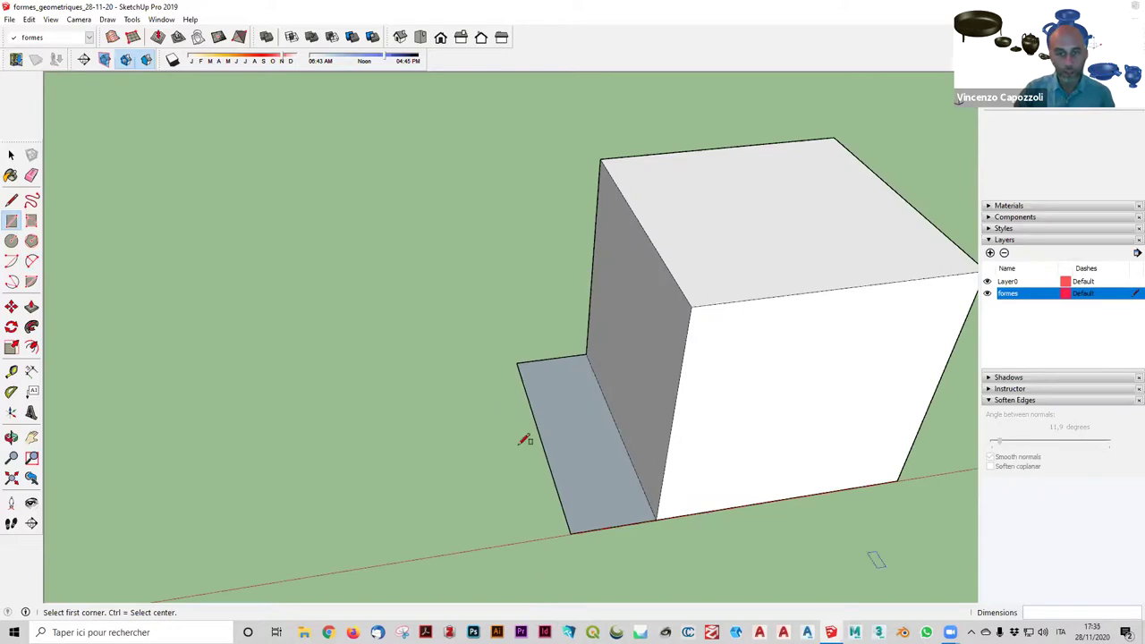
middle_click_drag(525, 440, 686, 466)
middle_click_drag(593, 345, 577, 431)
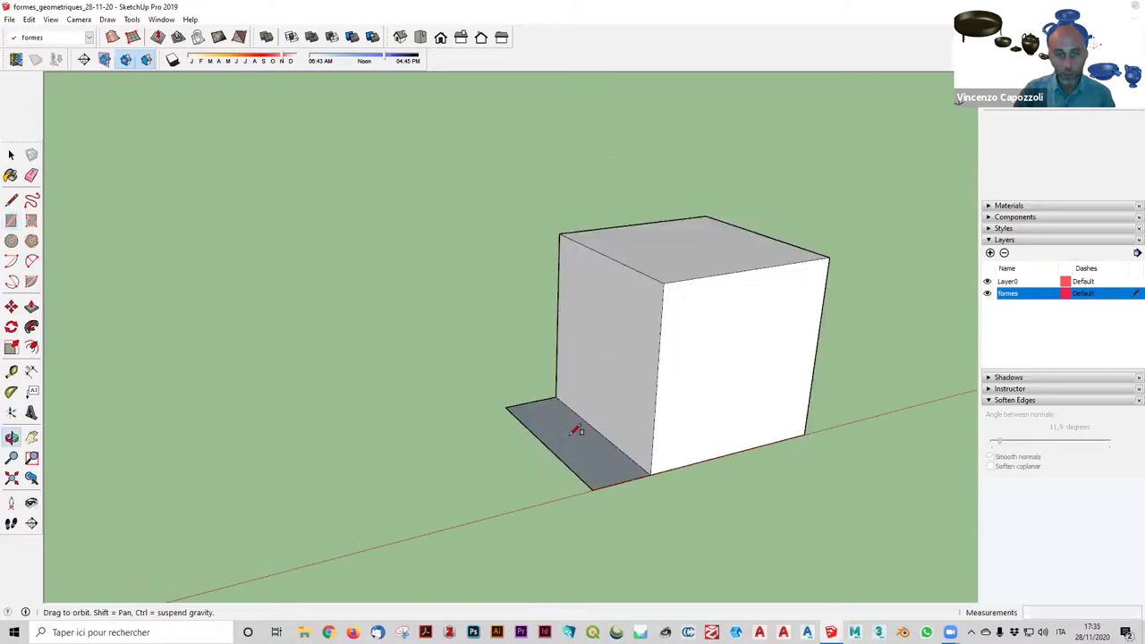
scroll(577, 431, "up", 5)
scroll(609, 519, "down", 3)
middle_click_drag(608, 518, 633, 570)
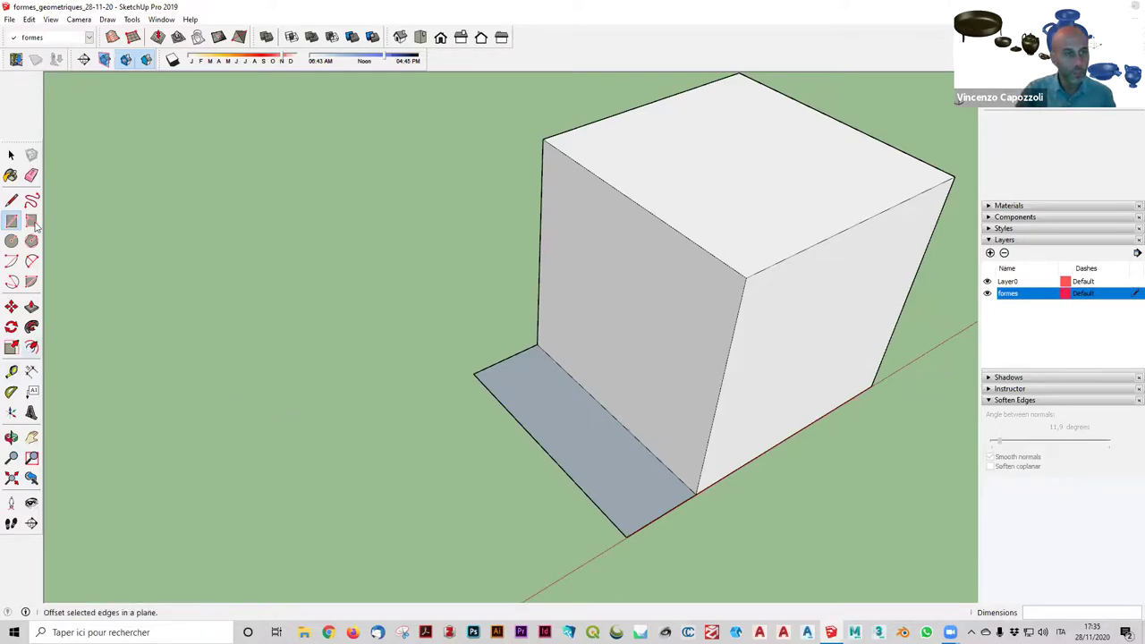
Draw two 3 m lines from opposite corners of the strip along its long edges.
left_click(32, 260)
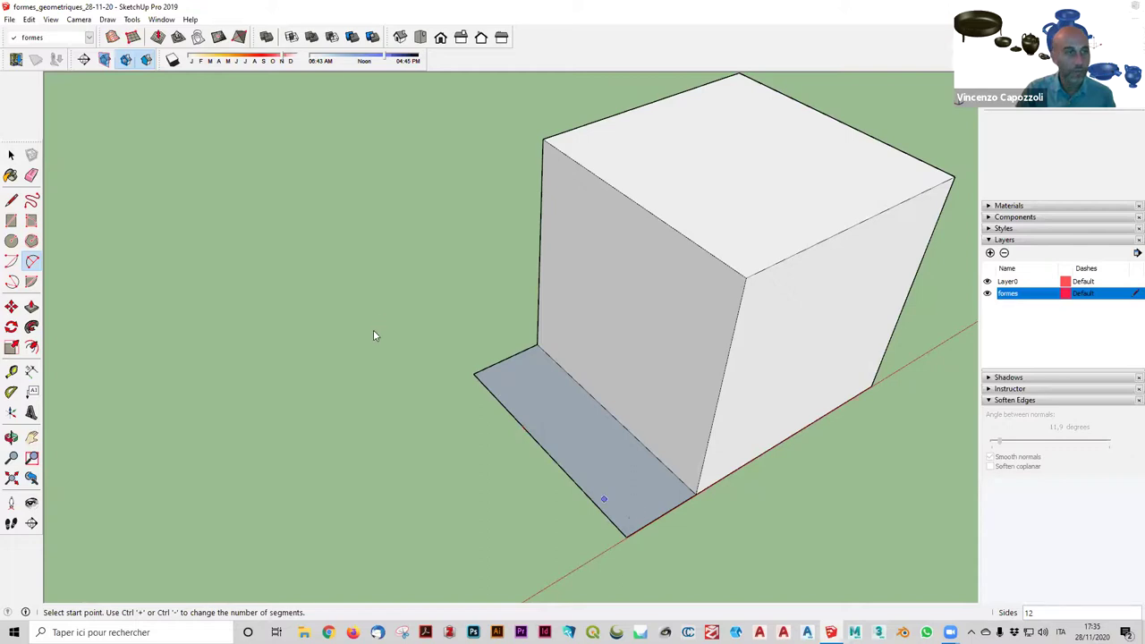
left_click(11, 201)
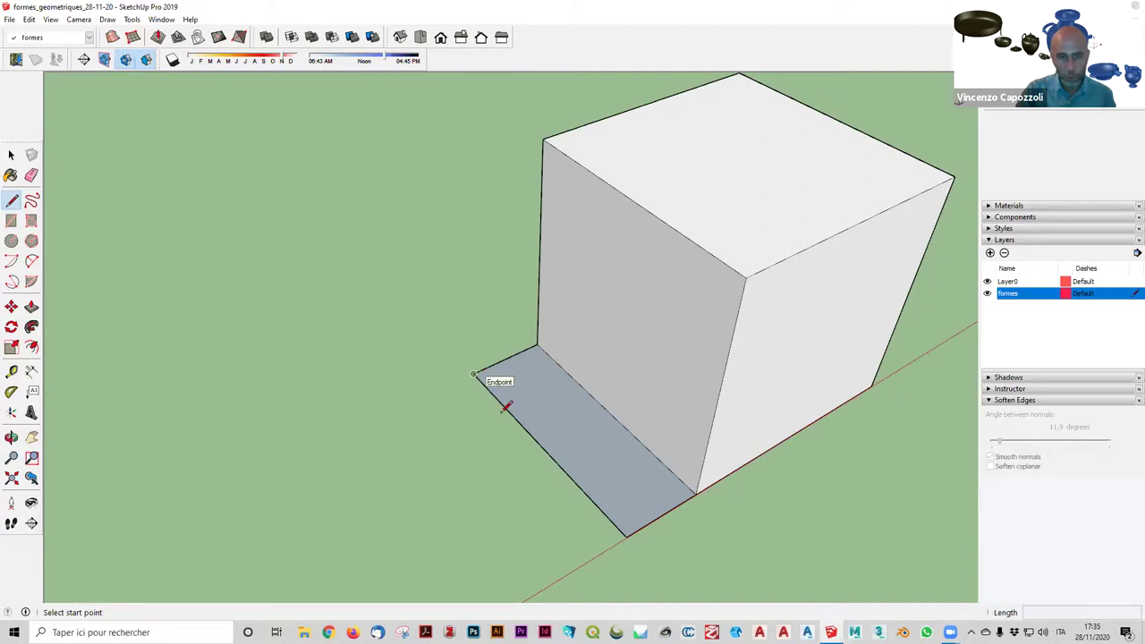
left_click(474, 373)
type("3")
key("Return")
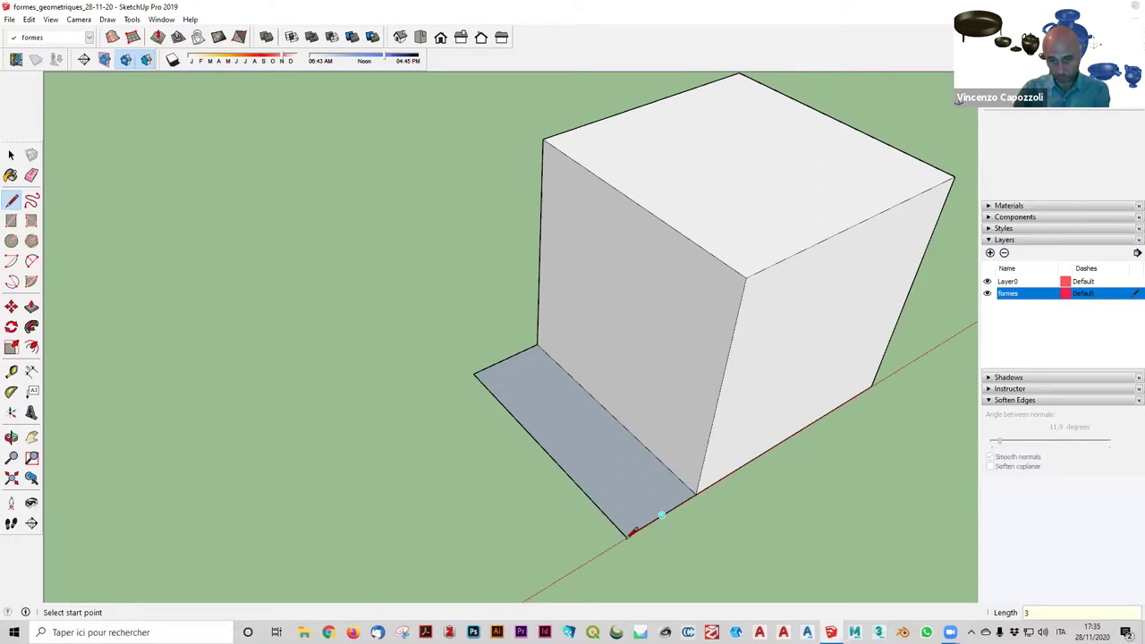
left_click(626, 534)
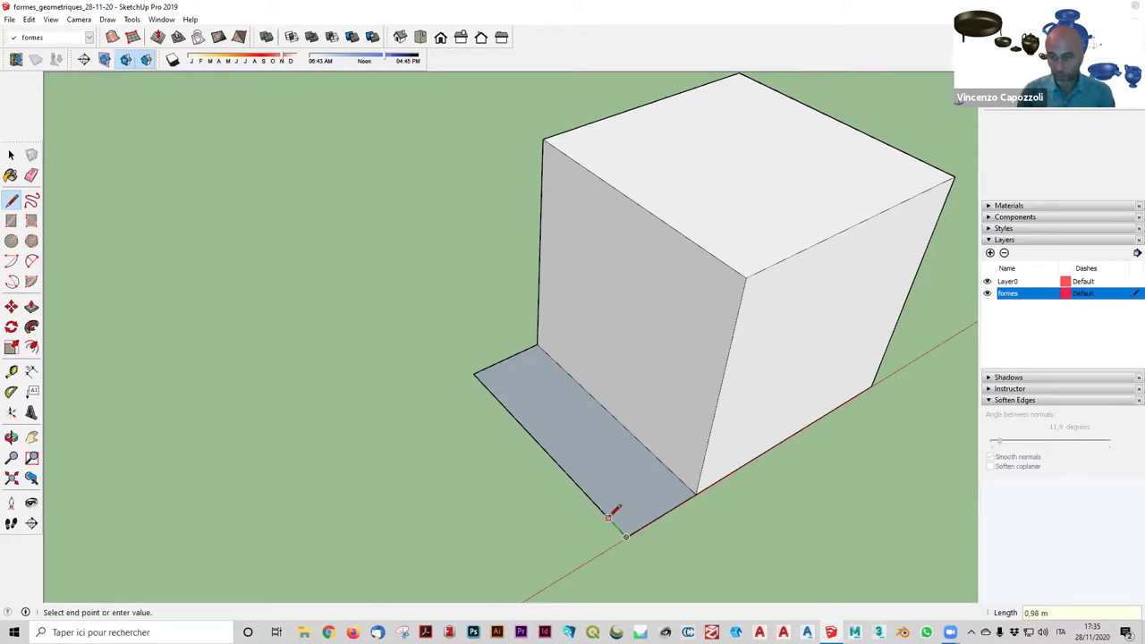
type("3")
key("Return")
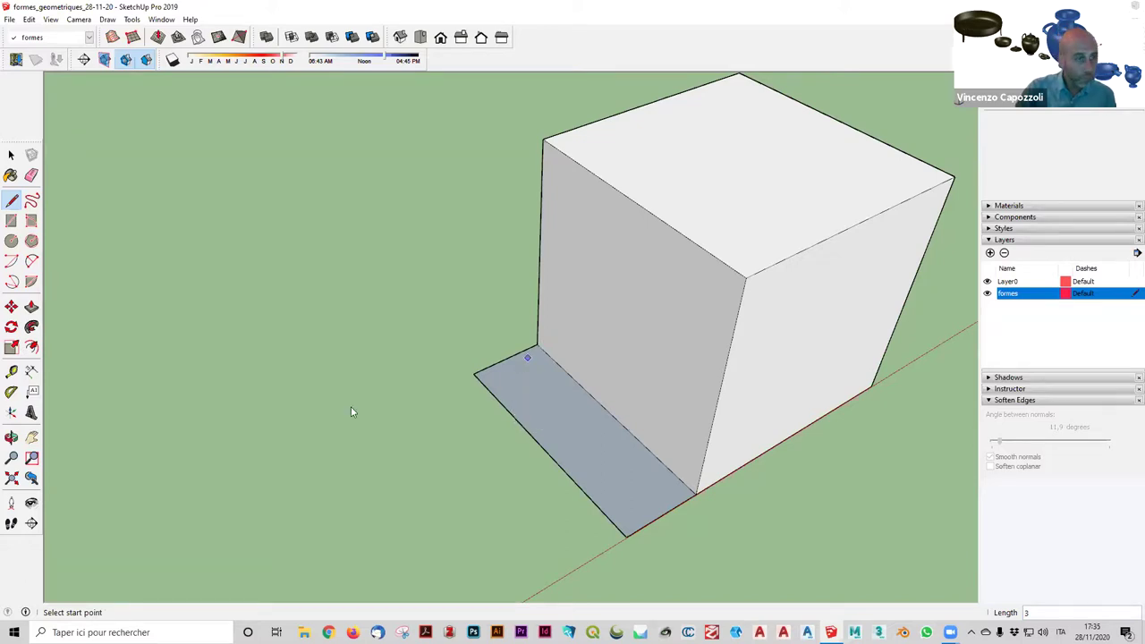
Draw a half-circle 2 Point Arc from the corner beside the cube to the 3 m mark.
left_click(30, 267)
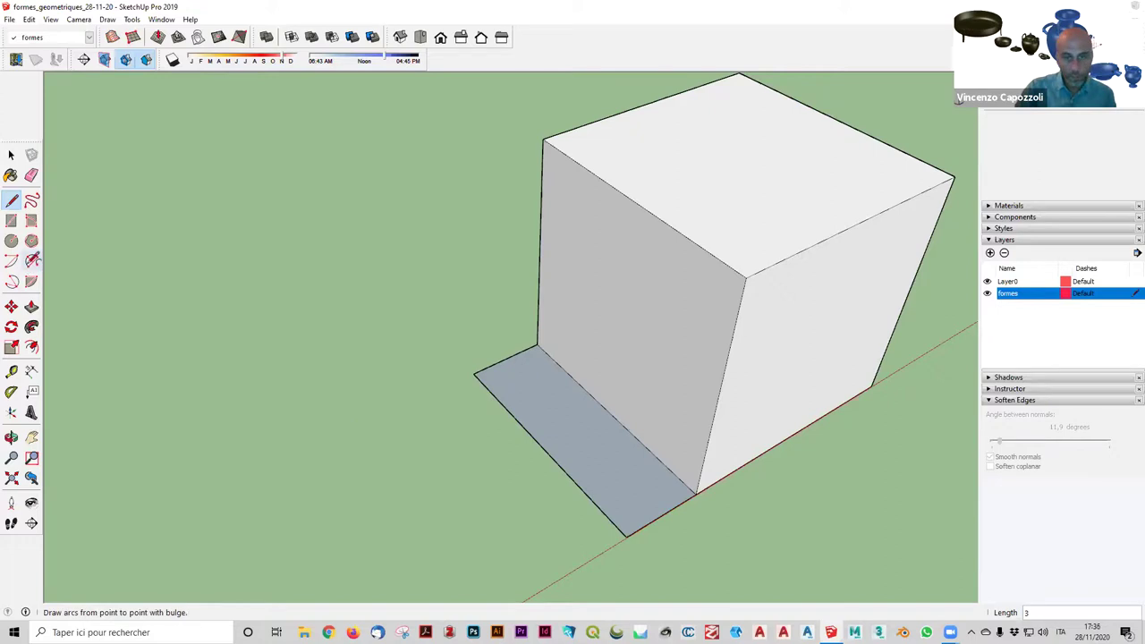
left_click(536, 344)
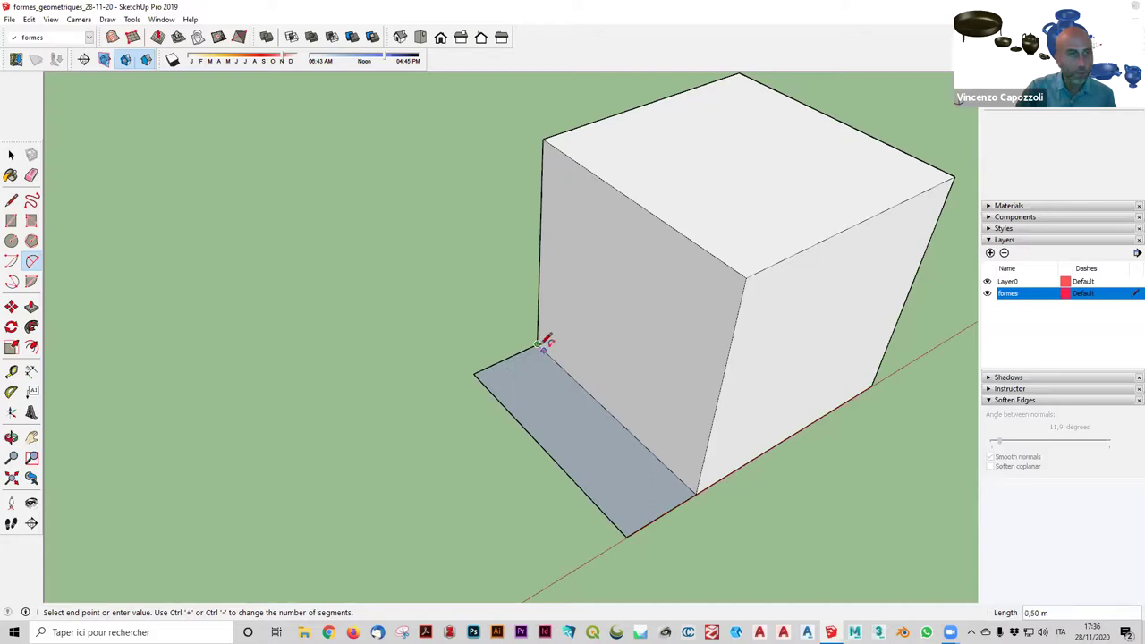
left_click(514, 415)
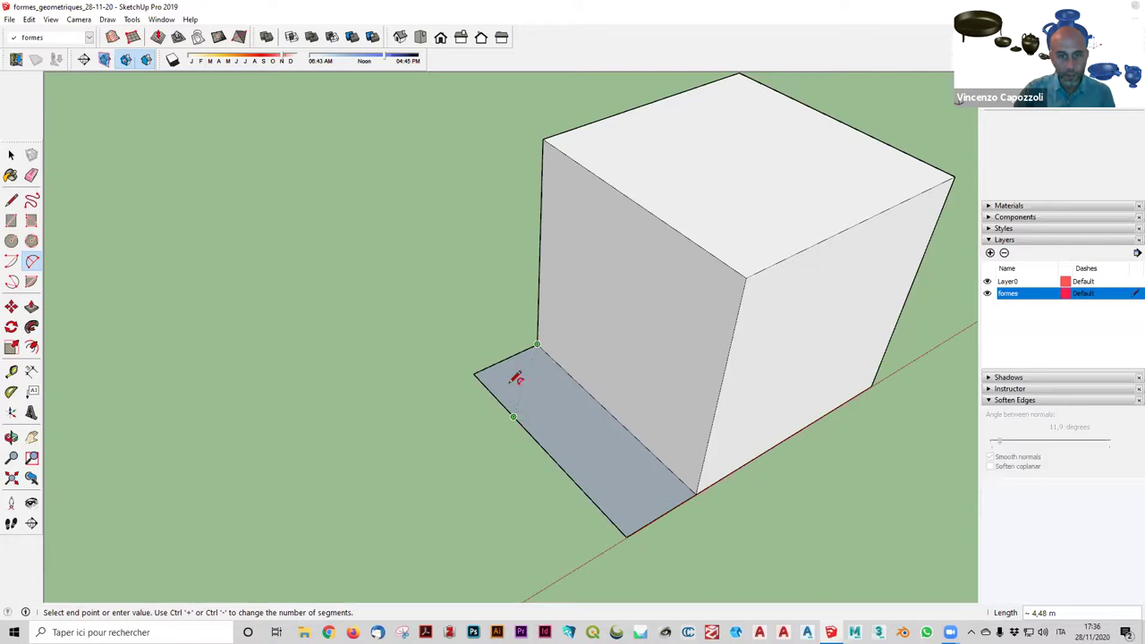
scroll(510, 370, "up", 2)
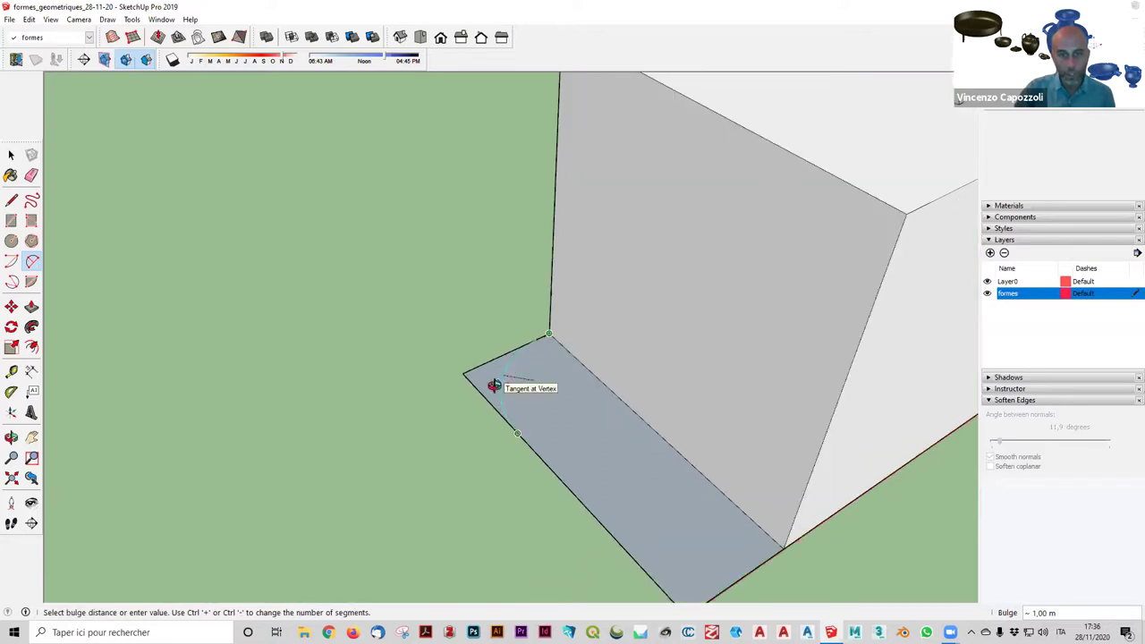
middle_click_drag(492, 385, 547, 462)
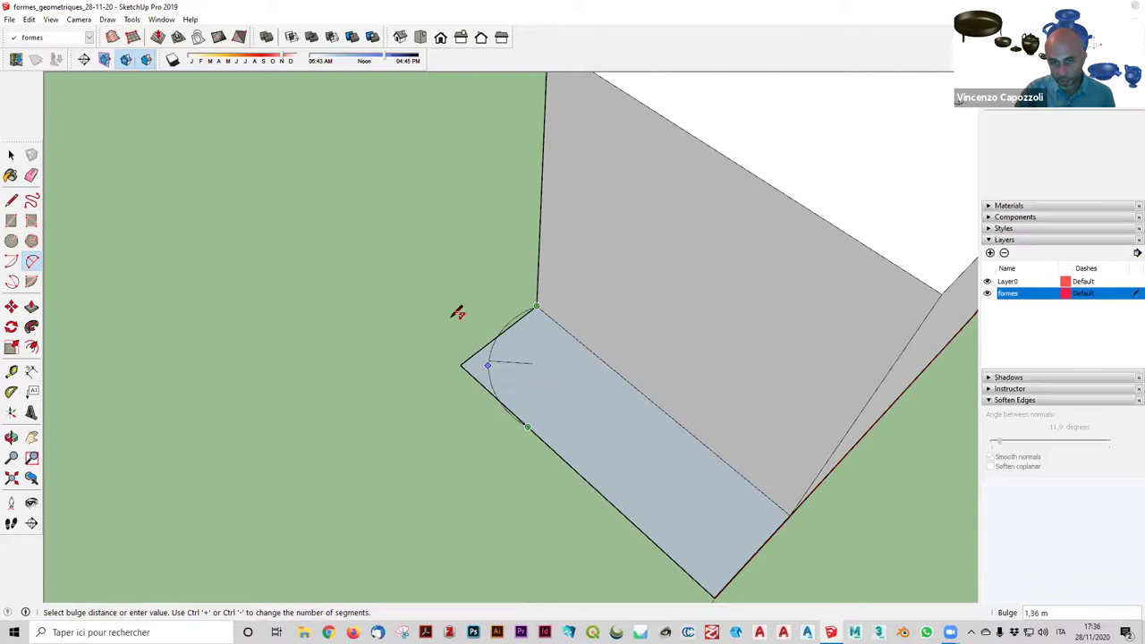
middle_click_drag(457, 313, 572, 225)
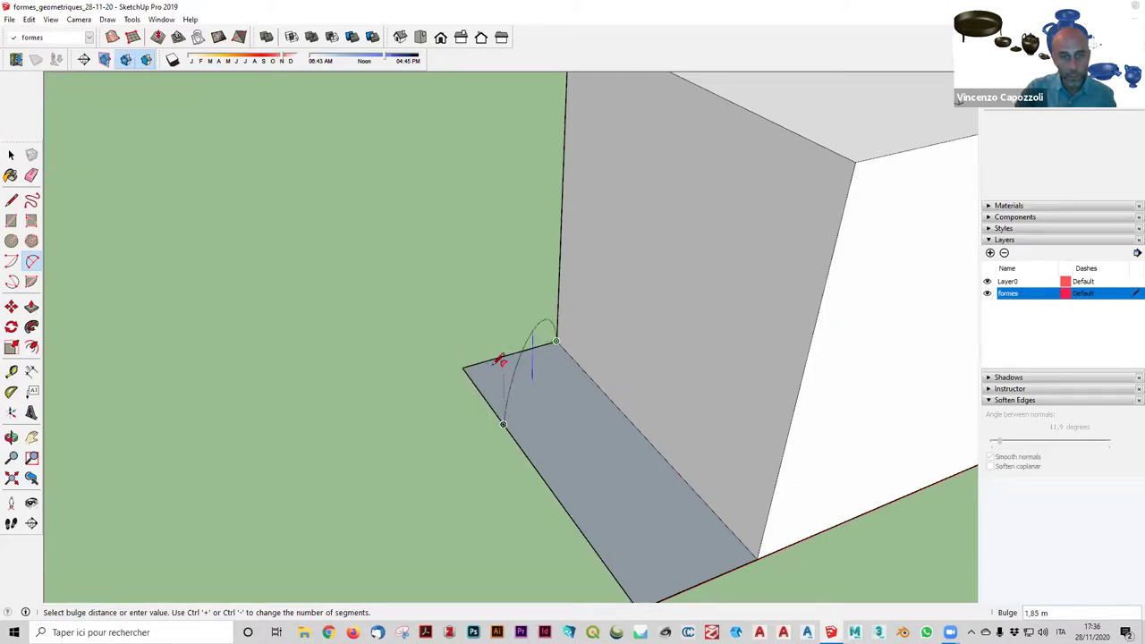
middle_click_drag(497, 428, 554, 457)
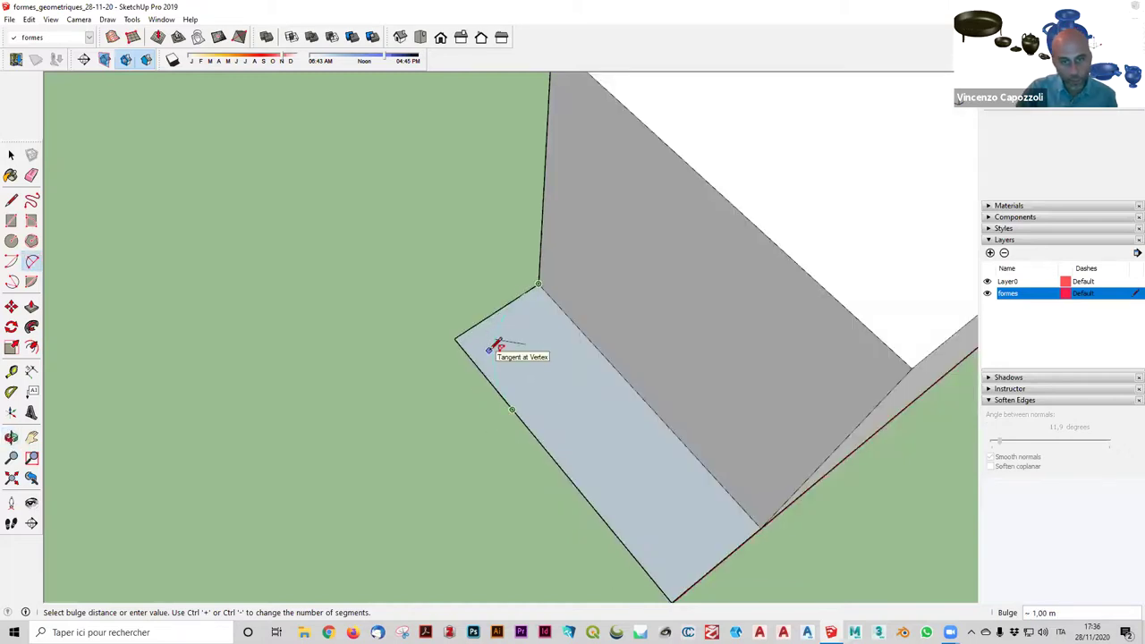
middle_click_drag(498, 347, 492, 359)
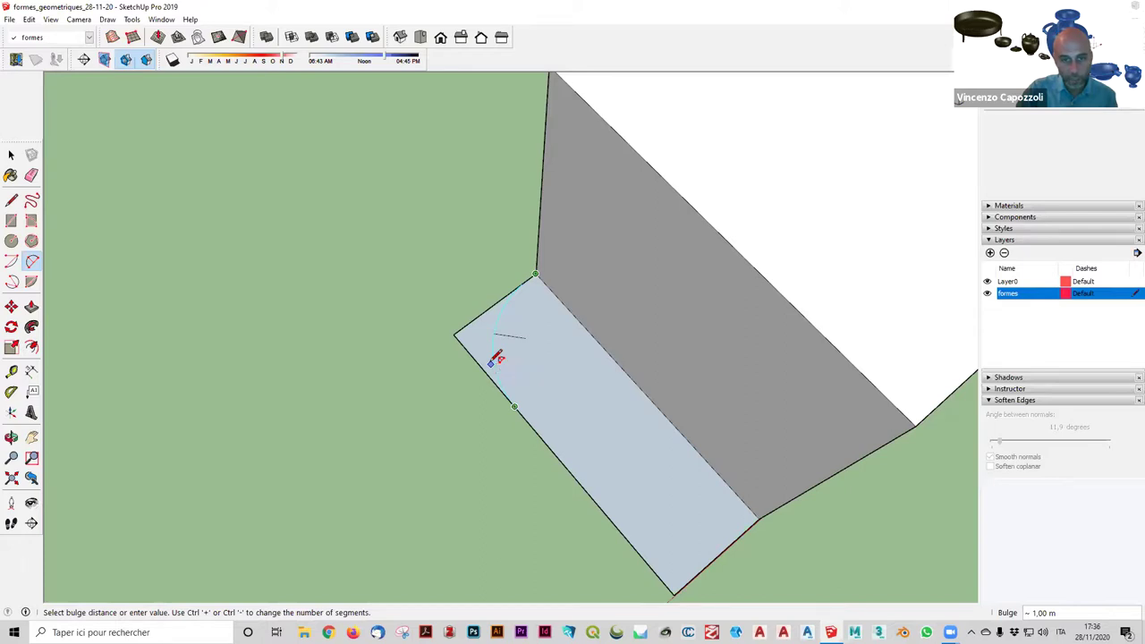
left_click(385, 451)
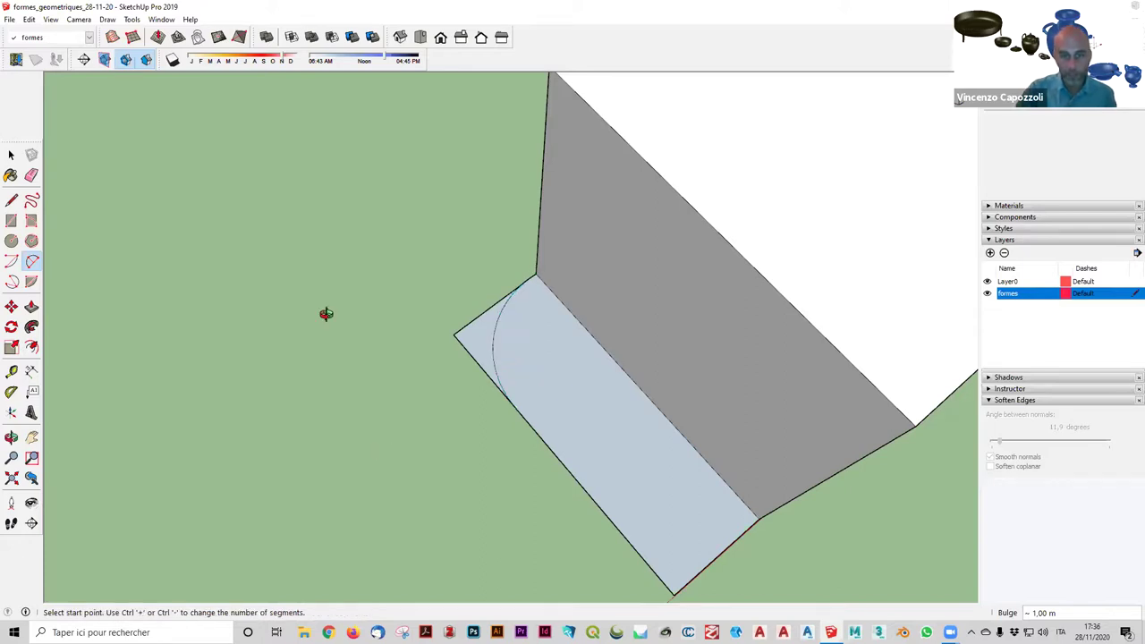
Start a second arc from the opposite corner to the other 3 m mark.
middle_click_drag(662, 501, 687, 499)
middle_click_drag(670, 567, 760, 524)
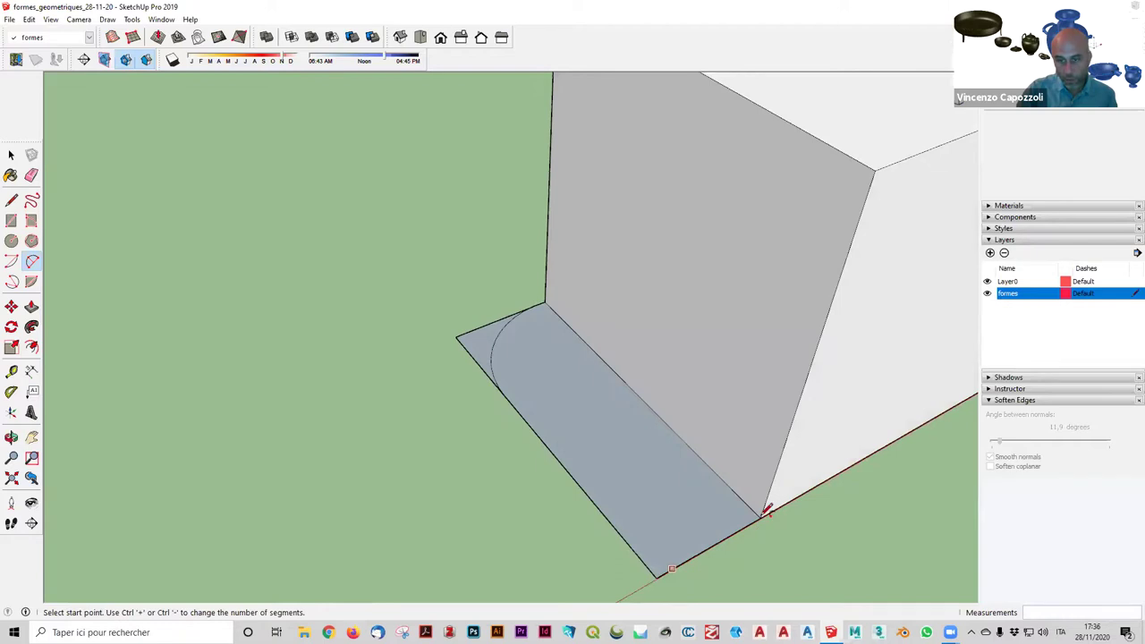
left_click(760, 516)
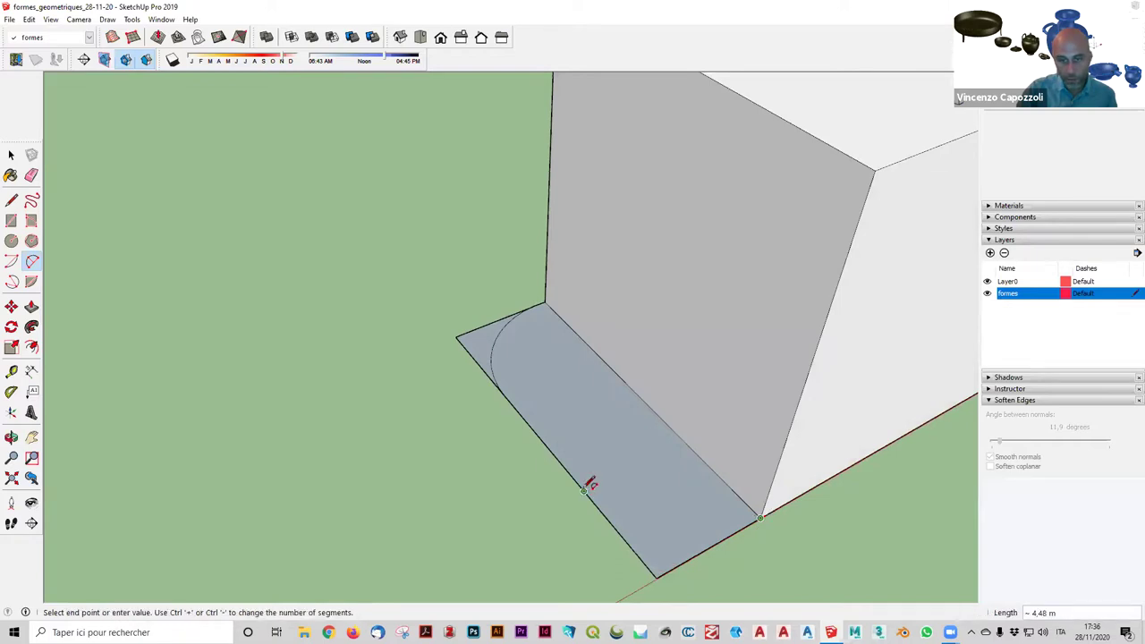
left_click(584, 490)
Finish the second half-circle arc and erase the square corner edges outside the arcs.
left_click(641, 525)
middle_click_drag(641, 525, 680, 501)
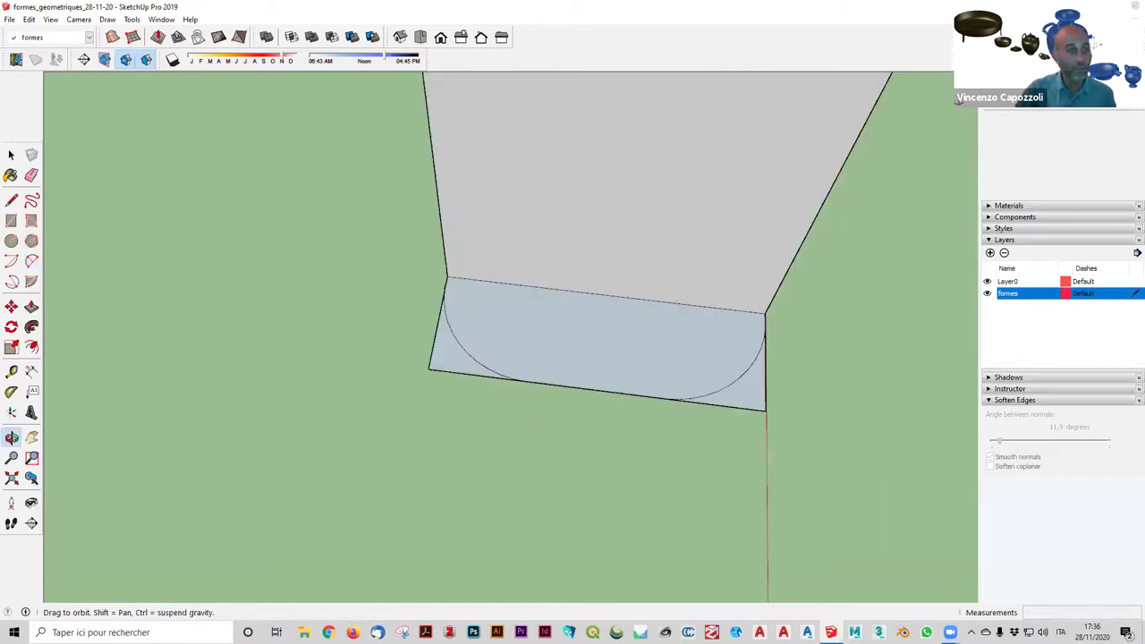
left_click(31, 175)
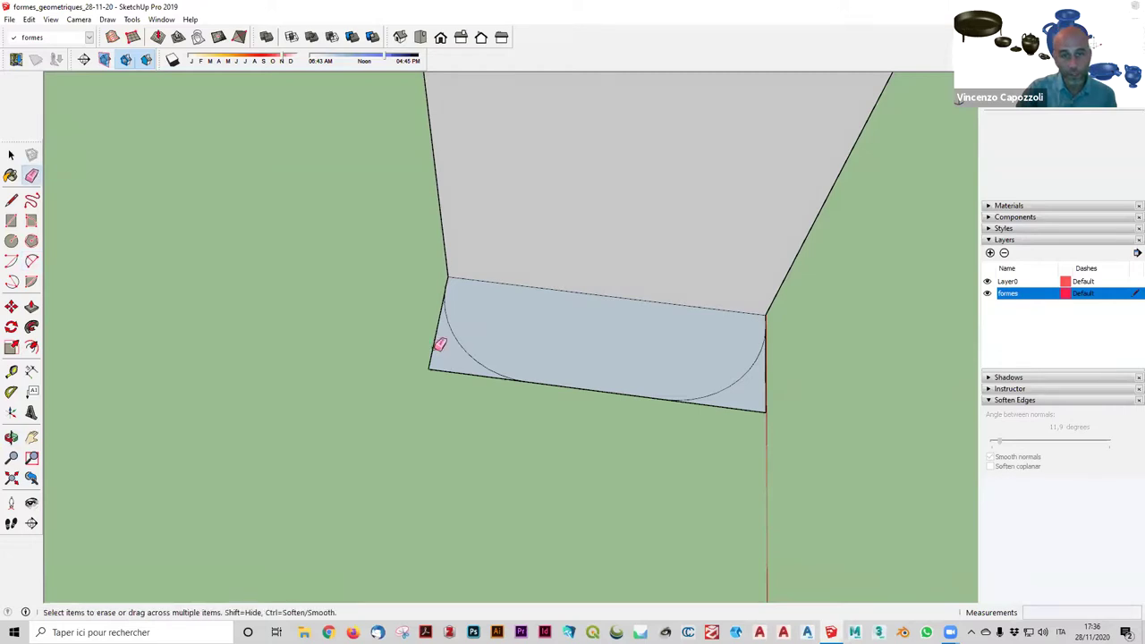
mouse_move(814, 423)
left_mouse_down()
mouse_move(779, 379)
mouse_move(756, 408)
left_mouse_up()
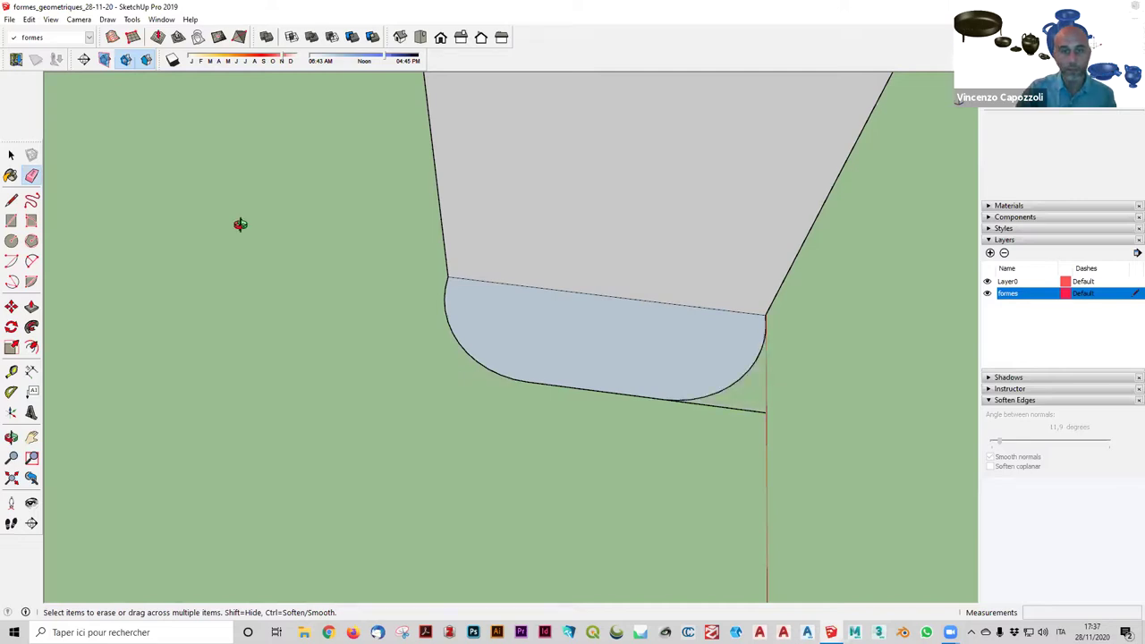
middle_click_drag(241, 224, 313, 178)
left_click_drag(312, 177, 663, 485)
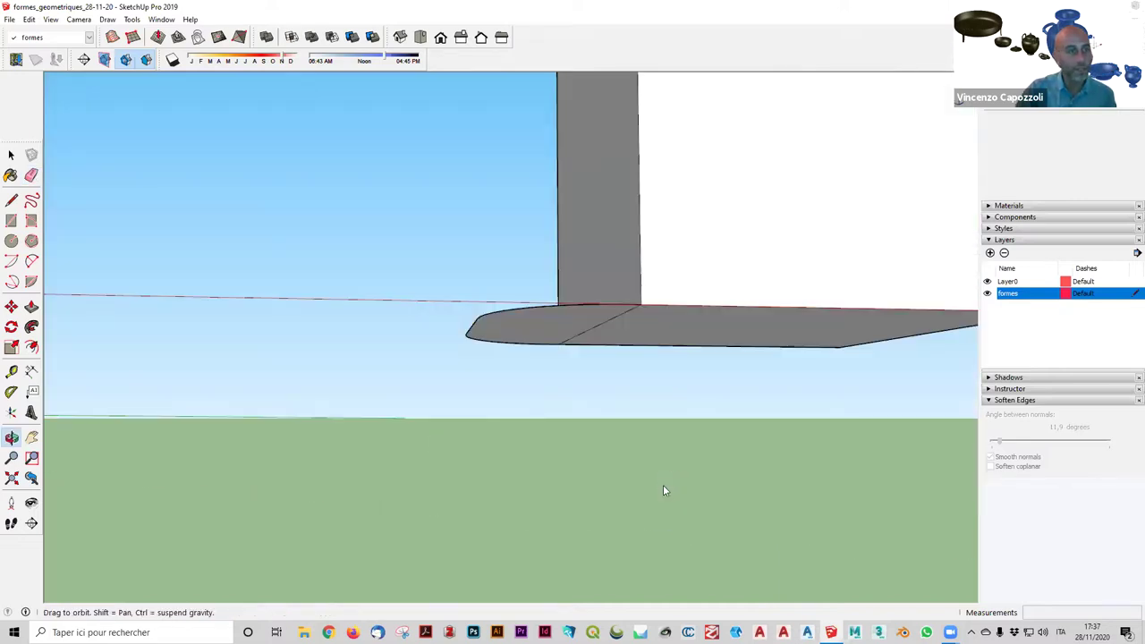
key("e")
left_click(11, 156)
left_click(522, 345)
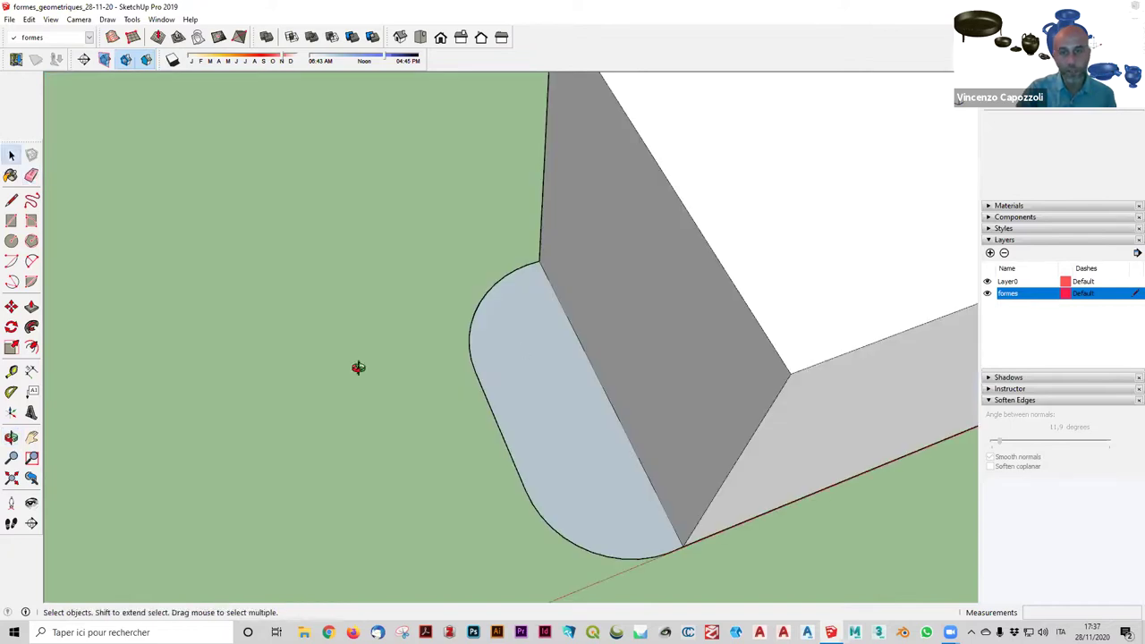
key("o")
left_click_drag(291, 559, 248, 453)
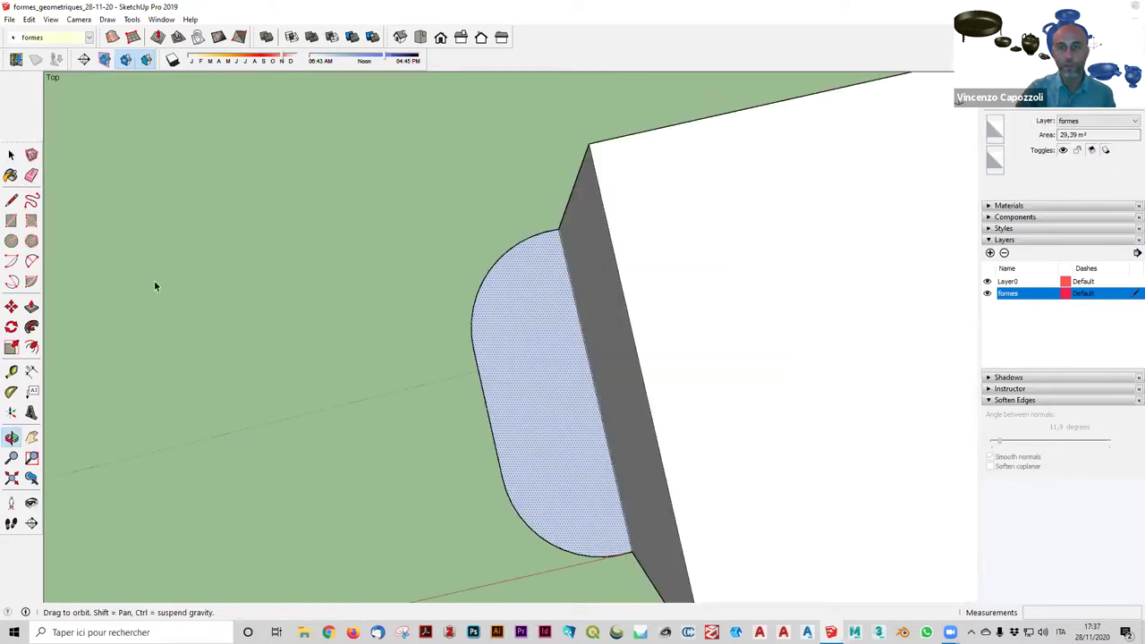
left_click_drag(153, 286, 402, 381)
scroll(422, 372, "down", 5)
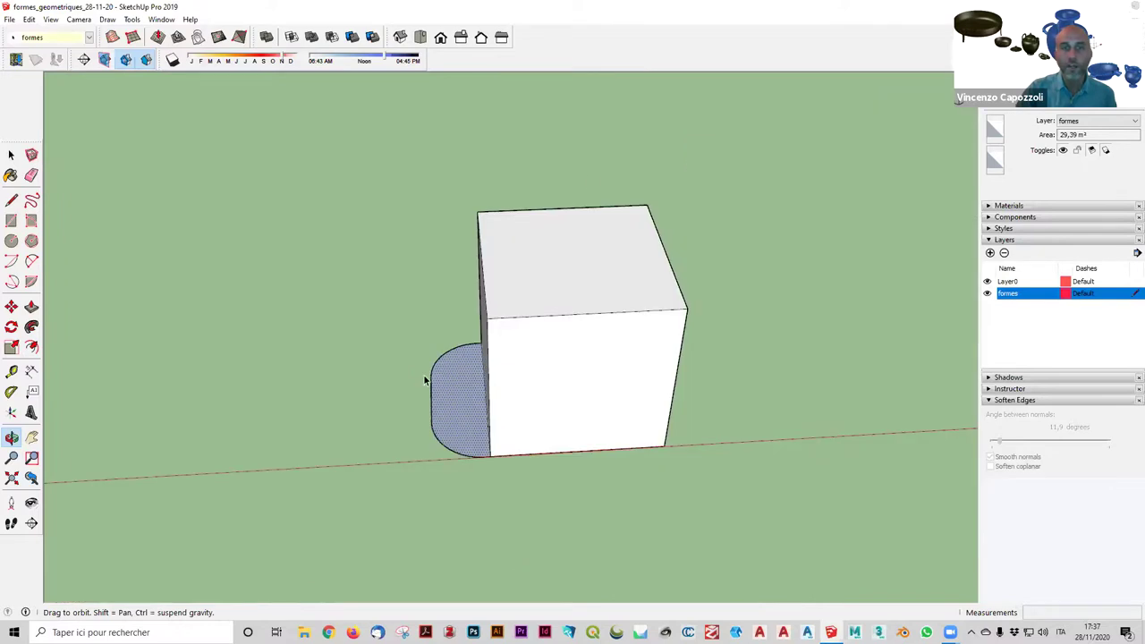
key("space")
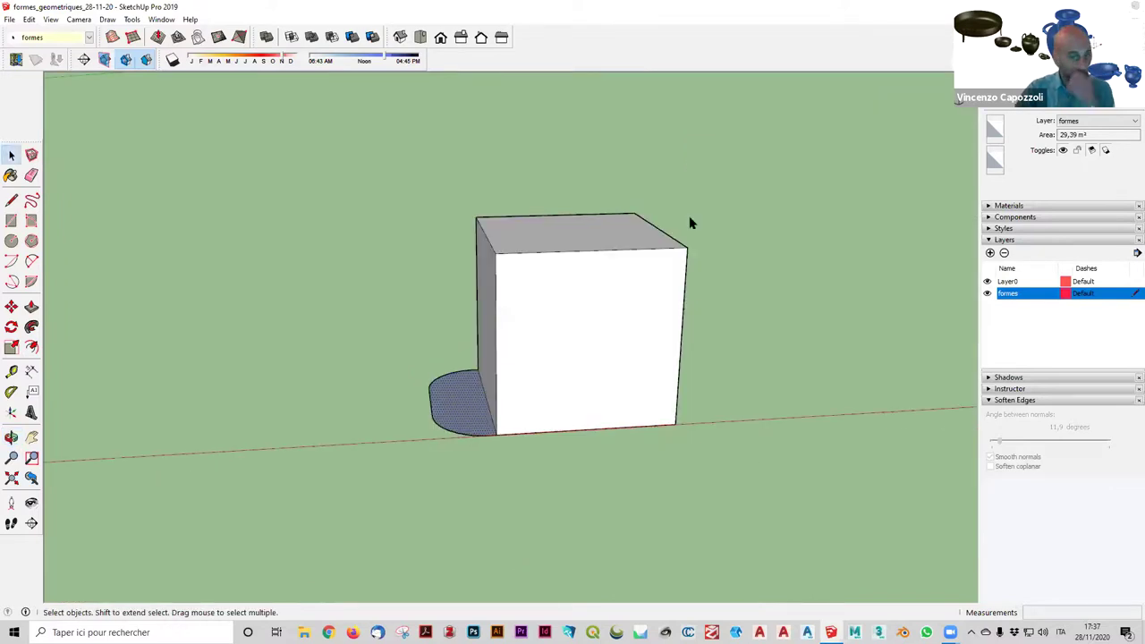
key("o")
left_click_drag(623, 314, 607, 340)
key("space")
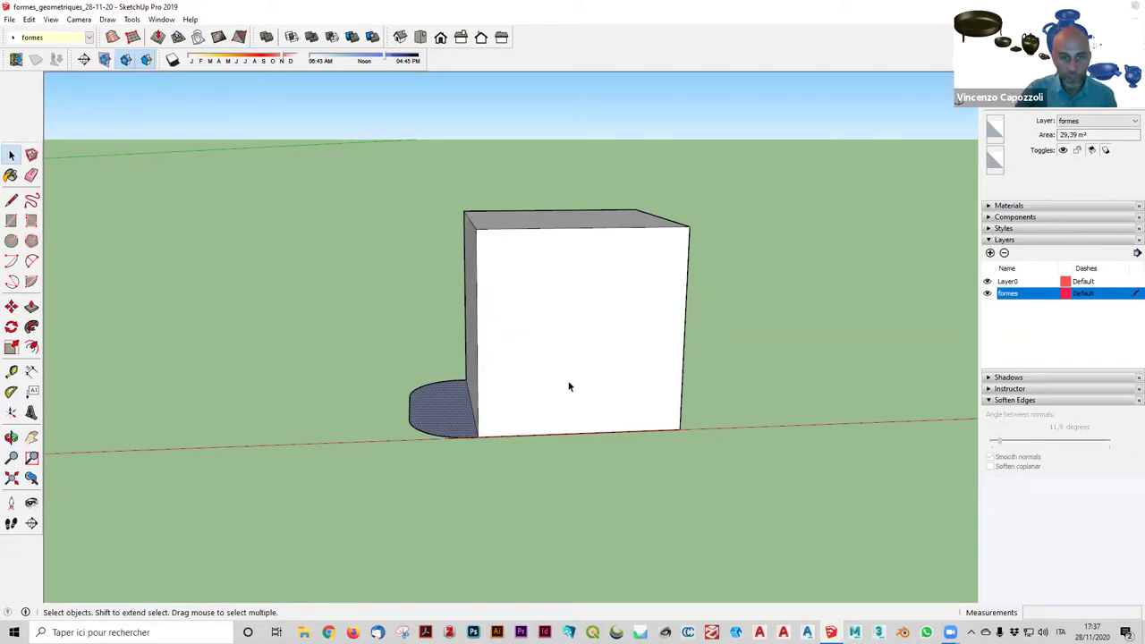
middle_click_drag(496, 330, 488, 335)
left_click(573, 303)
left_click(712, 385)
middle_click_drag(488, 372, 483, 376)
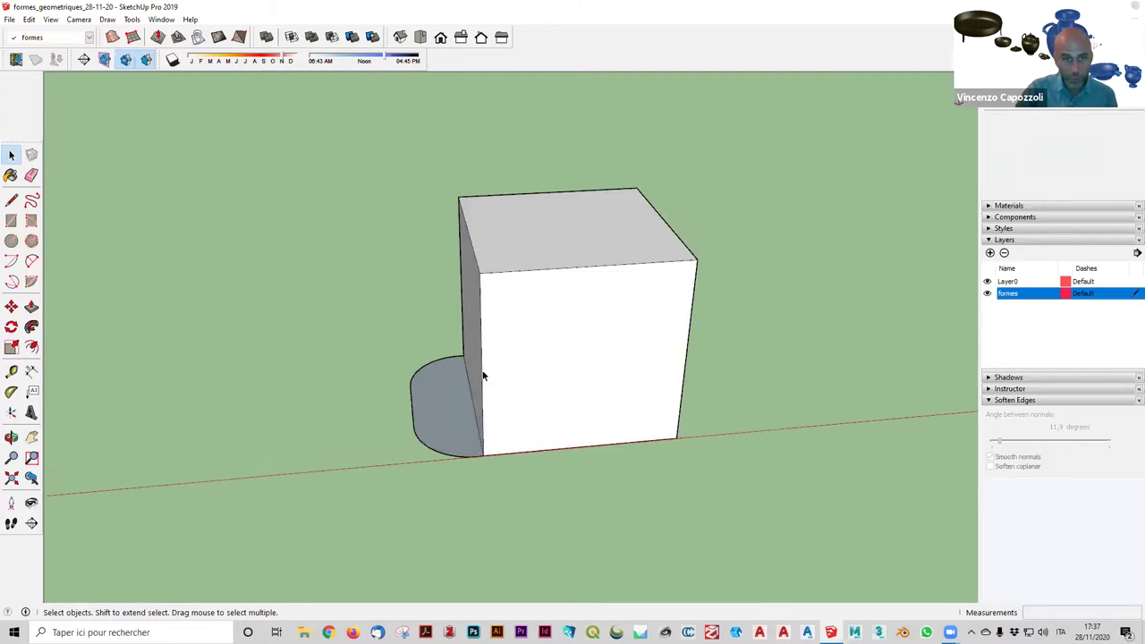
Pick the front face's left, top and bottom edges, then clear a stray face selection.
left_click(481, 381)
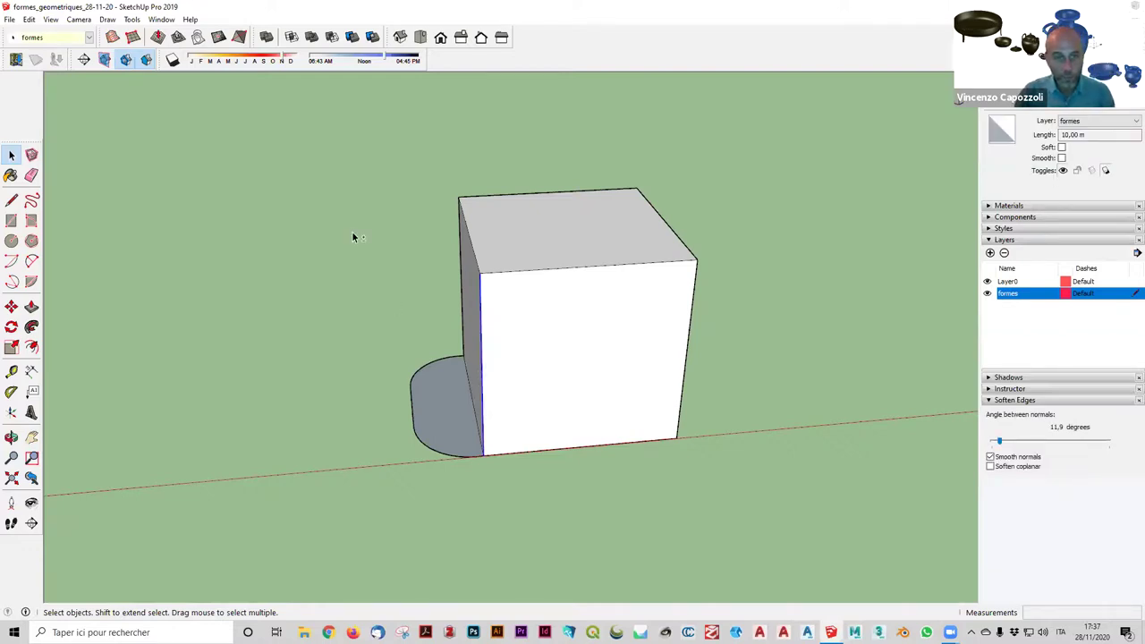
left_click(572, 268, "shift")
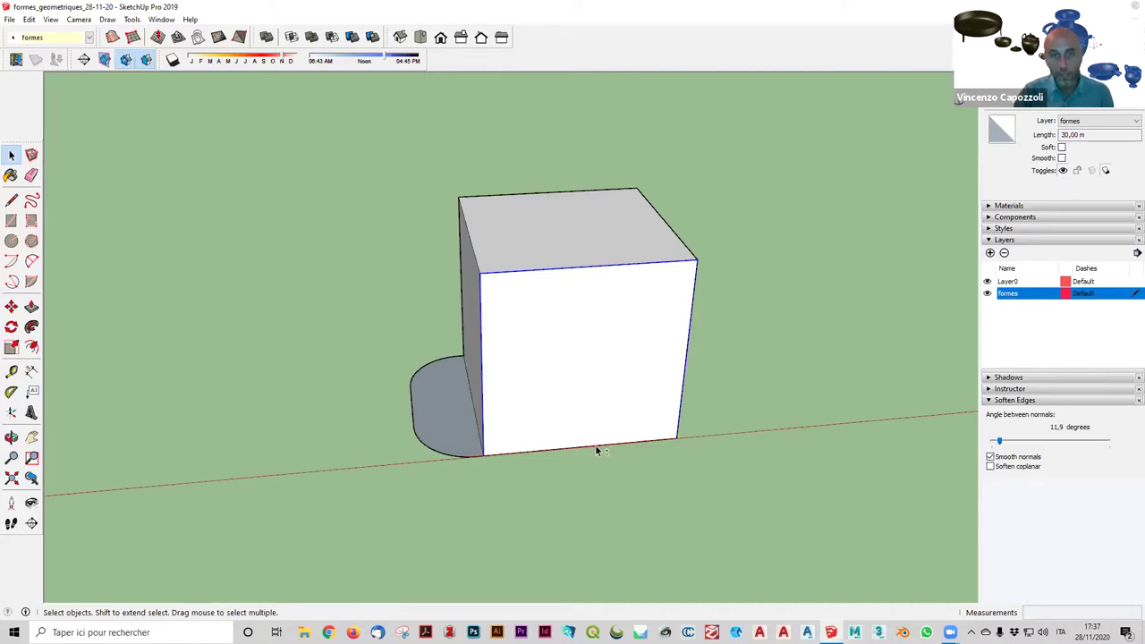
left_click(595, 444, "shift")
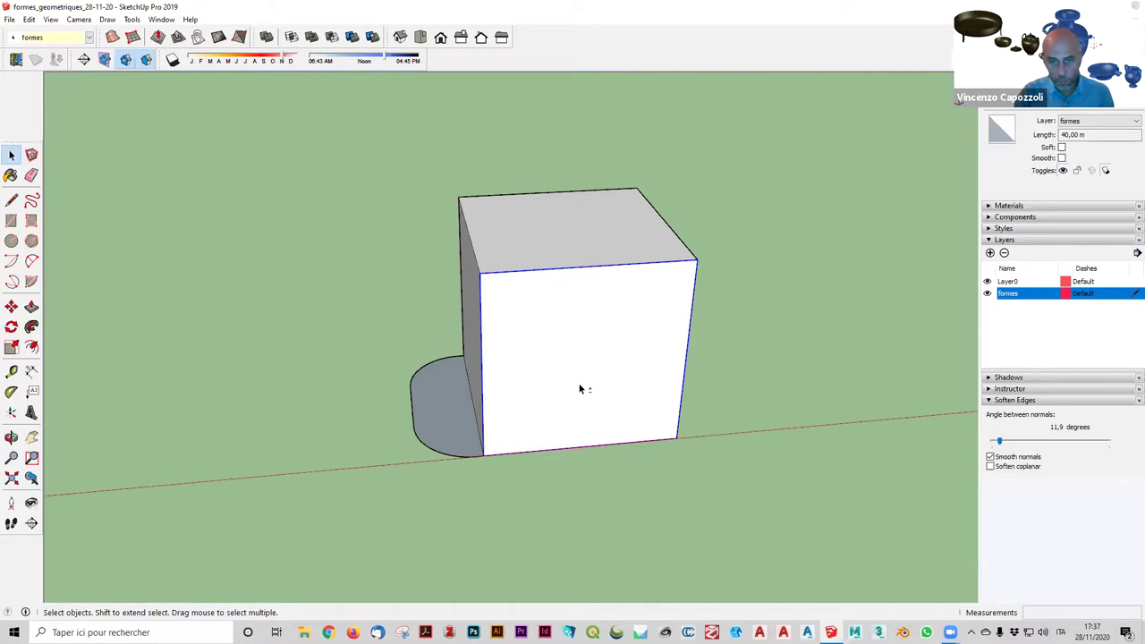
key("F4")
left_click(580, 389, "shift")
left_click(578, 384, "shift")
left_click(418, 306)
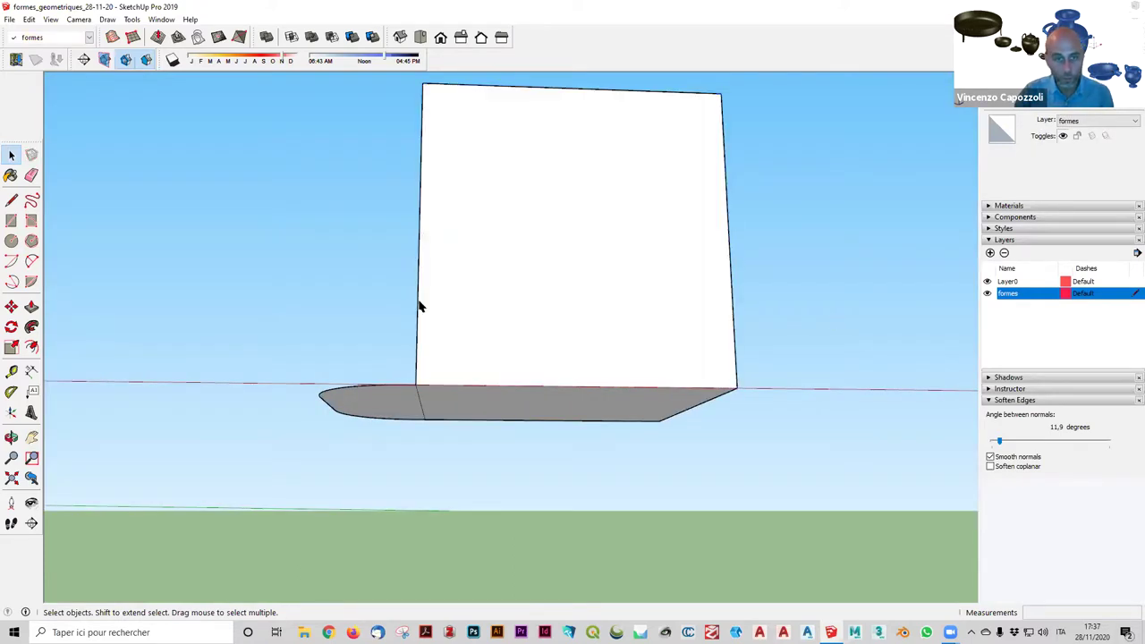
Reselect the front face's top, right and bottom edges and orbit to check the selection.
left_click(539, 90)
left_click(727, 169, "shift")
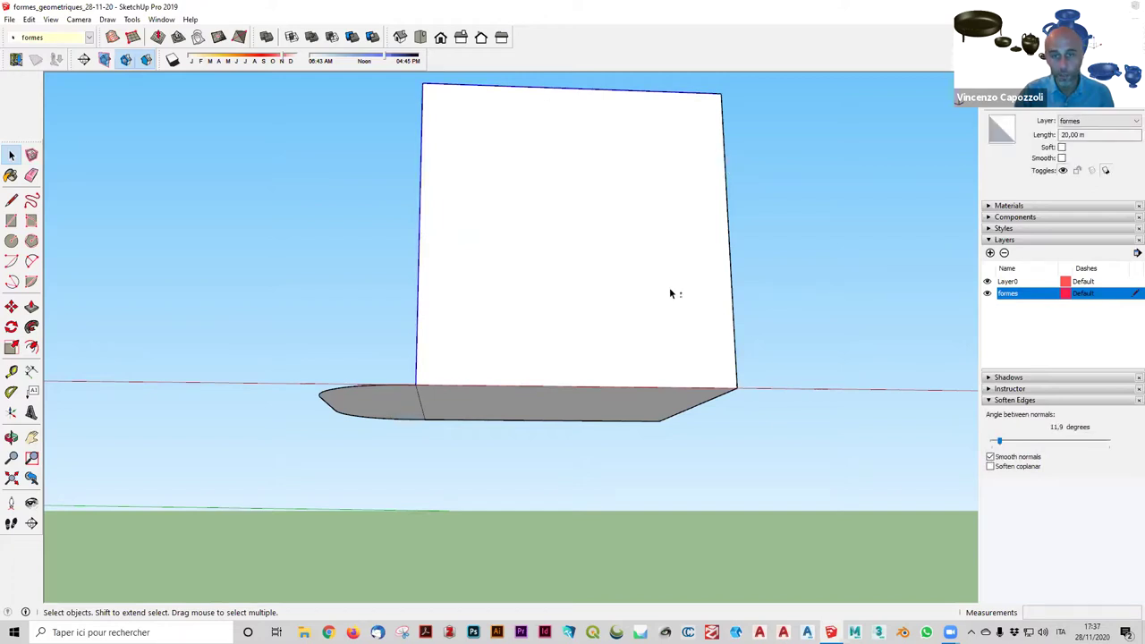
left_click(582, 387, "shift")
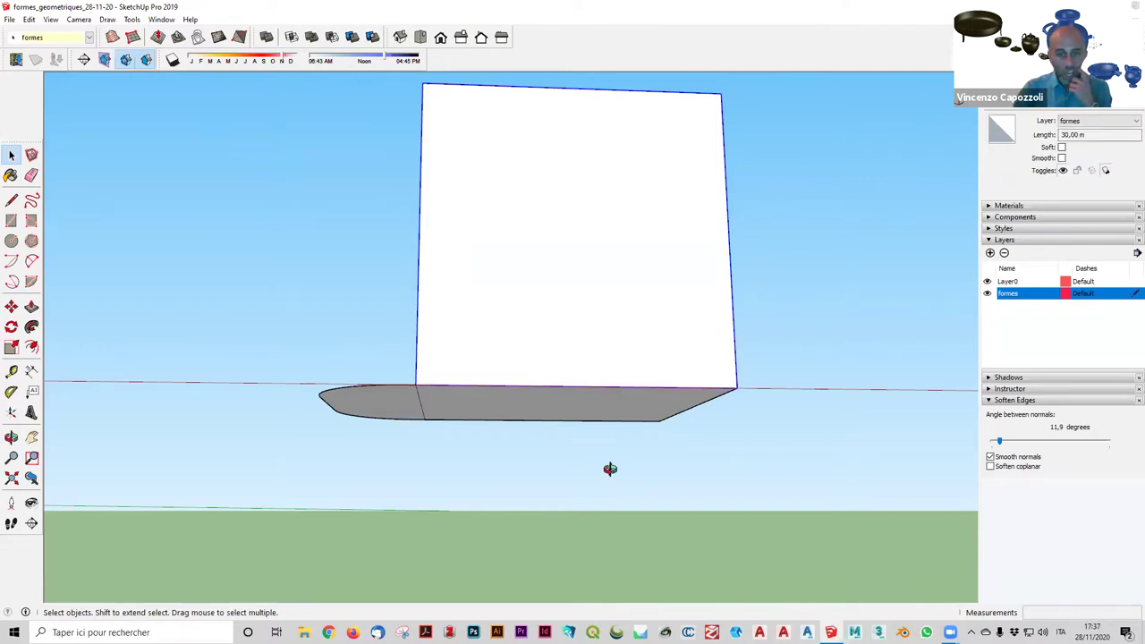
mouse_move(609, 468)
middle_mouse_down()
mouse_move(900, 606)
mouse_move(621, 33)
mouse_move(593, 77)
middle_mouse_up()
middle_click_drag(534, 184, 799, 420)
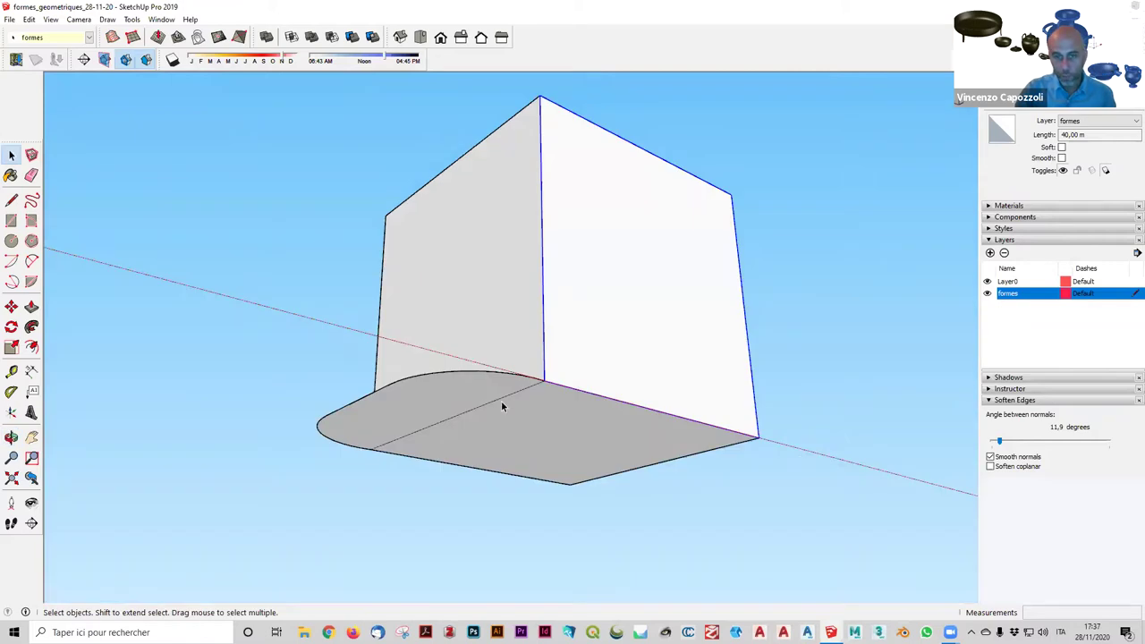
scroll(614, 377, "up", 2)
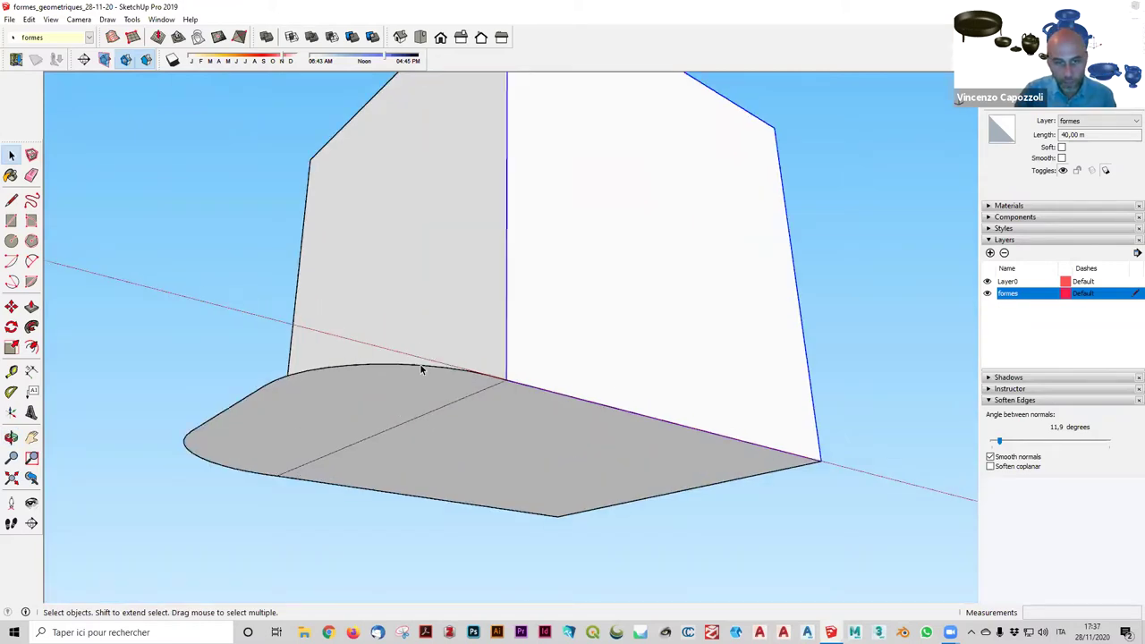
scroll(420, 363, "up", 3)
scroll(396, 326, "up", 1)
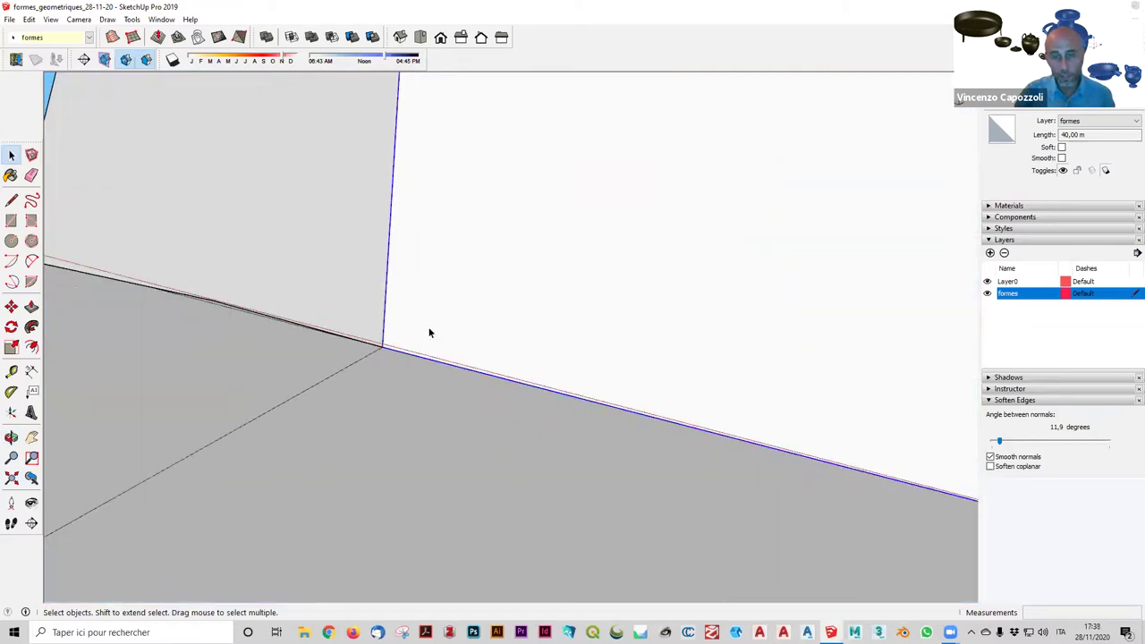
scroll(447, 366, "down", 3)
middle_click_drag(465, 408, 506, 490)
middle_click_drag(435, 145, 651, 355)
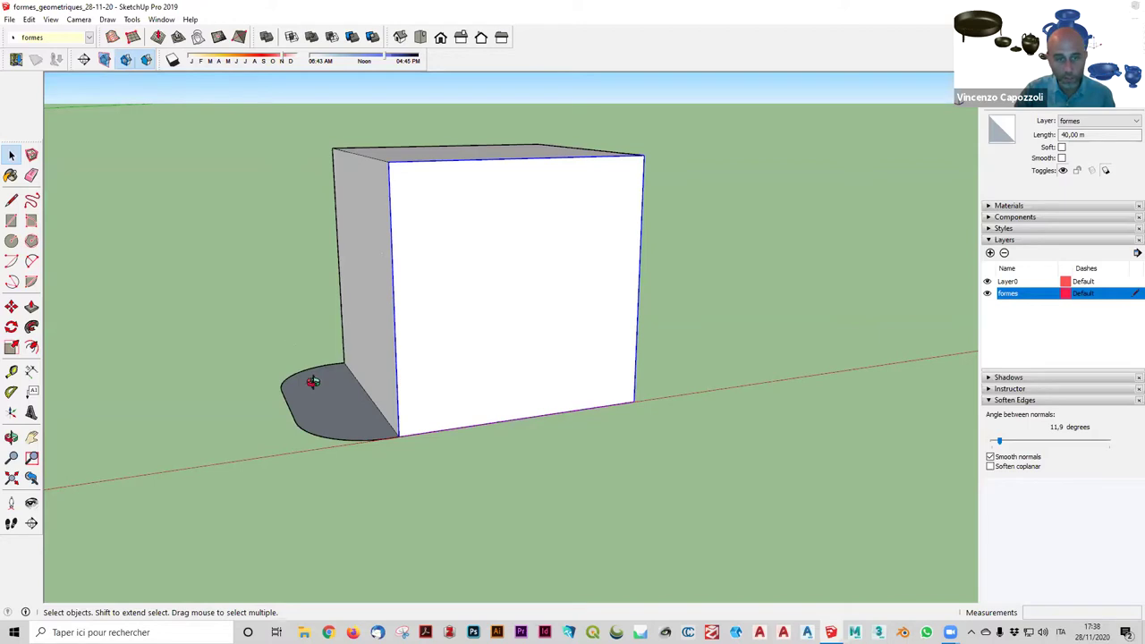
middle_click_drag(414, 499, 675, 143)
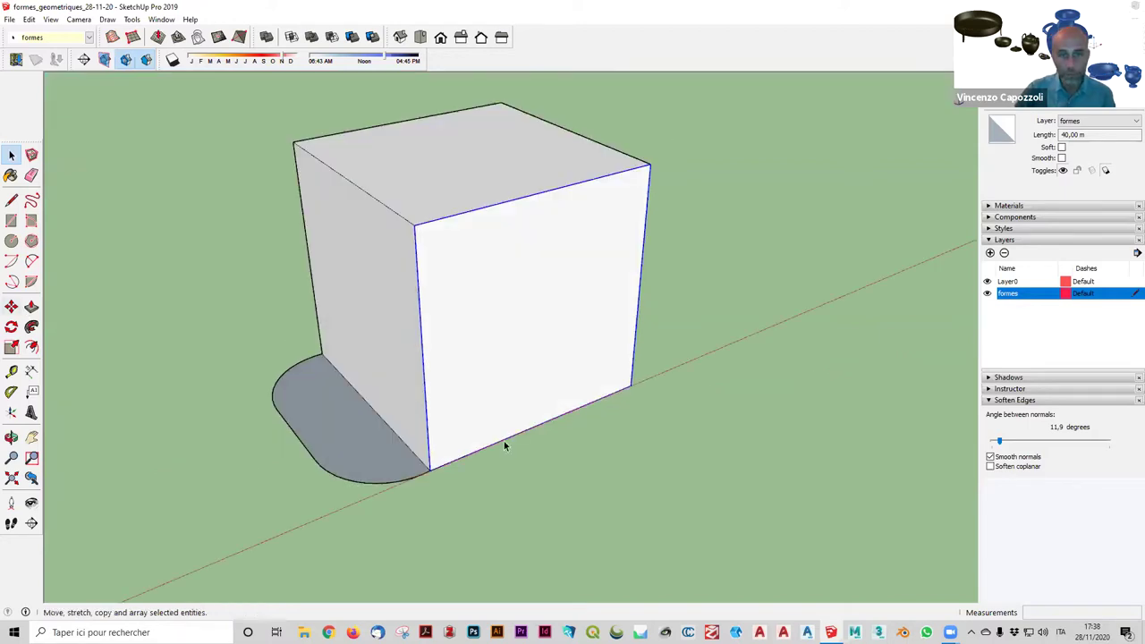
Sweep the rounded profile along the selected edges with Follow Me and orbit around the framed box.
left_click(31, 327)
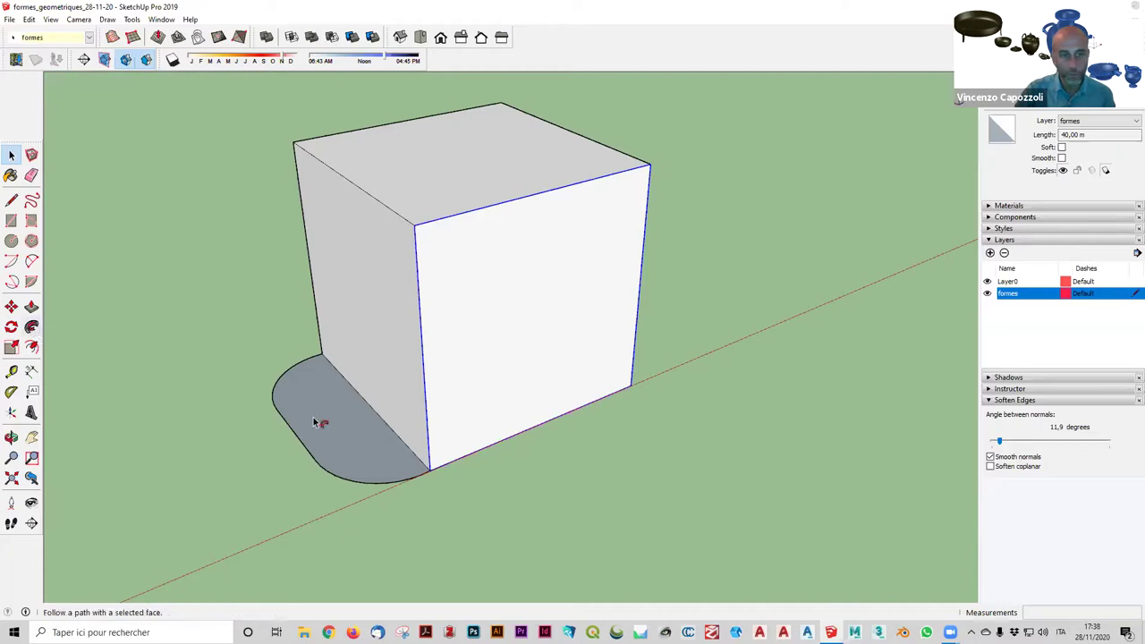
middle_click_drag(315, 421, 662, 409)
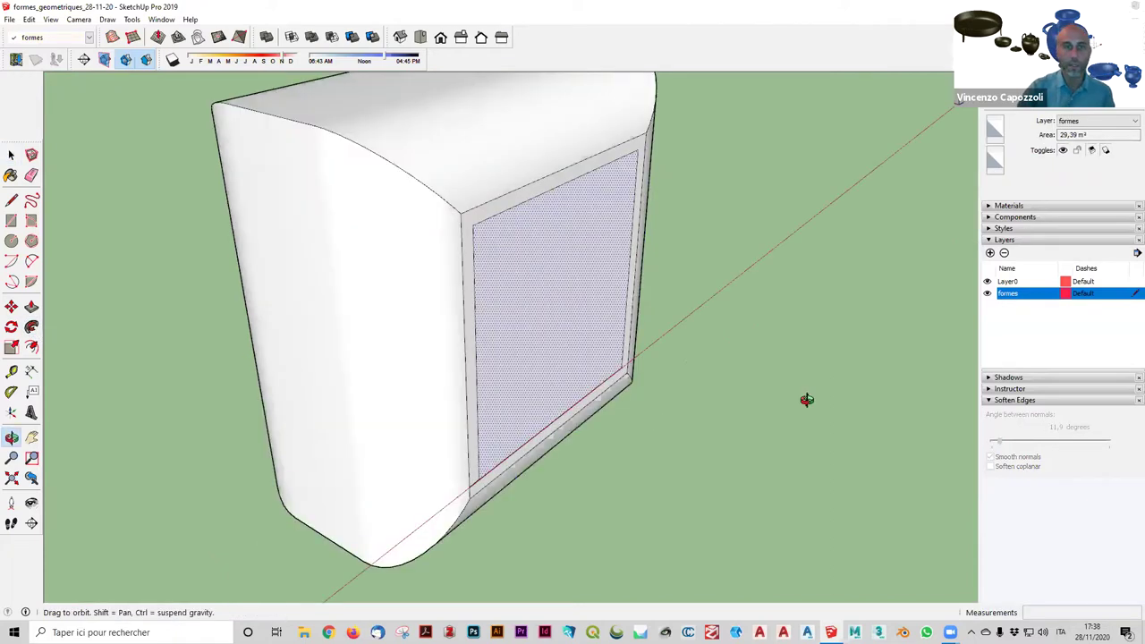
middle_click_drag(802, 402, 976, 322)
middle_click_drag(705, 384, 932, 355)
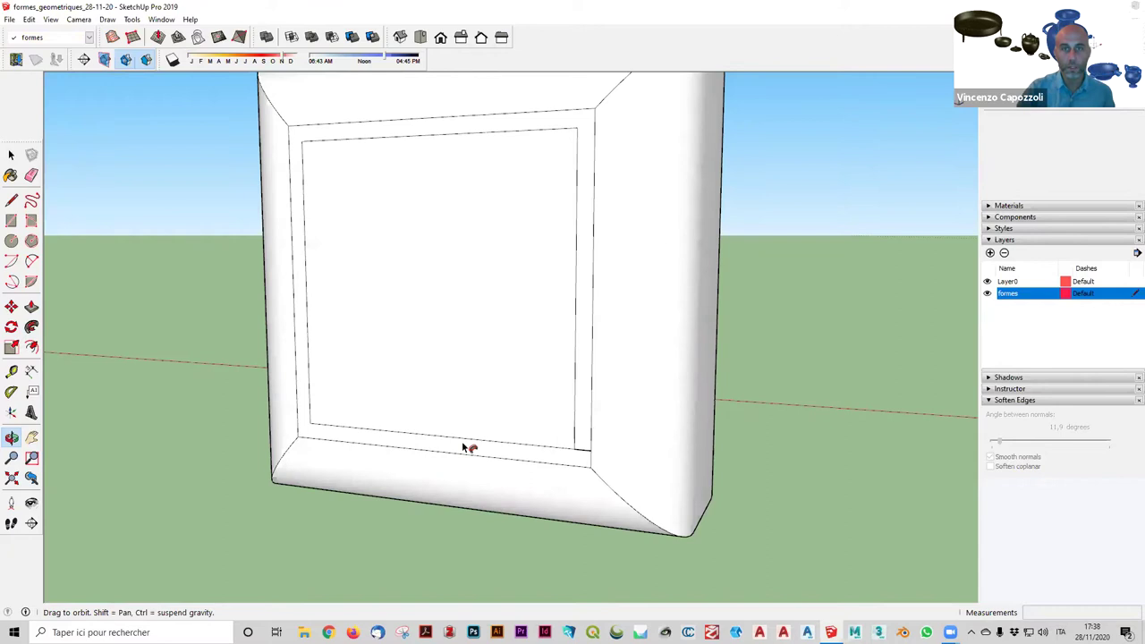
middle_click_drag(462, 450, 459, 439)
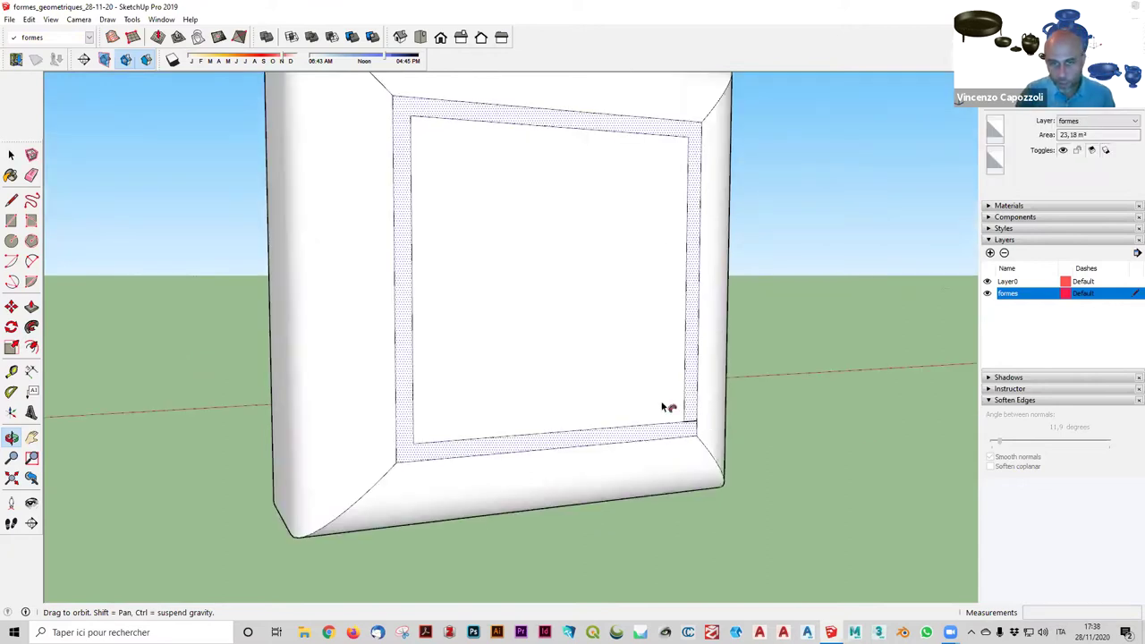
scroll(660, 402, "up", 5)
scroll(659, 386, "up", 1)
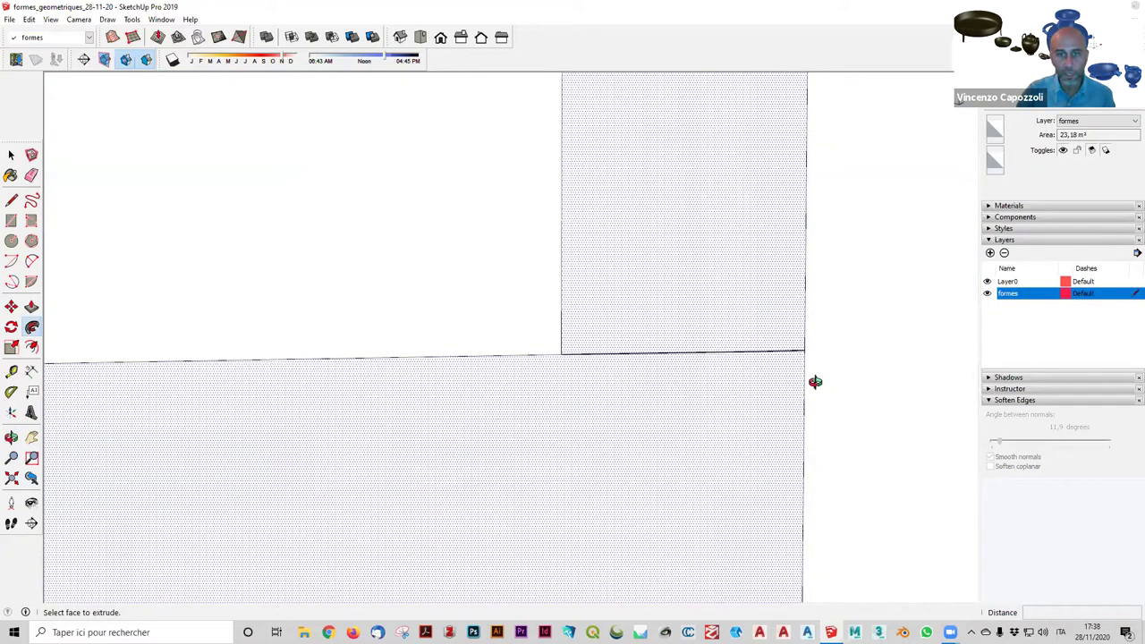
scroll(813, 381, "down", 2)
middle_click_drag(622, 581, 54, 288)
mouse_move(508, 417)
middle_mouse_down()
mouse_move(453, 403)
mouse_move(617, 271)
mouse_move(593, 271)
middle_mouse_up()
middle_click_drag(417, 399, 490, 407)
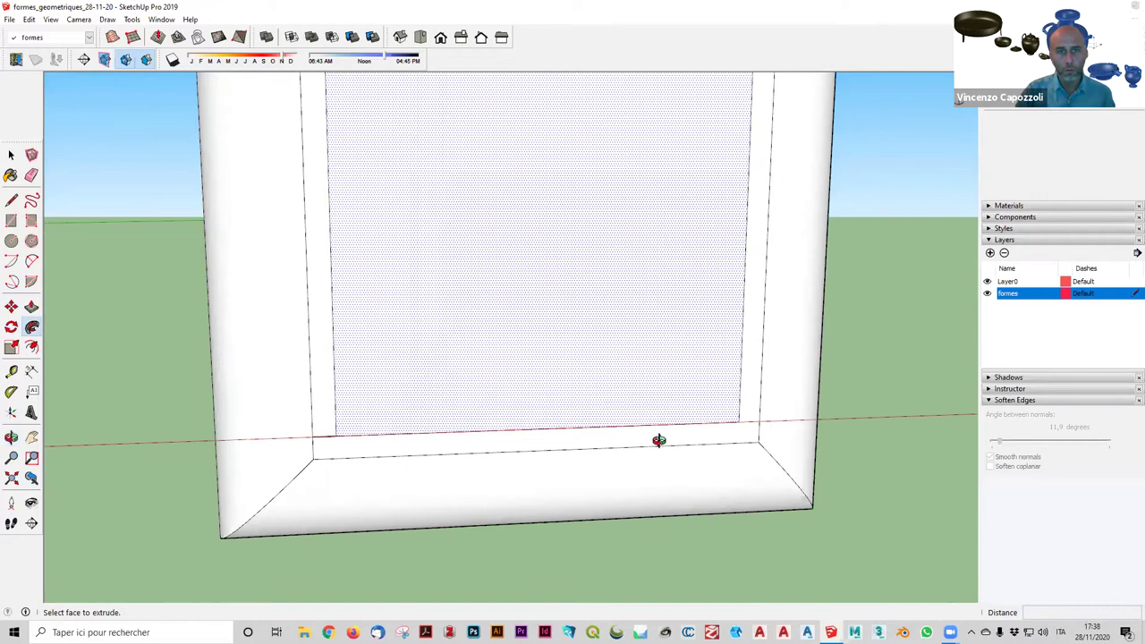
Switch to the standard Front view and zoom to inspect the cushioned frame.
key("o")
key("F2")
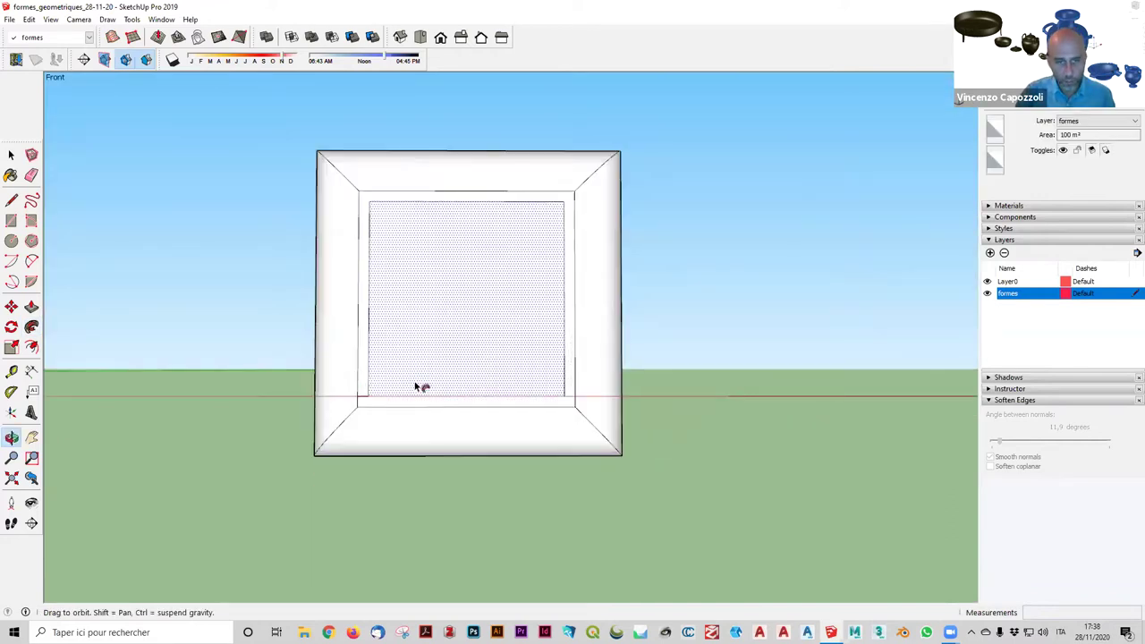
key("p")
scroll(412, 414, "up", 5)
scroll(422, 414, "up", 2)
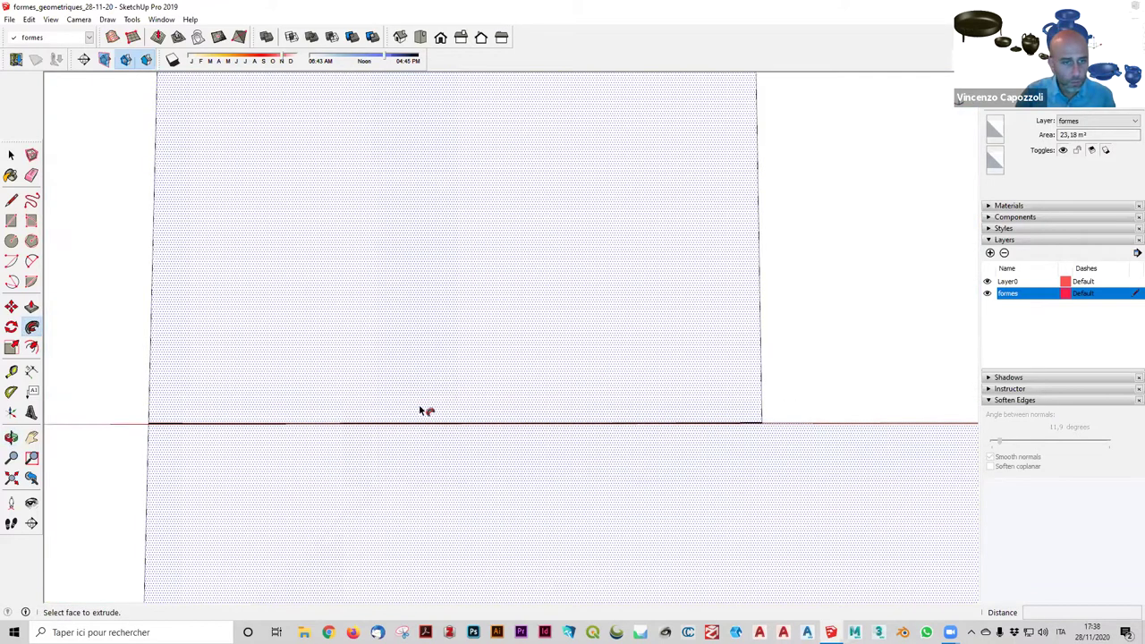
scroll(420, 412, "down", 2)
scroll(420, 412, "down", 5)
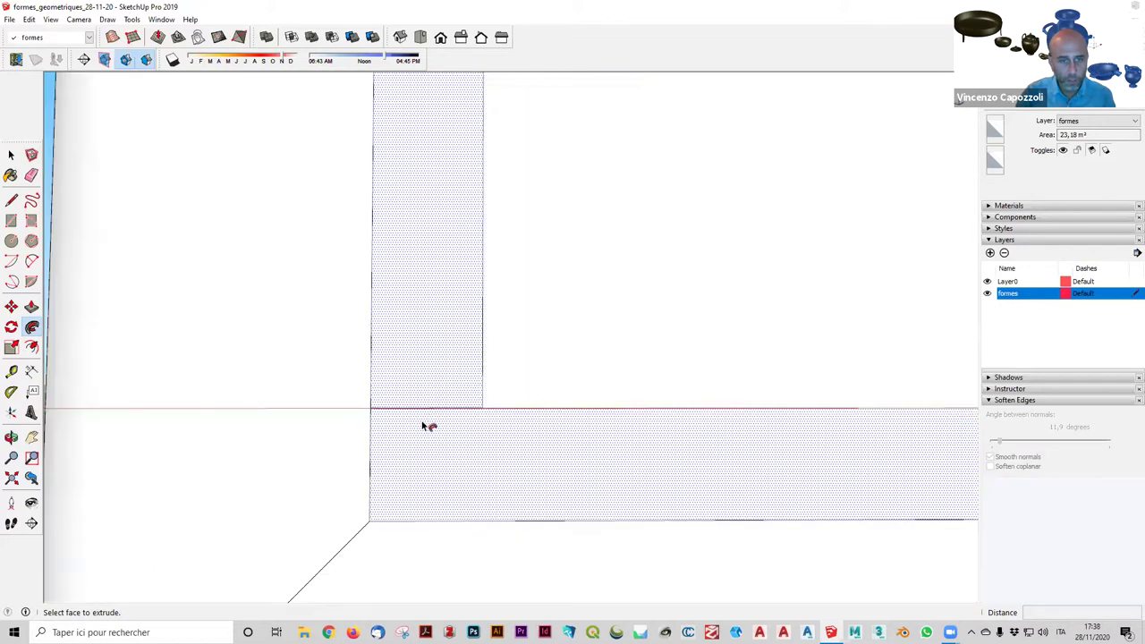
scroll(426, 414, "down", 4)
scroll(698, 470, "down", 5)
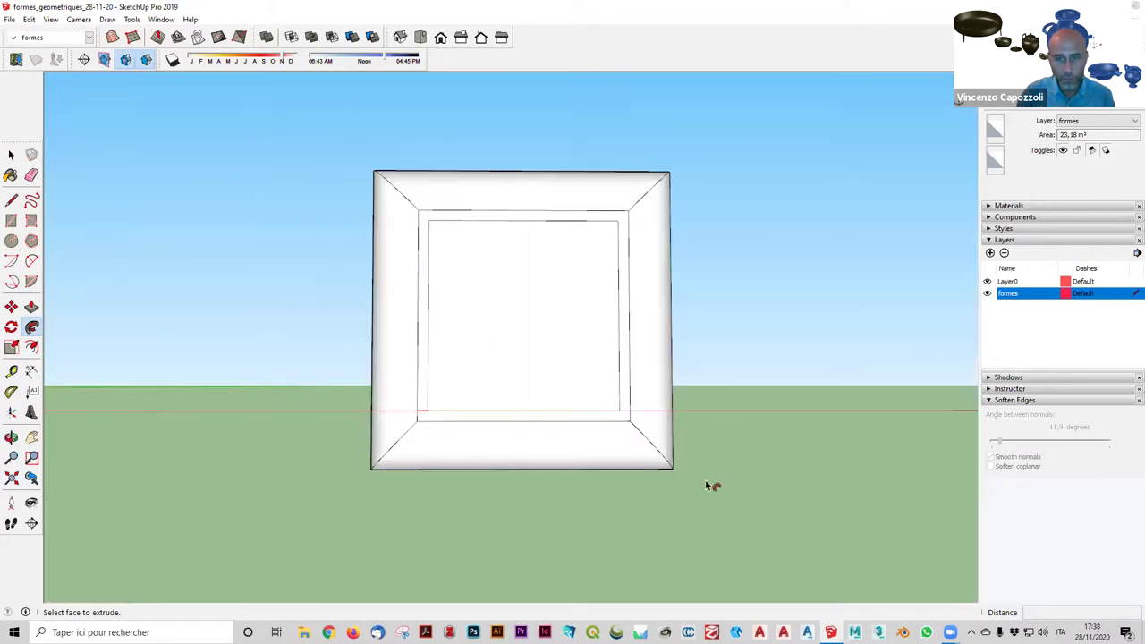
scroll(655, 479, "up", 2)
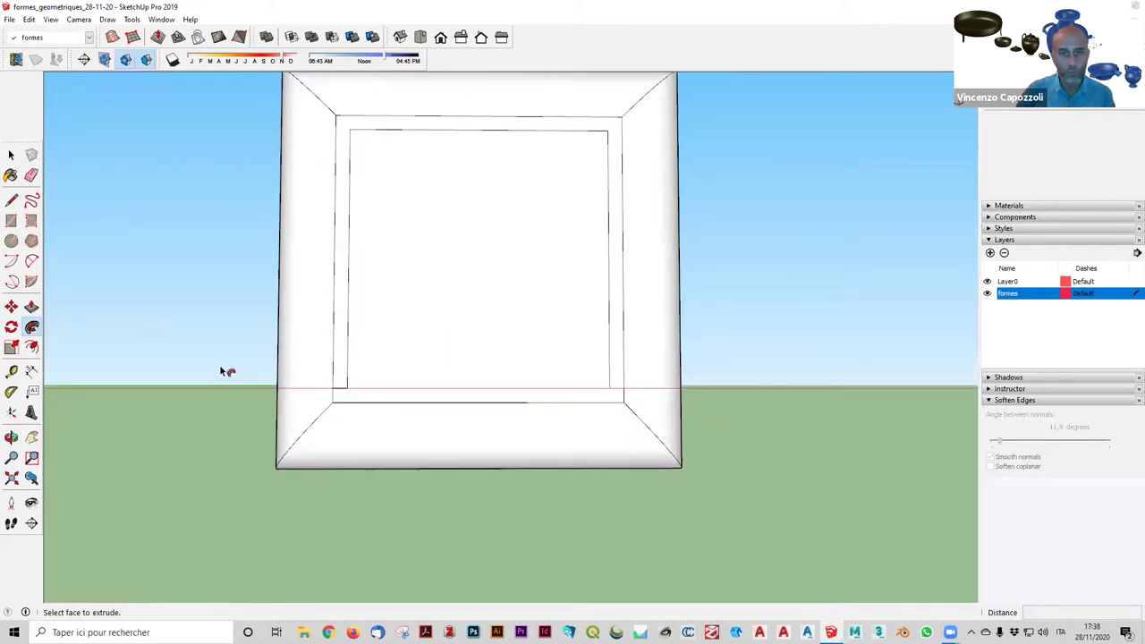
left_click(12, 157)
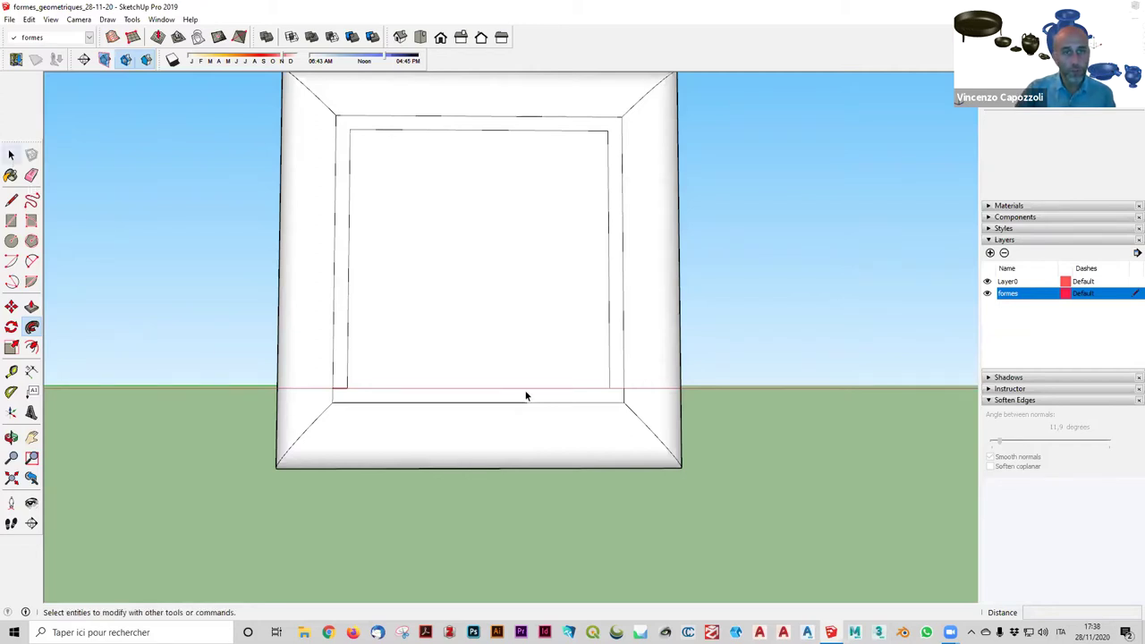
Select the entire model with Ctrl+A, start a move, then cancel it.
middle_click_drag(524, 393, 236, 373)
key("ctrl+a")
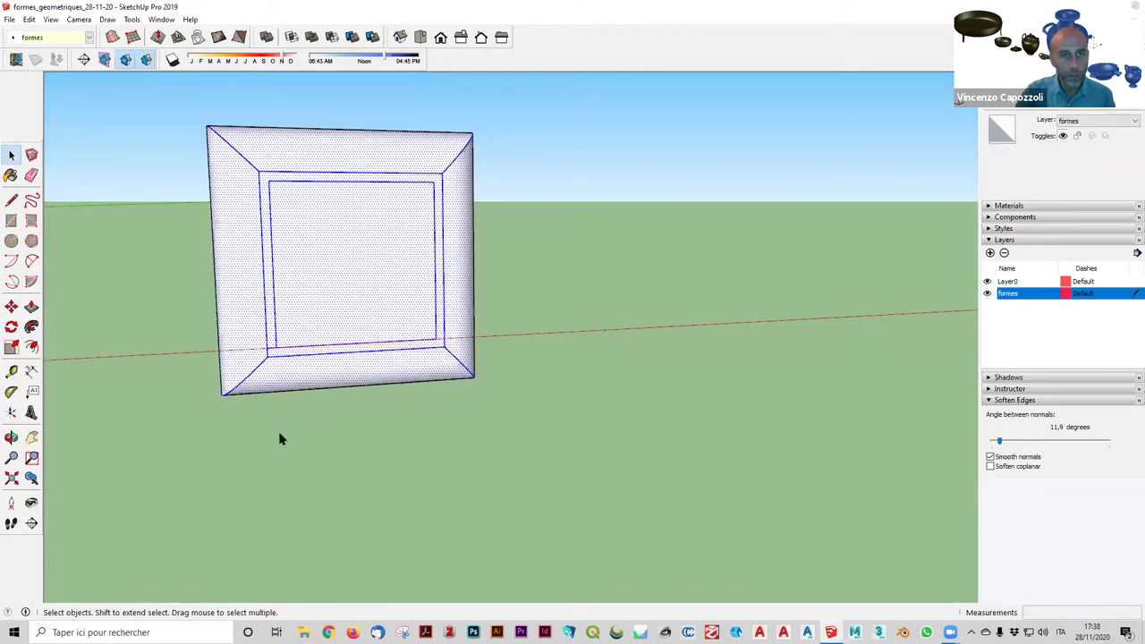
key("m")
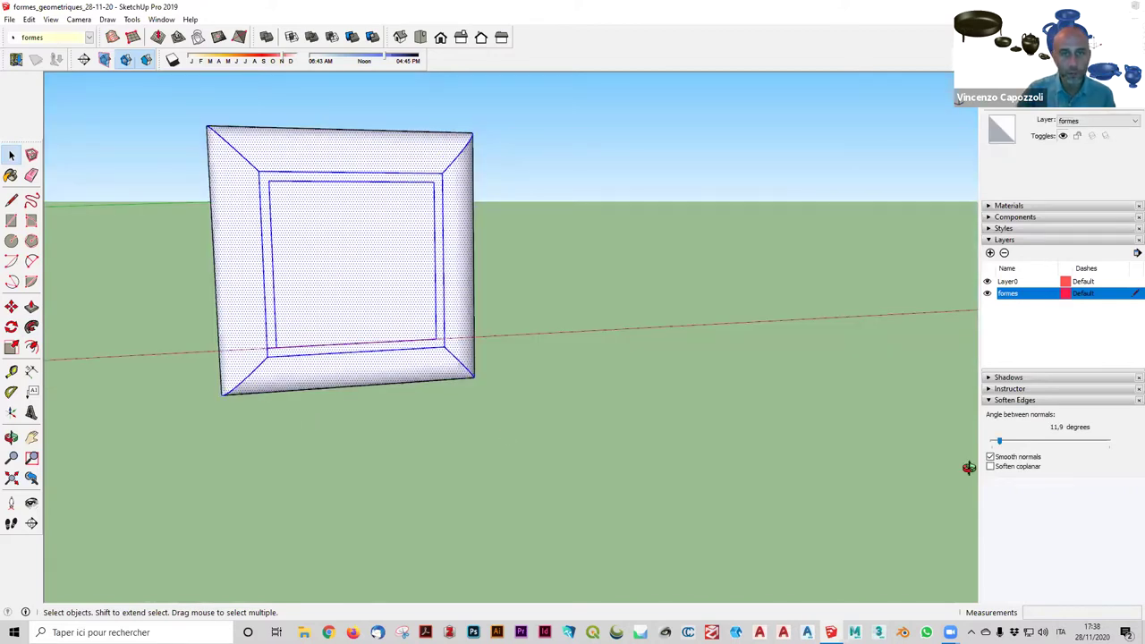
middle_click_drag(968, 467, 752, 474)
middle_click_drag(157, 462, 415, 430)
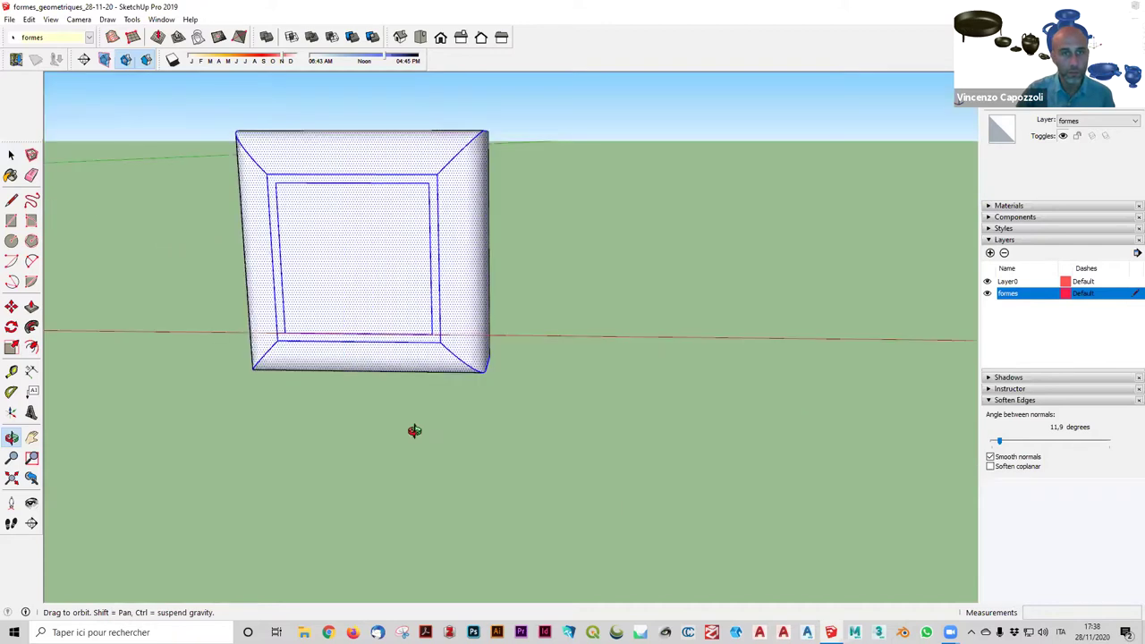
left_click_drag(414, 430, 417, 432)
key("space")
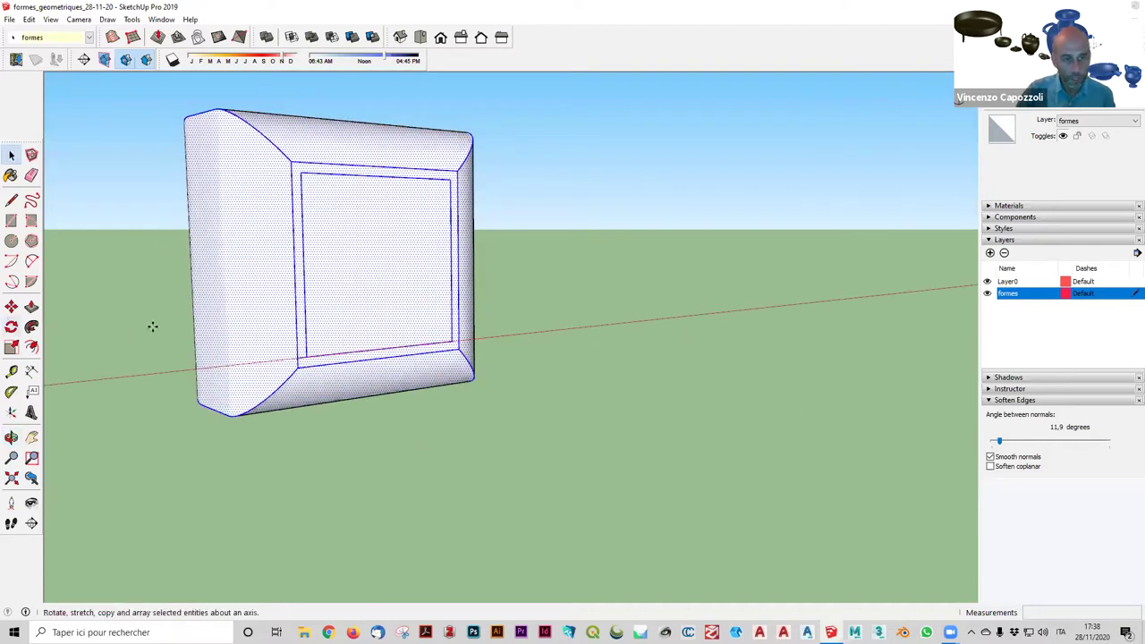
Begin moving the box again, cancel the move and clear the selection.
key("m")
left_click(297, 311)
mouse_move(510, 383)
middle_mouse_down()
mouse_move(945, 378)
mouse_move(1051, 351)
mouse_move(724, 391)
middle_mouse_up()
middle_click_drag(486, 501, 690, 391)
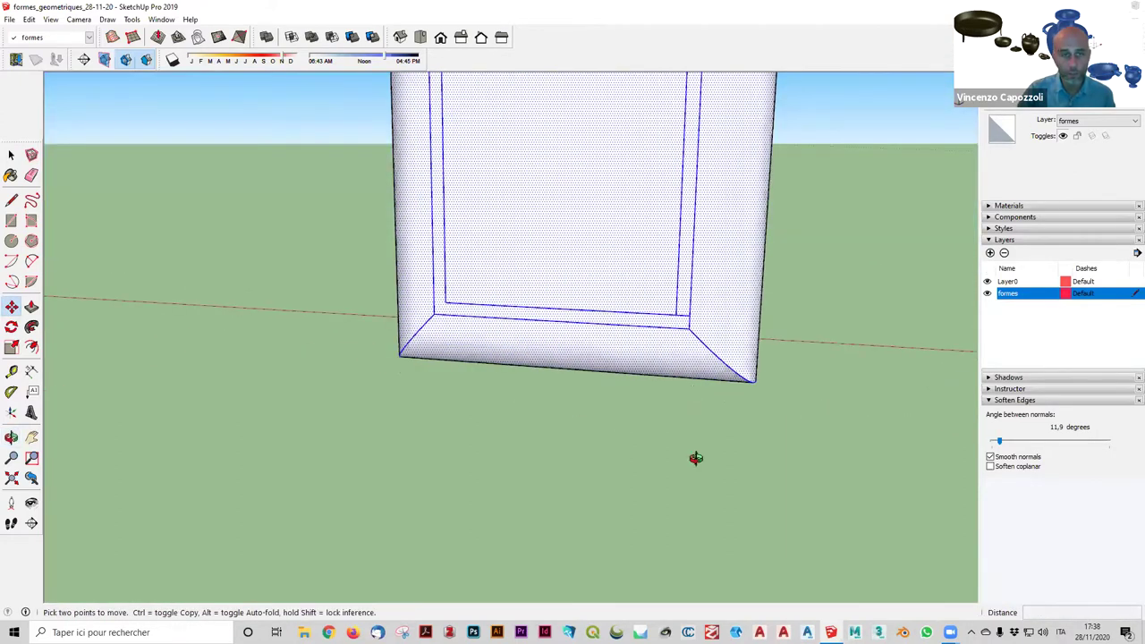
middle_click_drag(696, 457, 700, 465)
key("space")
left_click(209, 188)
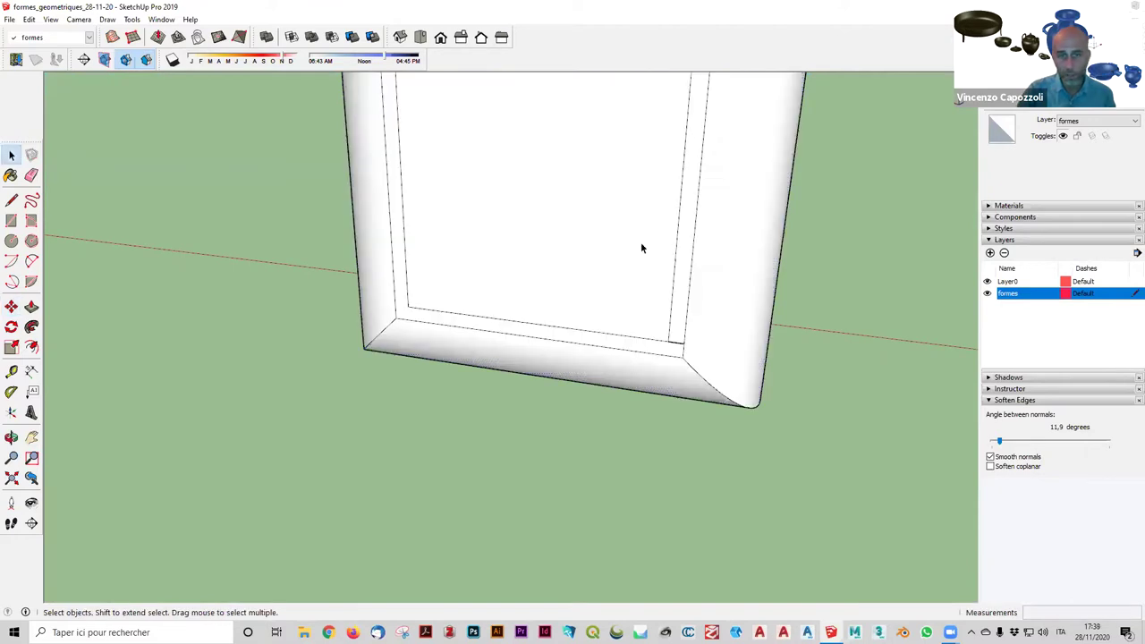
Erase the inner vertical, top and left edges at the recessed frame's corner.
left_click(31, 176)
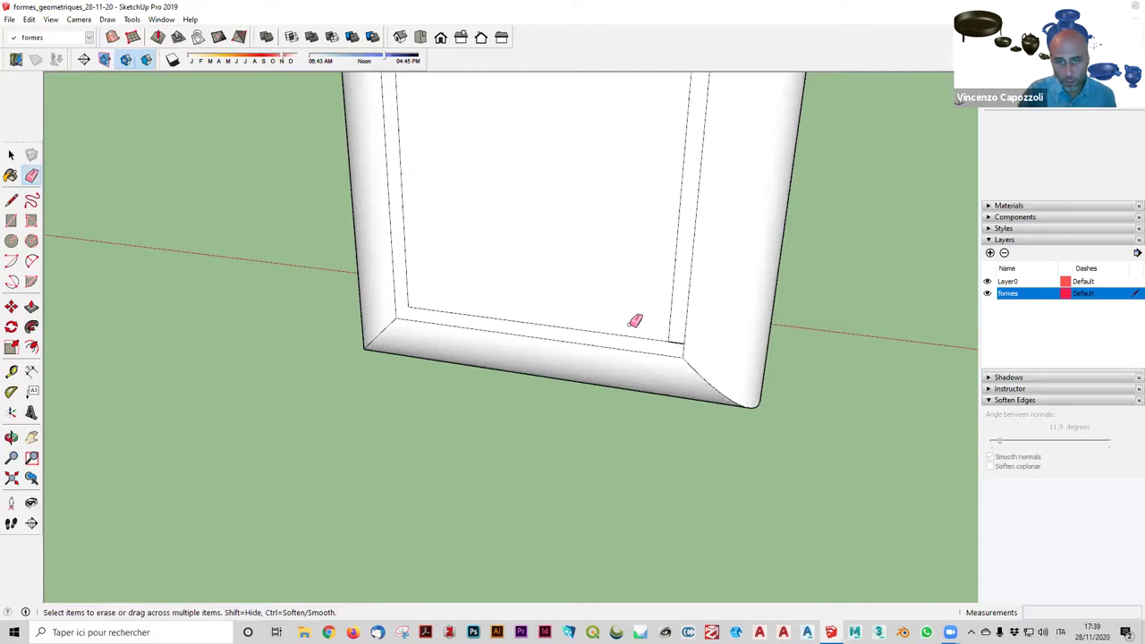
scroll(635, 321, "up", 2)
scroll(642, 322, "up", 2)
left_click(639, 327)
scroll(659, 327, "down", 2)
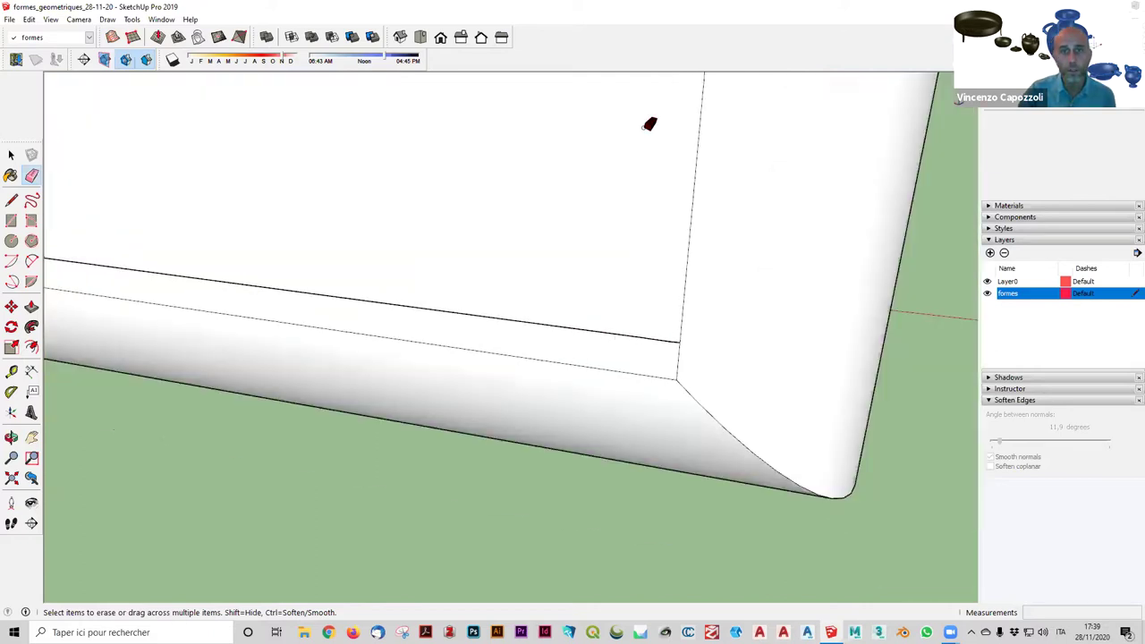
scroll(649, 125, "down", 3)
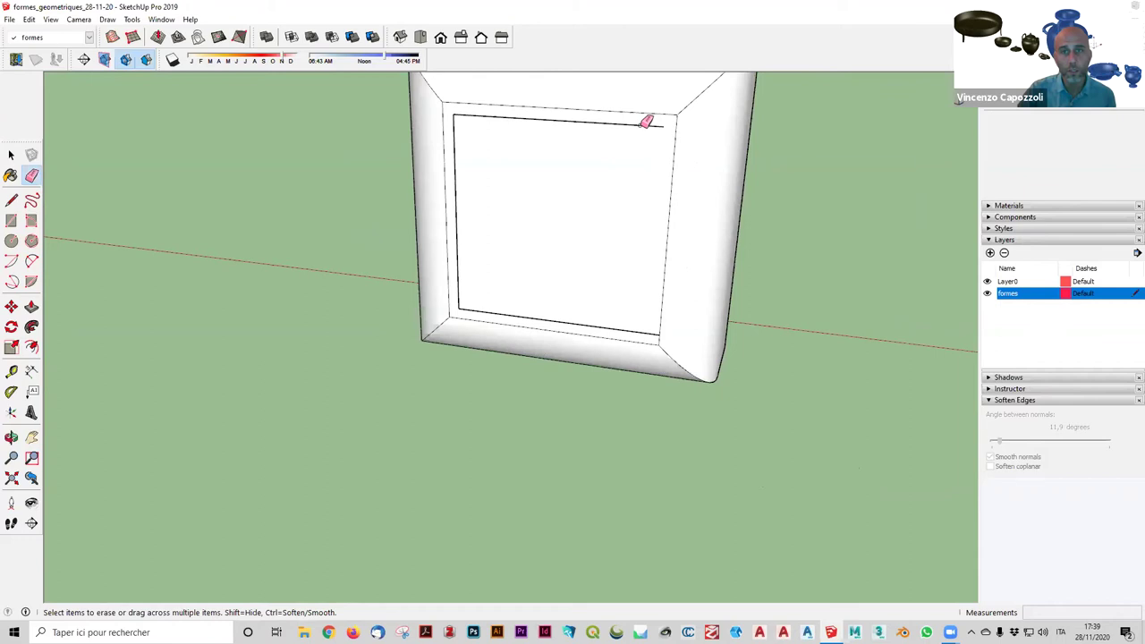
left_click(644, 123)
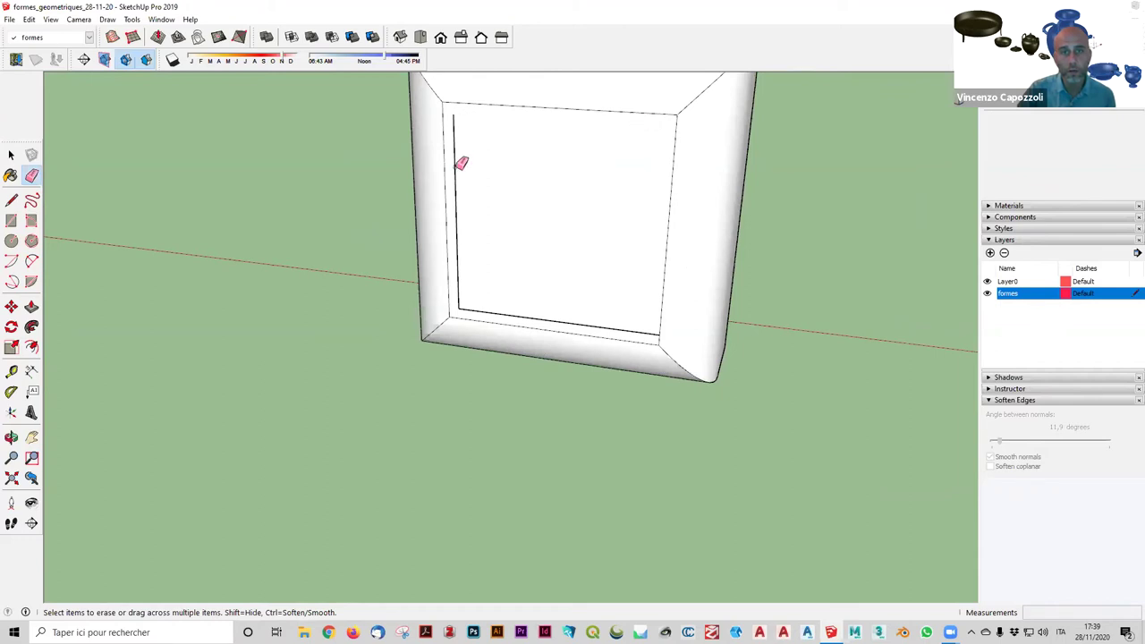
mouse_move(458, 163)
left_mouse_down()
mouse_move(507, 313)
mouse_move(537, 313)
left_mouse_up()
scroll(653, 323, "up", 3)
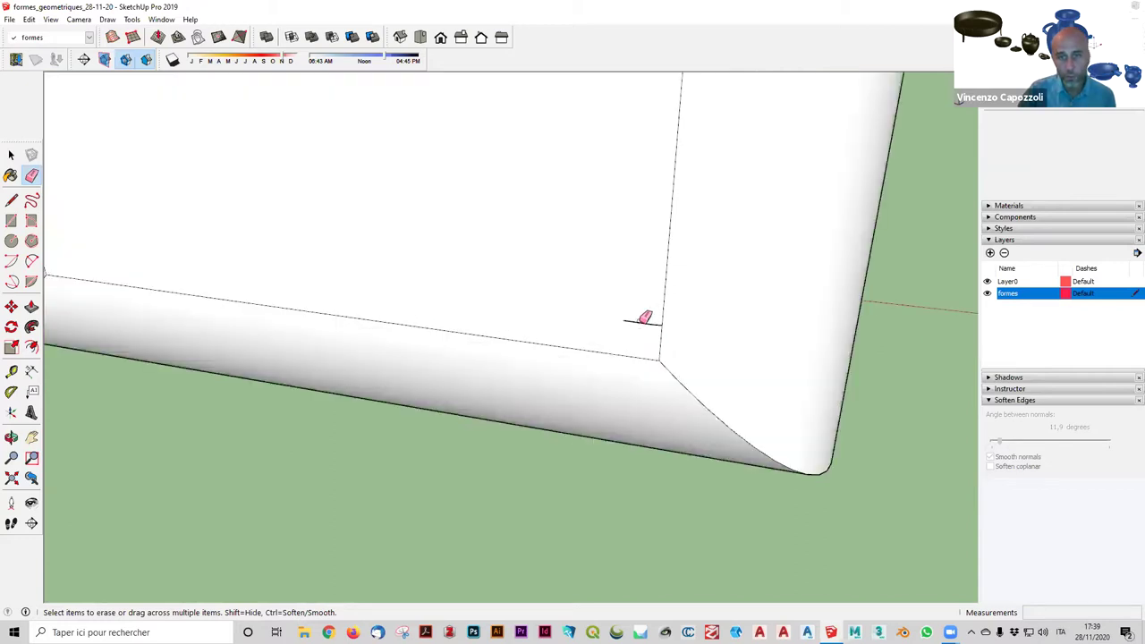
scroll(644, 318, "down", 3)
Erase the remaining side, long horizontal and top inner edges of the recess.
middle_click_drag(470, 358, 421, 289)
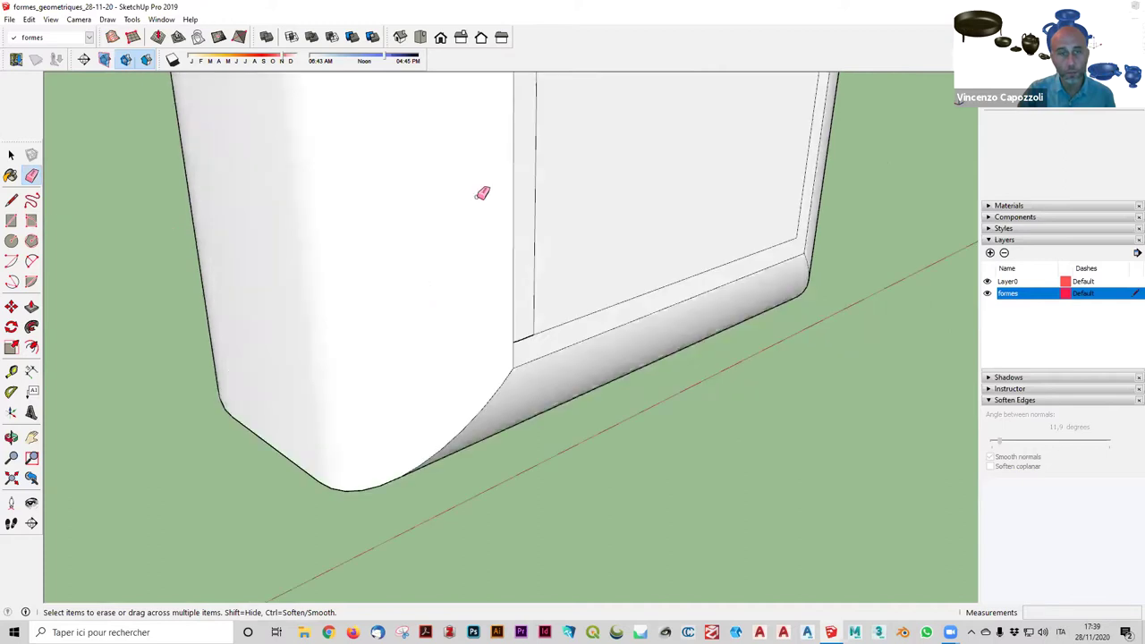
middle_click_drag(483, 194, 402, 210)
left_click(414, 304)
left_click_drag(920, 195, 882, 218)
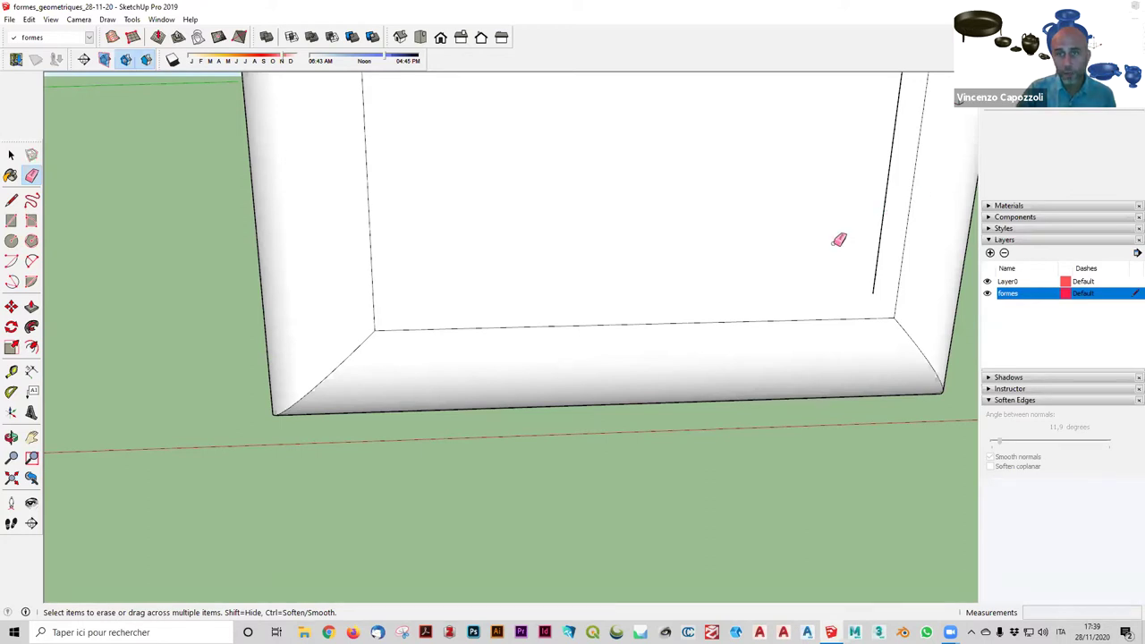
scroll(797, 101, "down", 4)
left_click_drag(797, 101, 831, 209)
middle_click_drag(950, 254, 921, 111)
left_click_drag(920, 111, 948, 209)
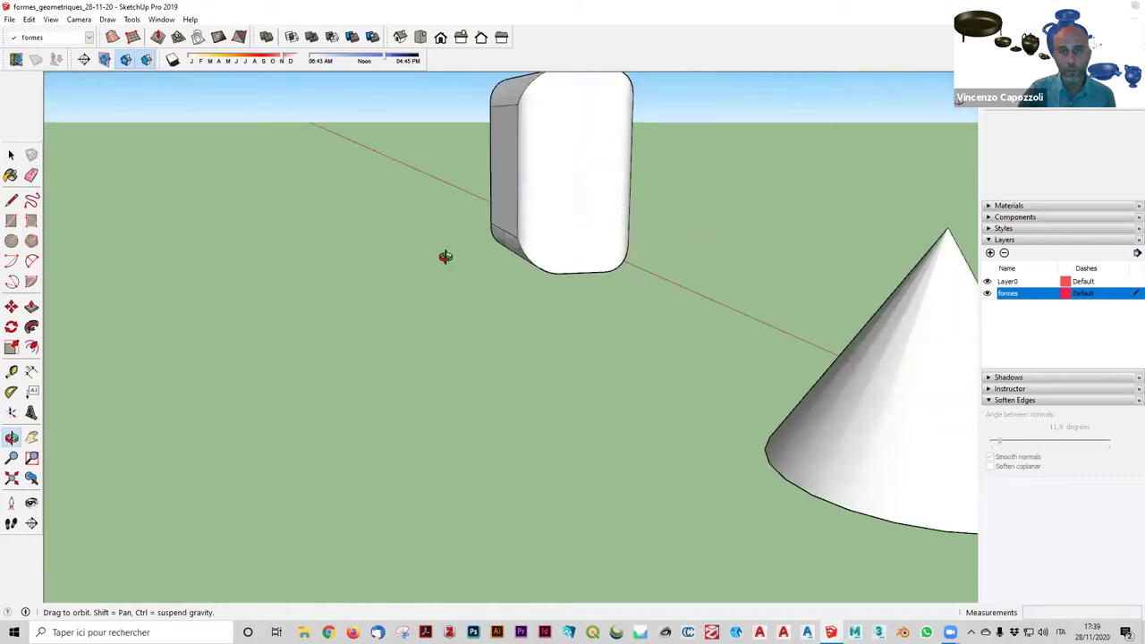
middle_click_drag(706, 190, 699, 194)
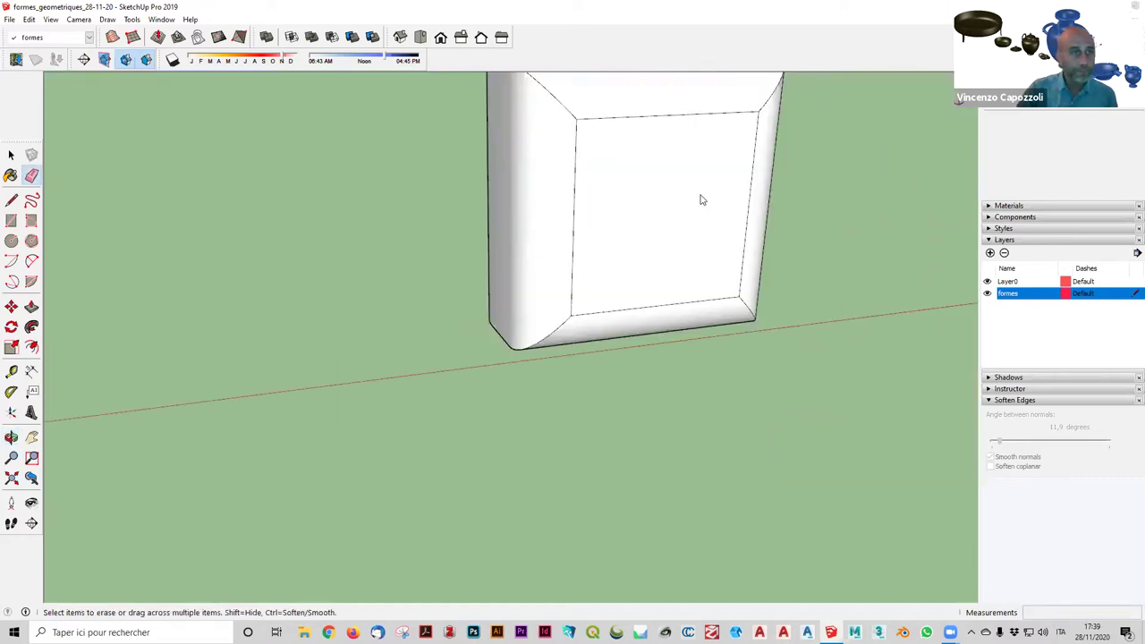
left_click(51, 18)
mouse_move(76, 190)
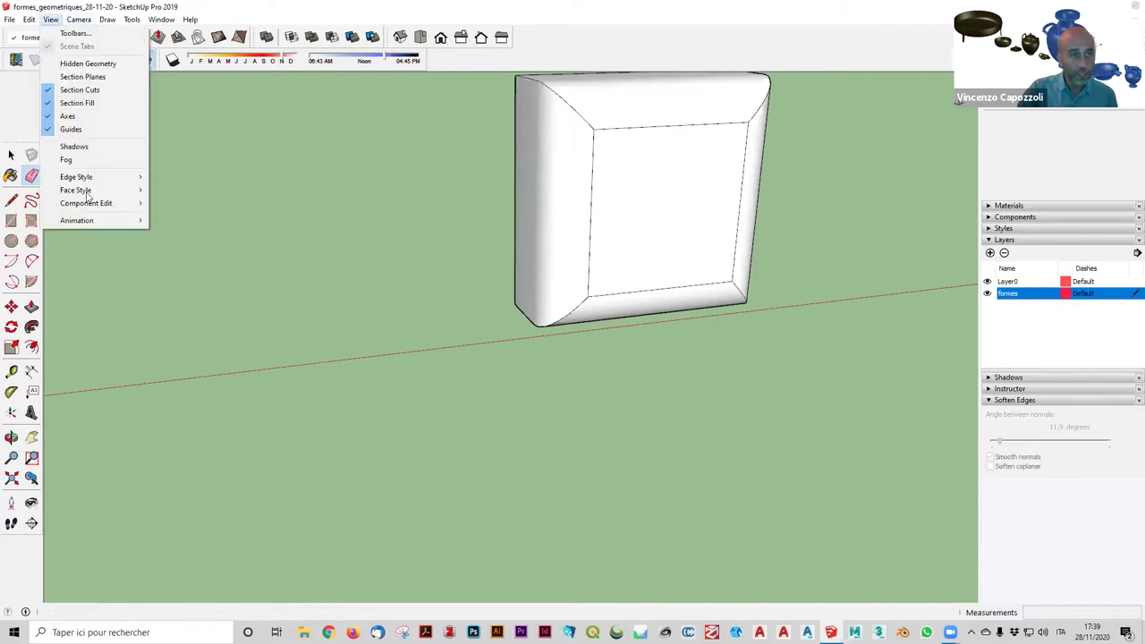
left_click(195, 209)
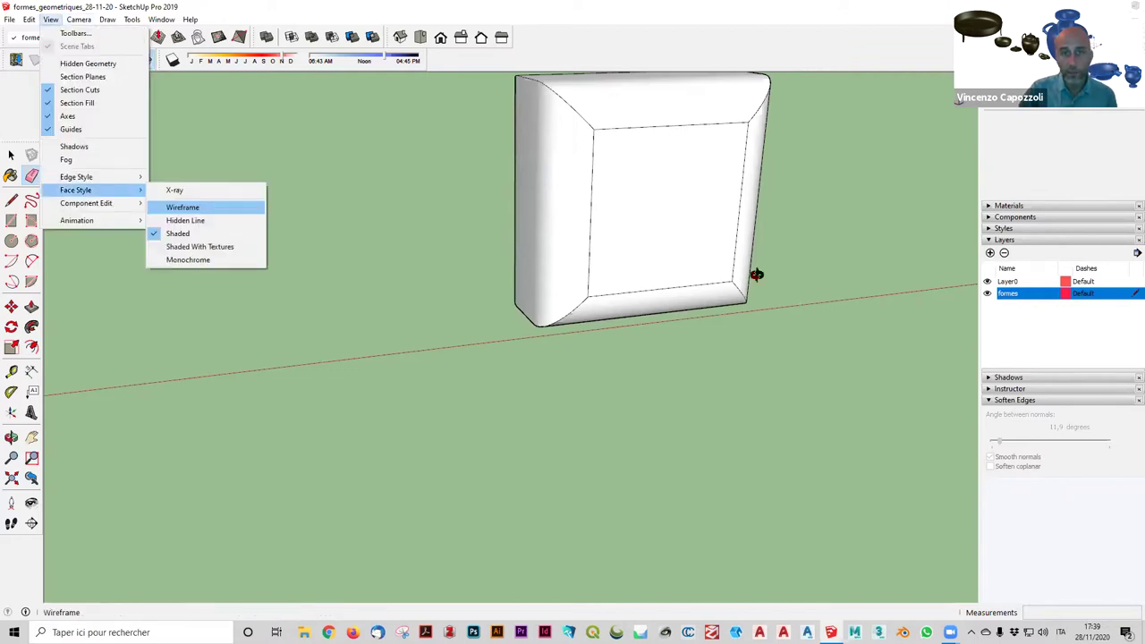
middle_click_drag(757, 273, 812, 242)
middle_click_drag(834, 132, 649, 207)
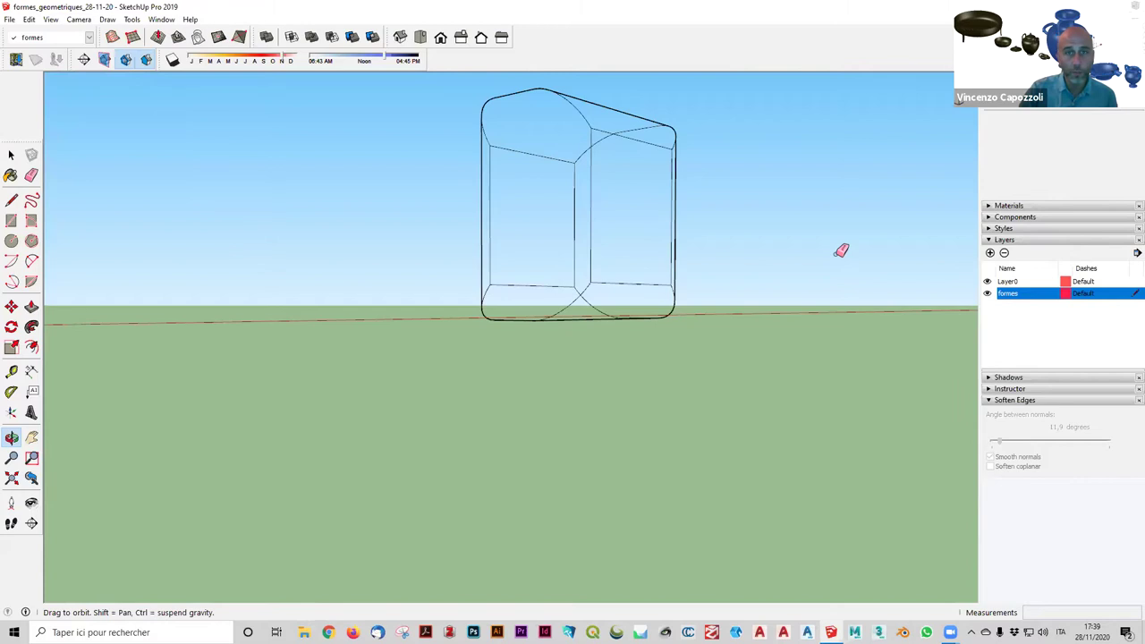
middle_click_drag(841, 251, 694, 265)
middle_click_drag(485, 300, 730, 297)
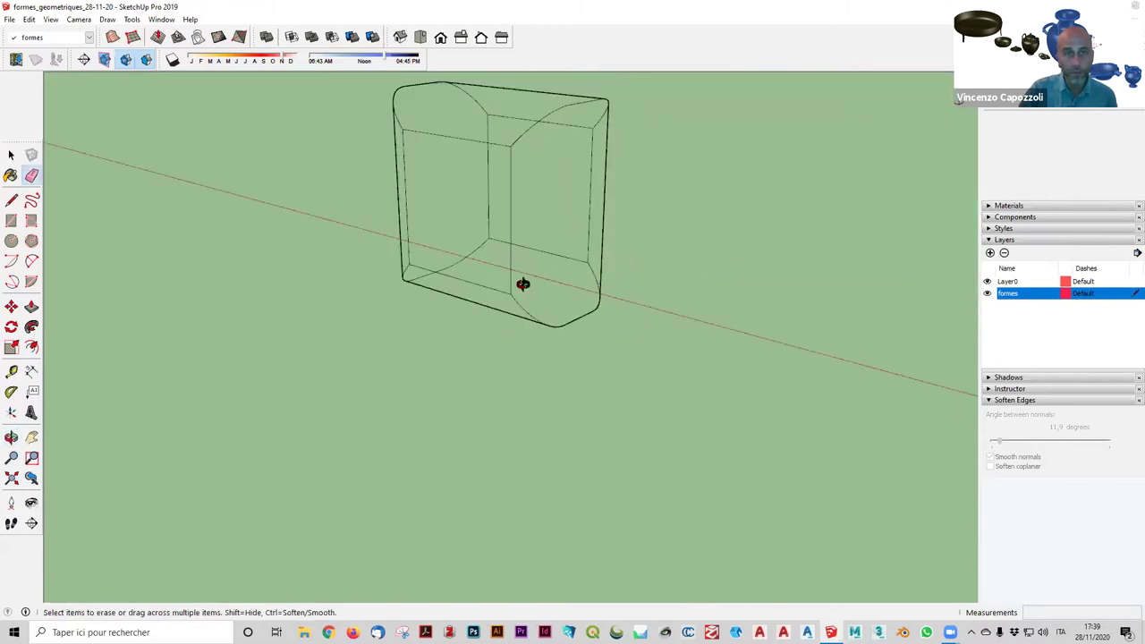
middle_click_drag(521, 284, 807, 256)
middle_click_drag(906, 233, 682, 268)
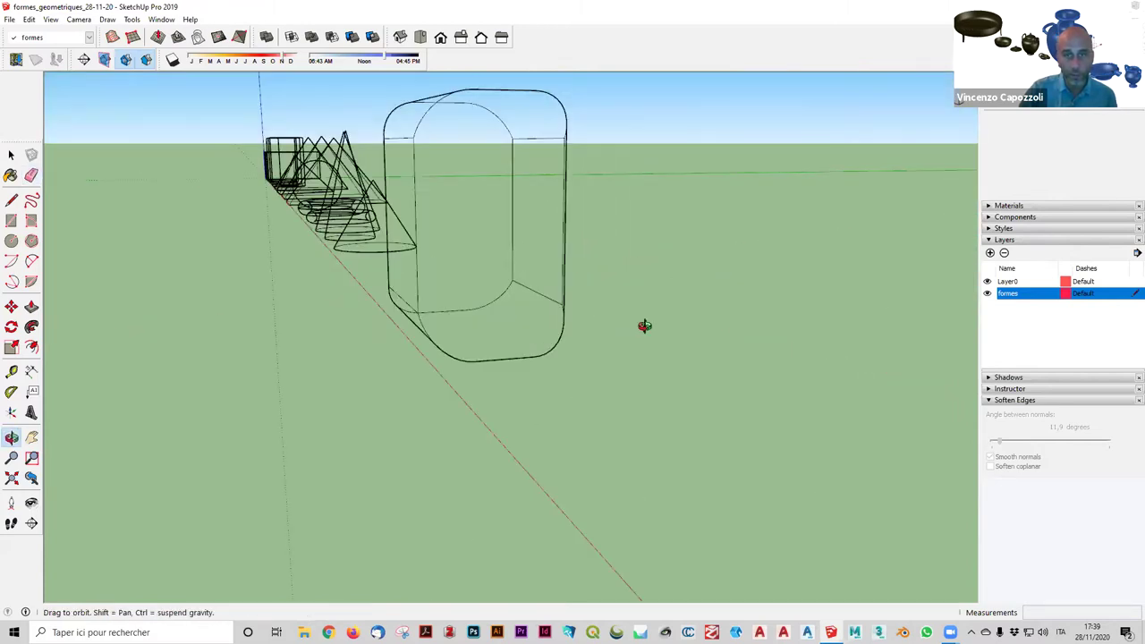
middle_click_drag(647, 325, 552, 350)
middle_click_drag(331, 394, 409, 417)
mouse_move(690, 402)
middle_mouse_down()
mouse_move(646, 388)
mouse_move(608, 422)
mouse_move(624, 447)
middle_mouse_up()
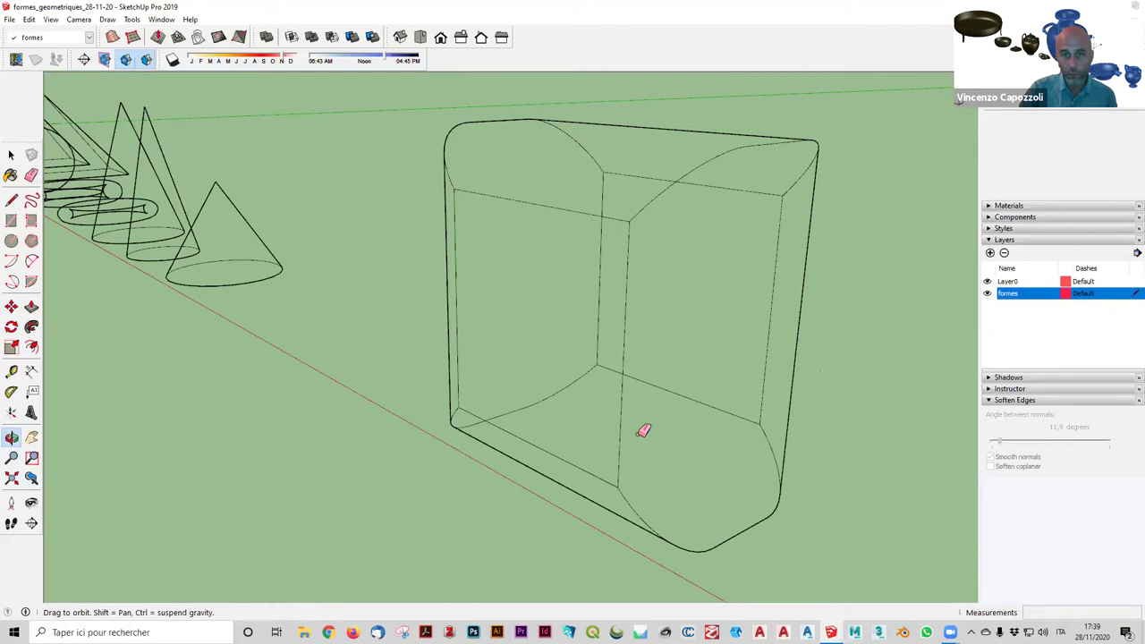
scroll(697, 413, "down", 5)
middle_click_drag(802, 400, 914, 349)
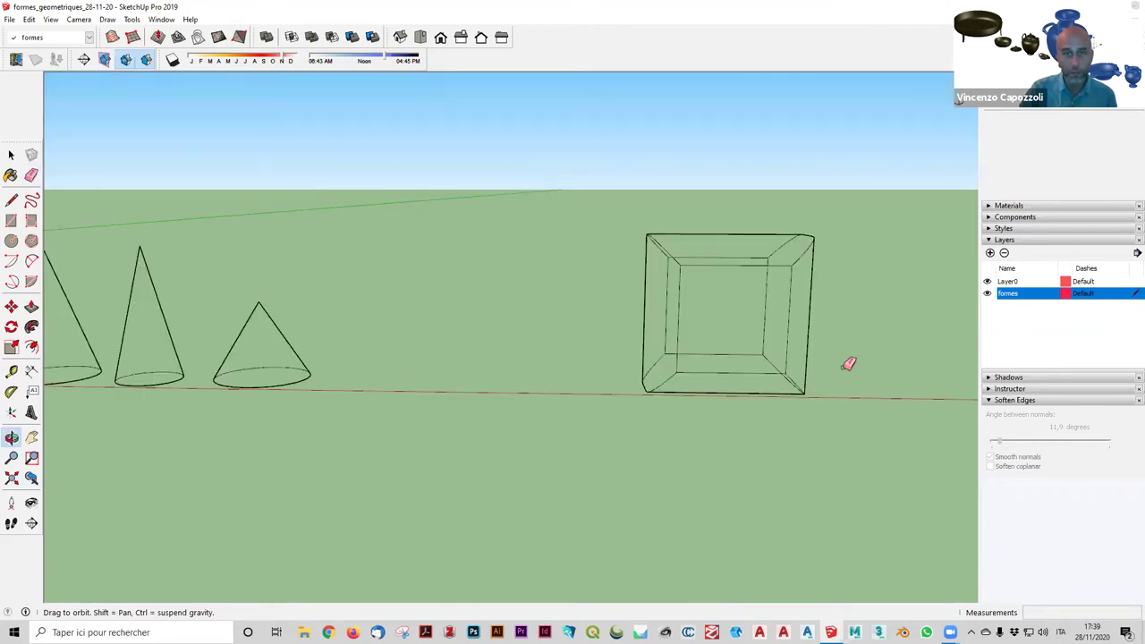
scroll(837, 360, "down", 3)
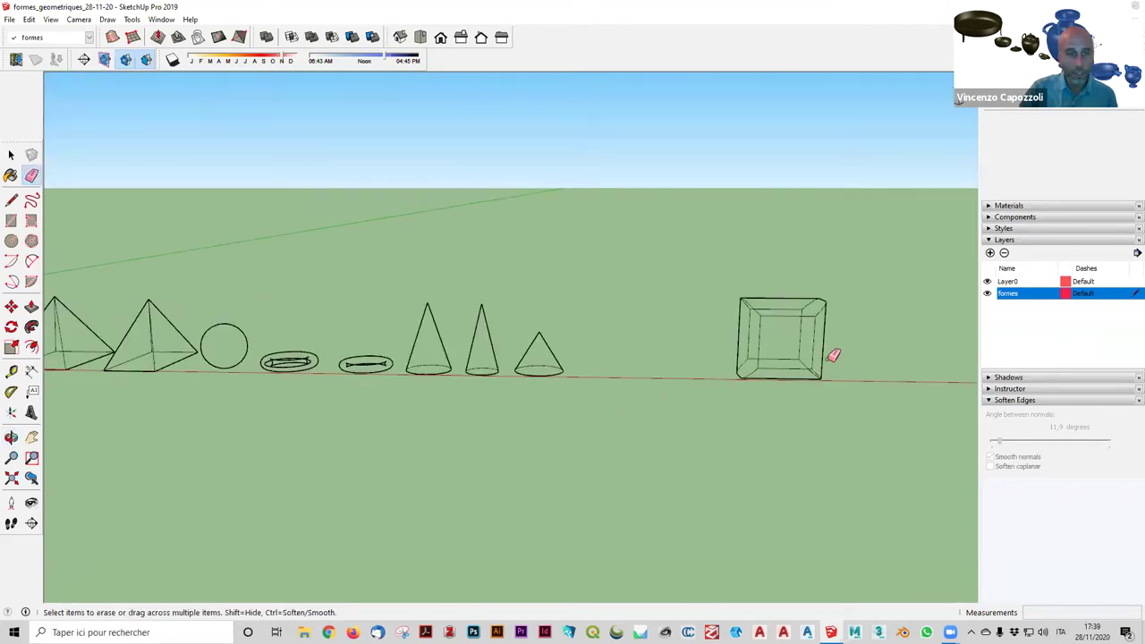
scroll(831, 355, "up", 2)
scroll(832, 355, "up", 2)
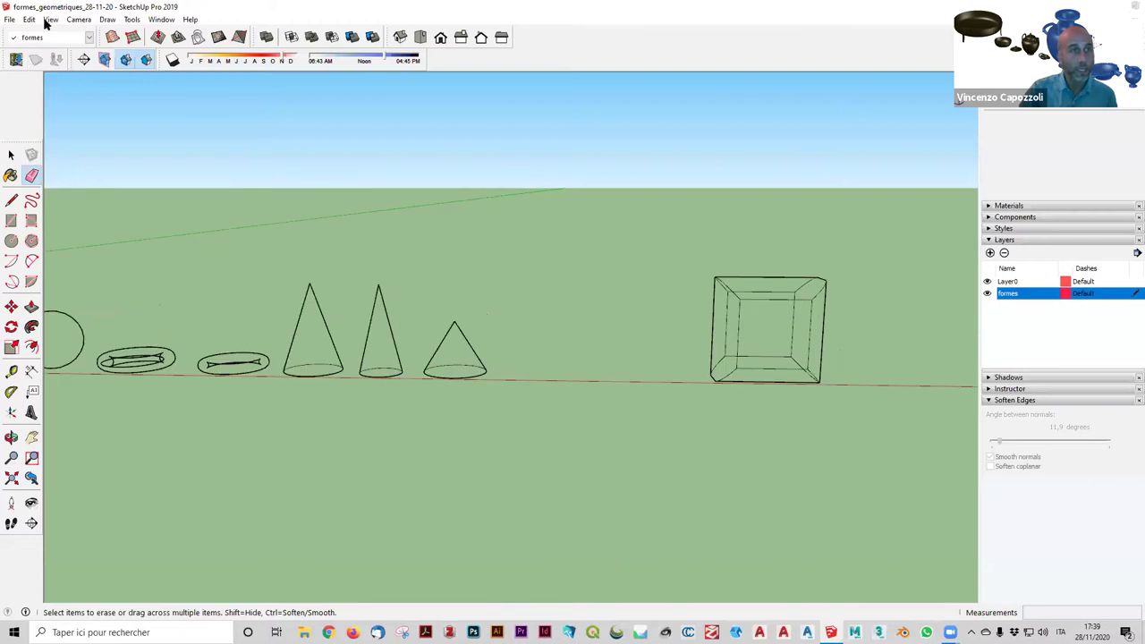
key("alt+v")
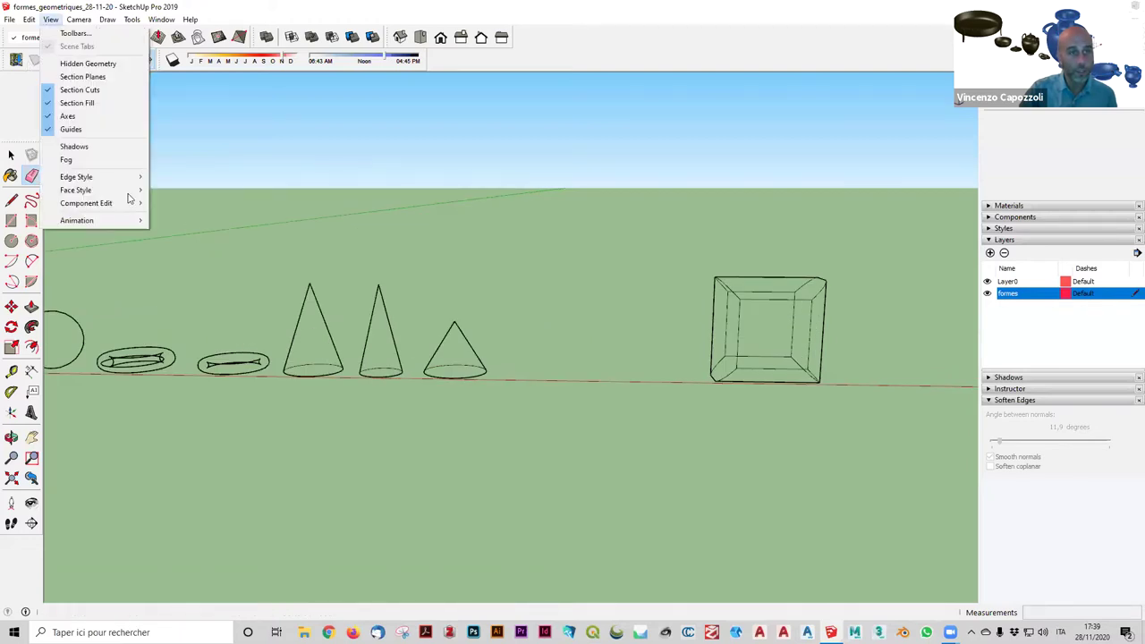
mouse_move(76, 190)
left_click(192, 235)
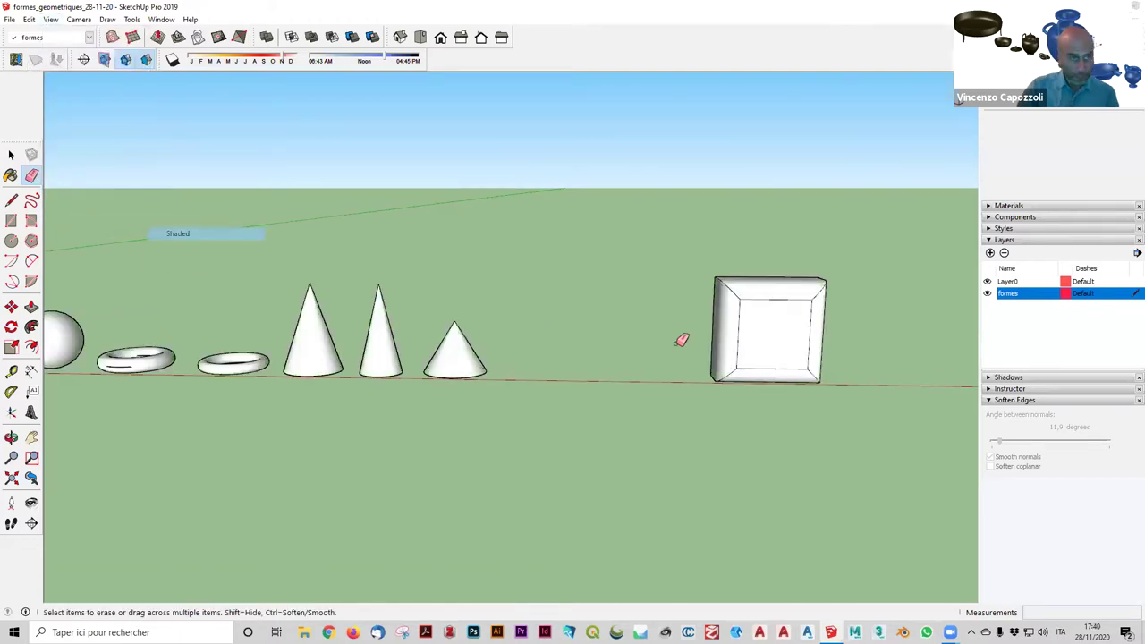
Select the rounded hollow box and dismiss its context menu without applying anything.
middle_click_drag(682, 340, 756, 372)
key("space")
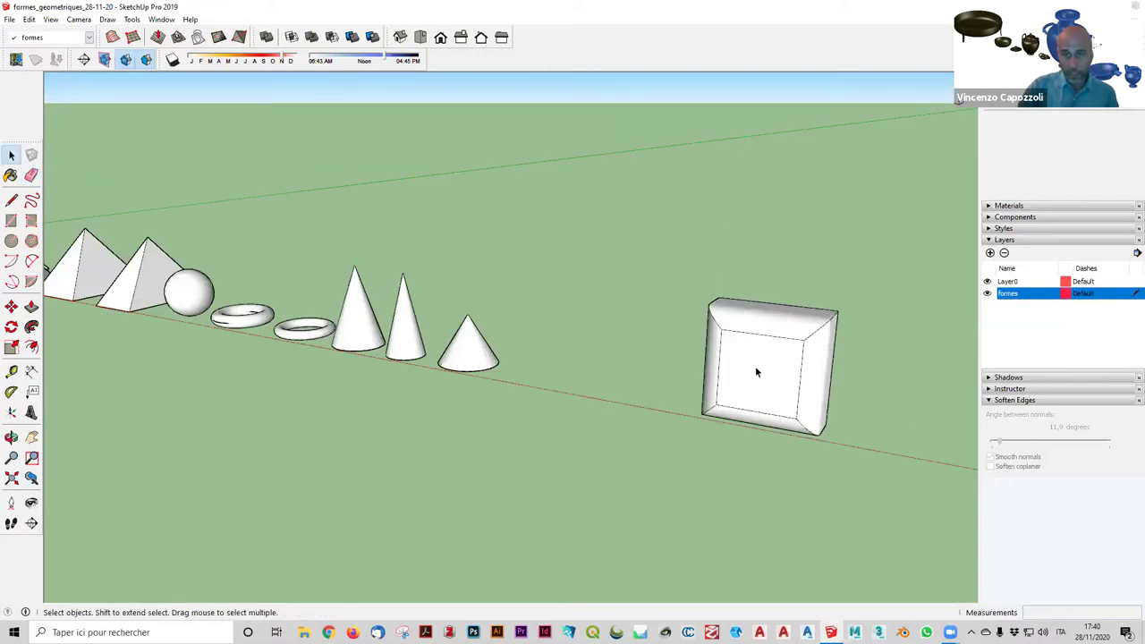
left_click(756, 372)
mouse_move(640, 363)
middle_mouse_down()
mouse_move(514, 378)
mouse_move(656, 421)
middle_mouse_up()
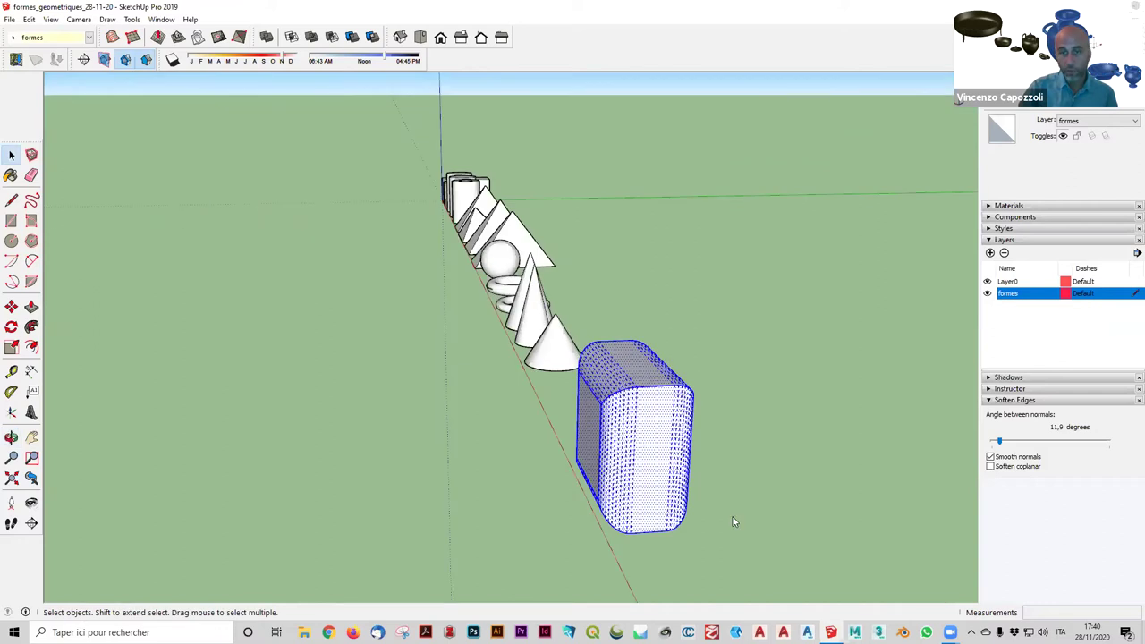
right_click(656, 418)
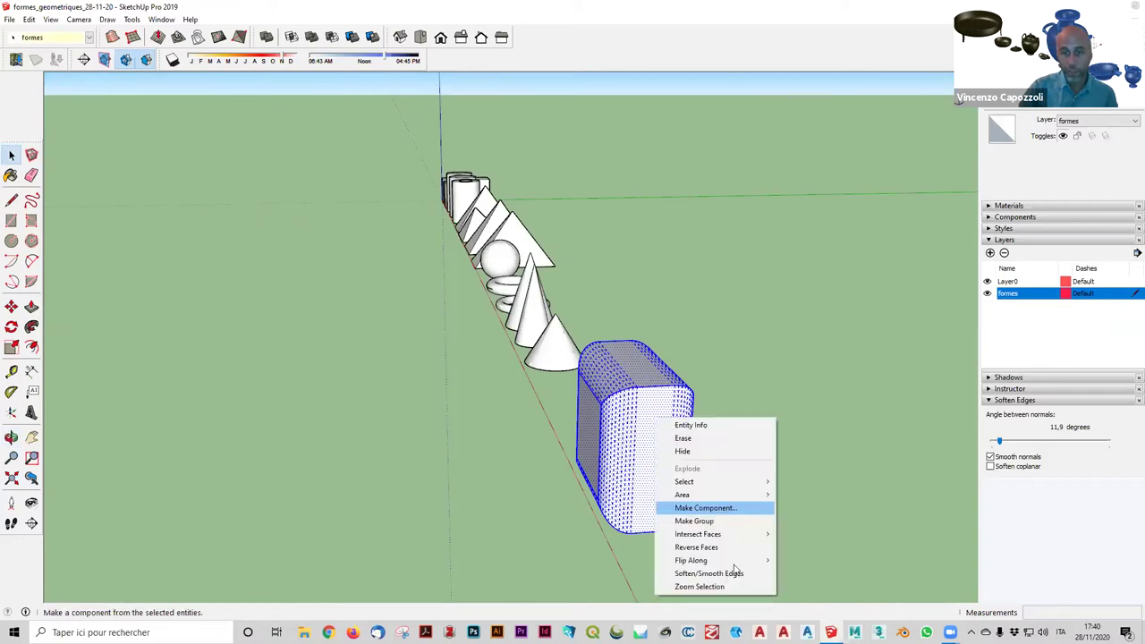
left_click(826, 438)
middle_click_drag(826, 438, 982, 338)
left_click_drag(981, 337, 641, 243)
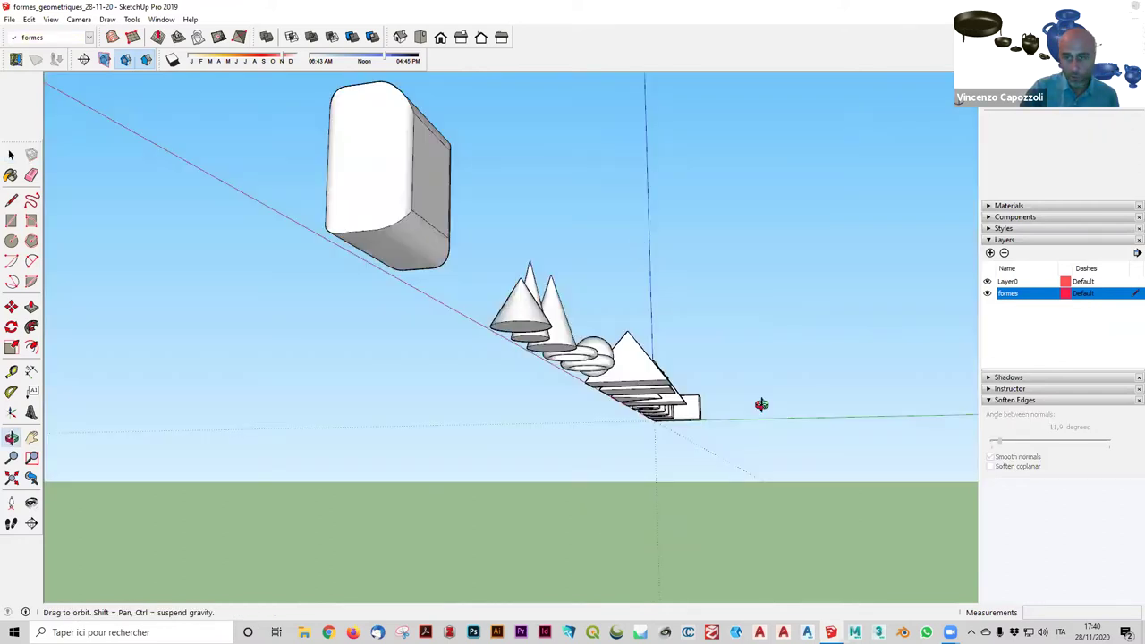
key("space")
Triple-click to select all the box's geometry and use Make Group on it.
right_click(669, 431)
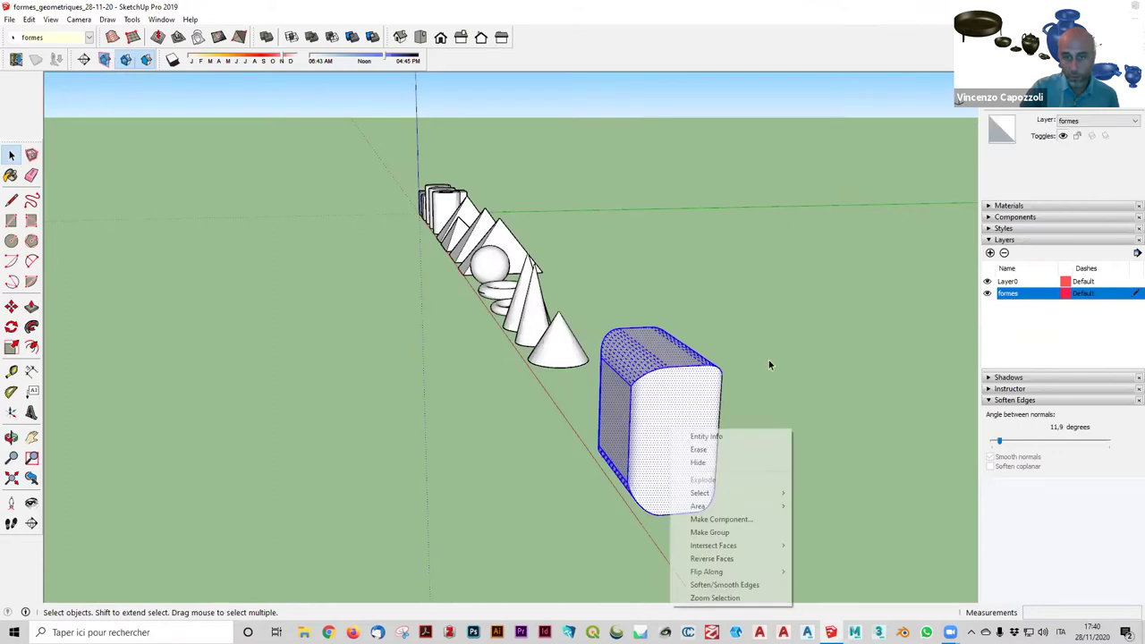
left_click(666, 425)
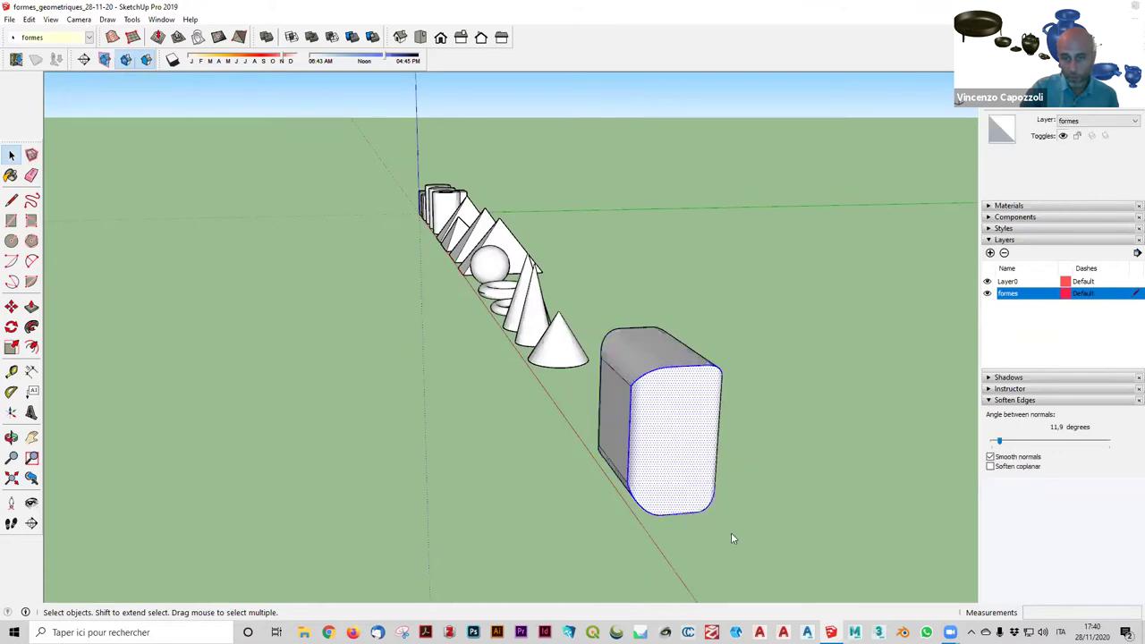
triple_click(707, 429)
right_click(706, 430)
left_click(787, 545)
mouse_move(352, 533)
middle_mouse_down()
mouse_move(521, 523)
mouse_move(573, 465)
middle_mouse_up()
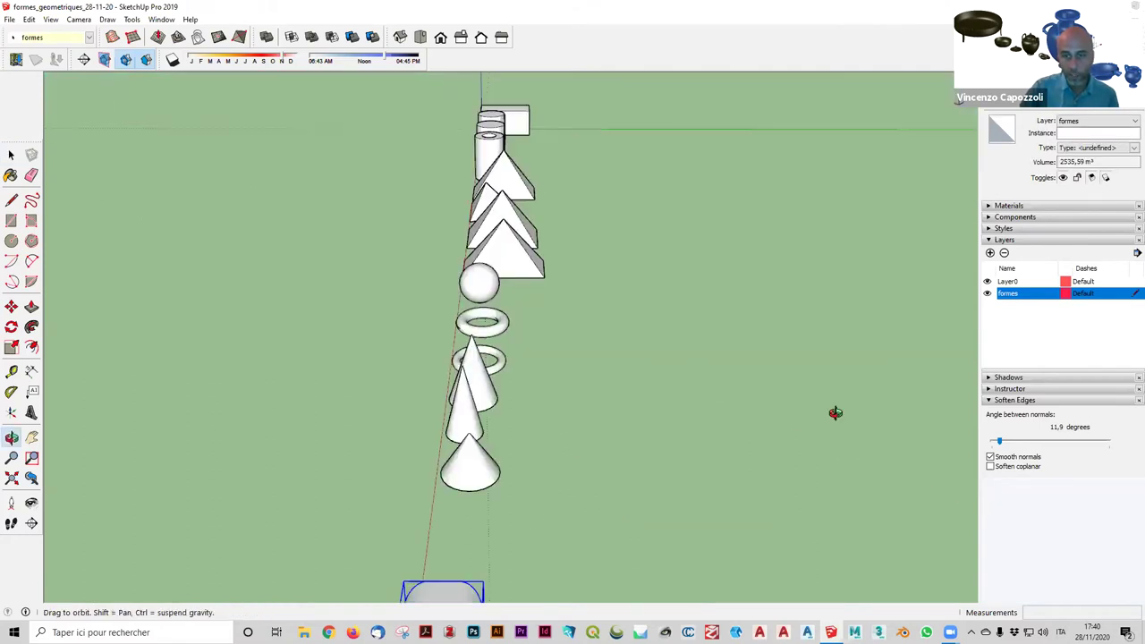
scroll(833, 412, "down", 3)
middle_click_drag(852, 432, 798, 402)
Move the grouped rounded box to just past the last cone, cancelling the extra move.
key("m")
left_click(798, 403)
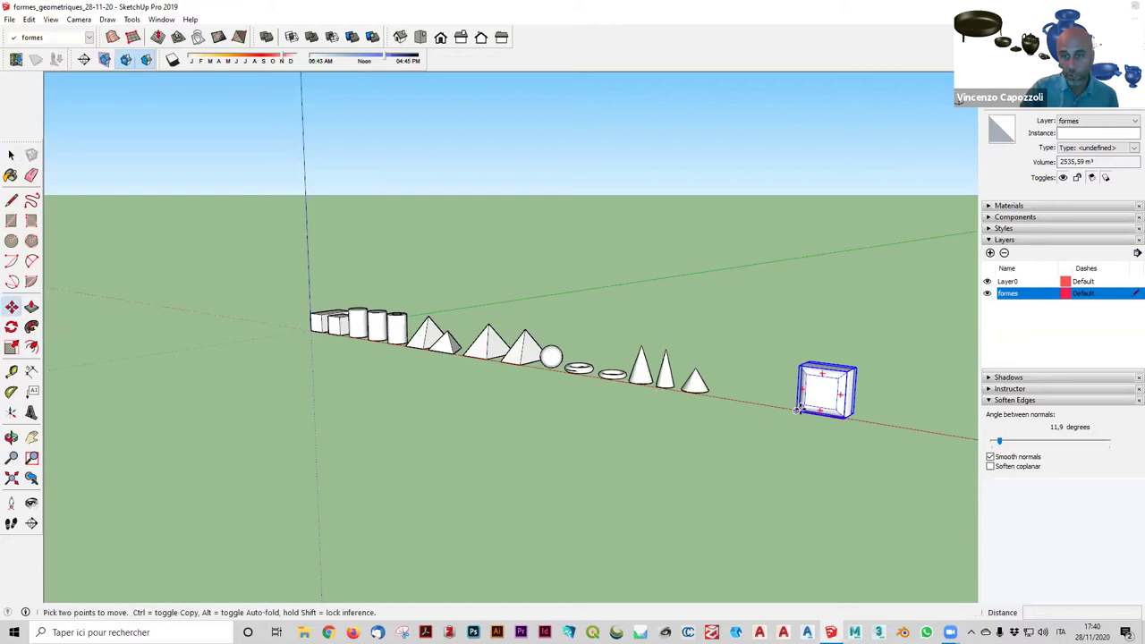
left_click(726, 395)
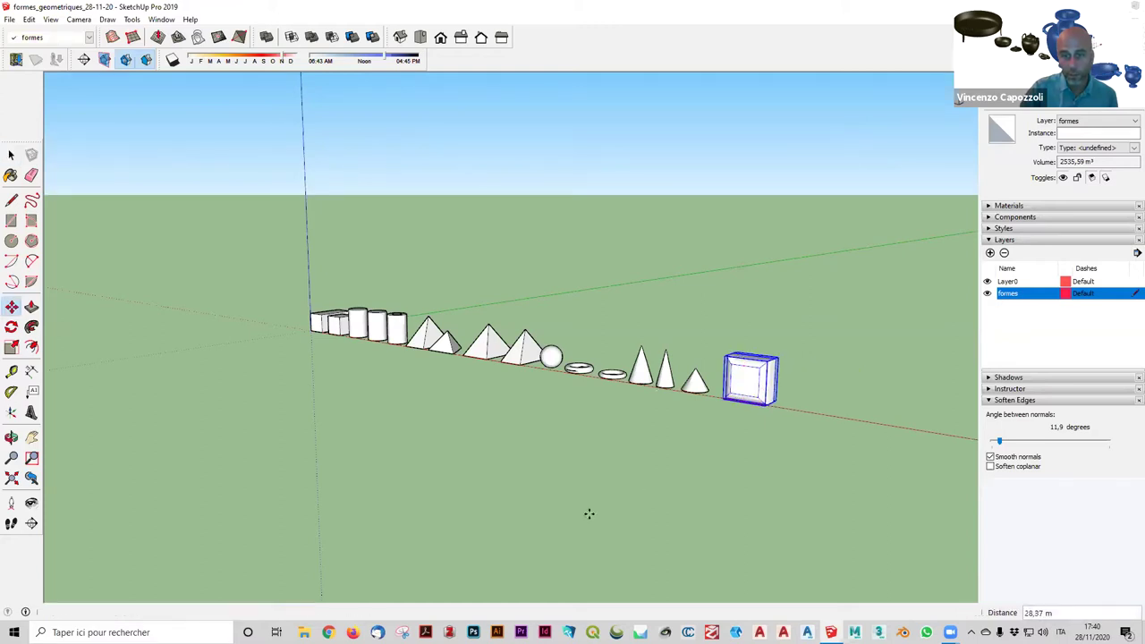
middle_click_drag(645, 486, 187, 306)
left_click(187, 306)
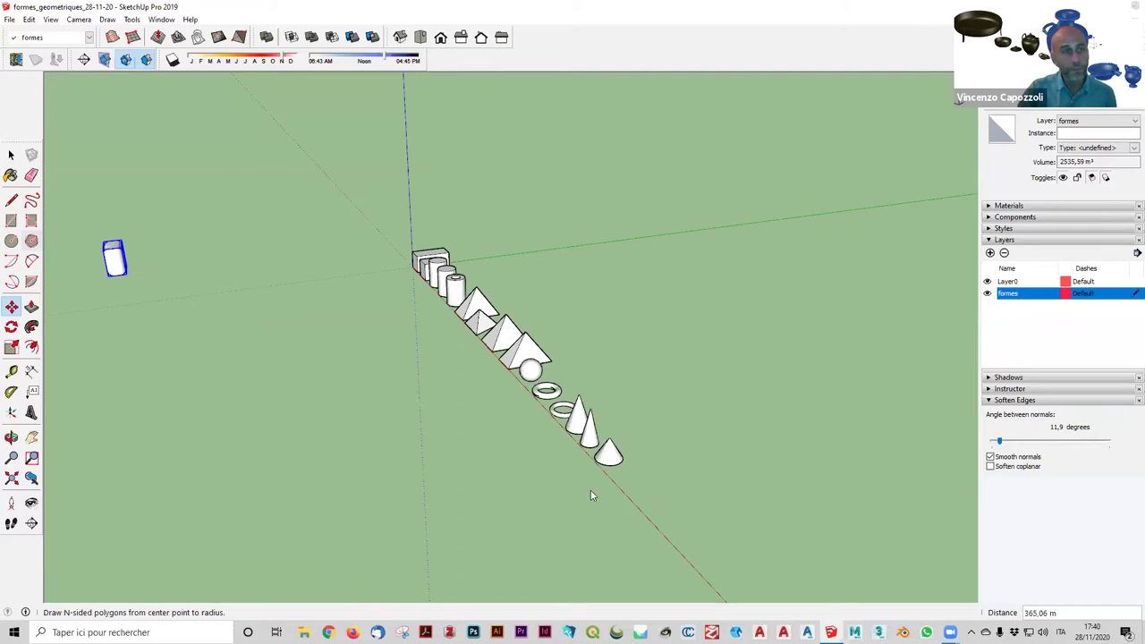
key("Escape")
key("space")
left_click(832, 374)
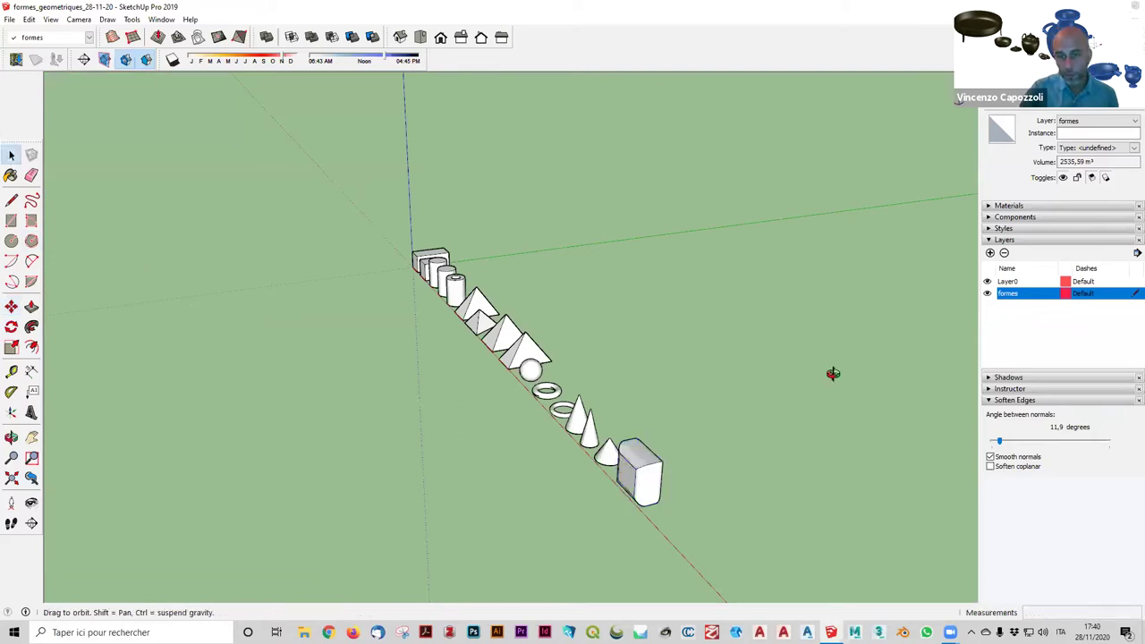
key("F3")
mouse_move(799, 310)
middle_mouse_down()
mouse_move(817, 191)
mouse_move(699, 322)
middle_mouse_up()
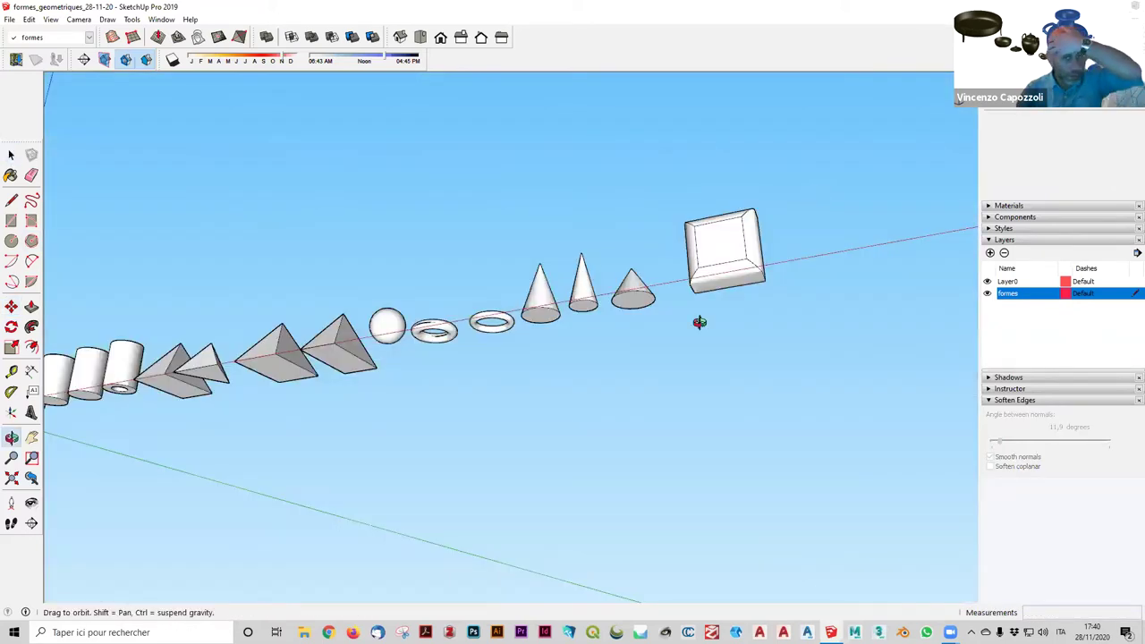
key("F3")
mouse_move(429, 486)
middle_mouse_down()
mouse_move(731, 402)
mouse_move(575, 388)
middle_mouse_up()
scroll(731, 403, "up", 3)
middle_click_drag(779, 202, 741, 320)
mouse_move(753, 414)
middle_mouse_down()
mouse_move(555, 449)
mouse_move(593, 286)
middle_mouse_up()
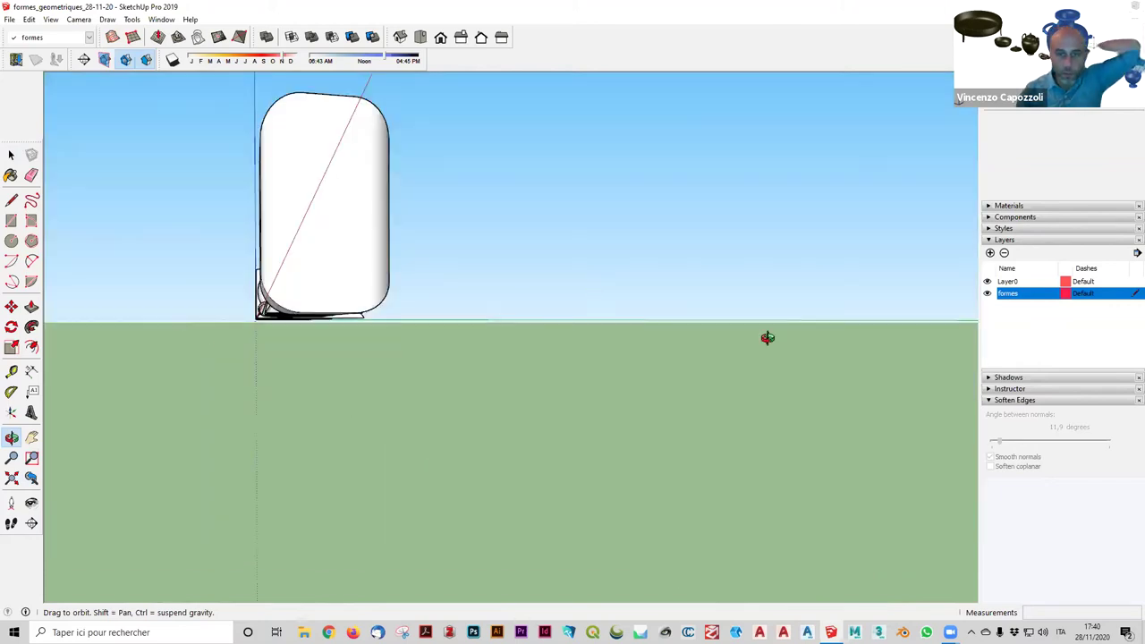
middle_click_drag(768, 339, 864, 352)
middle_click_drag(946, 364, 948, 366)
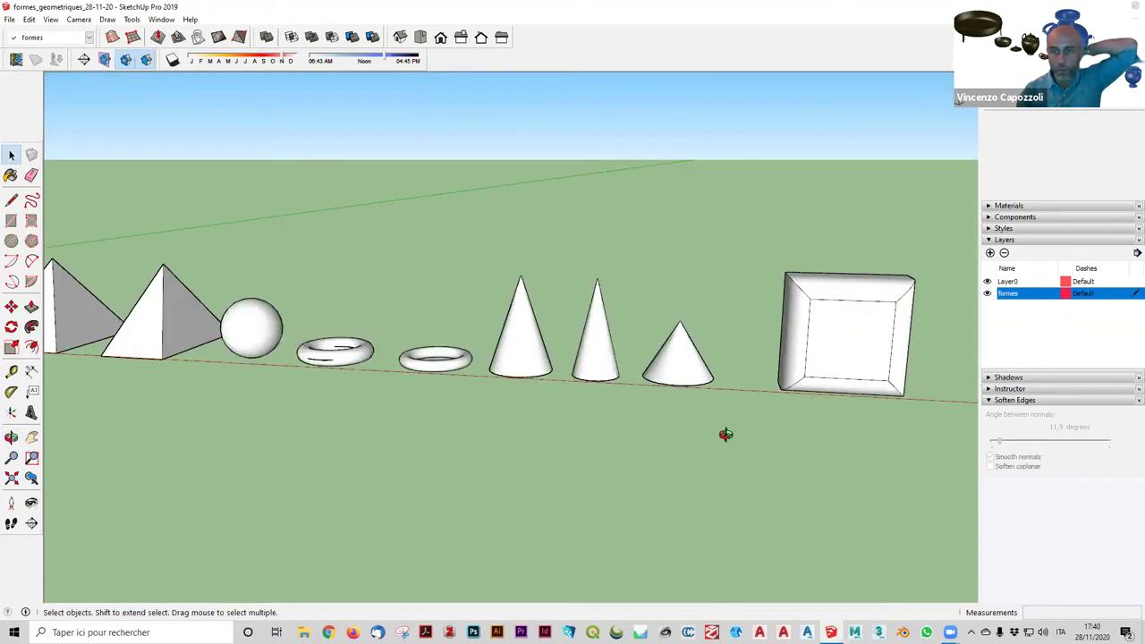
middle_click_drag(725, 439, 945, 439)
left_click_drag(948, 378, 946, 379)
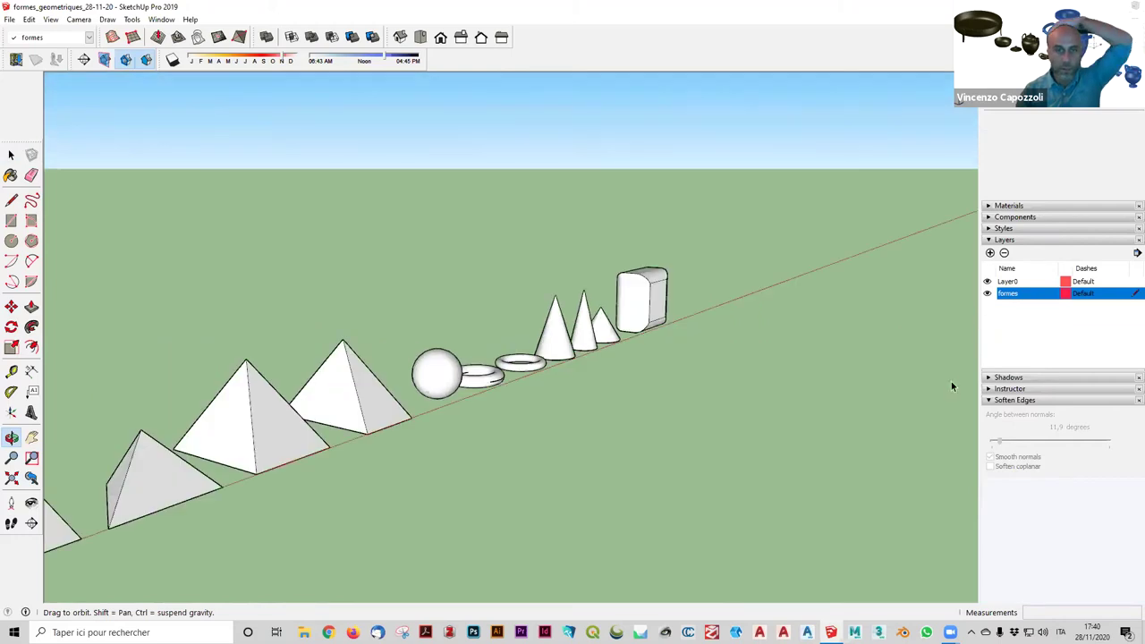
left_click_drag(753, 444, 756, 450)
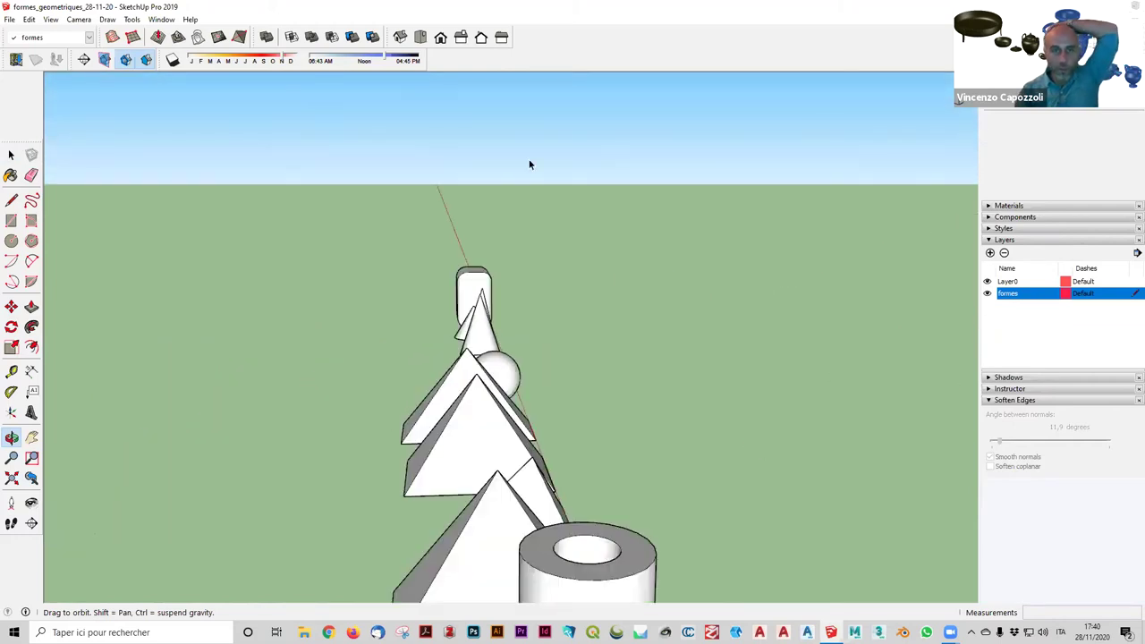
left_click_drag(529, 164, 576, 175)
key("space")
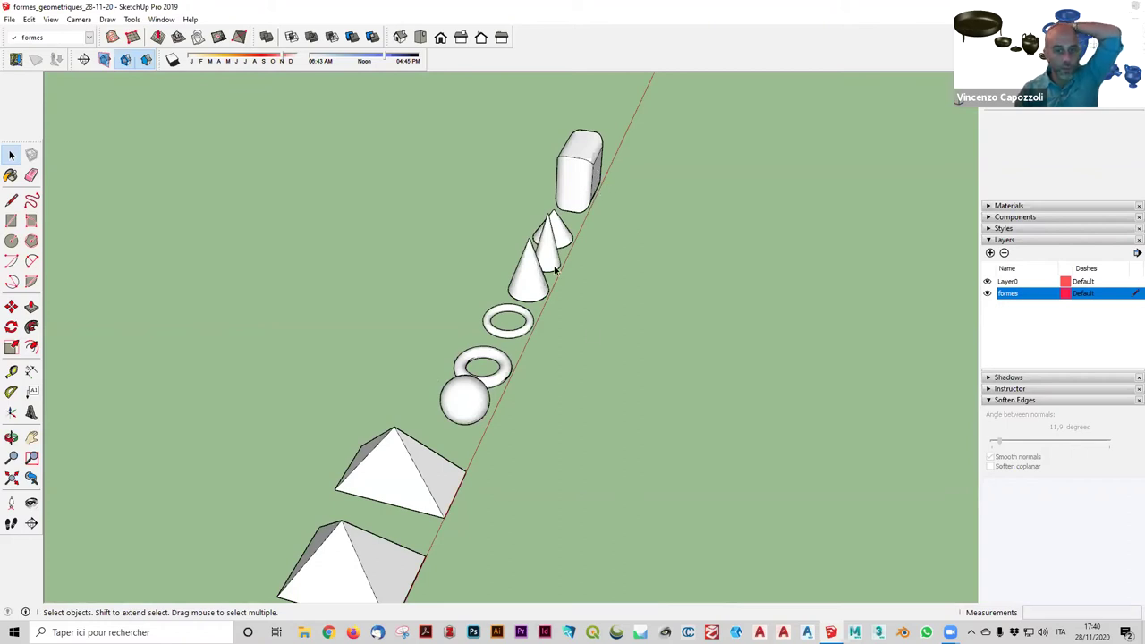
scroll(600, 387, "down", 3)
mouse_move(399, 345)
middle_mouse_down()
mouse_move(319, 209)
mouse_move(340, 239)
mouse_move(220, 414)
middle_mouse_up()
middle_click_drag(209, 456, 613, 242)
mouse_move(664, 341)
middle_mouse_down()
mouse_move(628, 424)
mouse_move(610, 426)
middle_mouse_up()
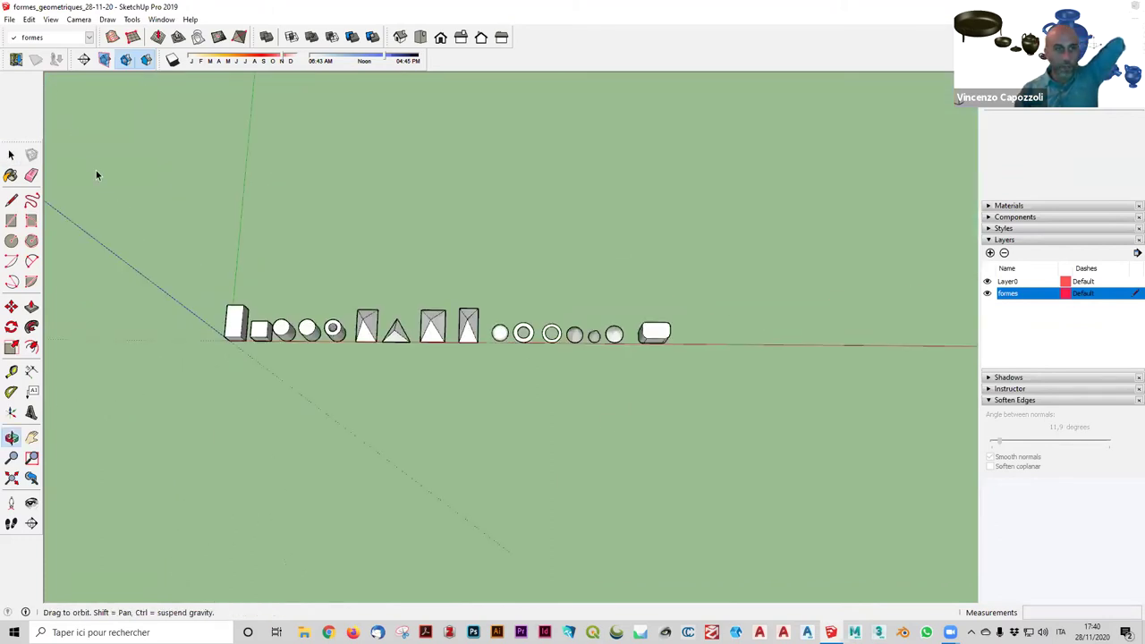
middle_click_drag(97, 175, 97, 175)
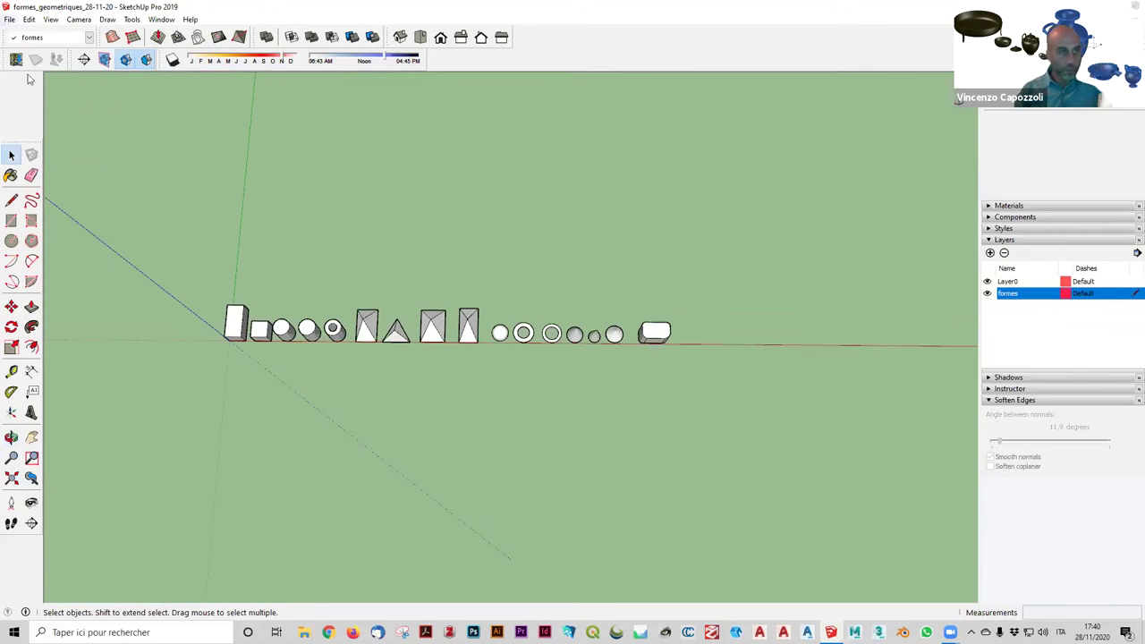
key("alt+f")
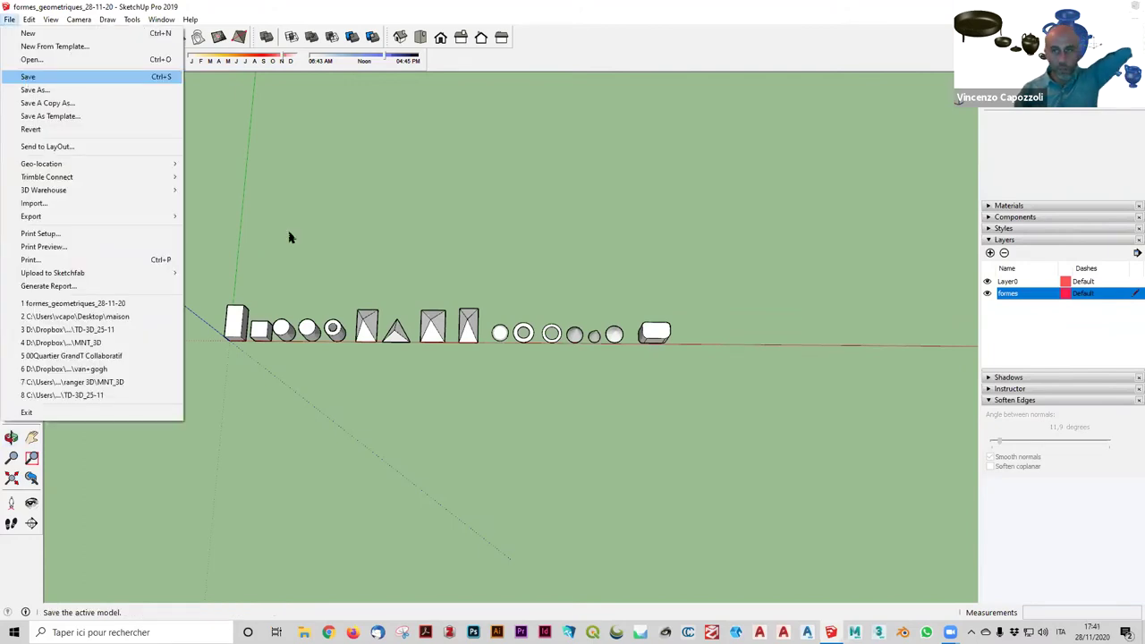
middle_click_drag(311, 156, 293, 198)
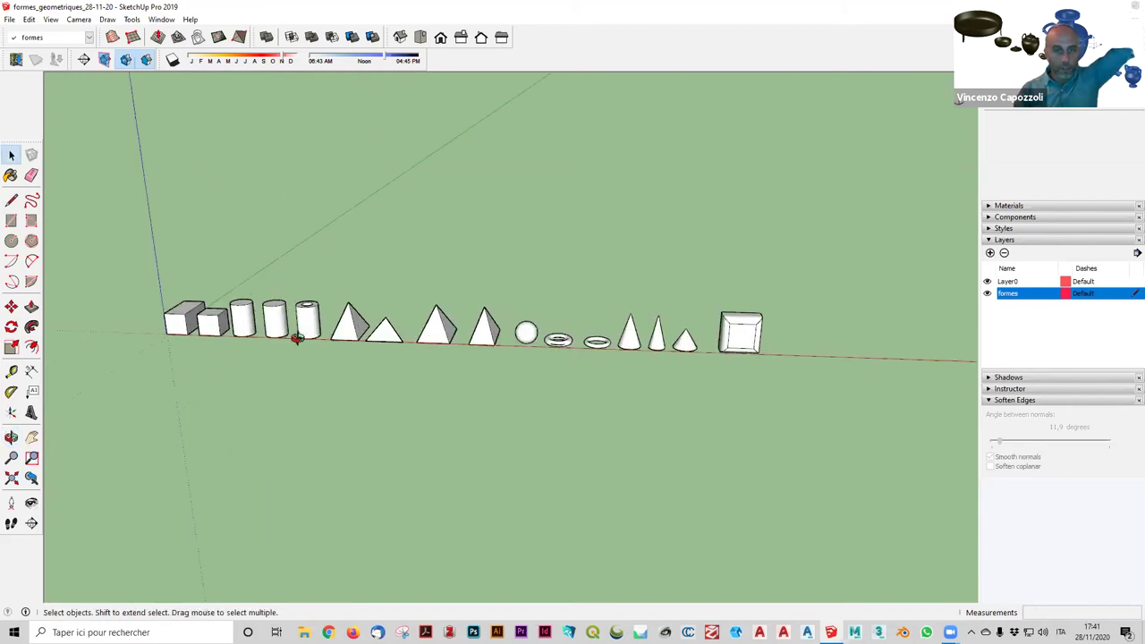
middle_click_drag(294, 332, 316, 342)
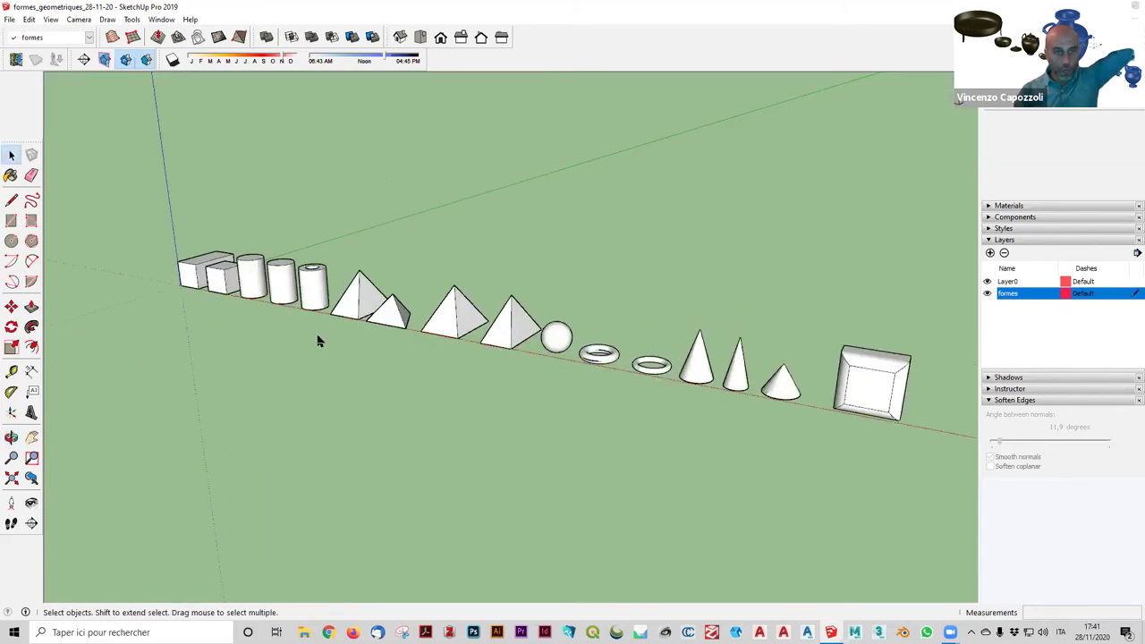
scroll(318, 340, "down", 2)
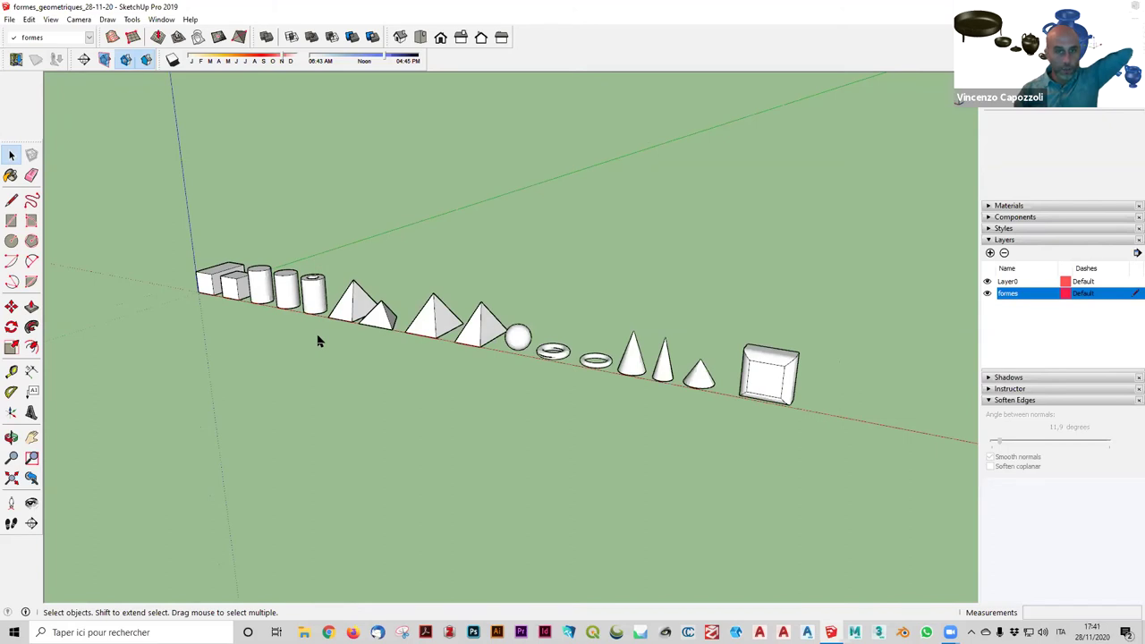
scroll(328, 345, "down", 1)
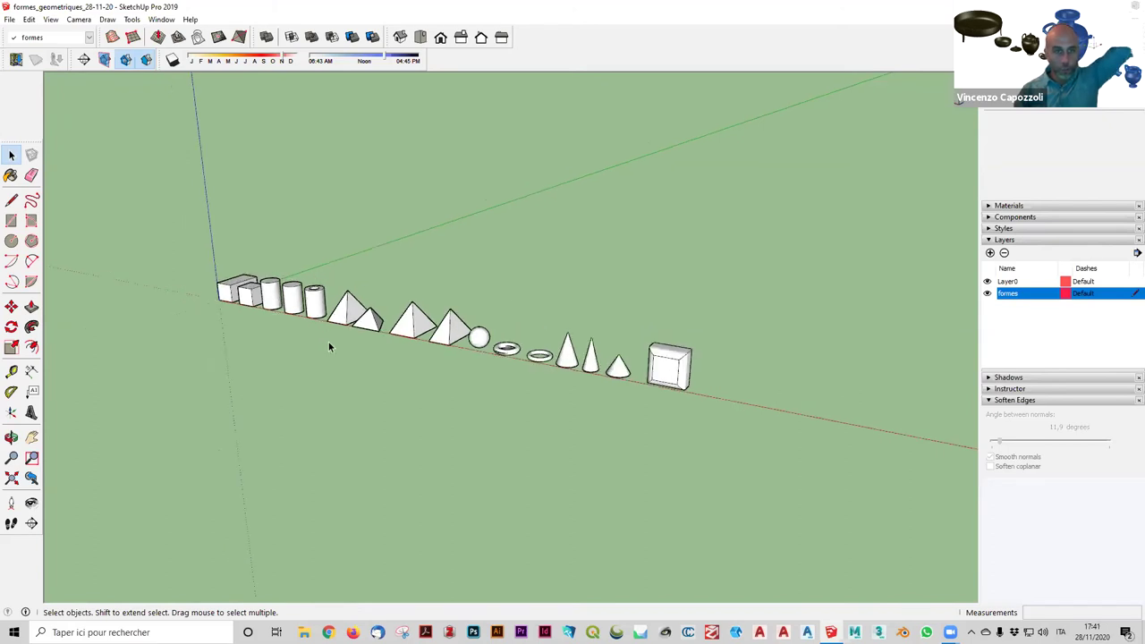
scroll(330, 344, "up", 1)
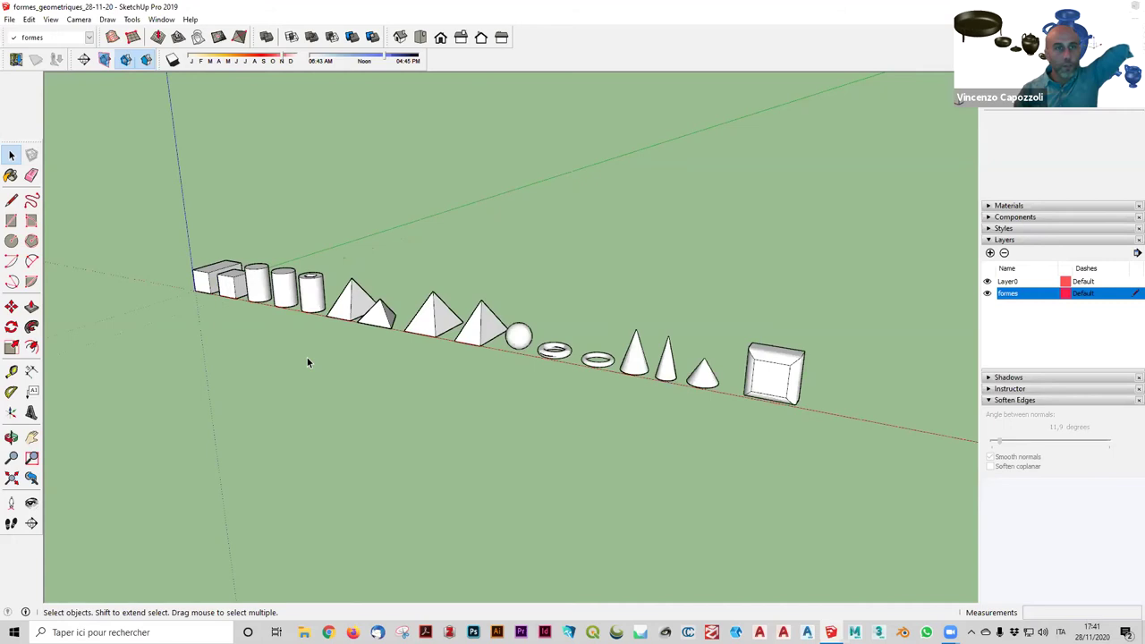
Turn on sun shadows, set a late-afternoon time and a date giving shorter shadows.
left_click(172, 60)
mouse_move(397, 549)
middle_mouse_down()
mouse_move(388, 567)
mouse_move(541, 620)
middle_mouse_up()
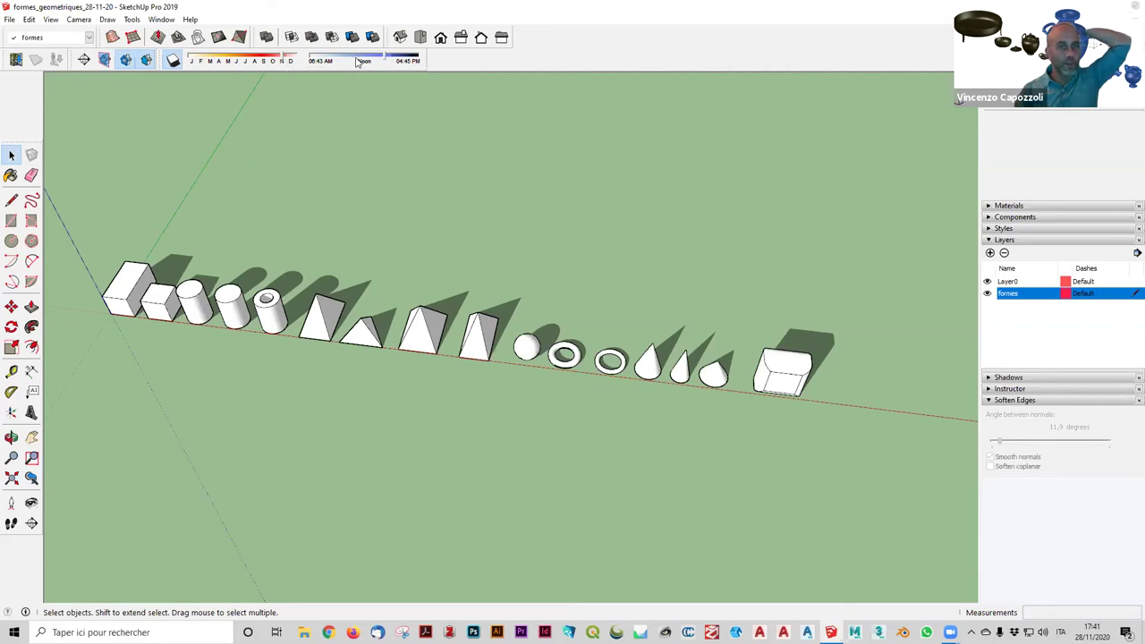
mouse_move(357, 60)
left_mouse_down()
mouse_move(416, 60)
mouse_move(384, 61)
left_mouse_up()
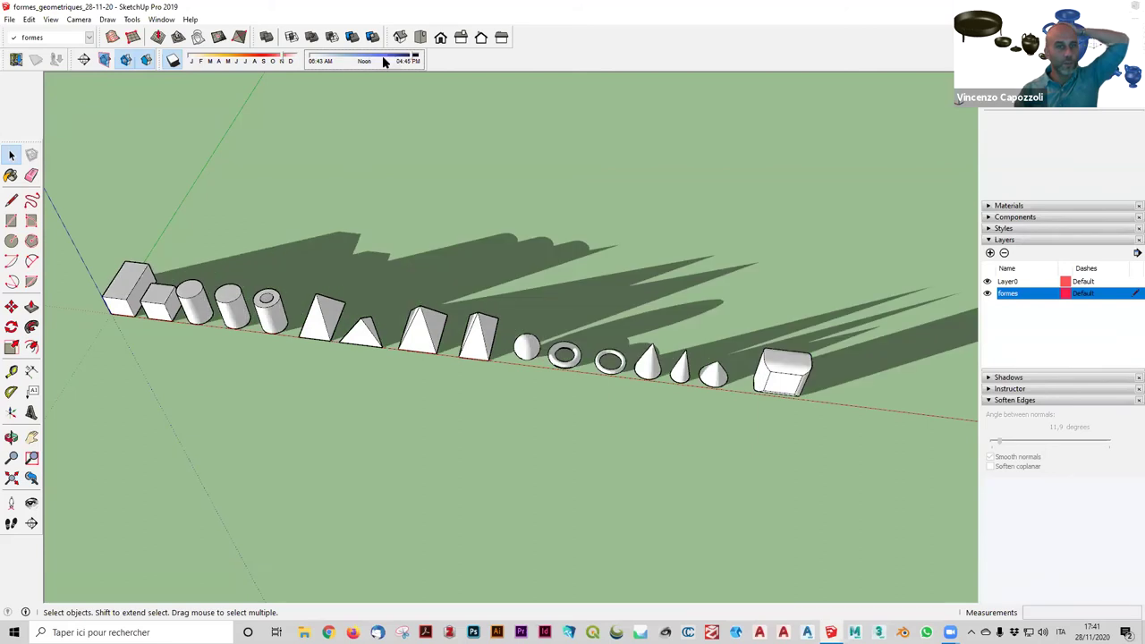
mouse_move(292, 60)
left_mouse_down()
mouse_move(265, 61)
mouse_move(280, 60)
left_mouse_up()
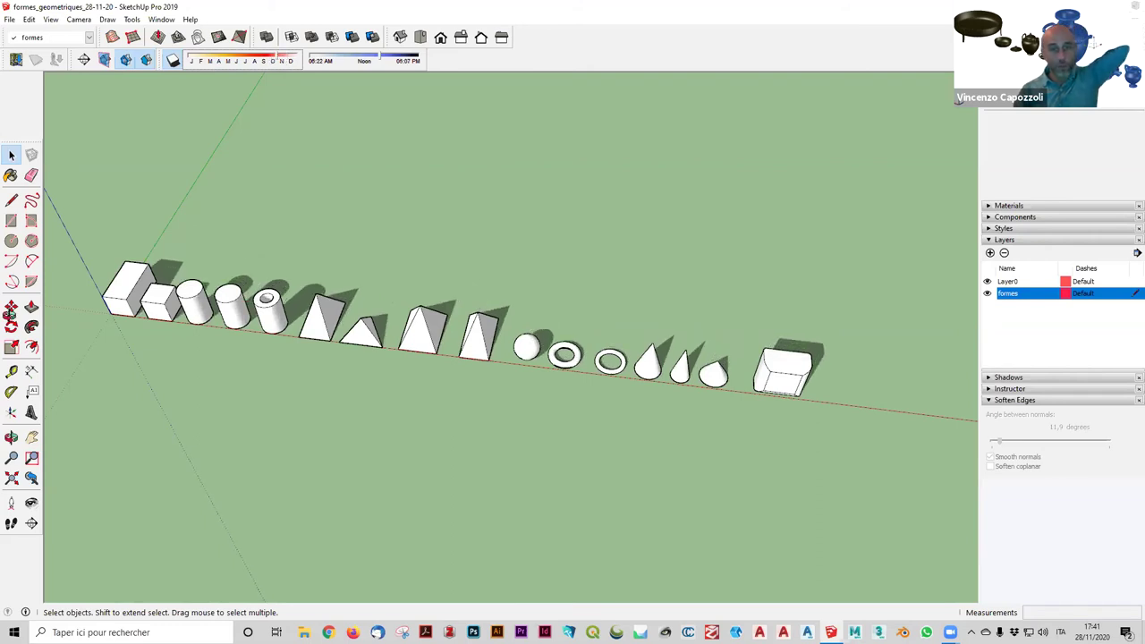
Orbit to a low diagonal view of the row, then open and close the File menu.
key("o")
mouse_move(578, 350)
left_mouse_down()
mouse_move(313, 138)
mouse_move(176, 128)
mouse_move(469, 255)
left_mouse_up()
mouse_move(650, 296)
left_mouse_down()
mouse_move(785, 301)
mouse_move(718, 383)
left_mouse_up()
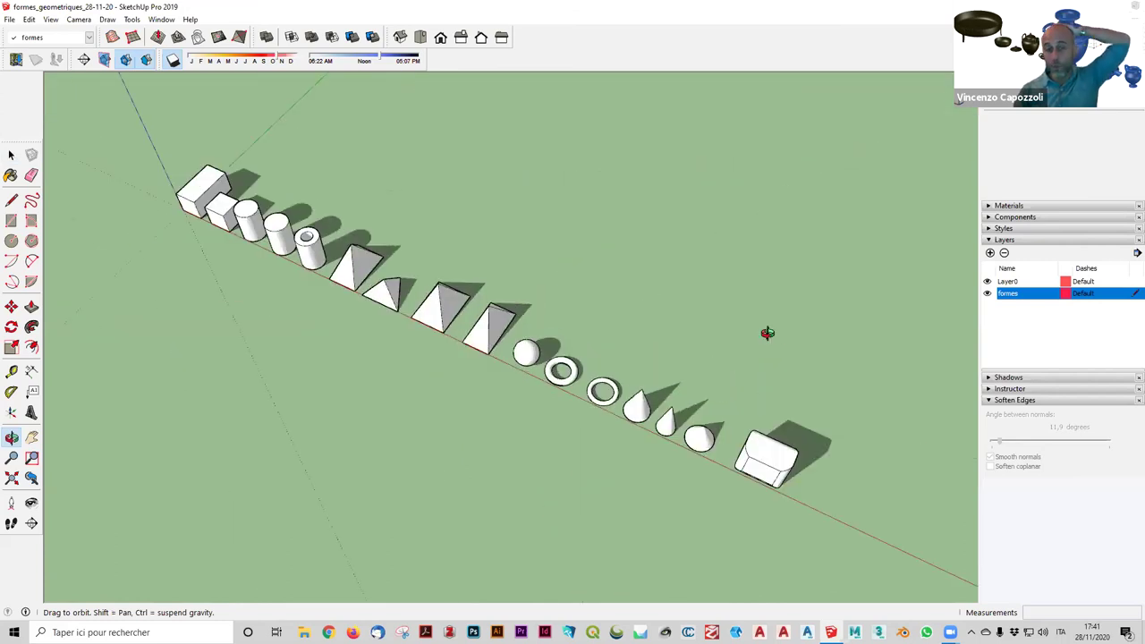
key("space")
mouse_move(564, 401)
middle_mouse_down()
mouse_move(537, 350)
mouse_move(579, 370)
mouse_move(501, 269)
middle_mouse_up()
scroll(25, 96, "up", 2)
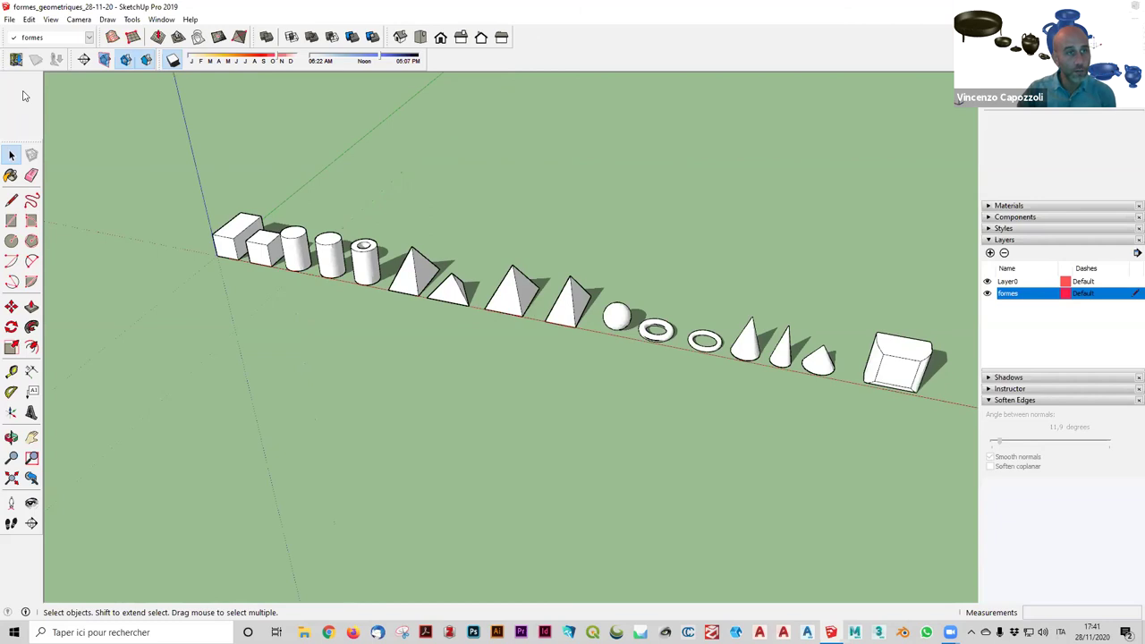
key("alt+f")
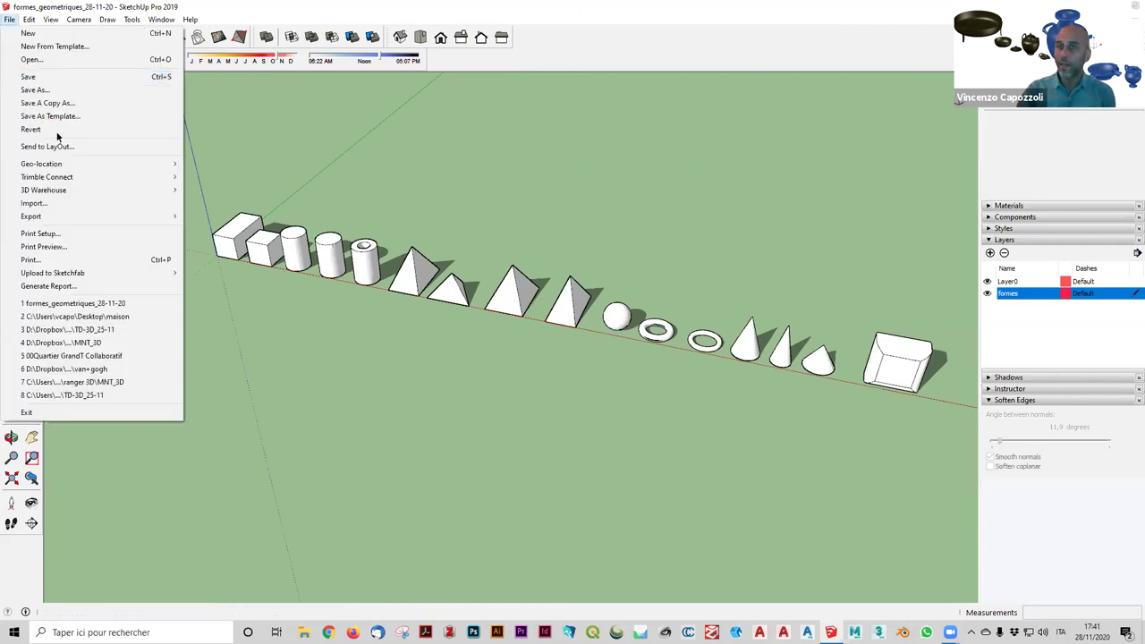
left_click(575, 265)
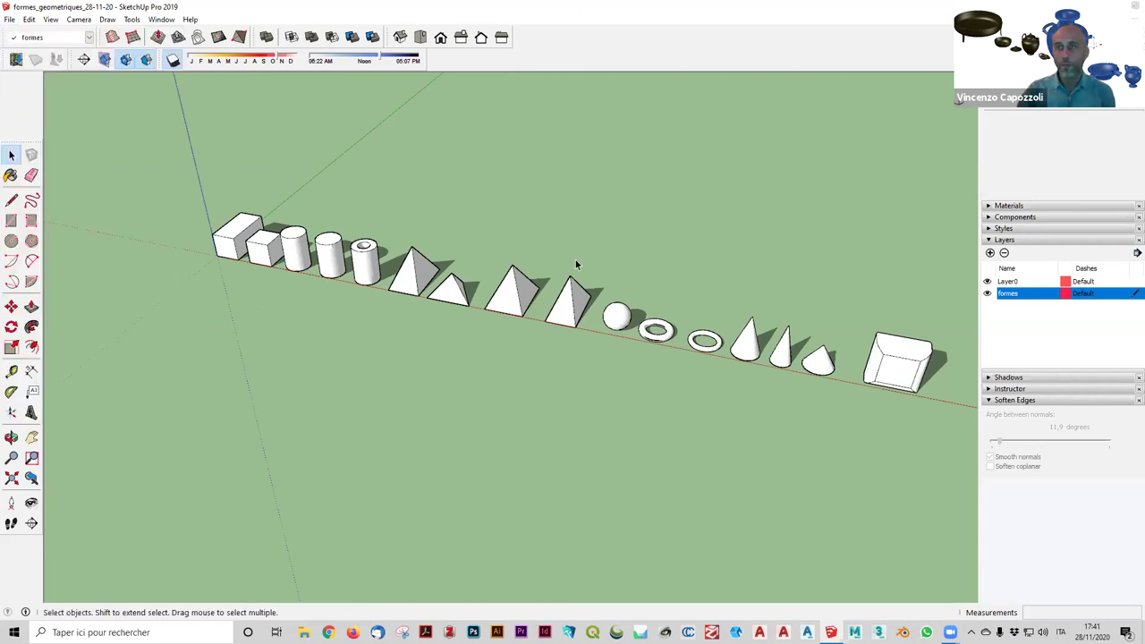